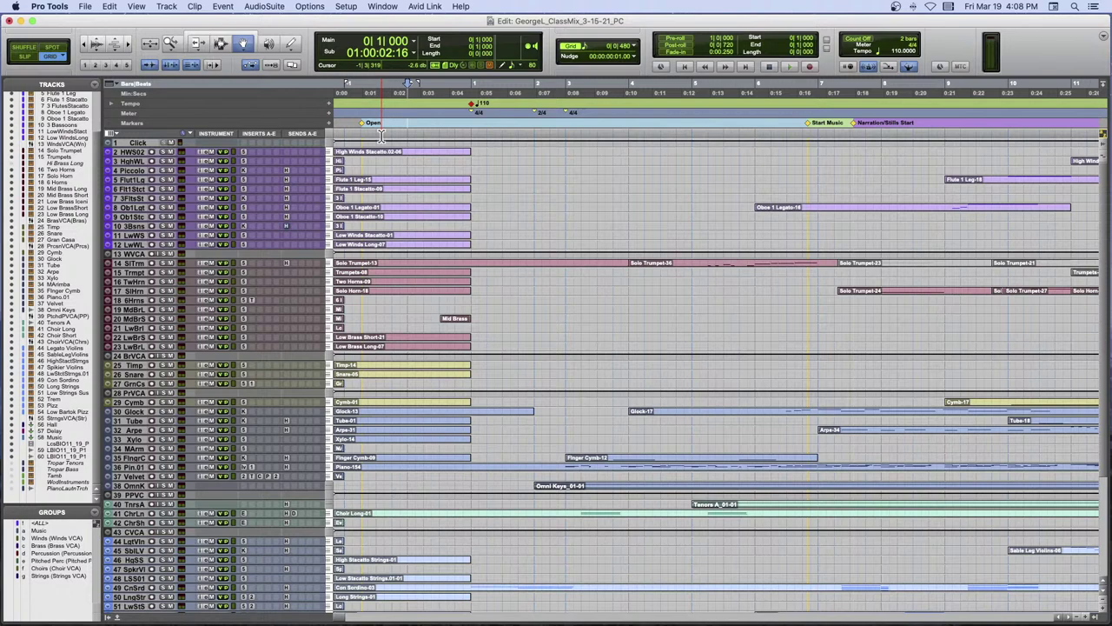
Shrink and reposition the Edit window, and increase the height of all tracks by two sizes.
scroll(470, 196, "right", 2)
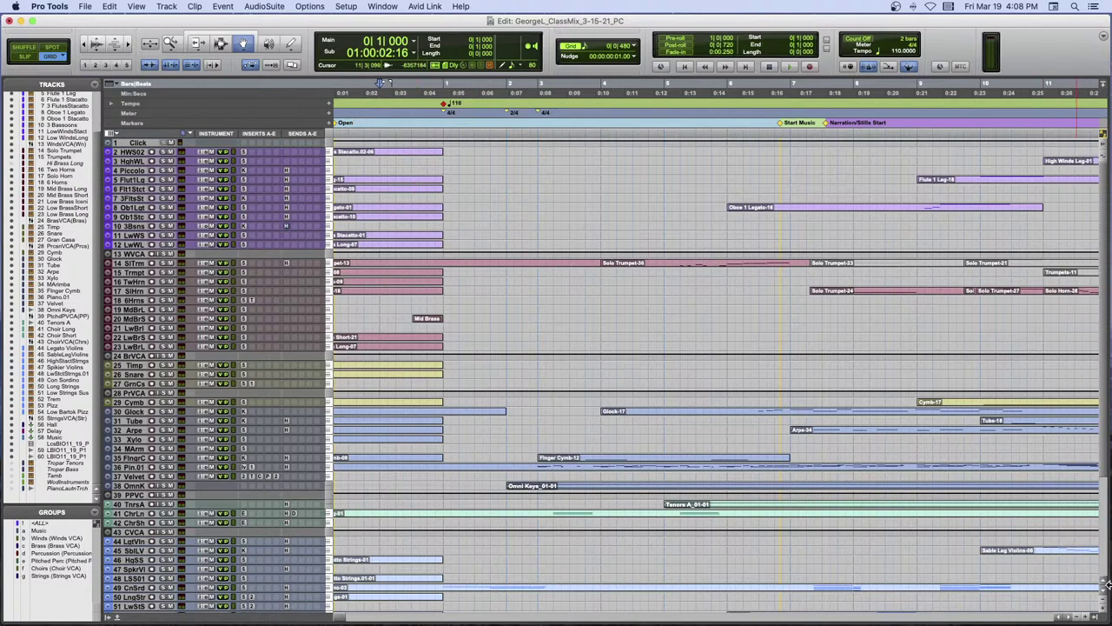
left_click_drag(1102, 614, 889, 494)
left_click_drag(320, 22, 424, 57)
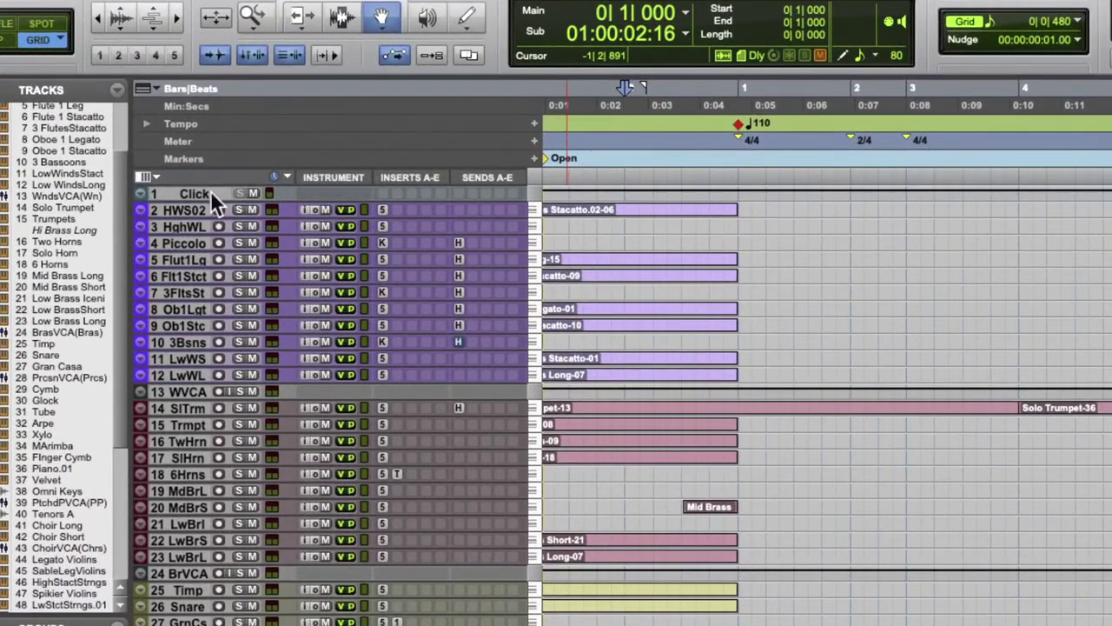
left_click(199, 208)
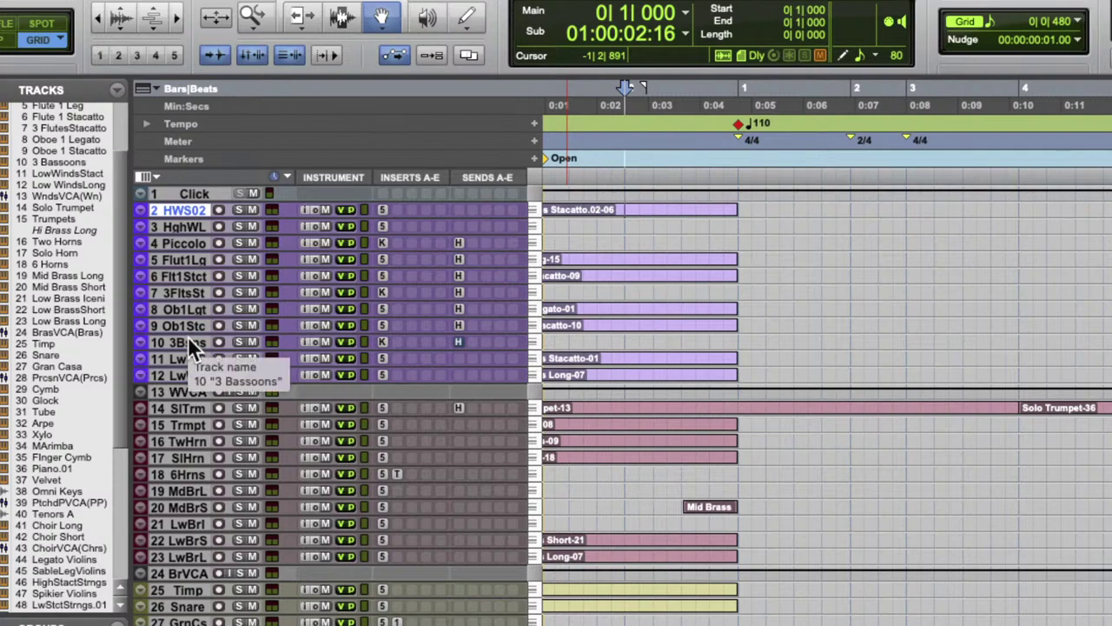
key("ctrl+alt+Up")
key("ctrl+alt+Up")
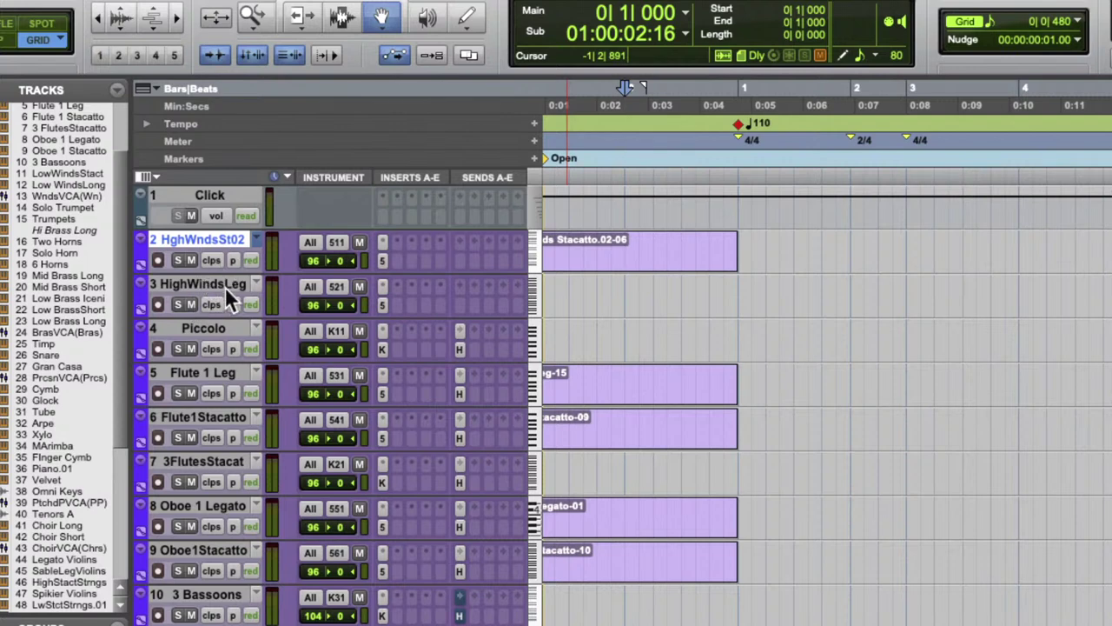
Look through the woodwind and brass tracks, from the high winds down to the low brass.
scroll(224, 286, "down", 2)
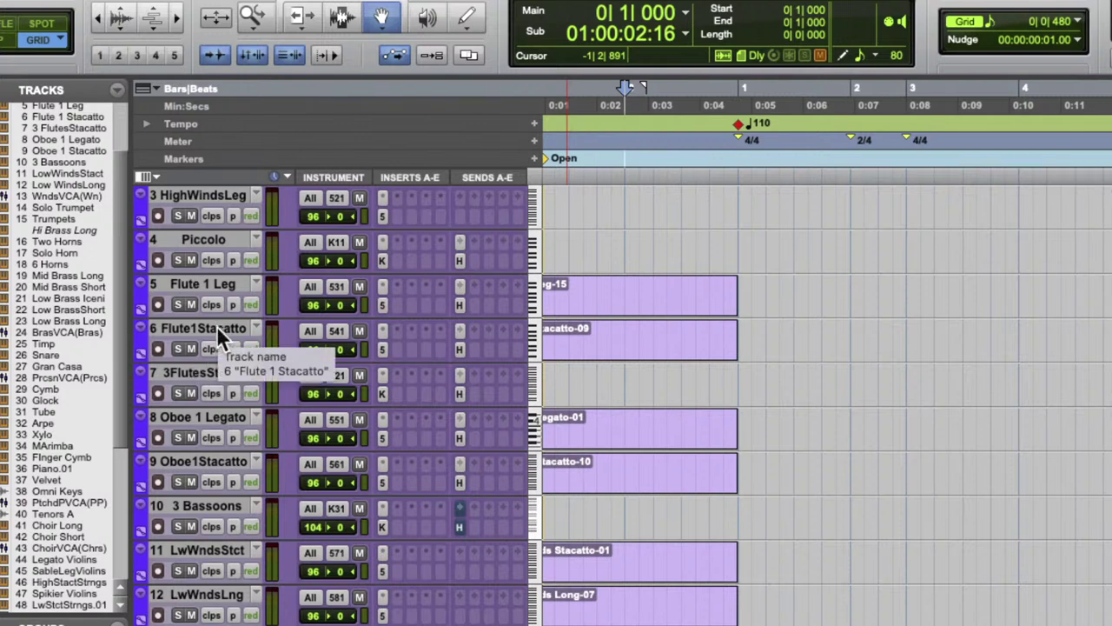
scroll(216, 325, "down", 3)
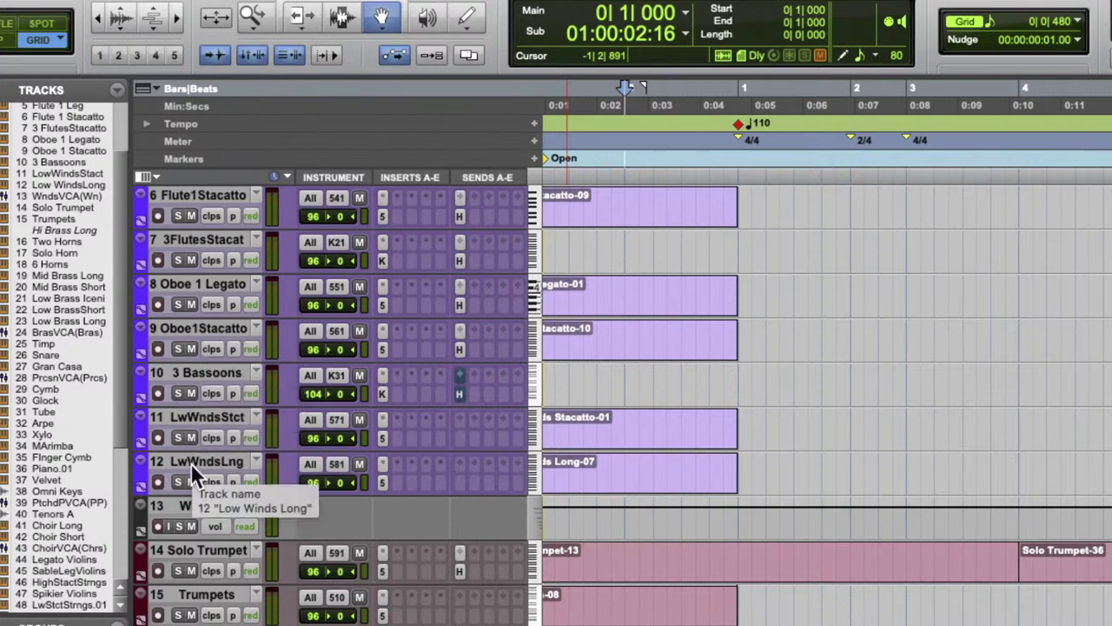
scroll(210, 462, "down", 3)
scroll(210, 462, "down", 1)
scroll(210, 461, "right", 1)
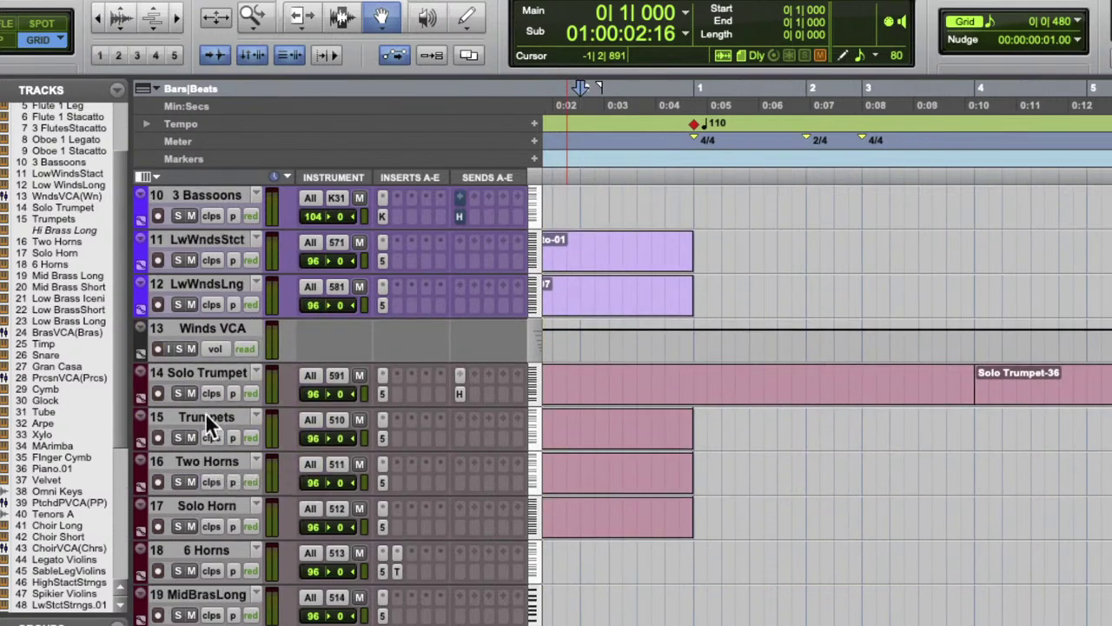
scroll(211, 443, "down", 1)
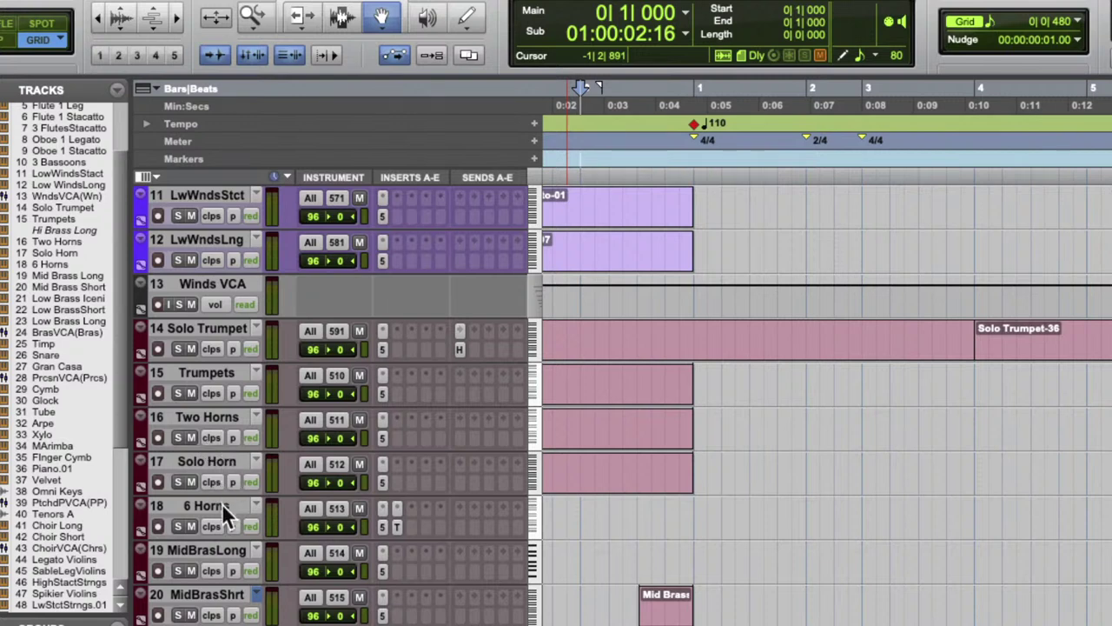
scroll(222, 501, "down", 2)
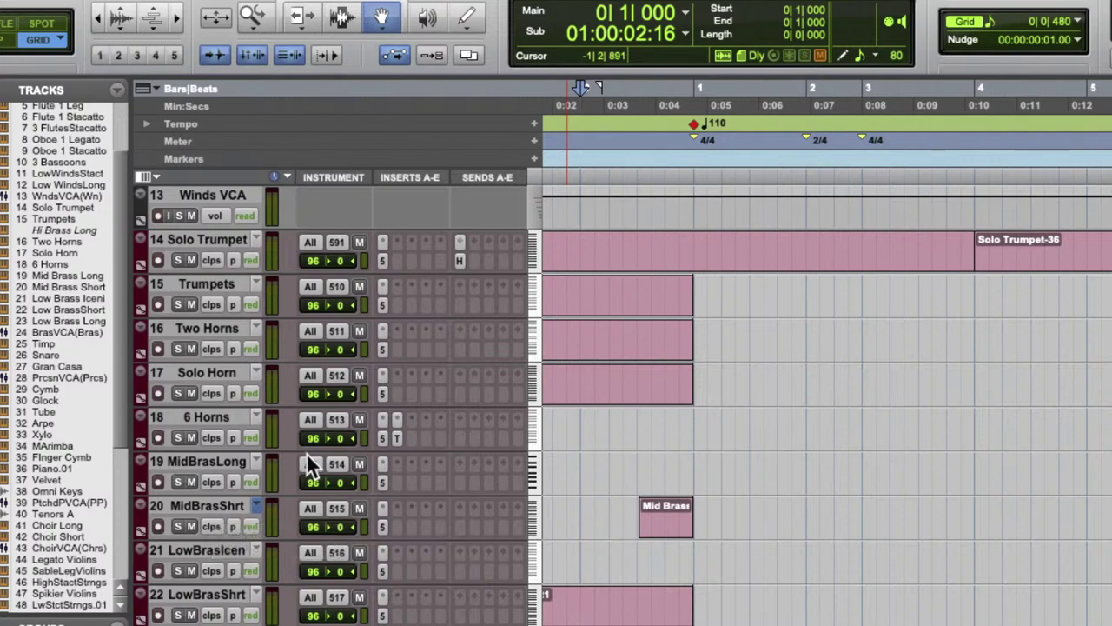
Inspect the Kontakt instruments inserted on the Piccolo, High Winds Leg and Flute 1 Leg tracks, closing each plug-in window.
scroll(306, 452, "up", 10)
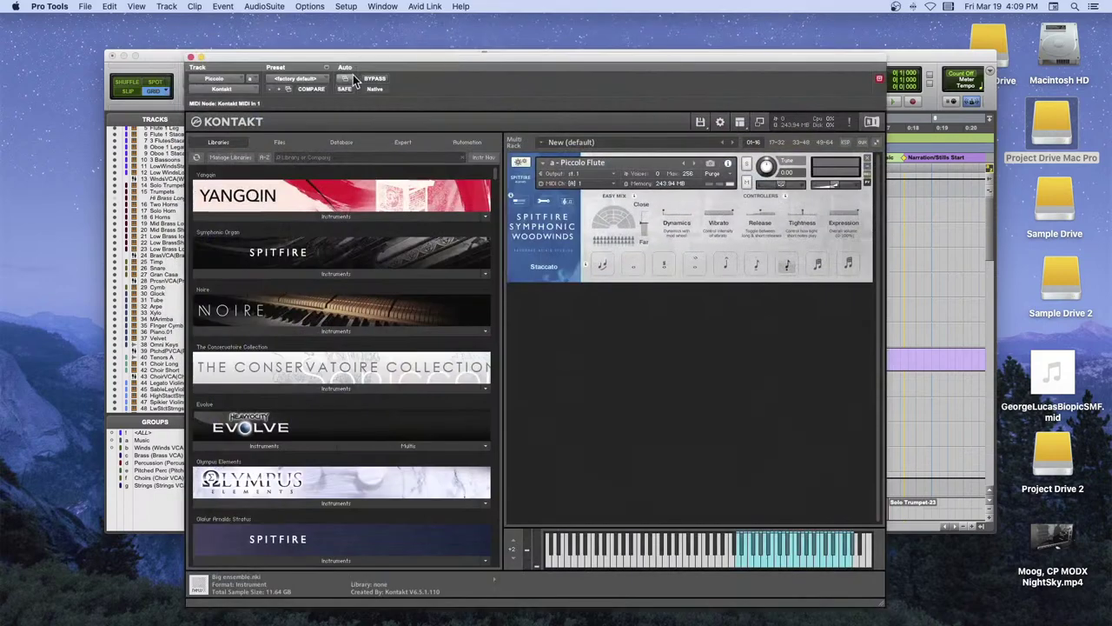
left_click(191, 57)
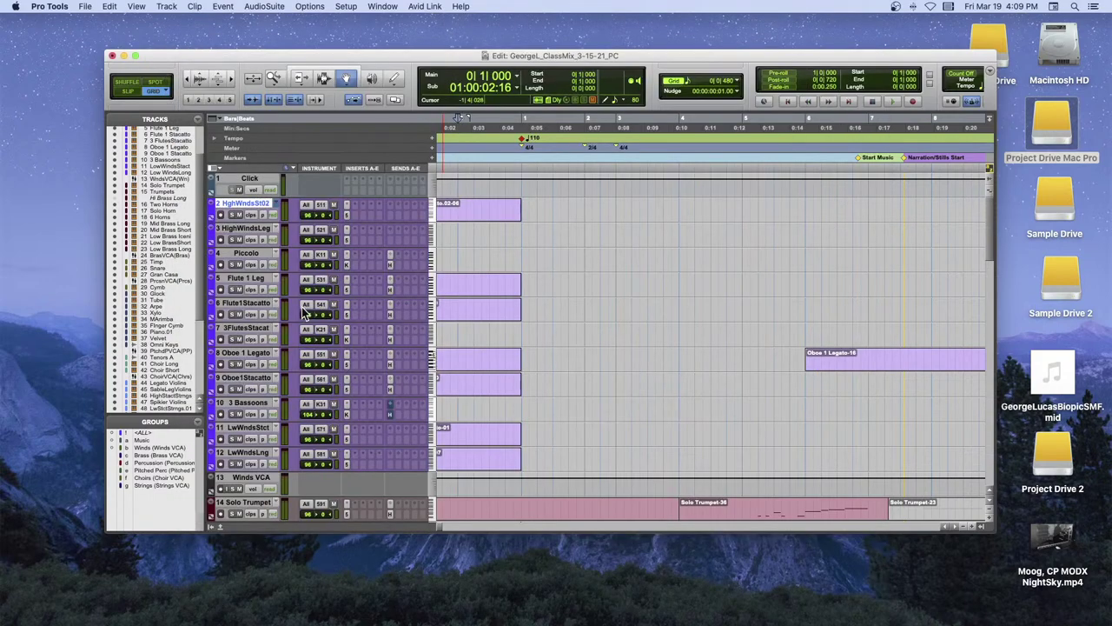
left_click(346, 240)
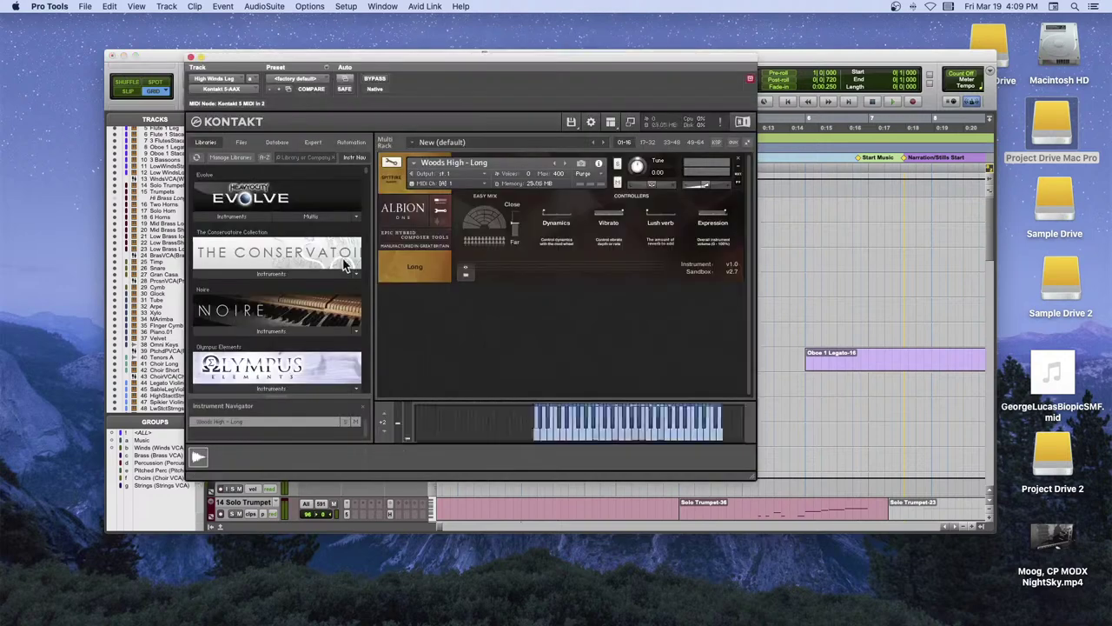
left_click(191, 56)
left_click(263, 279)
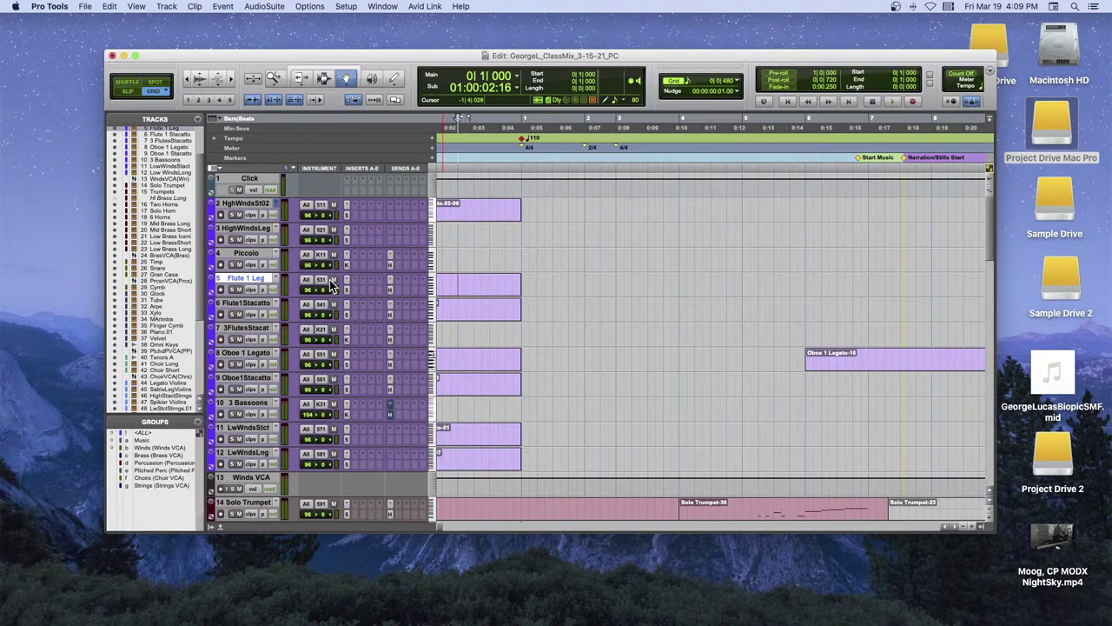
left_click(346, 292)
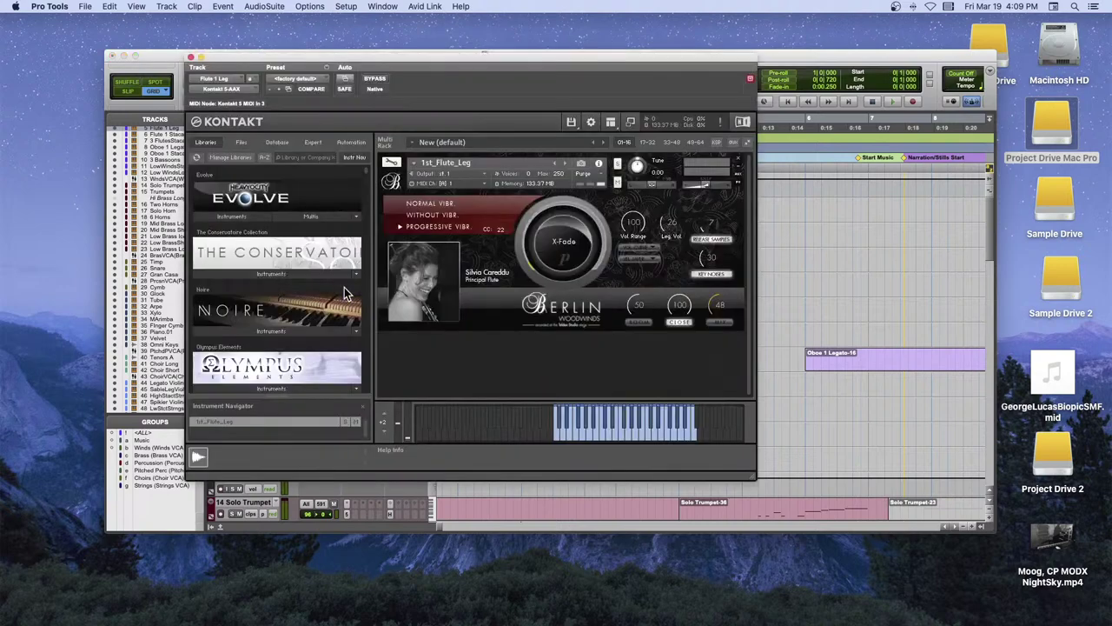
left_click(192, 57)
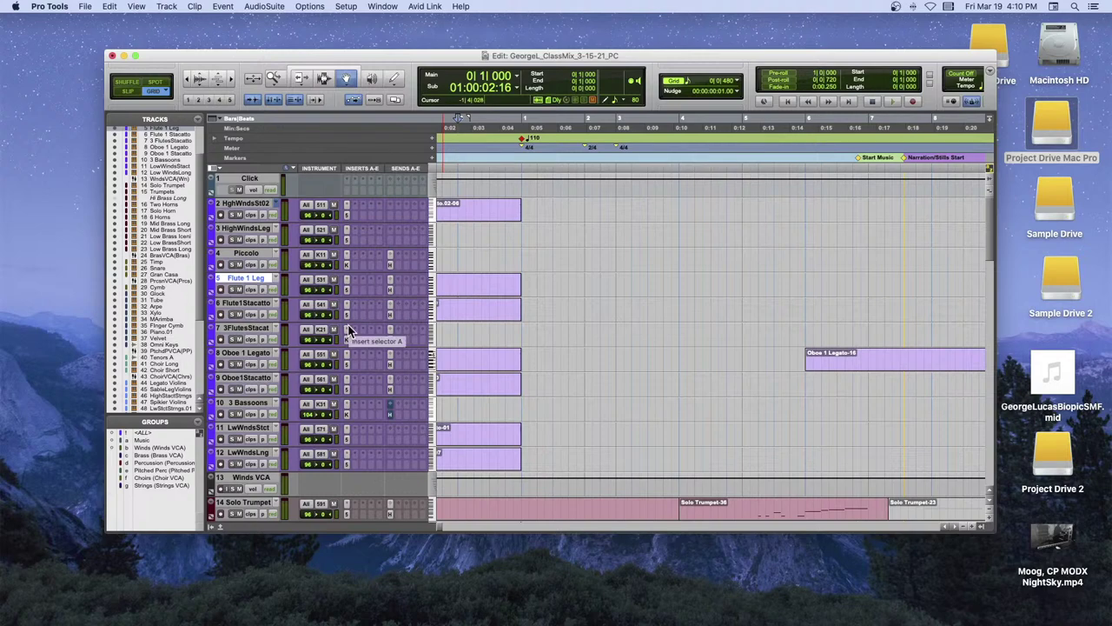
Move the Cymb track above the percussion VCA track, directly below Gran Casa.
scroll(348, 331, "down", 5)
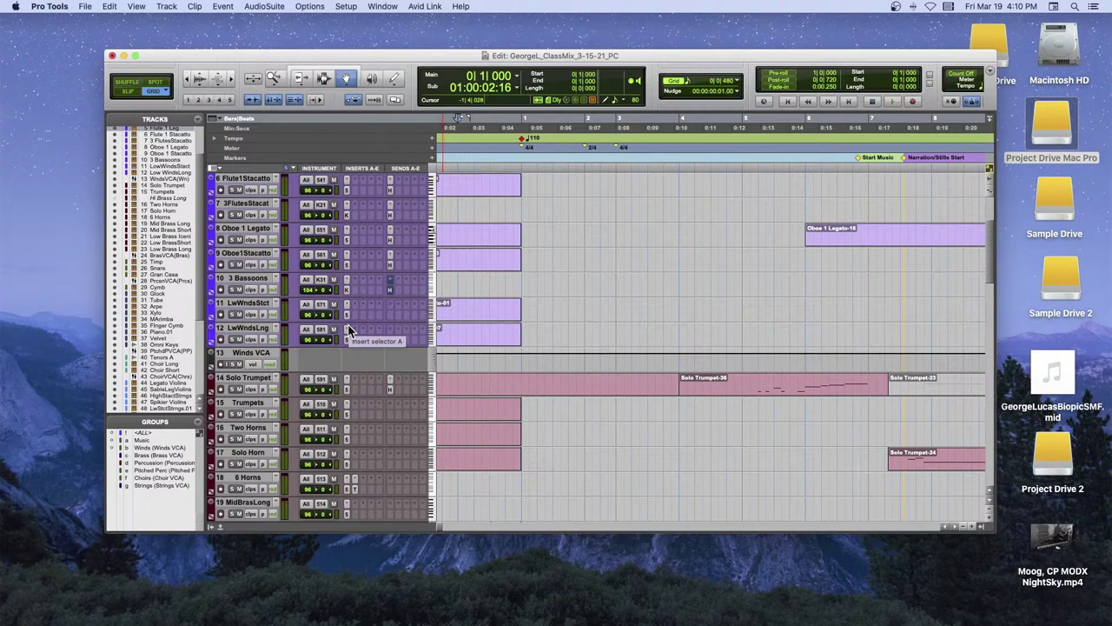
scroll(348, 331, "down", 2)
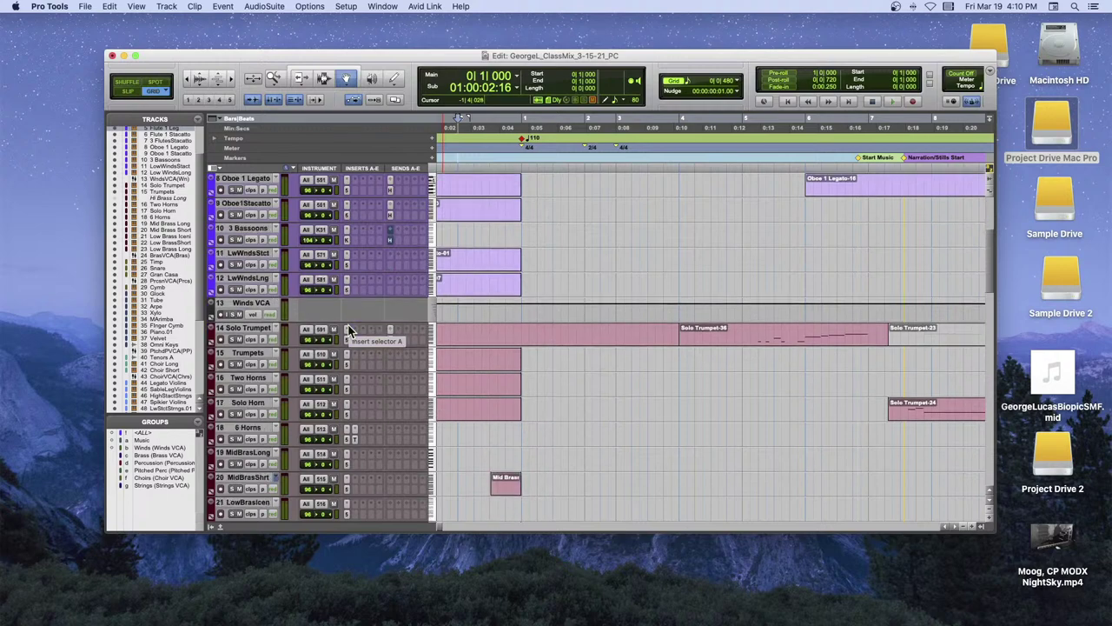
scroll(348, 331, "down", 14)
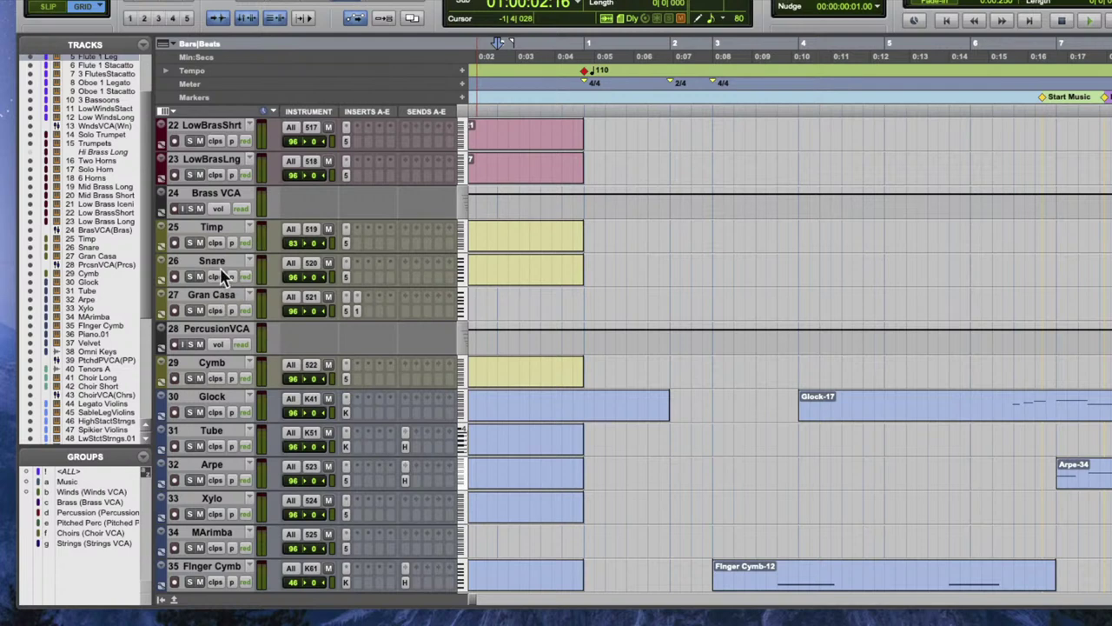
left_click(228, 368)
left_click_drag(228, 369, 227, 334)
Review the pitched percussion and keyboard tracks from Glock to Omni Keys.
left_click(224, 401)
scroll(223, 404, "down", 6)
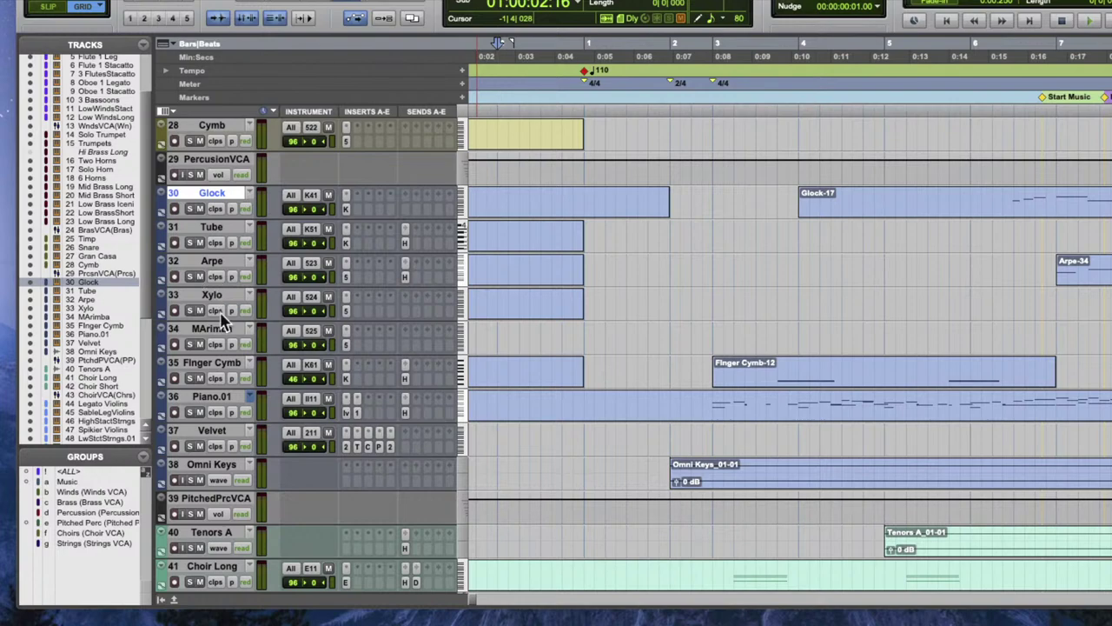
scroll(219, 382, "up", 1)
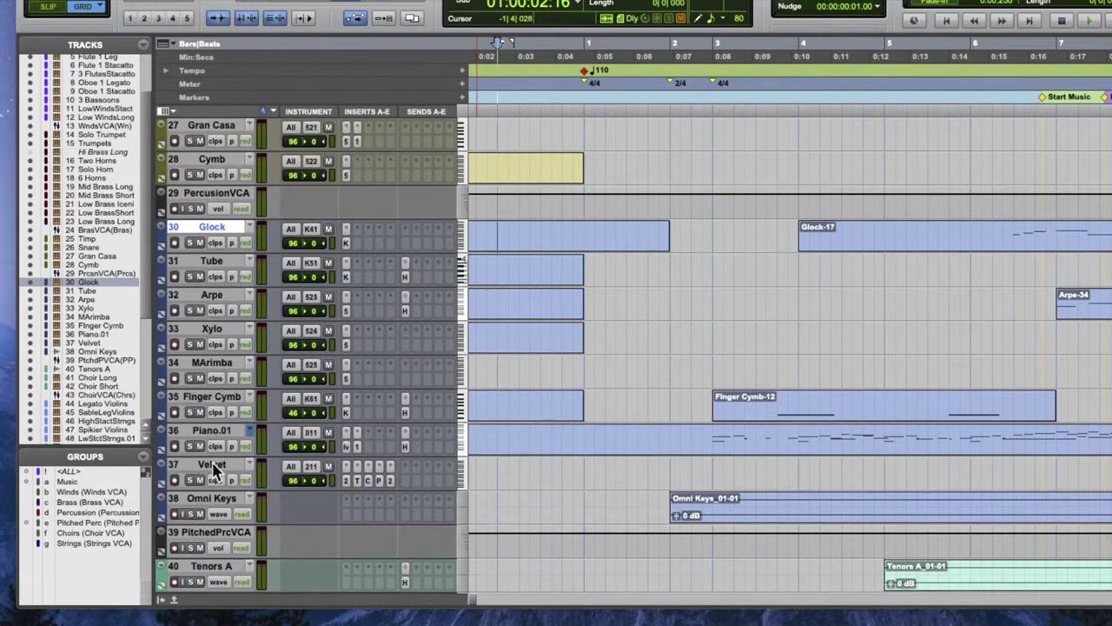
scroll(214, 469, "down", 2)
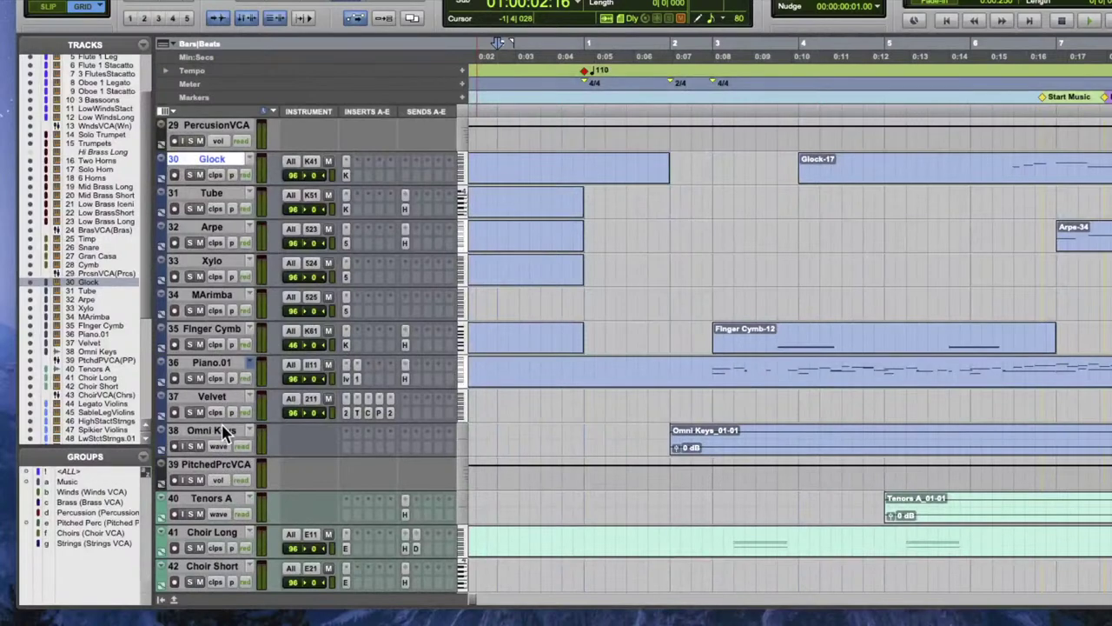
left_click(223, 433)
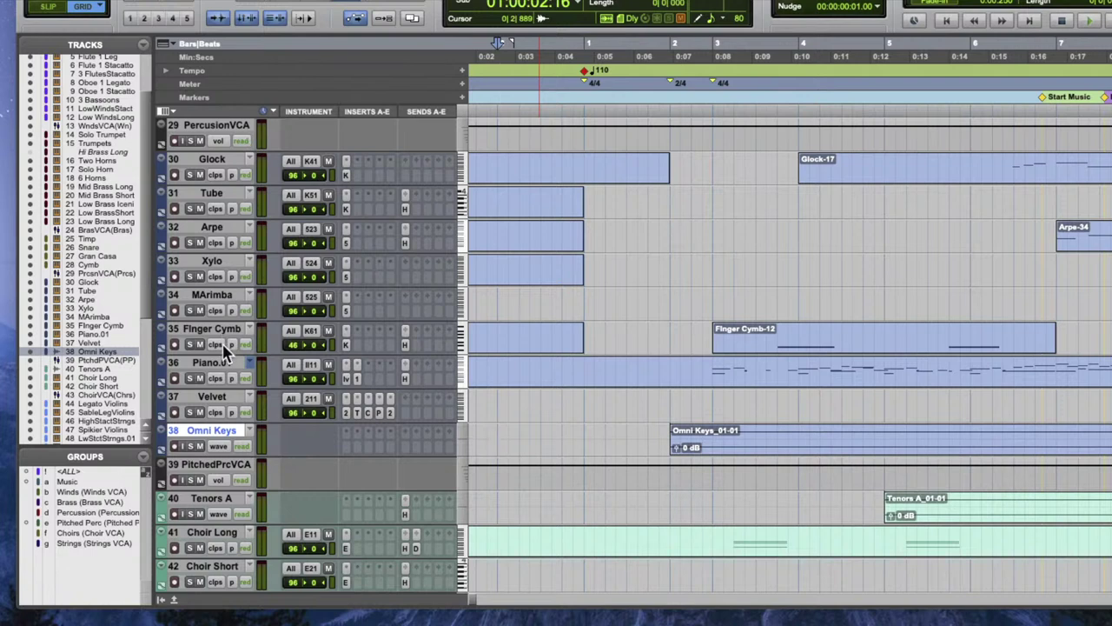
Review the choir and string tracks, then the Hall, Delay and Music tracks and the video and audio tracks below them.
scroll(225, 347, "down", 5)
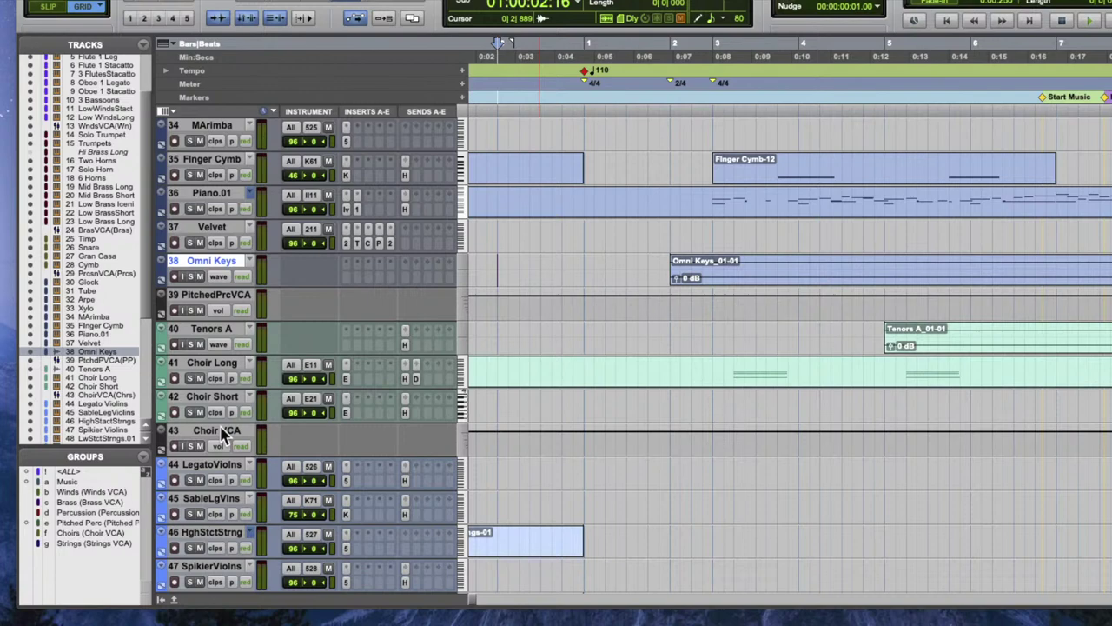
scroll(224, 430, "down", 2)
scroll(224, 433, "down", 2)
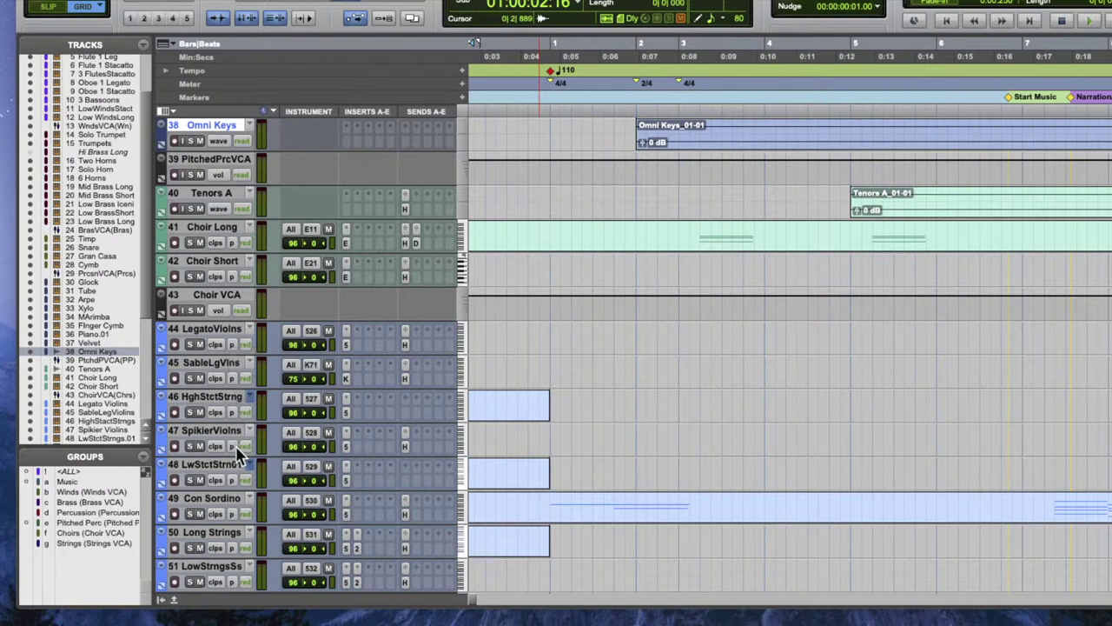
scroll(230, 466, "down", 2)
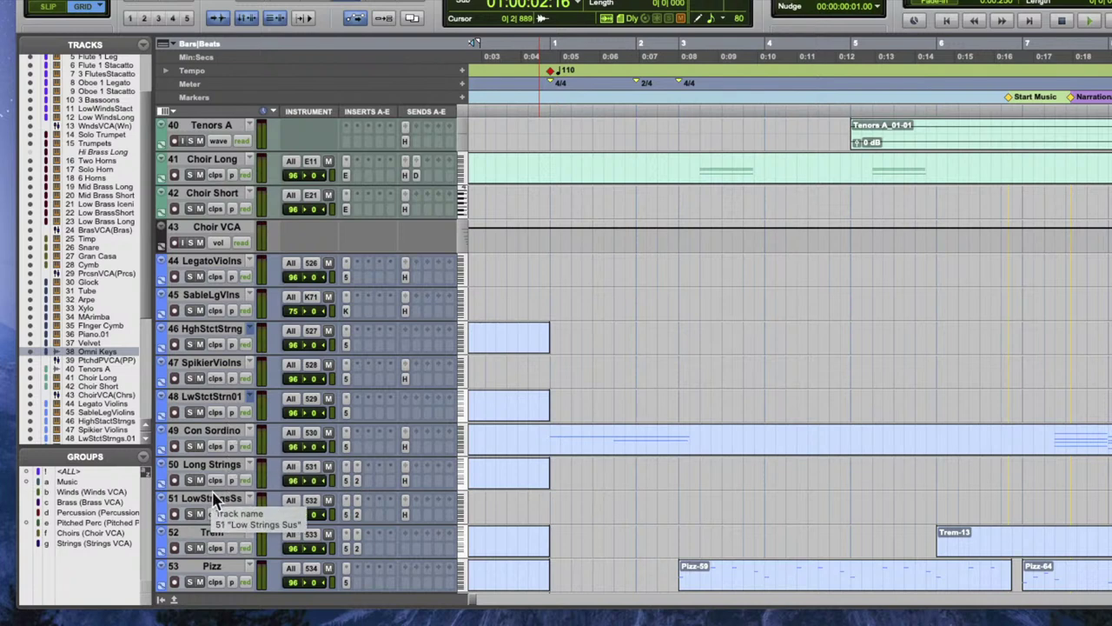
scroll(215, 498, "down", 1)
scroll(215, 498, "down", 1)
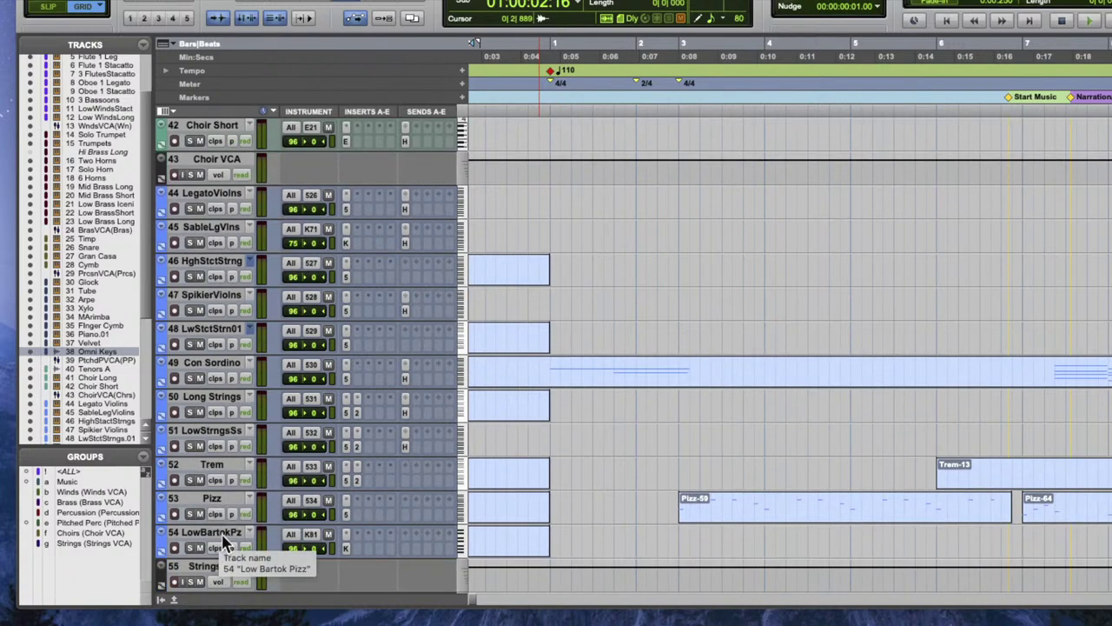
scroll(276, 536, "down", 8)
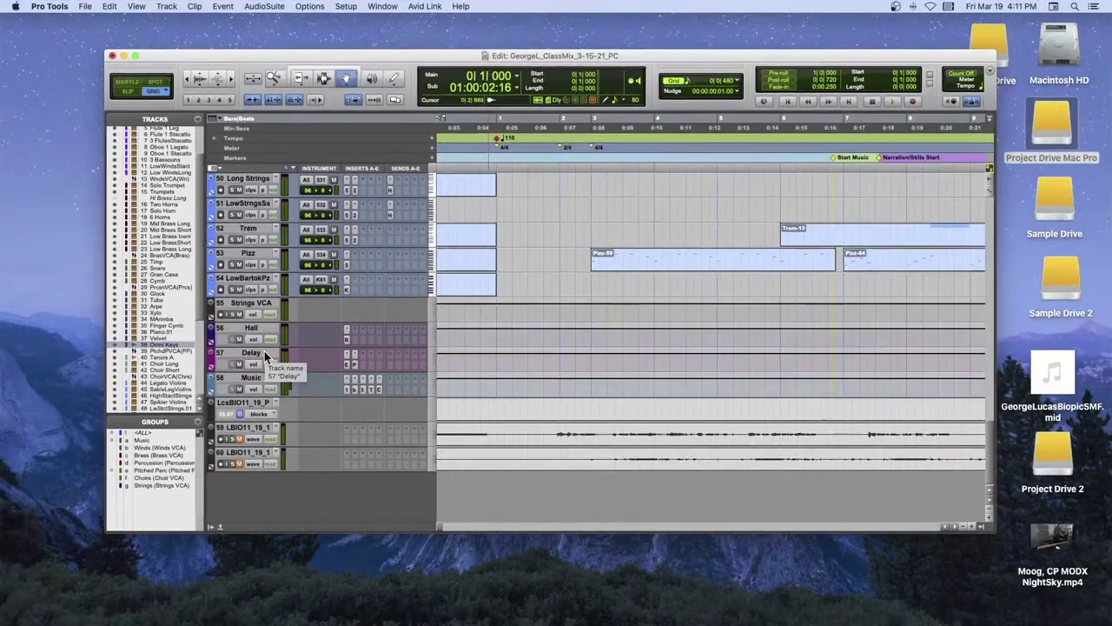
Enlarge the Edit window to nearly full screen and zoom out the timeline to show more of the arrangement from the Click track down.
scroll(237, 368, "up", 4)
left_click_drag(299, 57, 211, 24)
left_click_drag(904, 496, 1101, 601)
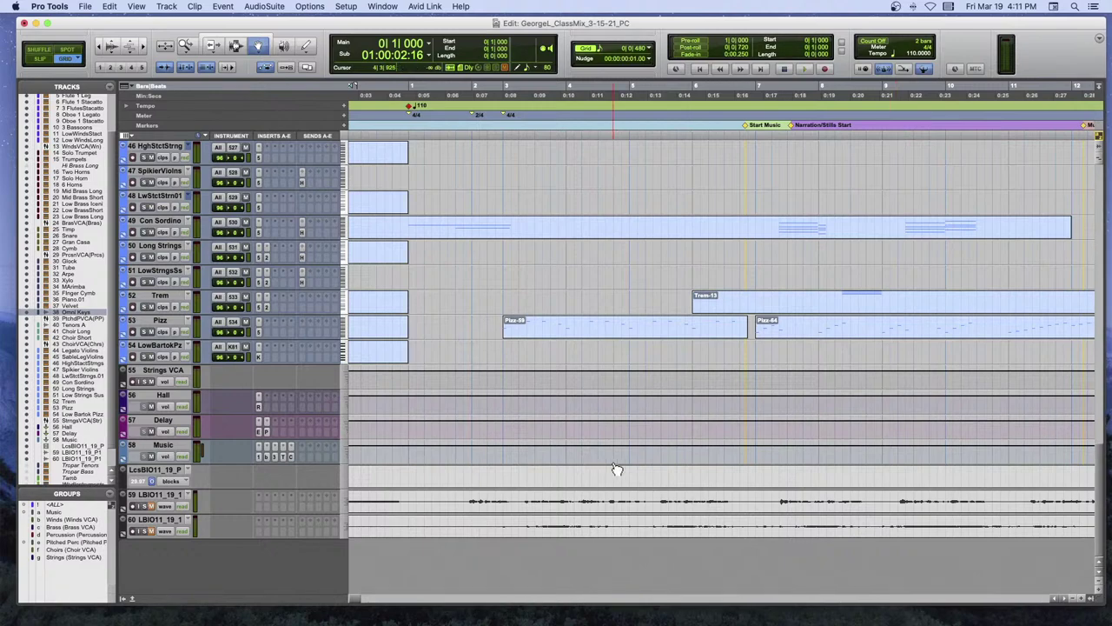
scroll(503, 394, "up", 2)
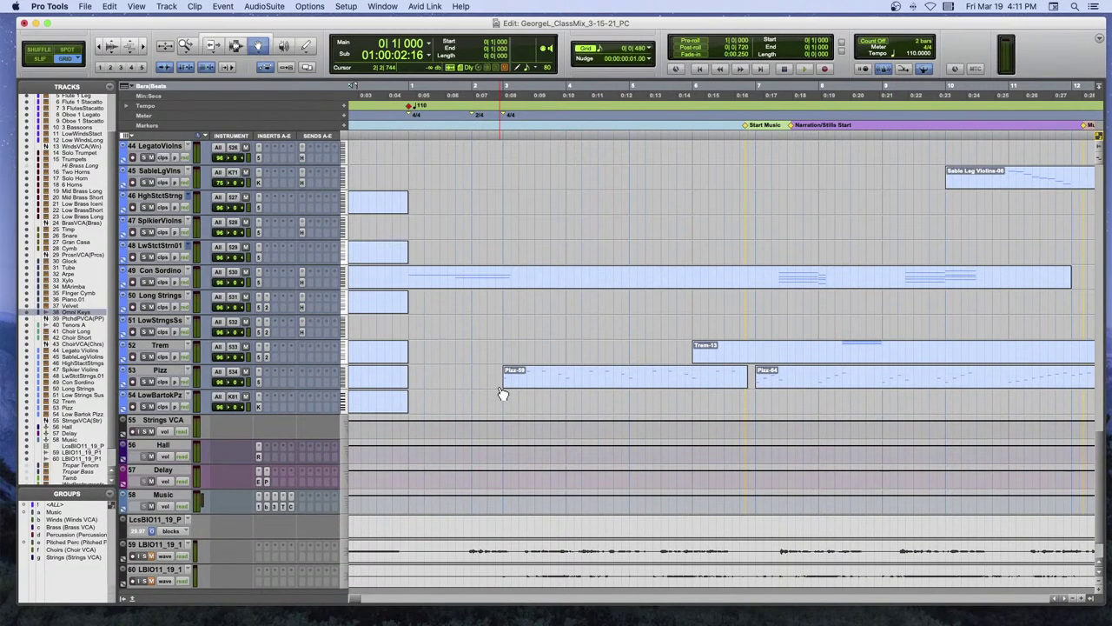
scroll(502, 393, "up", 4)
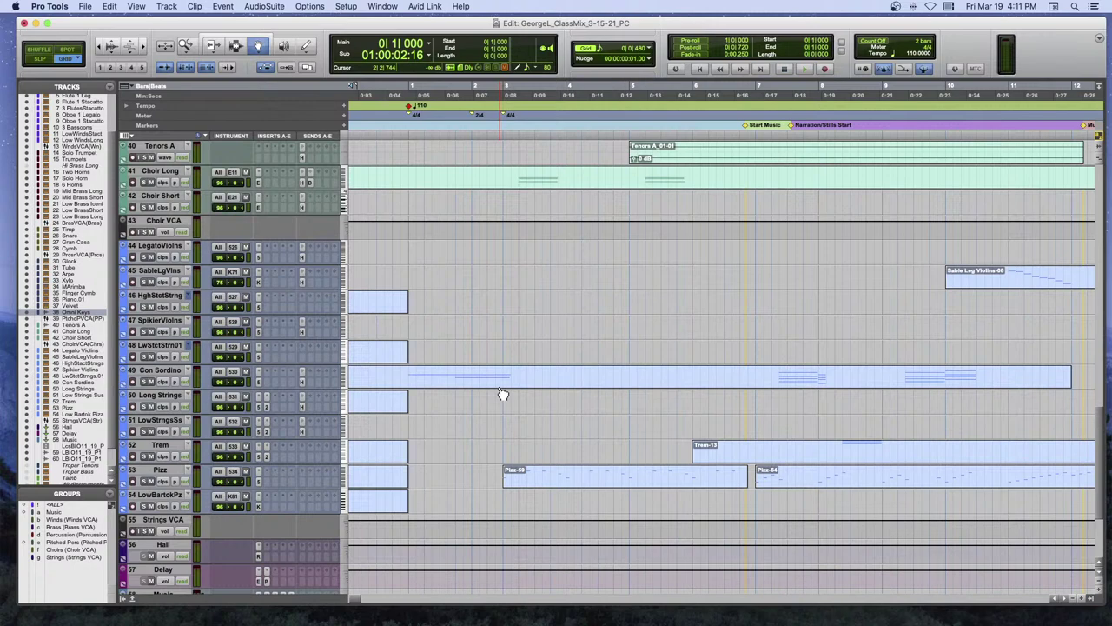
scroll(502, 394, "up", 4)
scroll(500, 394, "down", 2)
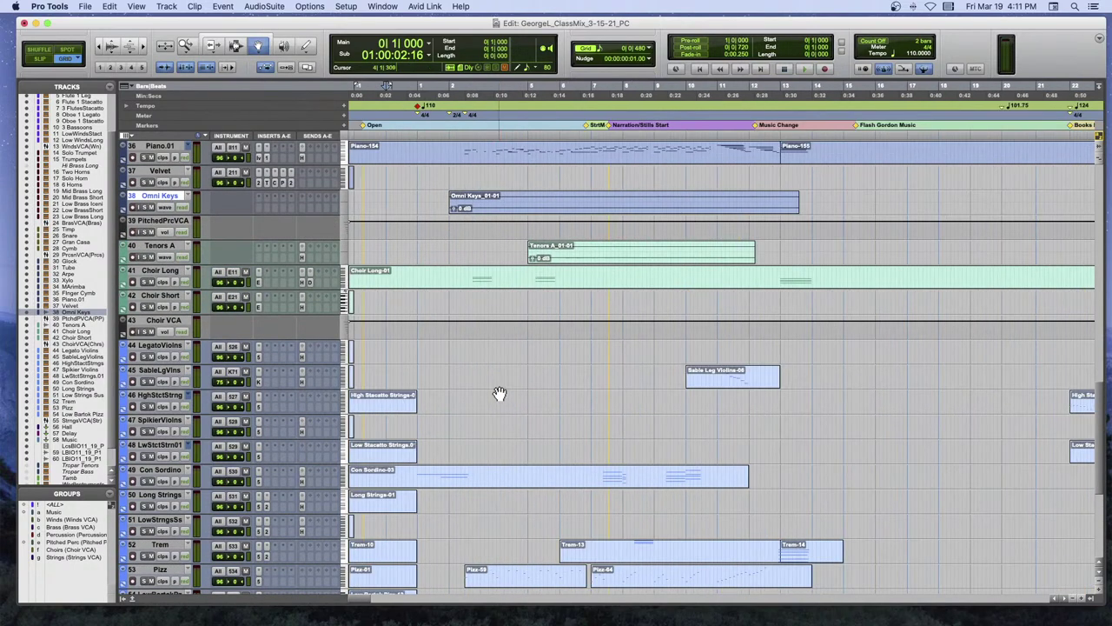
scroll(500, 394, "up", 20)
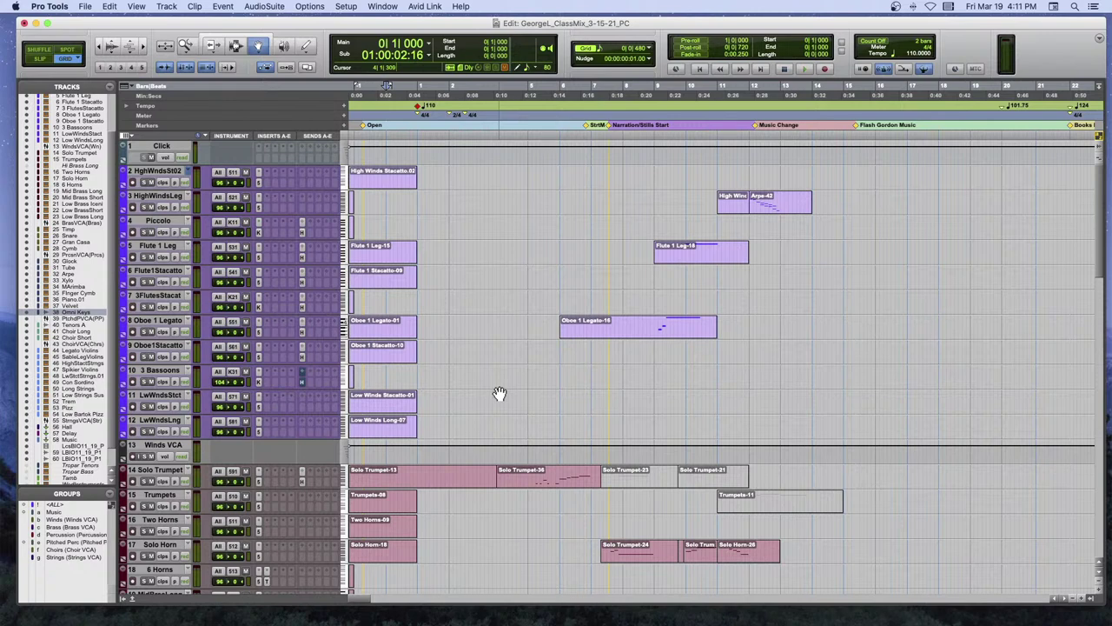
Examine the timeline markers starting from Open, and move the playback position to the Cars marker.
left_click(354, 111)
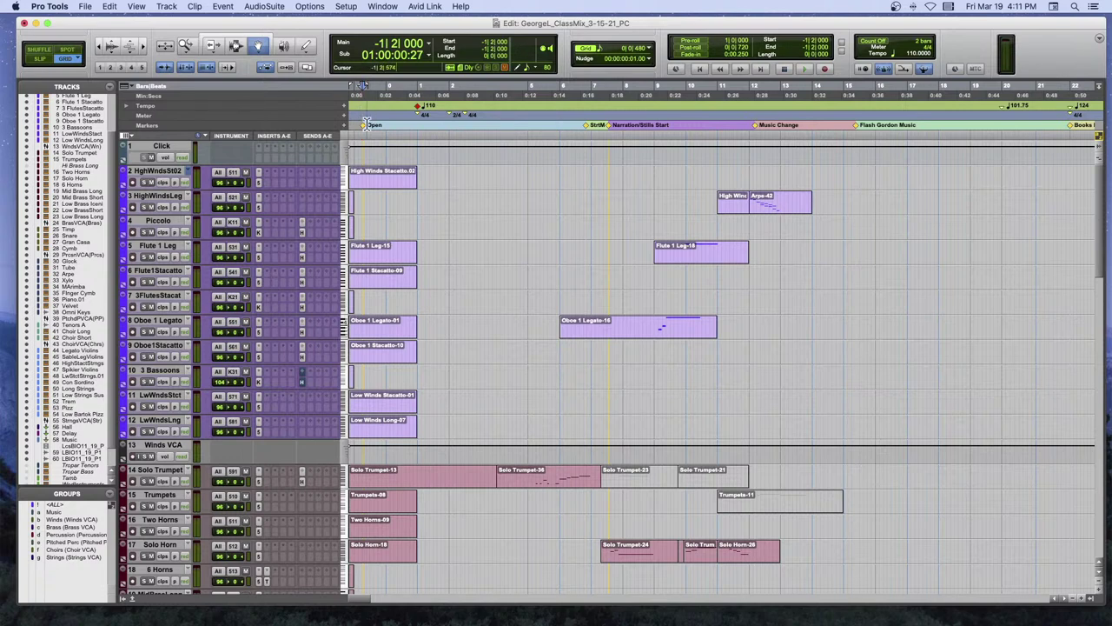
left_click_drag(392, 122, 900, 124)
scroll(876, 126, "right", 3)
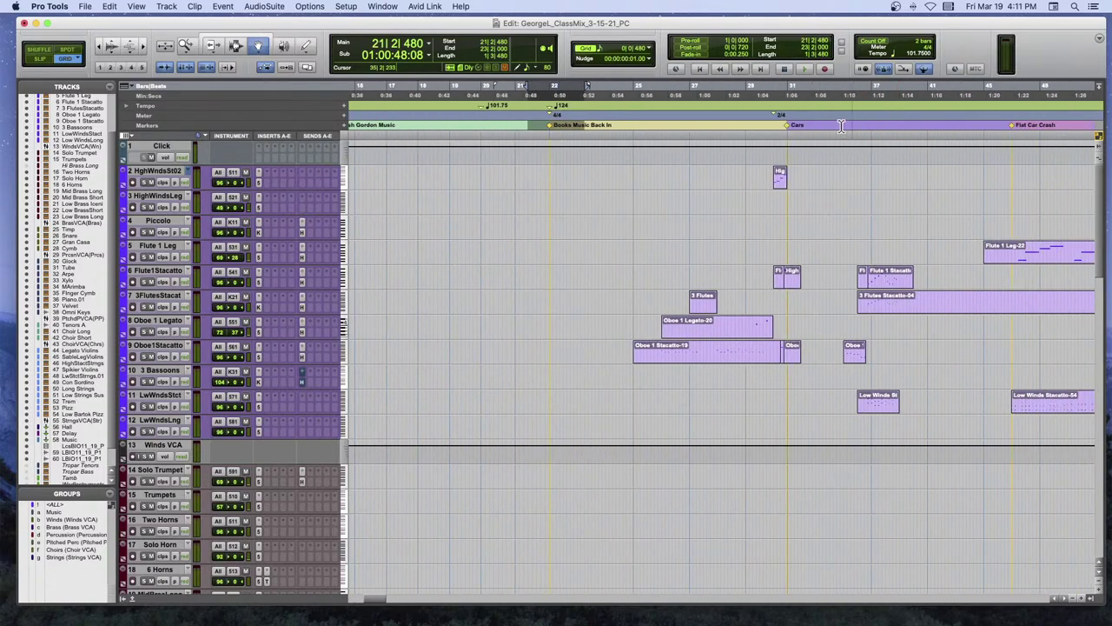
left_click(789, 127)
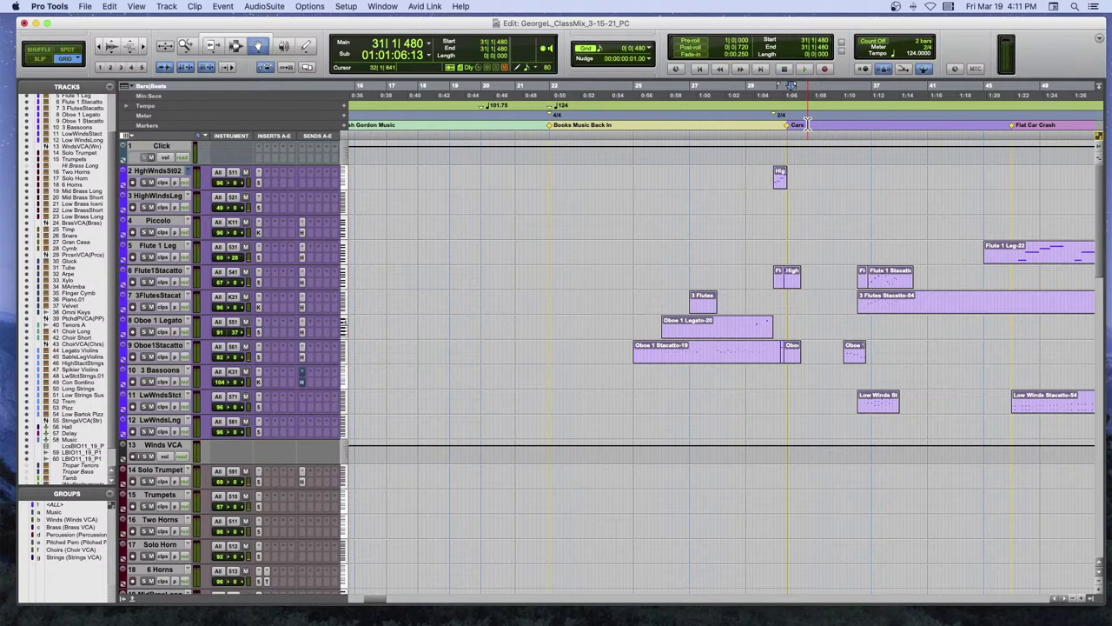
Examine the timeline markers from Cars through Fiat Car Crash, USC and American Graffiti to Star Wars.
scroll(808, 124, "right", 10)
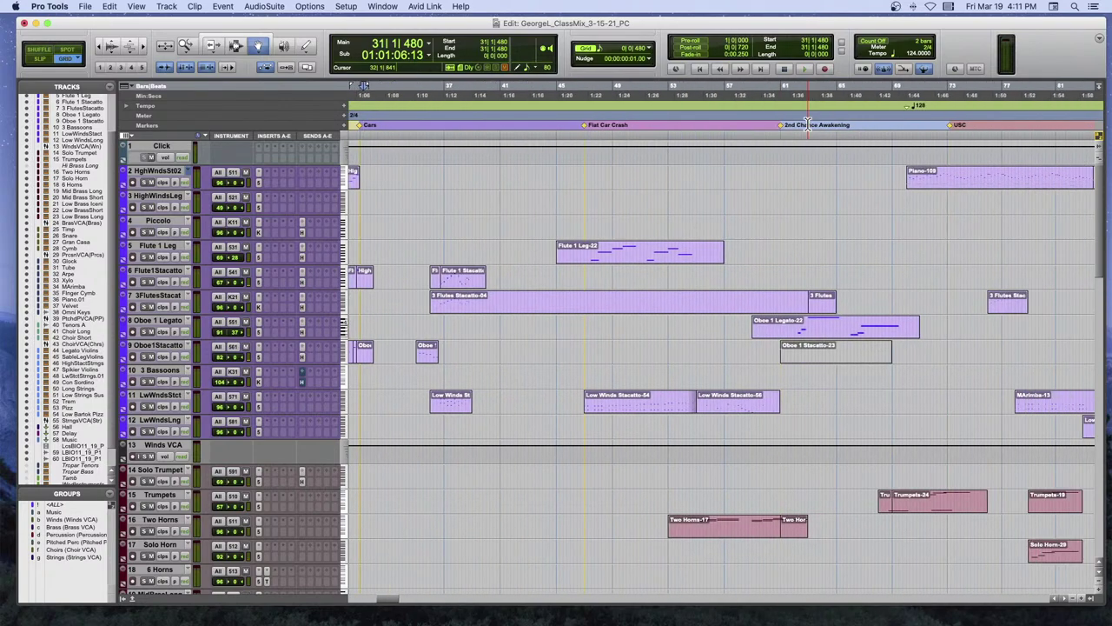
scroll(807, 124, "right", 5)
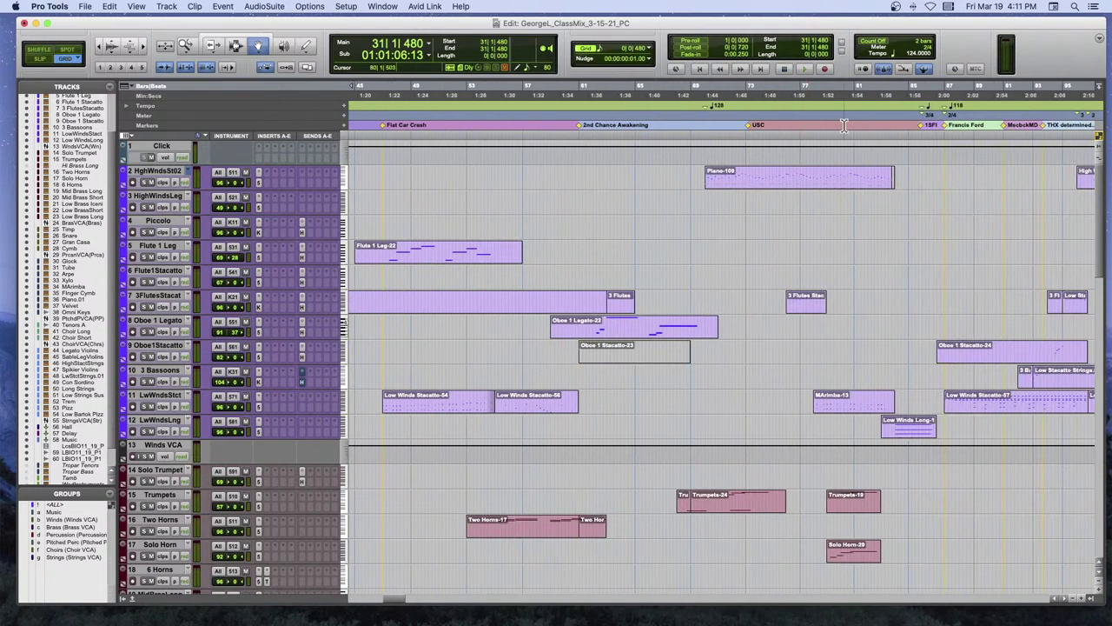
scroll(914, 125, "right", 10)
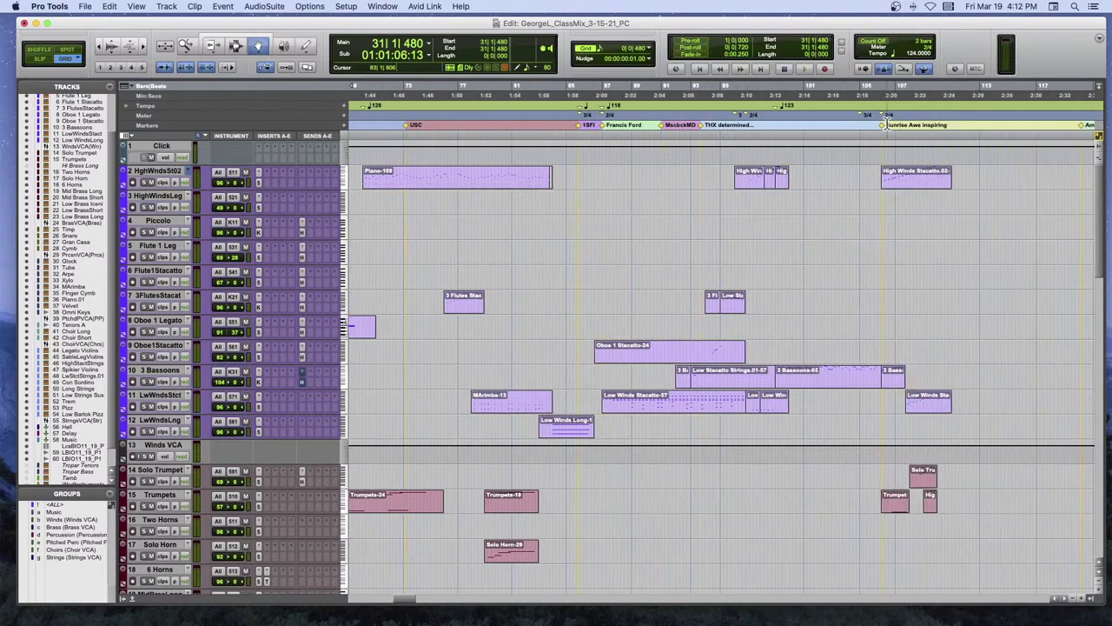
scroll(886, 124, "right", 14)
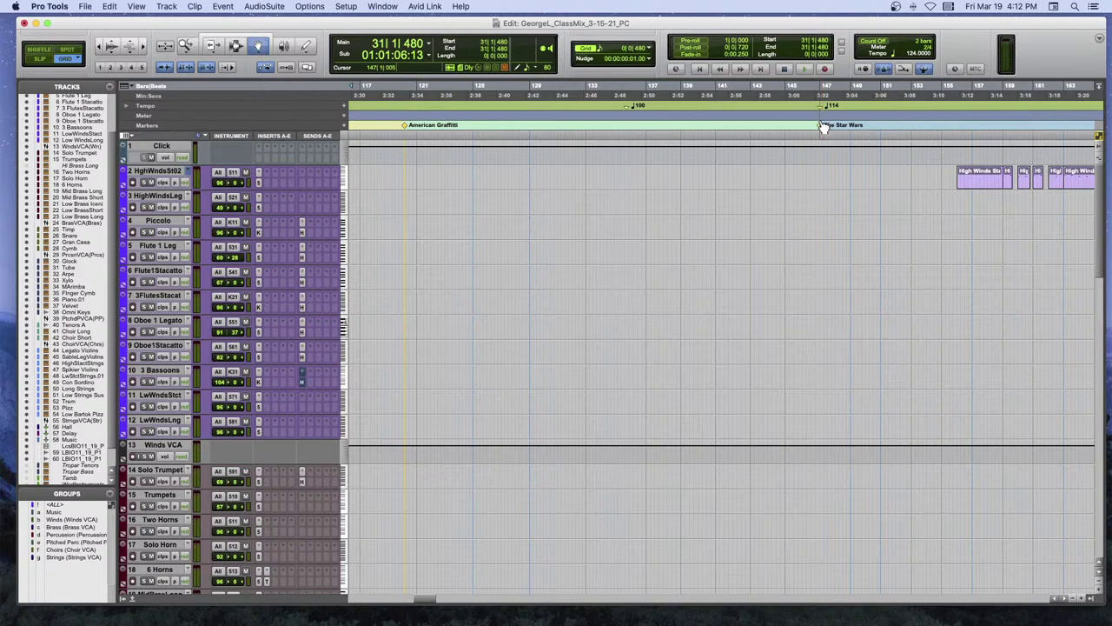
Return to the start of the session and play the opening briefly from -1|1|480.
scroll(792, 121, "left", 20)
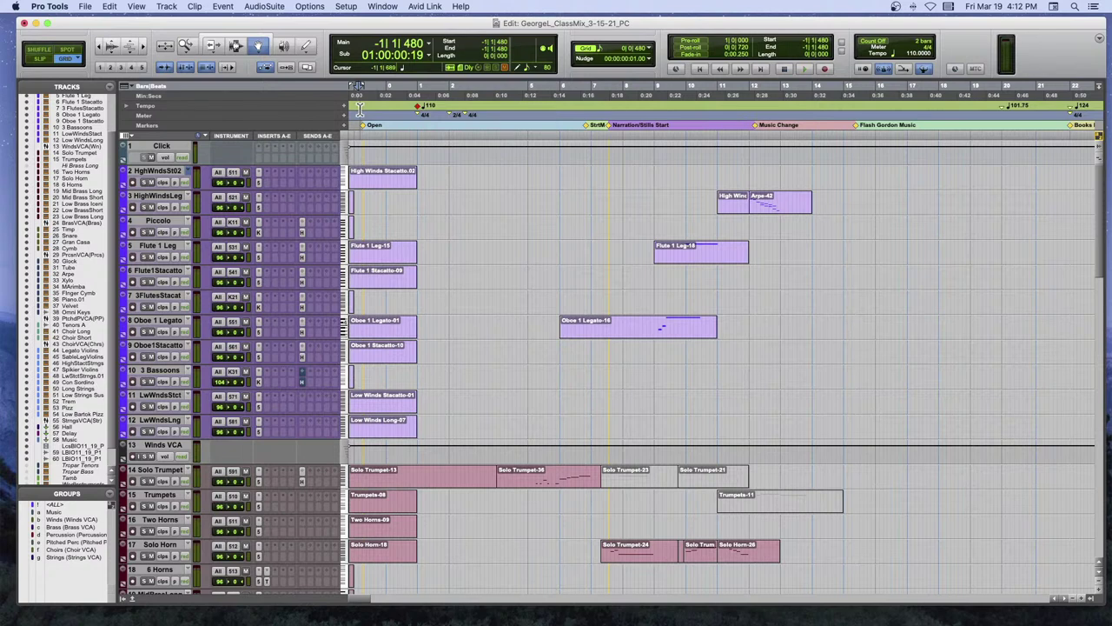
key("space")
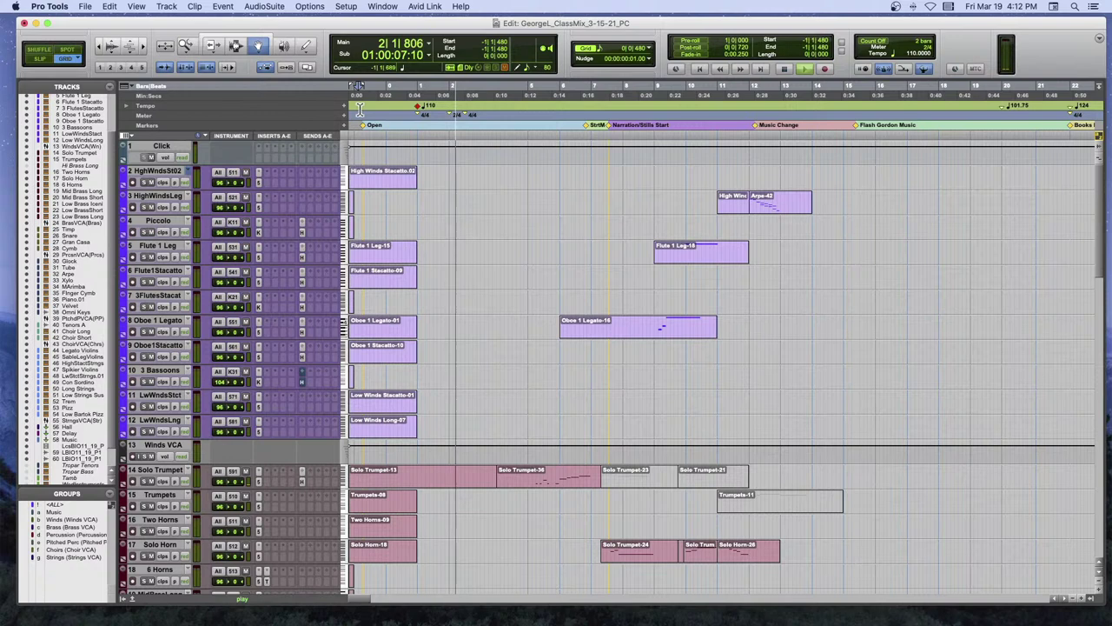
key("space")
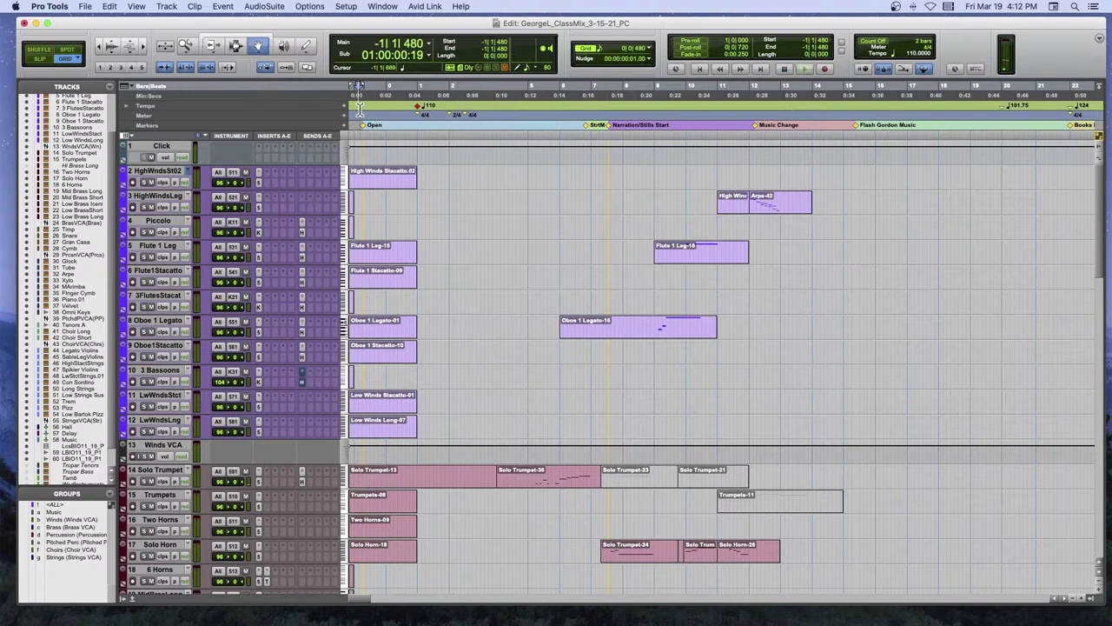
Play the opening from 0|4|000 and shrink all track heights so the brass through audio tracks fit in the Edit window.
scroll(359, 107, "right", 2)
key("space")
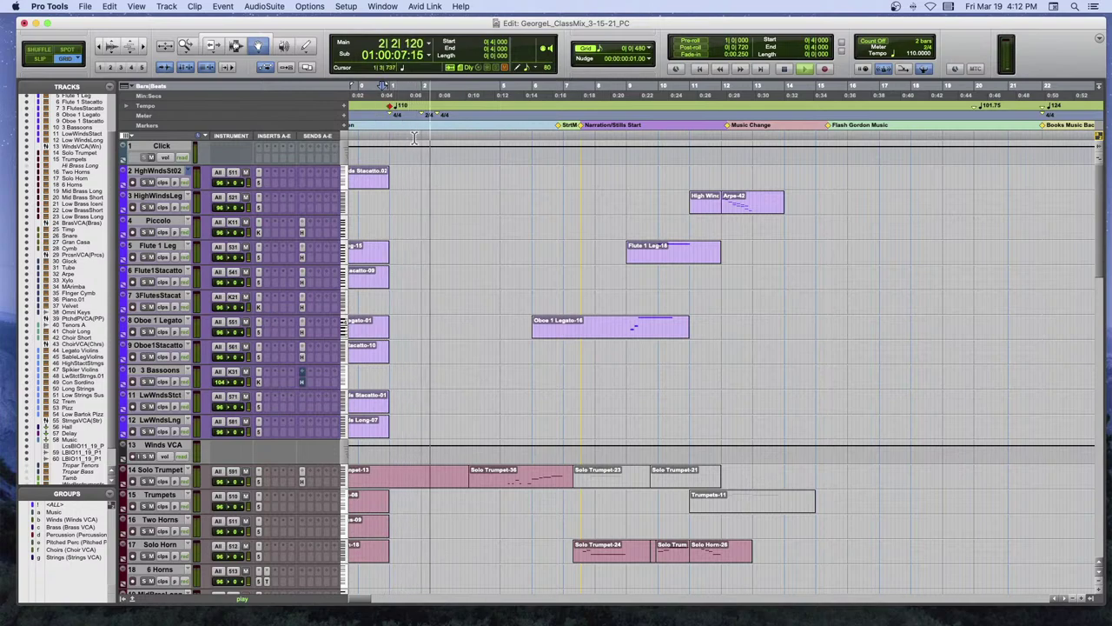
scroll(415, 139, "down", 6)
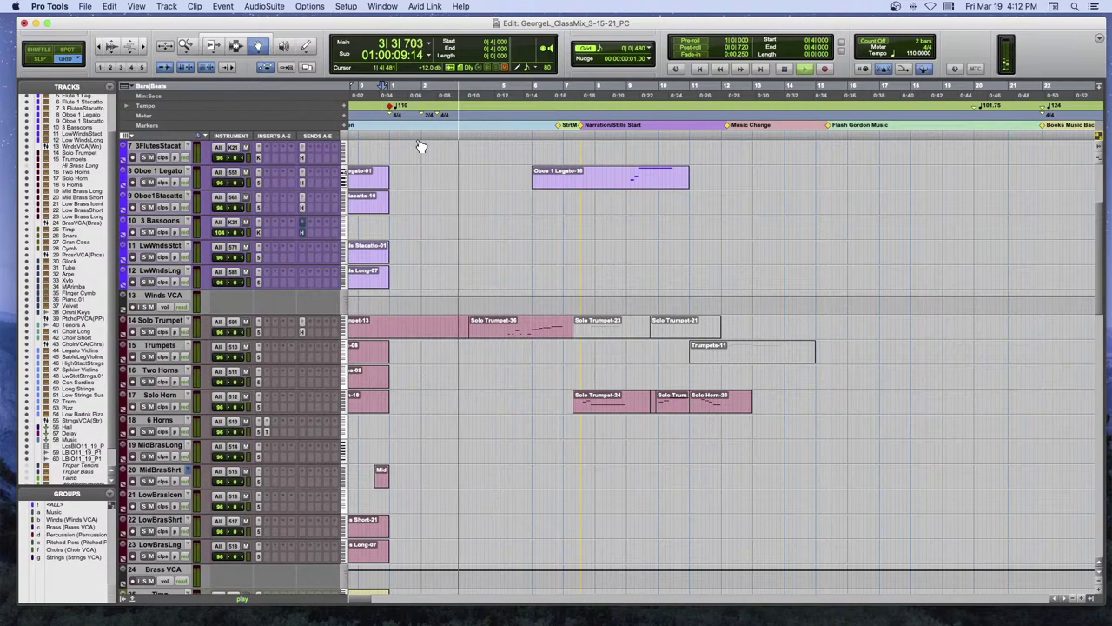
key("ctrl+alt+Down")
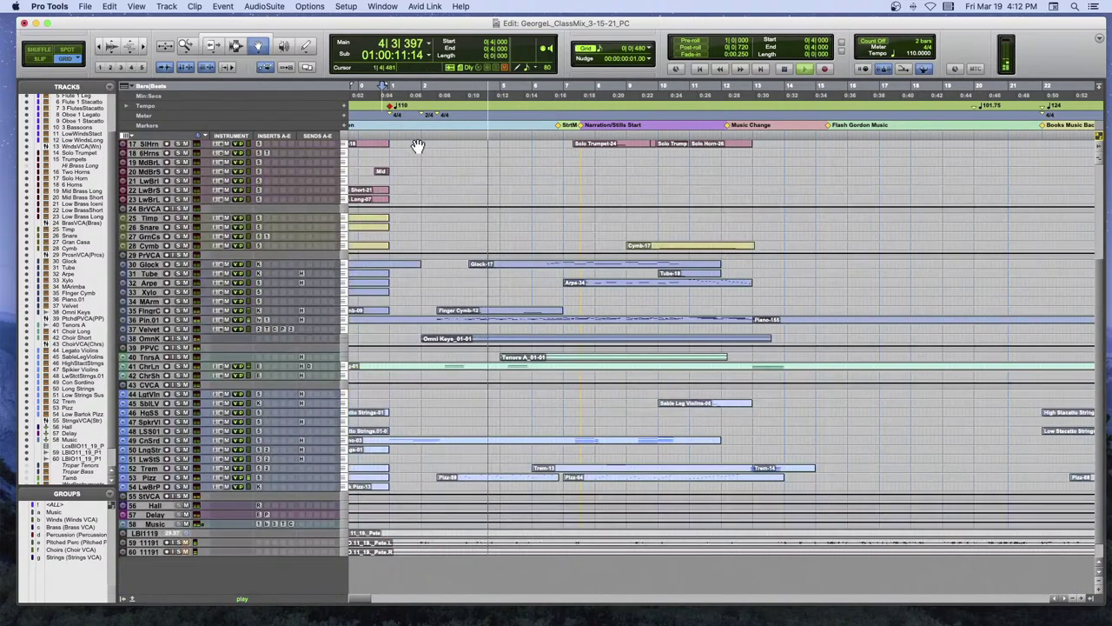
scroll(422, 153, "up", 2)
scroll(422, 153, "left", 2)
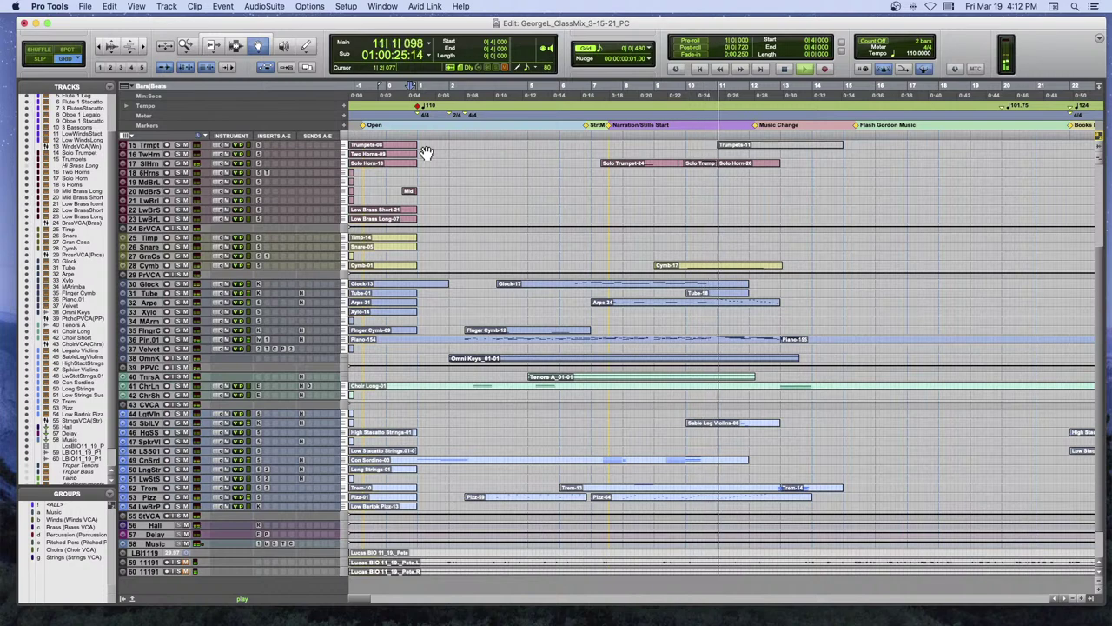
scroll(426, 153, "right", 2)
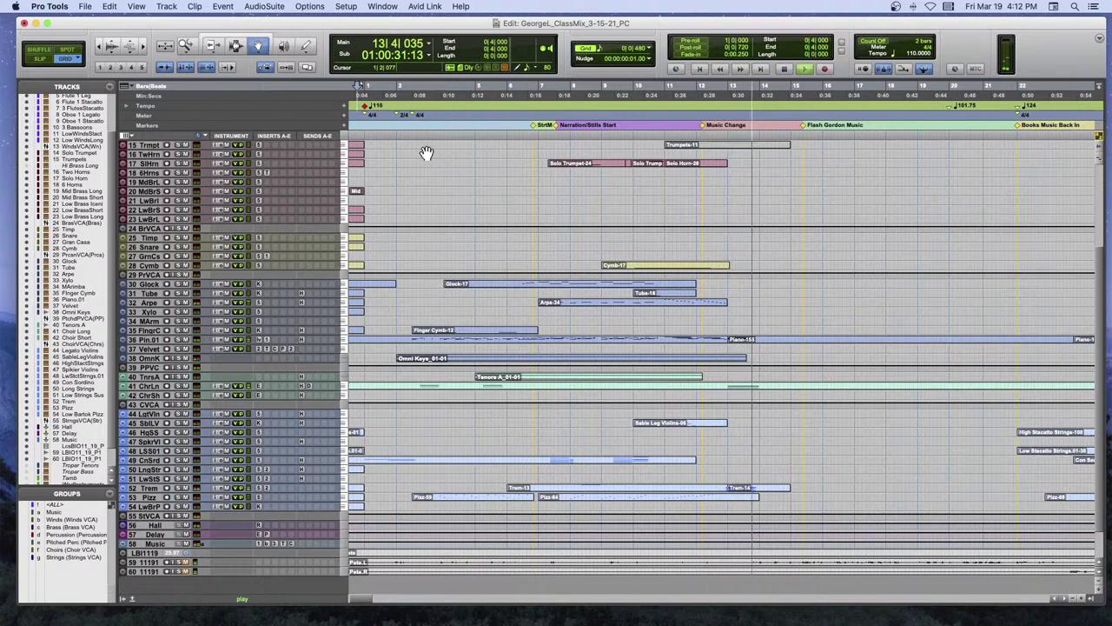
key("space")
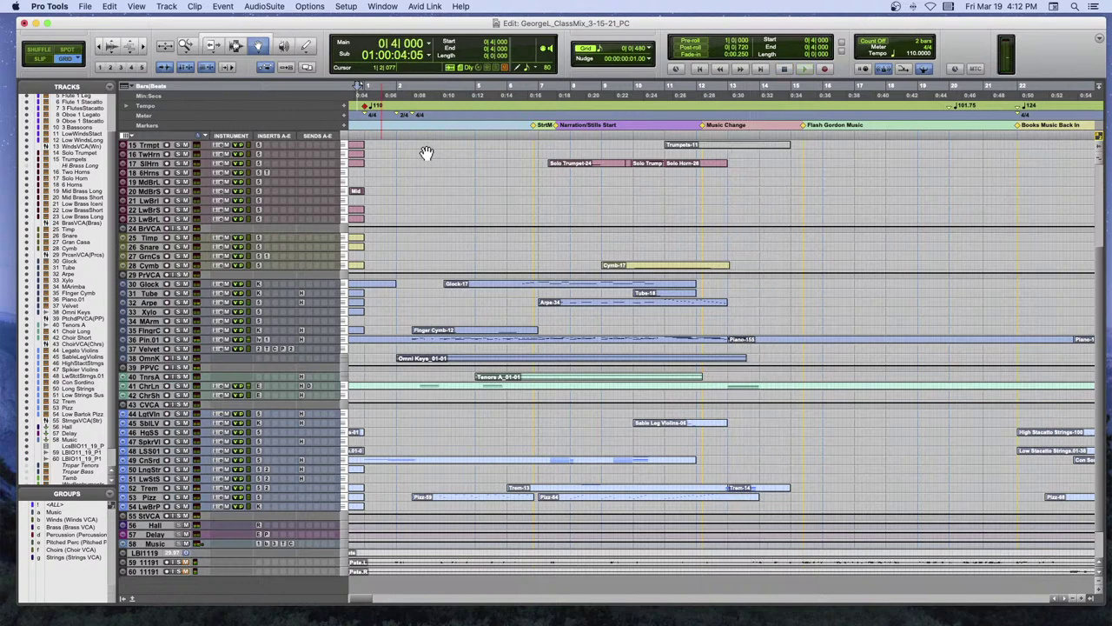
Zoom in on the opening bars and open the docked MIDI Editor with the Con Sordino track's notes shown.
scroll(426, 153, "left", 2)
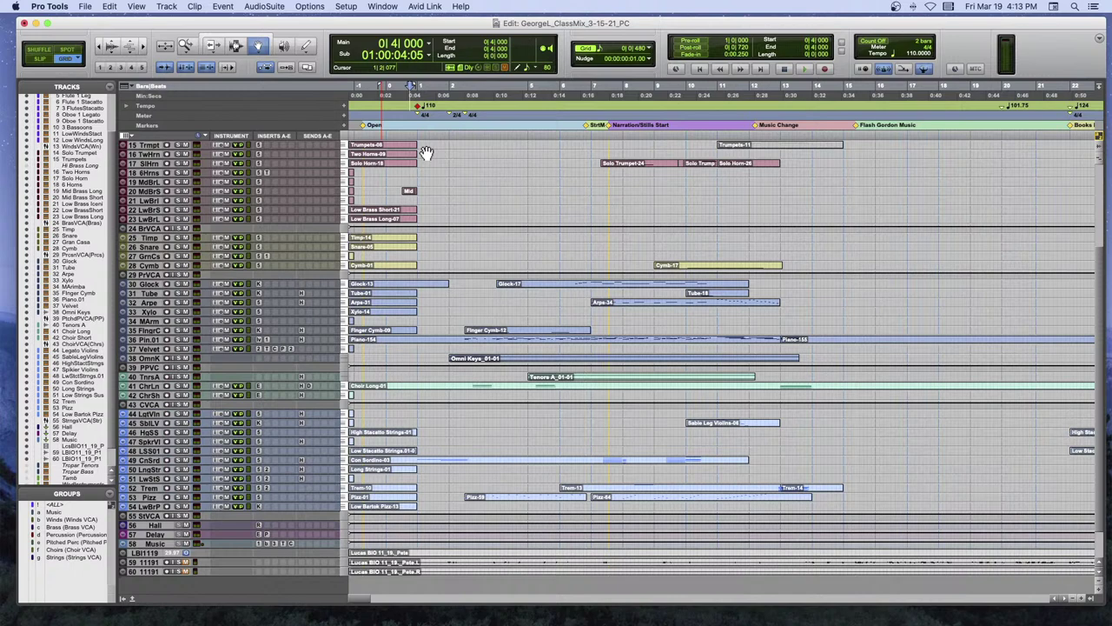
key("super+bracketright")
key("super+bracketright")
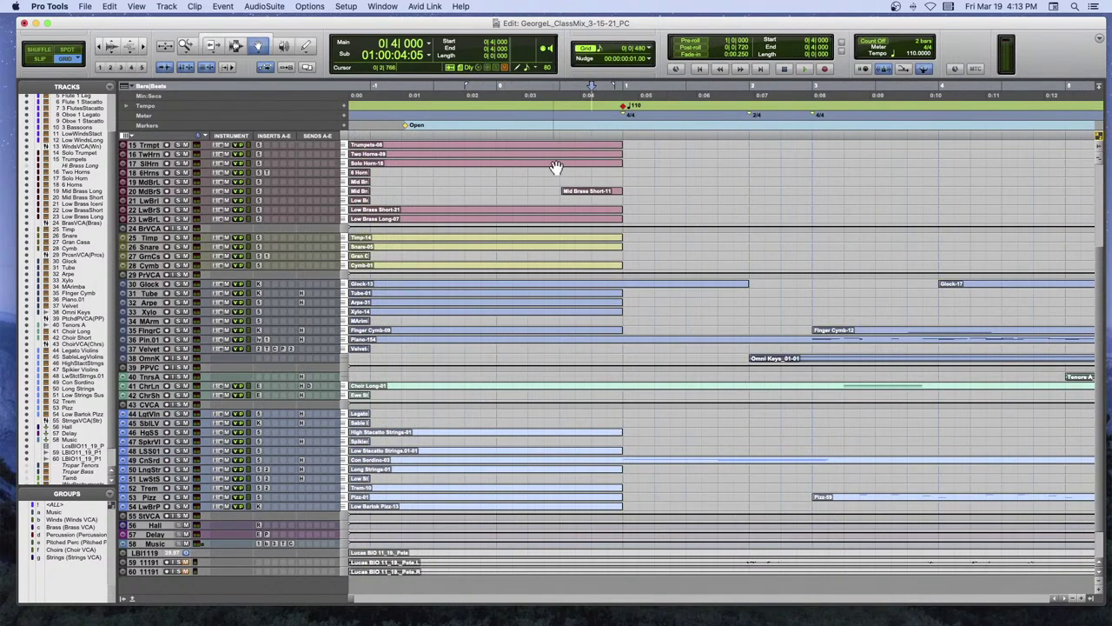
left_click(130, 598)
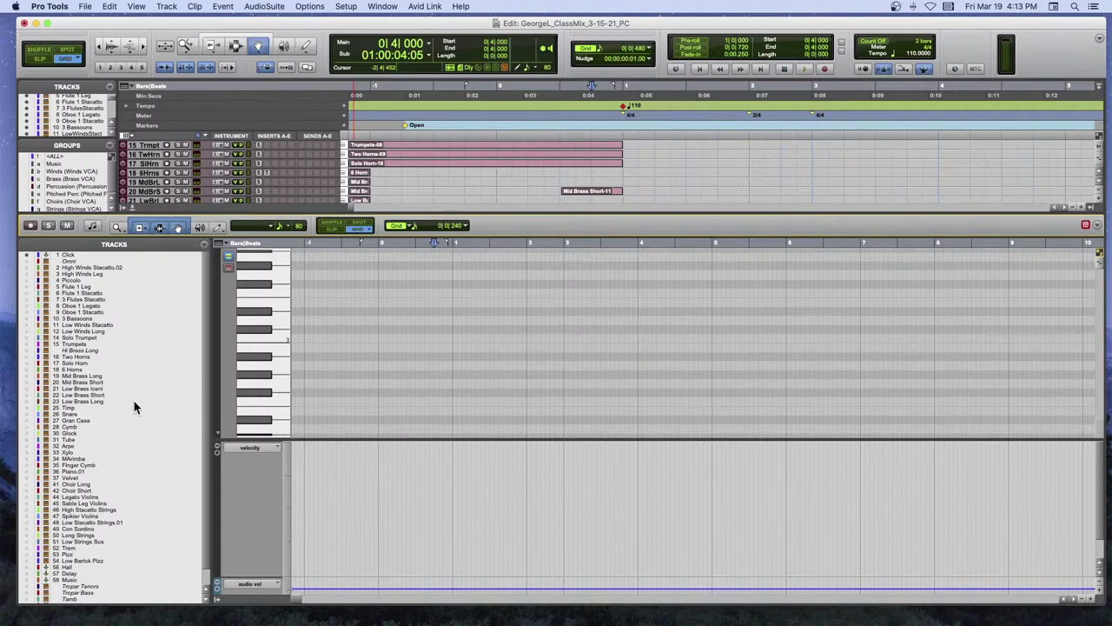
left_click(28, 528)
scroll(508, 361, "up", 5)
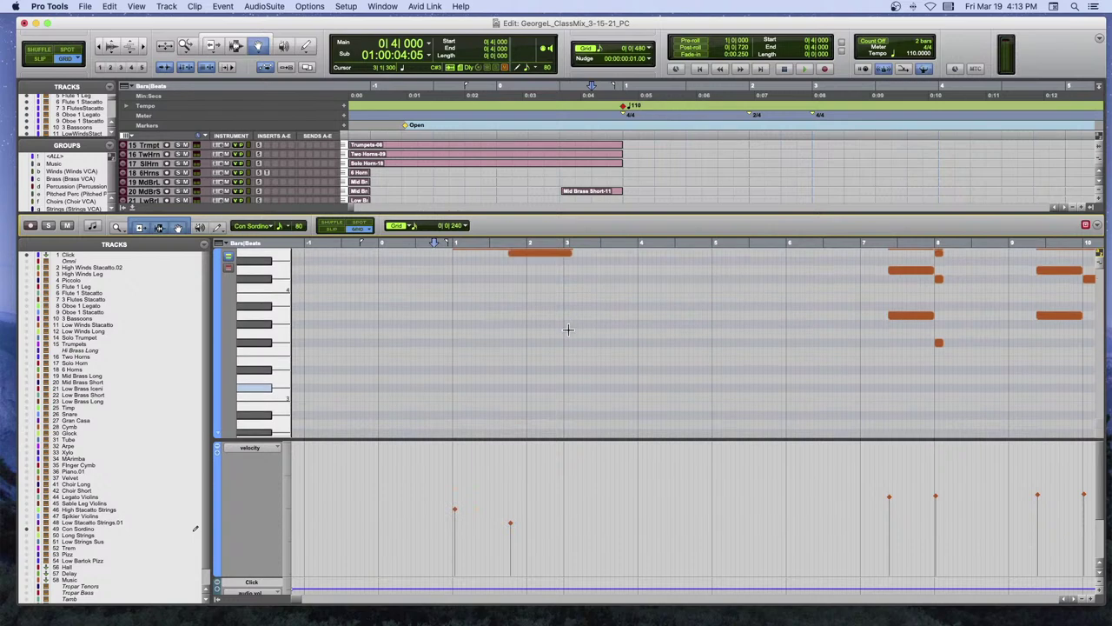
Play the Con Sordino passage from the start of bar 1.
left_click(454, 245)
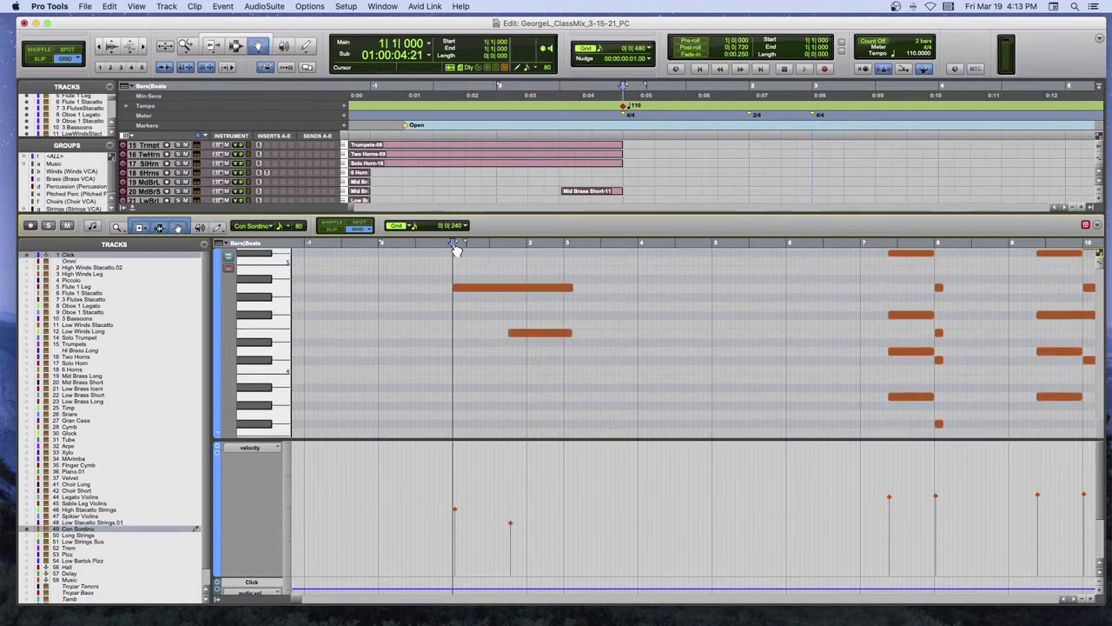
key("space")
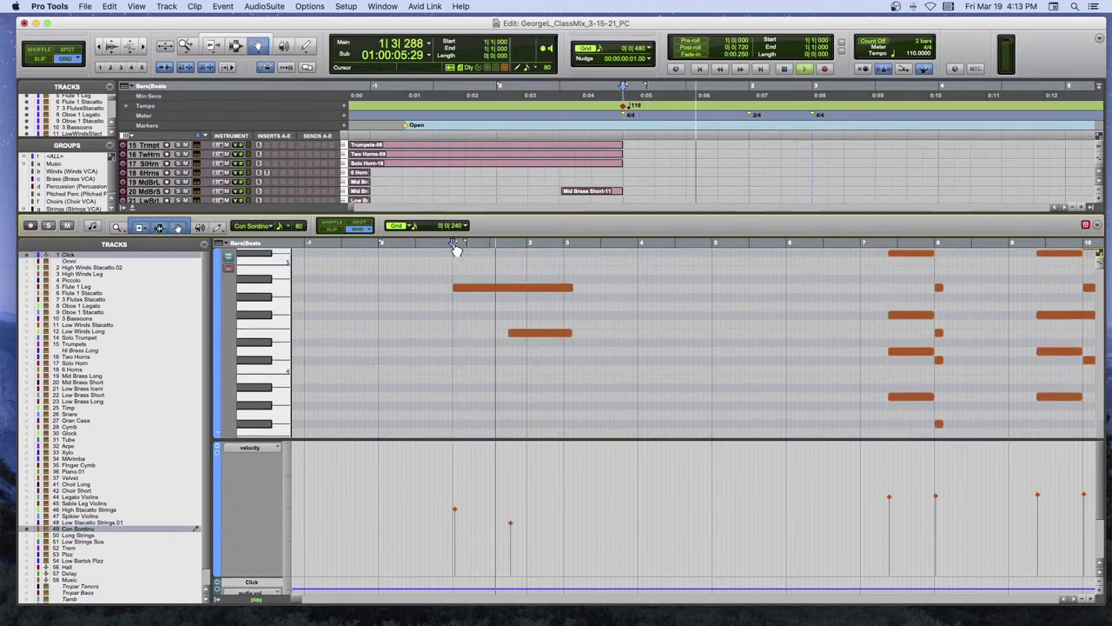
key("space")
Show the Piano.01 and Pizz tracks' notes alongside Con Sordino in the MIDI Editor.
left_click(28, 472)
left_click(28, 560)
scroll(390, 333, "down", 1)
scroll(391, 333, "down", 3)
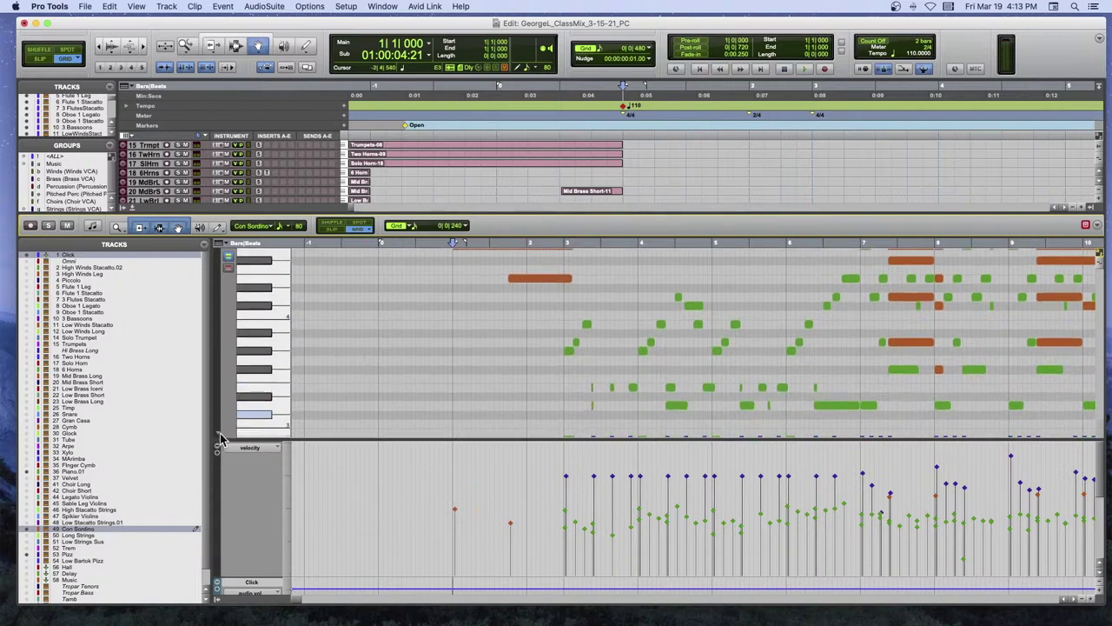
Hide the velocity lane and reduce the note height in the MIDI Editor to show a wider pitch range.
left_click_drag(221, 439, 220, 594)
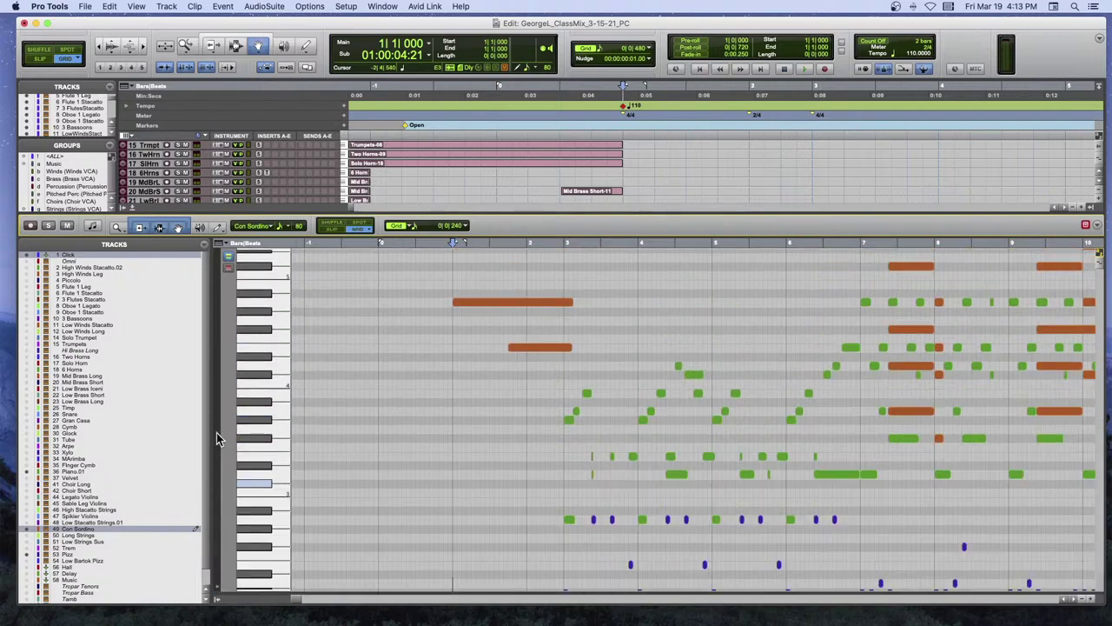
left_click(1100, 266)
scroll(378, 349, "up", 1)
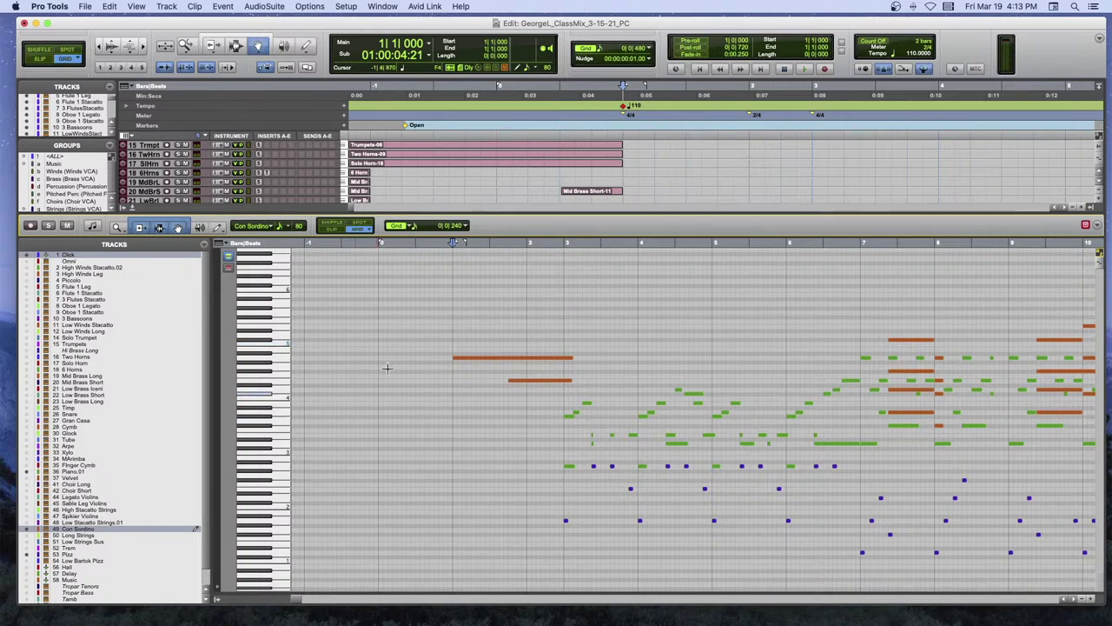
Move the playback position to bar 3 and play the passage while following the overlaid notes.
left_click(564, 246)
key("space")
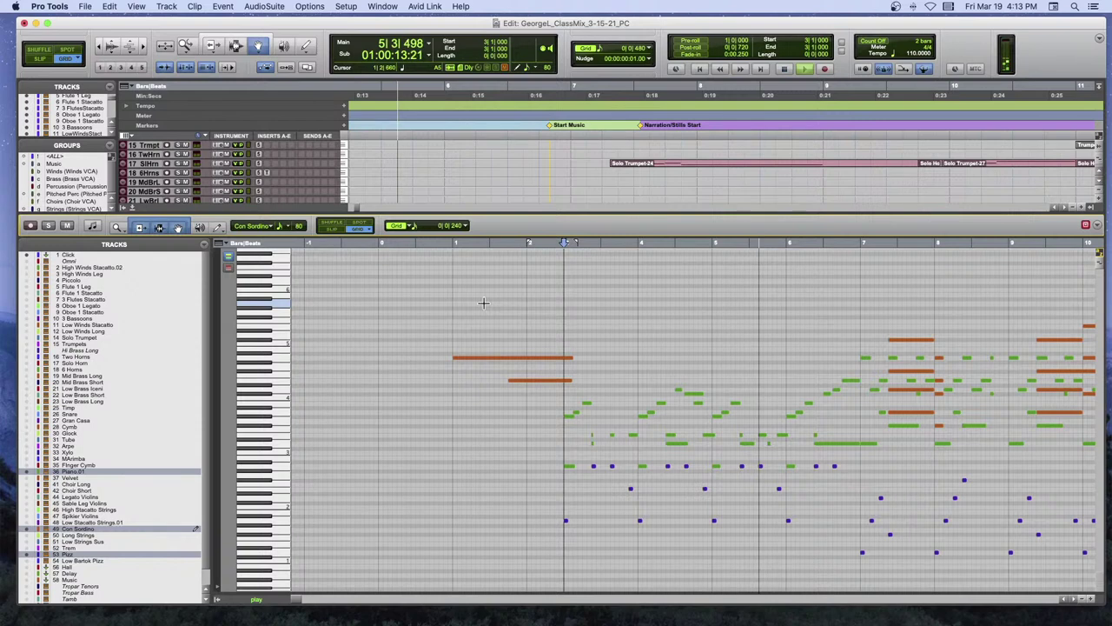
key("space")
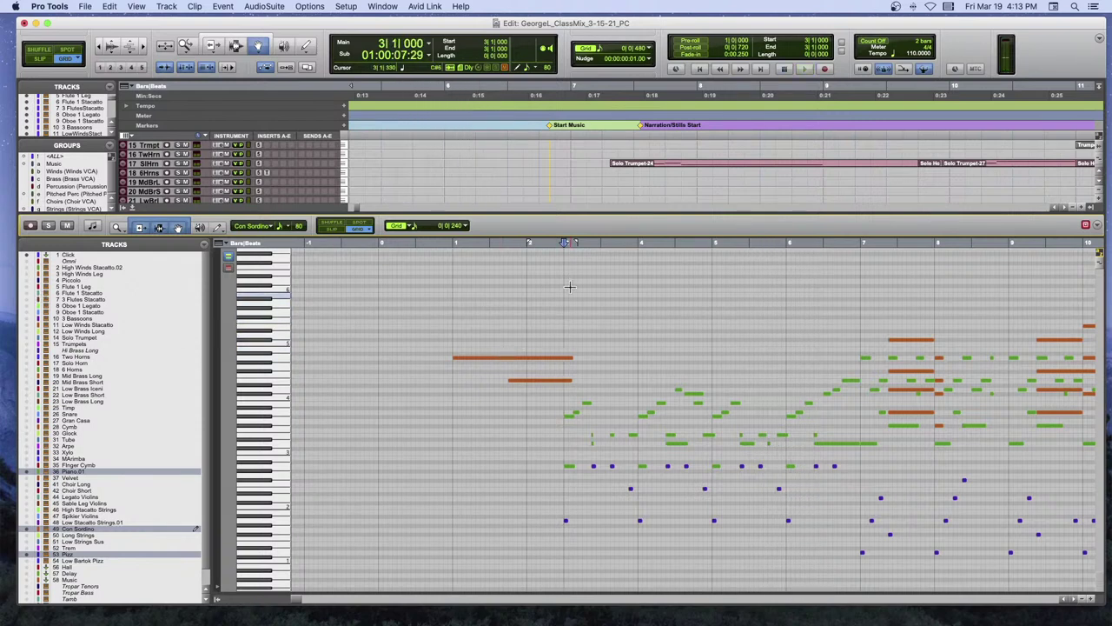
Replay the passage from bar 3 and examine the Piano.01 and Pizz notes at closer range.
key("super+bracketright")
key("super+bracketright")
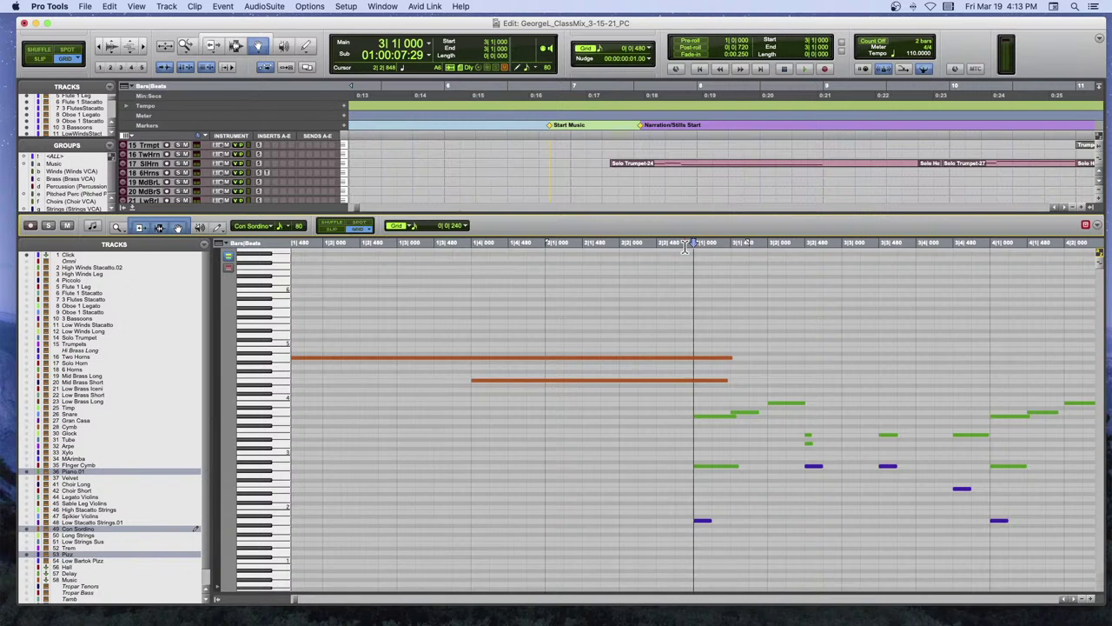
key("space")
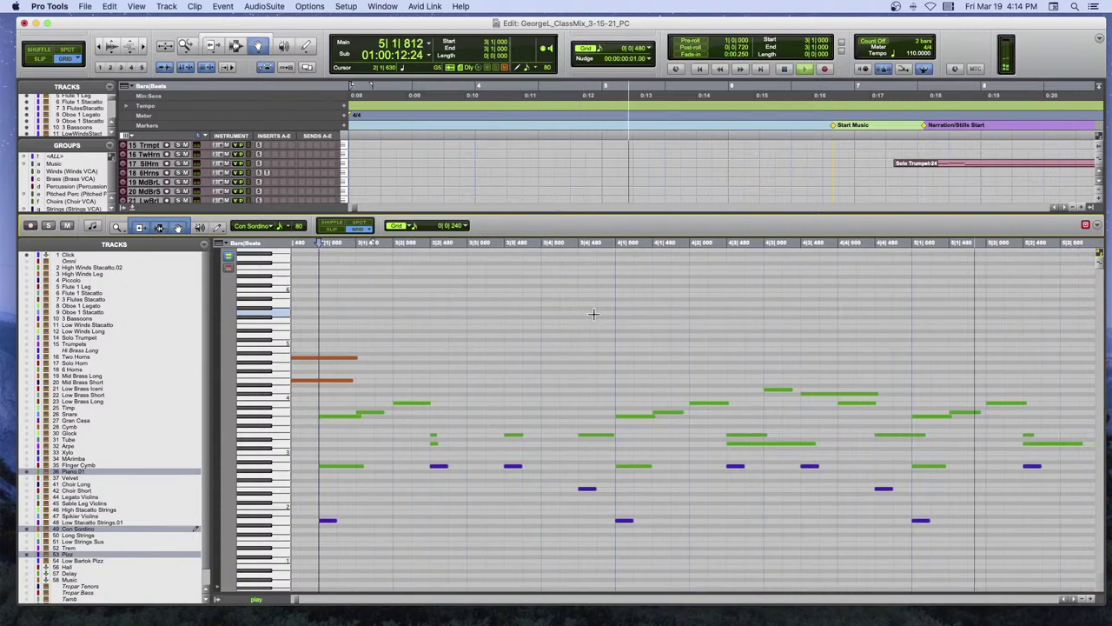
key("space")
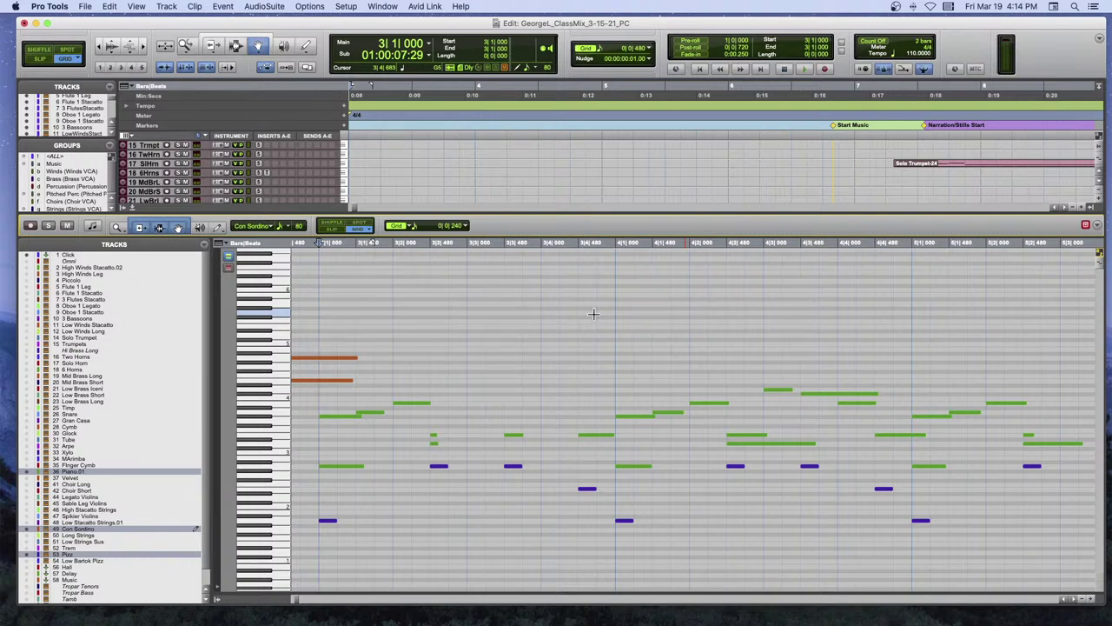
Locate the Omni Keys track in the Edit window and audition it soloed from bar 3.
scroll(594, 314, "left", 1)
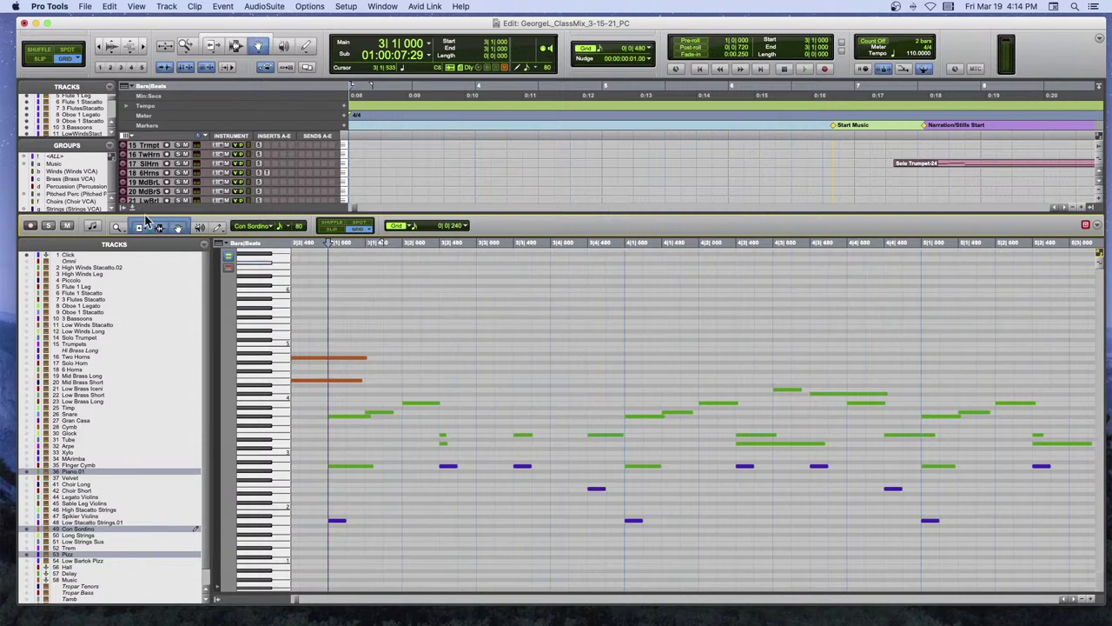
scroll(152, 192, "down", 10)
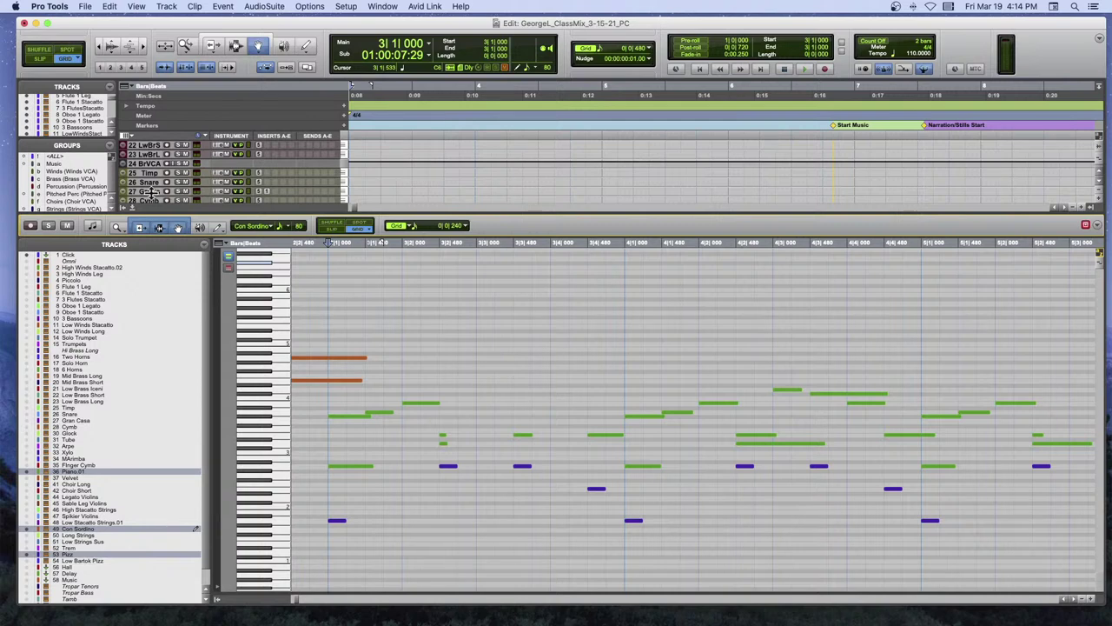
scroll(152, 192, "down", 6)
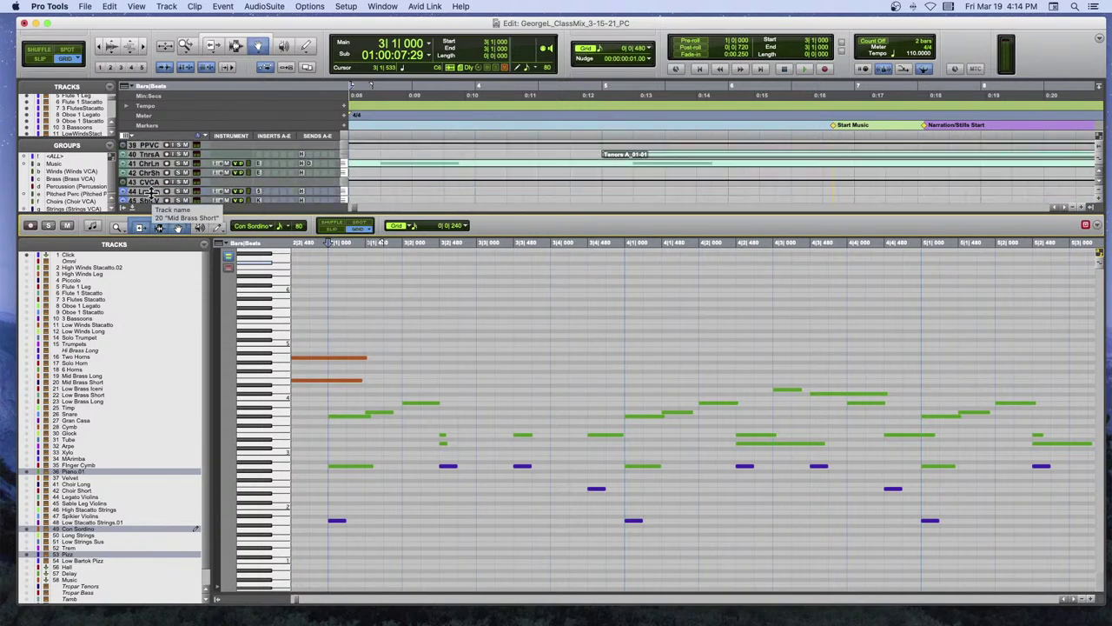
scroll(139, 189, "right", 1)
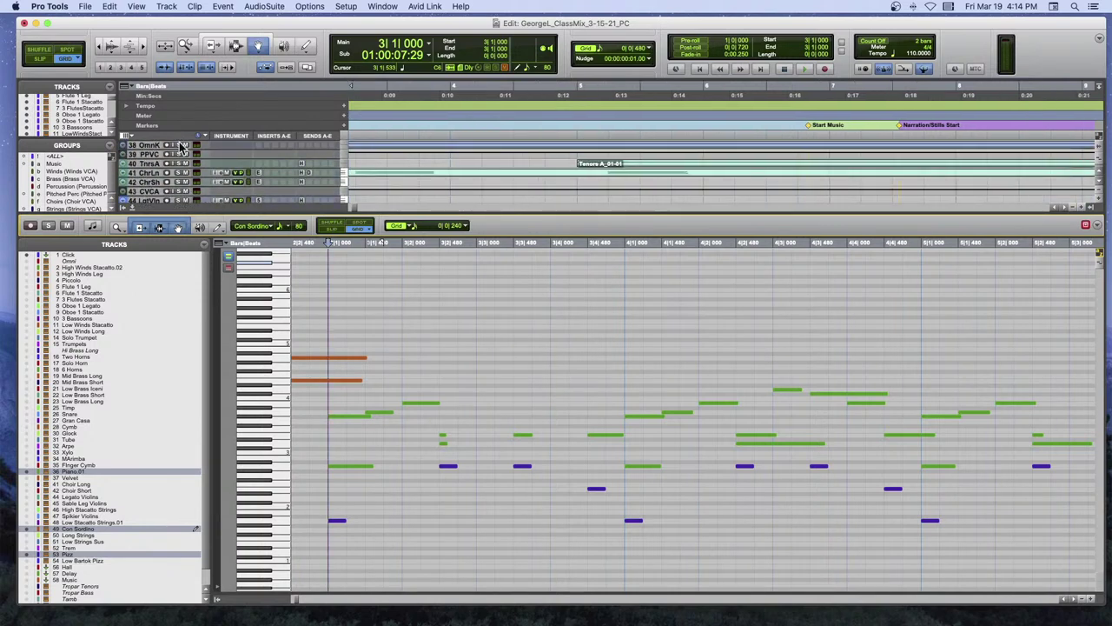
key("space")
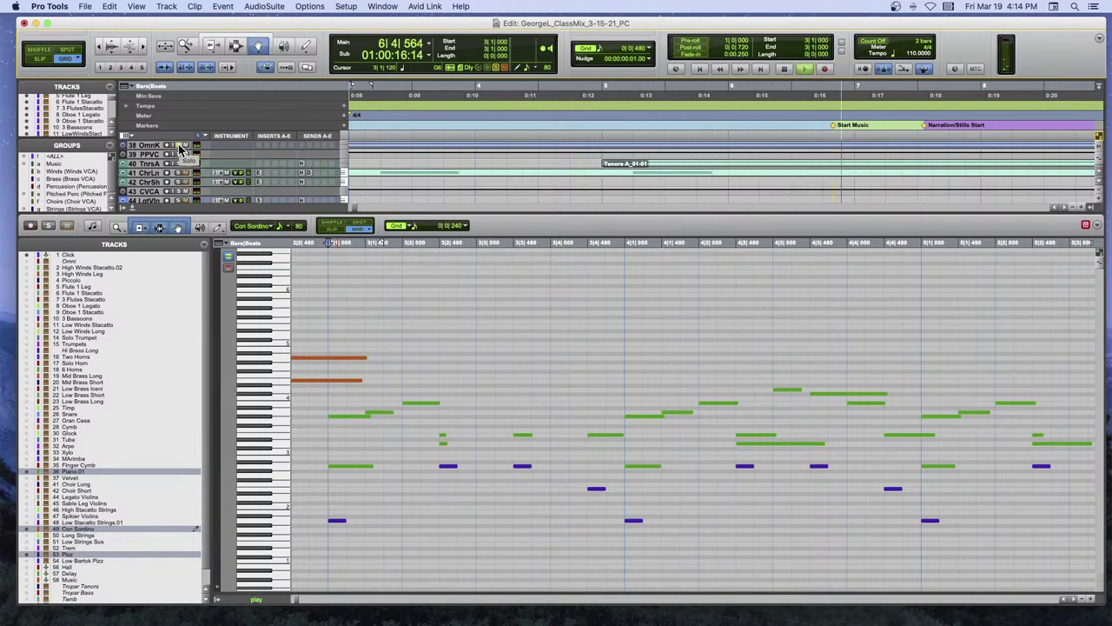
key("space")
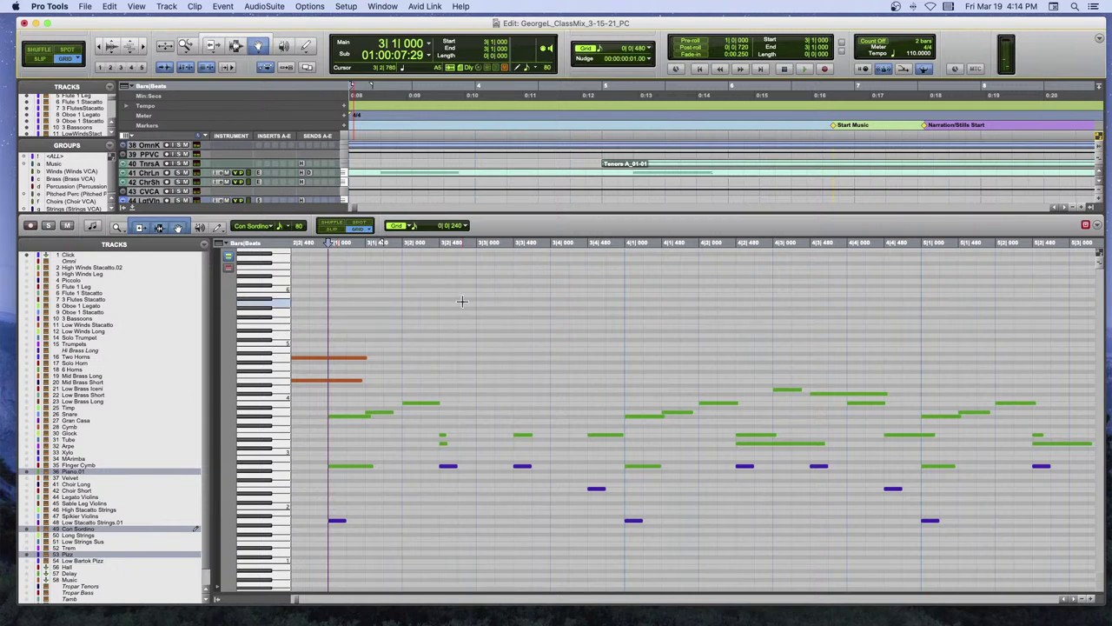
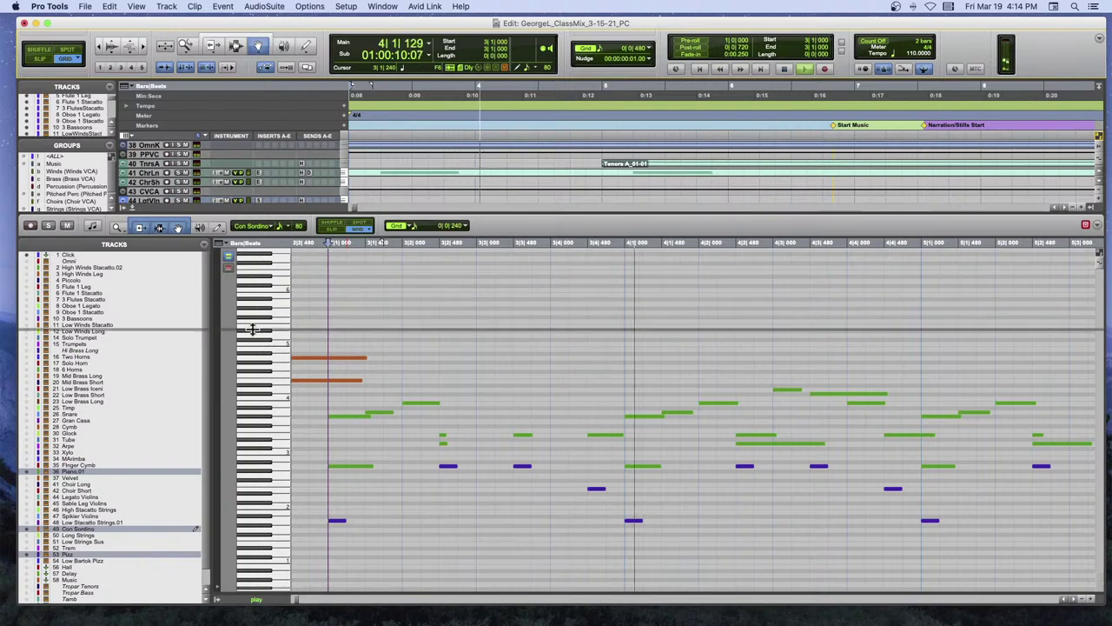
Enlarge the track area above the MIDI Editor to show the tracks from Omni Keys down to Hall.
left_click_drag(239, 216, 242, 335)
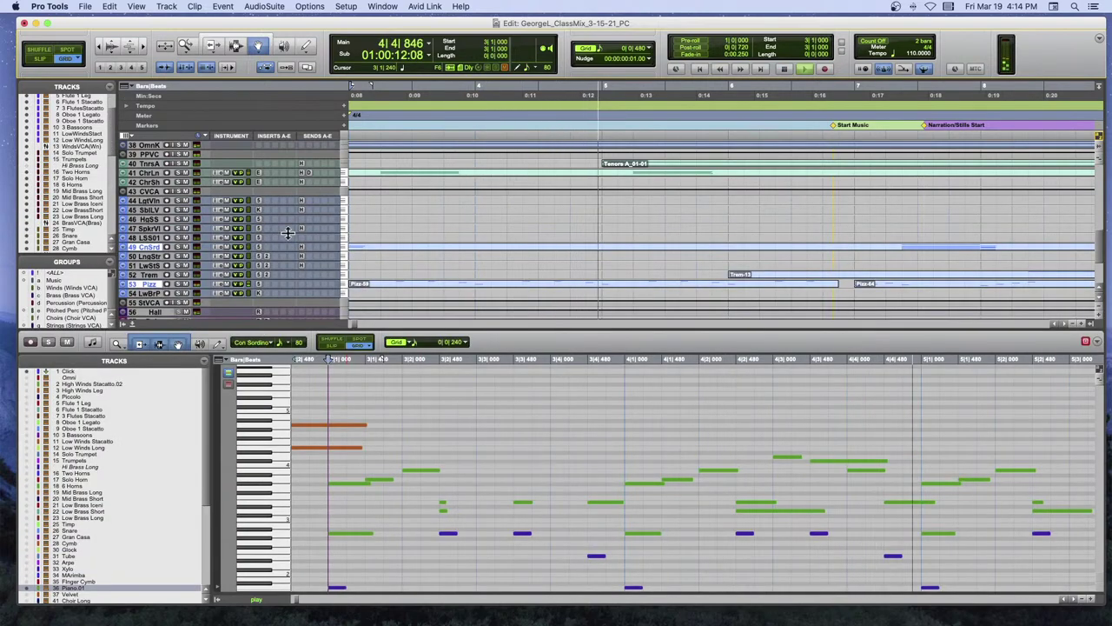
Stop playback, locate the Piano.01 track in the Edit window and inspect its Ivory II instrument settings.
key("space")
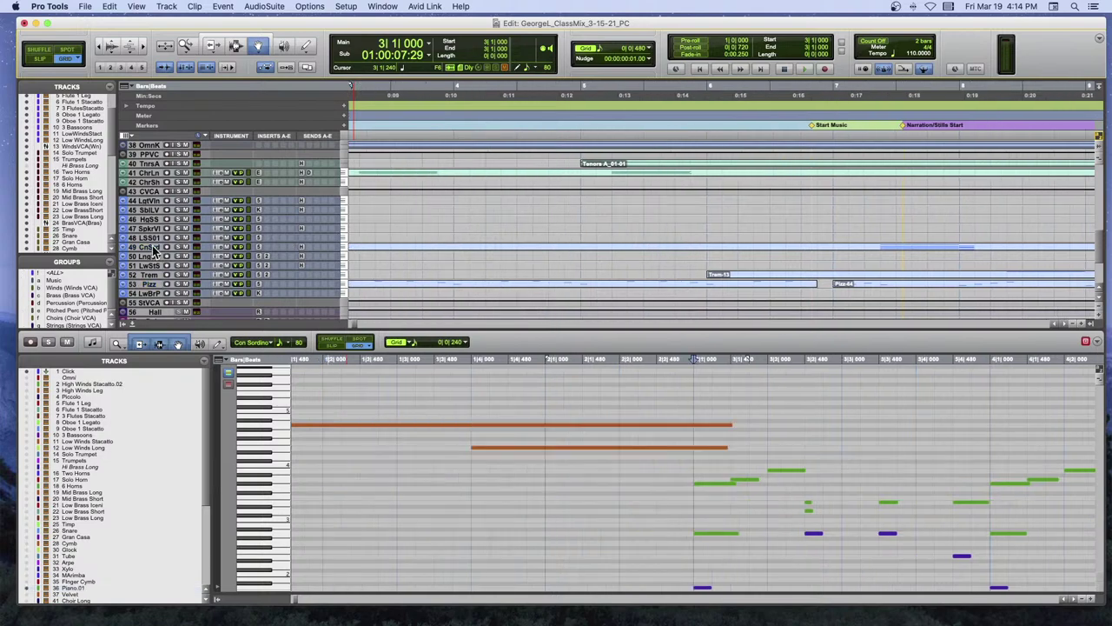
scroll(265, 252, "down", 2)
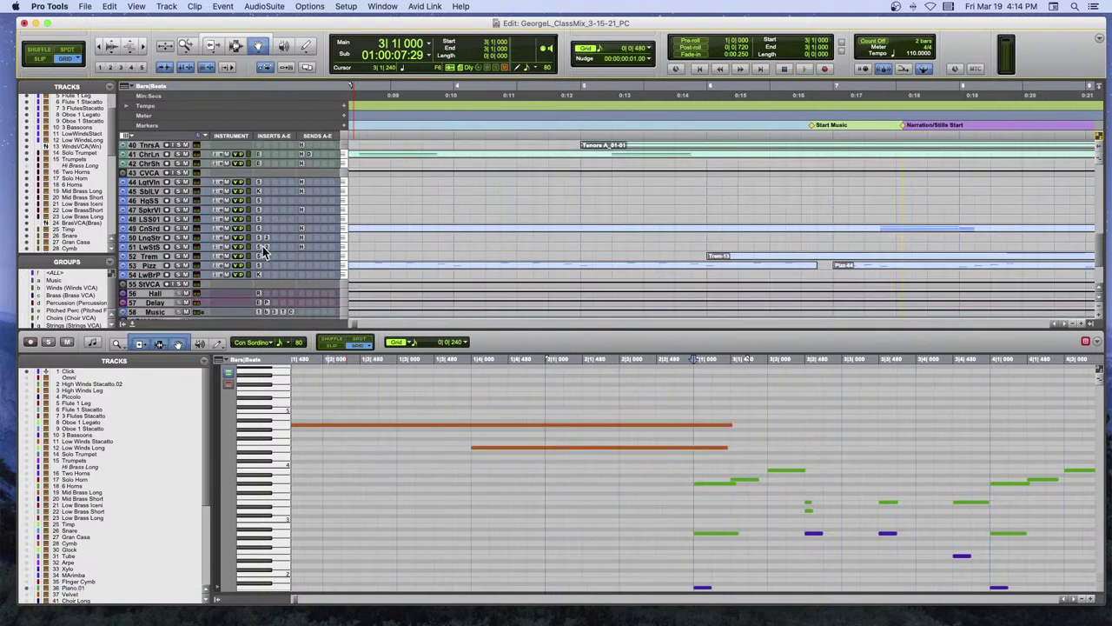
scroll(265, 252, "up", 3)
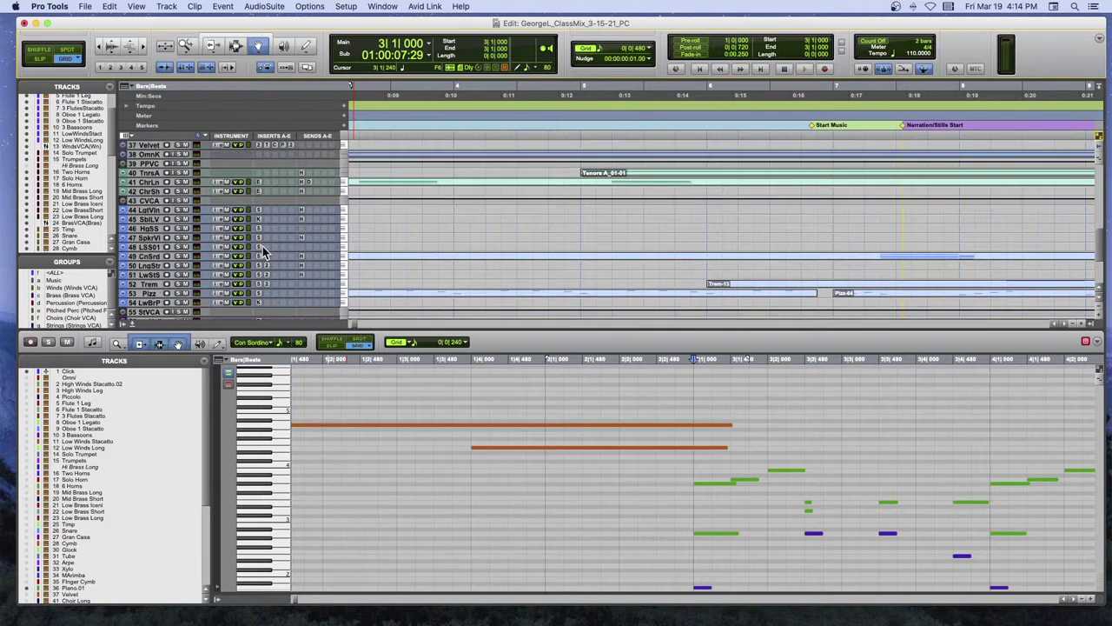
scroll(265, 252, "up", 6)
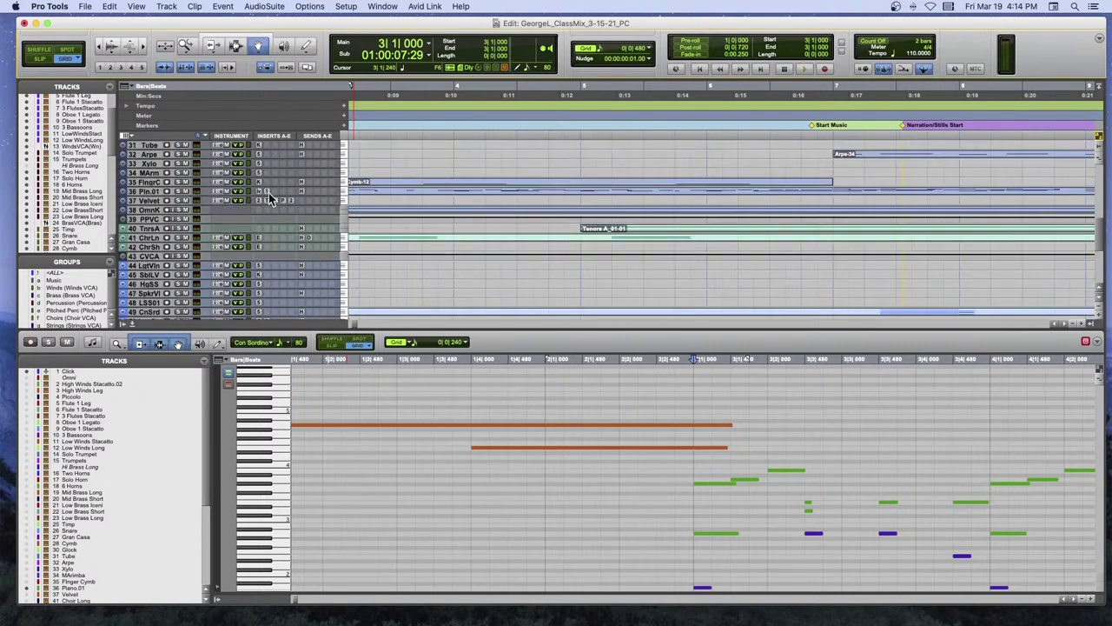
left_click(258, 192)
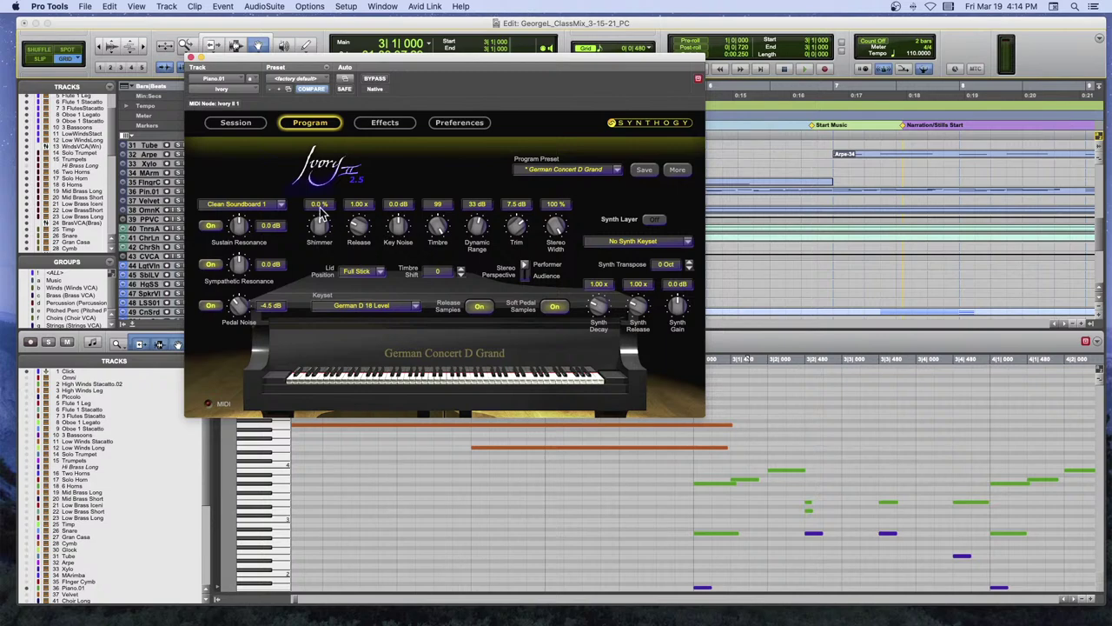
left_click(192, 57)
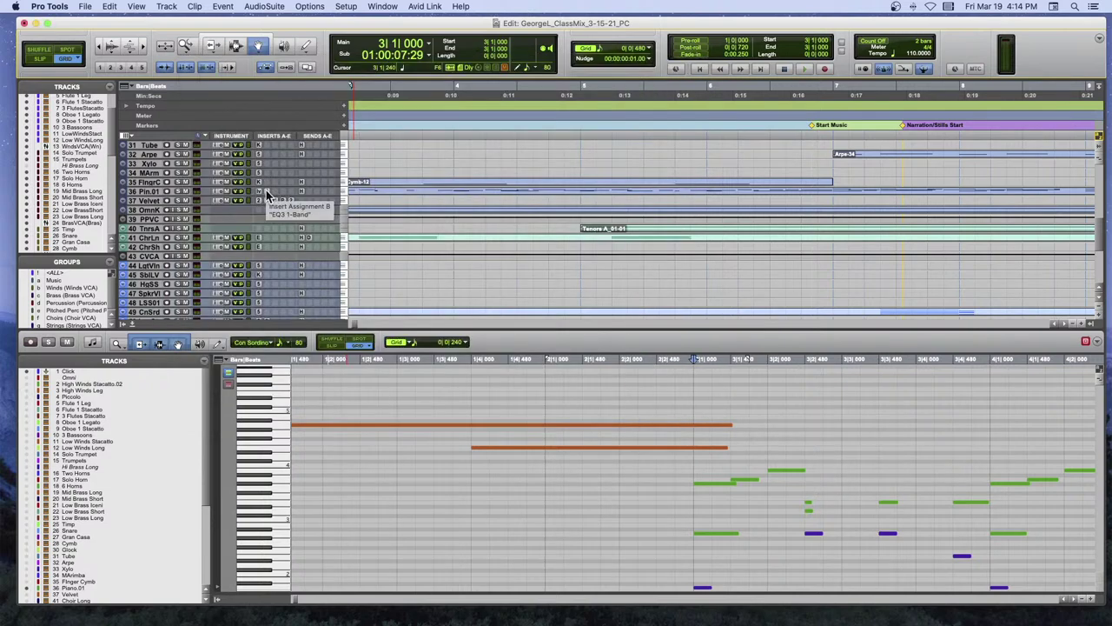
Compare Piano.01 with its EQ3 1-Band low-pass filter bypassed and engaged, playing from bar 3.
left_click(269, 196)
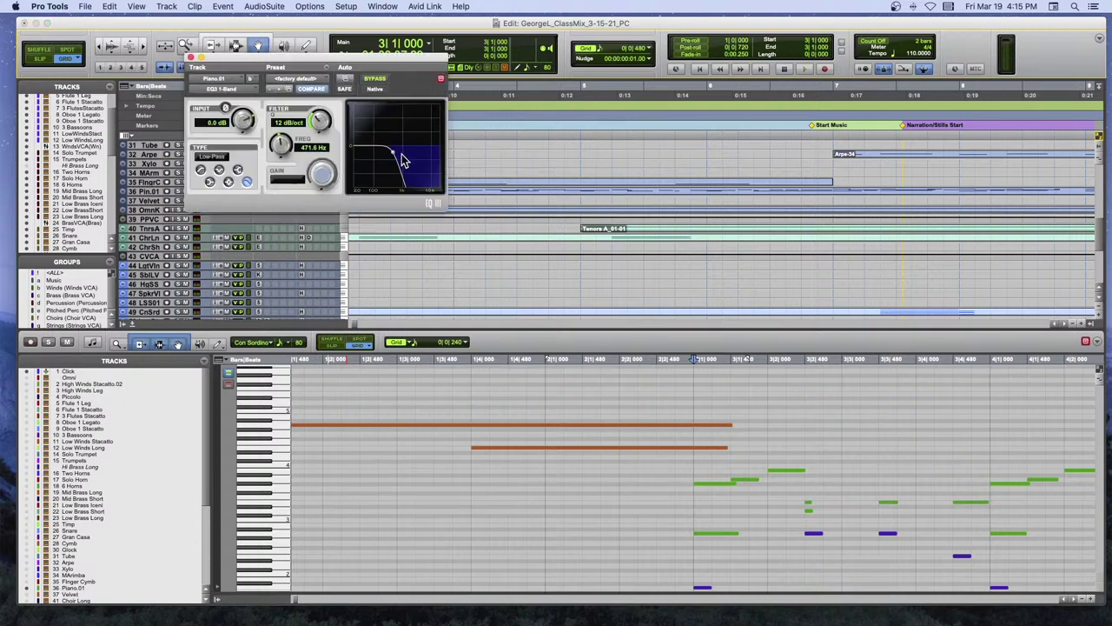
left_click(374, 80)
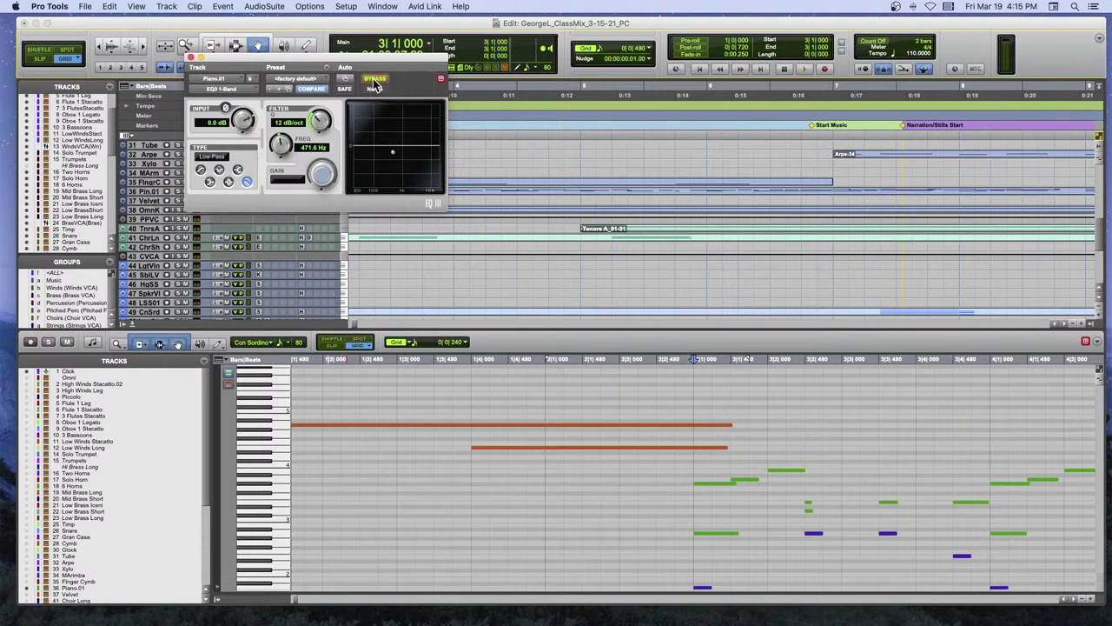
left_click(374, 81)
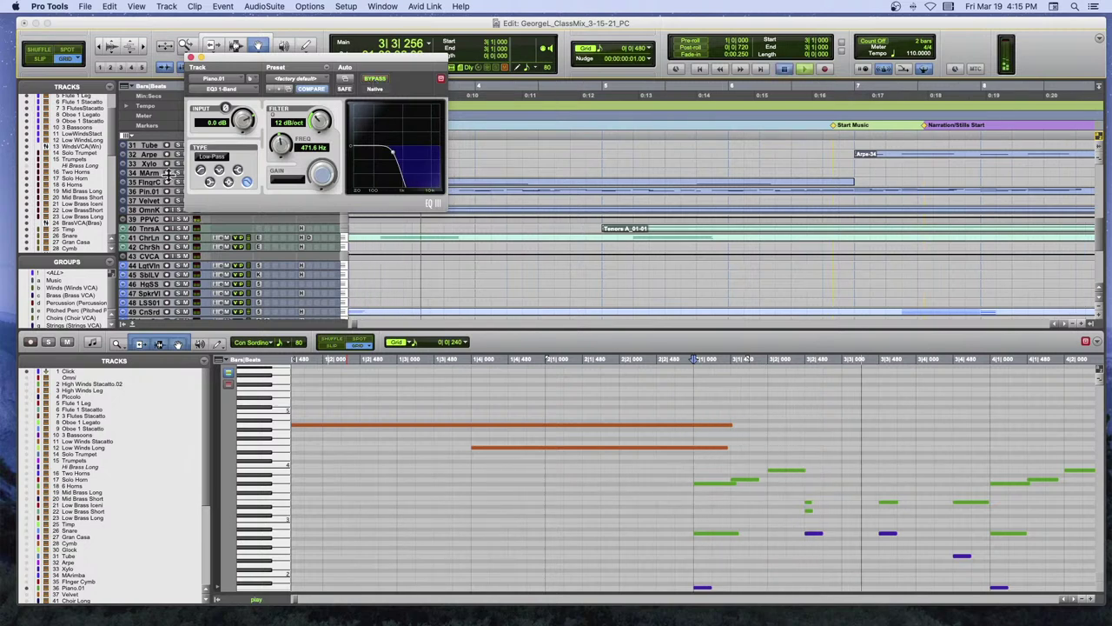
left_click(370, 81)
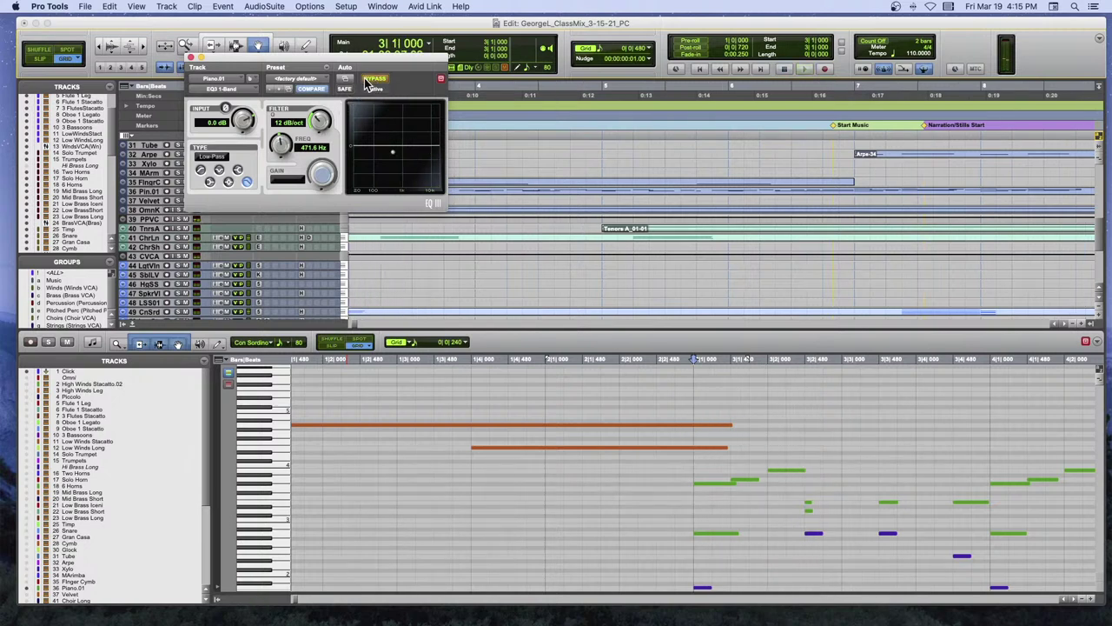
left_click(366, 81)
key("space")
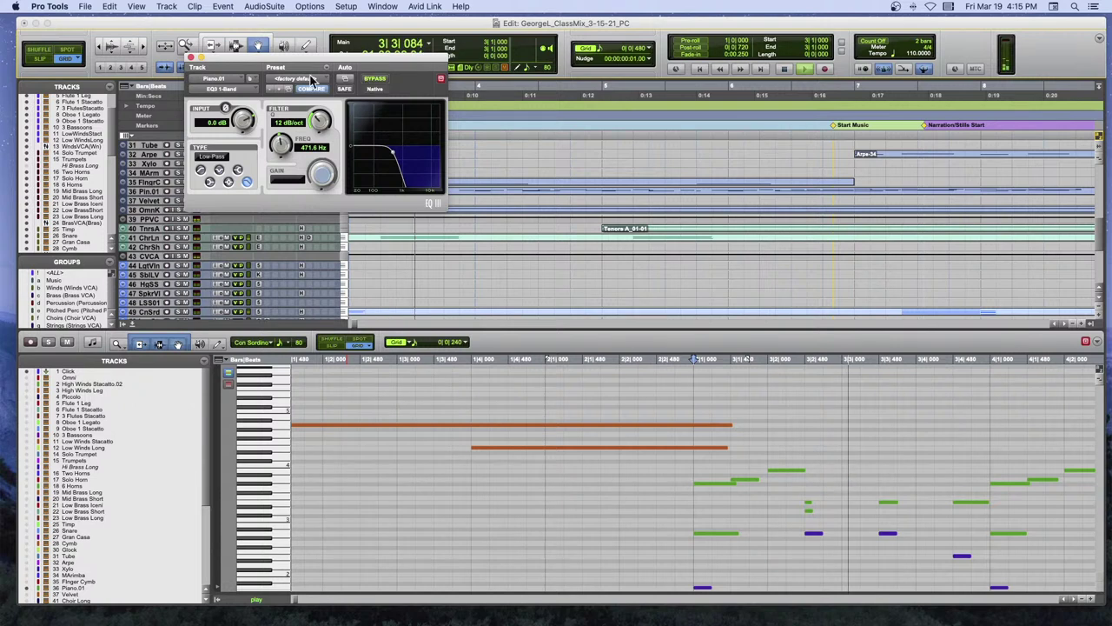
key("space")
left_click(192, 57)
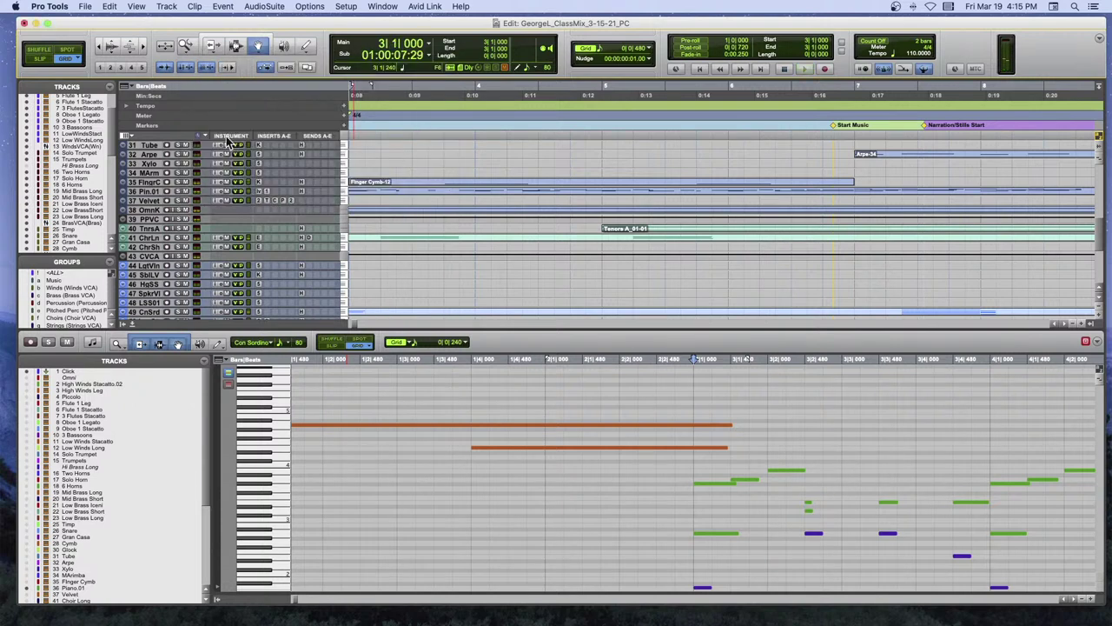
Make the EQ3 1-Band insert on Piano.01 inactive and audition the soloed track from bar 3.
right_click(259, 194)
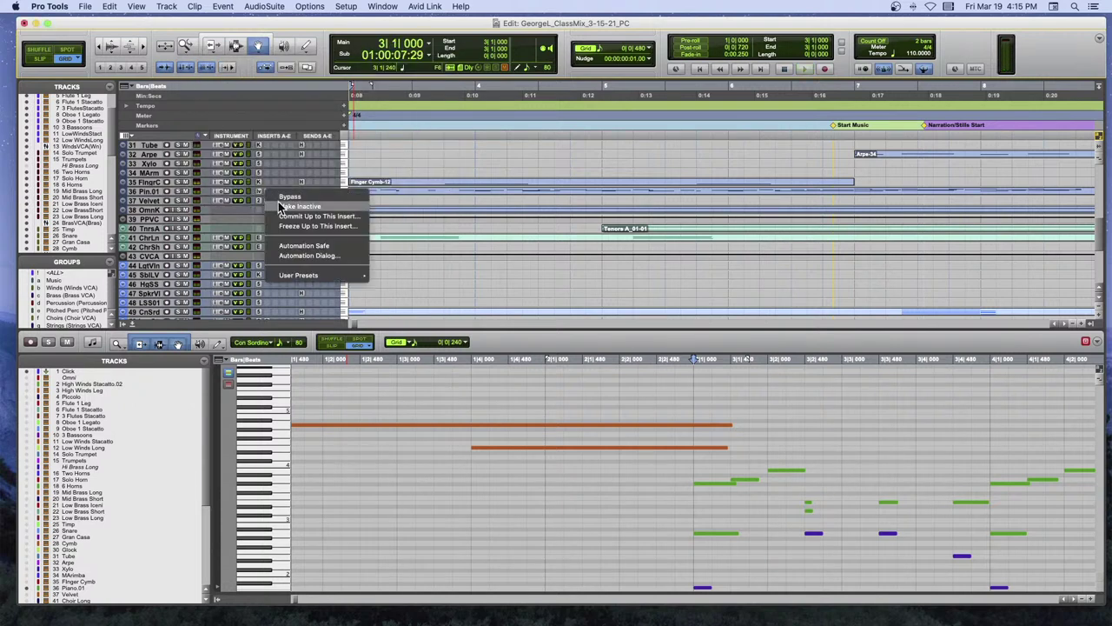
left_click(233, 202)
key("space")
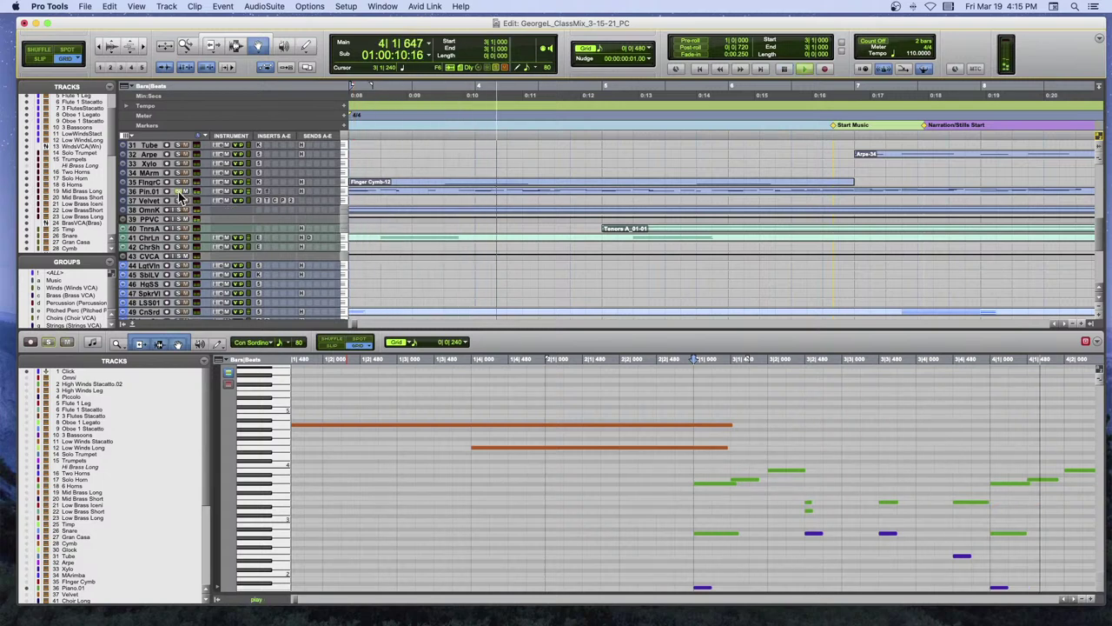
key("space")
Make the Piano.01 EQ3 insert active again and audition the piano from bar 3, soloed alone and together with Omni Keys.
right_click(273, 198)
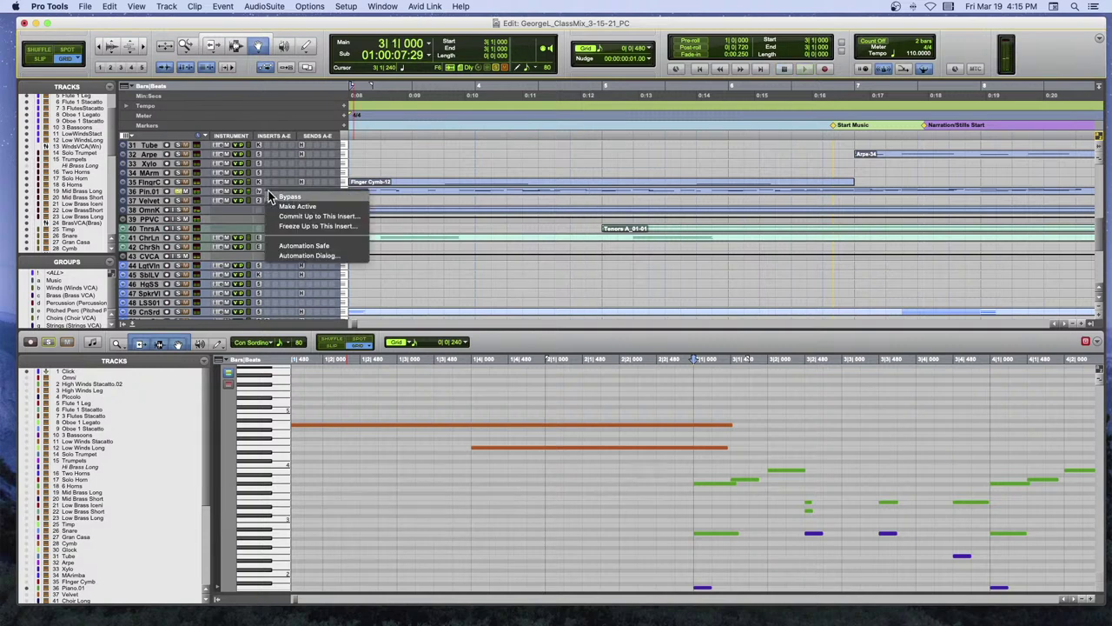
key("Escape")
key("space")
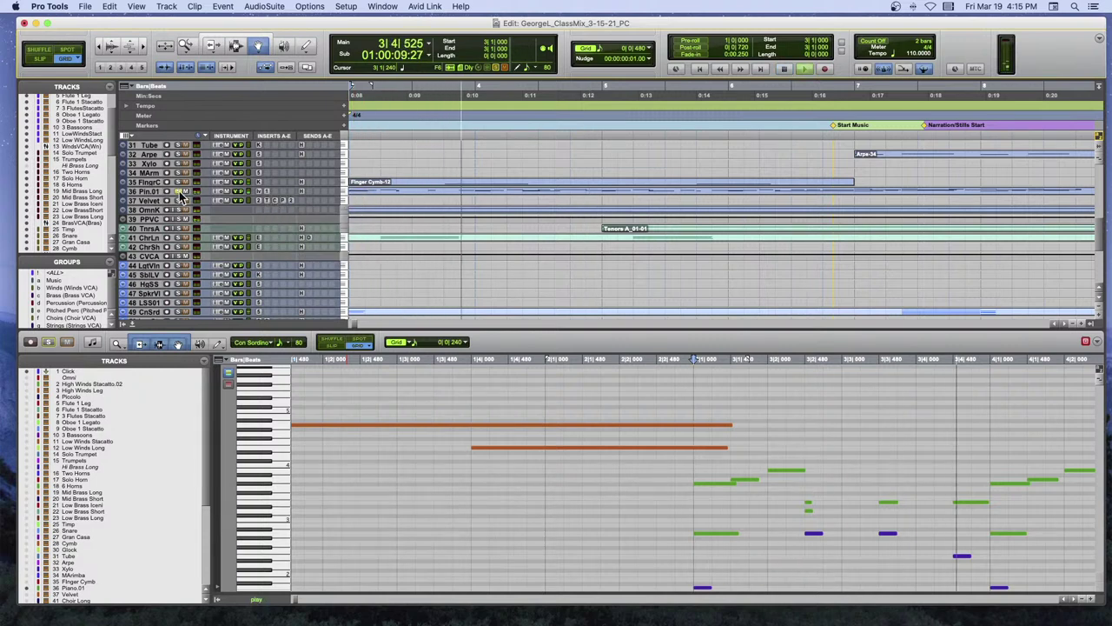
key("space")
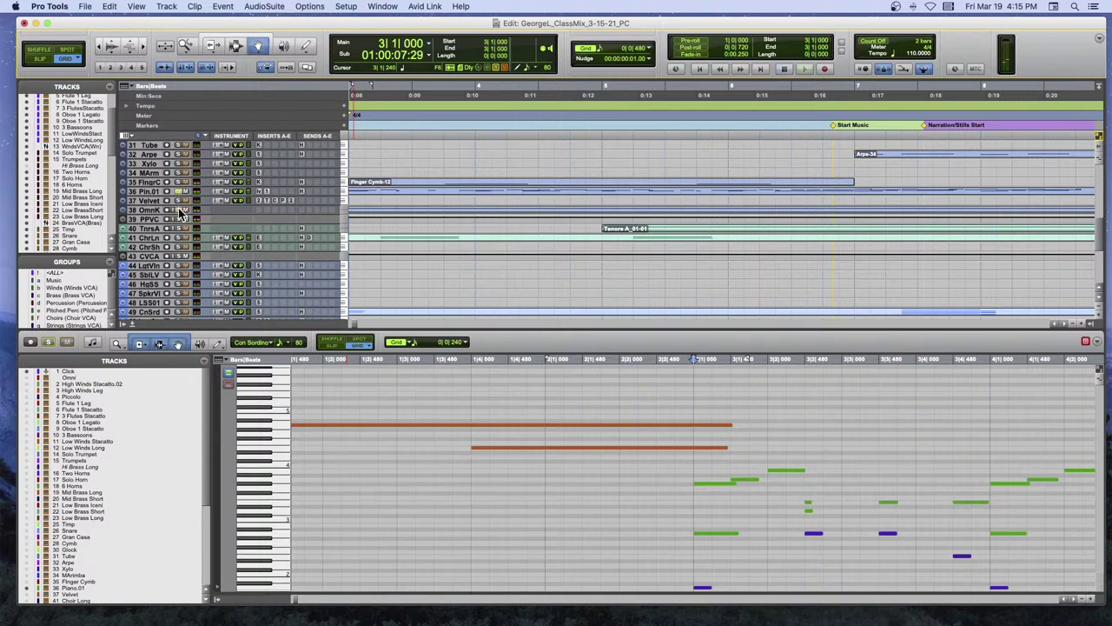
key("space")
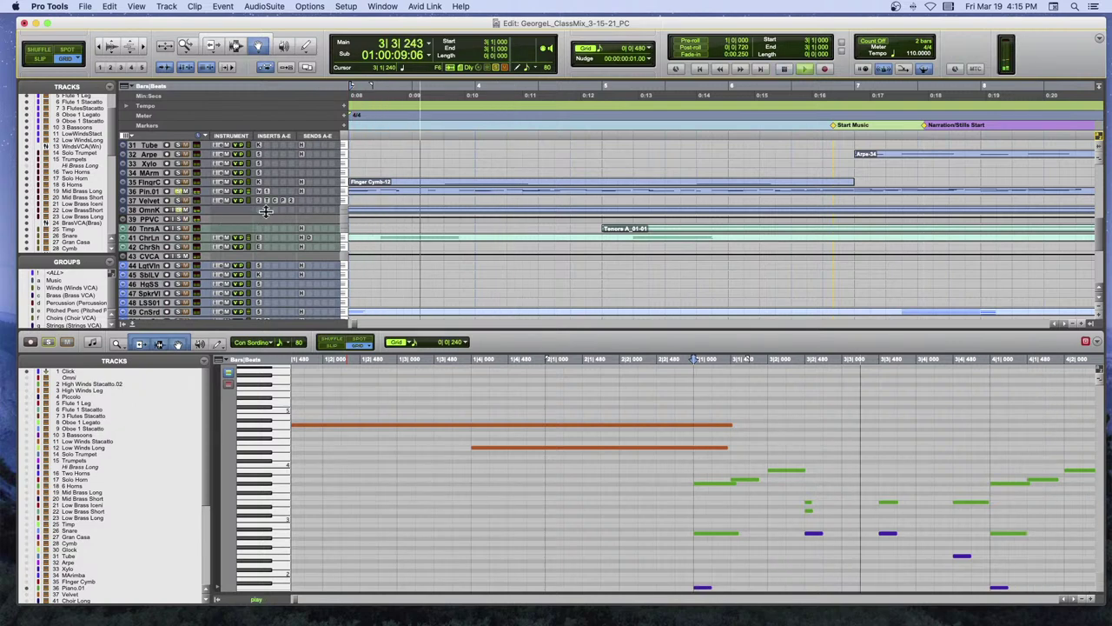
key("space")
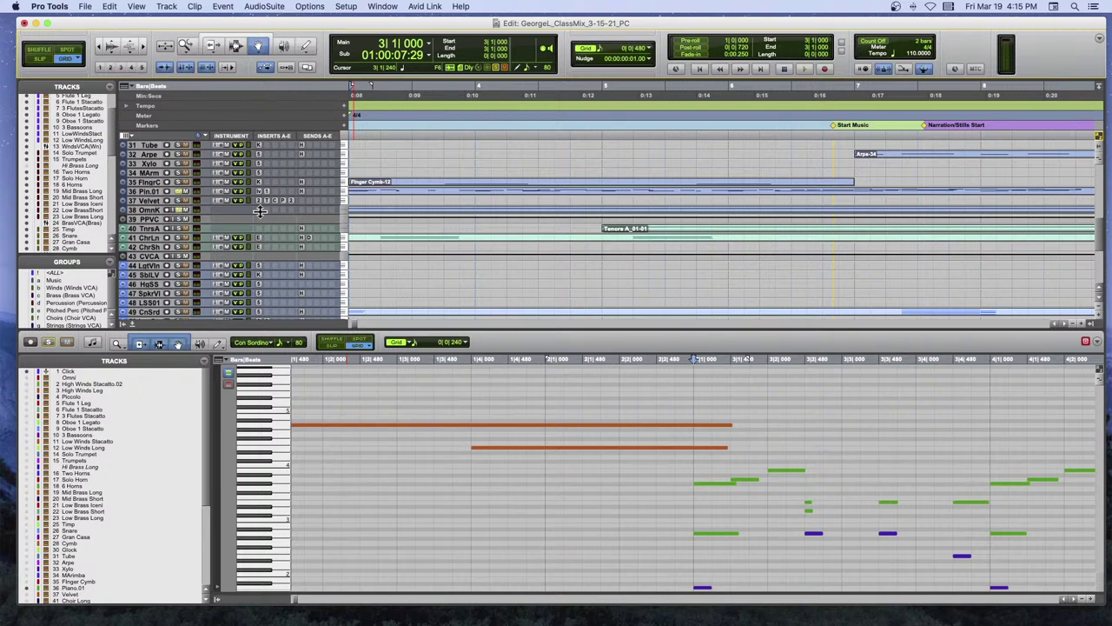
Clear the Piano.01 and Omni Keys solos and fit about bars 2 to 13 in the Edit window's timeline.
key("super+bracketright")
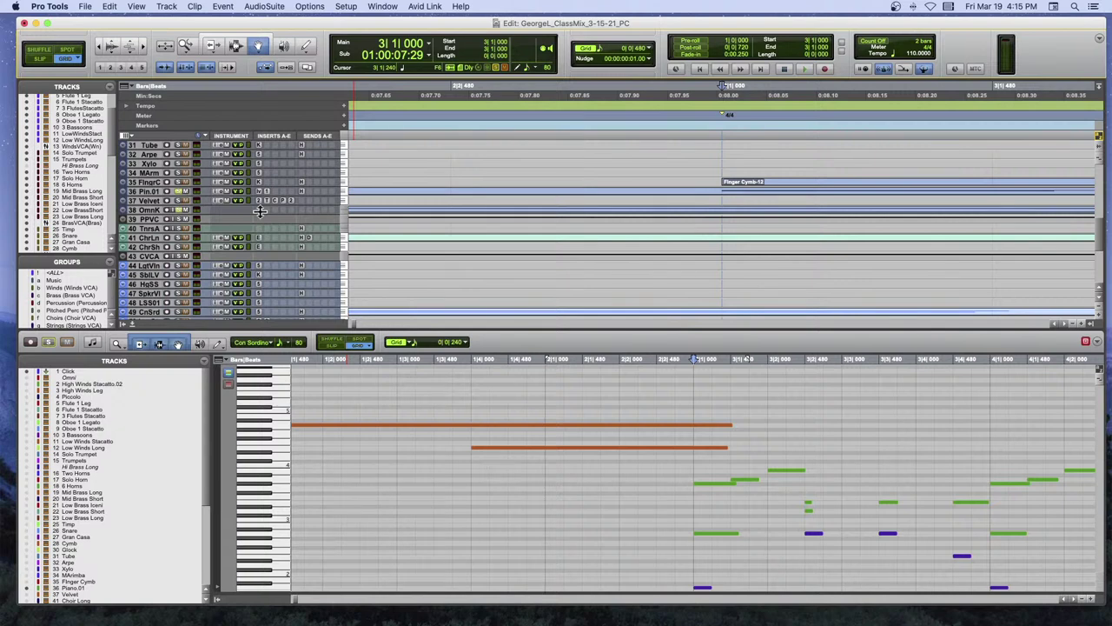
scroll(260, 211, "down", 5)
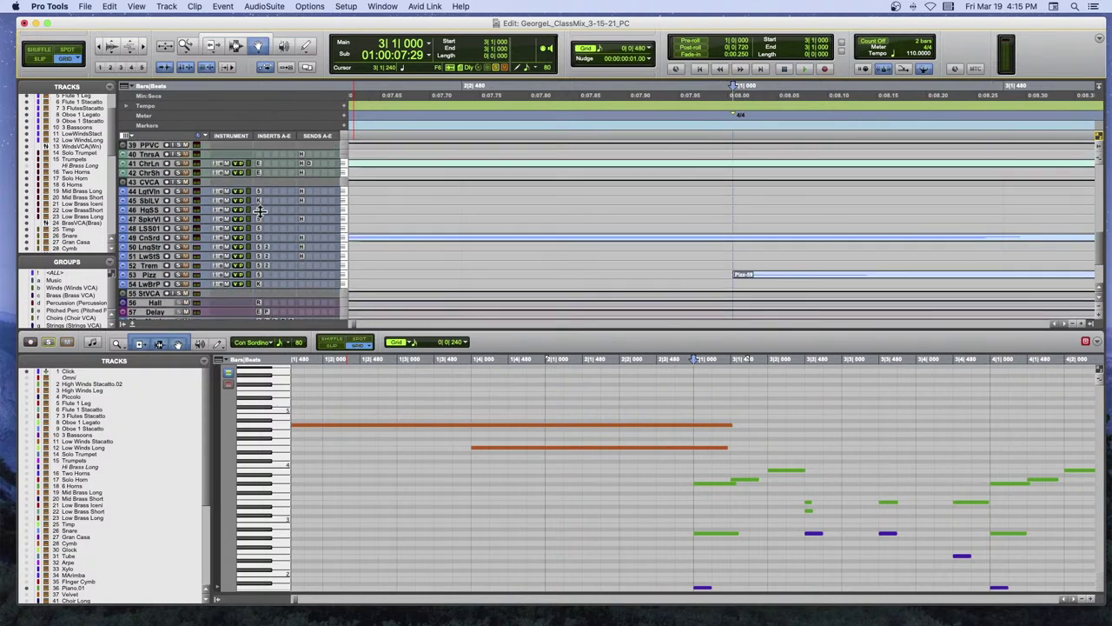
key("super+bracketleft")
key("super+bracketleft")
key("super+bracketleft")
key("super+bracketleft")
key("super+bracketleft")
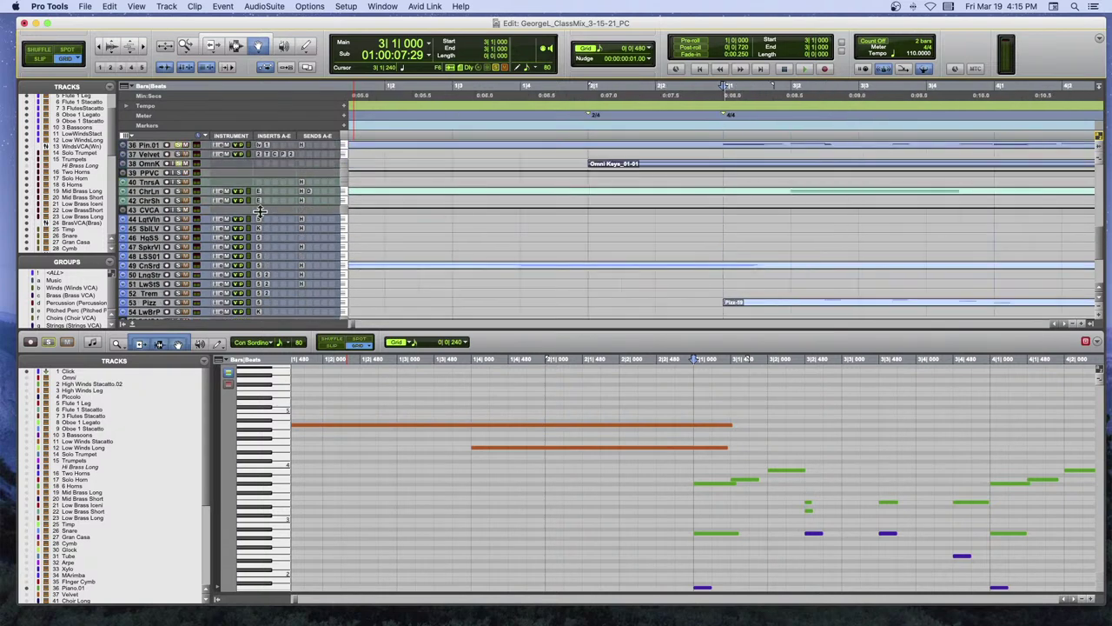
scroll(379, 224, "up", 5)
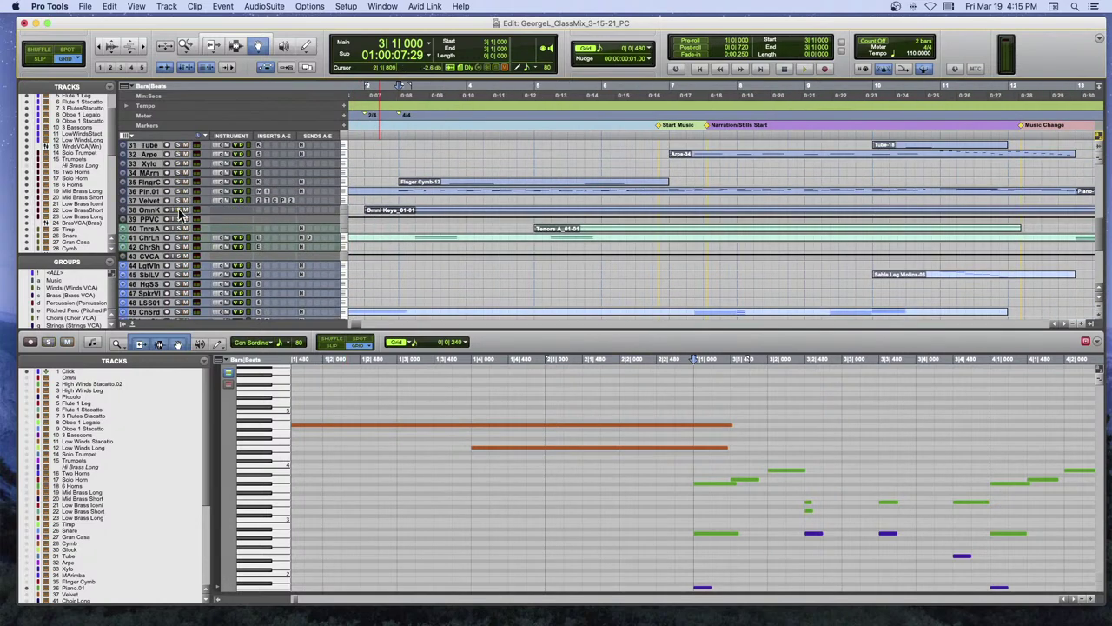
Play the passage from bar 3 without solos, and again with only the ChrLn choir track soloed.
key("space")
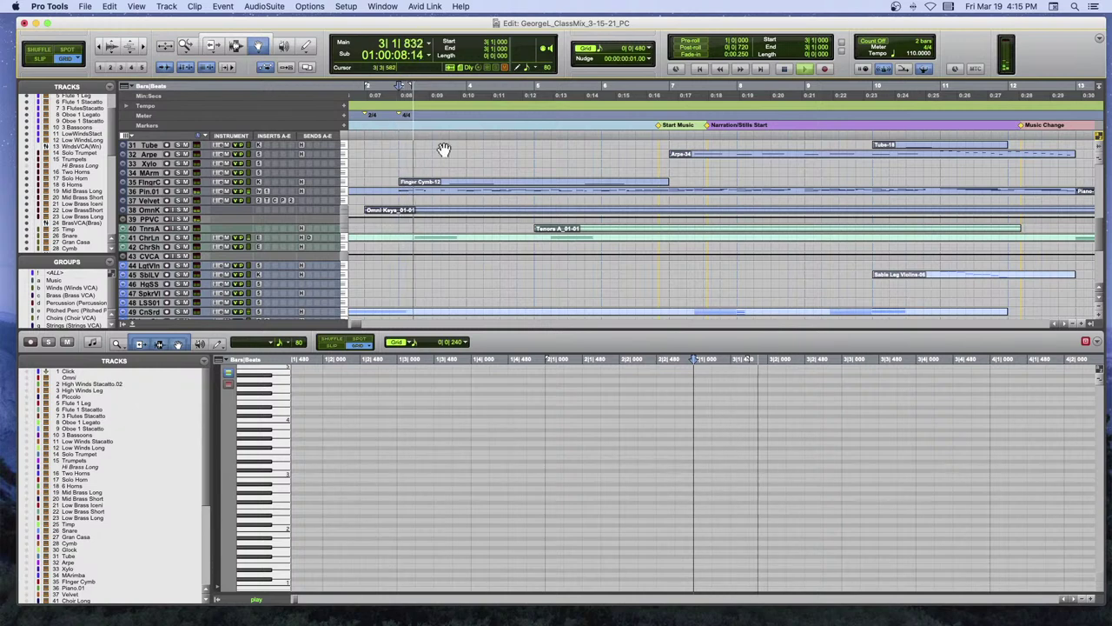
key("space")
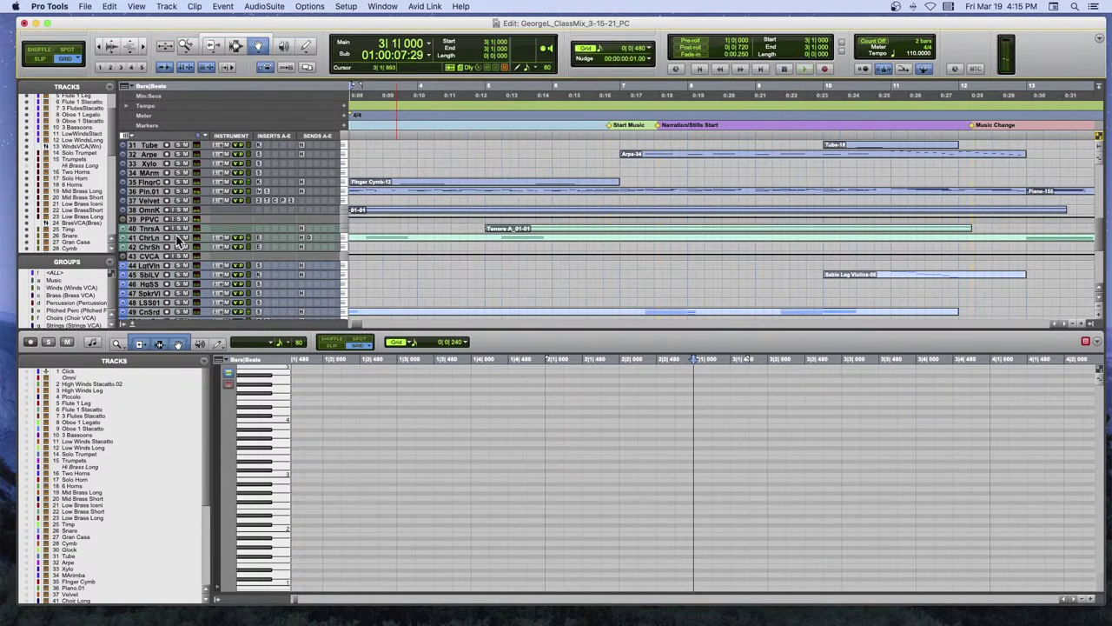
key("space")
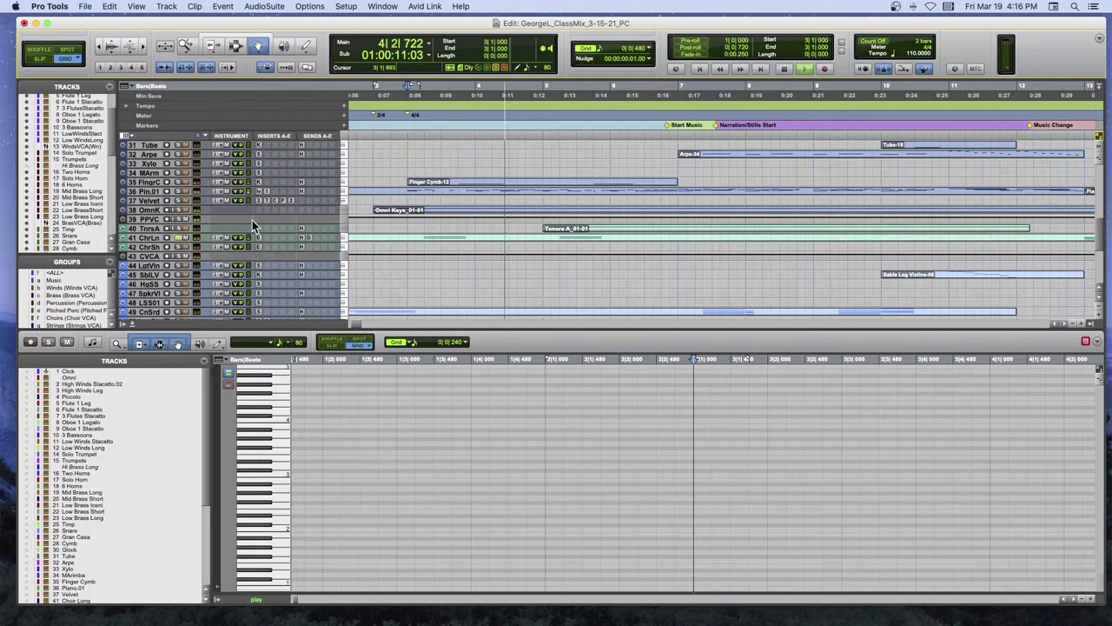
key("space")
Add the Finger Cymb track to the solo and play it together with ChrLn from bar 3.
scroll(210, 221, "up", 5)
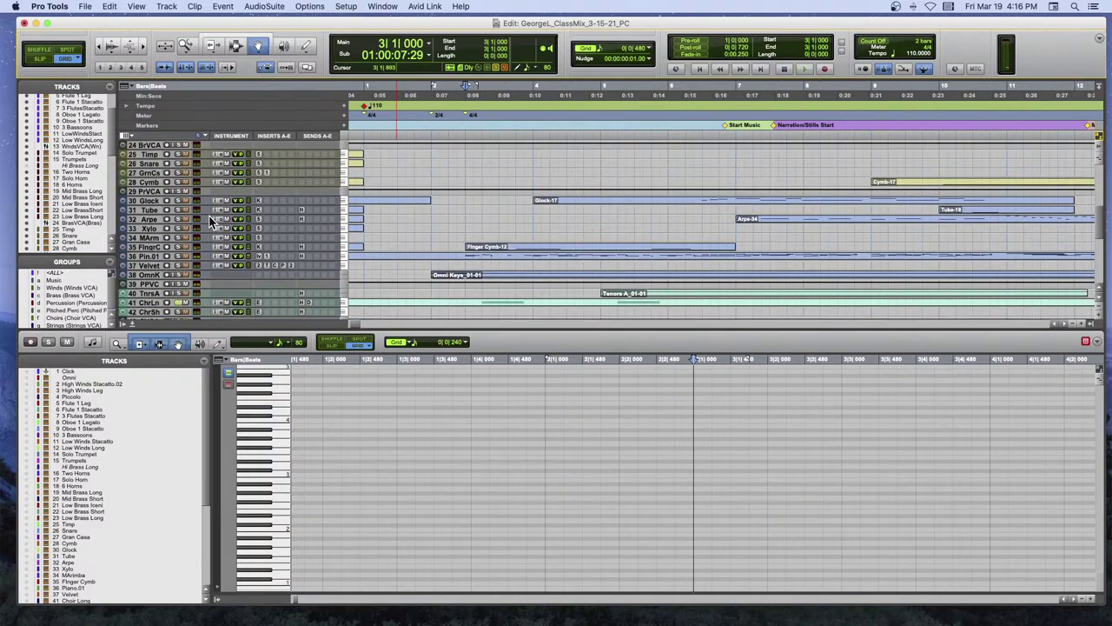
scroll(211, 220, "up", 2)
scroll(211, 221, "down", 1)
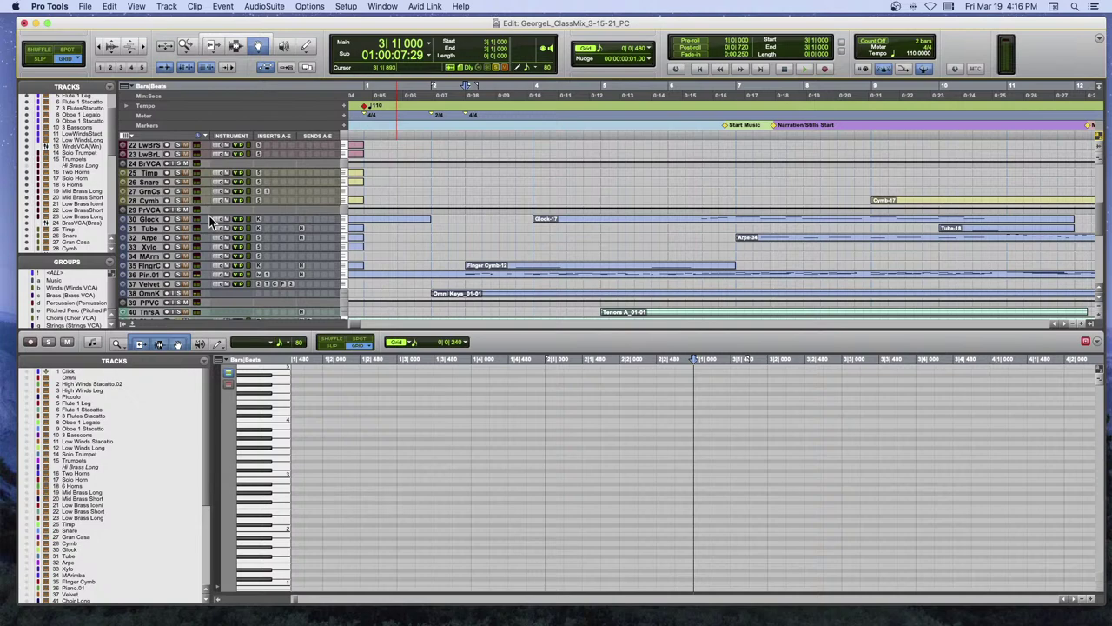
left_click(181, 265)
key("space")
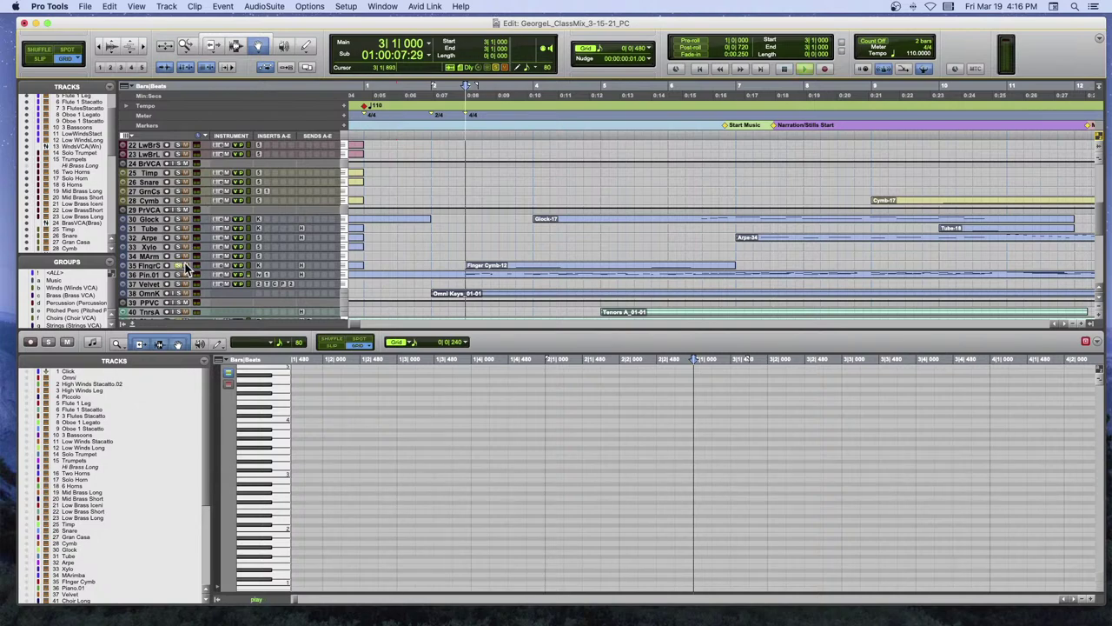
scroll(185, 265, "down", 5)
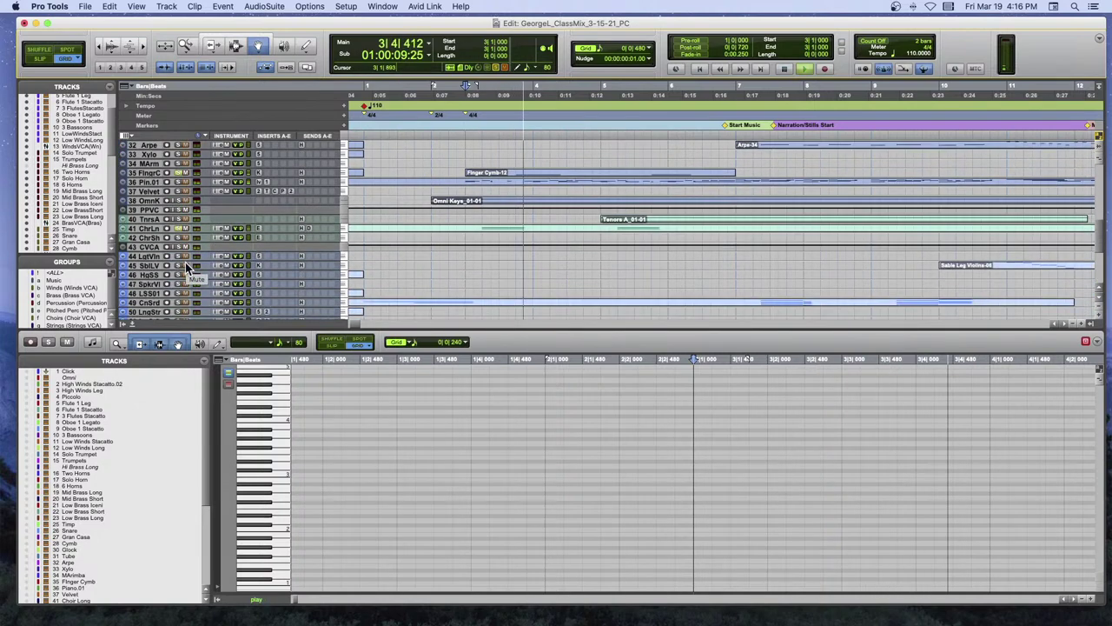
scroll(185, 262, "down", 7)
key("space")
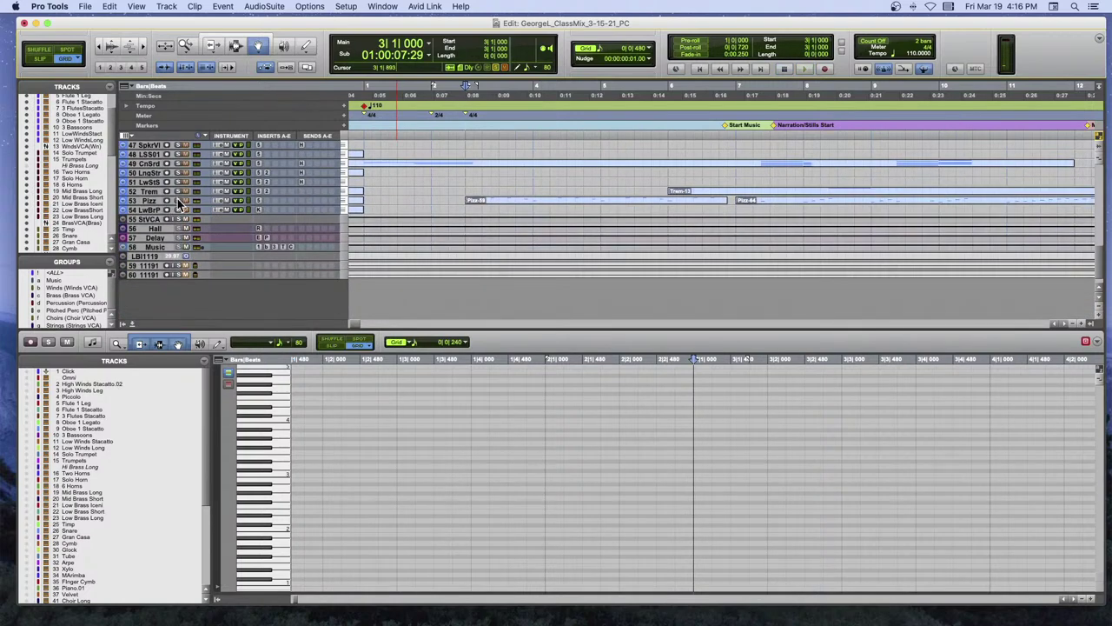
Add the Pizz track to the soloed parts and play the combination twice from bar 3.
key("space")
scroll(372, 273, "up", 5)
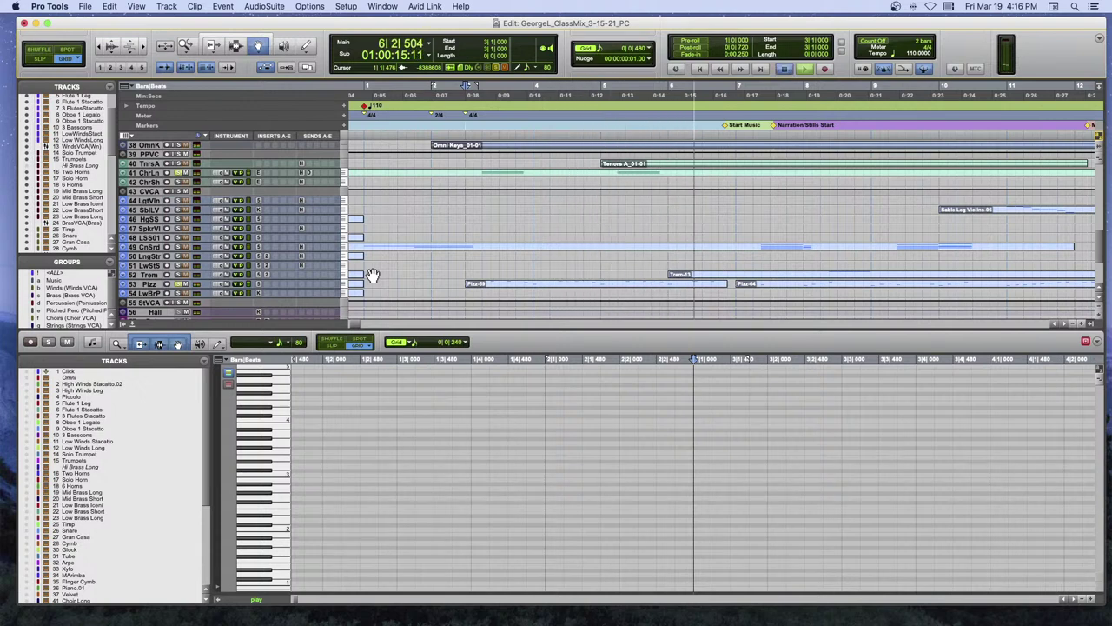
key("space")
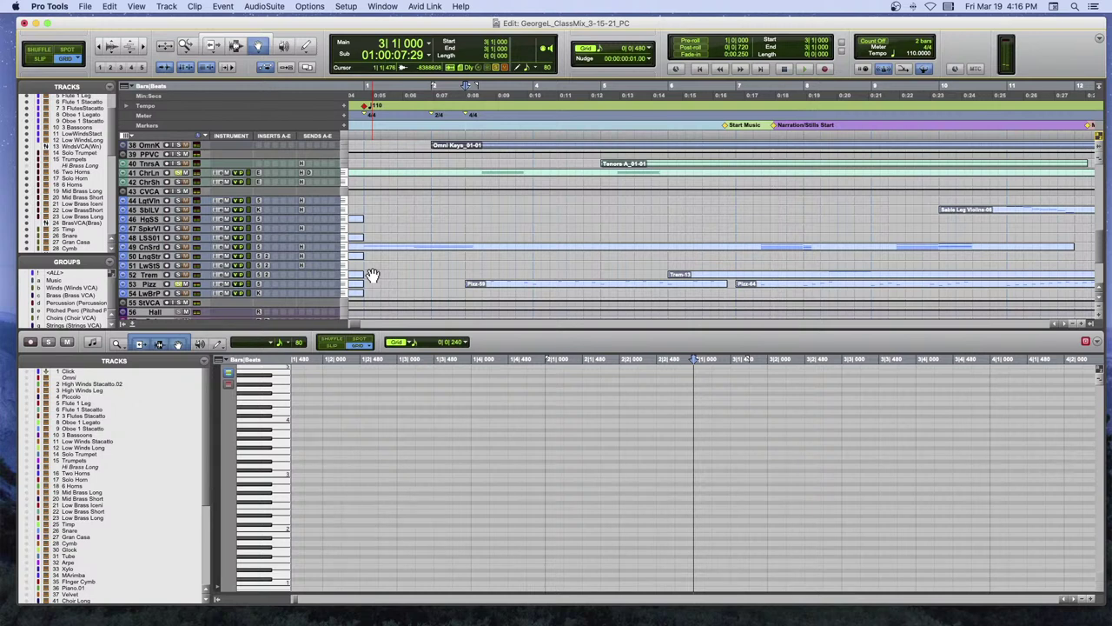
key("space")
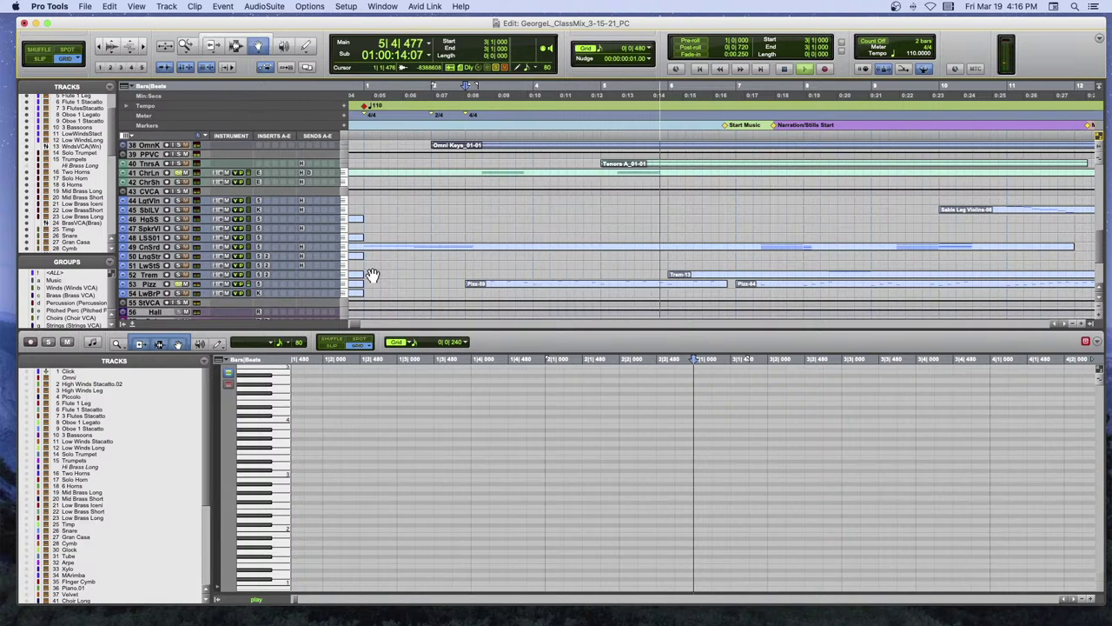
key("space")
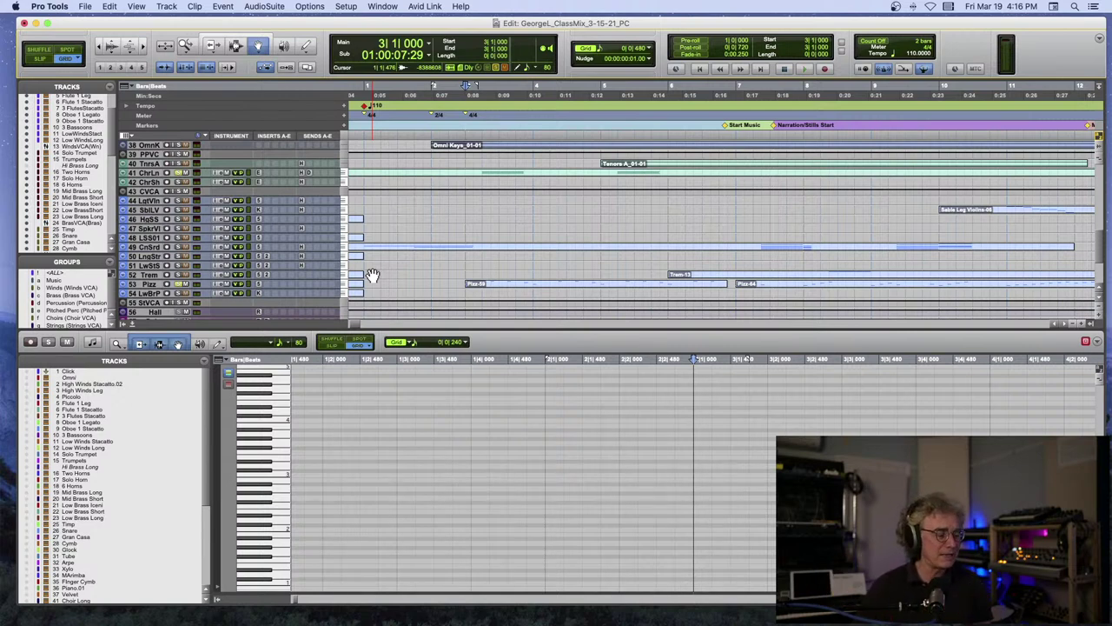
Play the soloed parts from bar 3 once more, and play the same passage again with all solos cleared.
key("space")
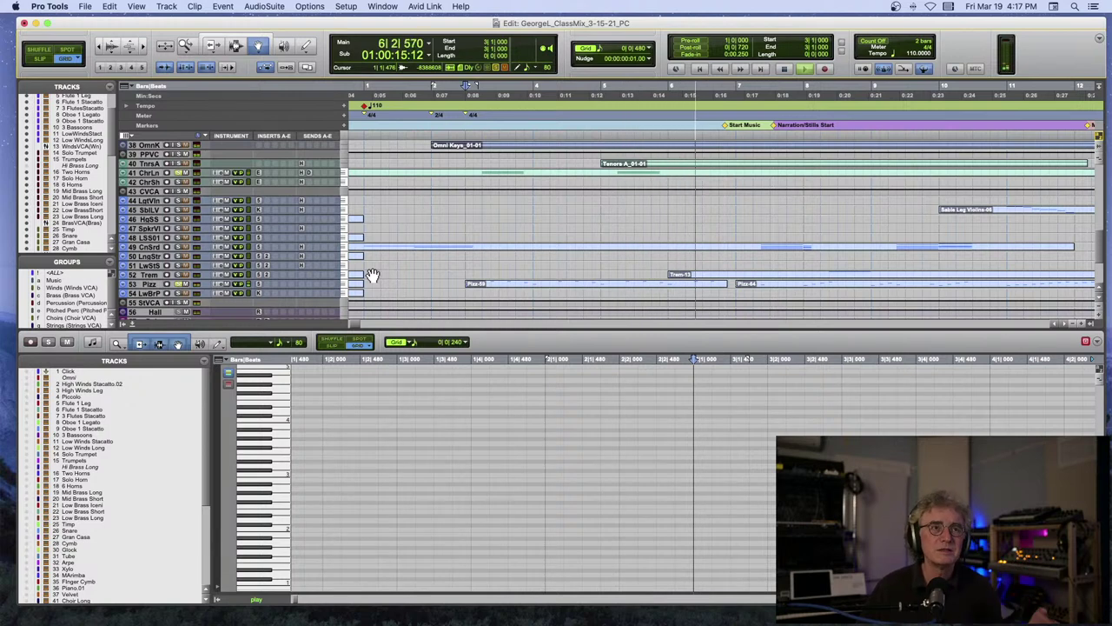
key("space")
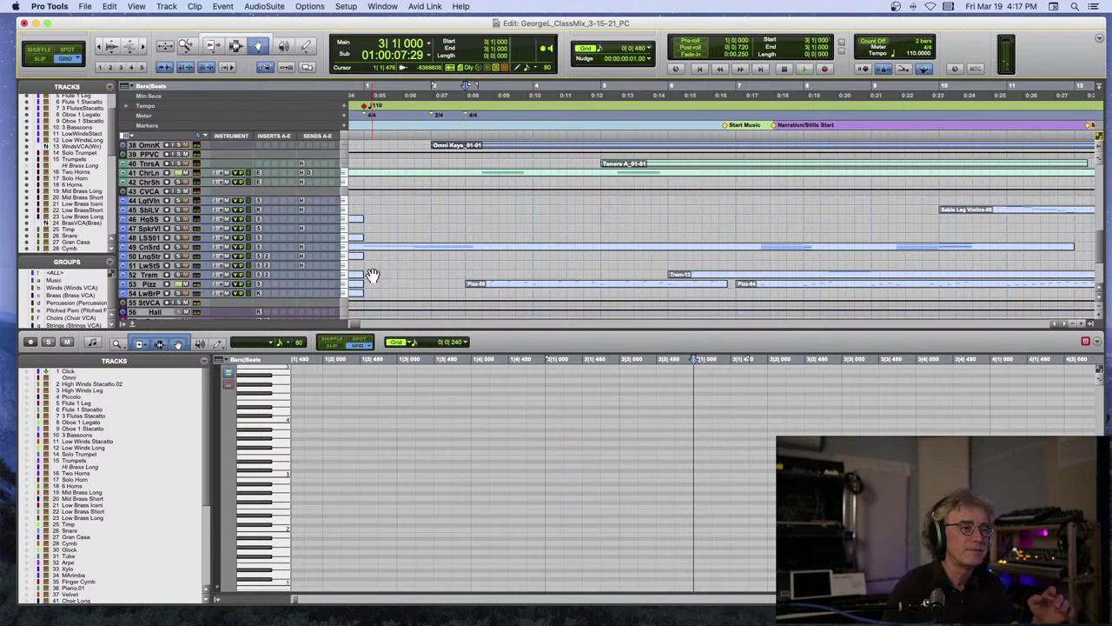
scroll(372, 275, "down", 4)
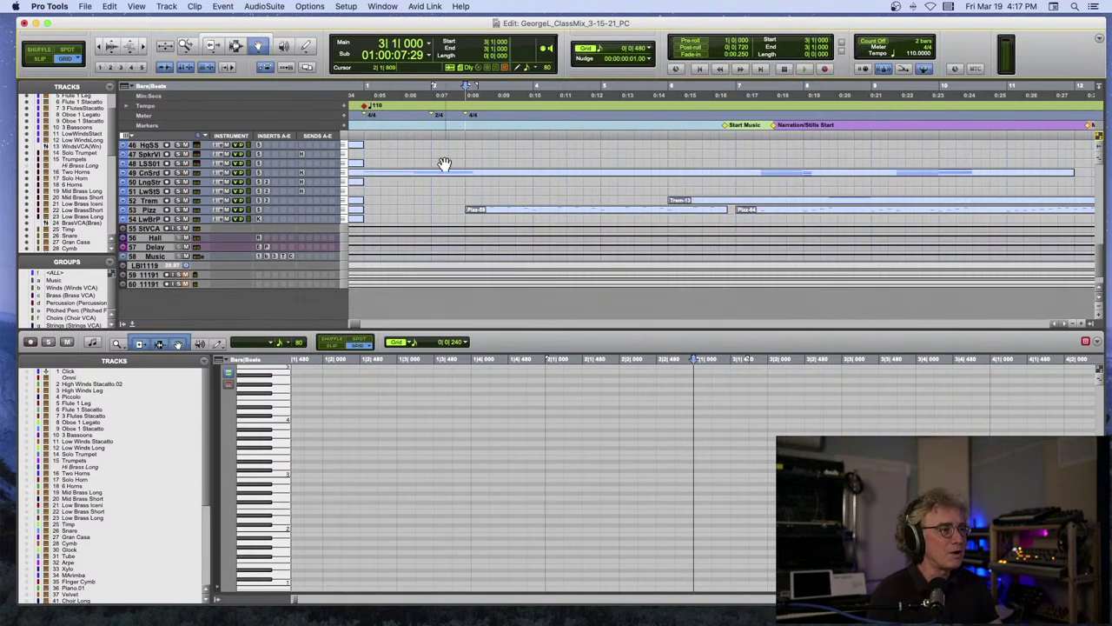
scroll(447, 160, "down", 4)
scroll(449, 132, "left", 2)
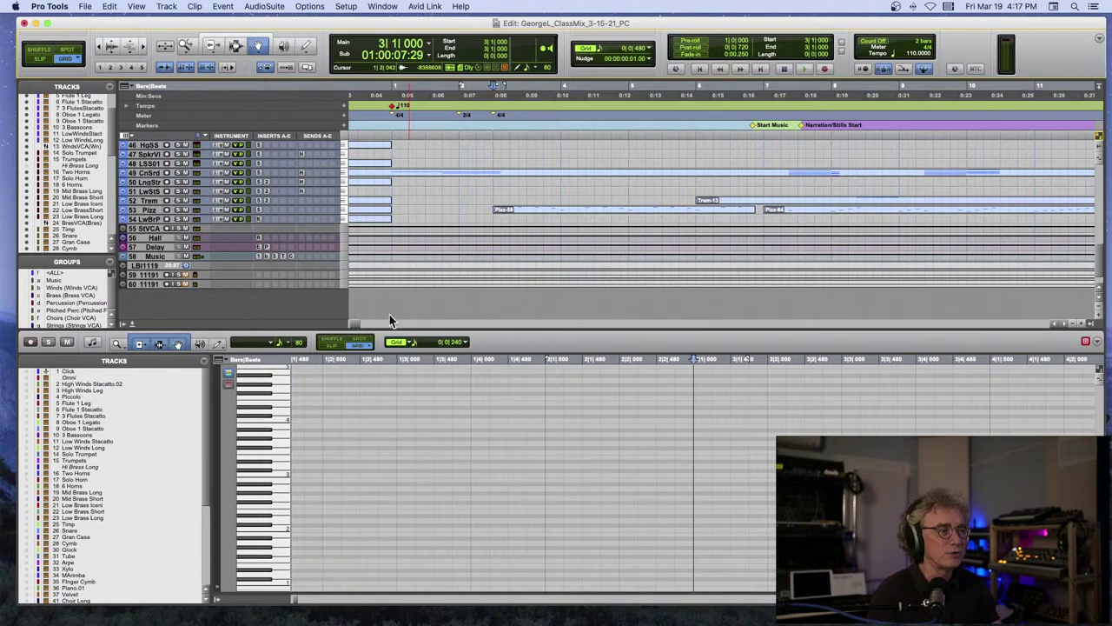
scroll(480, 191, "up", 14)
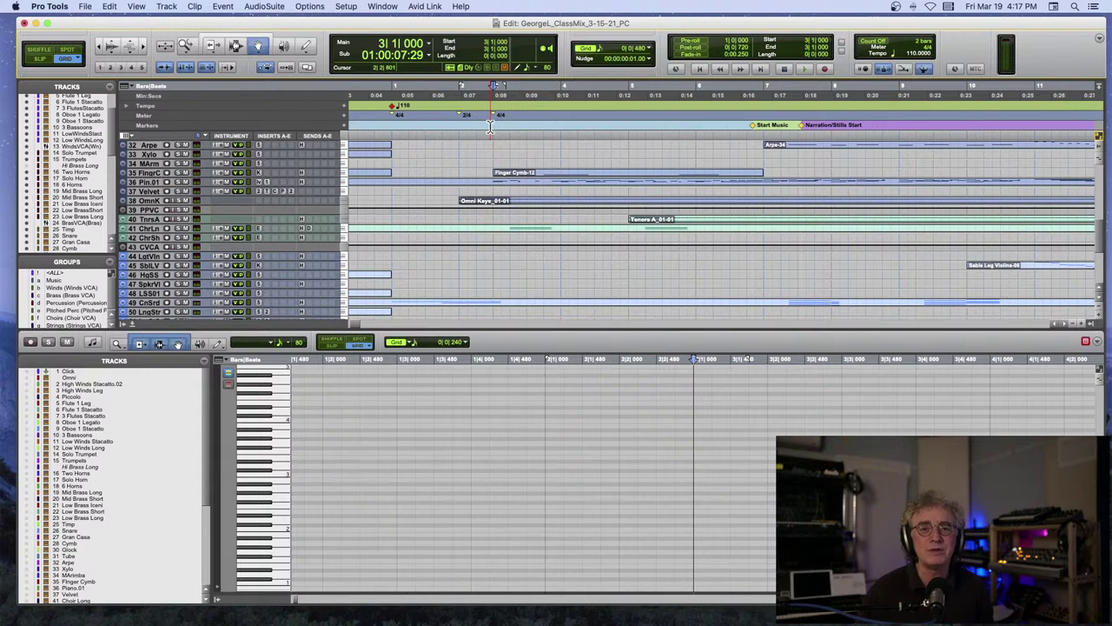
key("space")
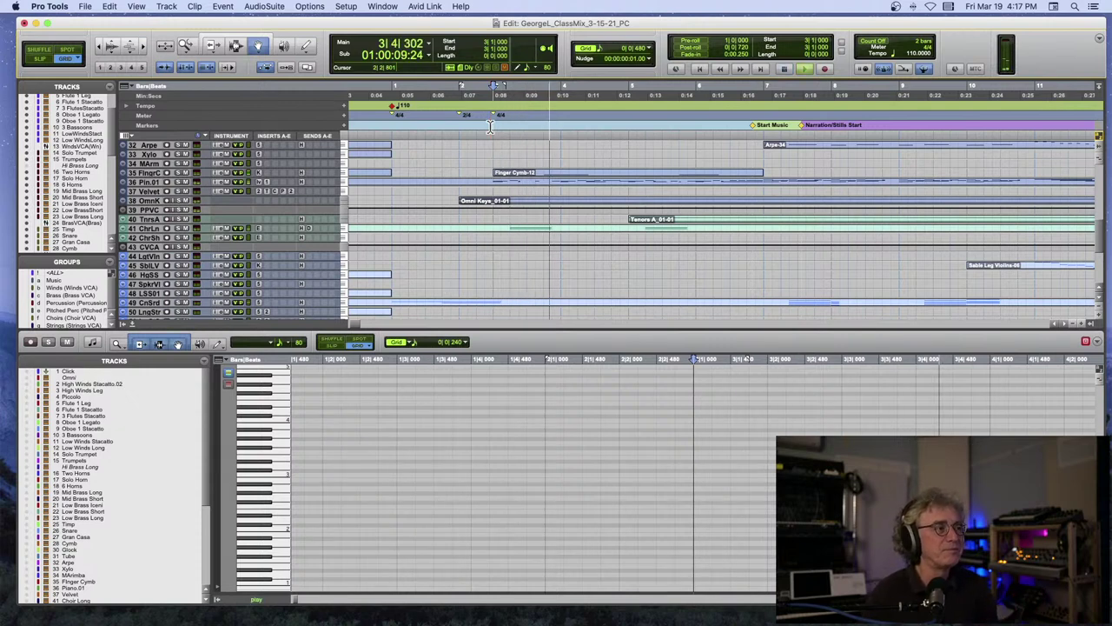
scroll(473, 150, "left", 3)
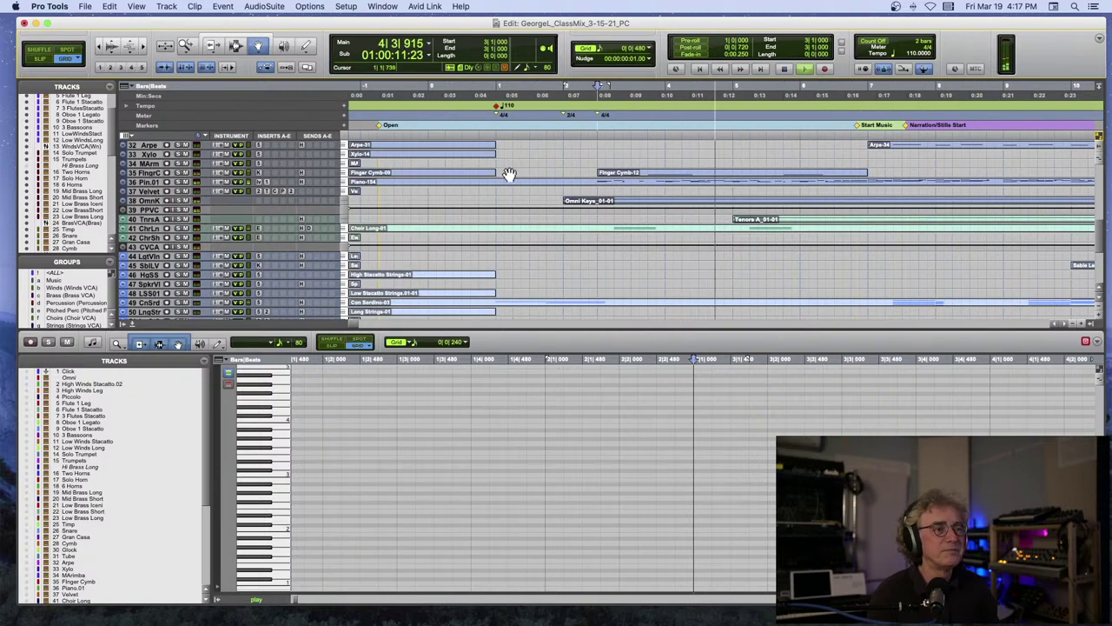
scroll(509, 174, "right", 1)
scroll(536, 188, "up", 2)
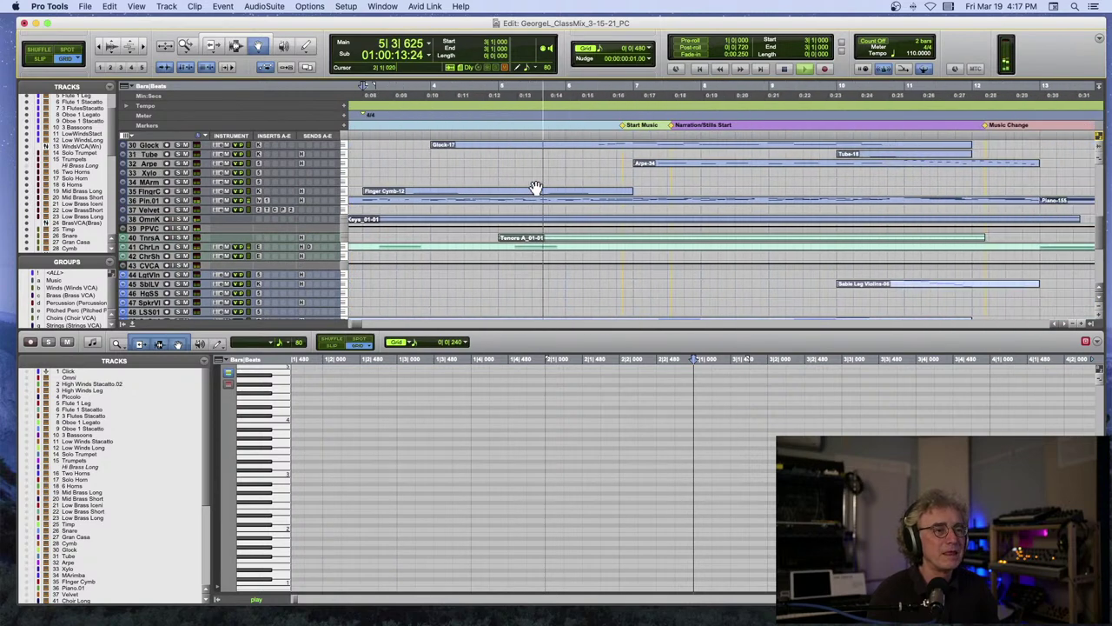
key("space")
Show the Solo Trumpet notes in the MIDI editor, solo the track and play it from bar 5, beat 2.
scroll(536, 188, "up", 3)
scroll(536, 188, "up", 8)
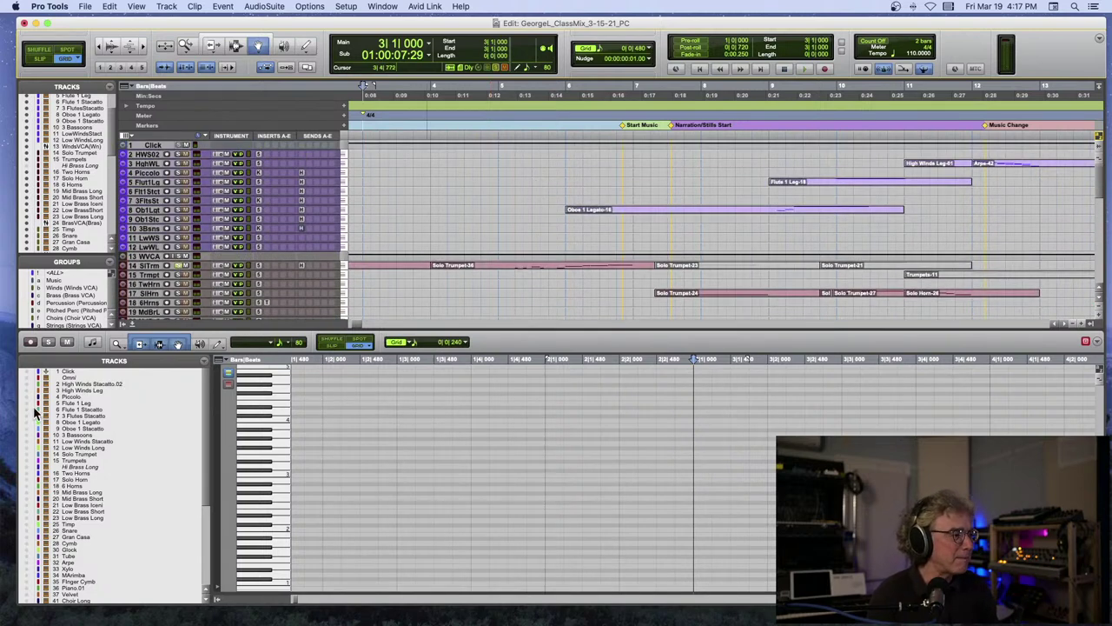
left_click(29, 454)
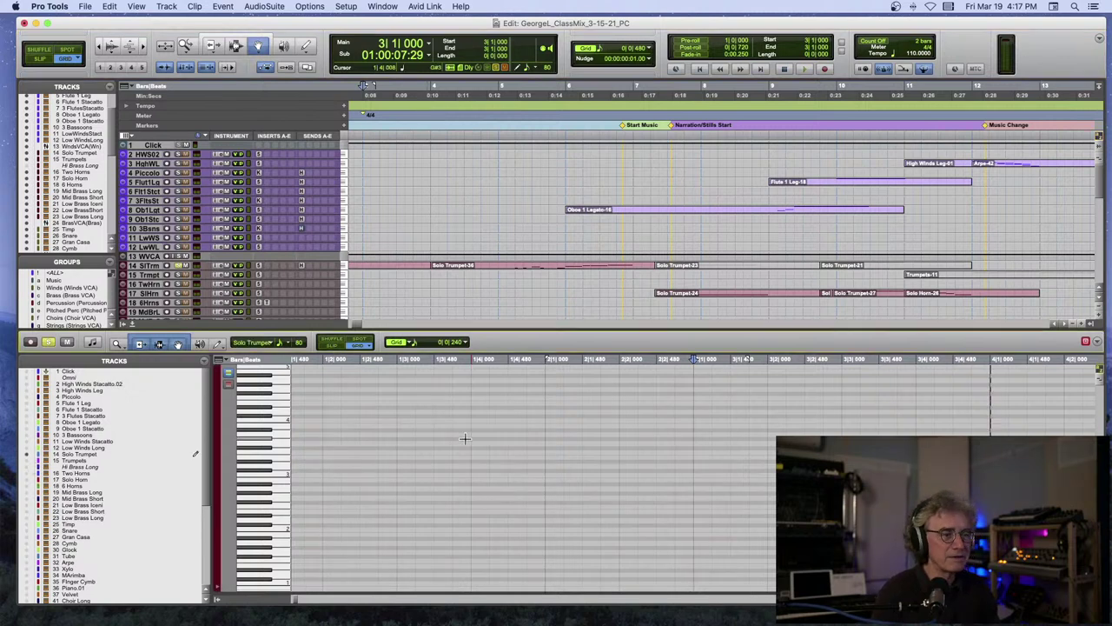
key("space")
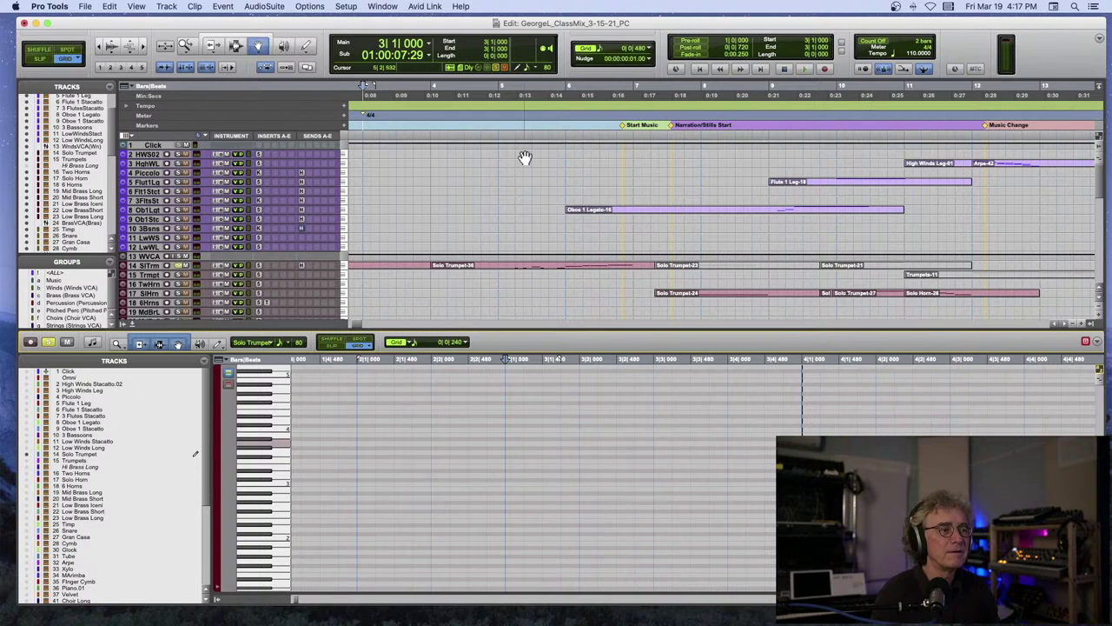
left_click(511, 123)
key("space")
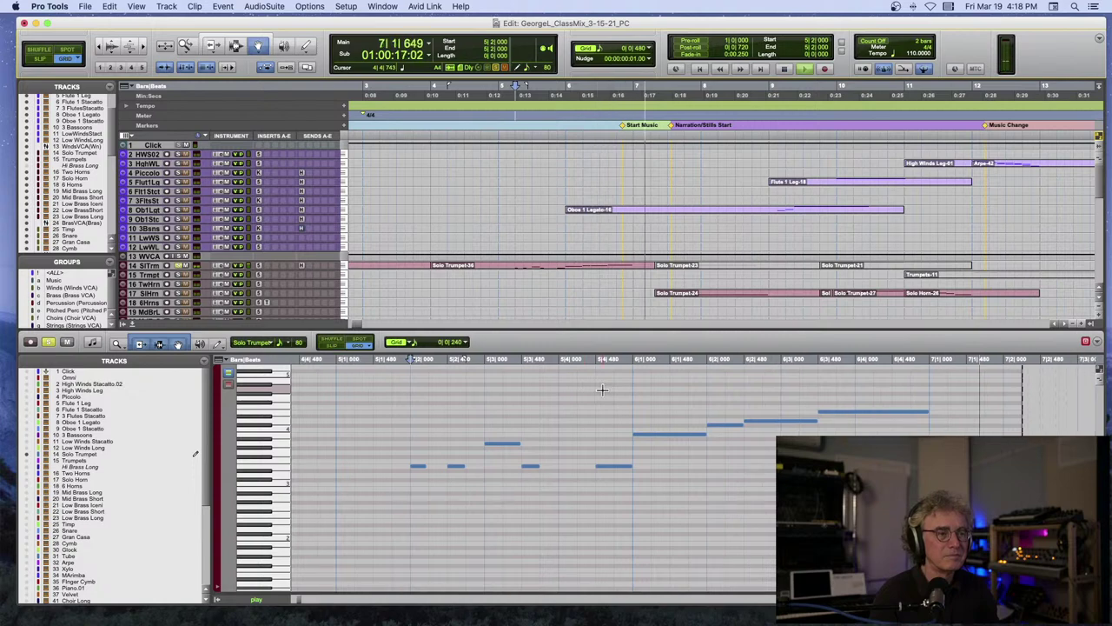
key("space")
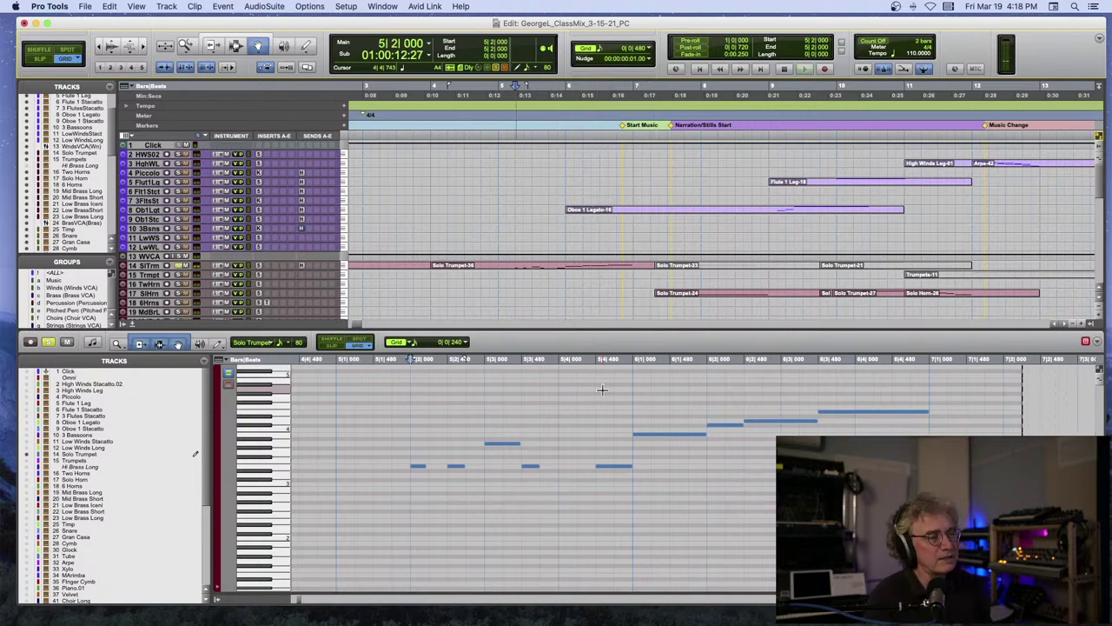
Zoom out the Edit window's timeline, show Piano.01 alongside Solo Trumpet in the MIDI editor and solo both tracks.
key("r")
key("r")
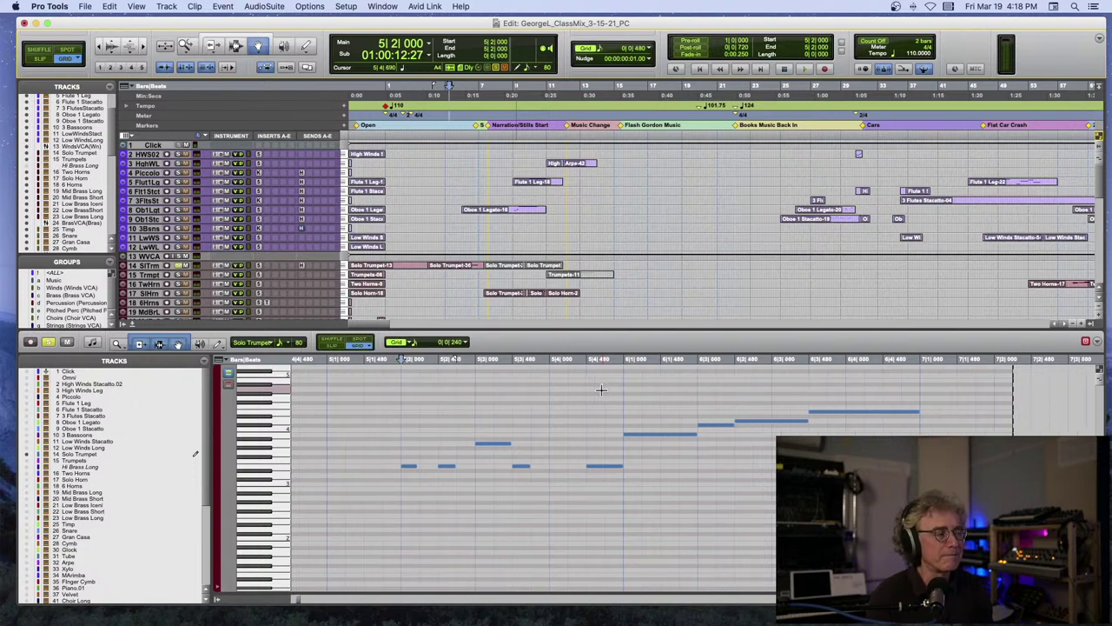
scroll(602, 389, "right", 1)
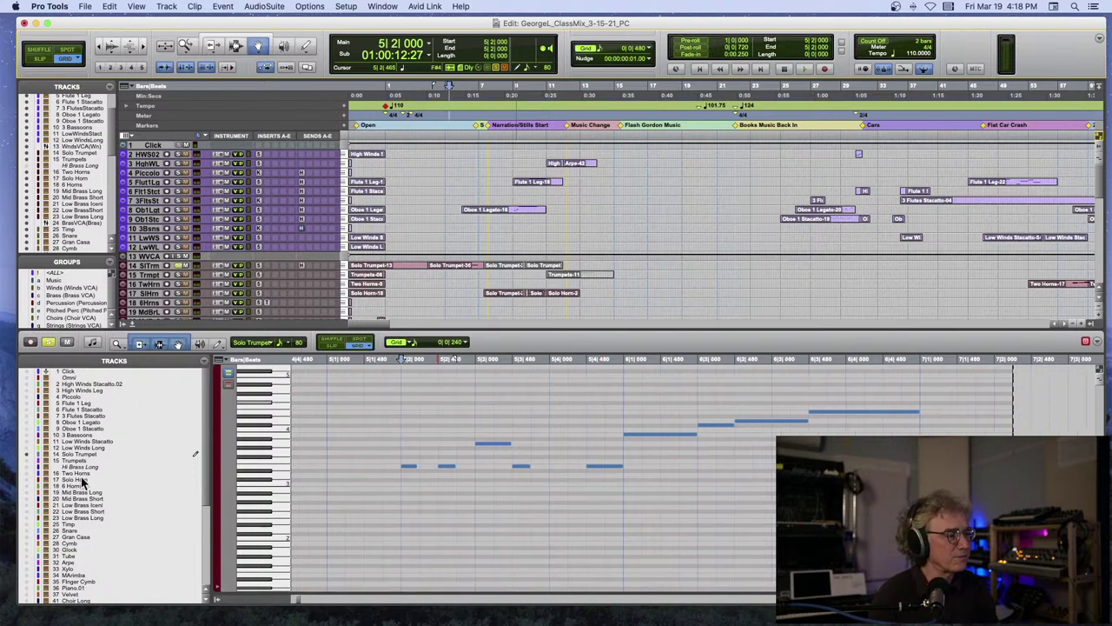
scroll(78, 491, "down", 3)
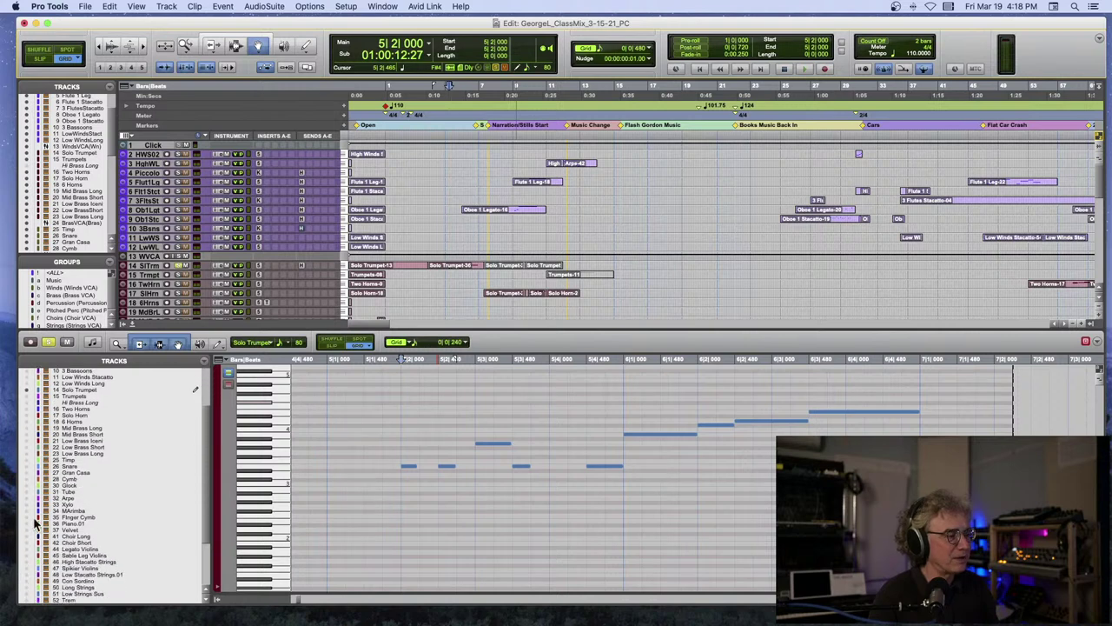
left_click(35, 525)
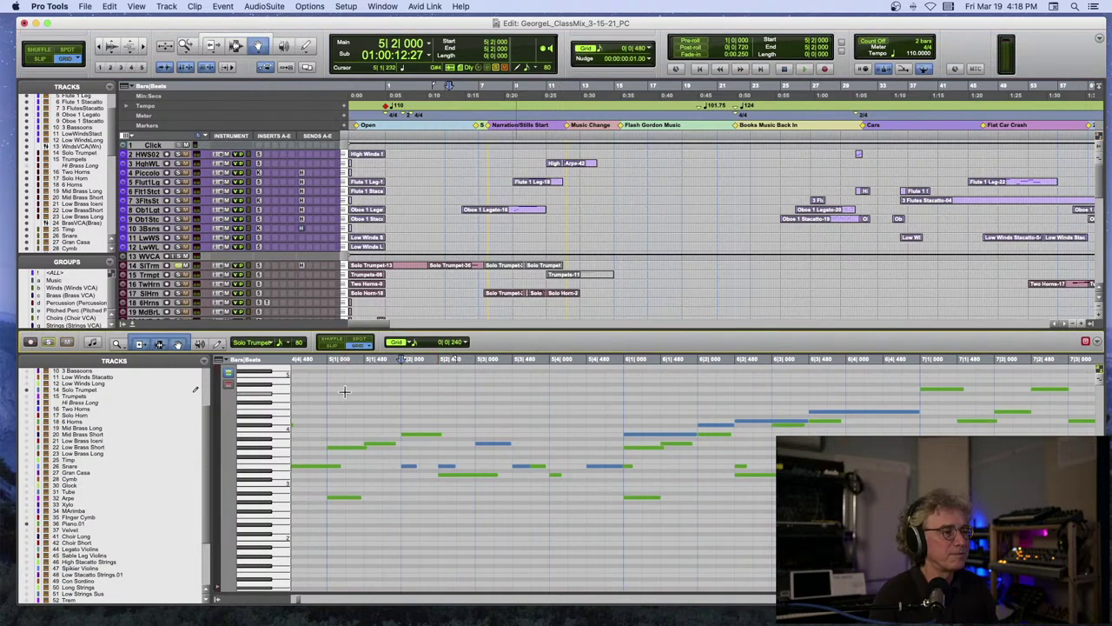
scroll(344, 391, "left", 10)
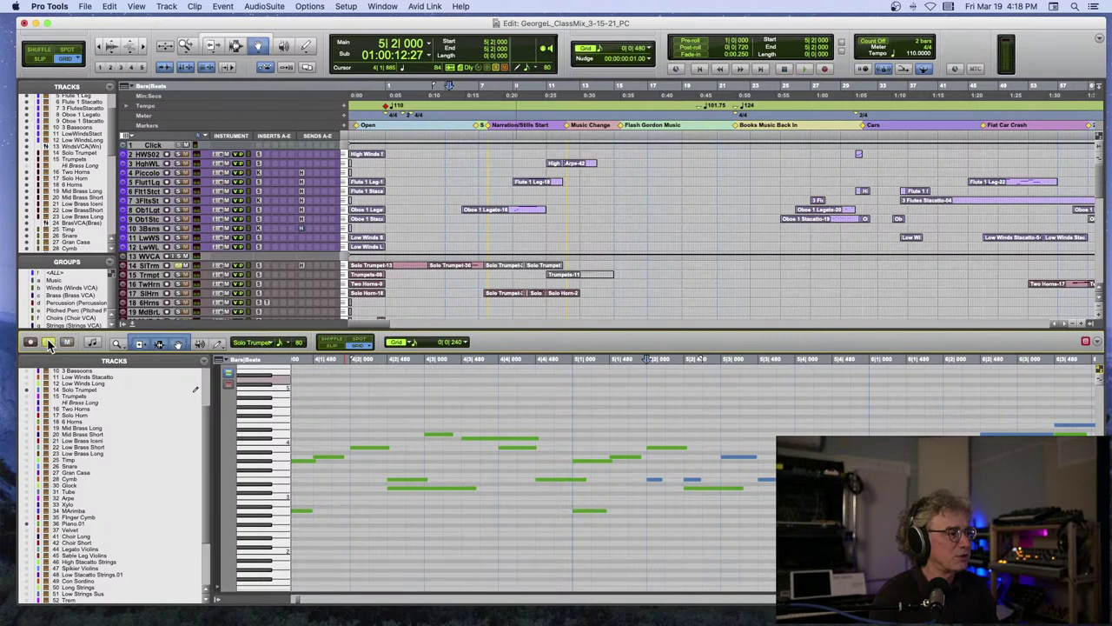
scroll(360, 375, "left", 12)
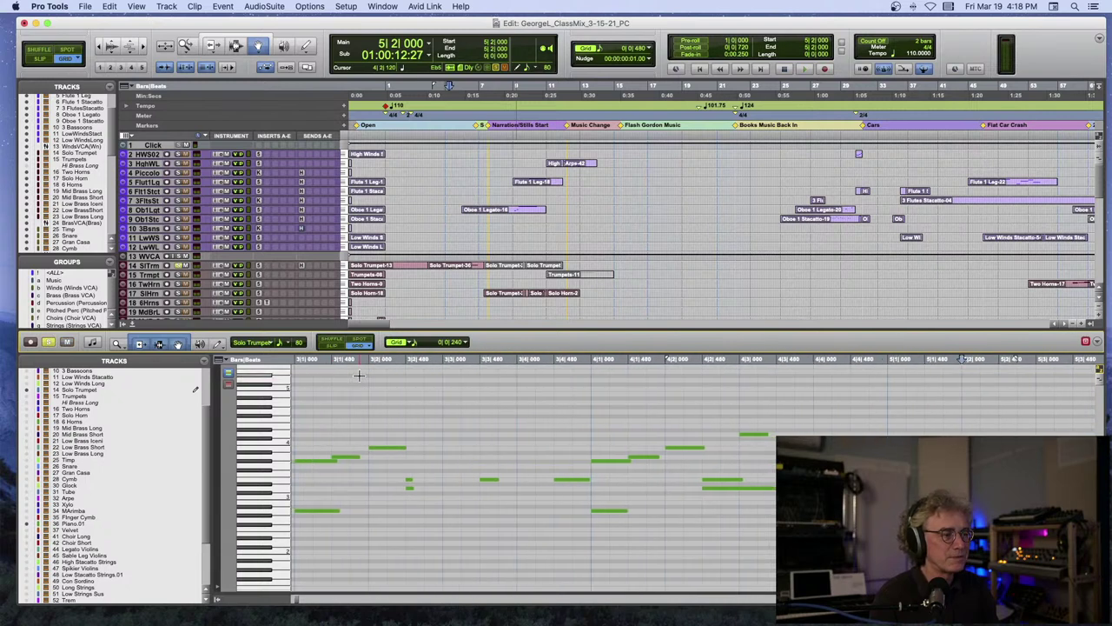
Play the soloed trumpet and piano together from bar 4 and select the trumpet's B3 note at the start of bar 6.
left_click(591, 363)
key("space")
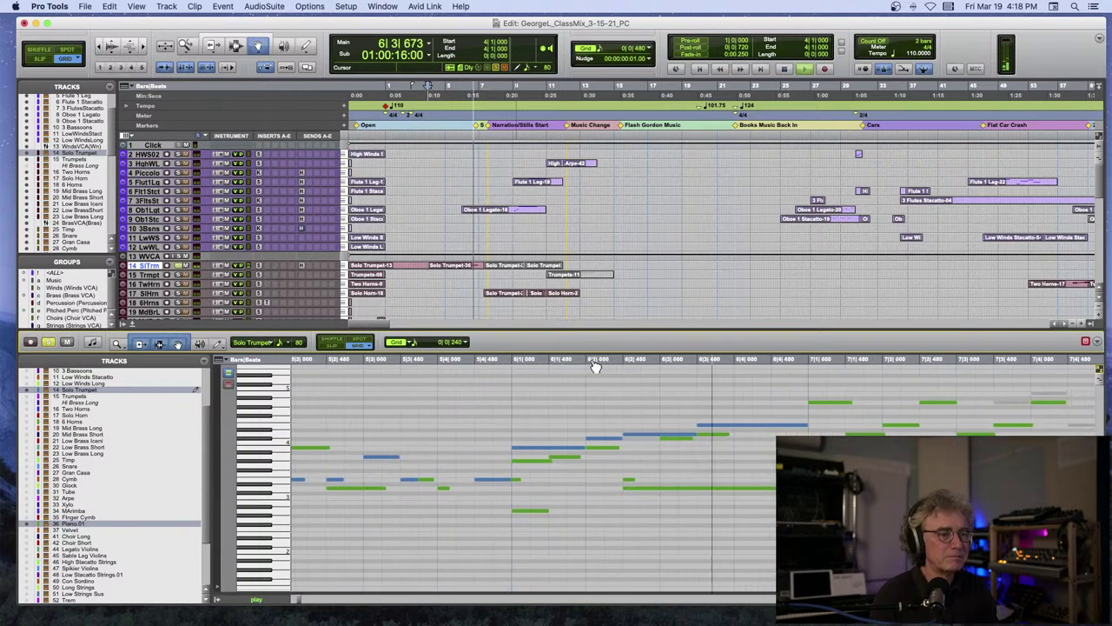
key("space")
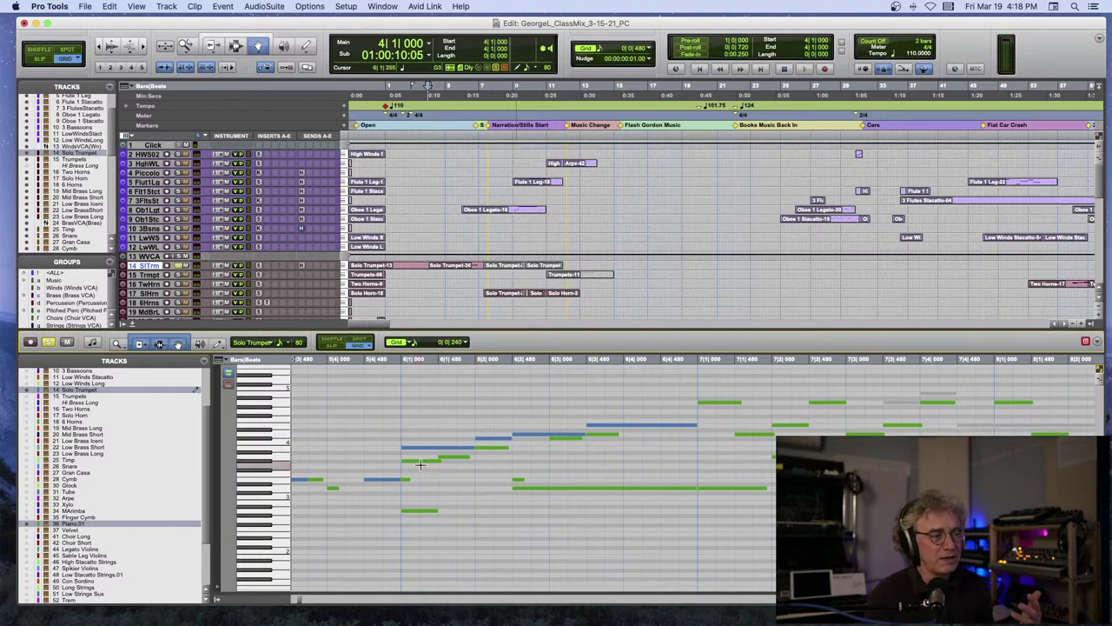
left_click(440, 450)
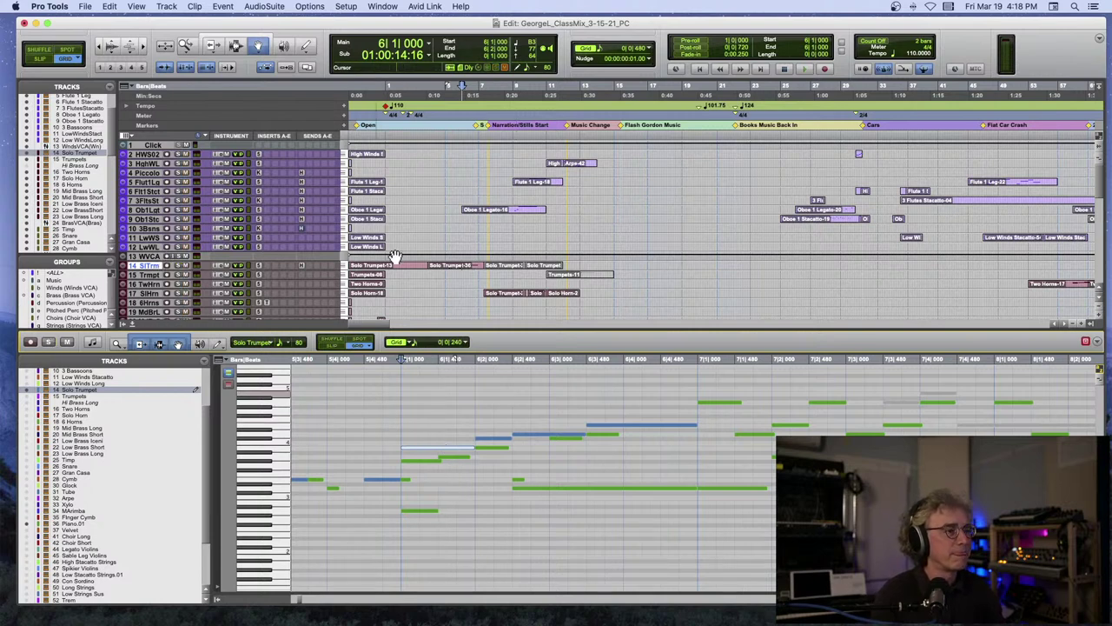
Clear the solos and play the full arrangement from bar 7.
left_click(480, 115)
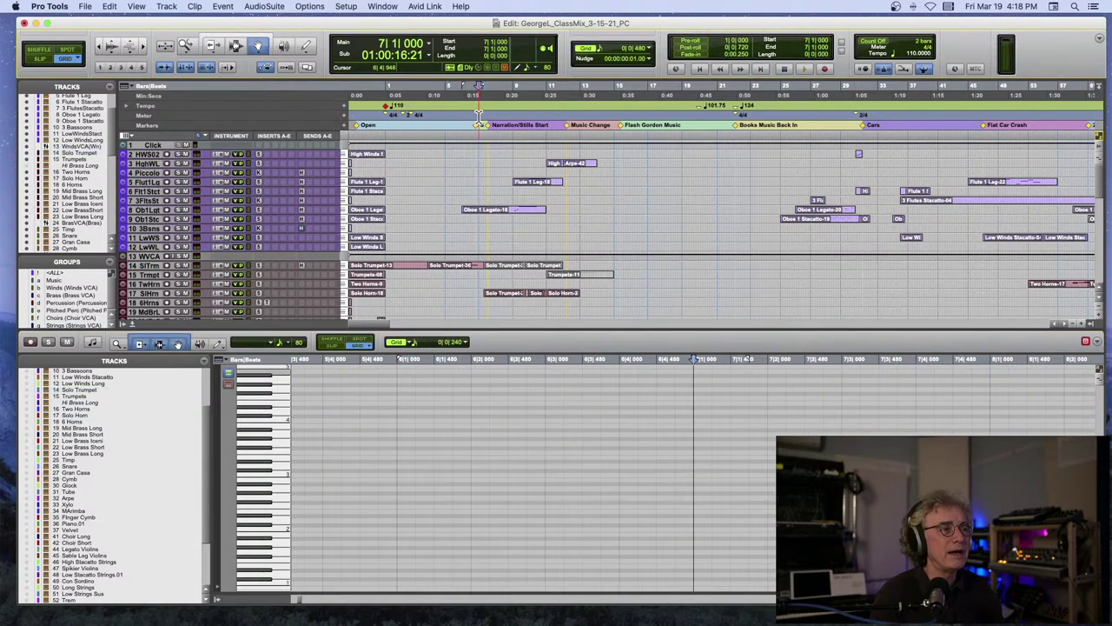
key("space")
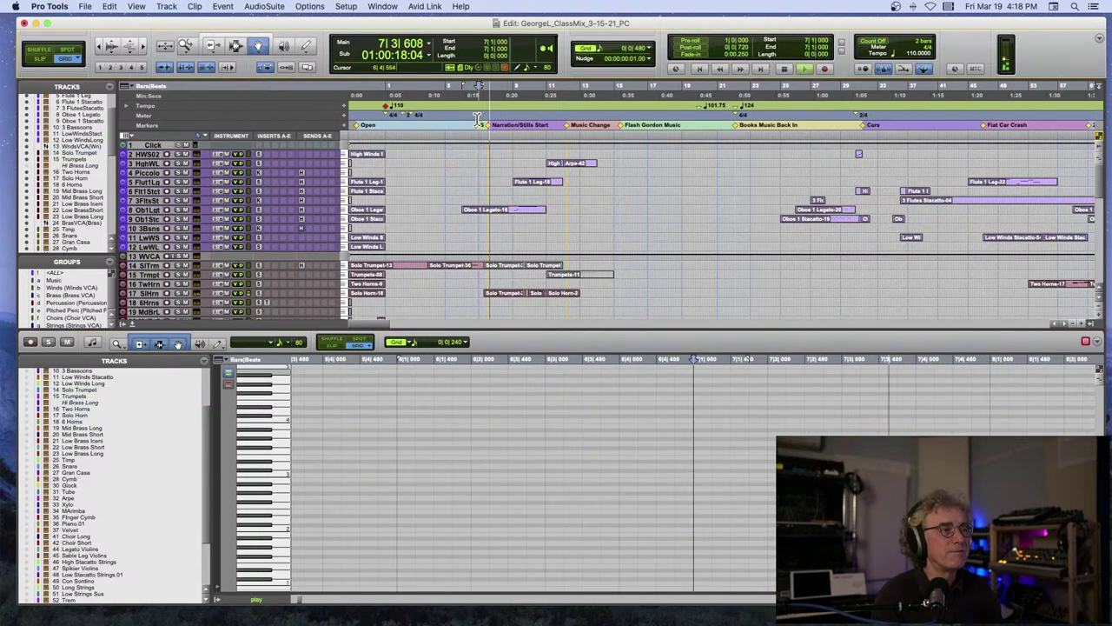
key("space")
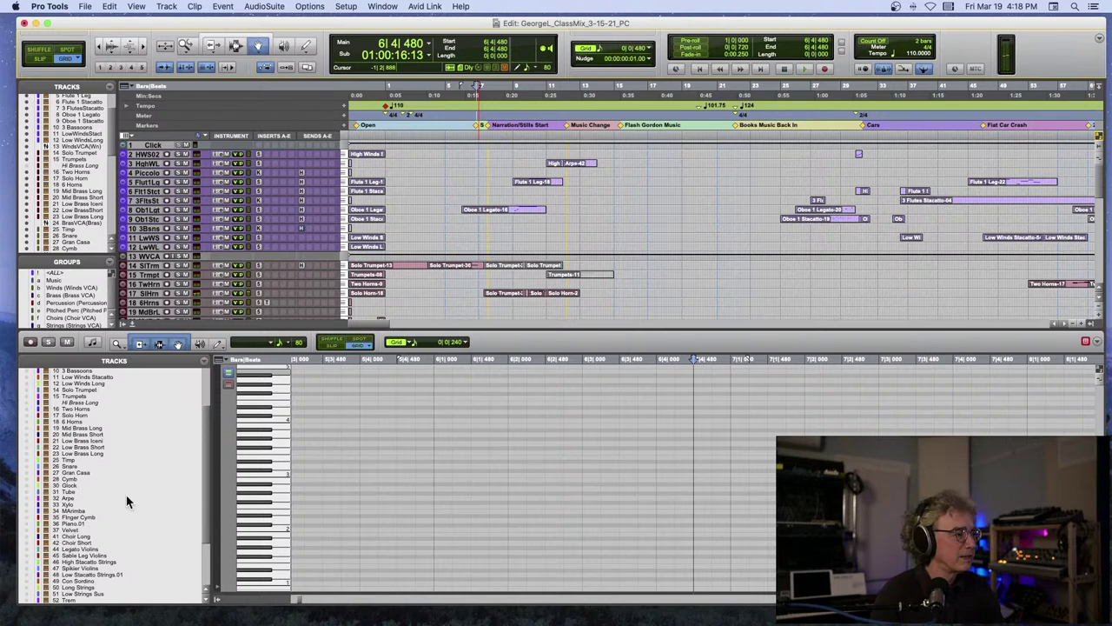
Show the Piano.01, Glock and Arpe notes together in the MIDI editor and solo those three tracks.
scroll(126, 494, "down", 3)
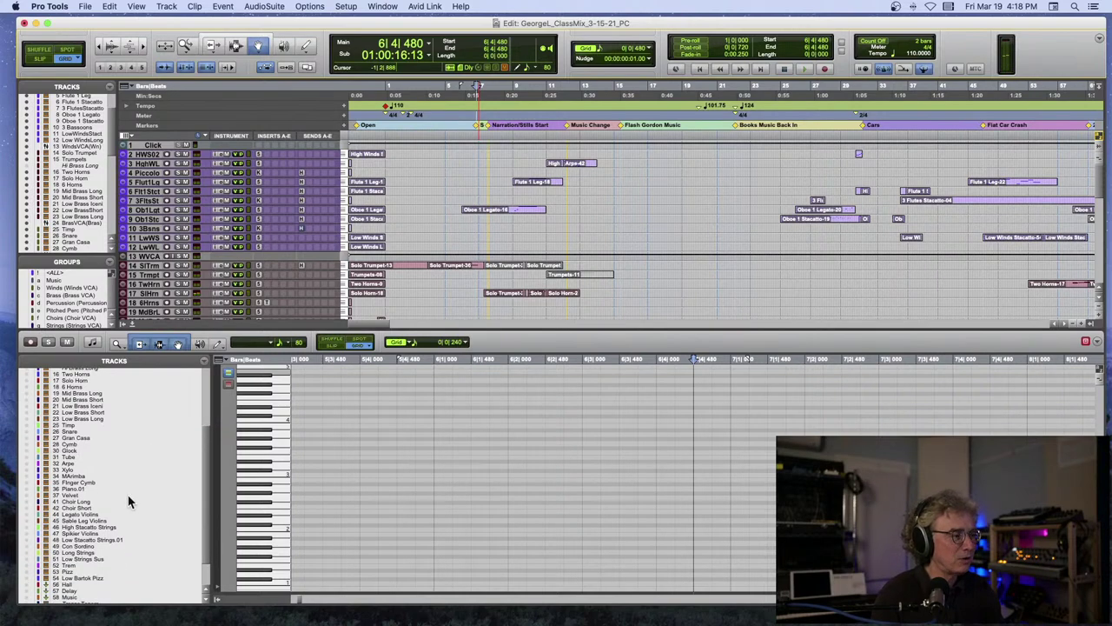
scroll(416, 311, "down", 10)
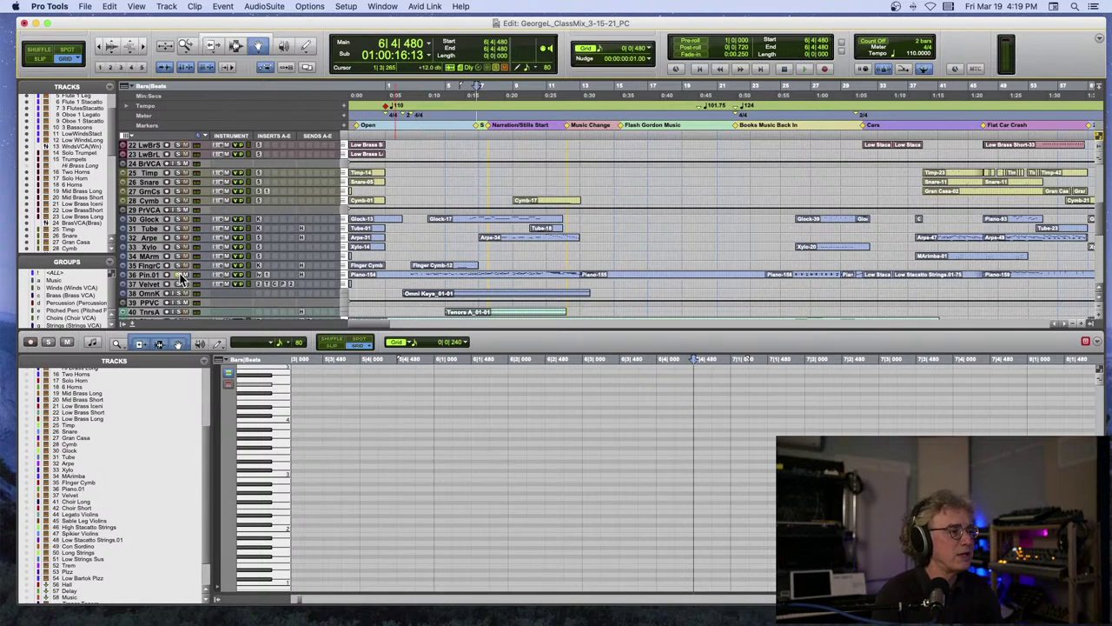
scroll(109, 515, "down", 2)
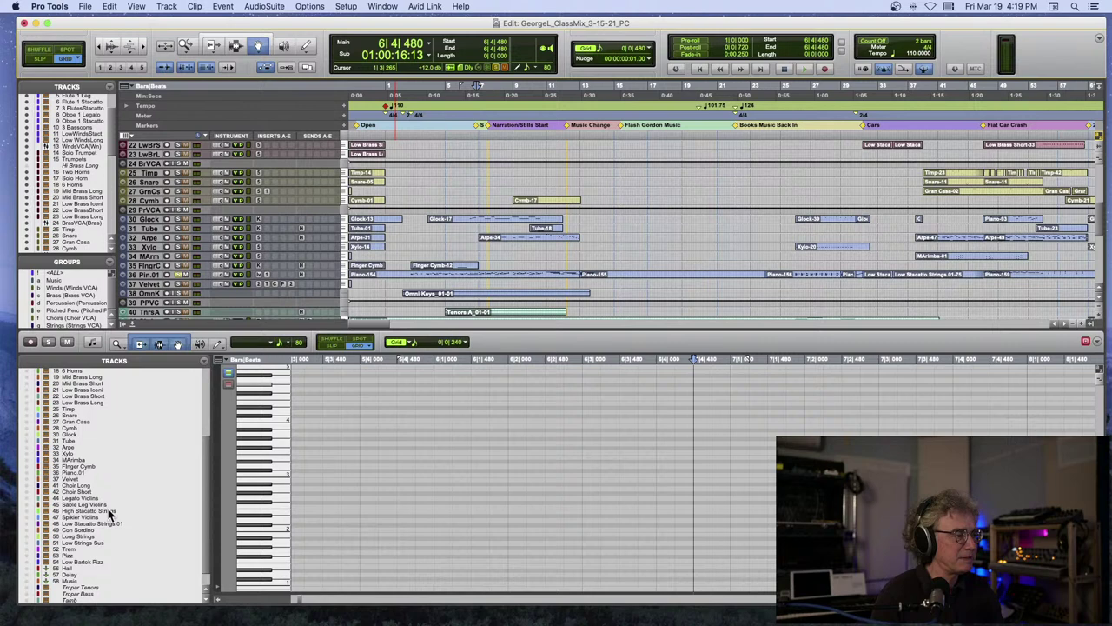
left_click(75, 474)
left_click(30, 476)
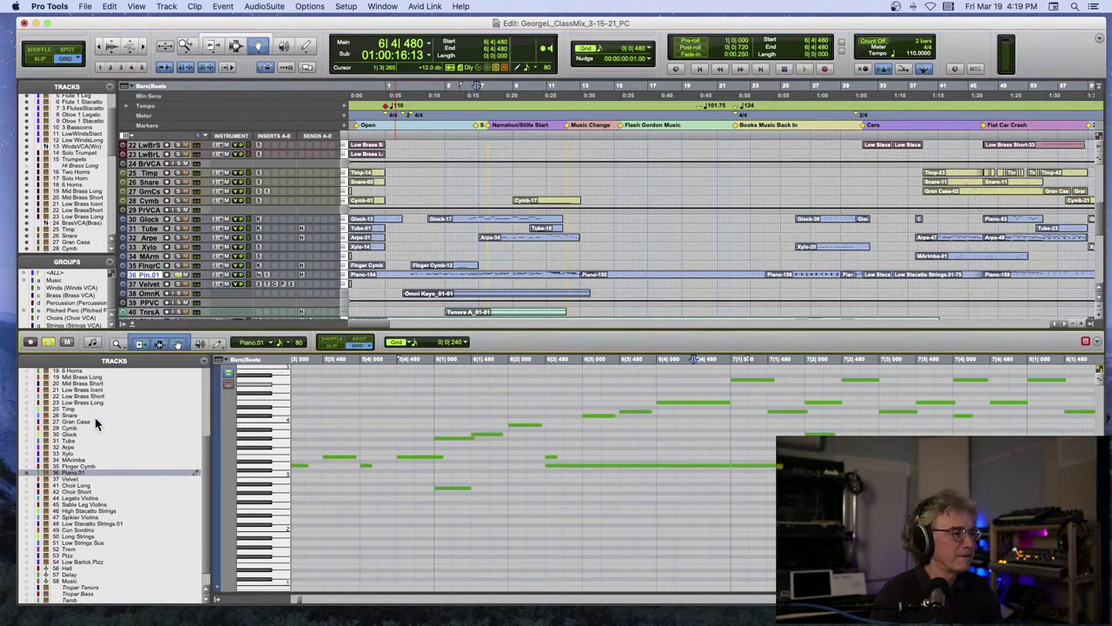
left_click(29, 434)
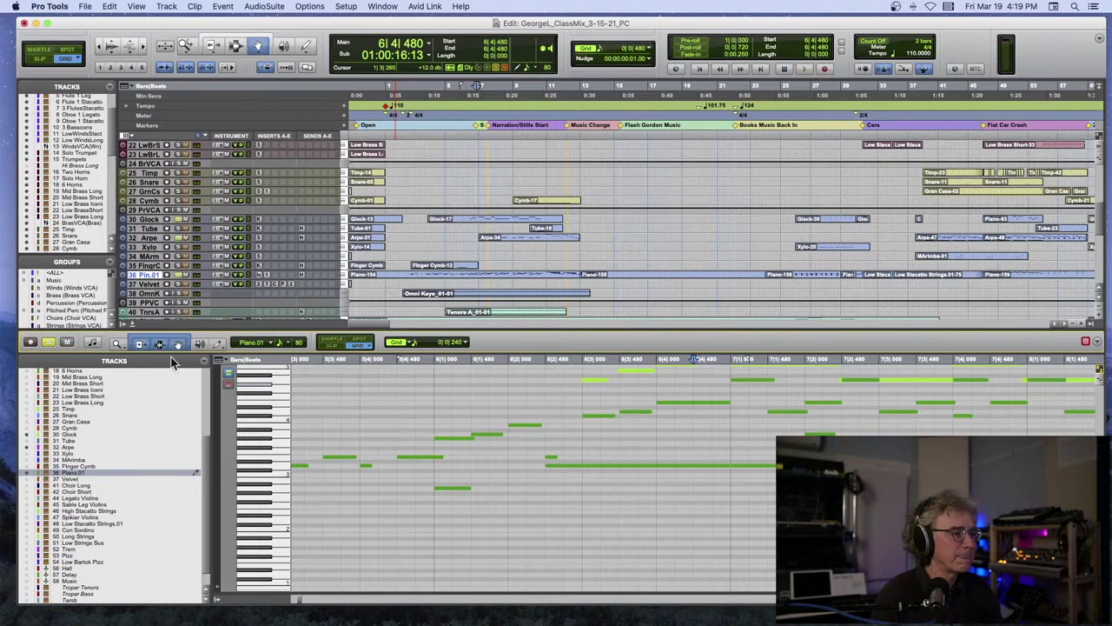
Zoom out the MIDI editor's timeline and play the soloed piano, glockenspiel and arpeggio parts from bar 4.
left_click(364, 364)
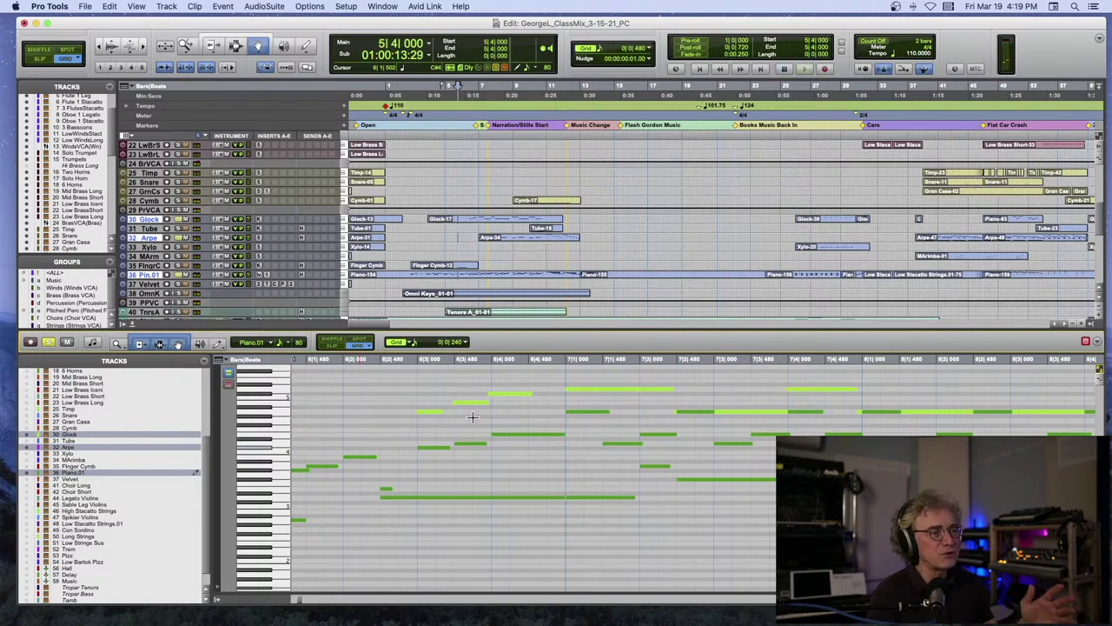
key("super+bracketleft")
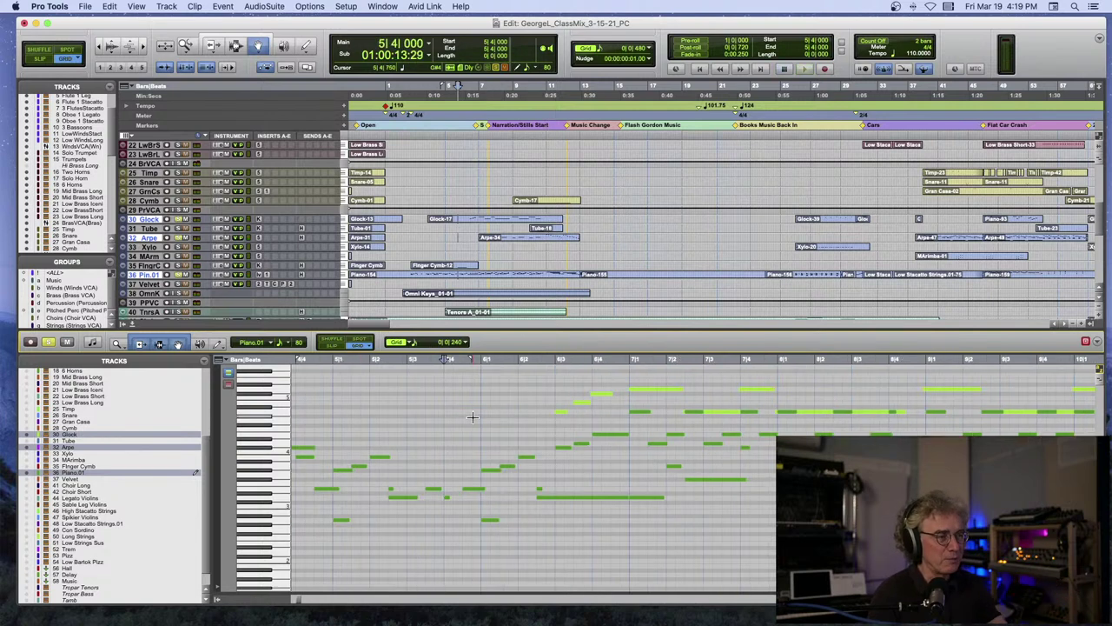
scroll(472, 418, "left", 2)
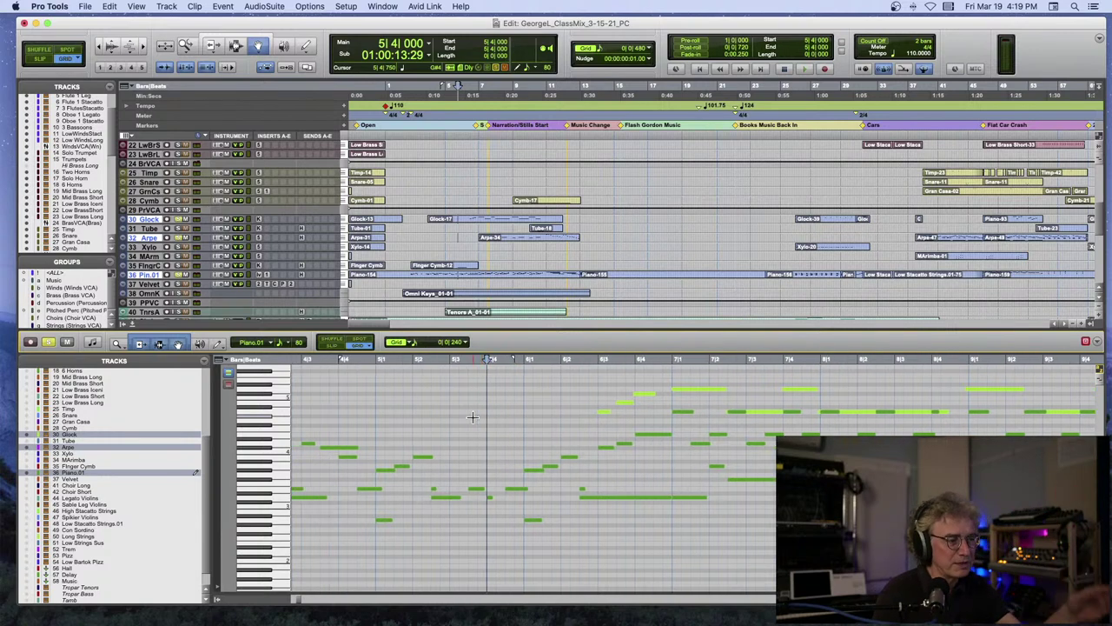
scroll(472, 417, "left", 8)
scroll(471, 417, "right", 1)
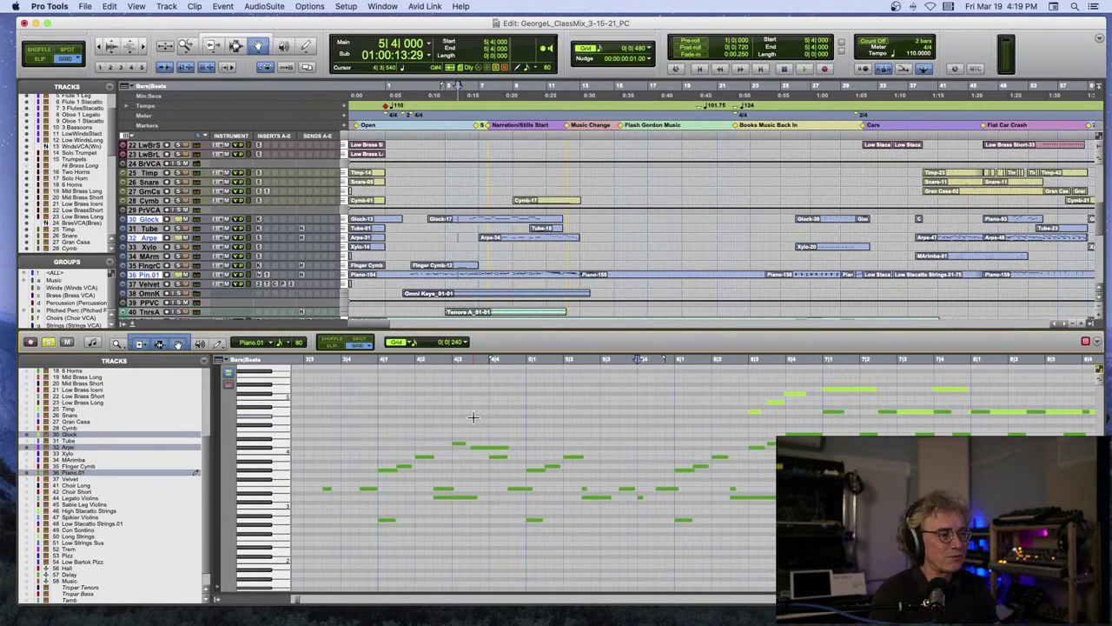
left_click(380, 362)
key("space")
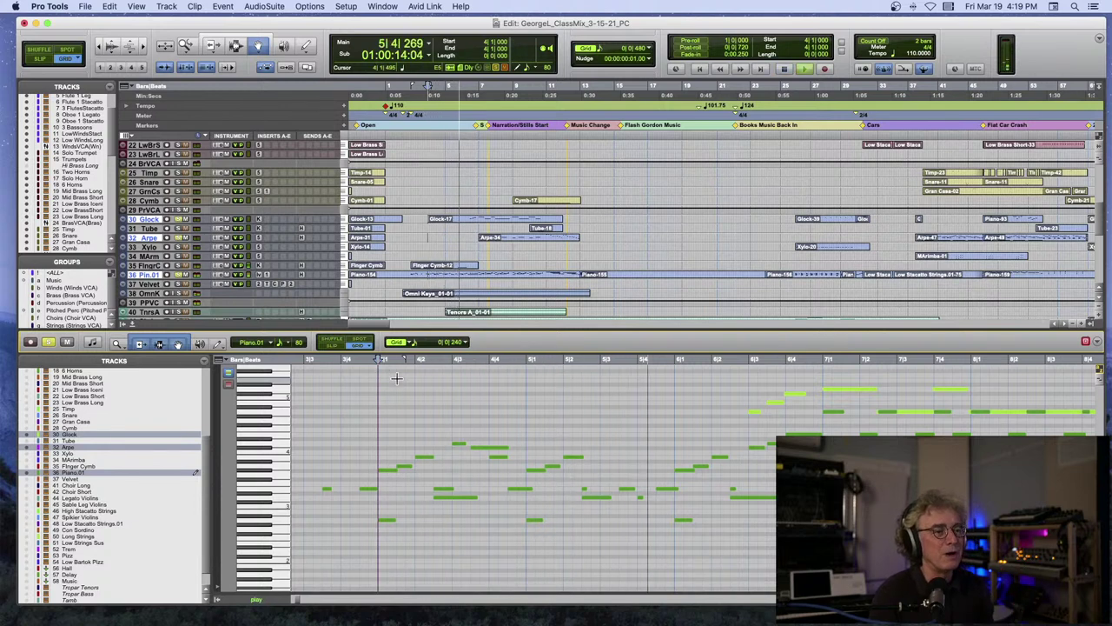
Stop playback and select the piano's D3 note in the second half of bar 4 beat 2.
key("space")
left_click(387, 520)
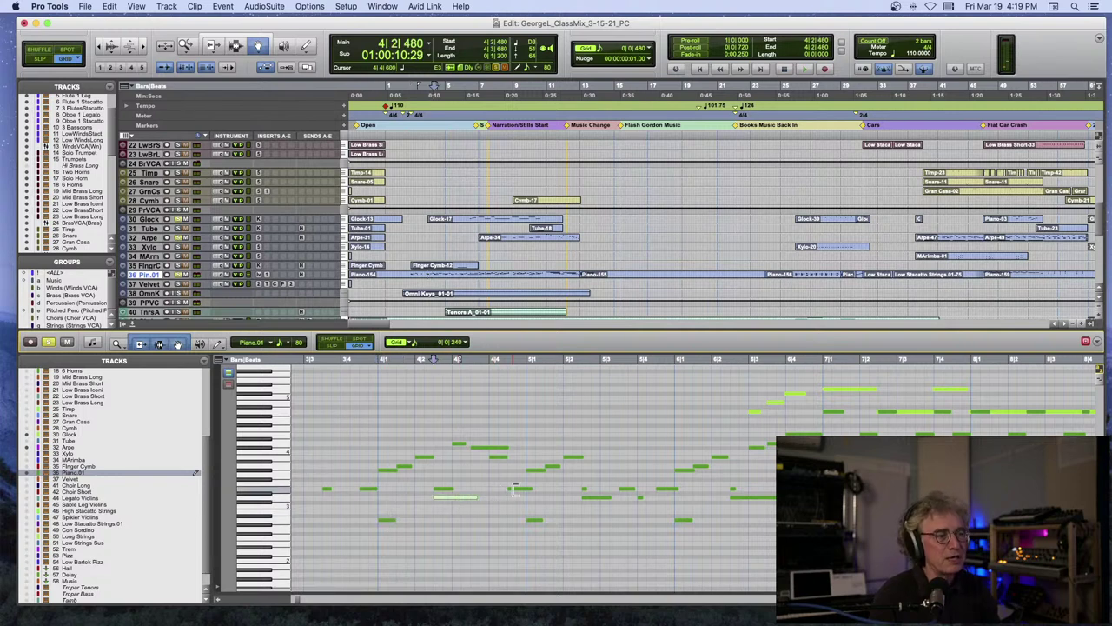
left_click(178, 345)
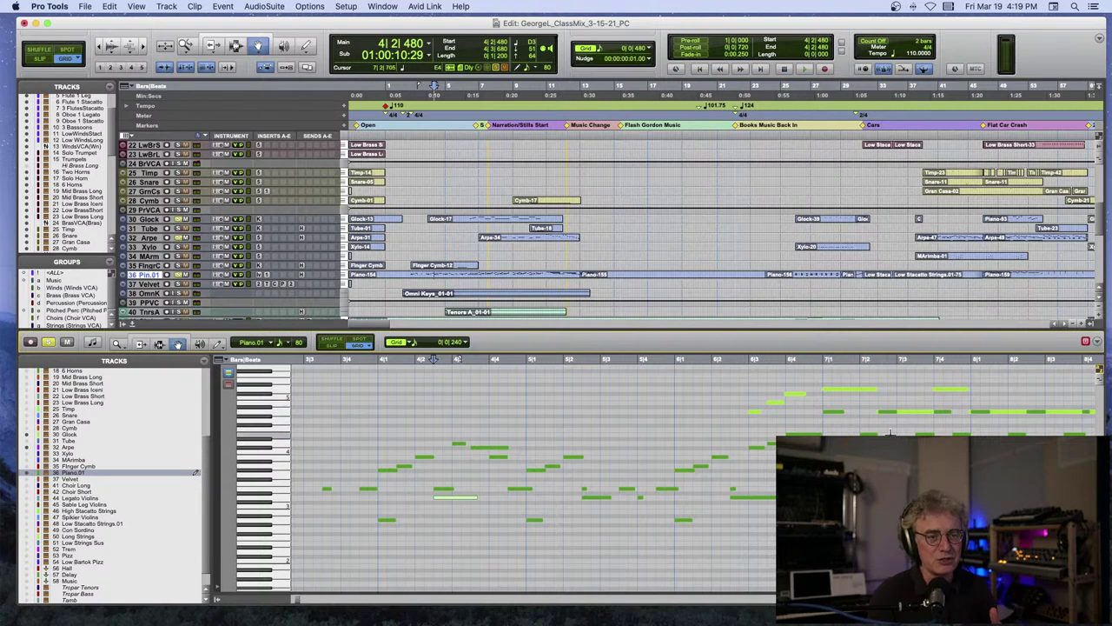
Play the soloed piano, glockenspiel and arpeggio parts from bar 6, with a wider span of bars shown in the MIDI editor.
left_click(677, 361)
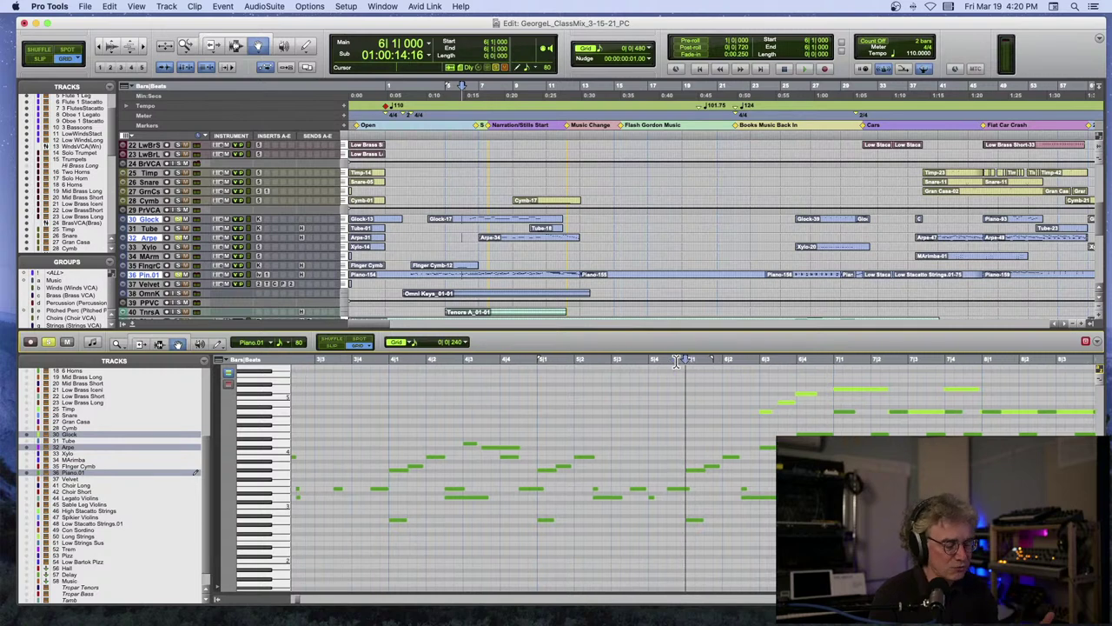
key("space")
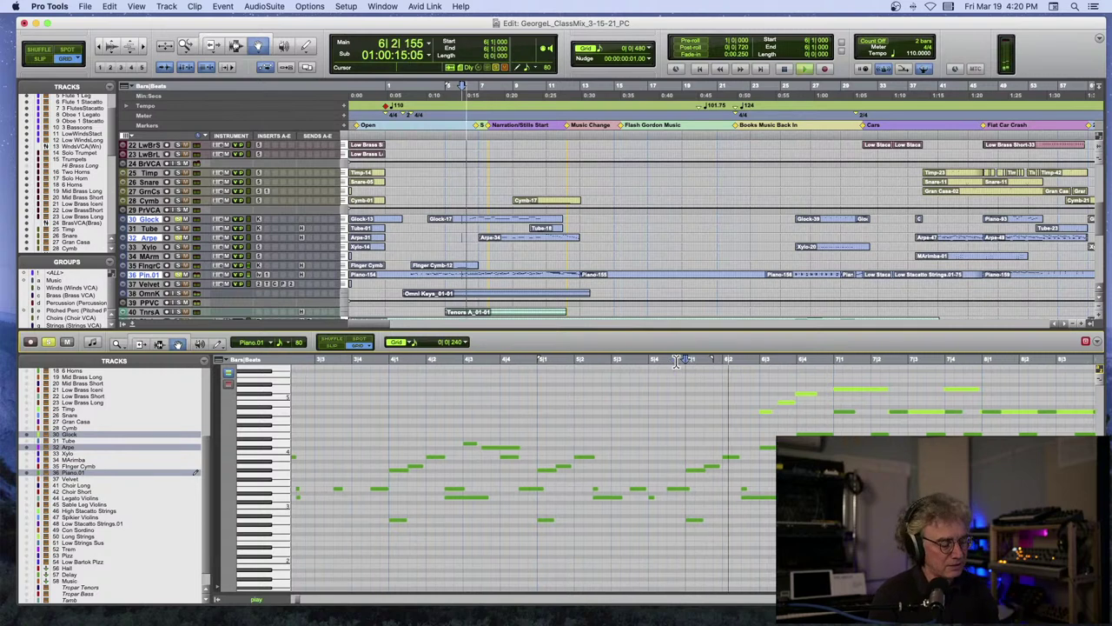
key("super+bracketleft")
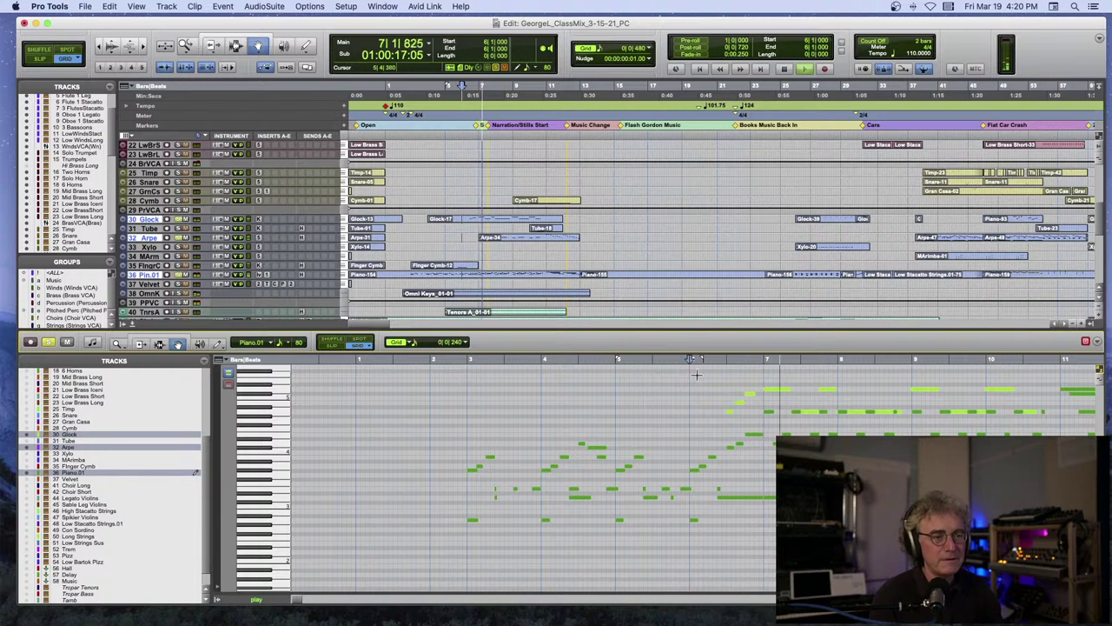
key("space")
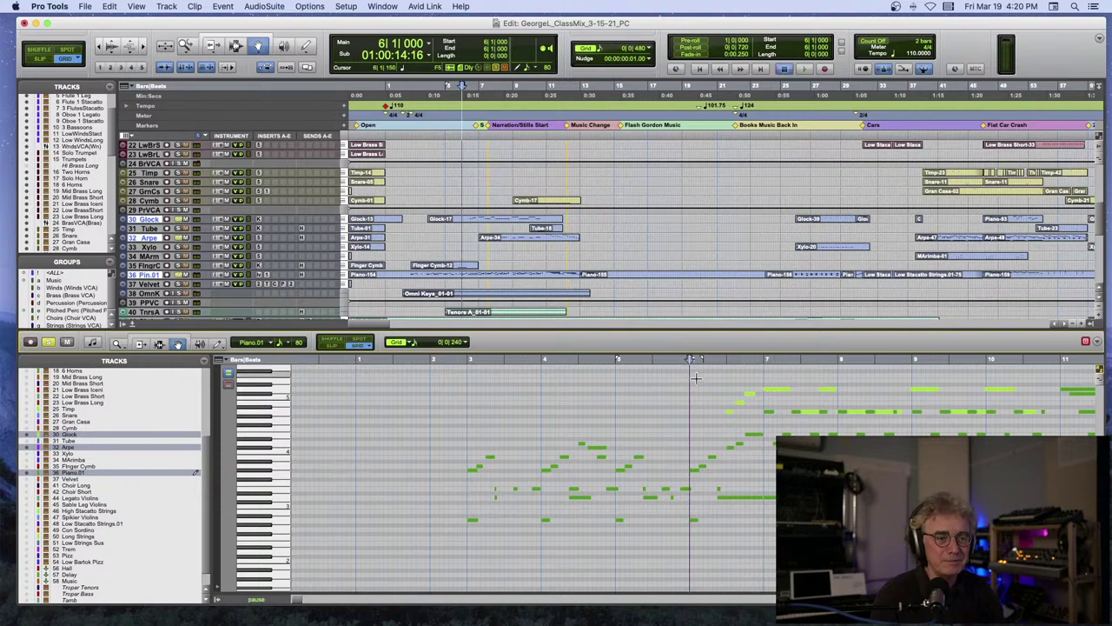
key("space")
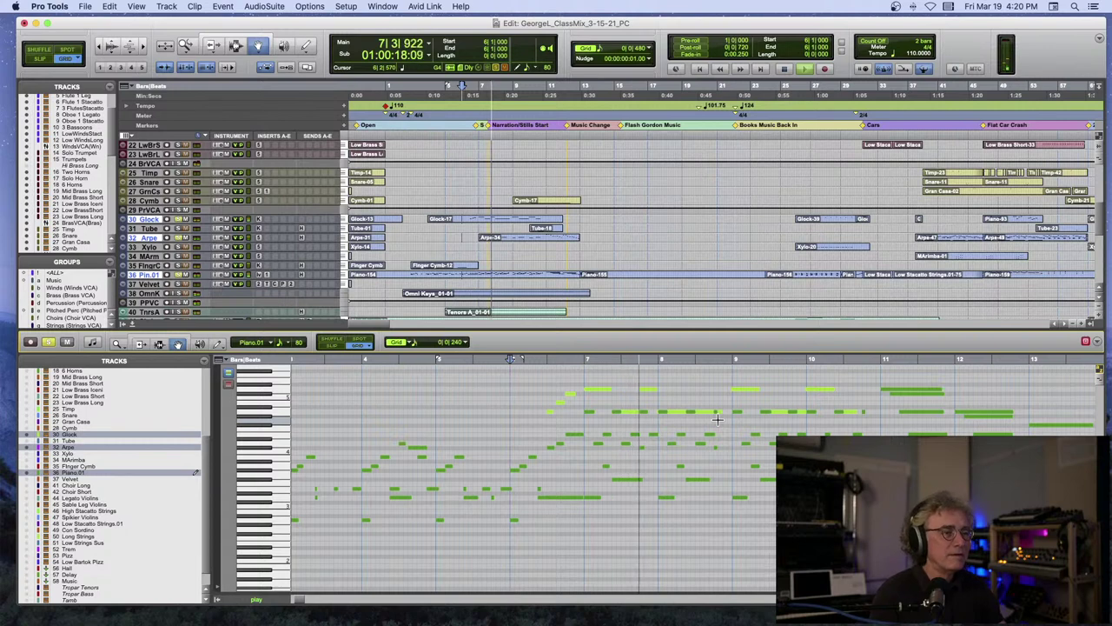
key("space")
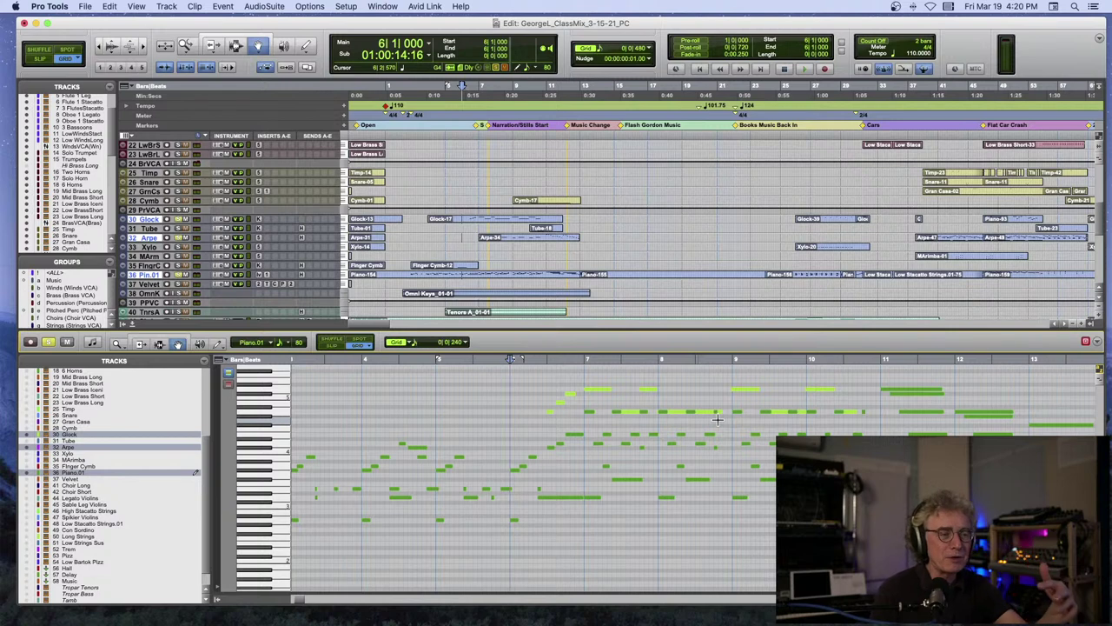
Select the glockenspiel's D5, A4 and D5 notes in bar 7 one after another.
left_click(600, 392)
left_click(631, 414)
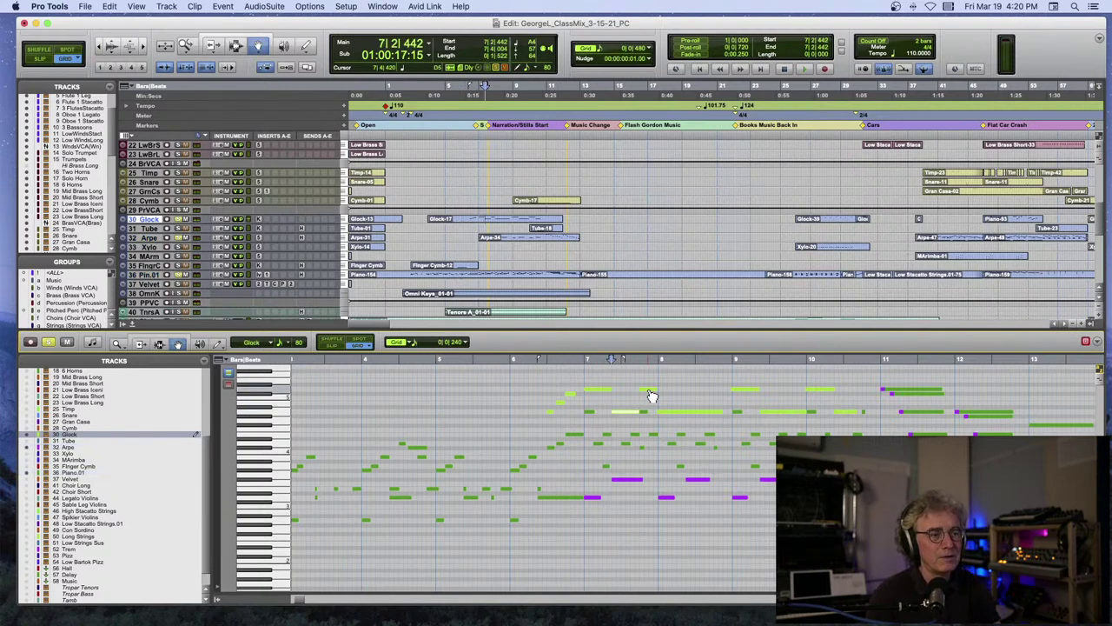
left_click(652, 395)
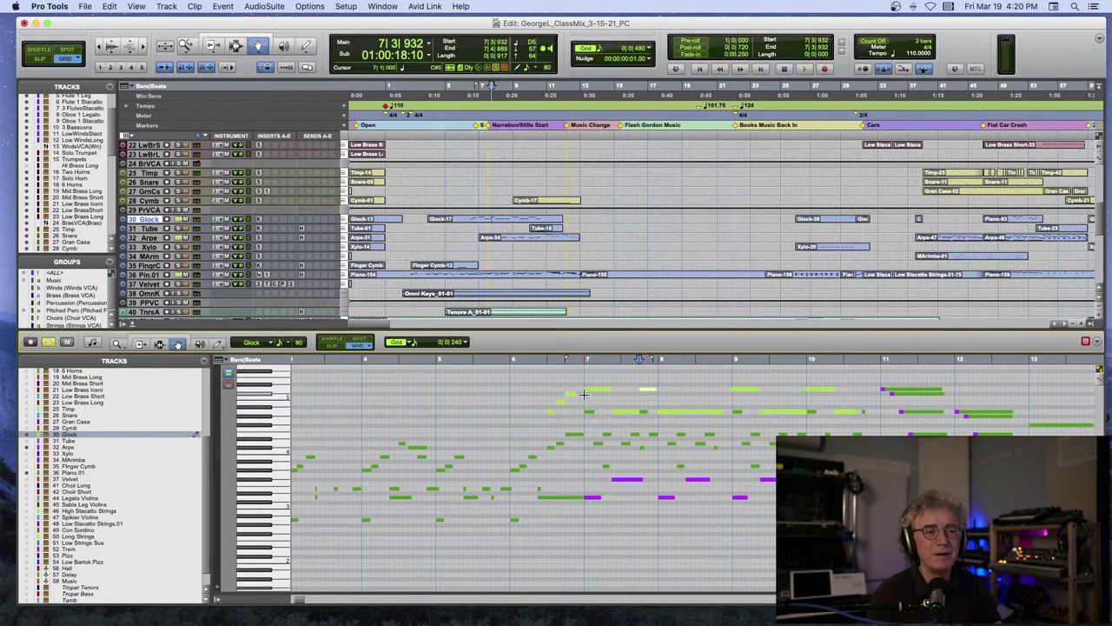
Play the soloed piano, glockenspiel and arpeggio parts from just before bar 6, at 5|4|720.
left_click(505, 363)
key("space")
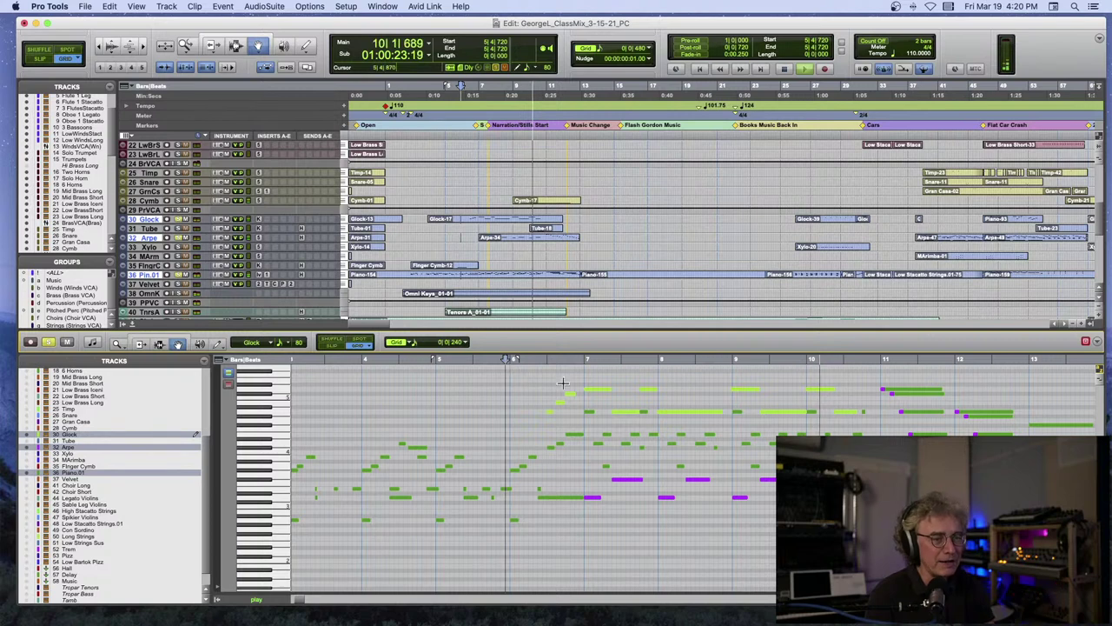
key("space")
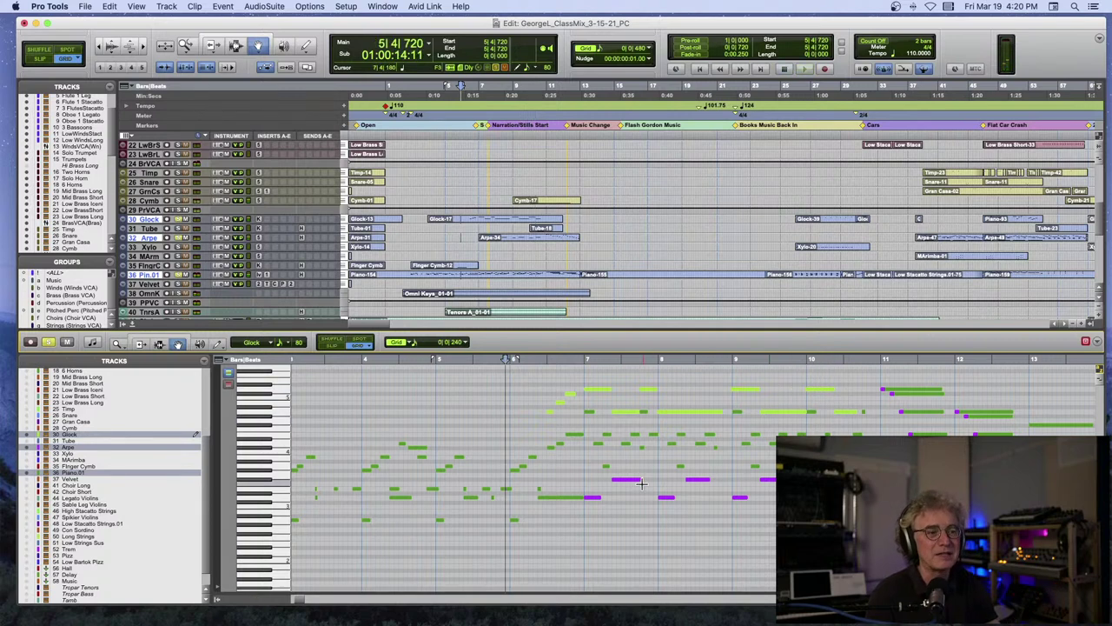
Select the Arpe track's D3 and F#3 notes in bar 7 in turn and play the soloed parts from the F#3.
left_click(598, 502)
left_click(633, 479)
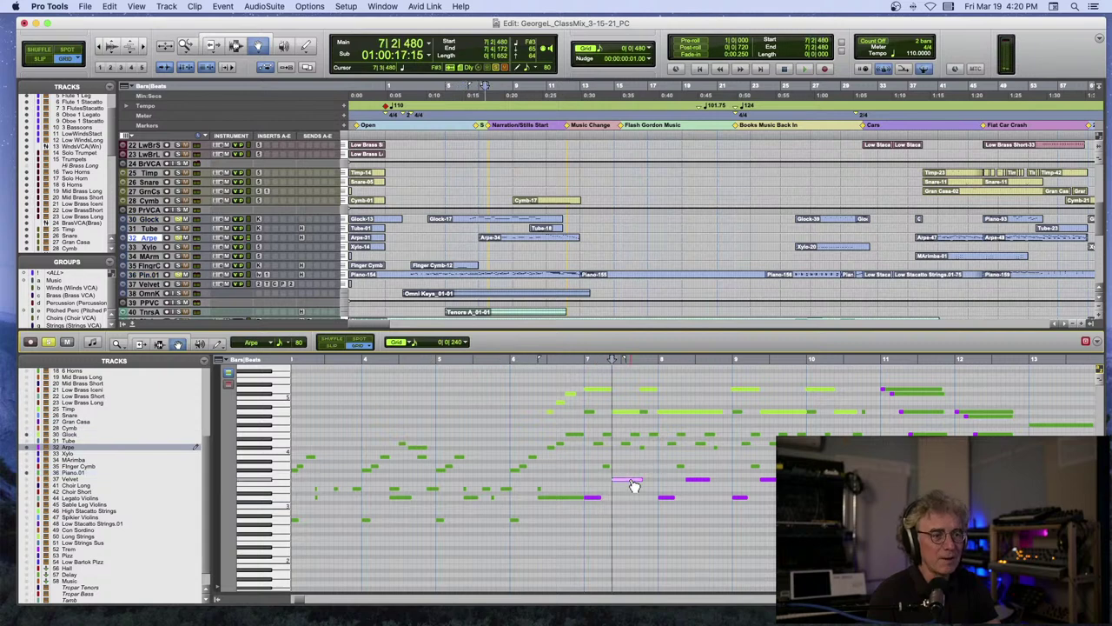
key("space")
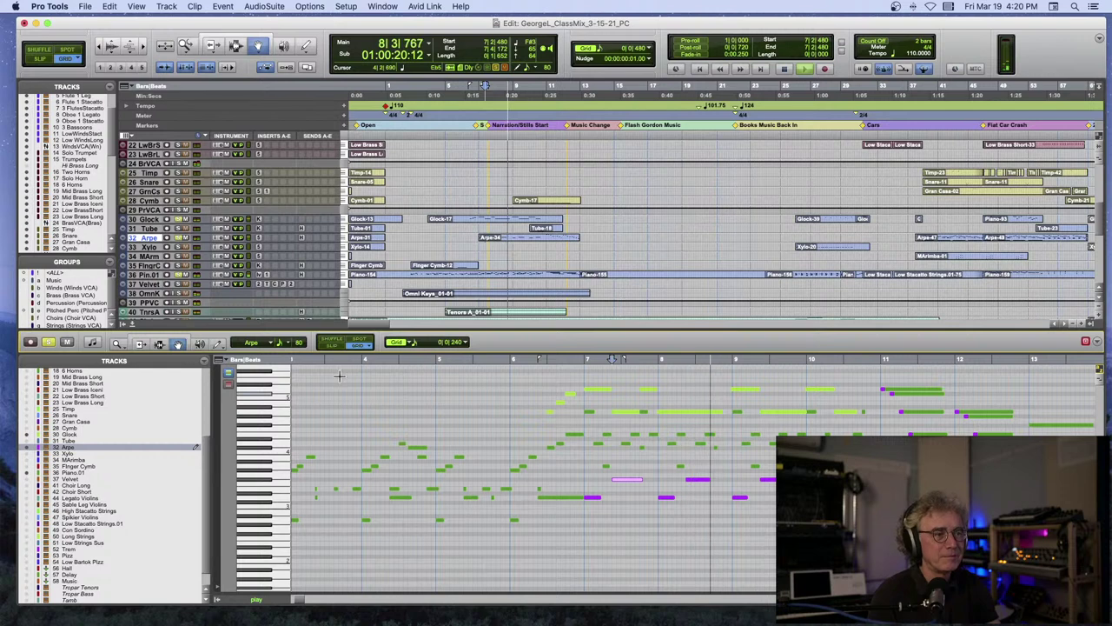
key("space")
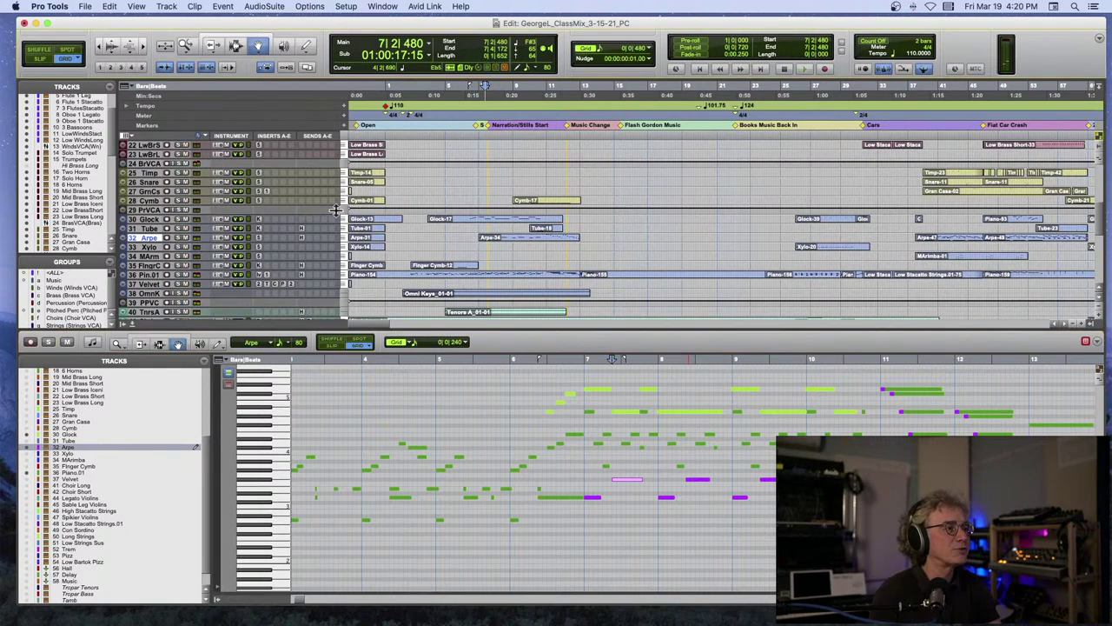
Play the full arrangement without solos from 4|4|480 and return the playback position to bar 7.
left_click(441, 126)
key("space")
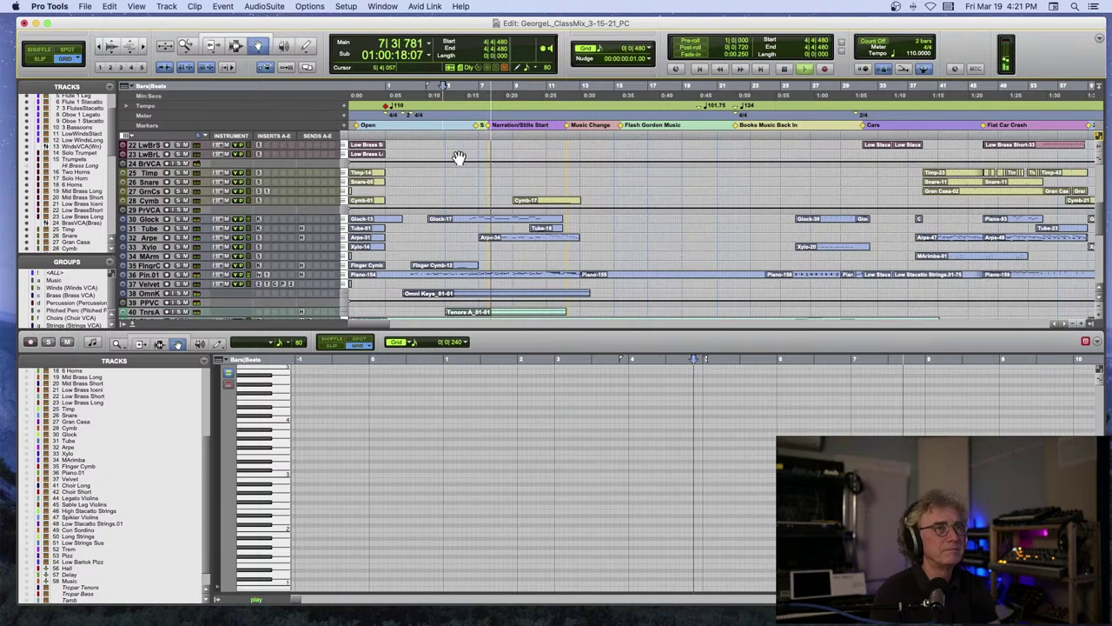
scroll(461, 179, "right", 2)
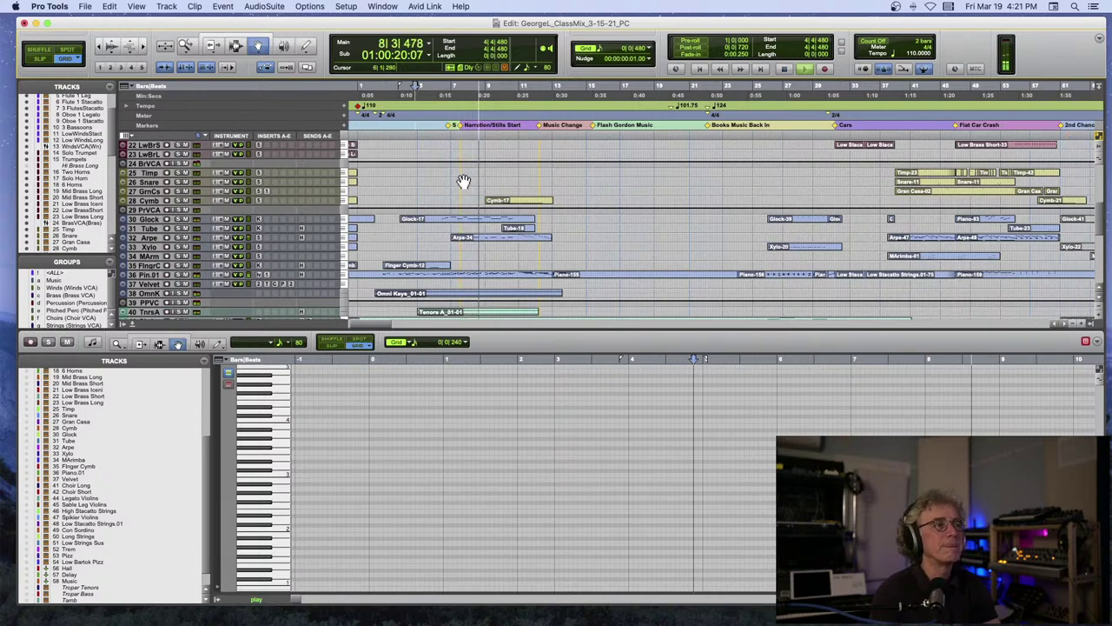
left_click(450, 114)
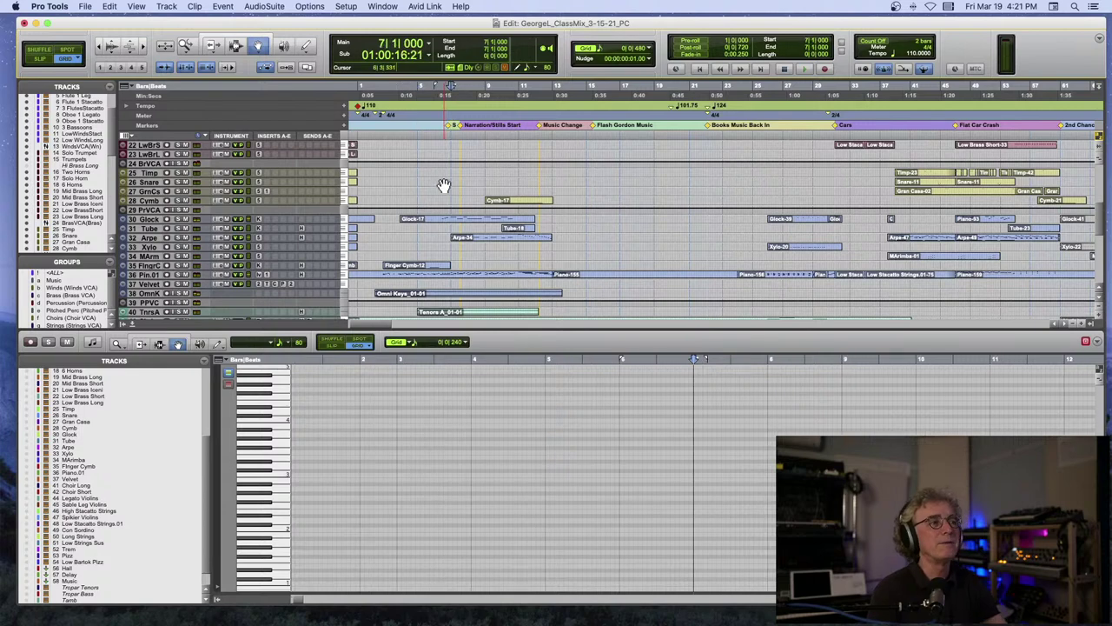
Bring the string tracks into view in the Edit window and play the full arrangement from 6|3|480.
scroll(439, 188, "left", 2)
scroll(440, 188, "down", 1)
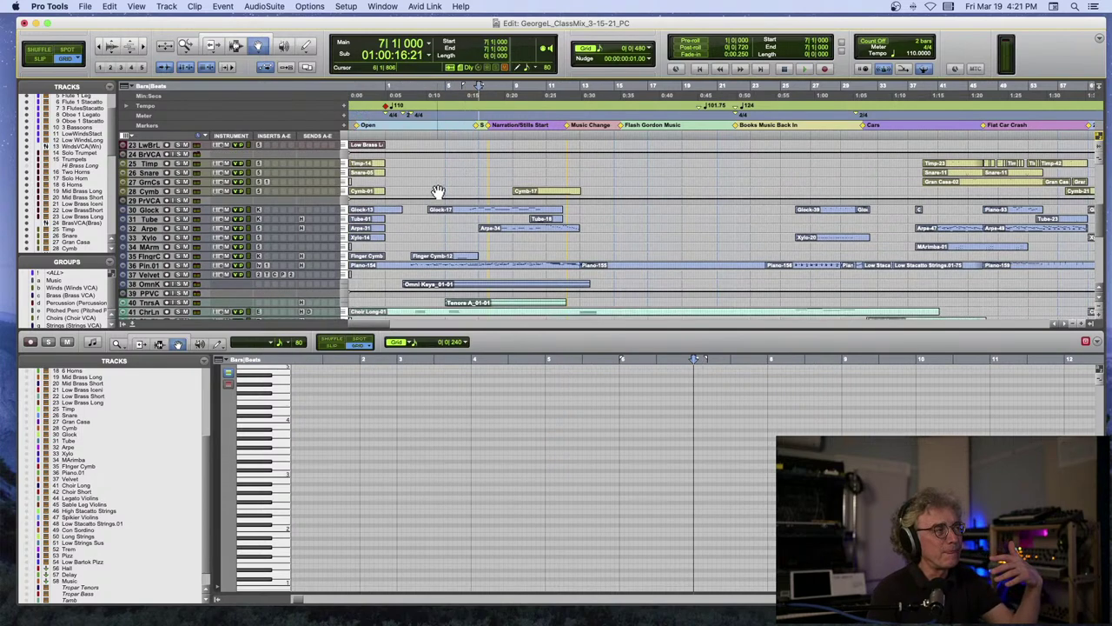
scroll(439, 192, "down", 6)
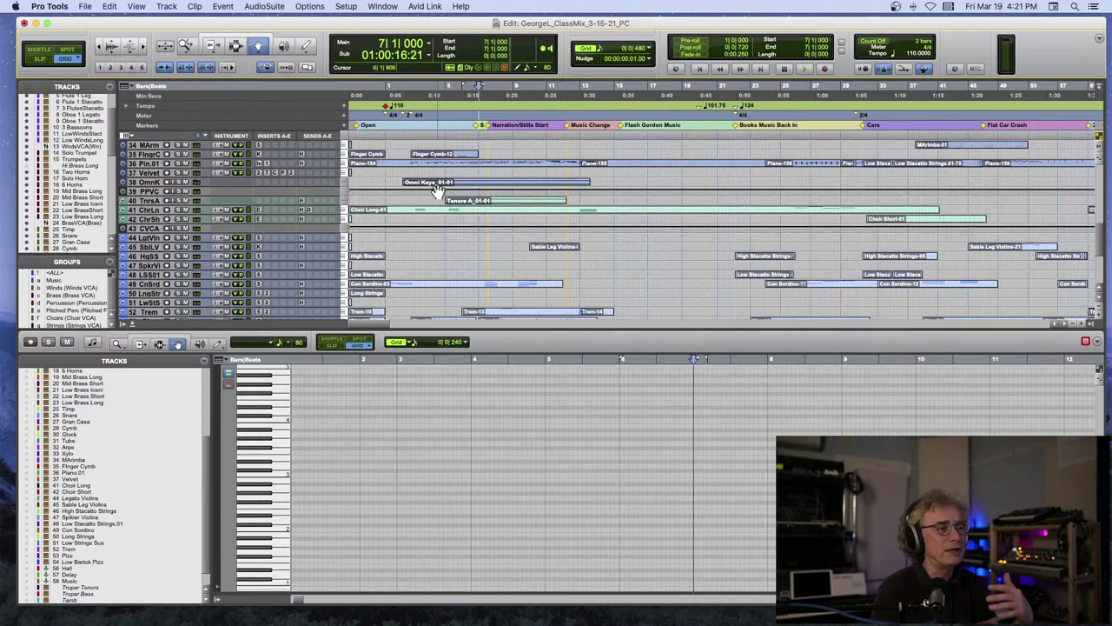
scroll(438, 191, "down", 3)
key("space")
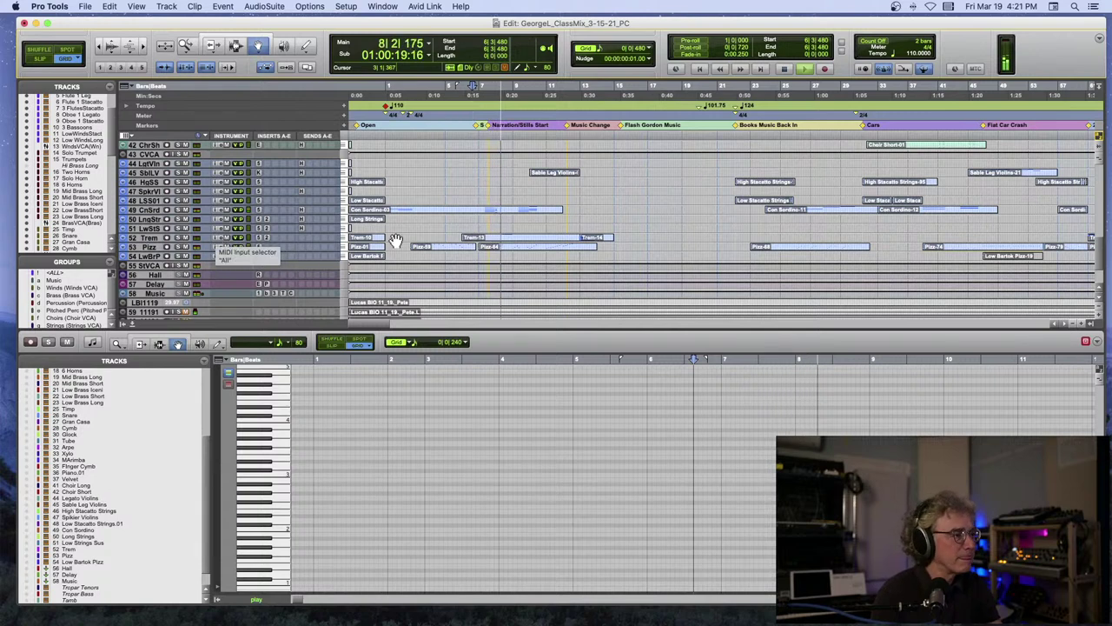
key("space")
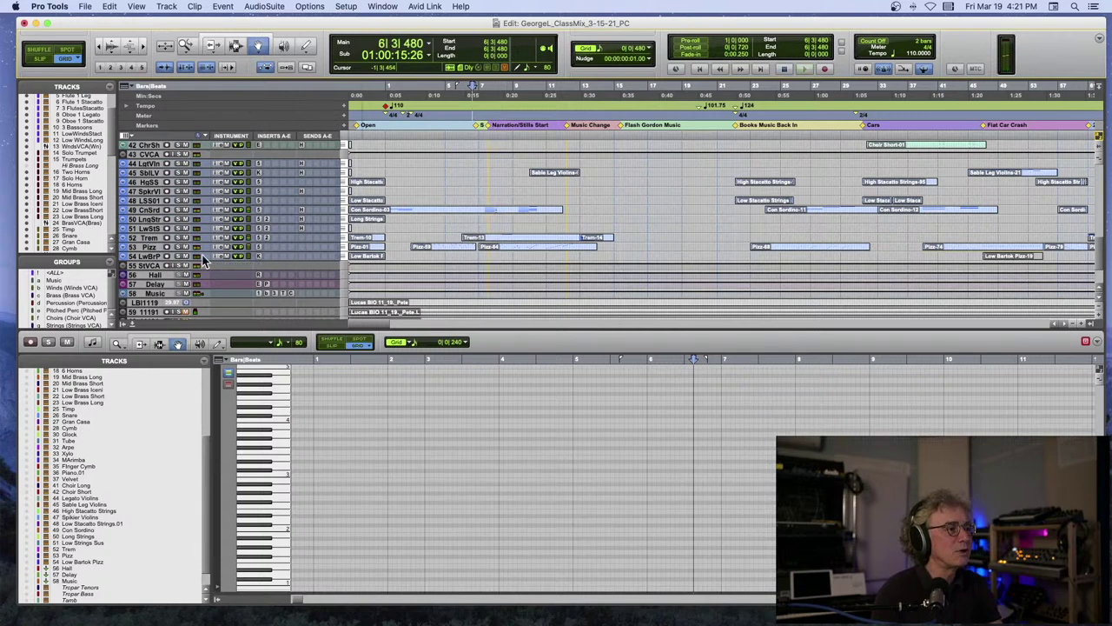
Show and solo the Pizz track in the MIDI editor and play it from bar 5.
left_click(29, 557)
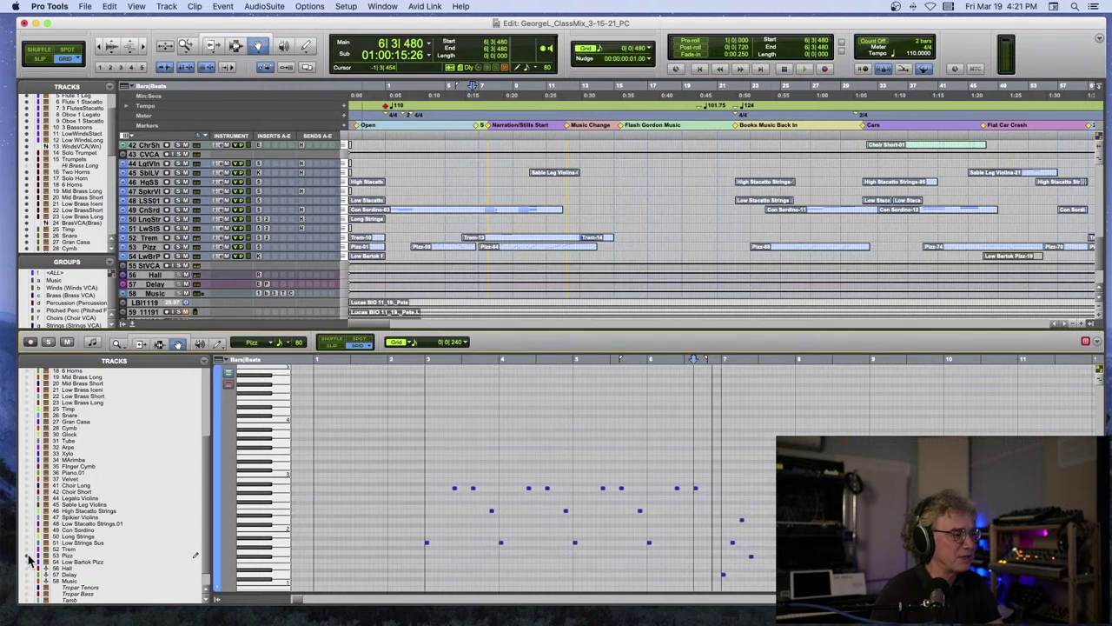
left_click(573, 359)
key("space")
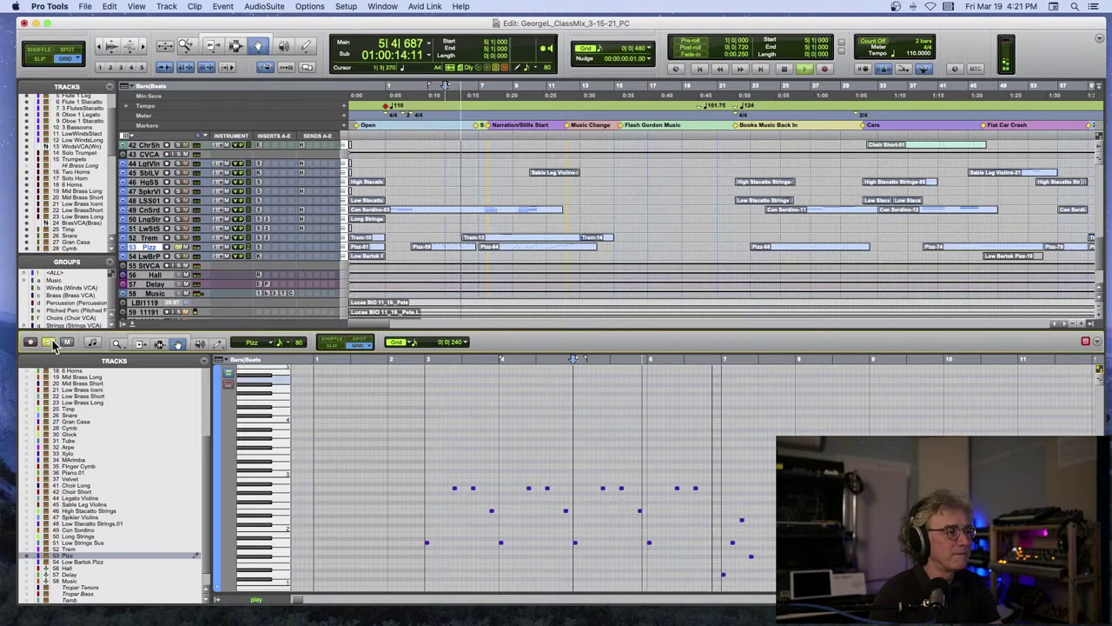
scroll(333, 389, "right", 1)
scroll(333, 388, "right", 3)
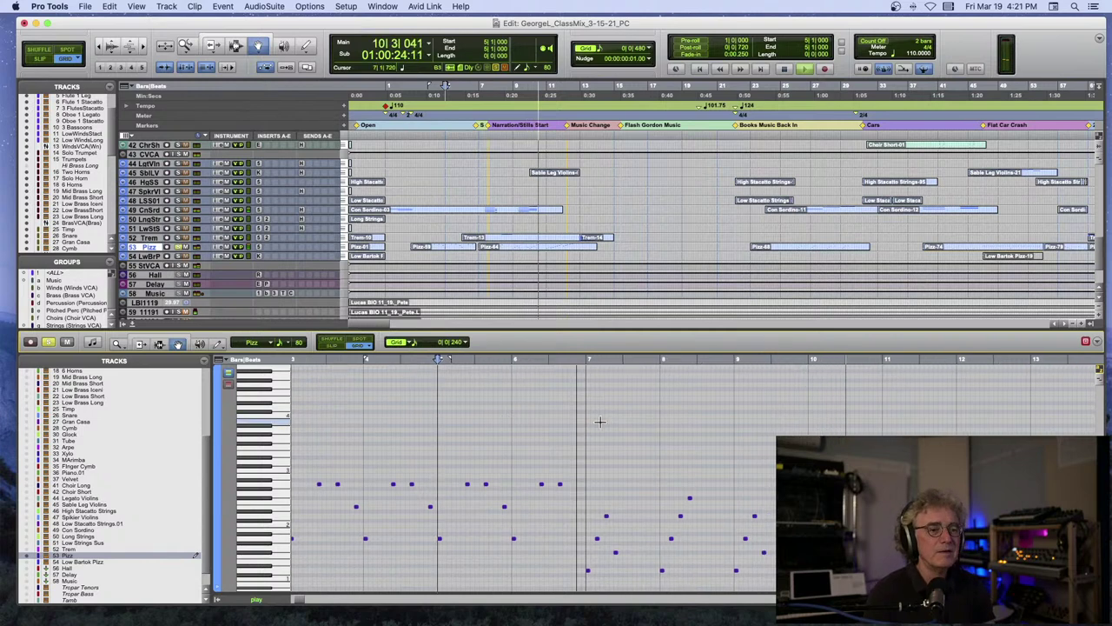
key("space")
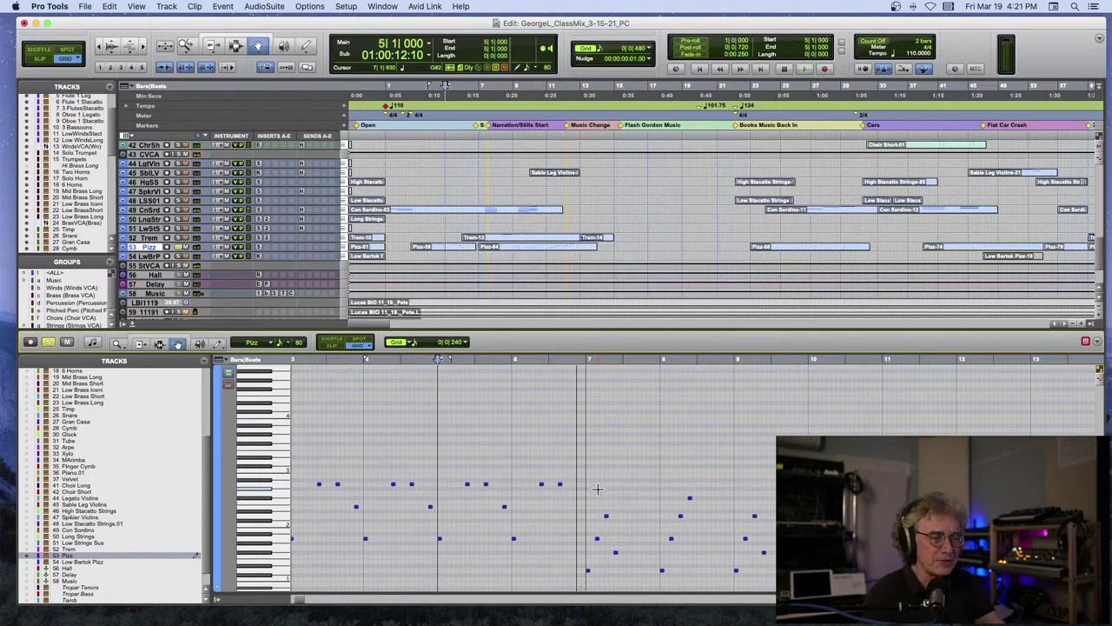
Select the range of Pizz notes across bars 7 and 8, starting at 6|4|720, and play it soloed.
left_click_drag(589, 361, 714, 361)
left_click_drag(583, 361, 587, 365)
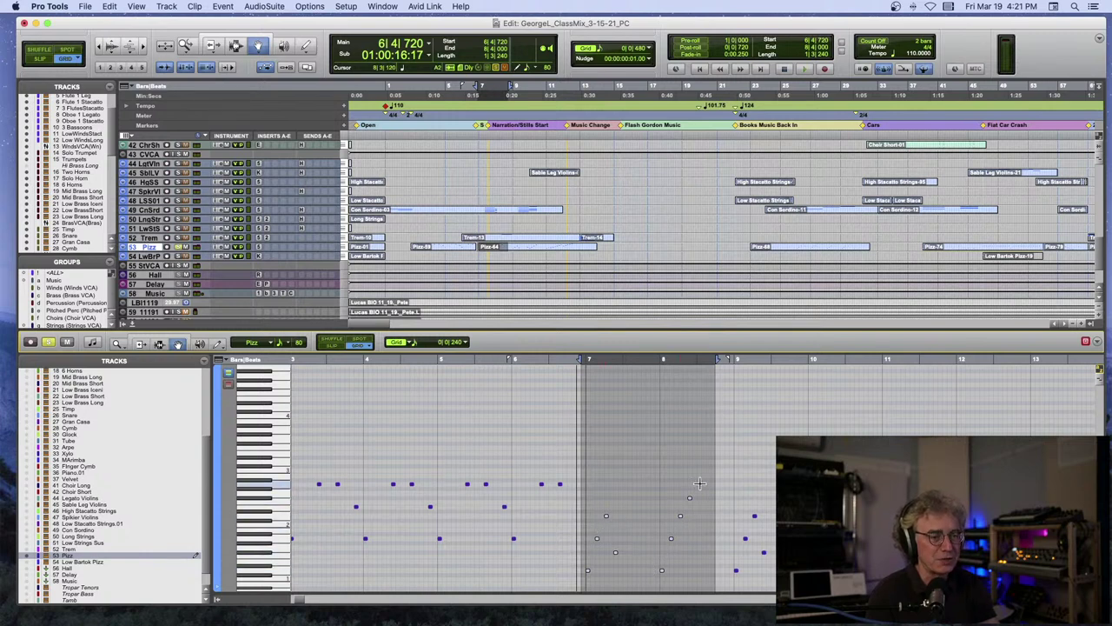
key("space")
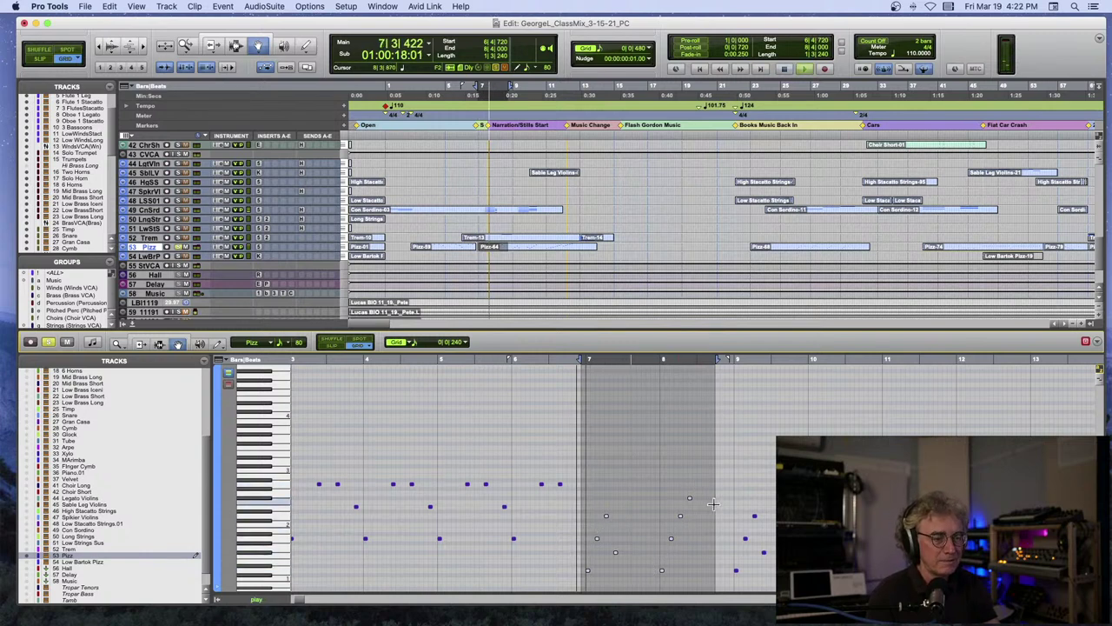
Play the soloed Pizz part from the start of bar 9.
left_click(732, 360)
key("space")
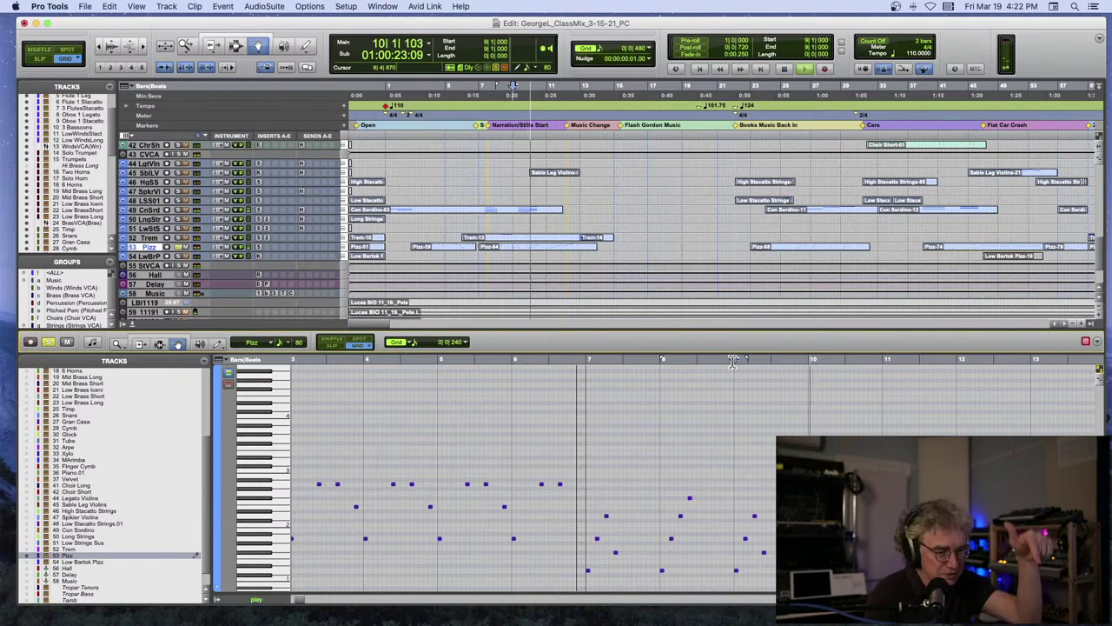
key("space")
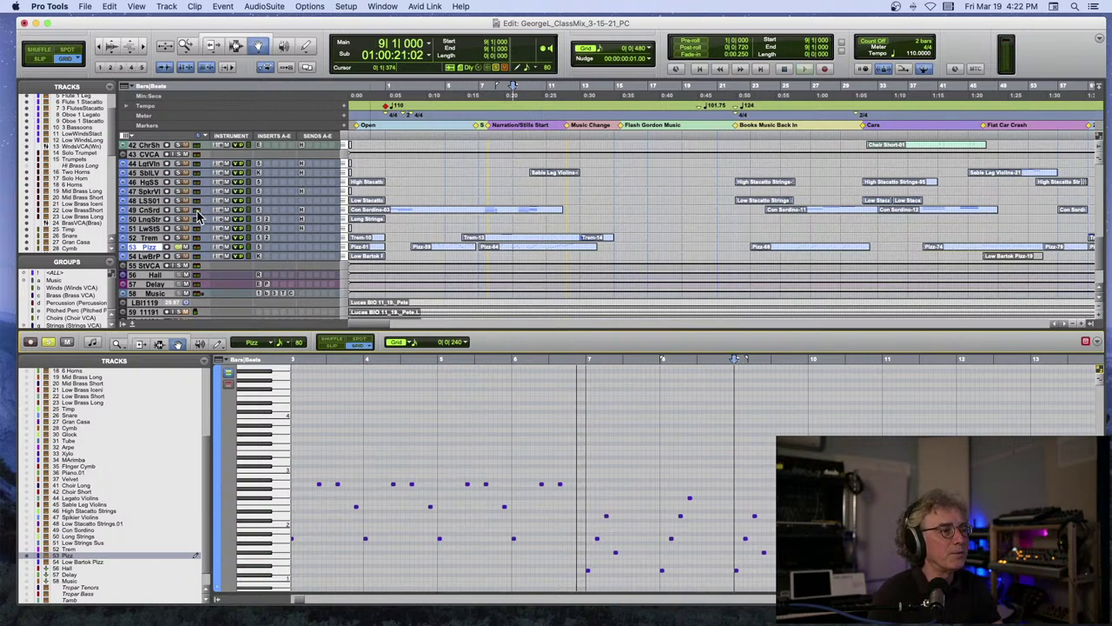
Show and solo the Con Sordino, Trem and Pizz tracks in the MIDI editor and play them together from bar 6.
left_click(32, 530)
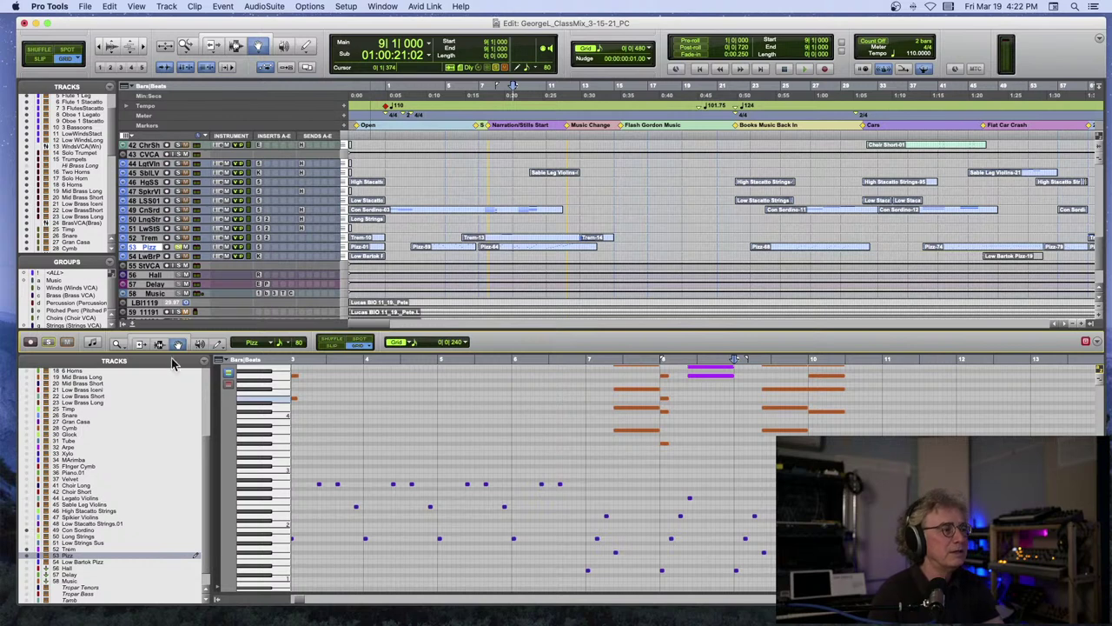
left_click(49, 342)
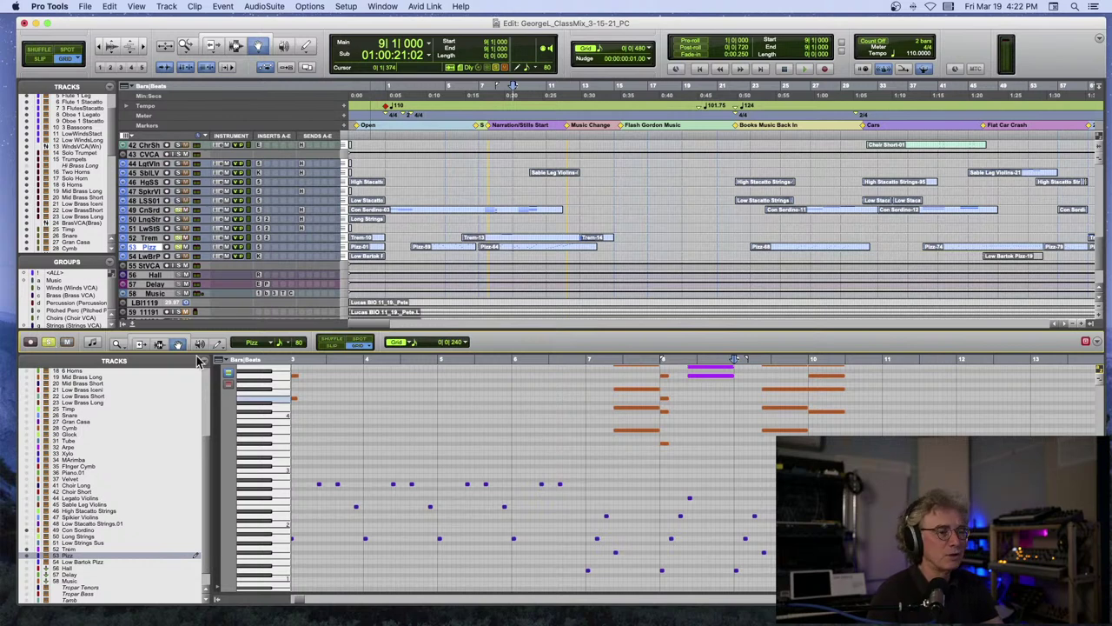
left_click(513, 364)
key("space")
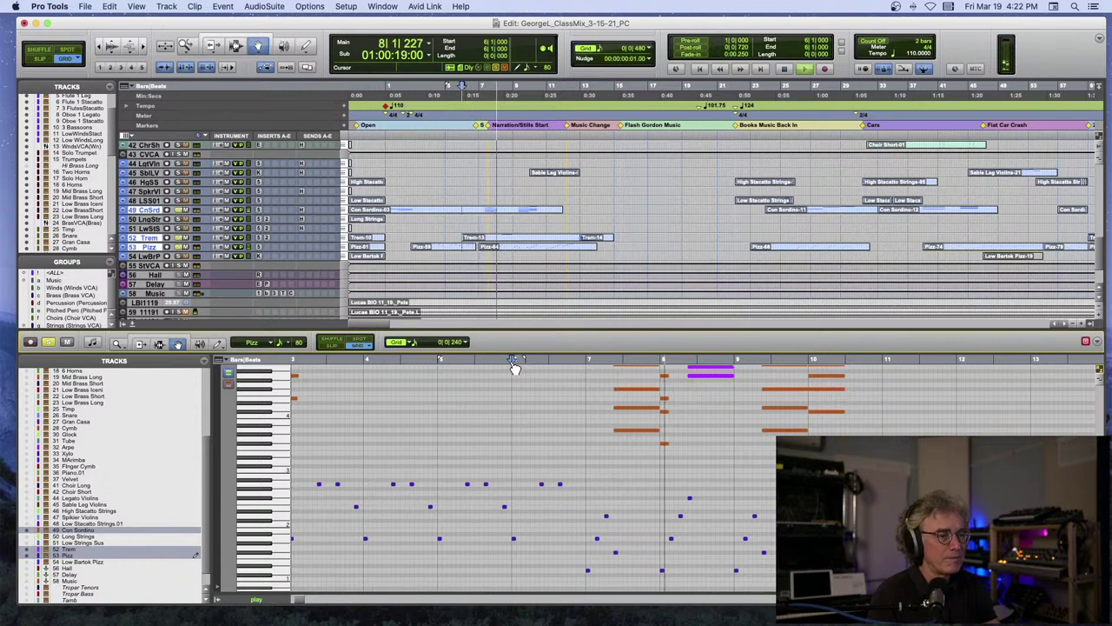
scroll(548, 415, "up", 3)
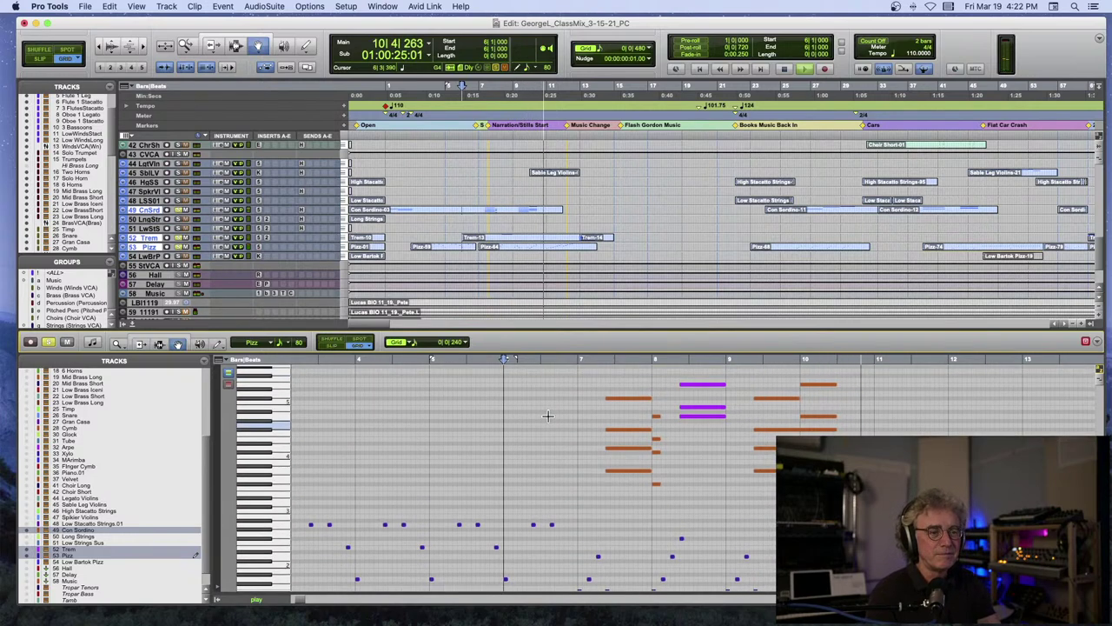
key("space")
scroll(547, 415, "left", 5)
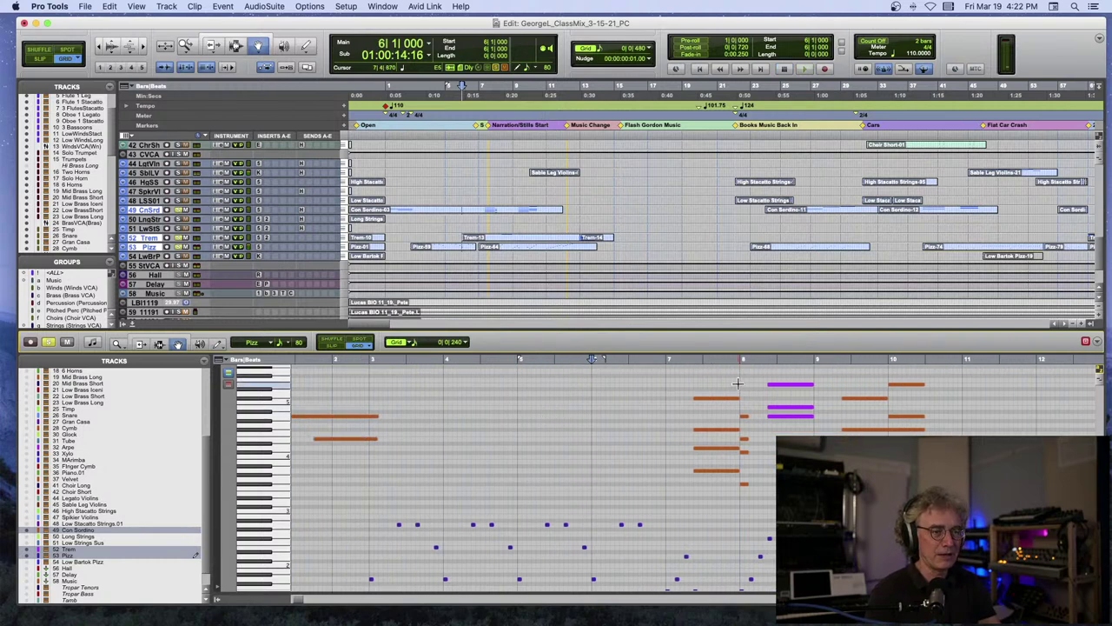
Select the Con Sordino chord in bar 7 and the Trem chord in bar 8, and play the soloed strings from bar 7.
left_click(708, 388)
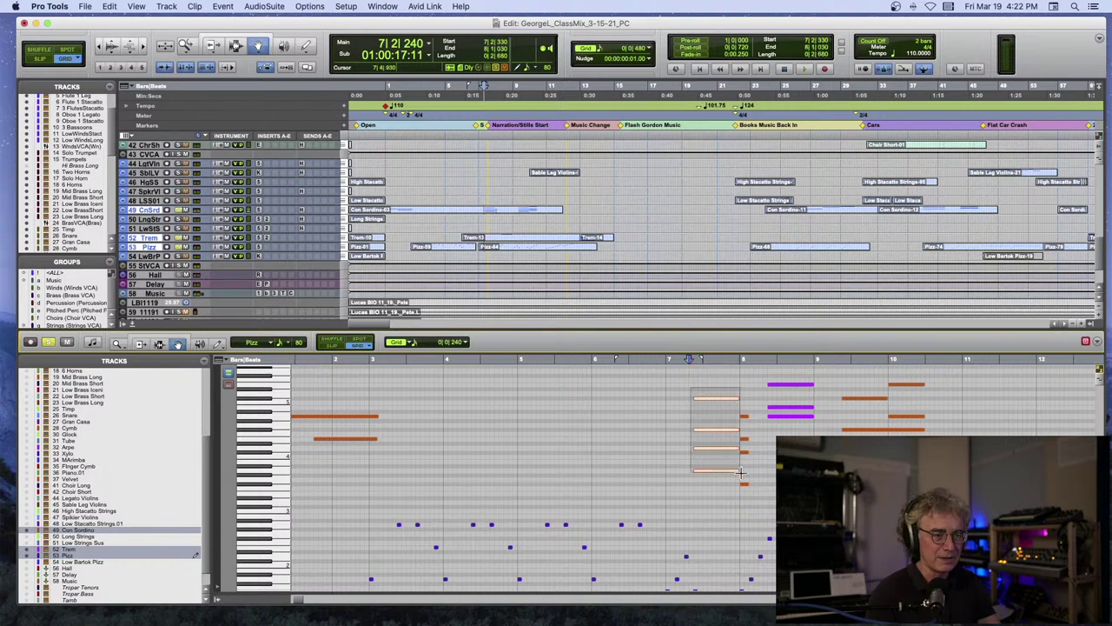
left_click(772, 364)
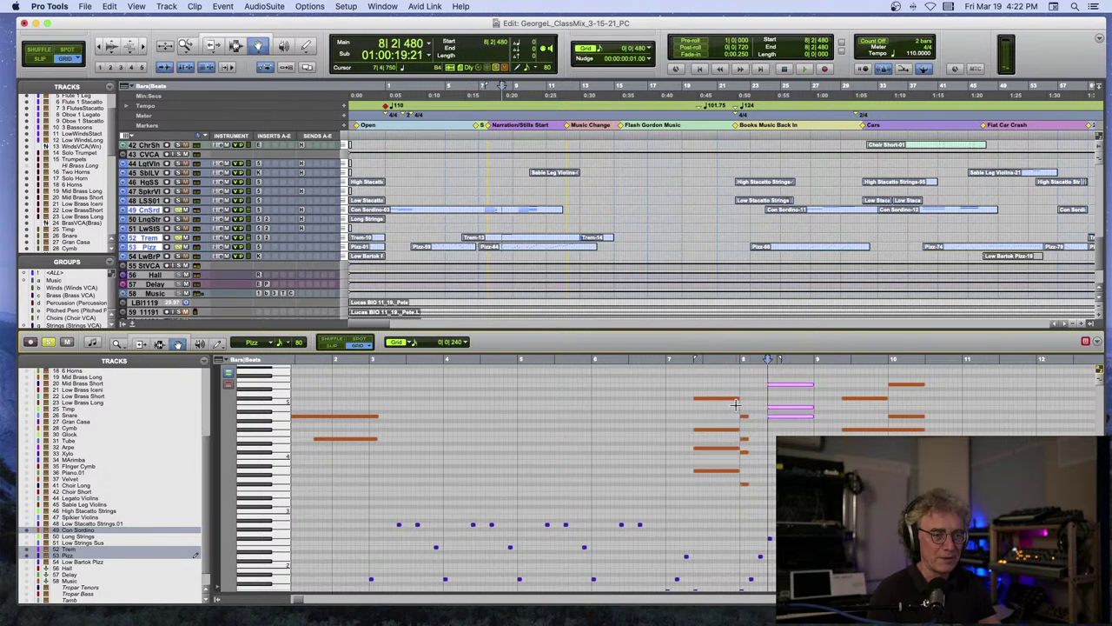
left_click(668, 363)
key("space")
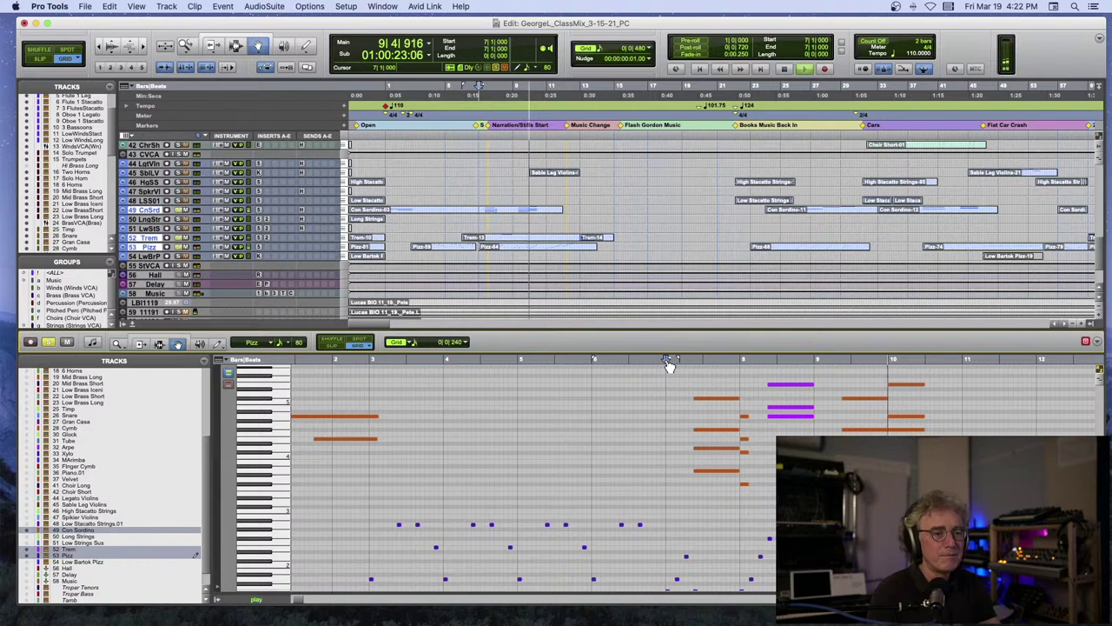
key("space")
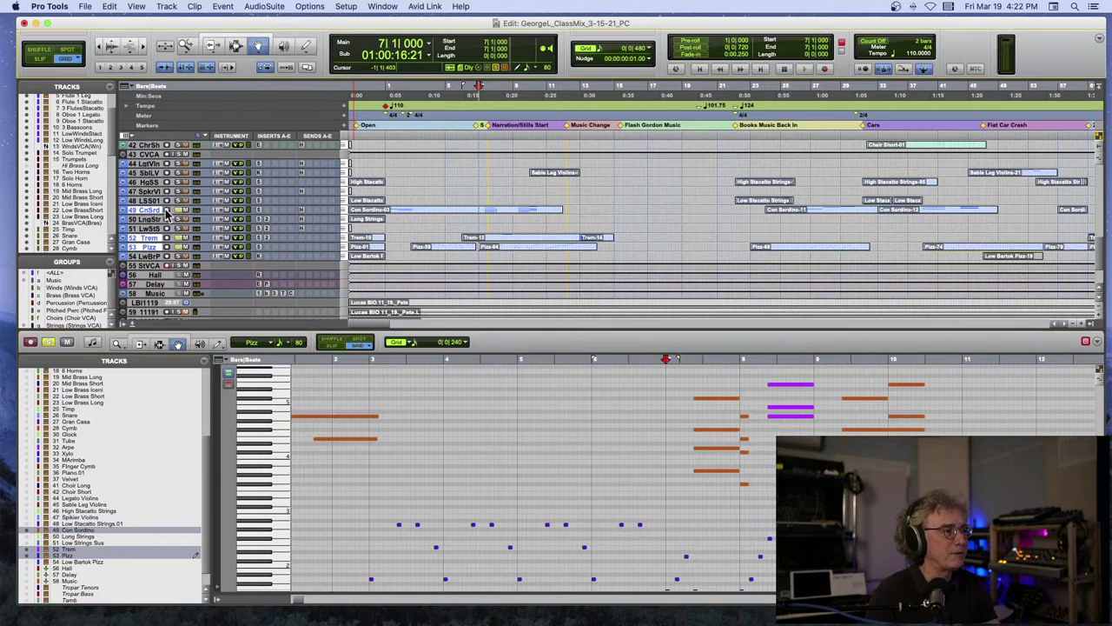
Show only the Con Sordino track in notation view and examine its chords across bars 7 to 10.
scroll(166, 213, "up", 1)
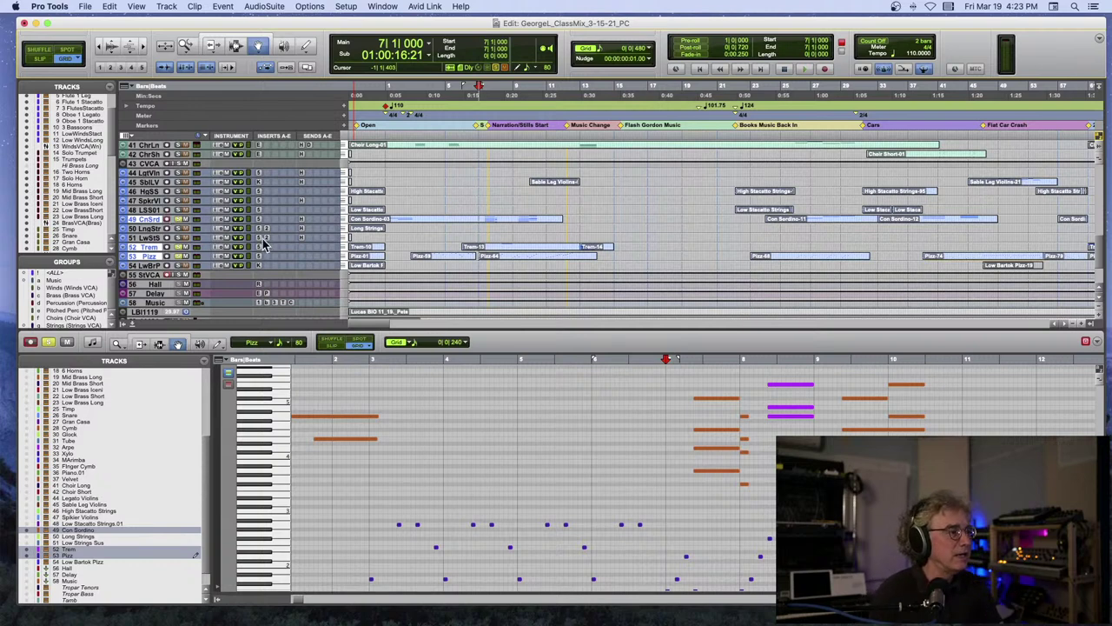
left_click(26, 556)
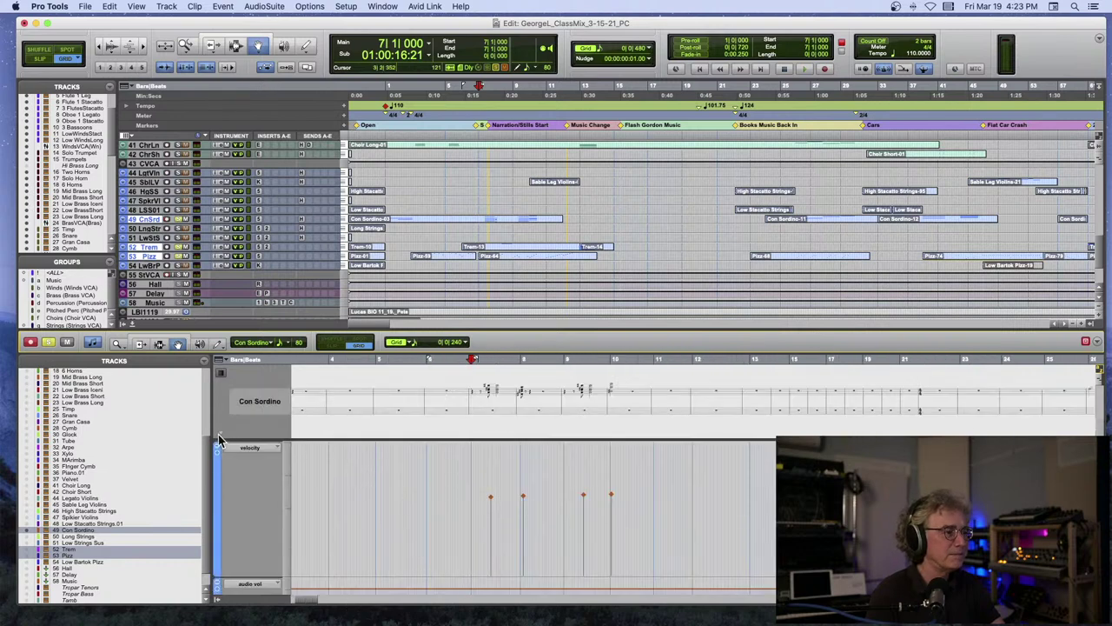
left_click(219, 440)
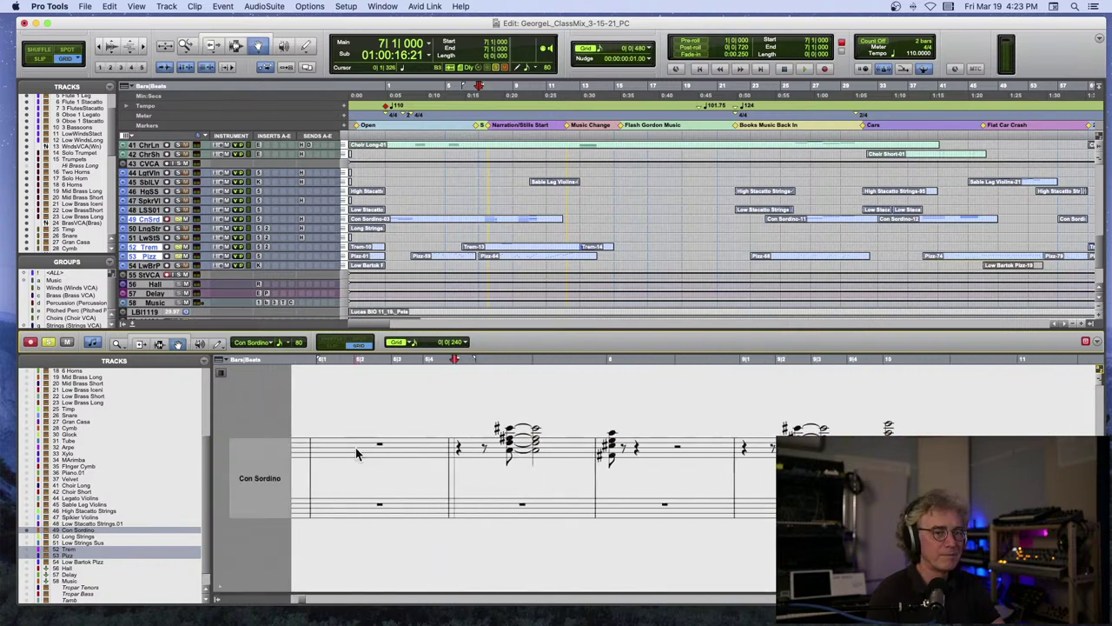
scroll(356, 453, "right", 2)
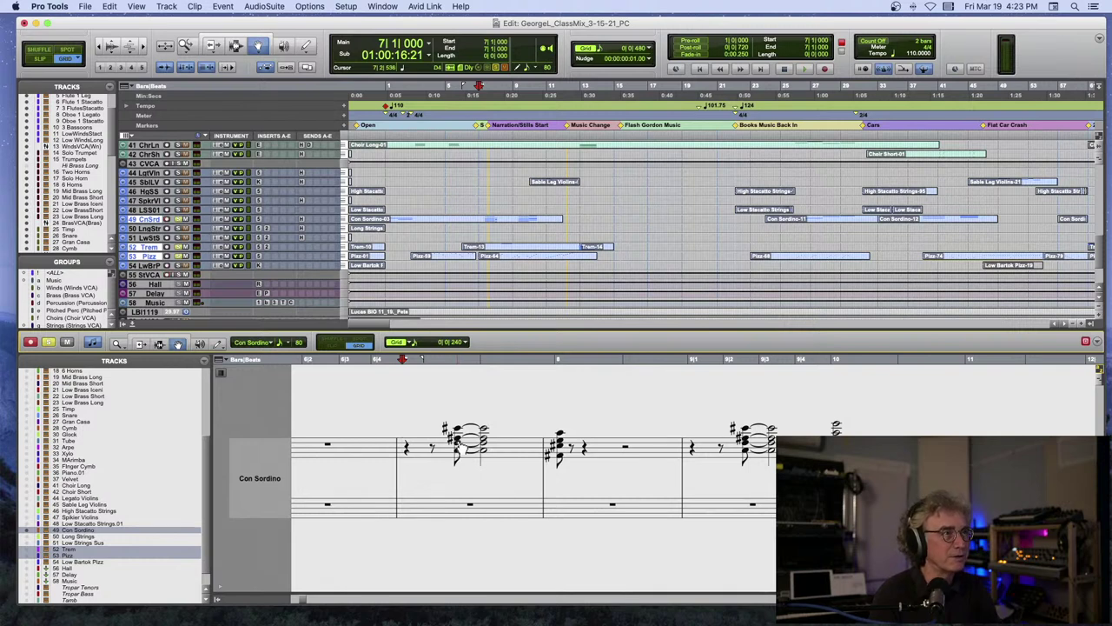
scroll(460, 446, "right", 4)
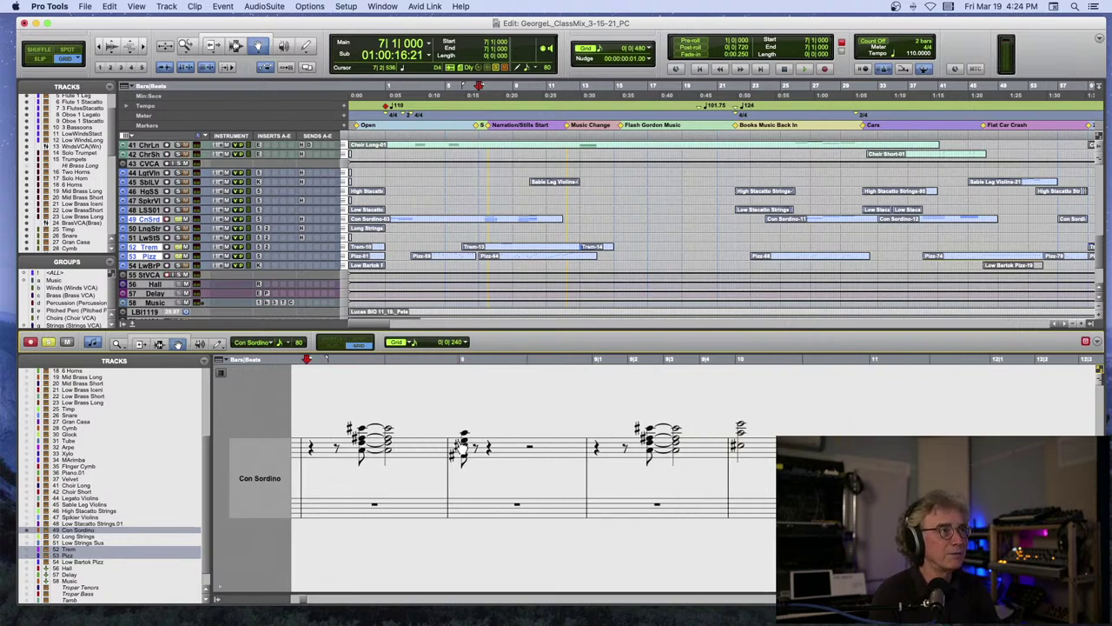
scroll(461, 447, "left", 10)
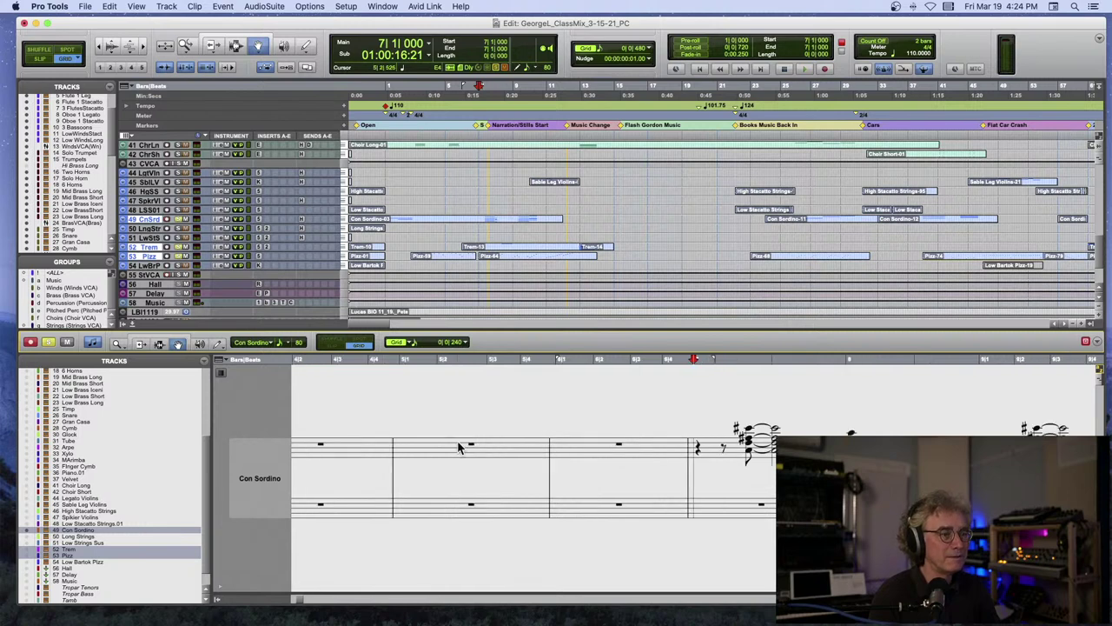
scroll(461, 447, "right", 4)
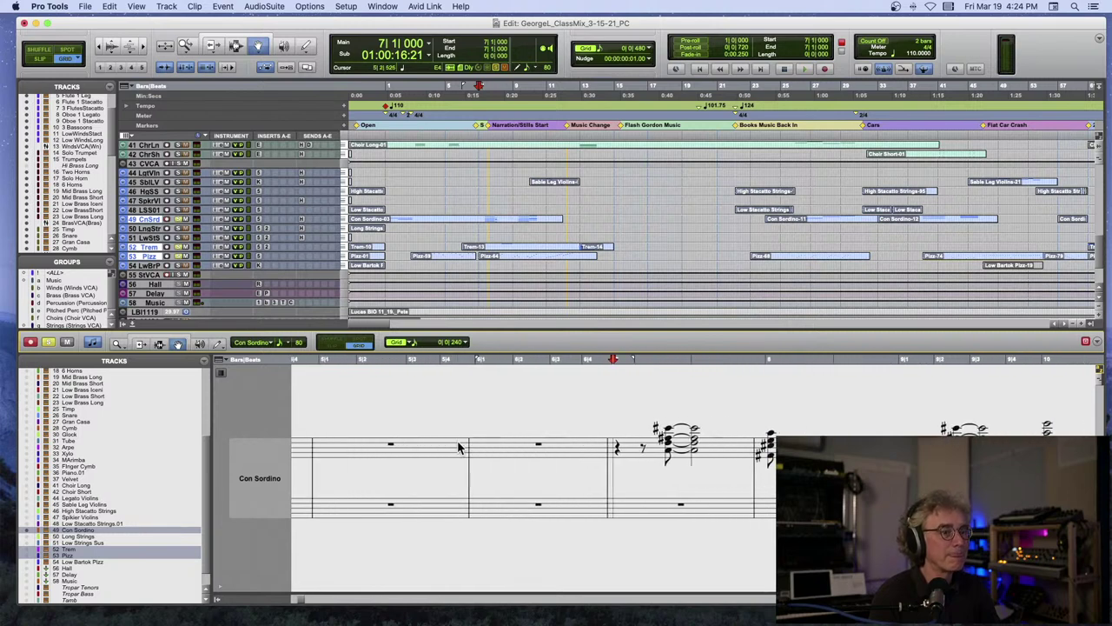
scroll(461, 447, "right", 3)
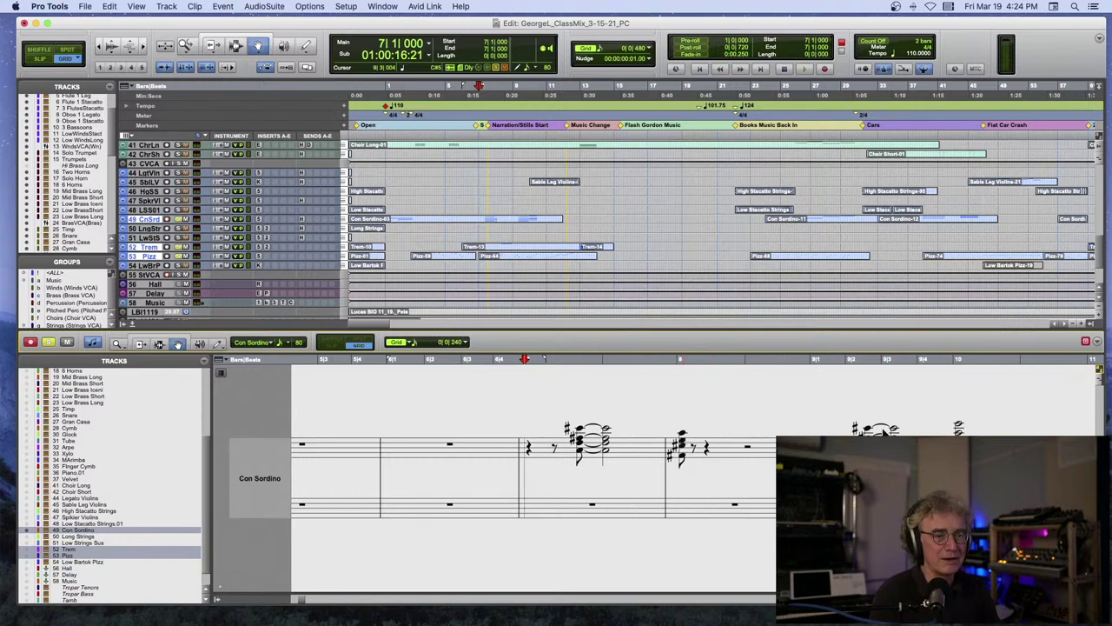
Return to the piano-roll view and play from bar 7 with the strings soloed and again with all solos cleared.
left_click(93, 343)
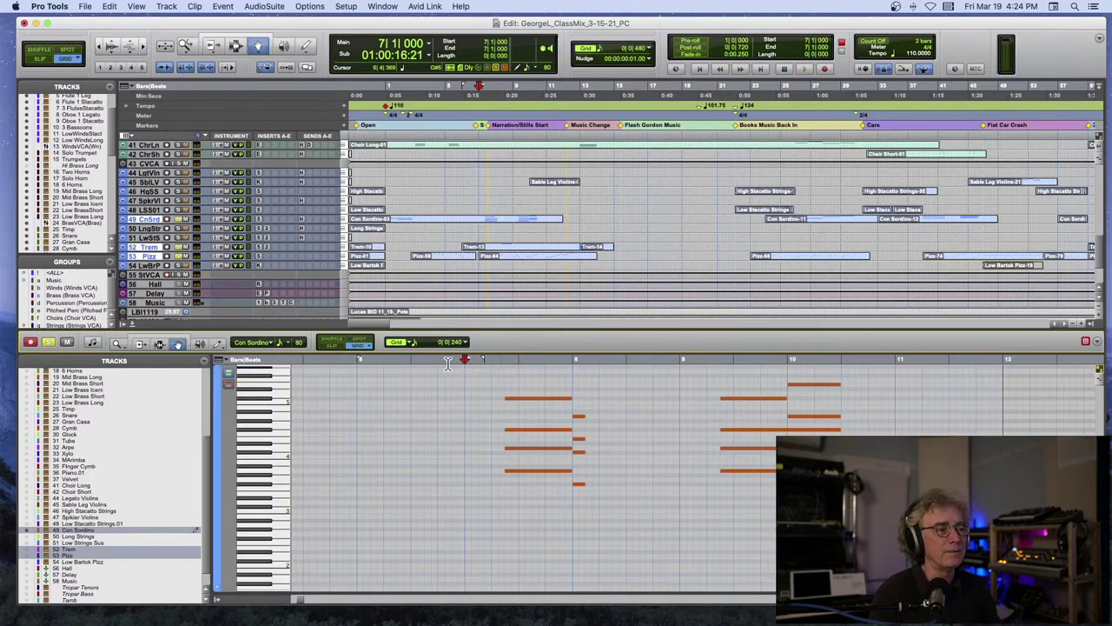
key("space")
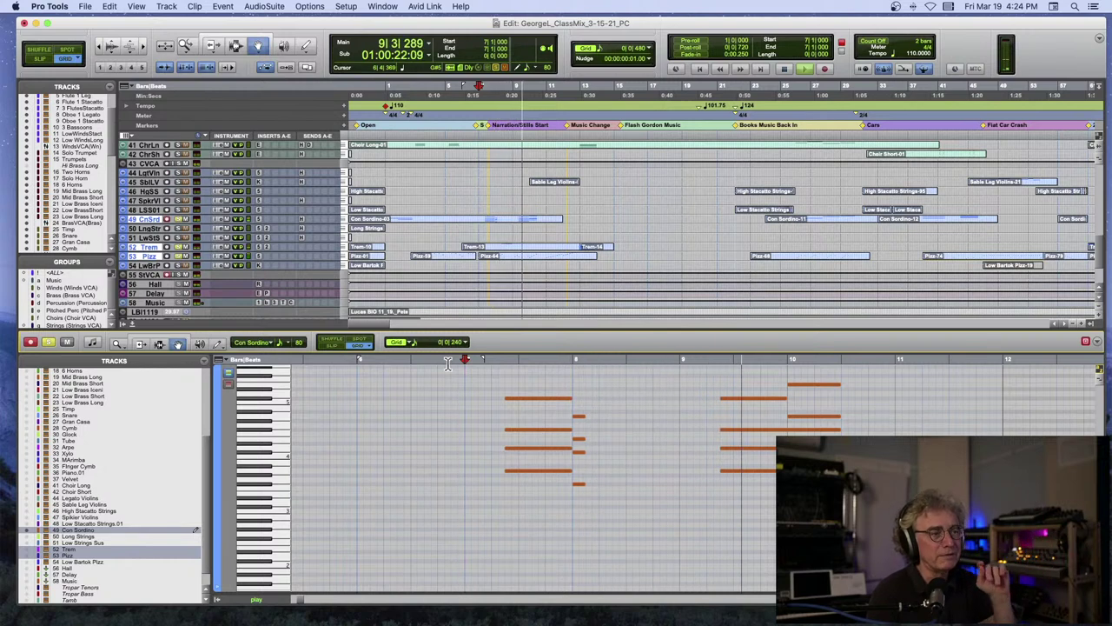
key("space")
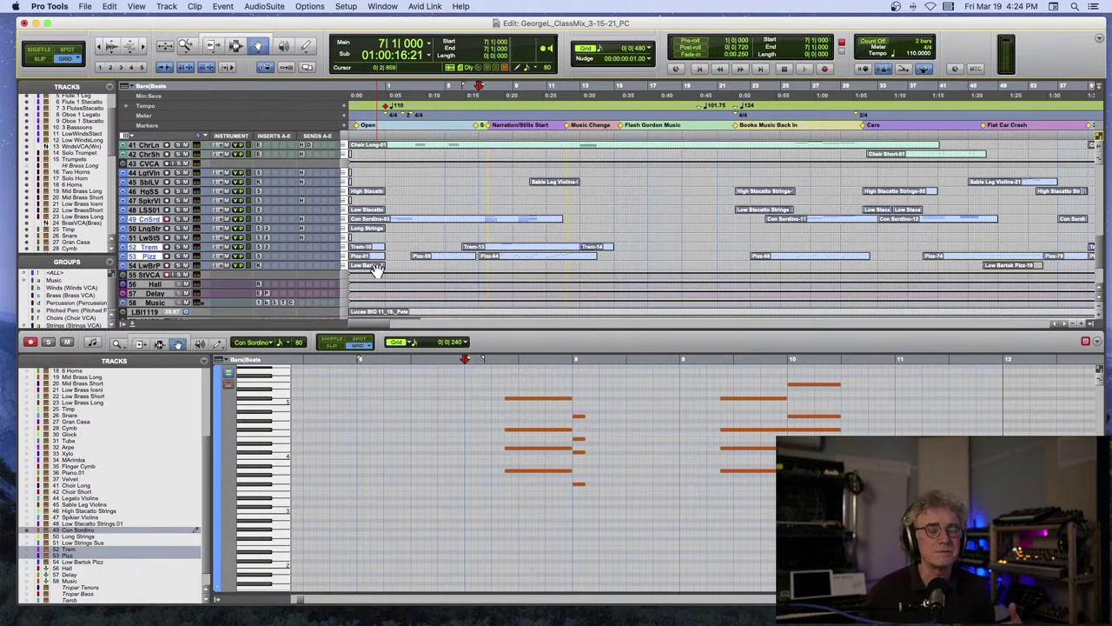
key("space")
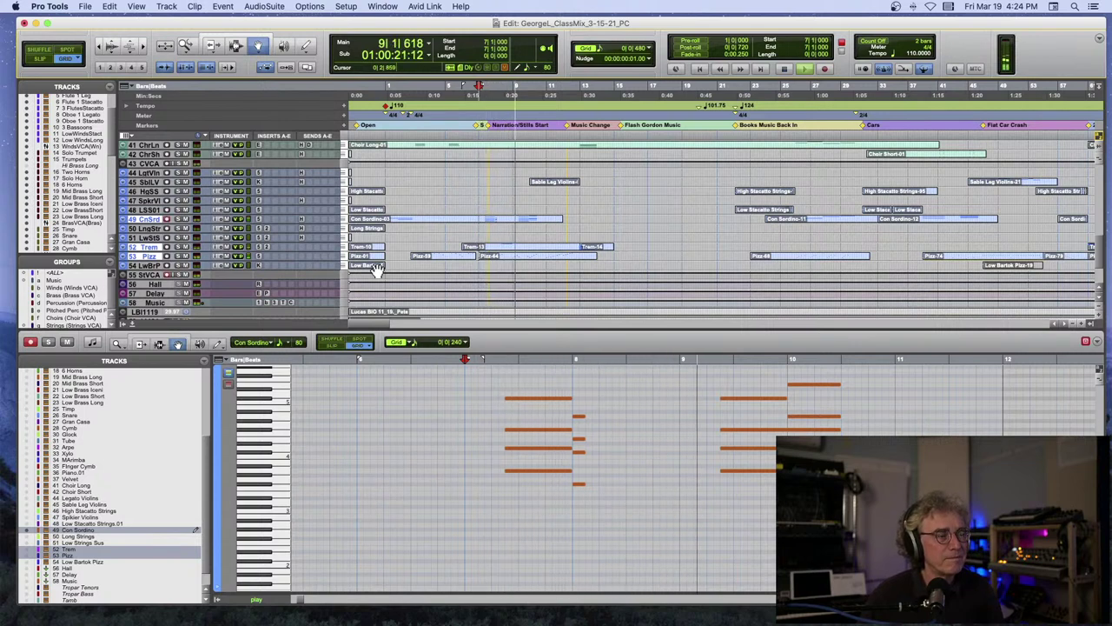
key("space")
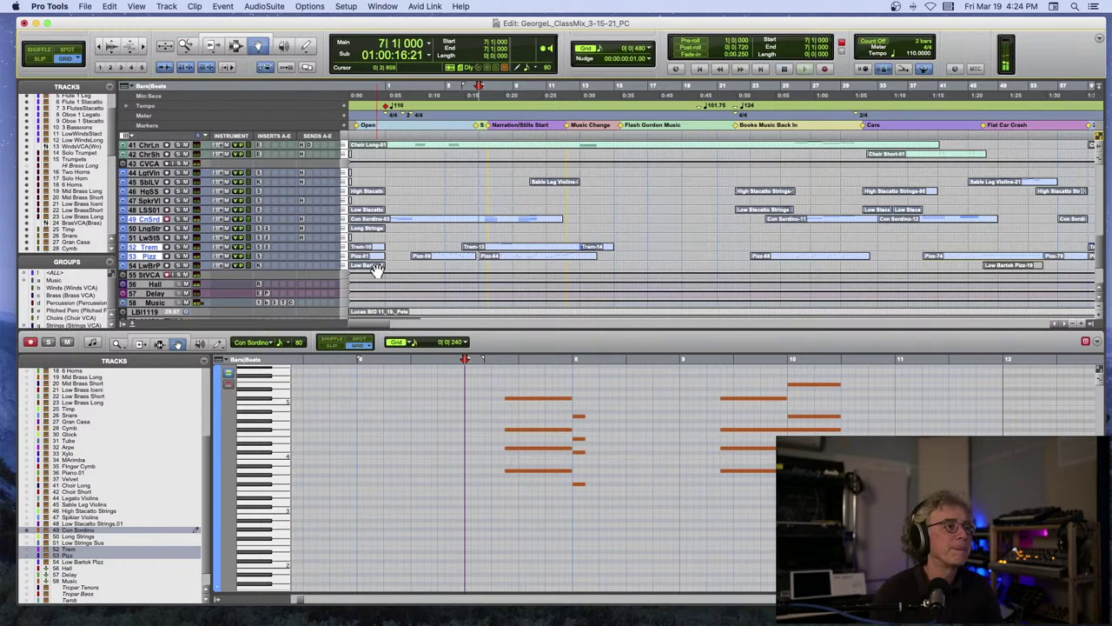
Solo the Tenors A track, play it from 6|4|000 and increase its track height.
scroll(399, 190, "up", 3)
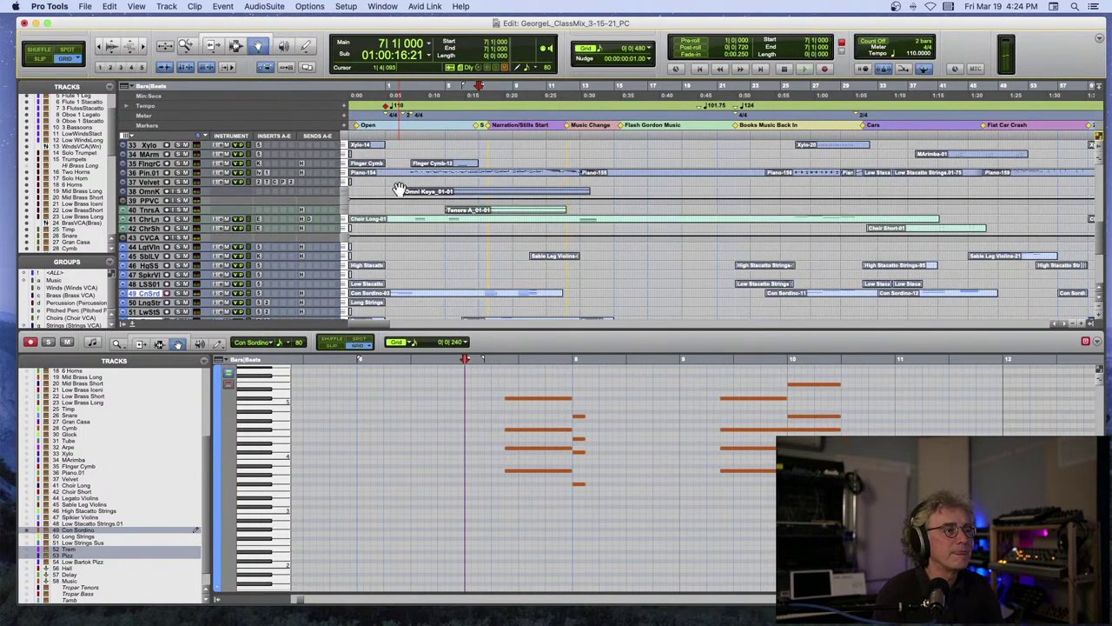
scroll(399, 189, "up", 1)
scroll(399, 190, "right", 2)
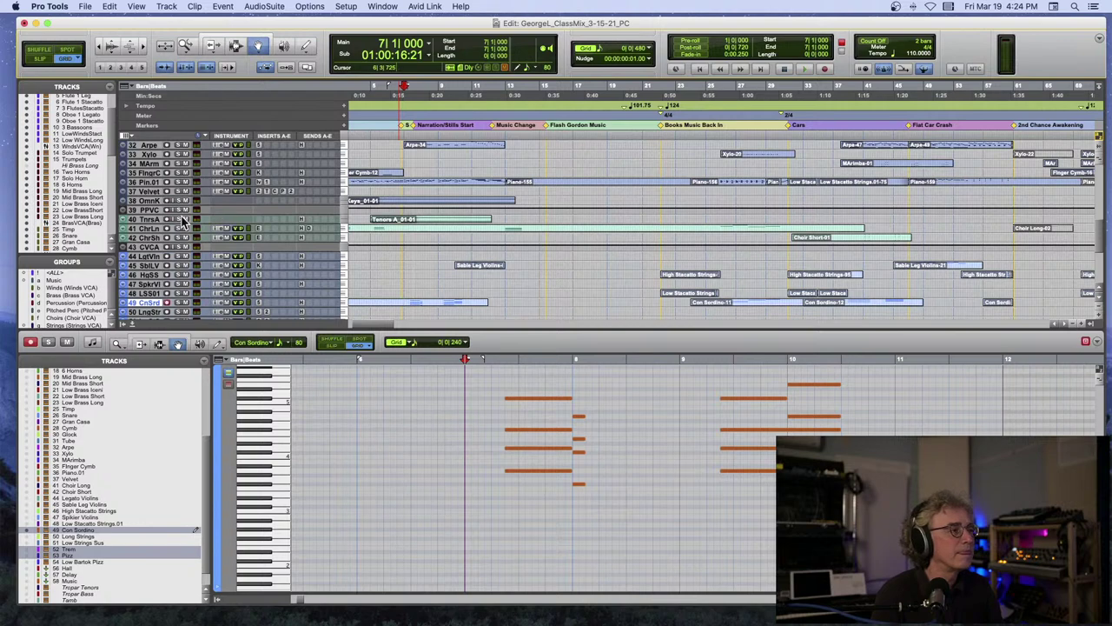
key("space")
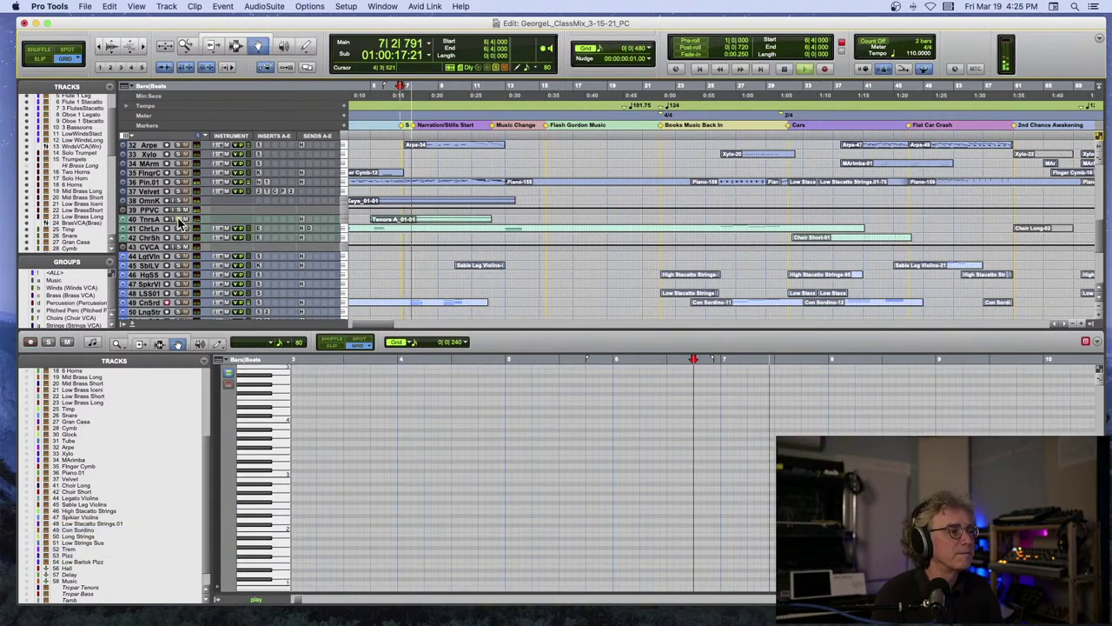
scroll(181, 223, "down", 1)
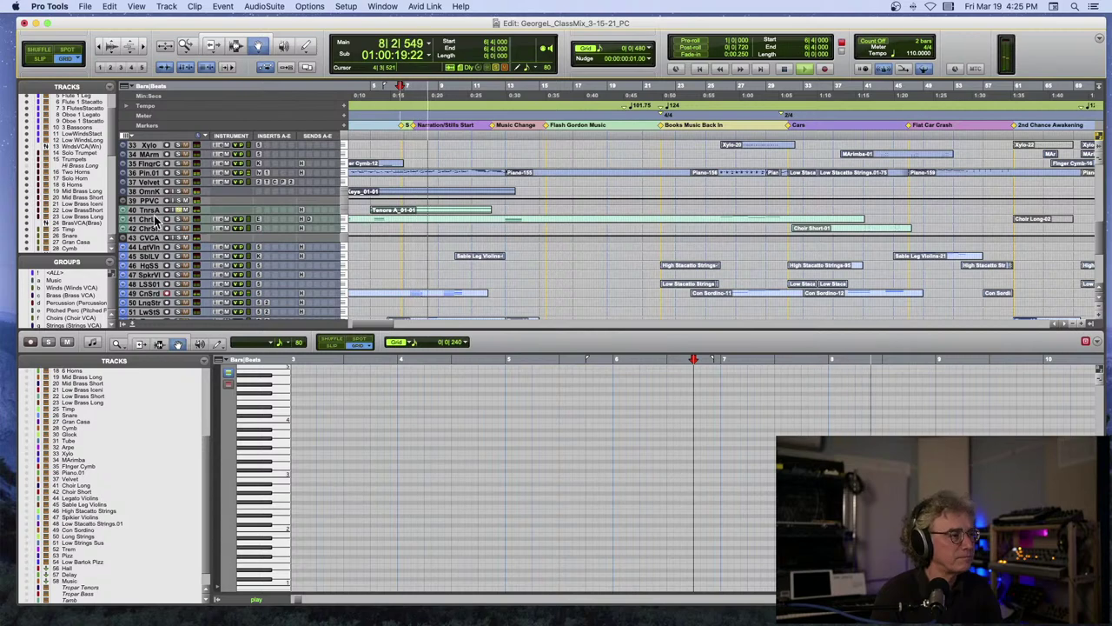
key("ctrl+Up")
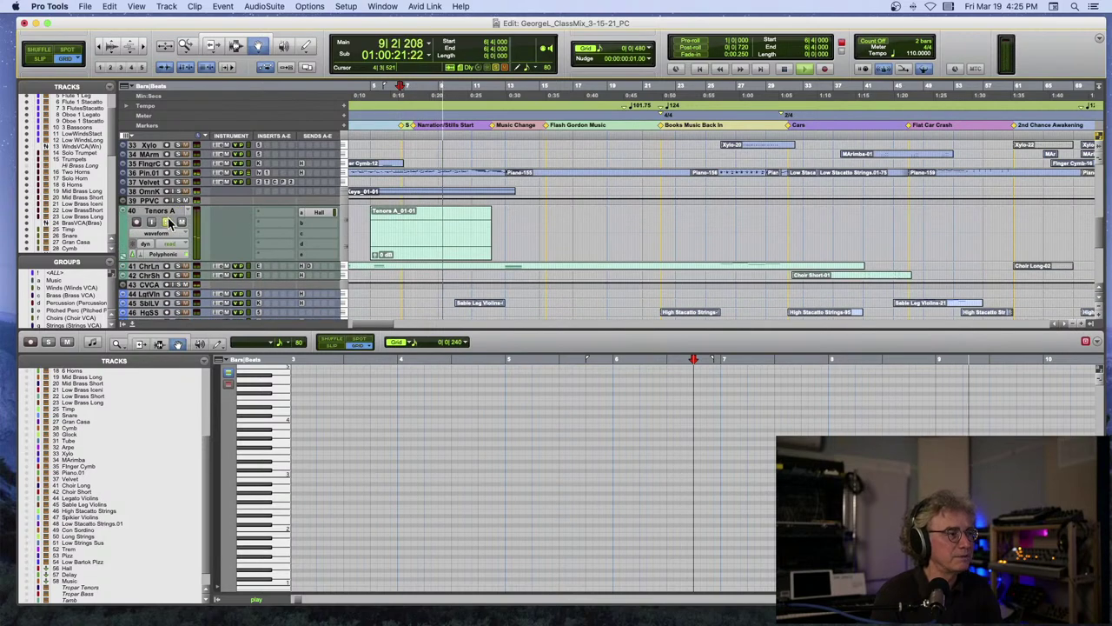
key("space")
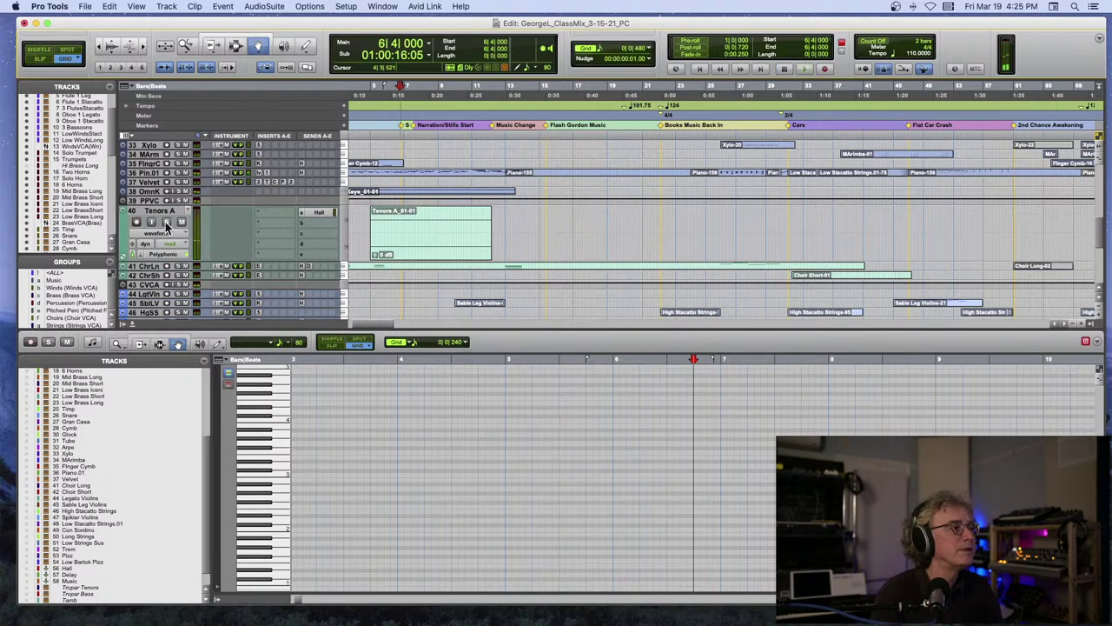
Solo the Con Sordino and Trem tracks together with Tenors A and play the combination from 6|4|000.
scroll(211, 234, "down", 5)
scroll(211, 233, "up", 2)
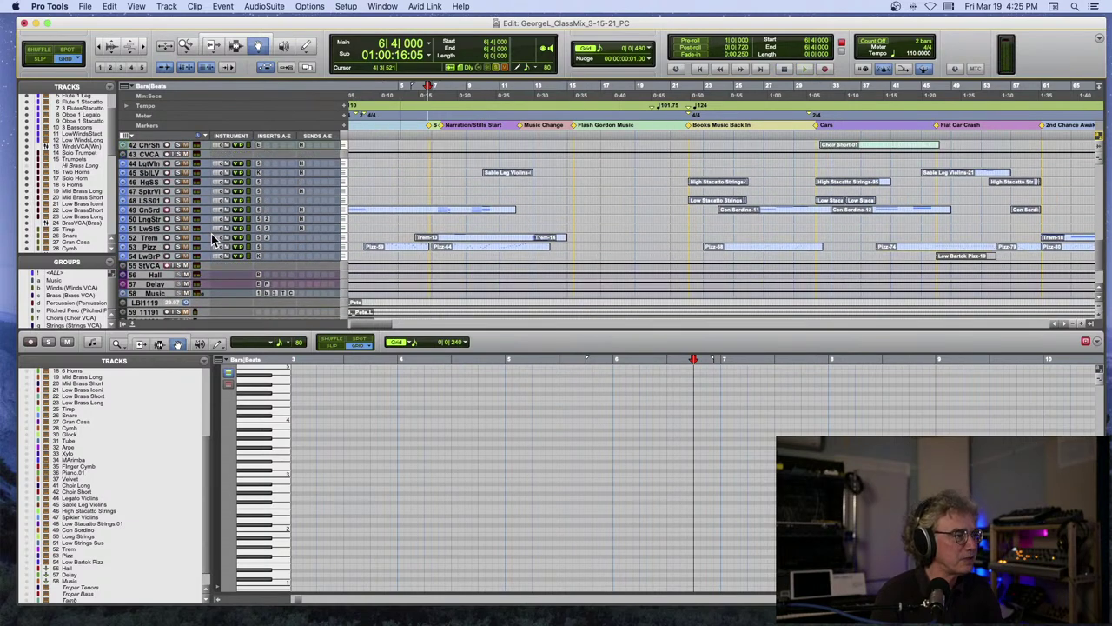
scroll(174, 224, "right", 3)
scroll(180, 218, "right", 2)
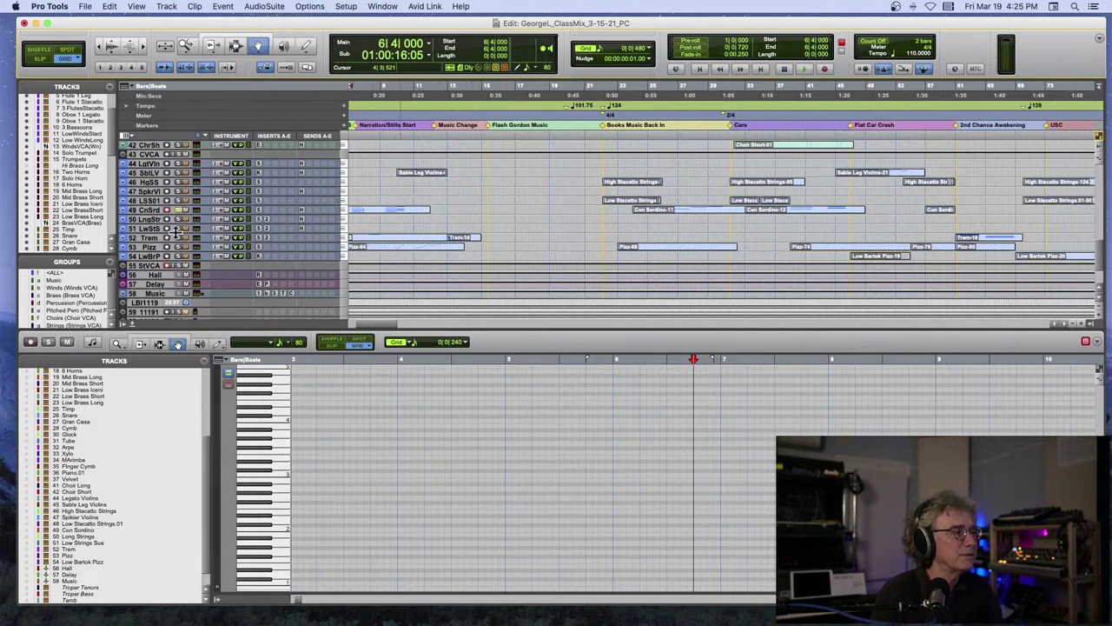
key("space")
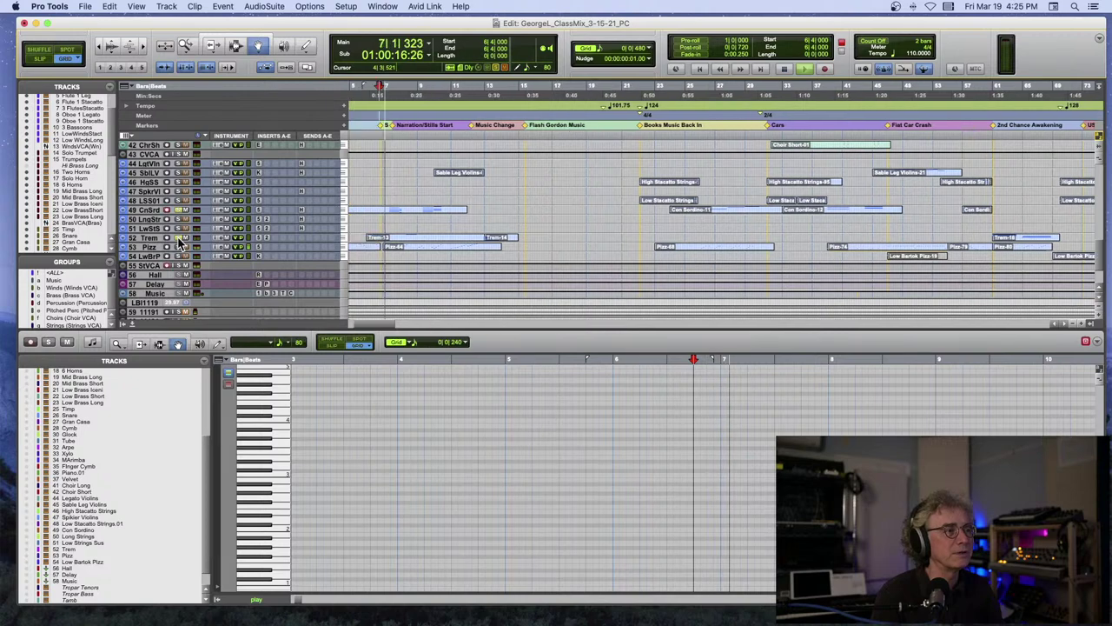
scroll(177, 242, "up", 2)
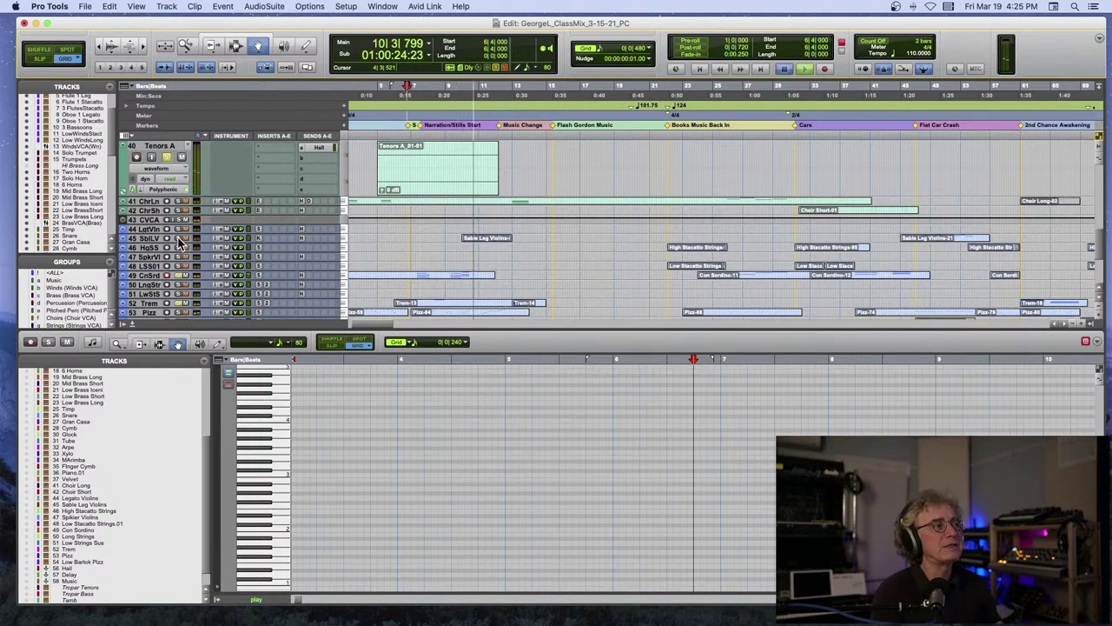
key("space")
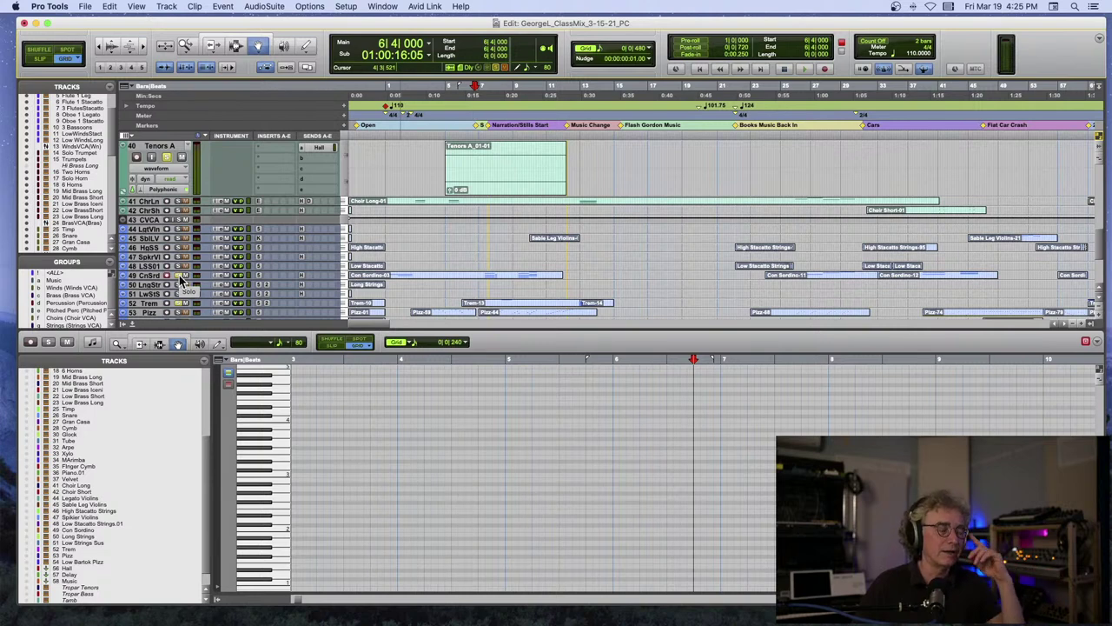
key("space")
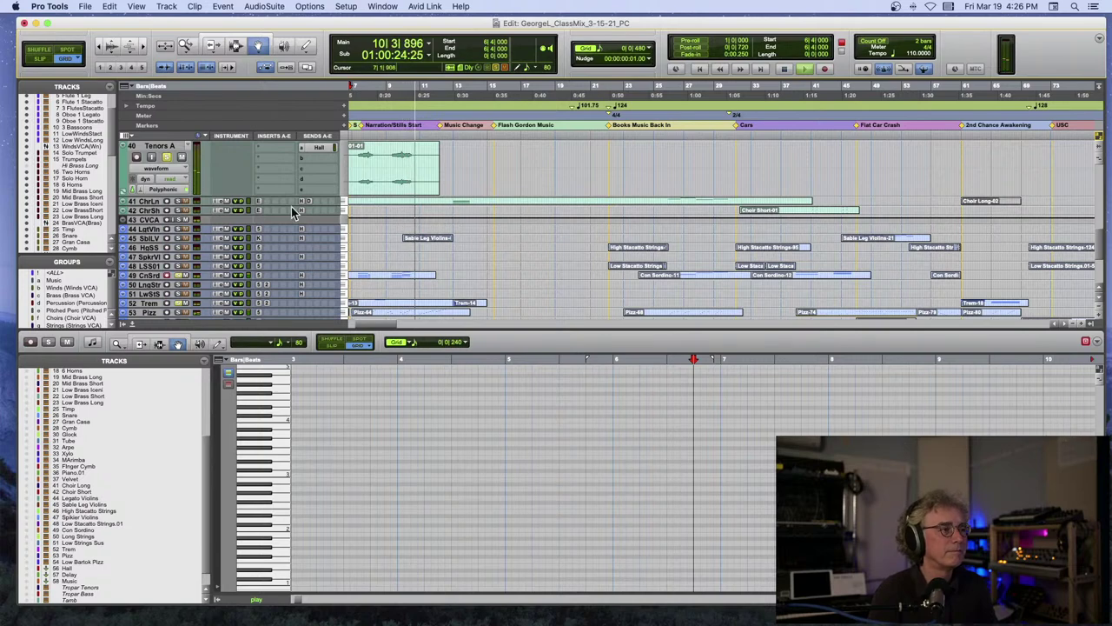
key("space")
Play all tracks from the start of bar 9 and increase the height of the Solo Horn track.
scroll(404, 219, "up", 5)
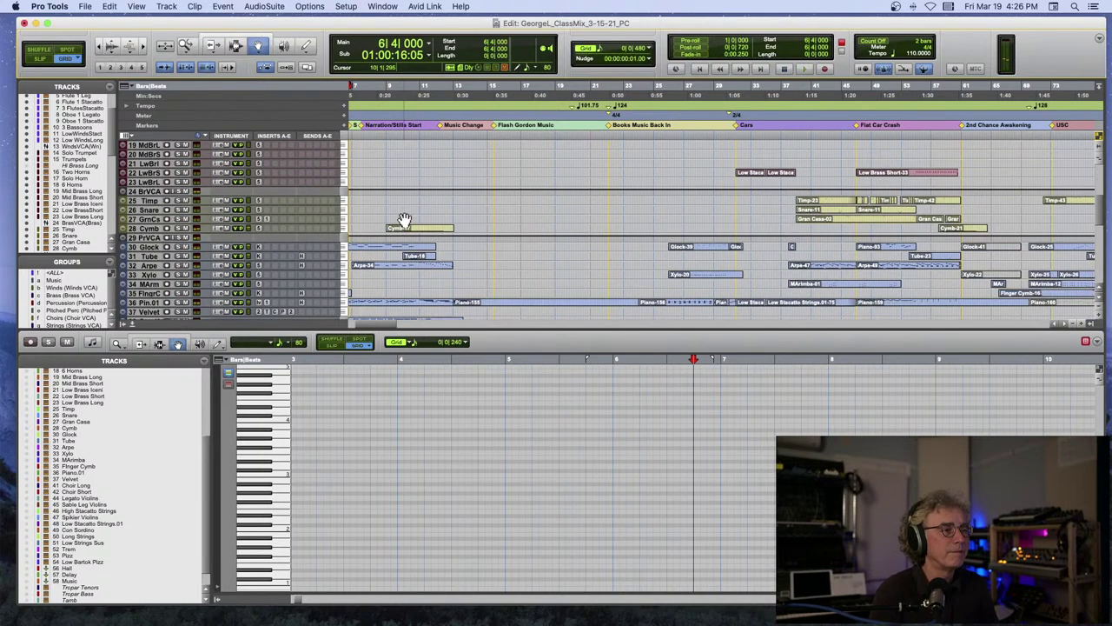
scroll(418, 234, "up", 4)
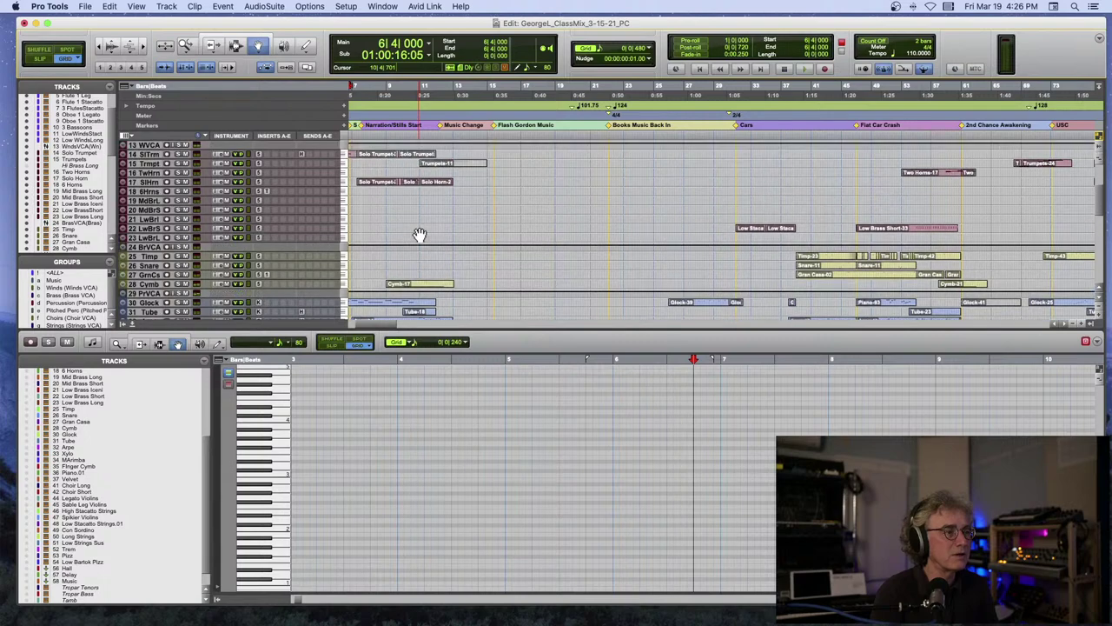
left_click(385, 117)
key("space")
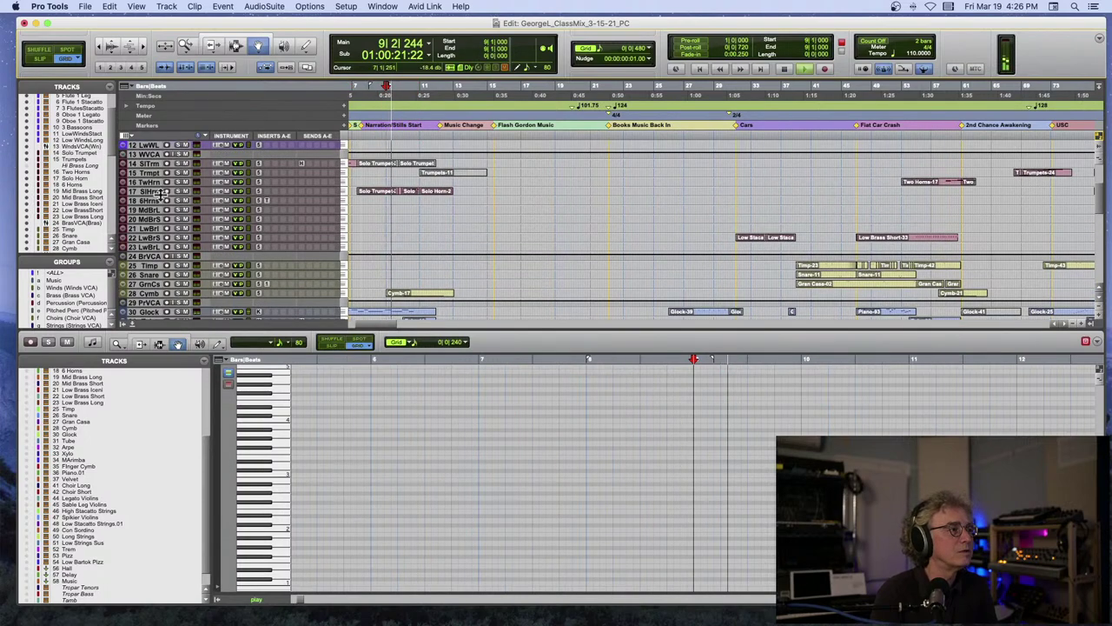
left_click(158, 193)
key("ctrl+Down")
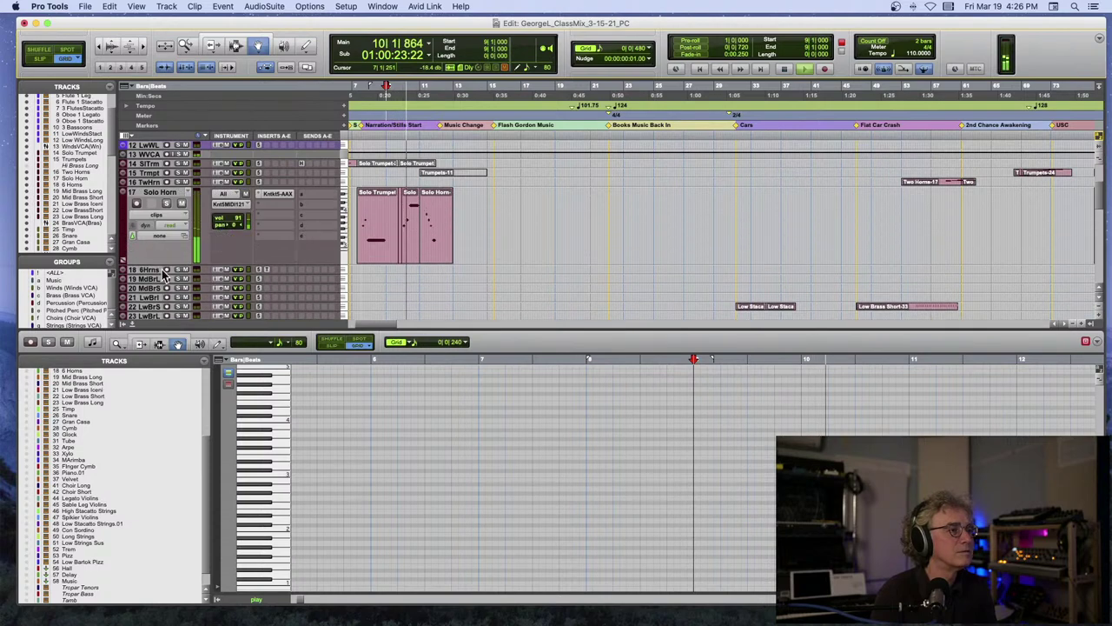
Consolidate the Solo Horn clips from 7|2|240 to 13|1|000 into a single clip.
left_click(380, 233)
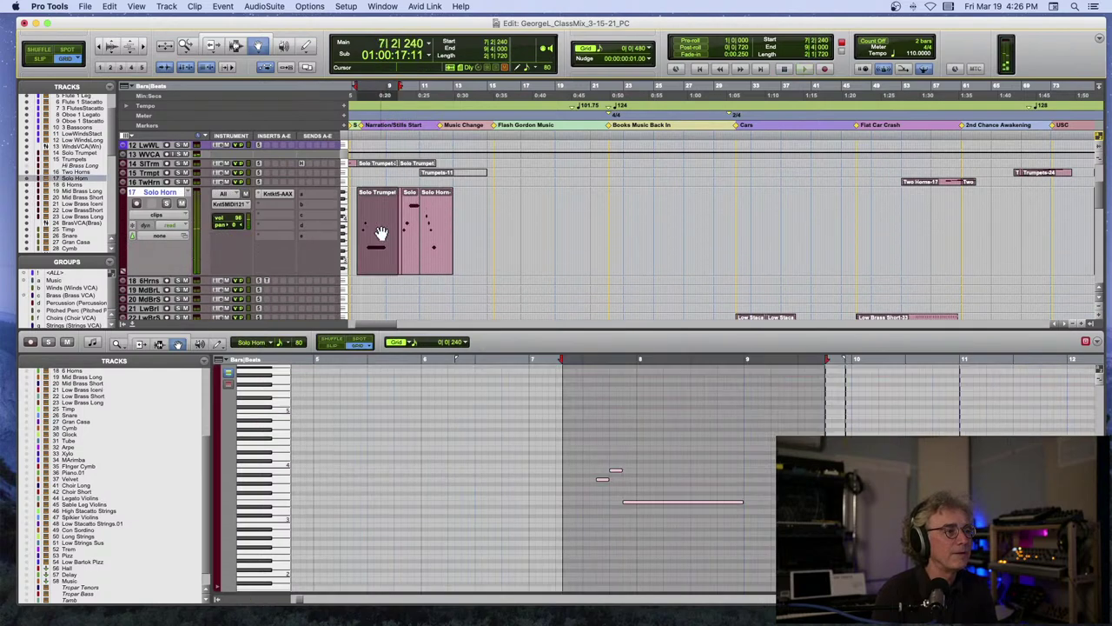
left_click(435, 229, "shift")
key("alt+shift+3")
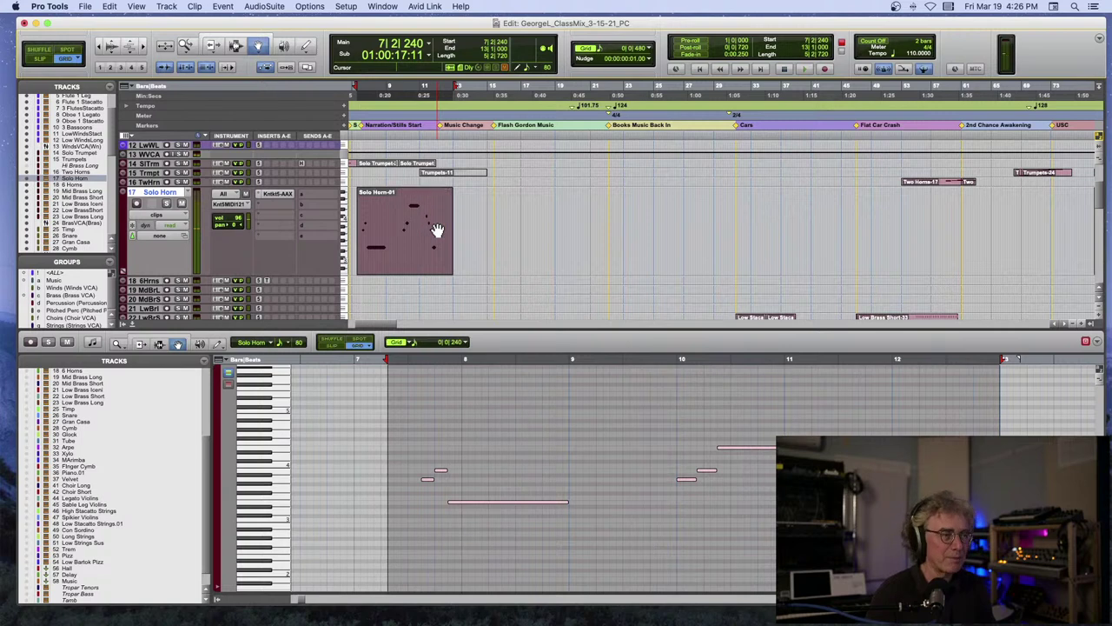
Solo the Solo Horn track along with the Solo Trumpet and play the combination from 4|3|480.
scroll(408, 222, "left", 5)
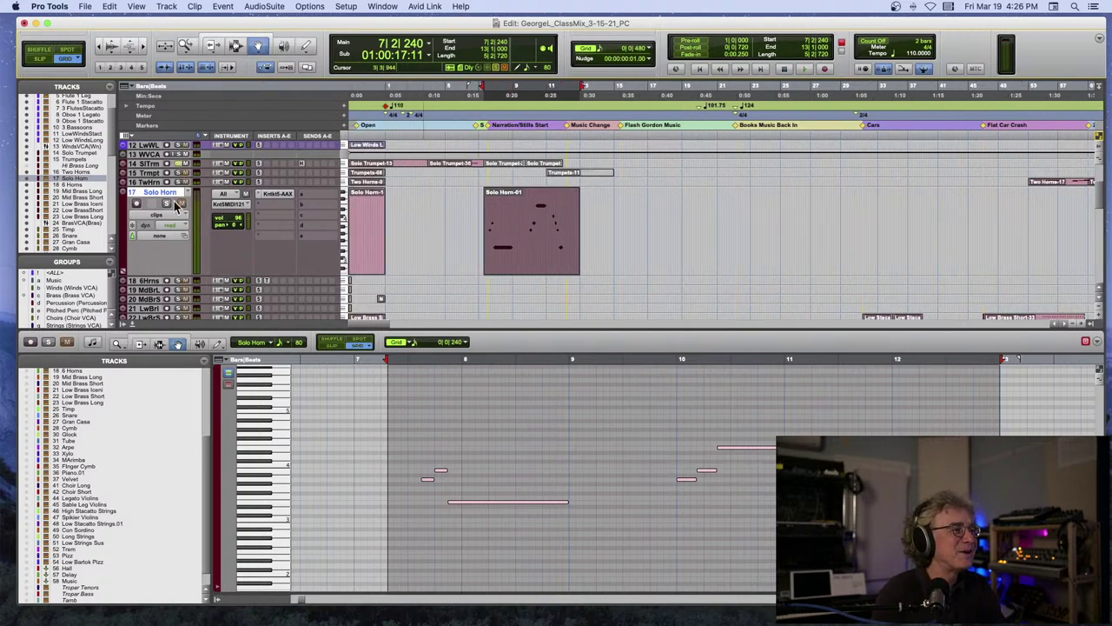
left_click(439, 125)
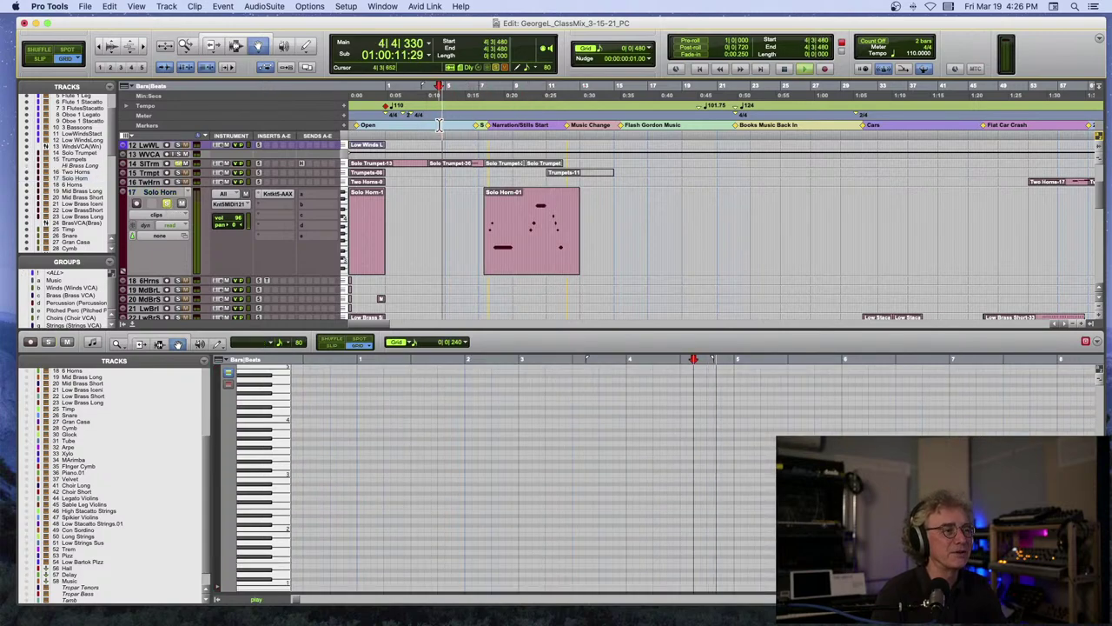
scroll(382, 182, "up", 3)
scroll(376, 182, "up", 3)
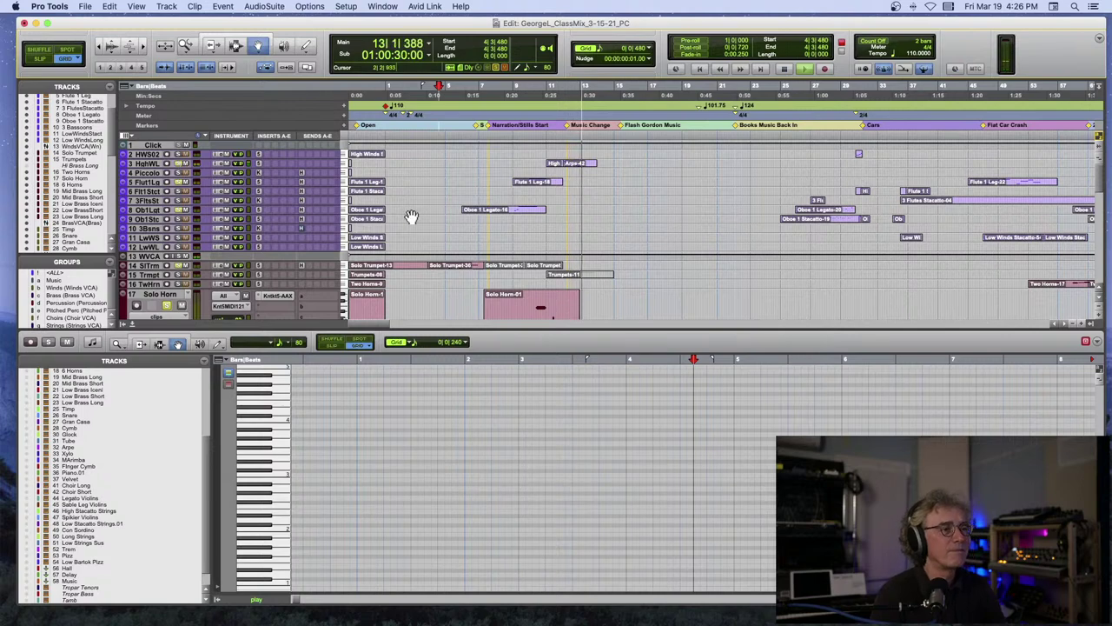
key("space")
Show the High Winds Leg, 3 Flutes Stacatto, Oboe 1 Legato and Solo Trumpet notes alongside the Solo Horn clip in the MIDI editor.
scroll(529, 209, "right", 1)
scroll(529, 208, "down", 1)
scroll(529, 212, "down", 3)
scroll(529, 211, "right", 2)
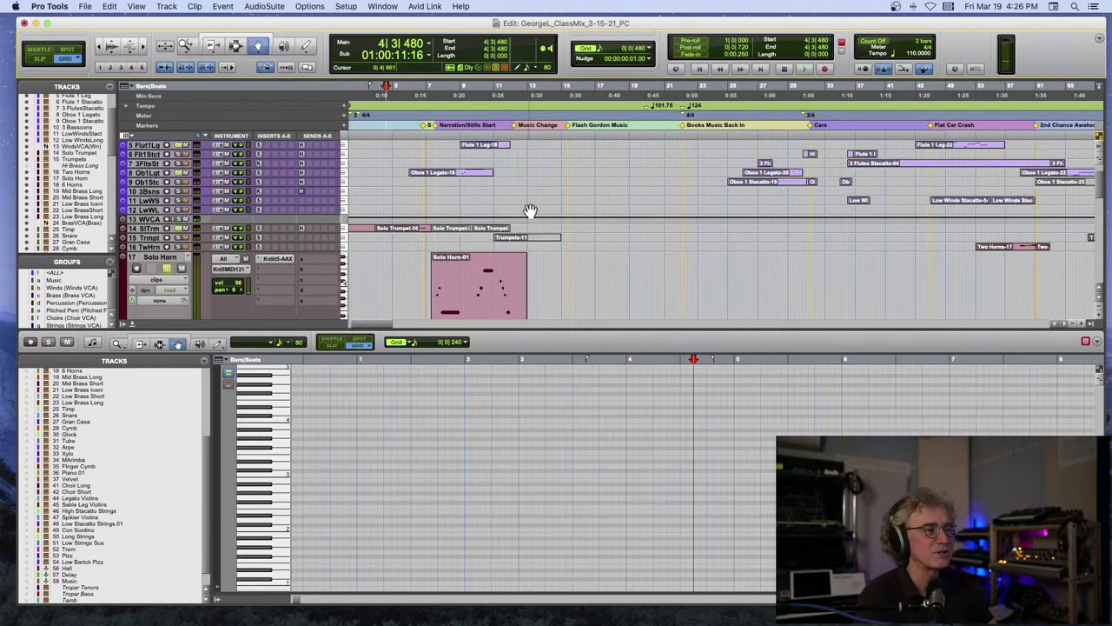
left_click(462, 279)
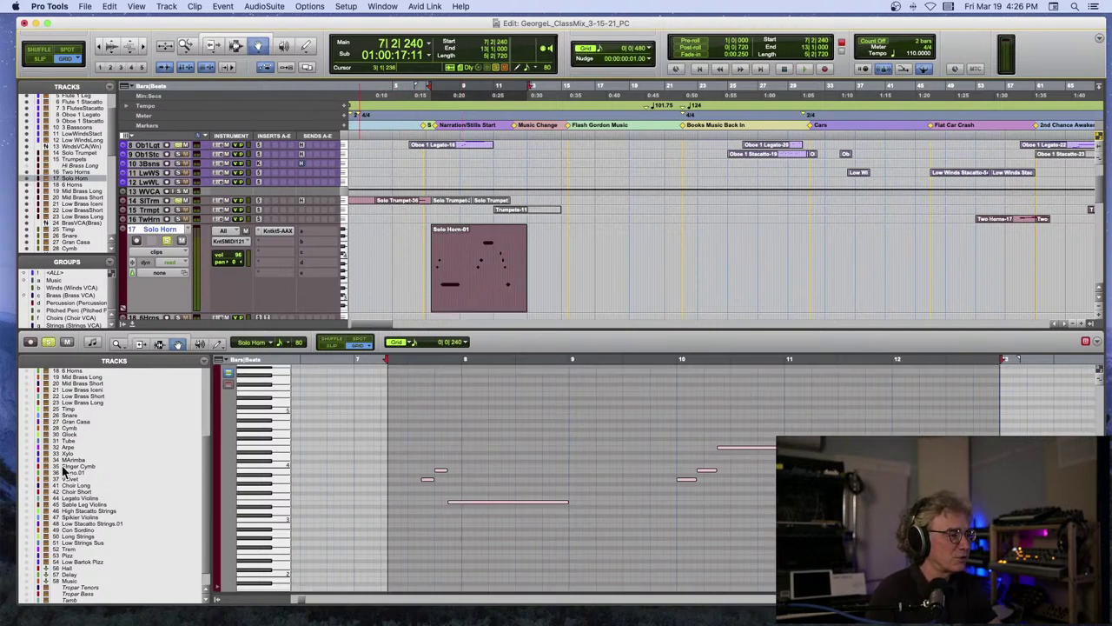
scroll(64, 472, "up", 3)
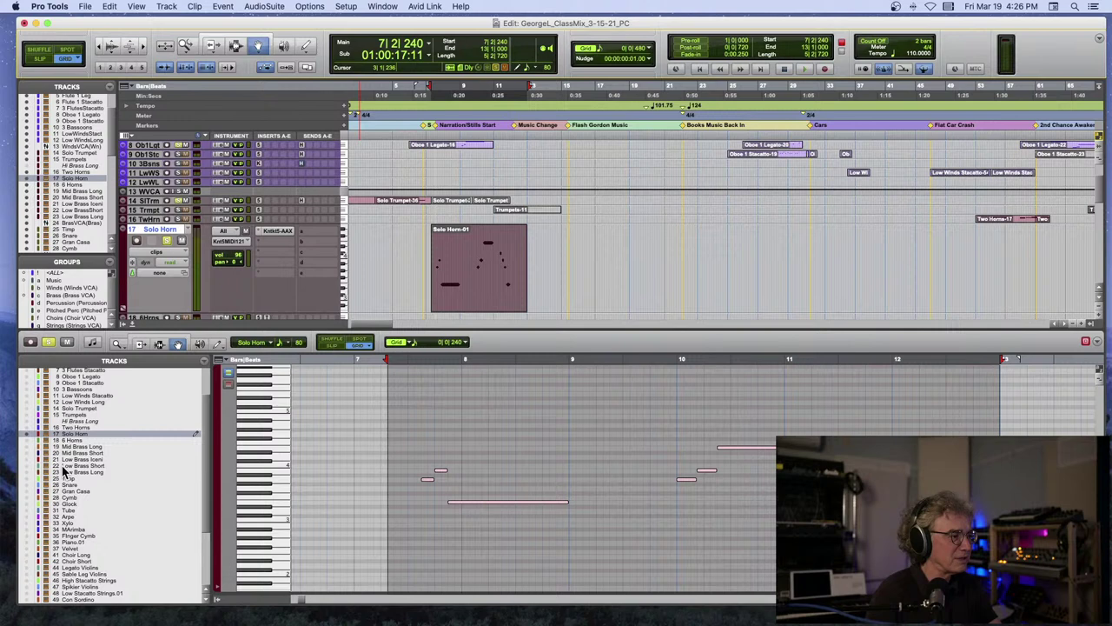
left_click(31, 411)
scroll(52, 413, "up", 2)
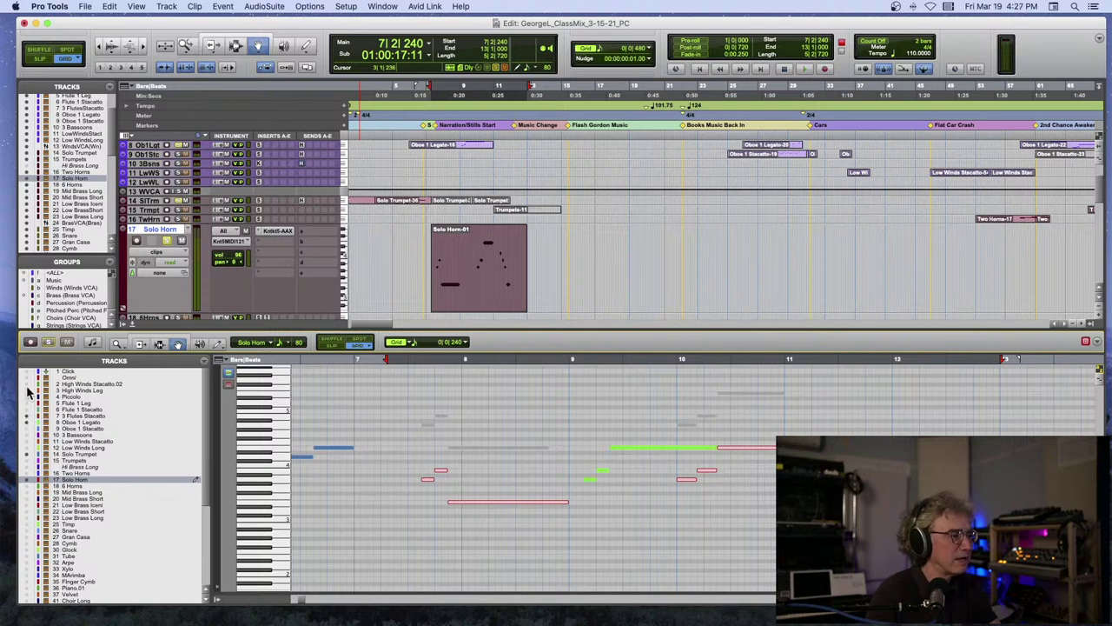
Solo the tracks displayed in the MIDI editor and play their parts from 5|1|000.
scroll(406, 408, "left", 10)
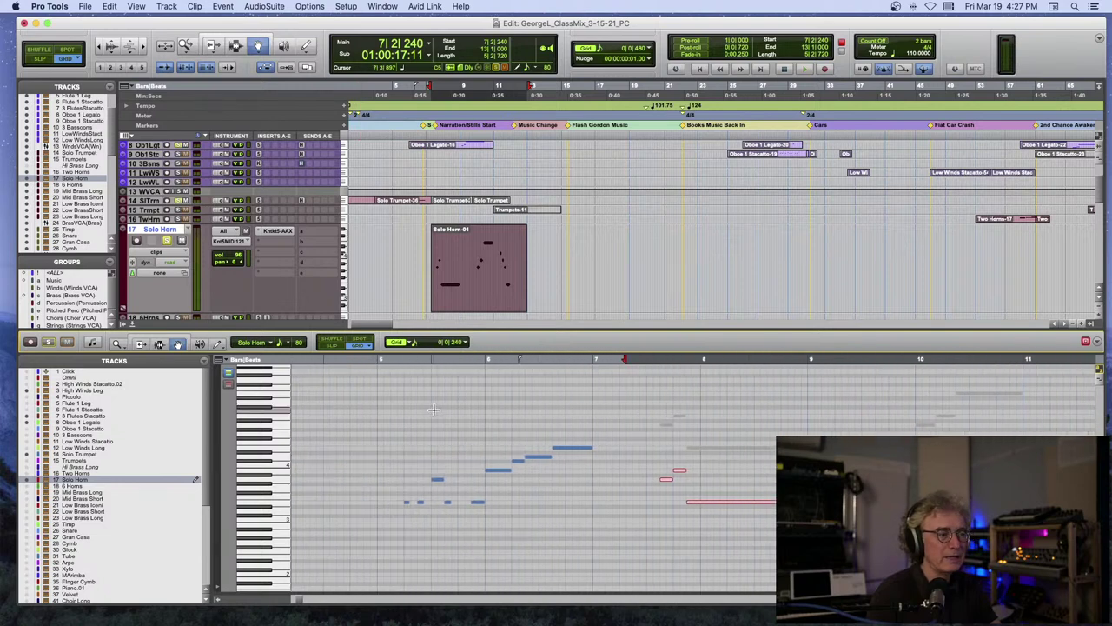
left_click(47, 342)
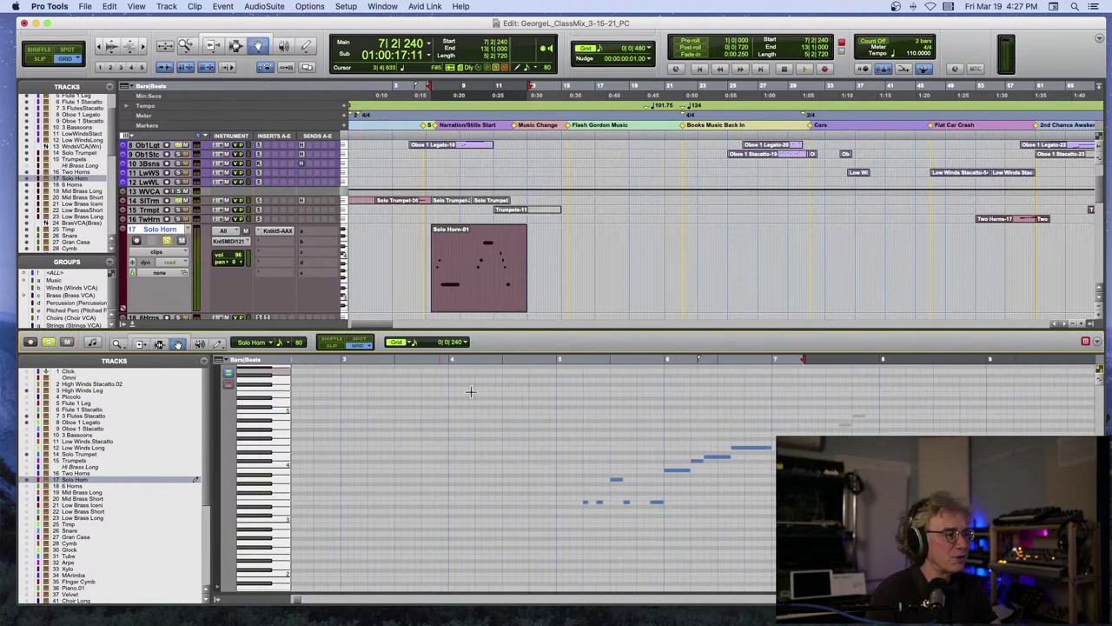
left_click(556, 359)
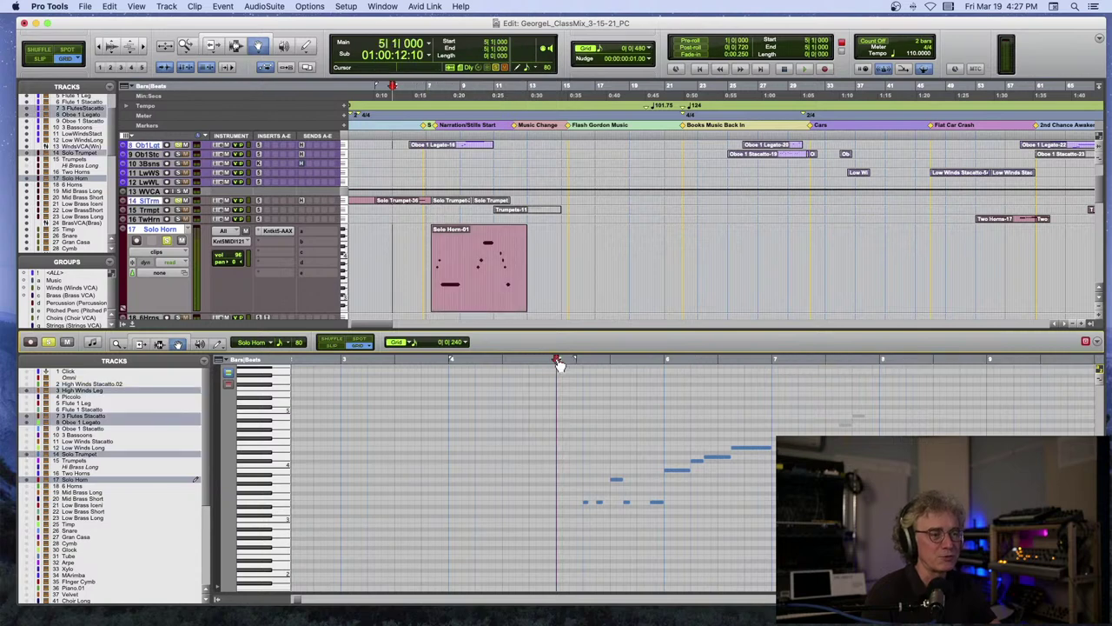
key("space")
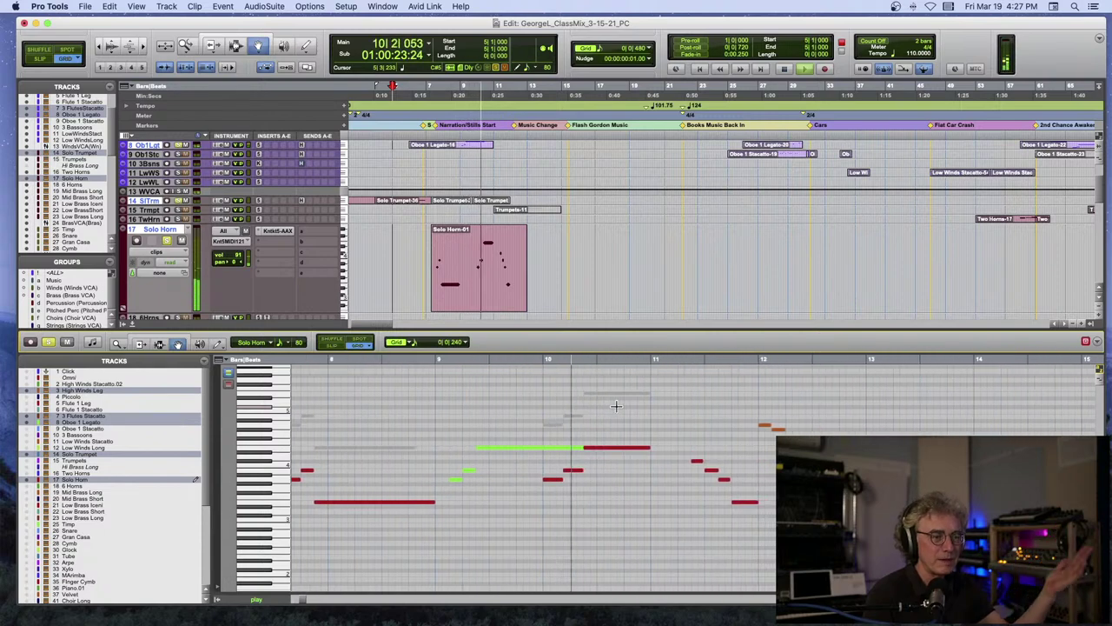
scroll(617, 404, "up", 2)
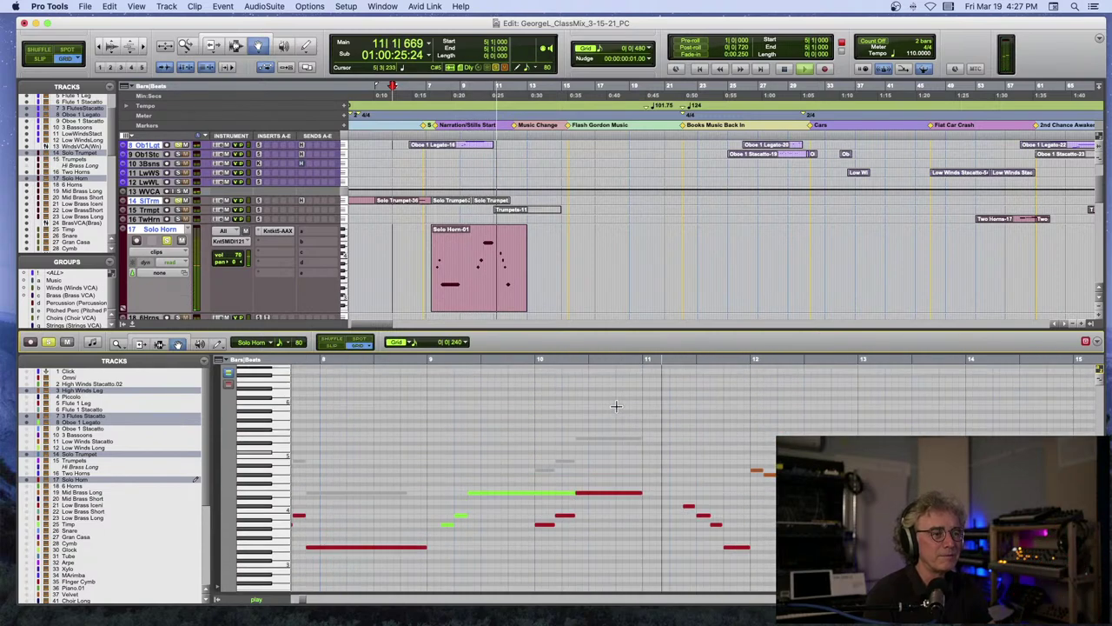
key("space")
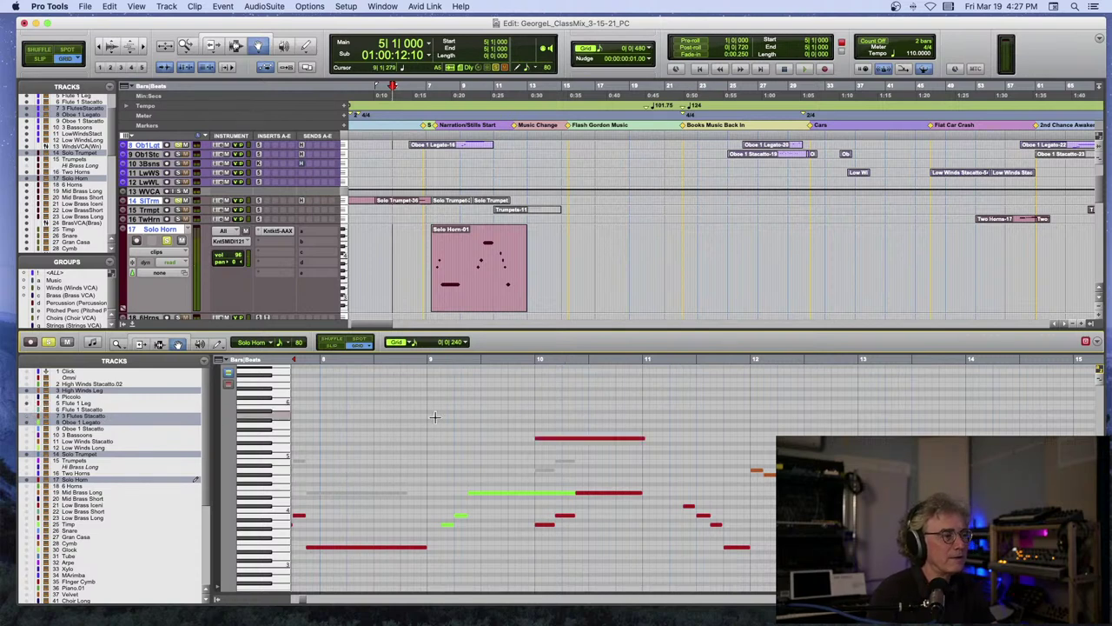
Select the long Flute 1 Leg note at 10|1|000 and play the combined melody parts from 8|4|720.
left_click(591, 445)
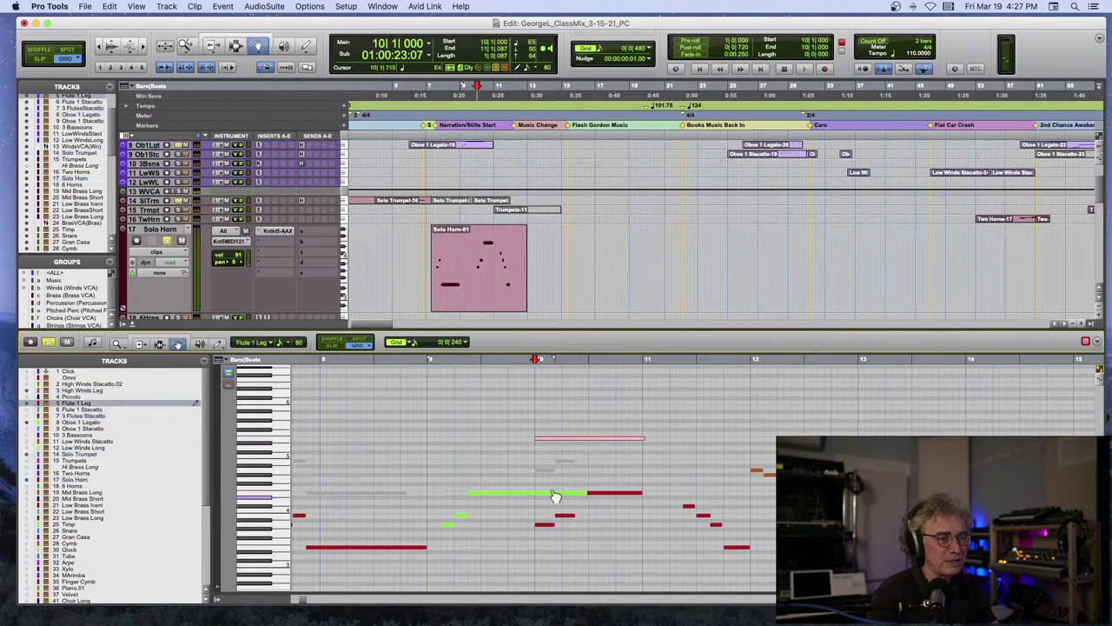
scroll(496, 460, "right", 1)
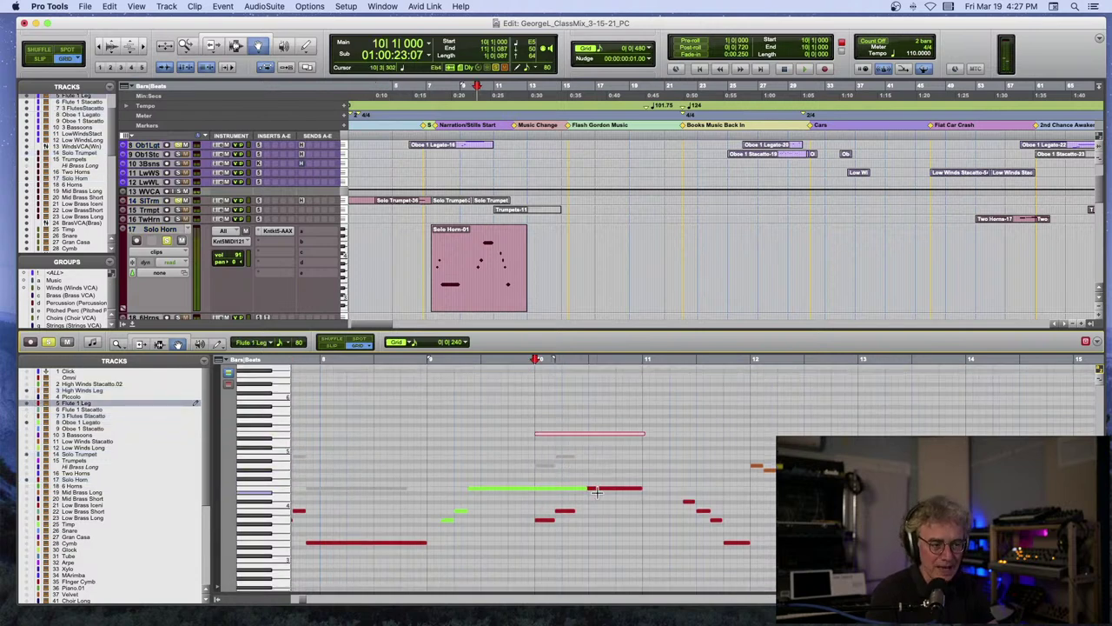
left_click(415, 361)
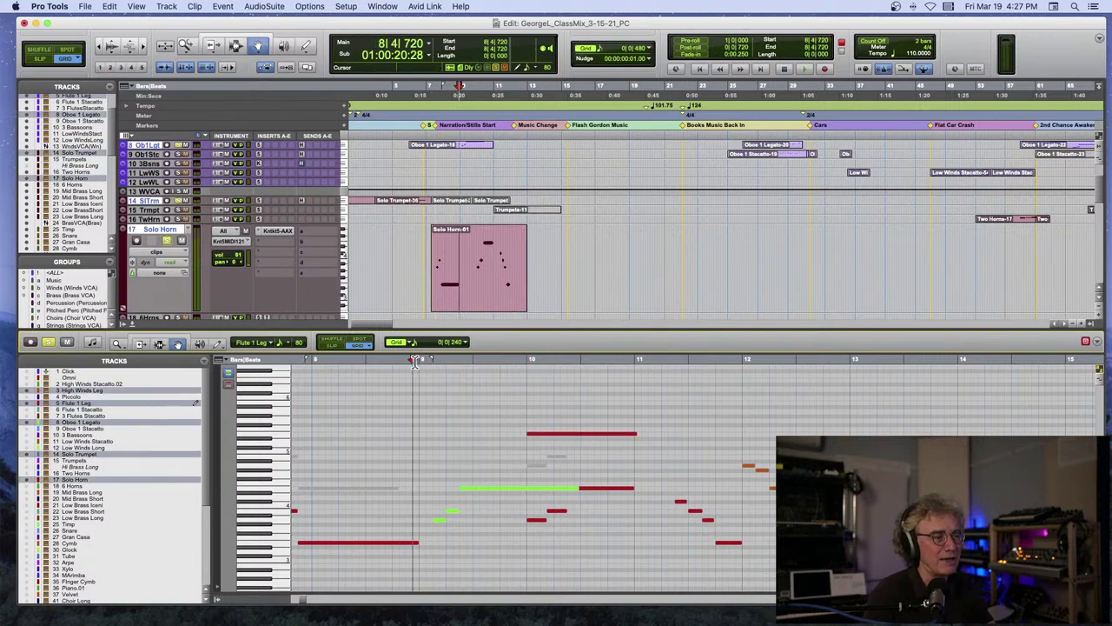
key("space")
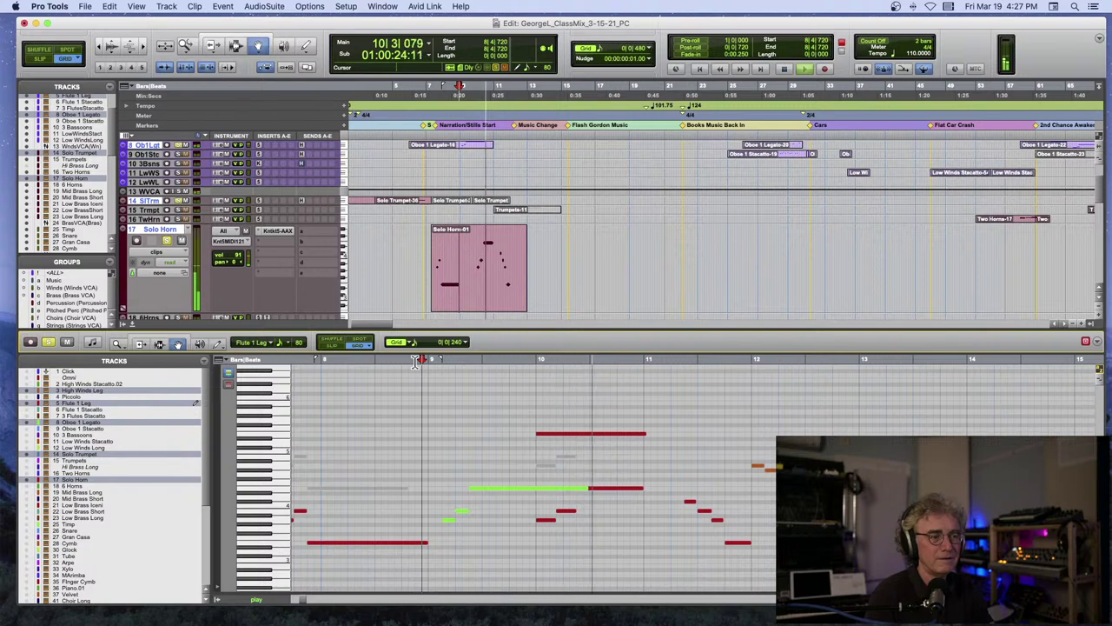
key("space")
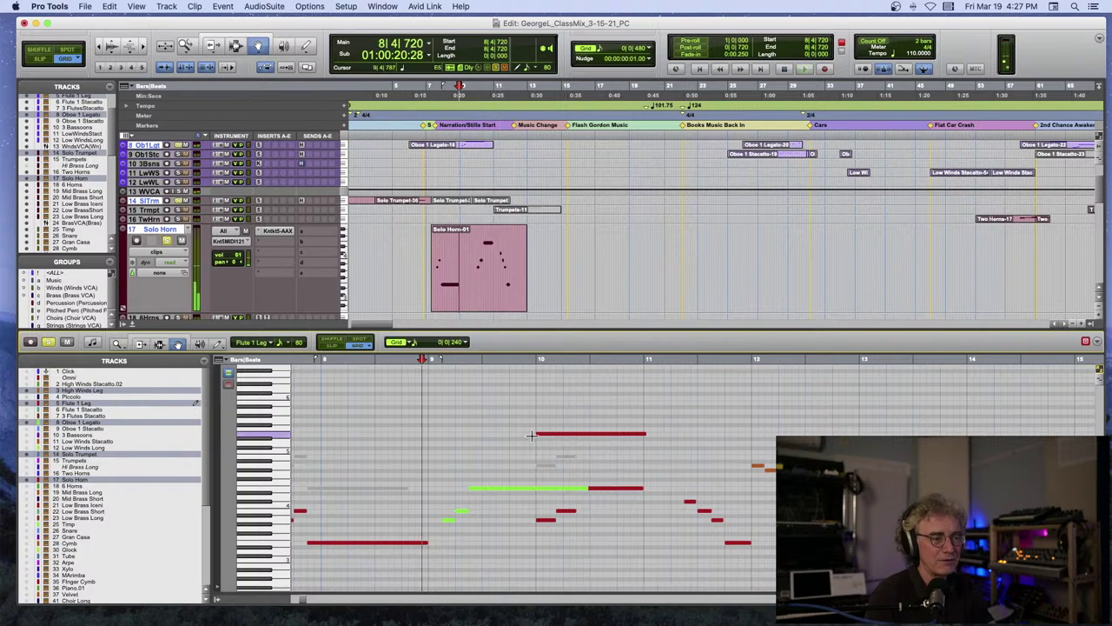
Play the melody parts from 11|1|000 and examine the descending notes around bar 12.
left_click(642, 363)
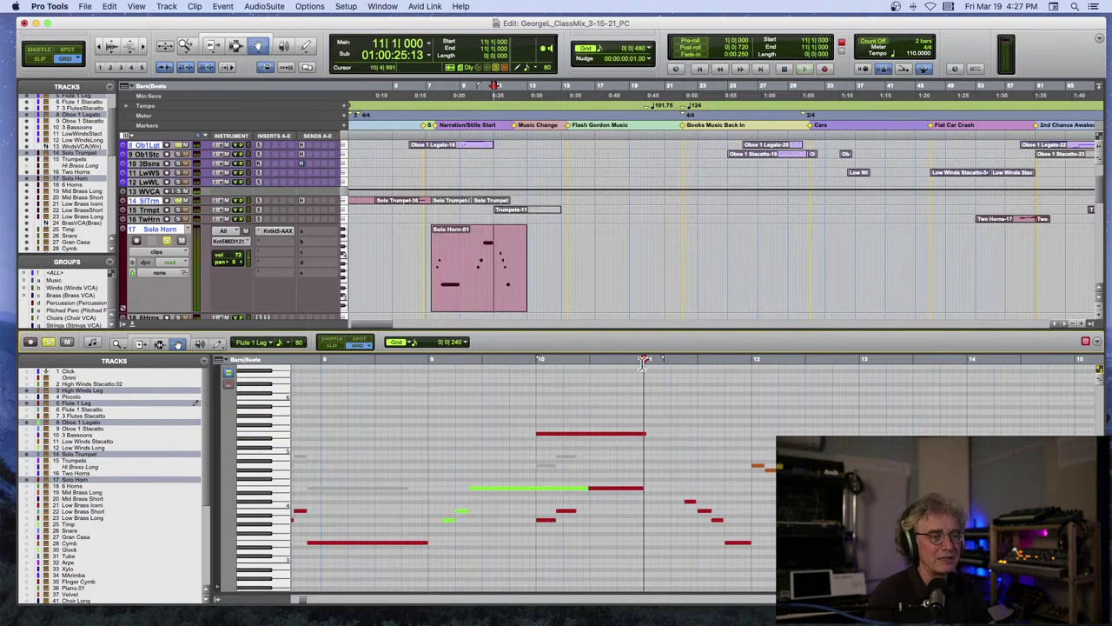
key("space")
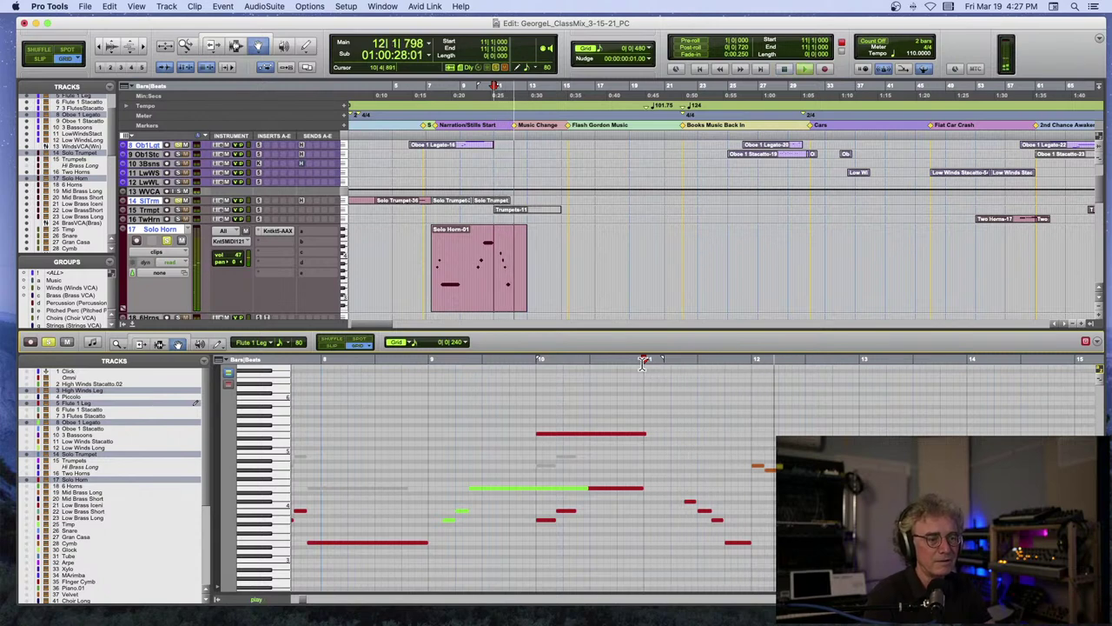
scroll(681, 373, "right", 1)
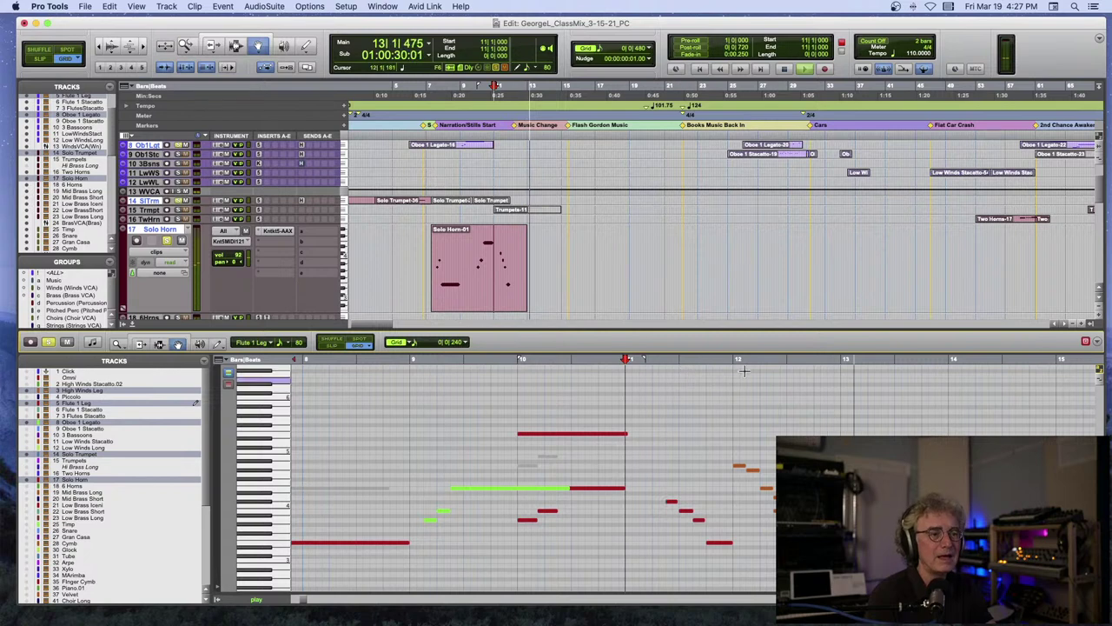
key("space")
left_click(743, 470)
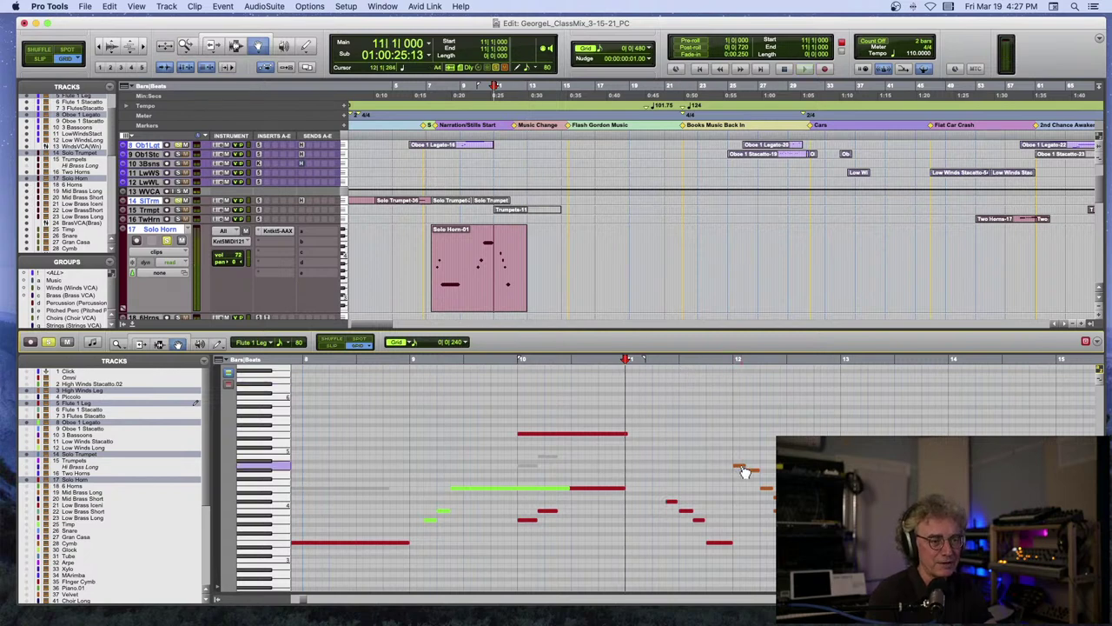
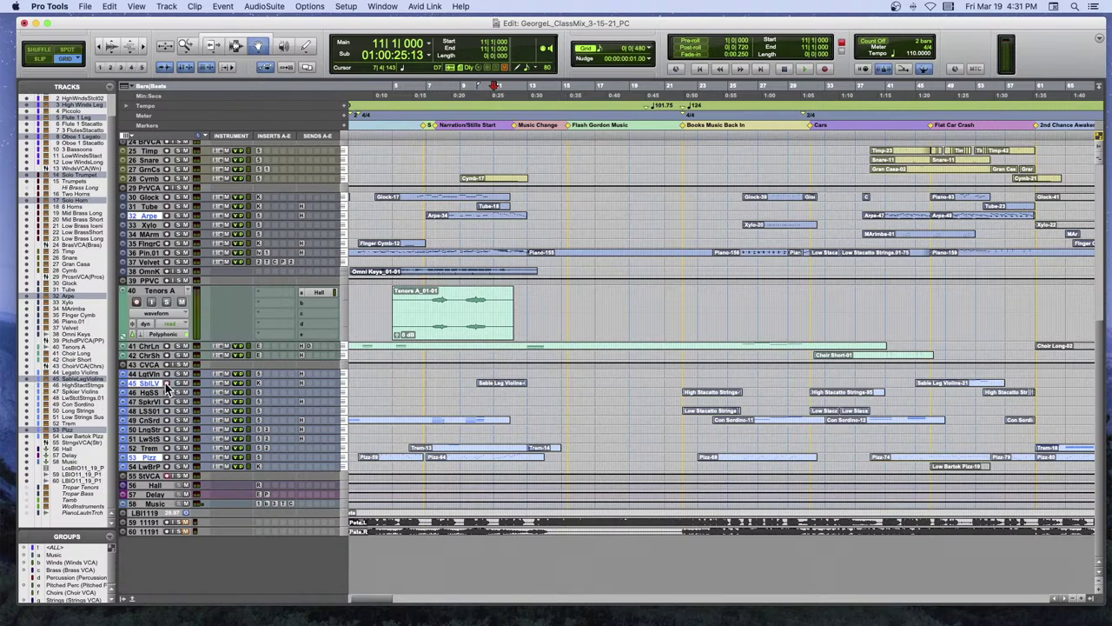
Place the playback position at the Flash Gordon Music marker at 15|3|000 and magnify the timeline.
scroll(168, 389, "left", 3)
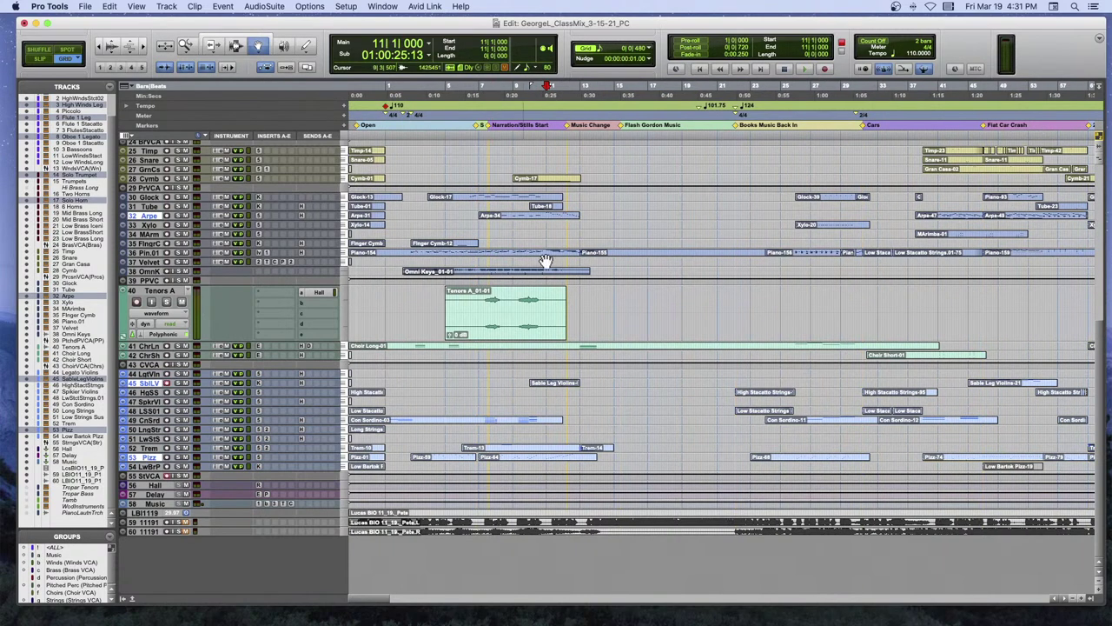
left_click(566, 116)
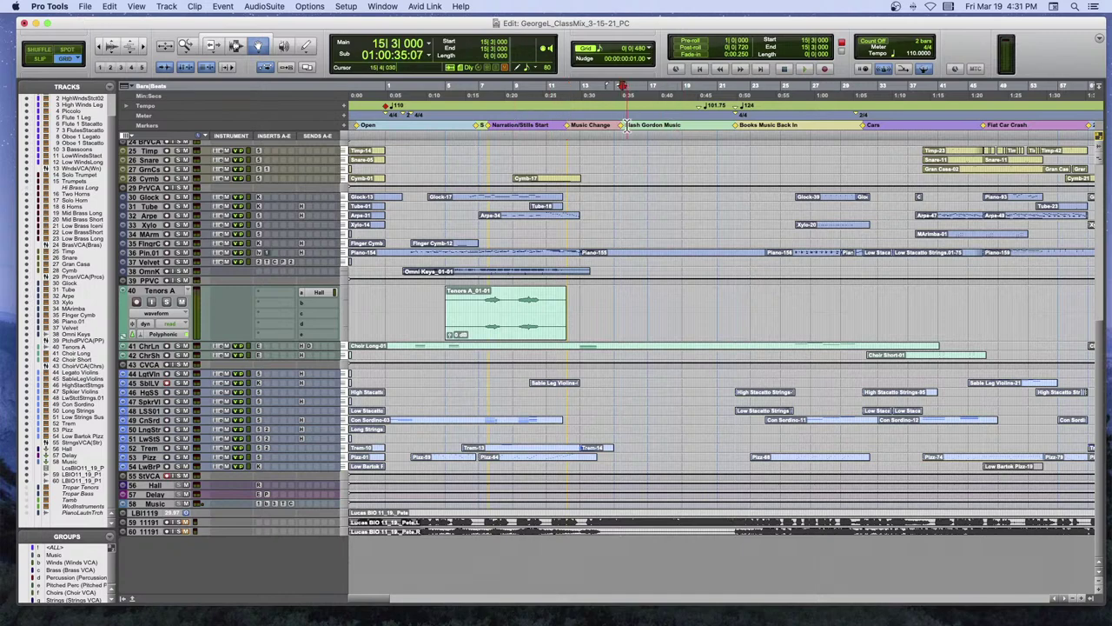
key("super+bracketright")
scroll(661, 148, "right", 5)
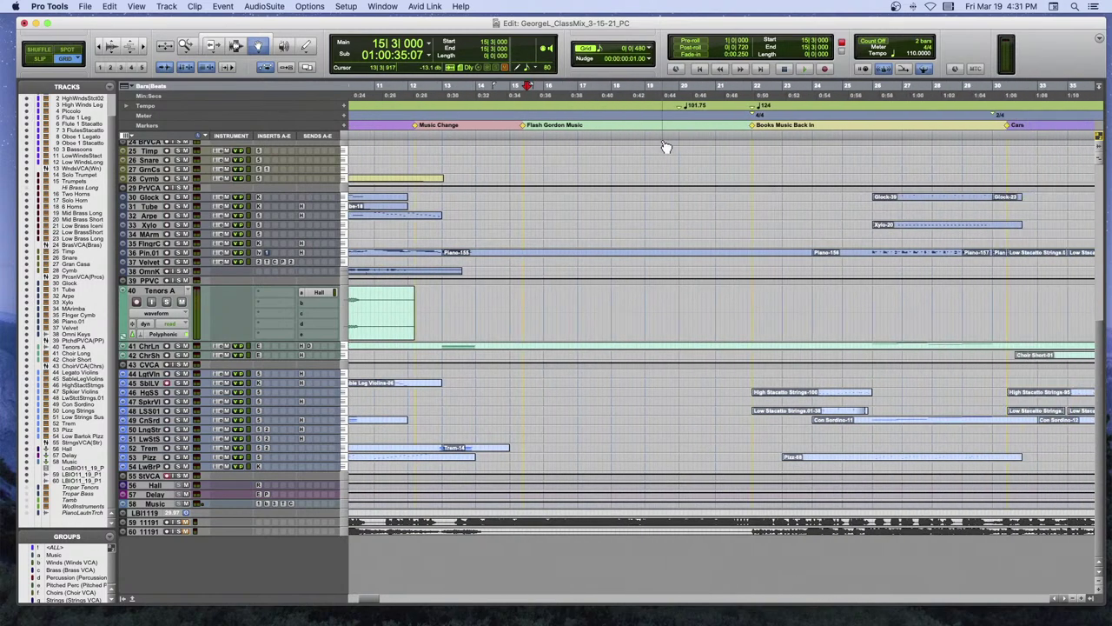
Play the full arrangement from 21|3|480 through the Books Music Back In section and into Cars.
left_click(685, 128)
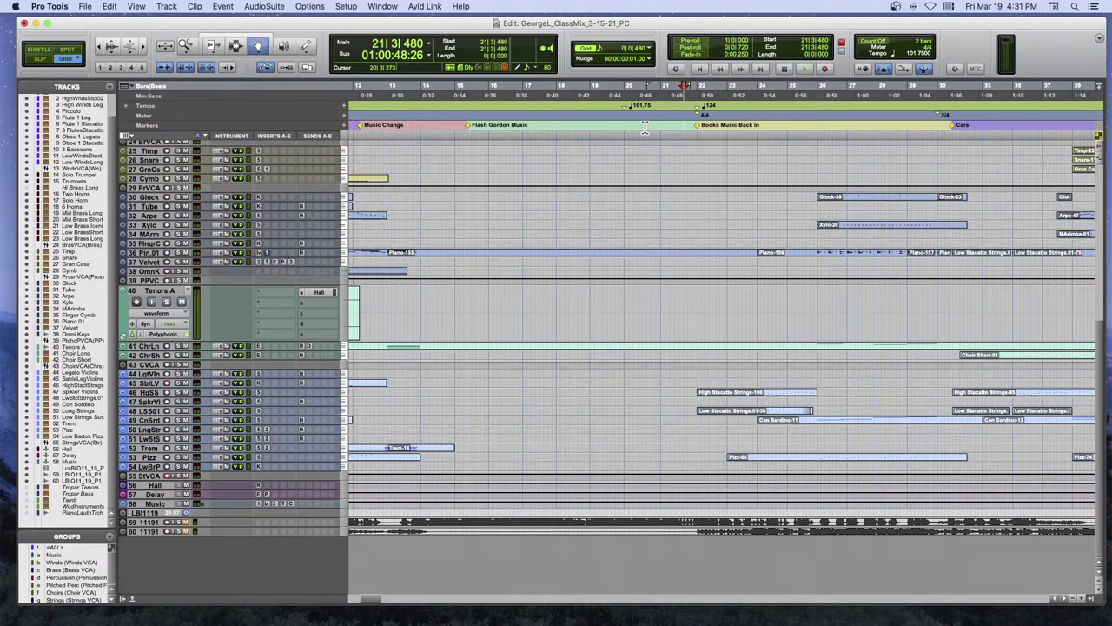
key("space")
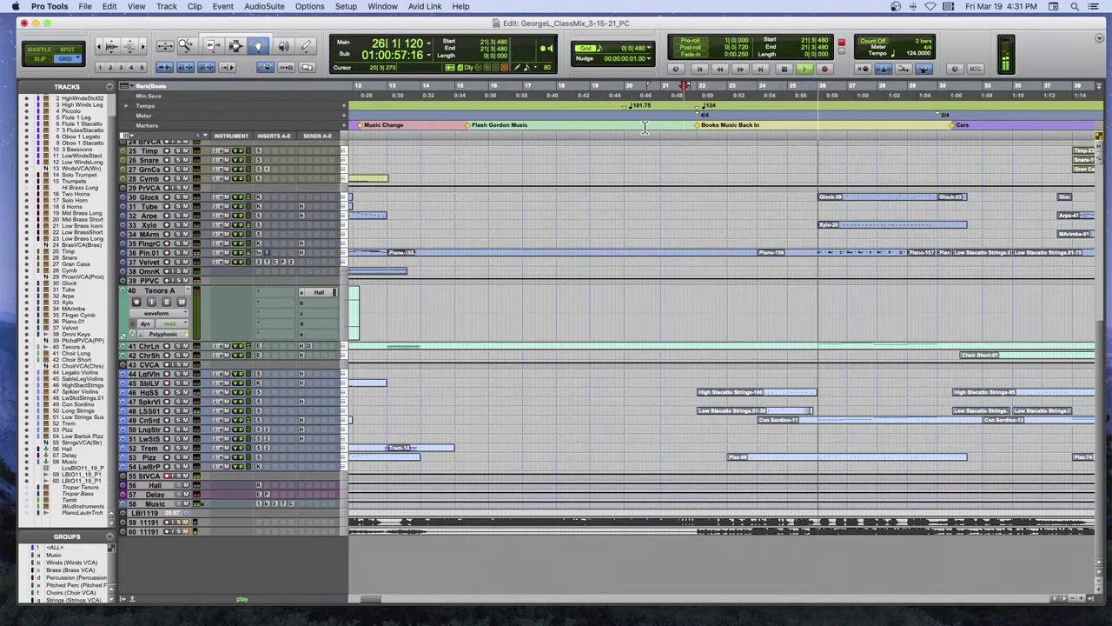
key("super+bracketleft")
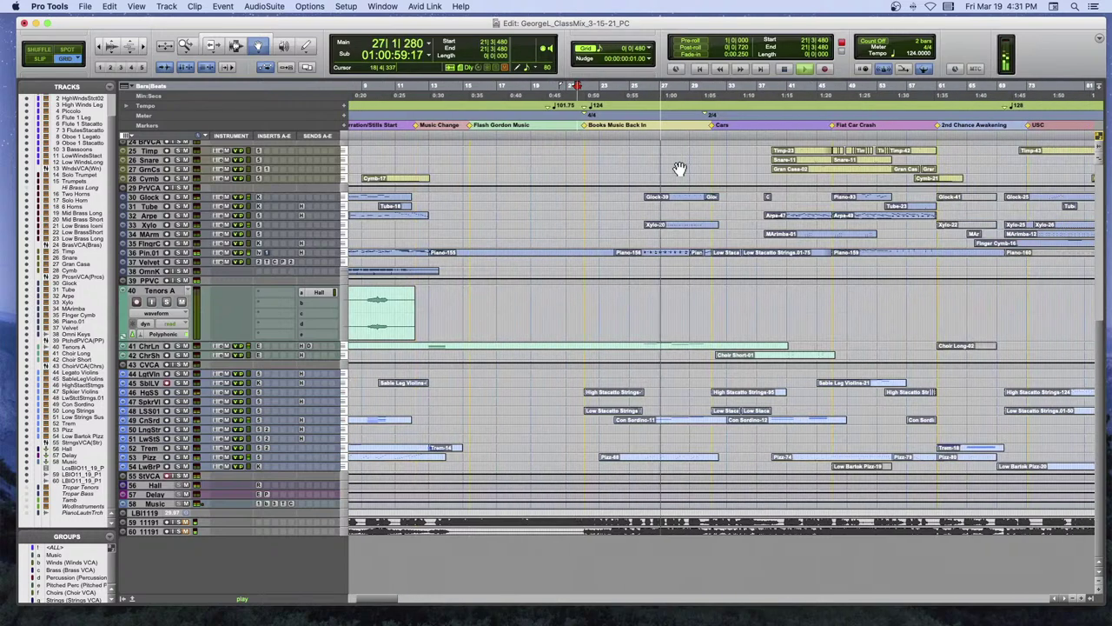
scroll(678, 169, "right", 3)
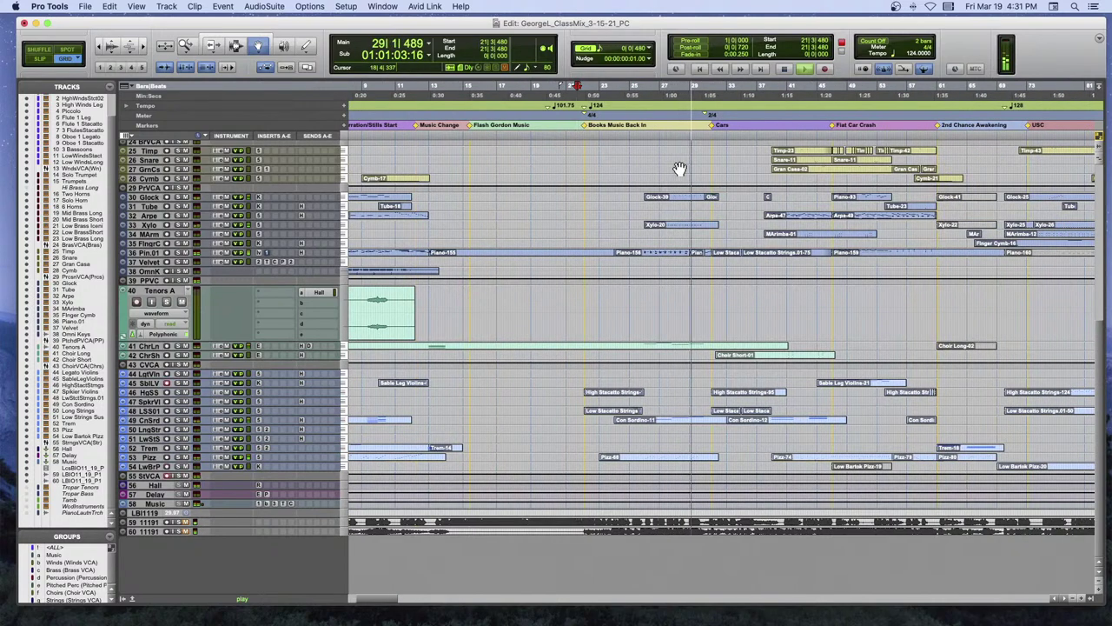
scroll(680, 168, "right", 1)
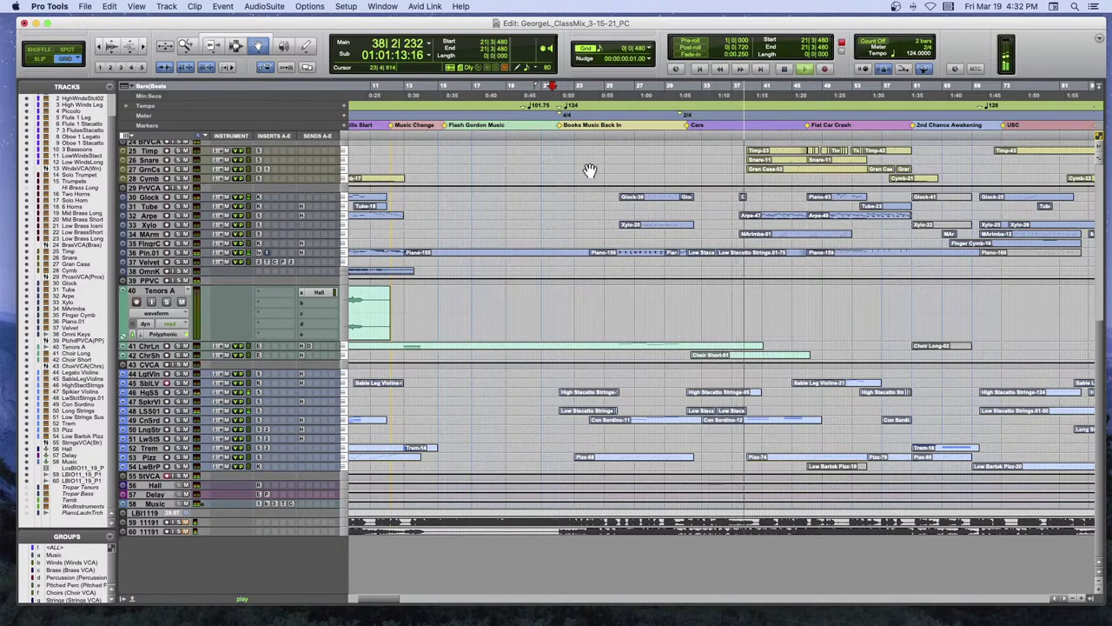
key("space")
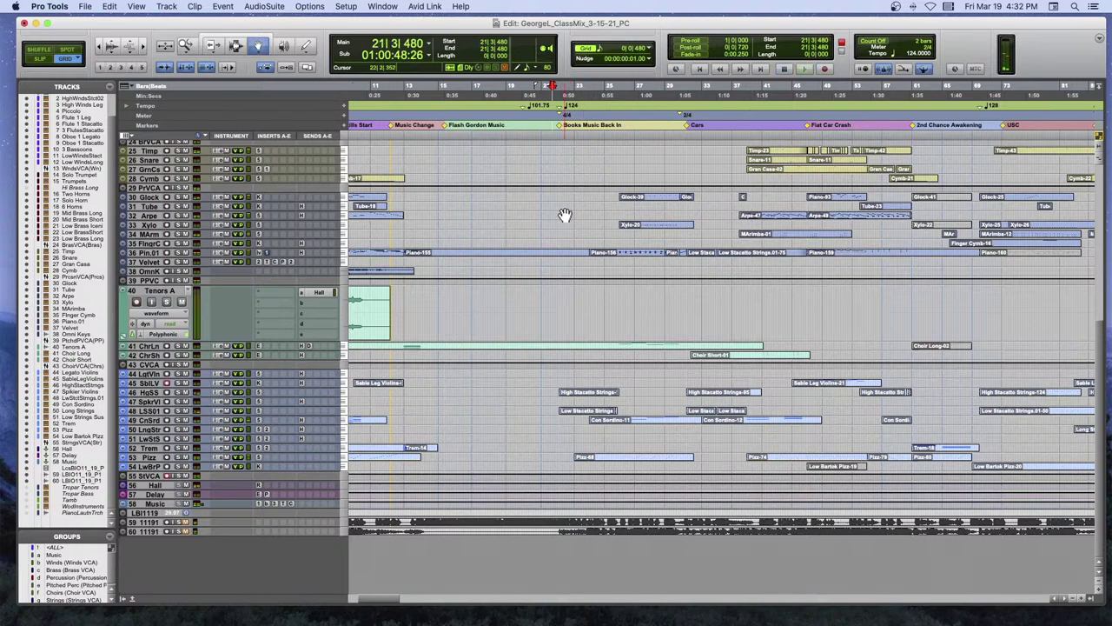
Open the docked MIDI editor and display the High Staccato Strings and Low Staccato Strings clips at Books Music Back In together.
scroll(552, 329, "up", 3)
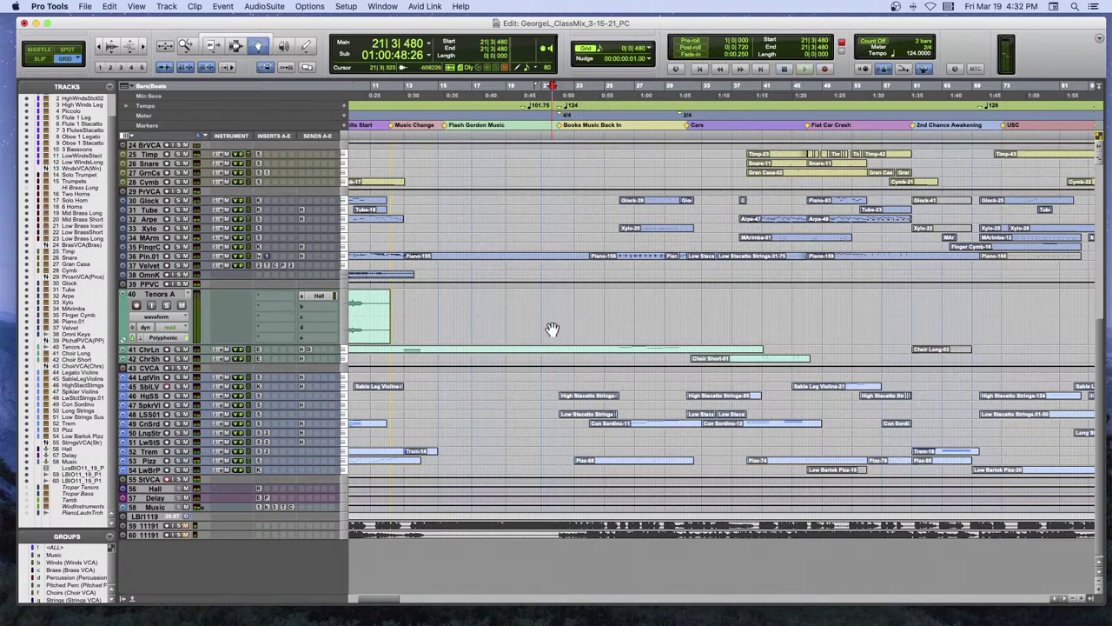
scroll(552, 329, "down", 1)
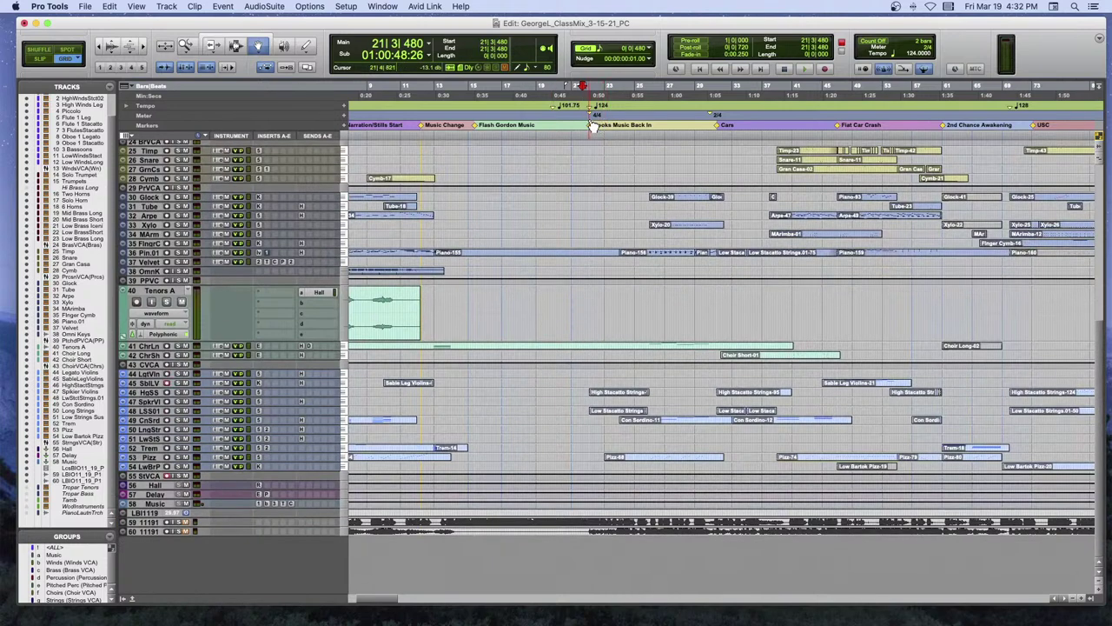
scroll(435, 335, "up", 2)
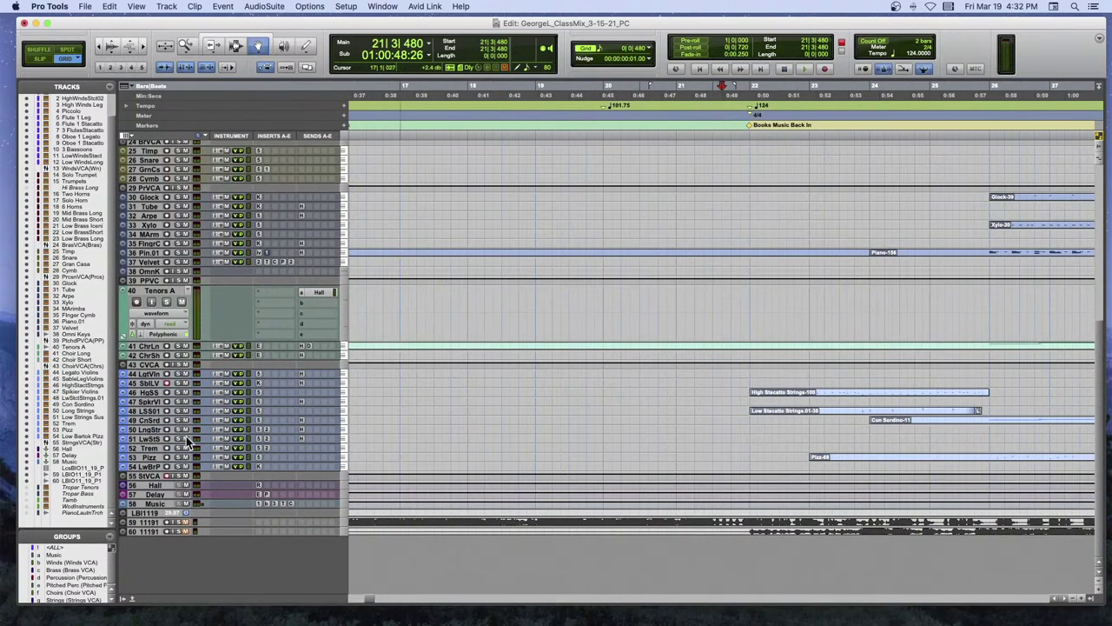
left_click(130, 599)
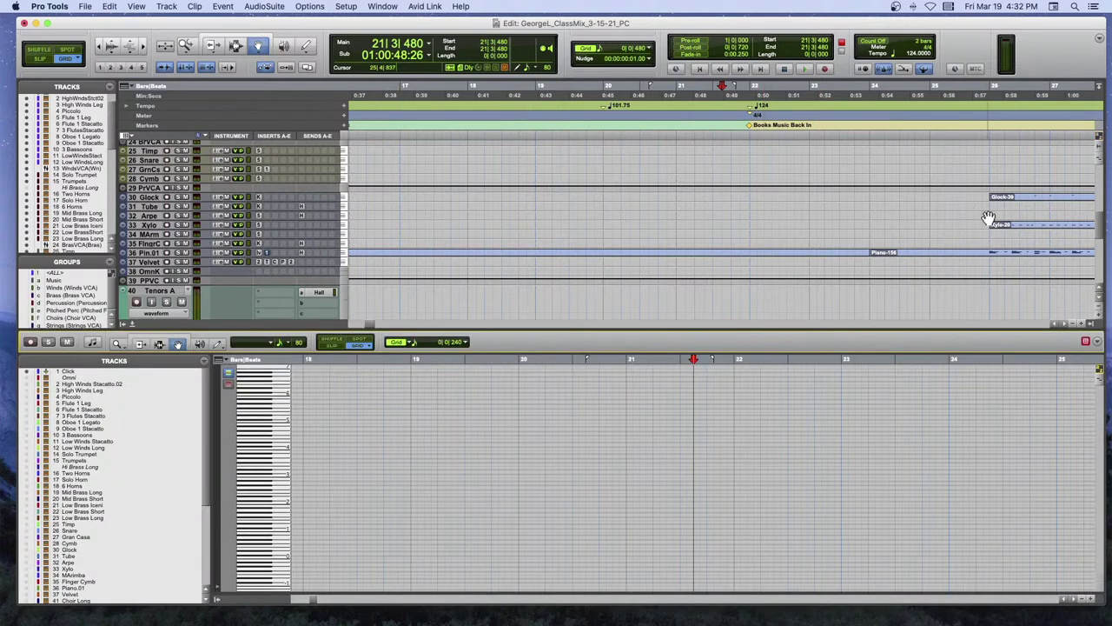
scroll(884, 252, "down", 6)
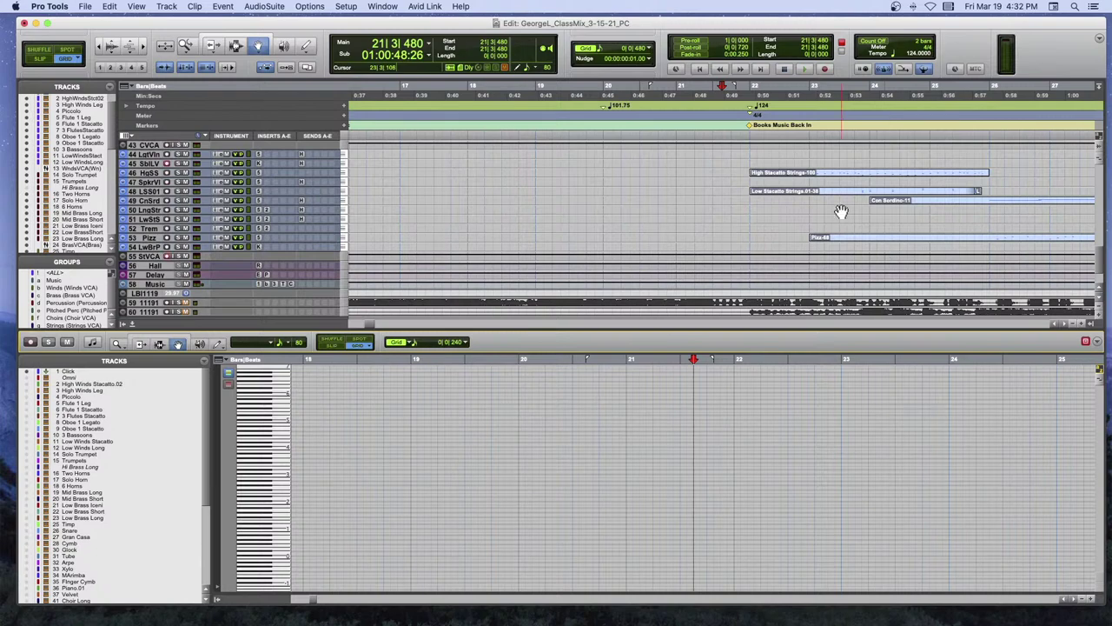
left_click(833, 177)
left_click(824, 192)
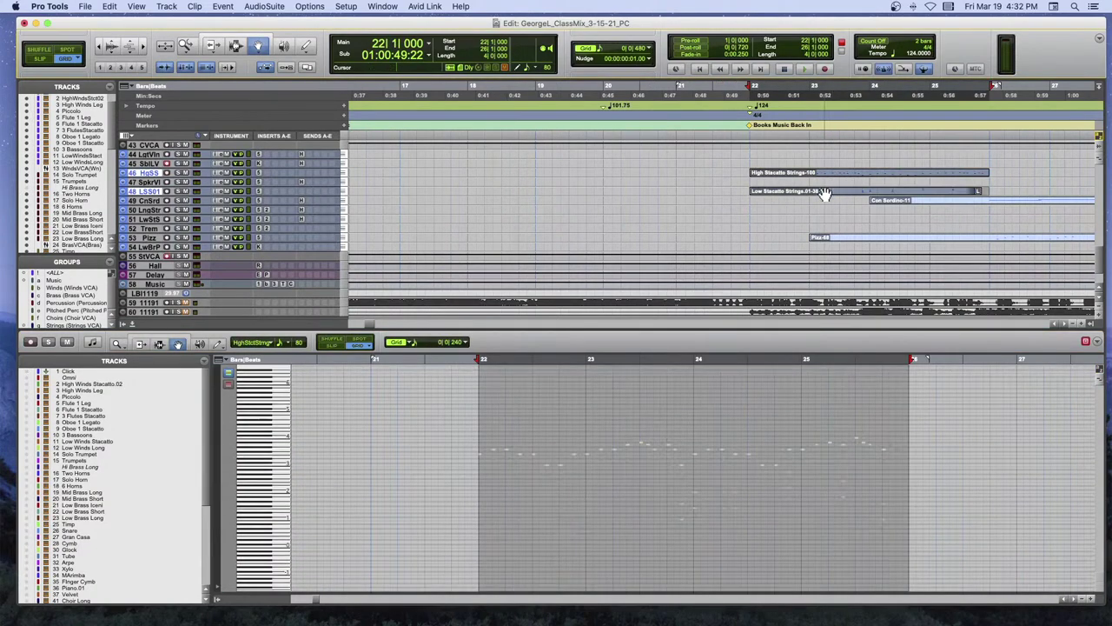
Play the passage repeatedly from 21|4|480, examining how the high and low staccato string notes interlock in bars 22 to 25.
left_click(466, 363)
key("space")
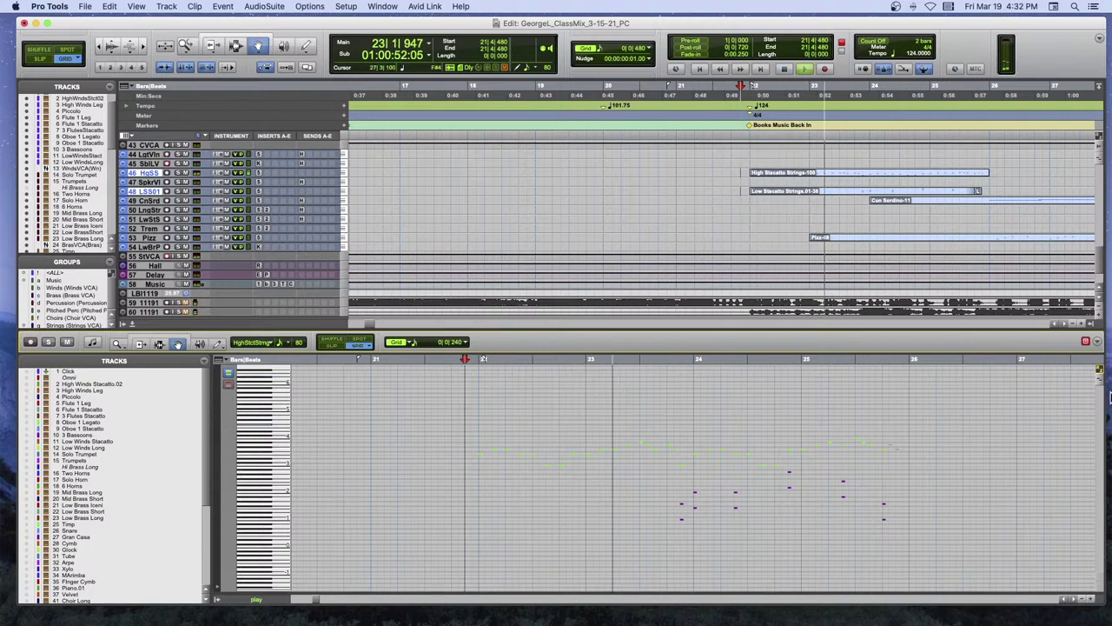
scroll(1099, 381, "down", 5)
scroll(902, 439, "up", 5)
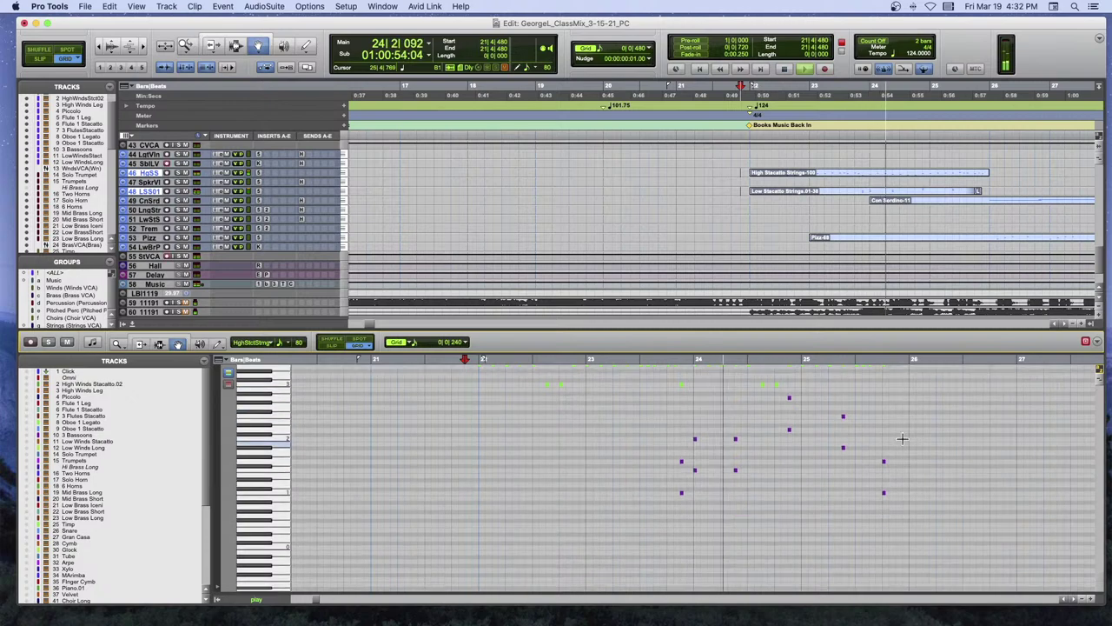
scroll(902, 439, "up", 1)
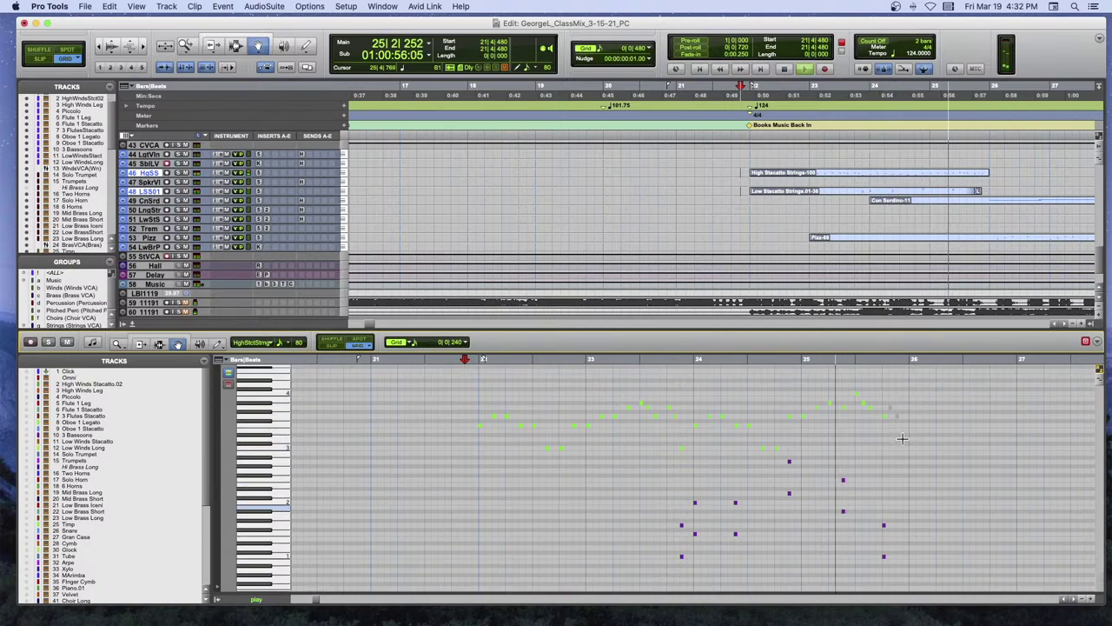
key("space")
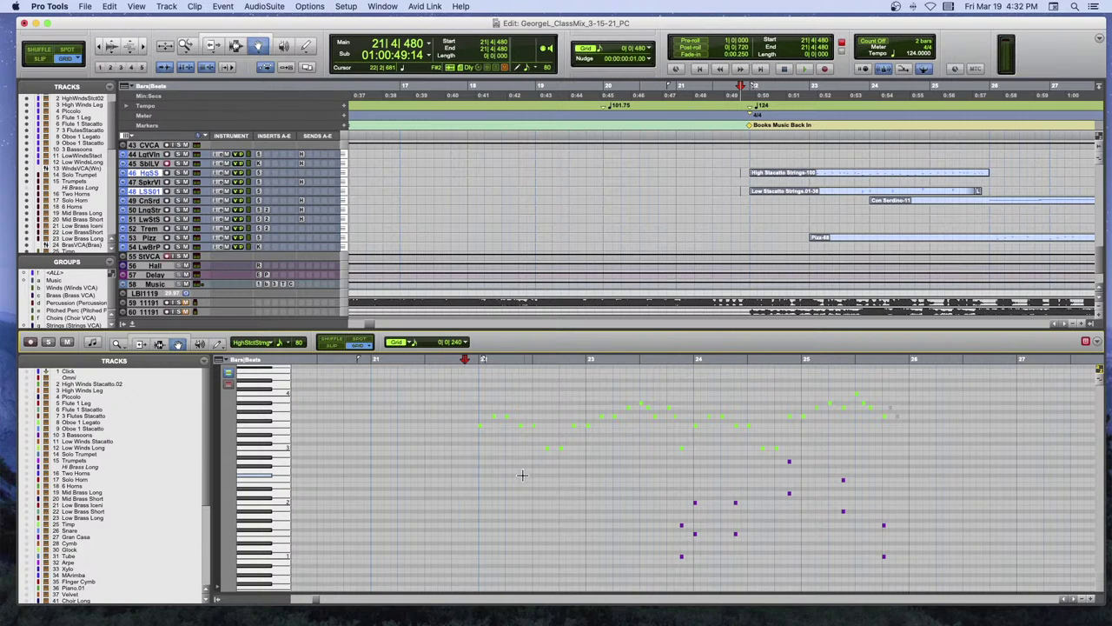
key("space")
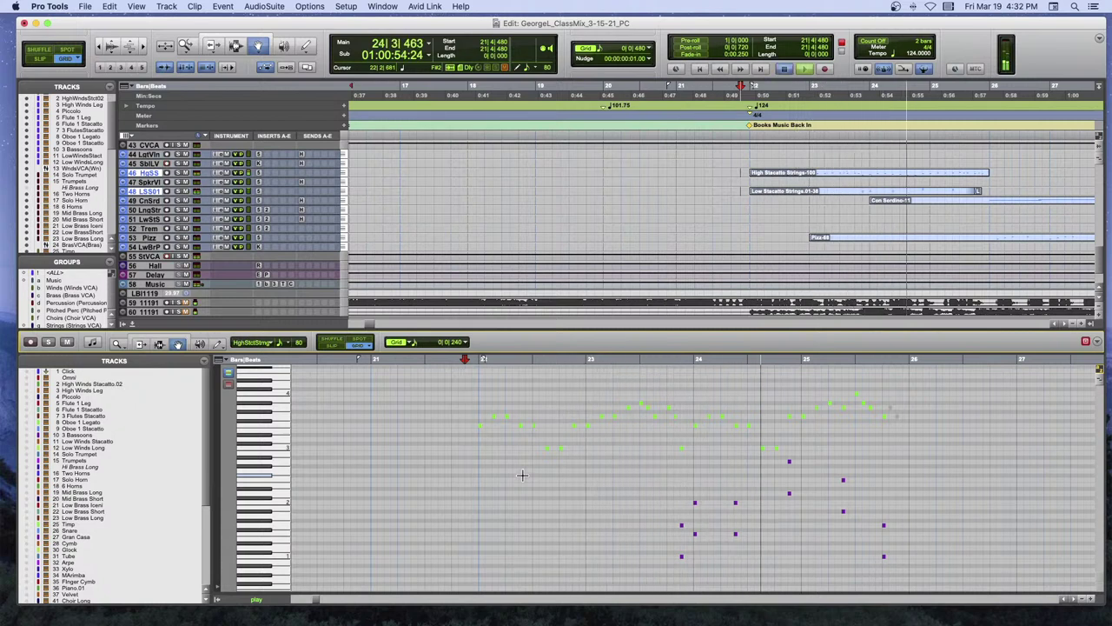
key("space")
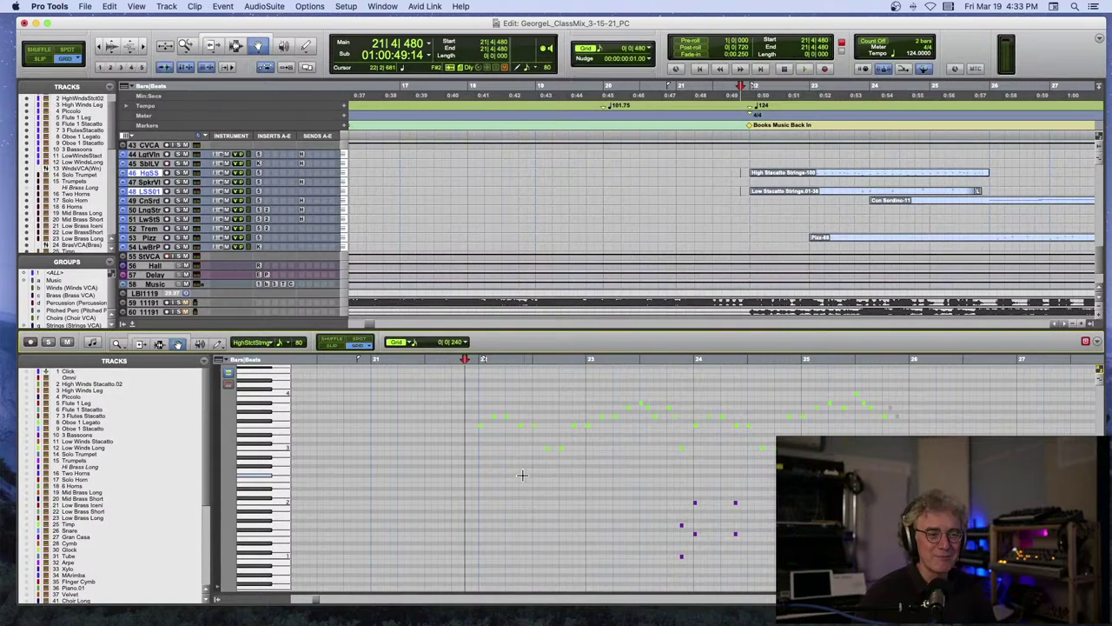
key("space")
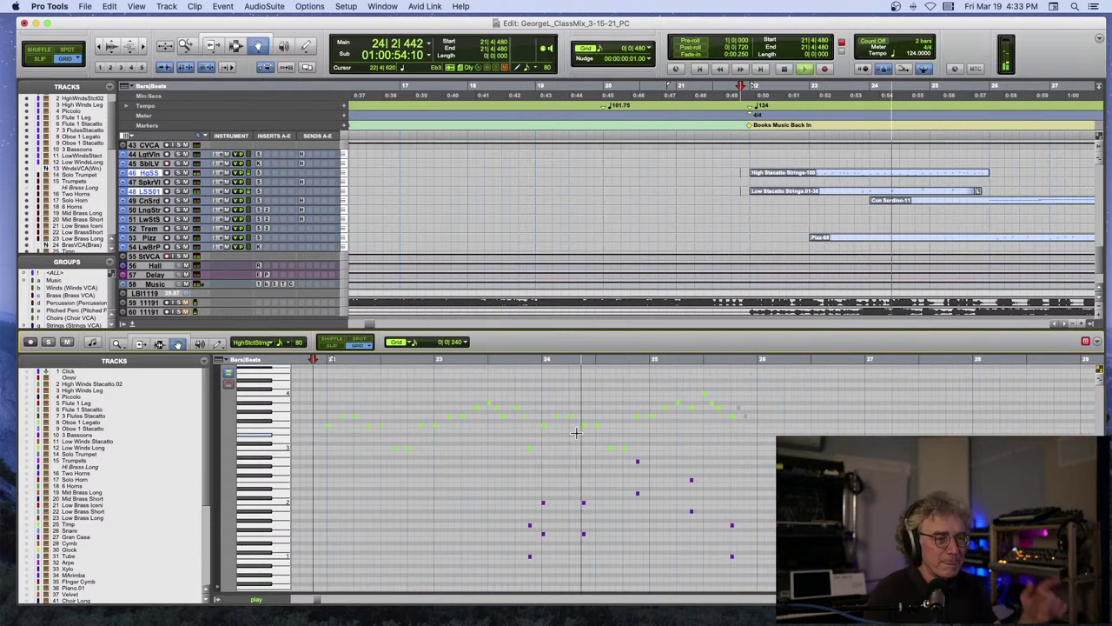
key("space")
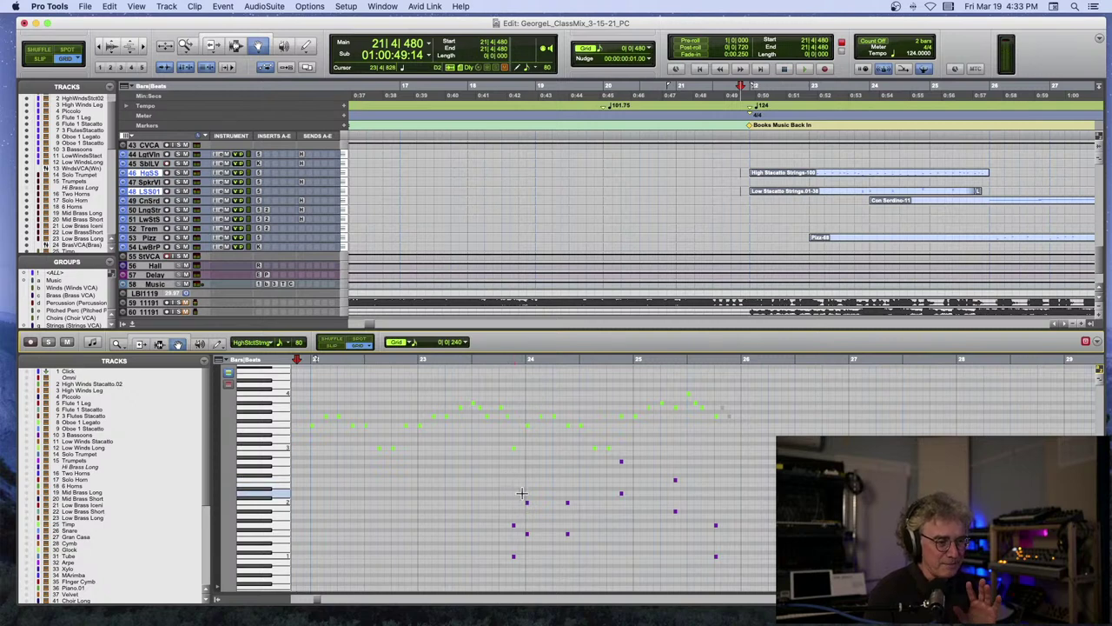
Mute the two low staccato string notes at 23|4|480 and play the passage from 23|1|000.
left_click(511, 540)
left_click(515, 557)
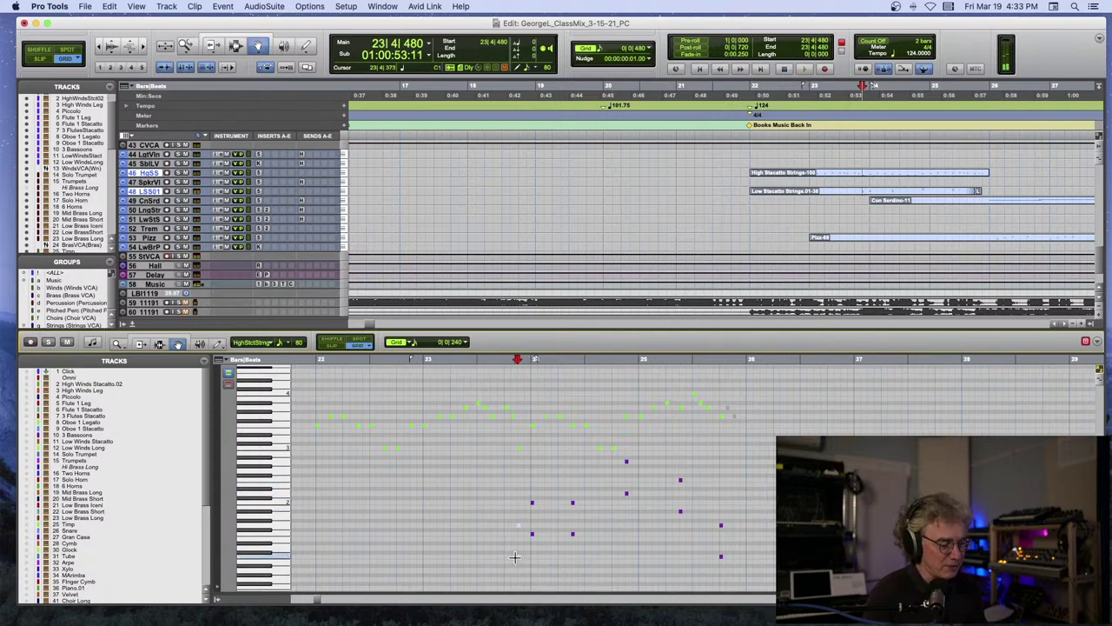
left_click(424, 362)
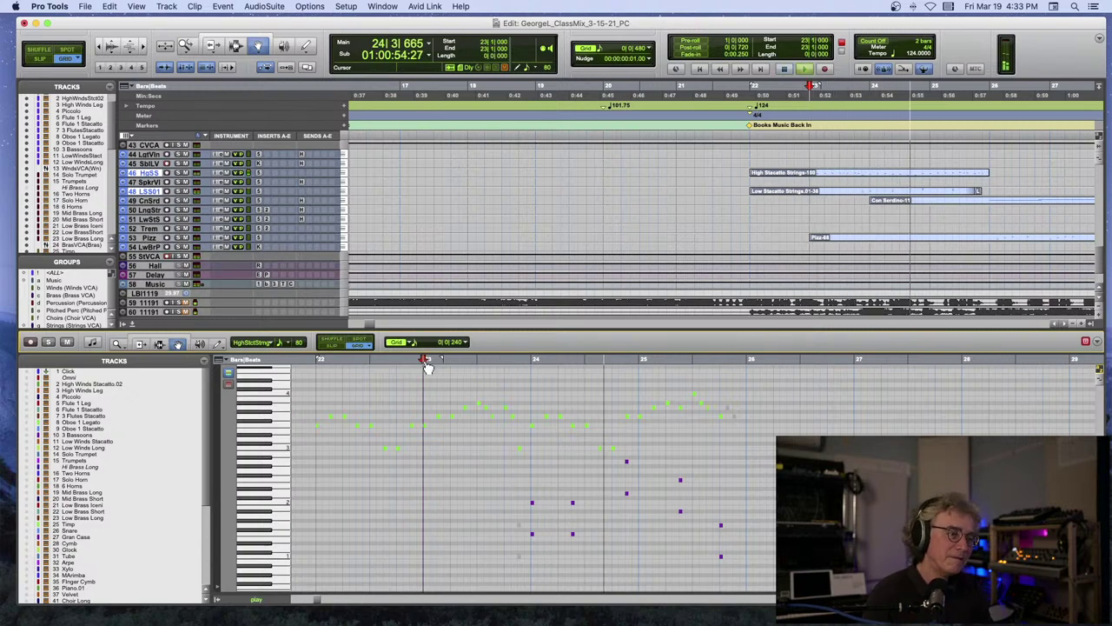
key("space")
Unmute the two low staccato string notes at 23|4|480 and replay the passage from 23|1|000.
left_click(504, 470)
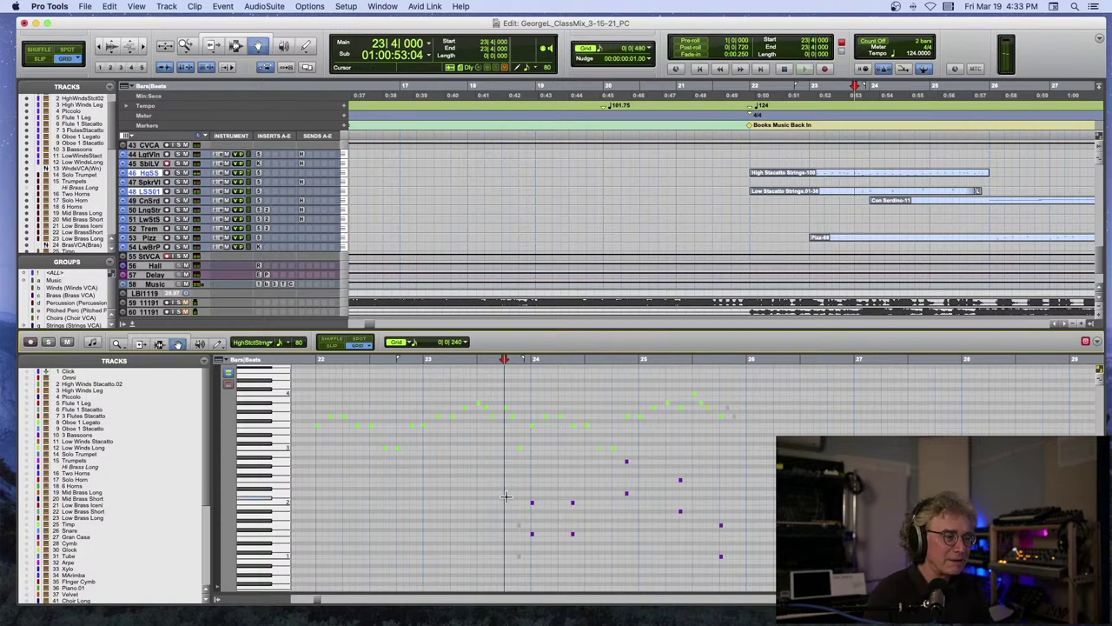
left_click(516, 548)
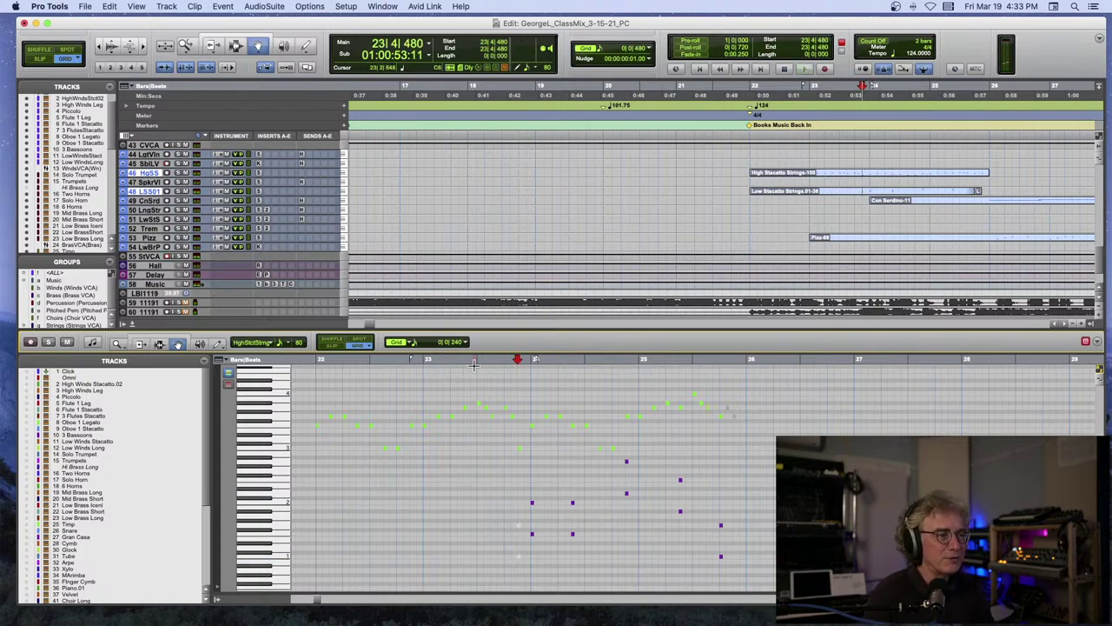
left_click(424, 363)
key("space")
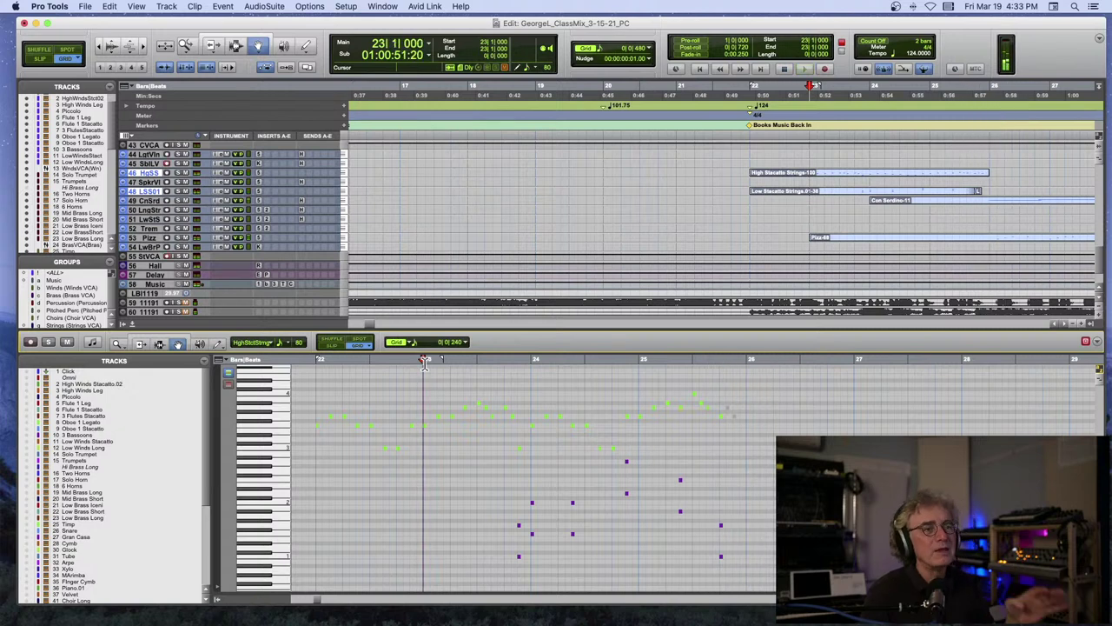
key("space")
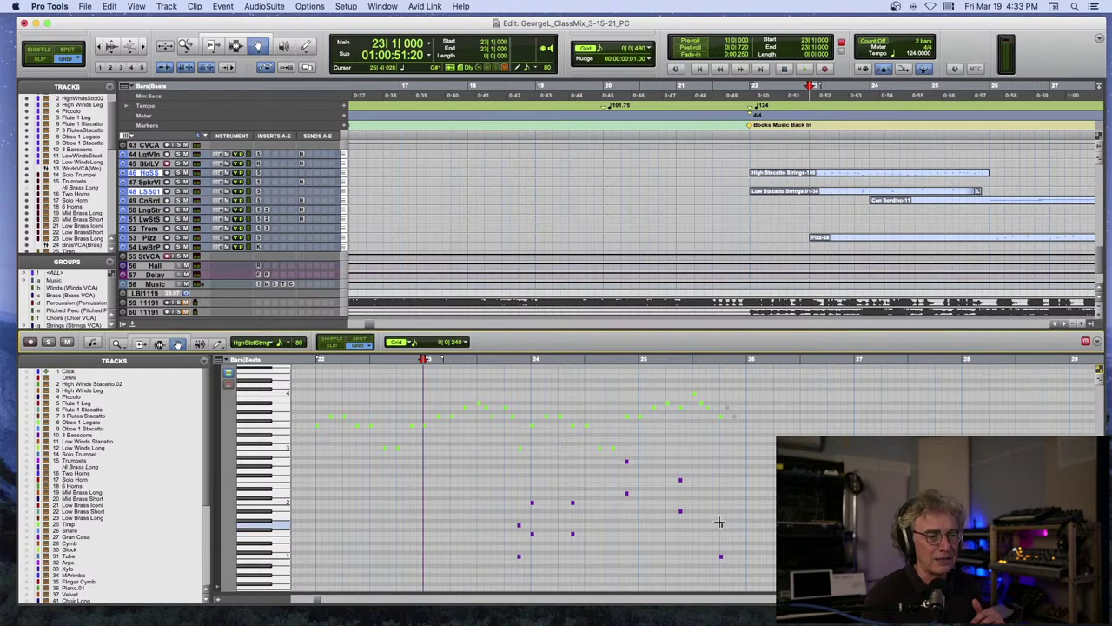
Select the two low staccato string notes at 25|4|000 and play the end of the phrase from 25|1|000.
left_click_drag(718, 520, 726, 560)
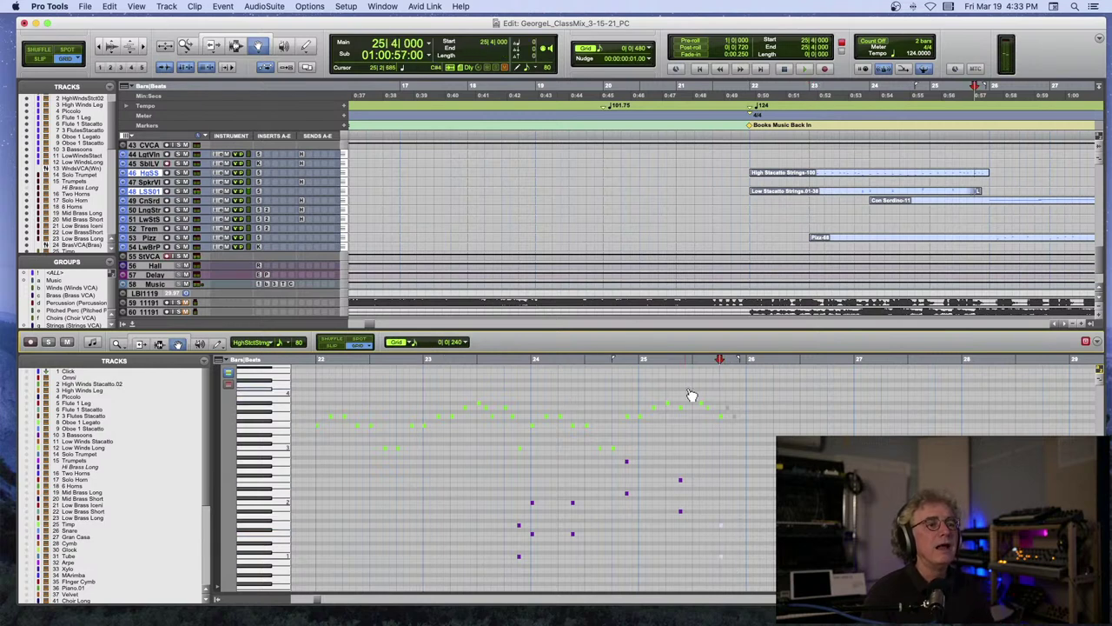
left_click(639, 363)
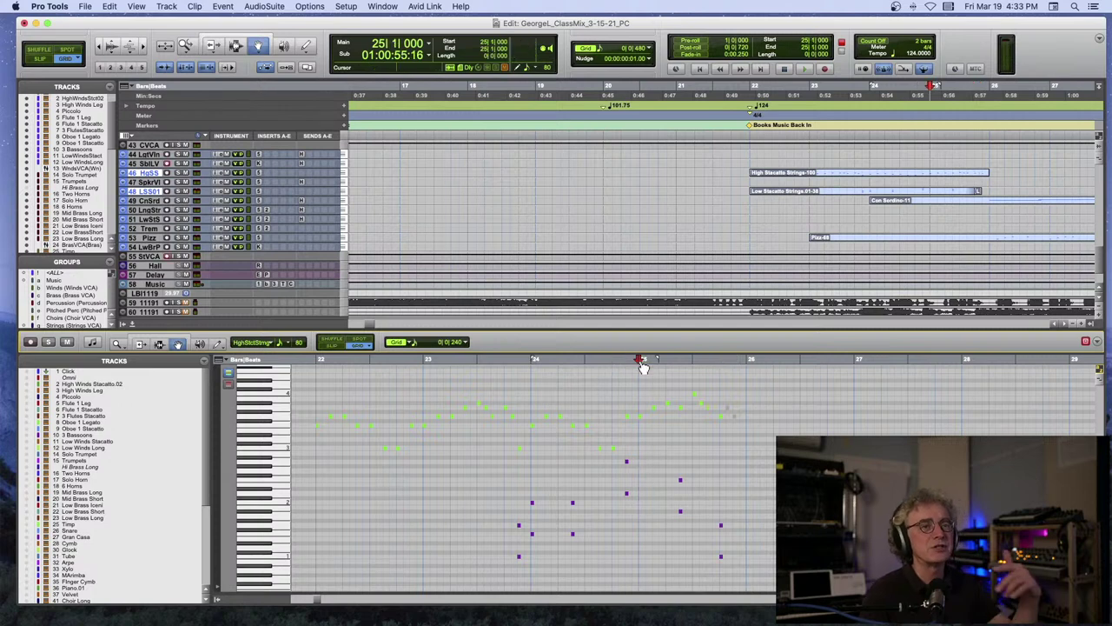
key("space")
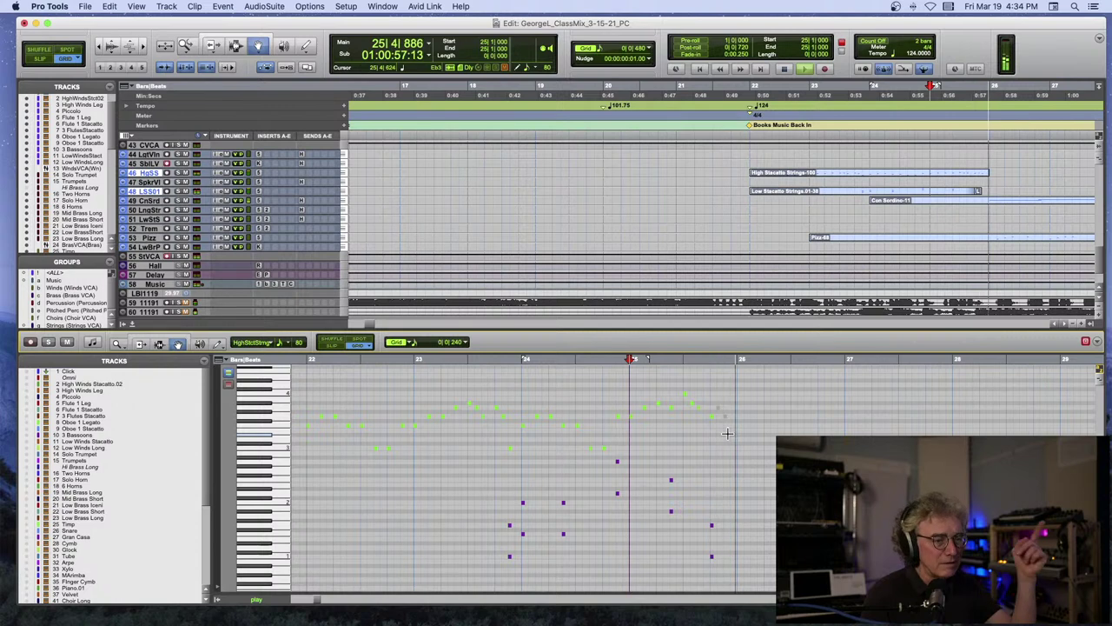
key("space")
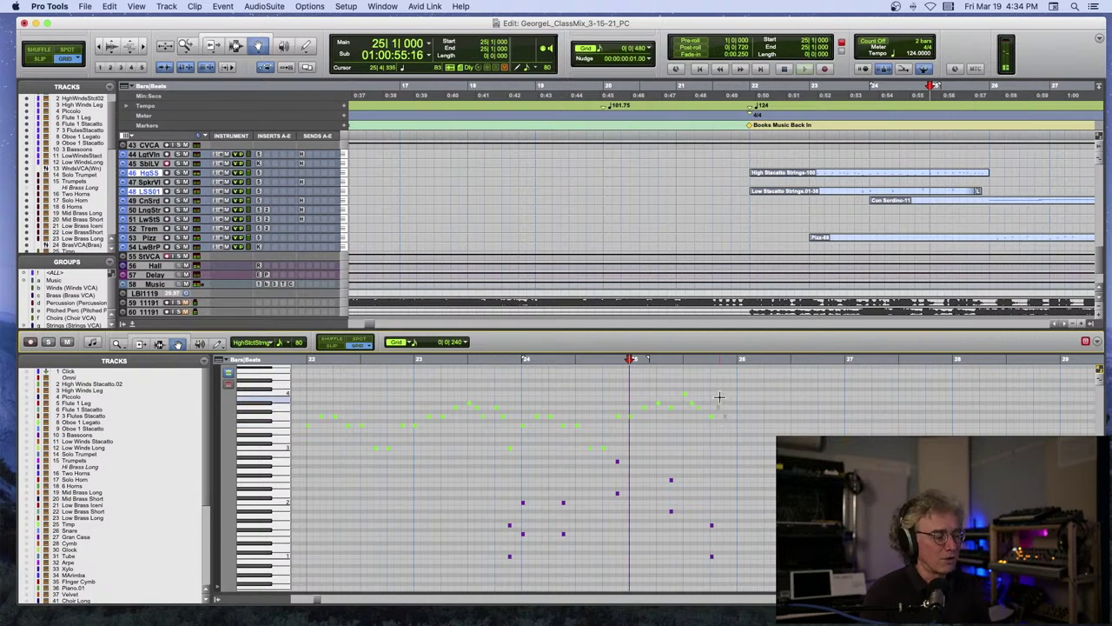
Unmute the last two high staccato string notes, starting at 25|4|240, and play the phrase ending from 25|1|000.
key("super+bracketright")
key("super+bracketright")
key("space")
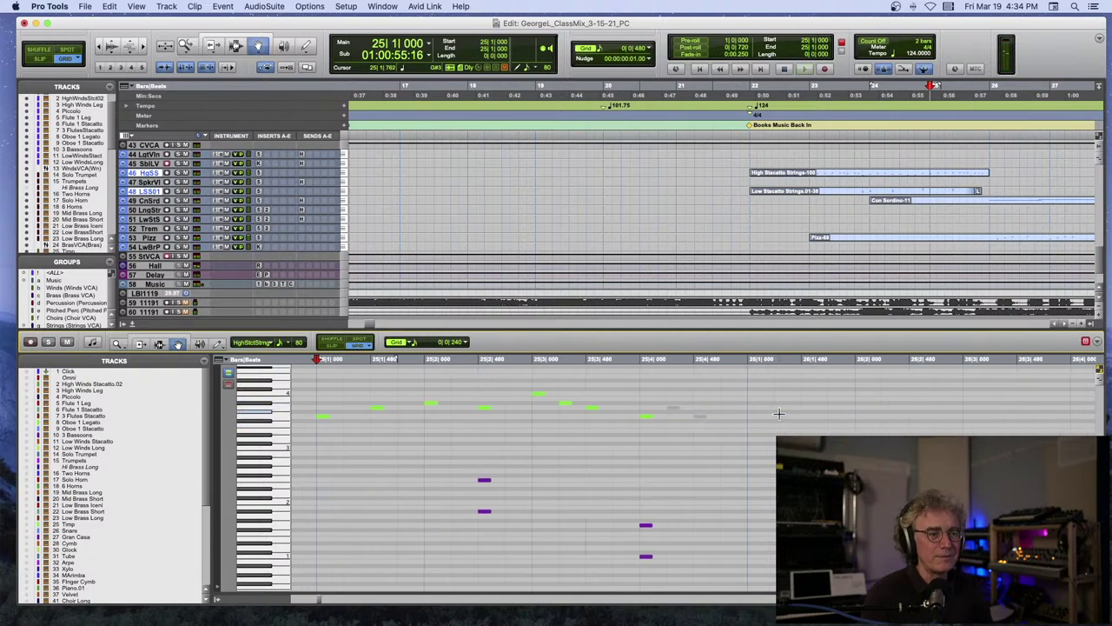
scroll(683, 413, "down", 1)
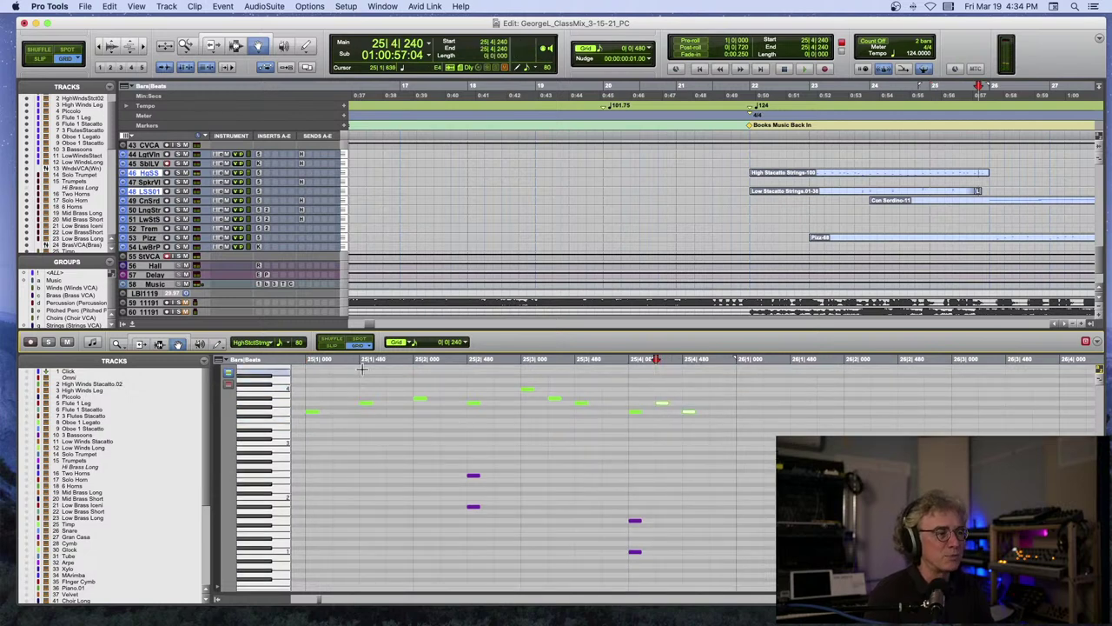
left_click(307, 364)
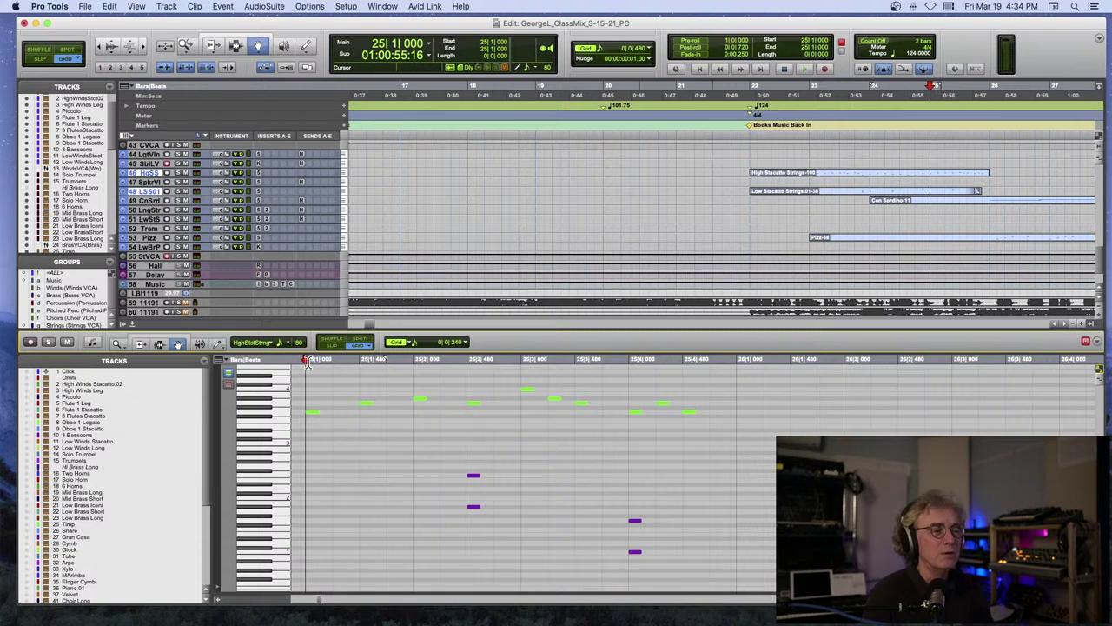
key("space")
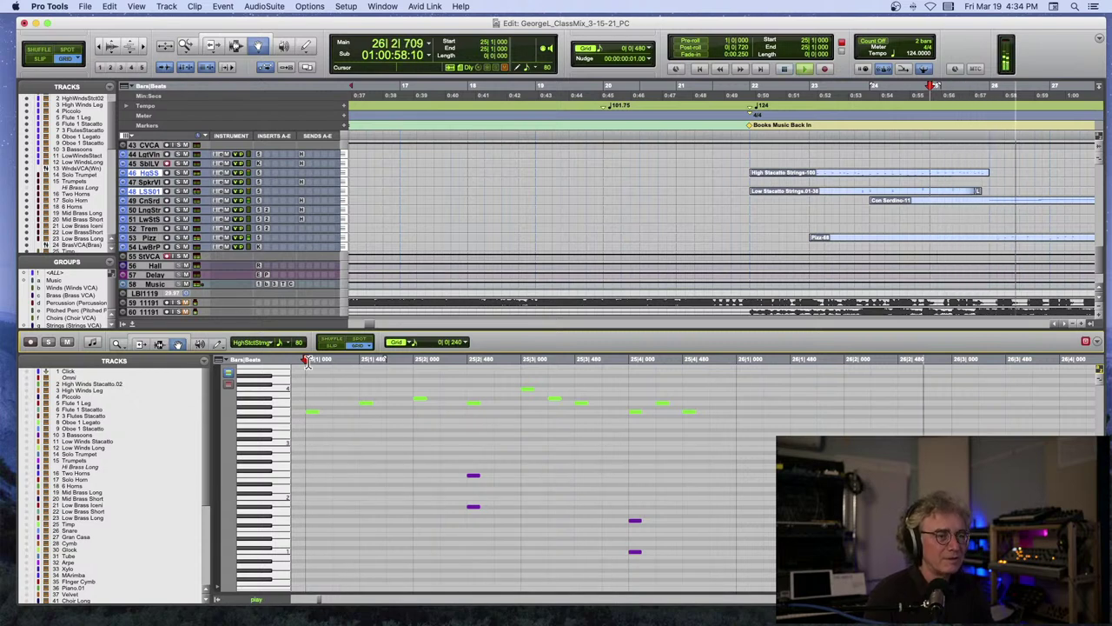
key("space")
Mute the last two high staccato string notes in bar 25 again and play the passage from 24|1|000.
left_click_drag(652, 384, 699, 419)
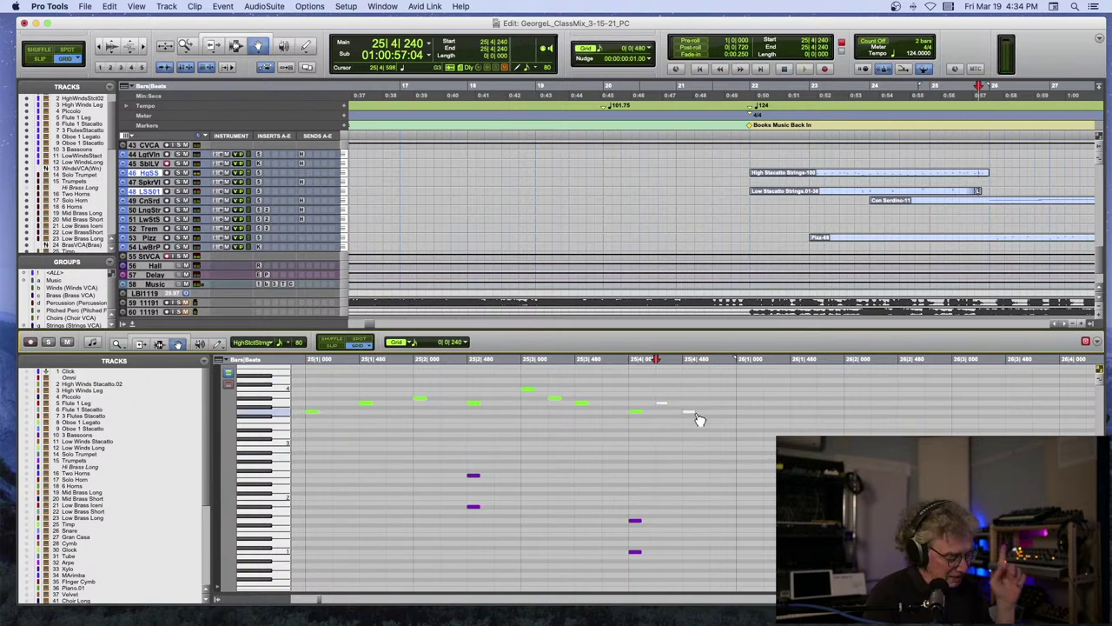
key("super+bracketleft")
key("super+bracketleft")
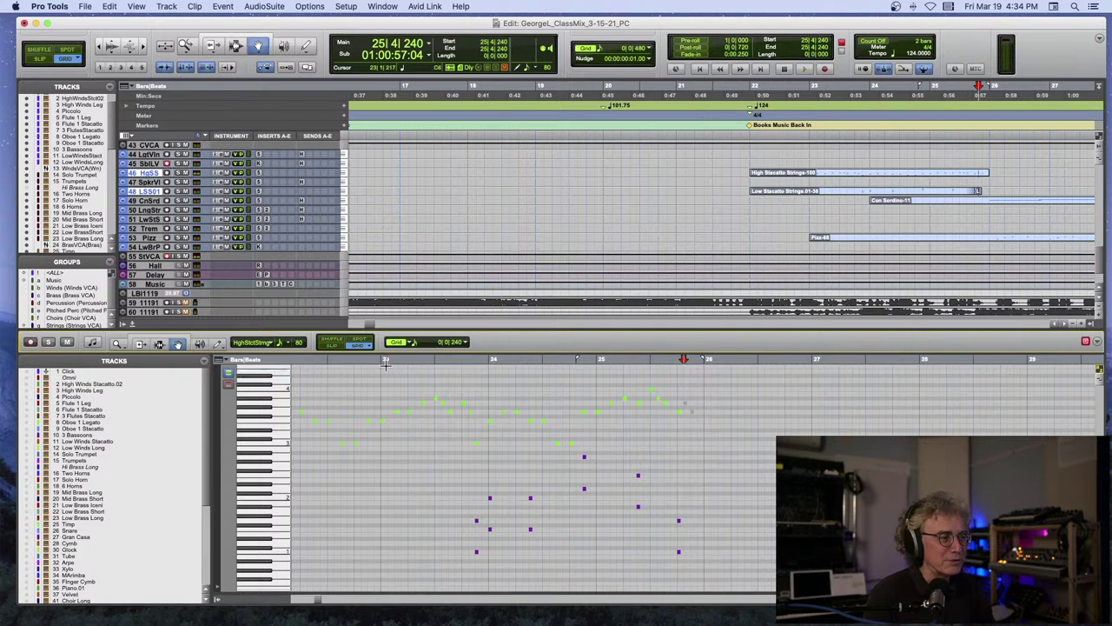
left_click(490, 362)
key("space")
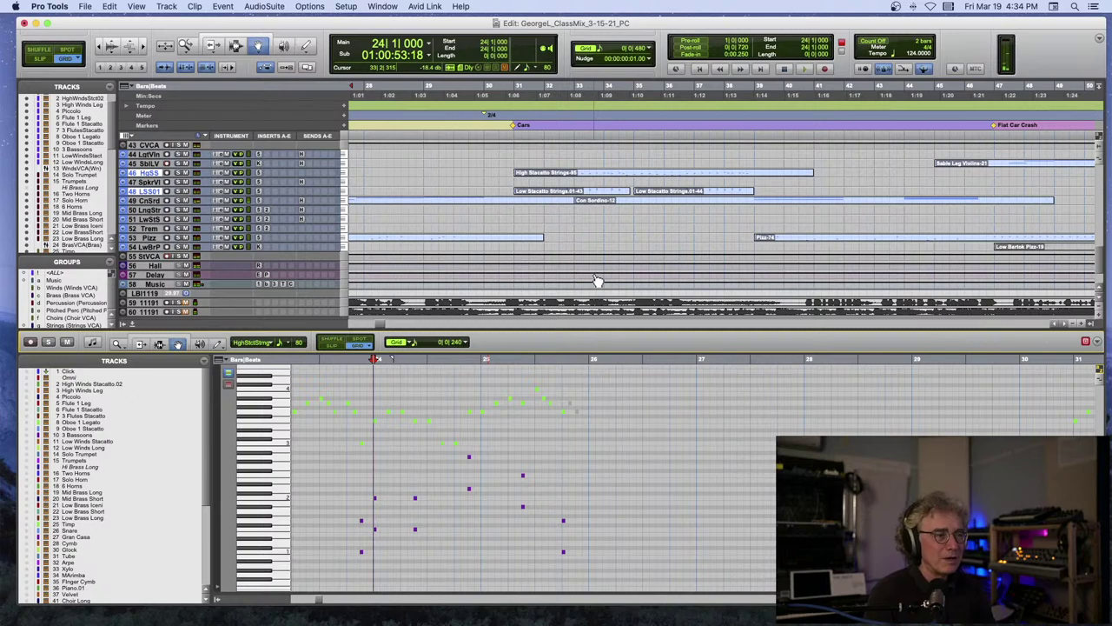
Select the High Staccato Strings clip at bar 22, solo its track, and bring the woodwind tracks into view.
scroll(597, 281, "left", 5)
scroll(597, 281, "down", 1)
scroll(597, 281, "up", 3)
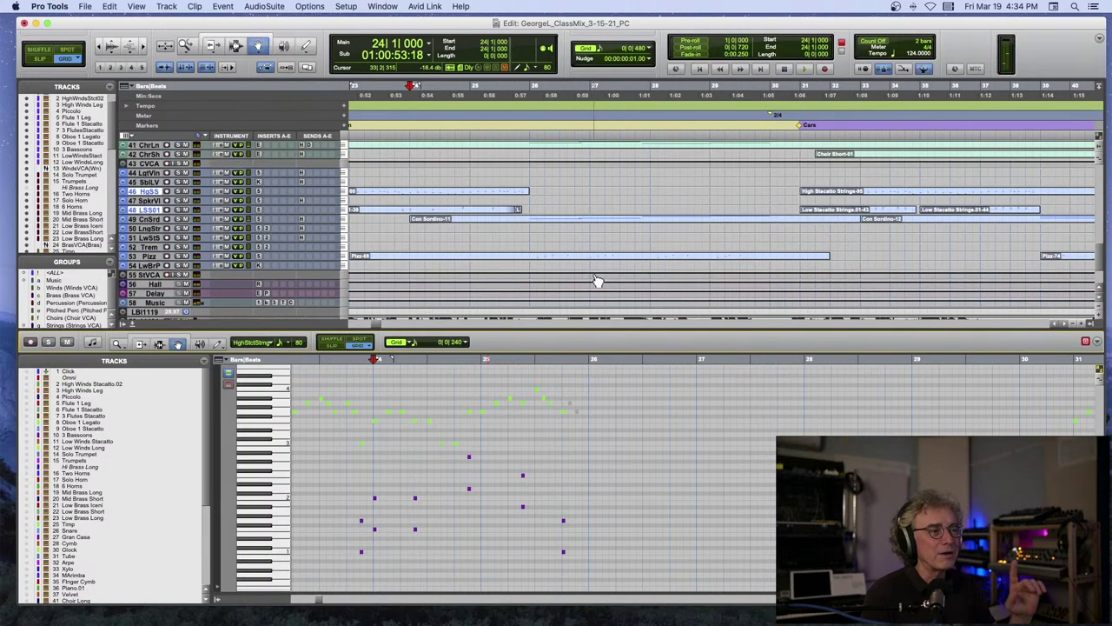
scroll(597, 280, "left", 2)
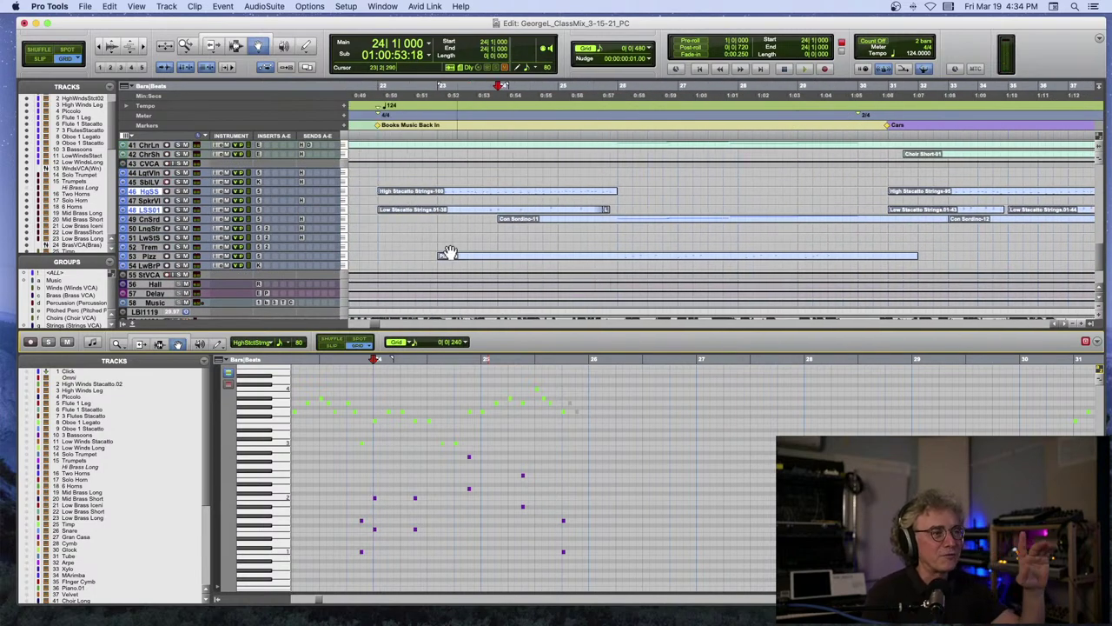
left_click(461, 190)
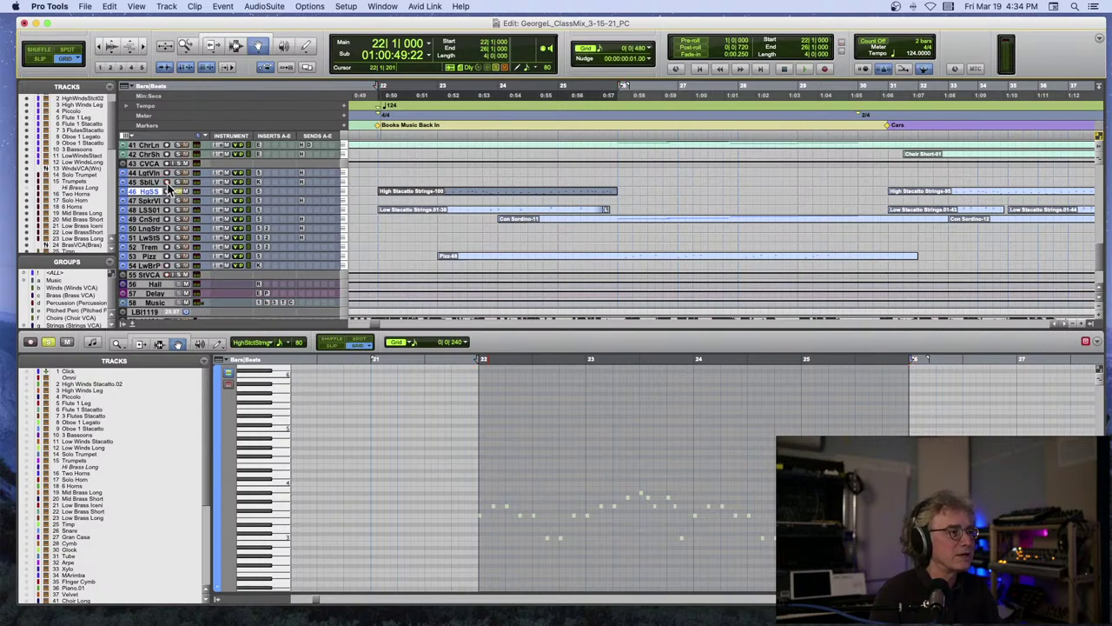
scroll(171, 187, "up", 15)
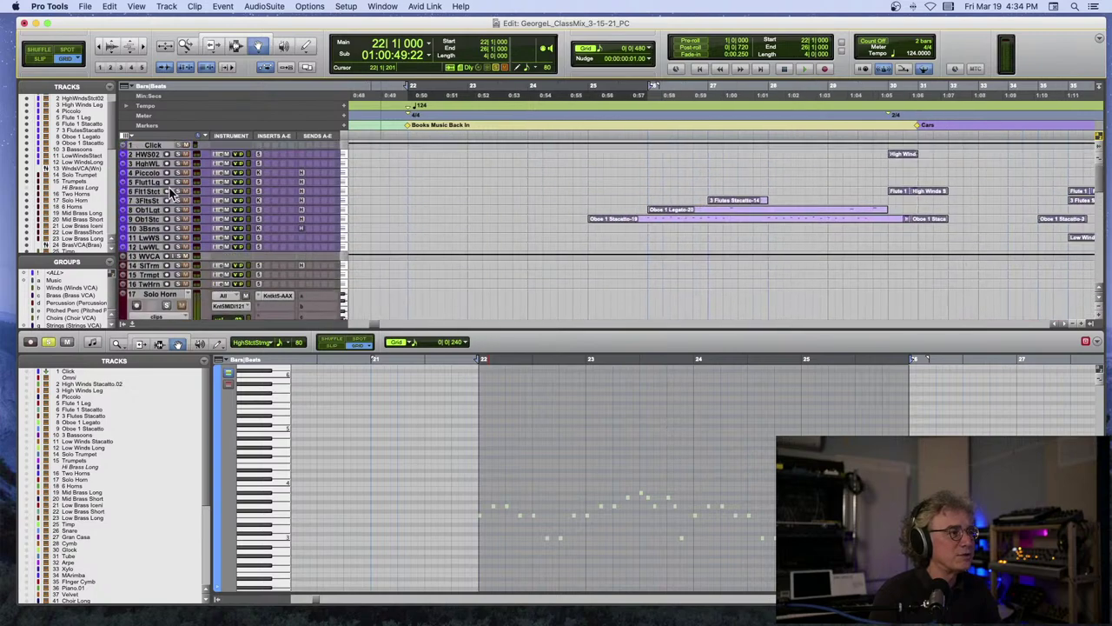
Play the soloed High Staccato Strings passage from 22|1|000 and stop it in the first bars.
scroll(172, 193, "right", 3)
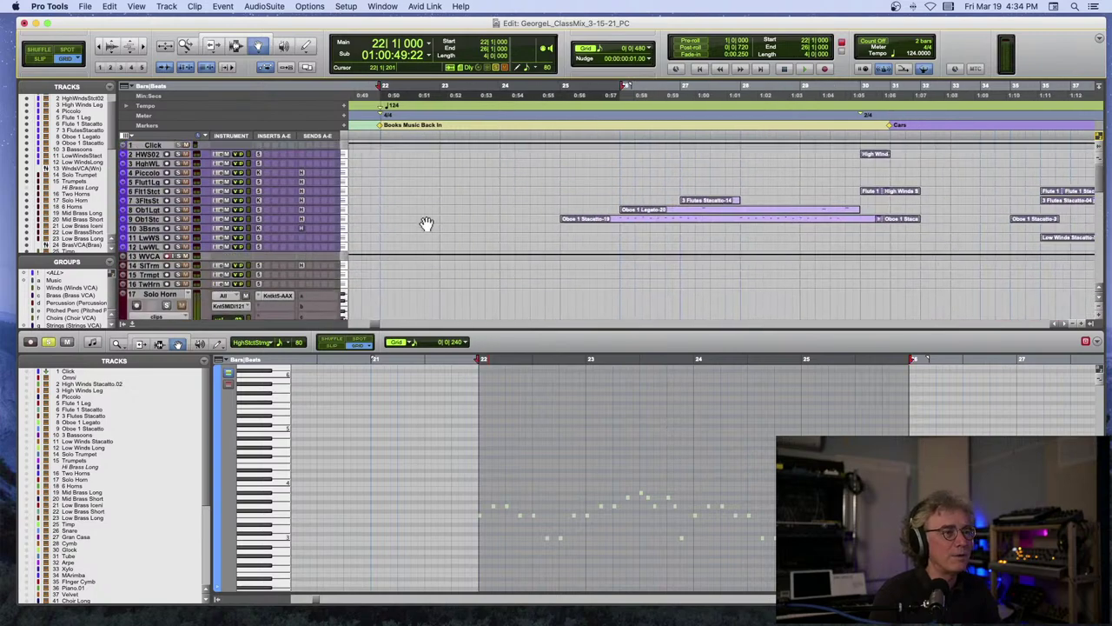
key("space")
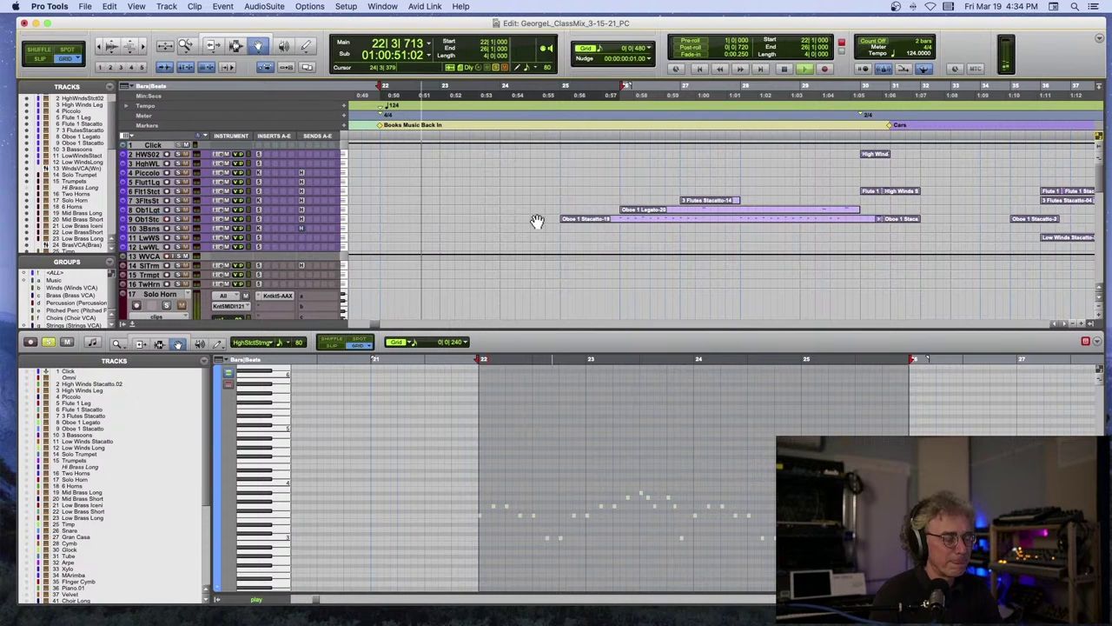
key("space")
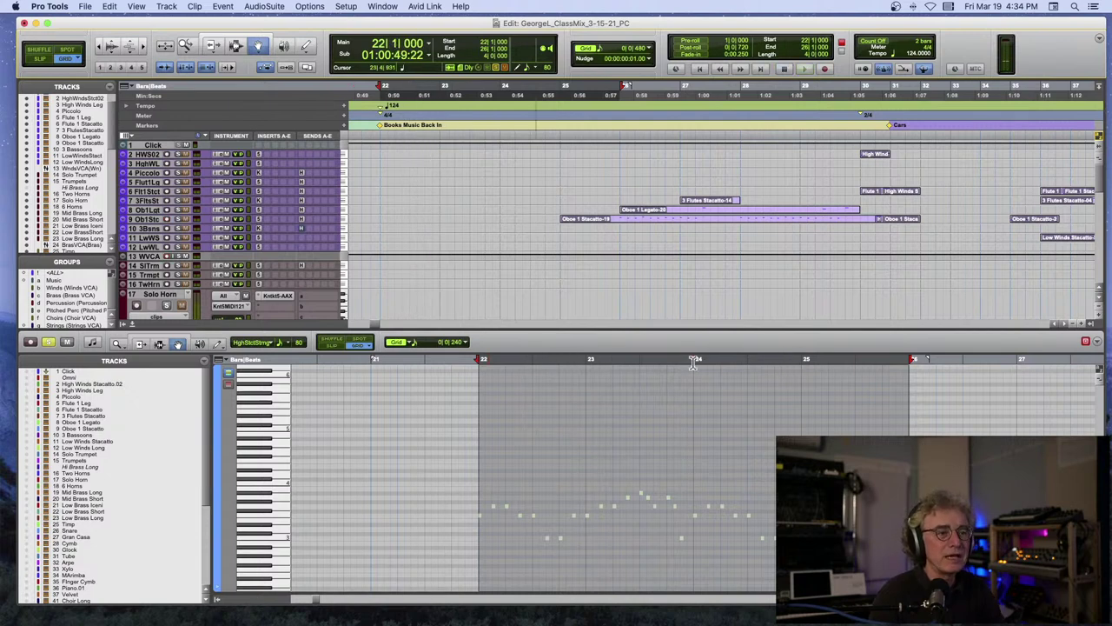
Play from 24|1|000, select the Oboe 1 Staccato clip at bar 25 and solo both Oboe 1 tracks.
left_click(693, 359)
key("space")
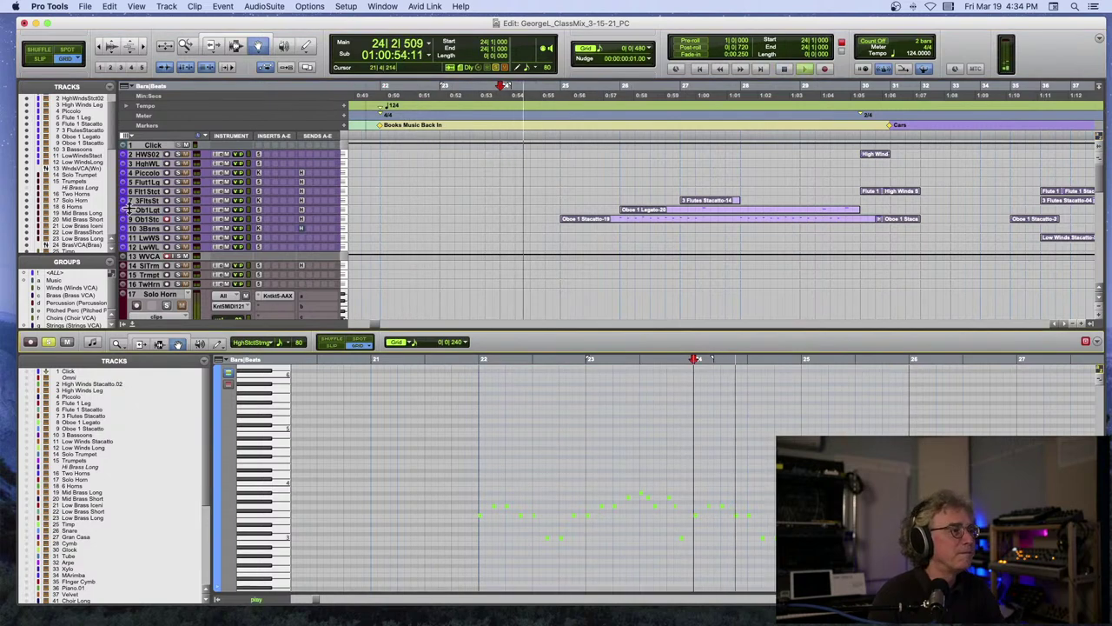
left_click(587, 220)
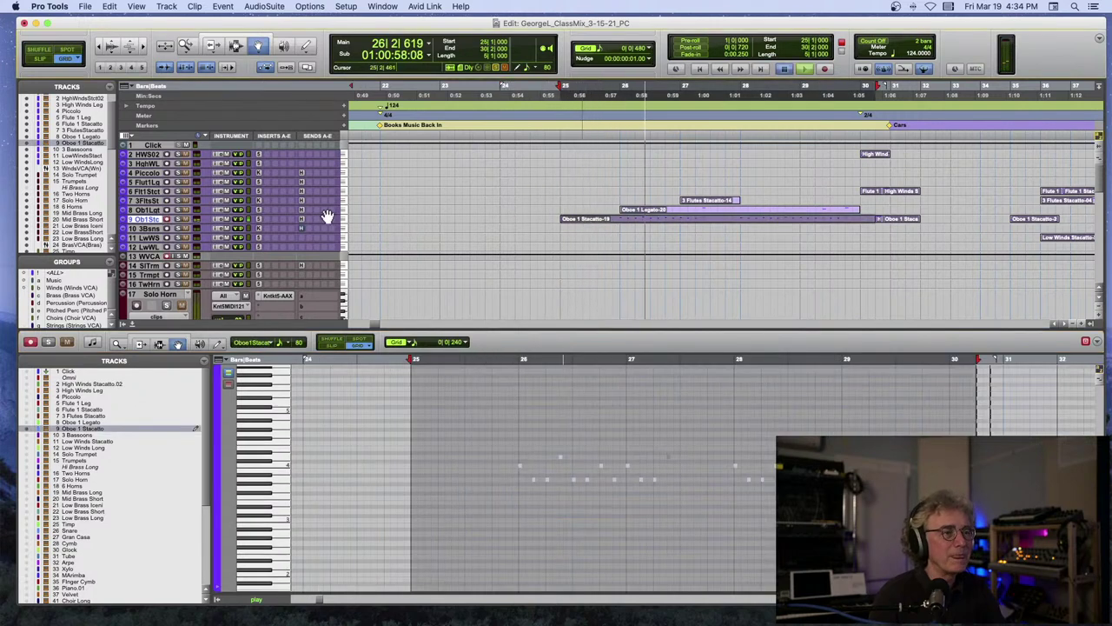
key("space")
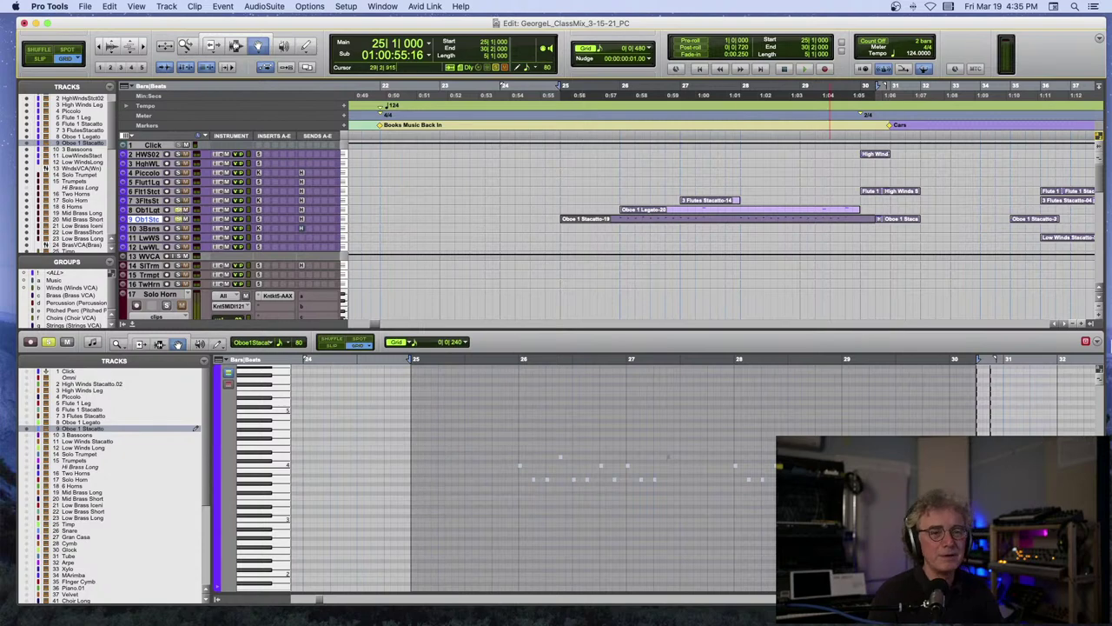
Select the High Staccato Strings clip at bar 22 and play it with the oboes from 24|1|000.
scroll(165, 268, "down", 20)
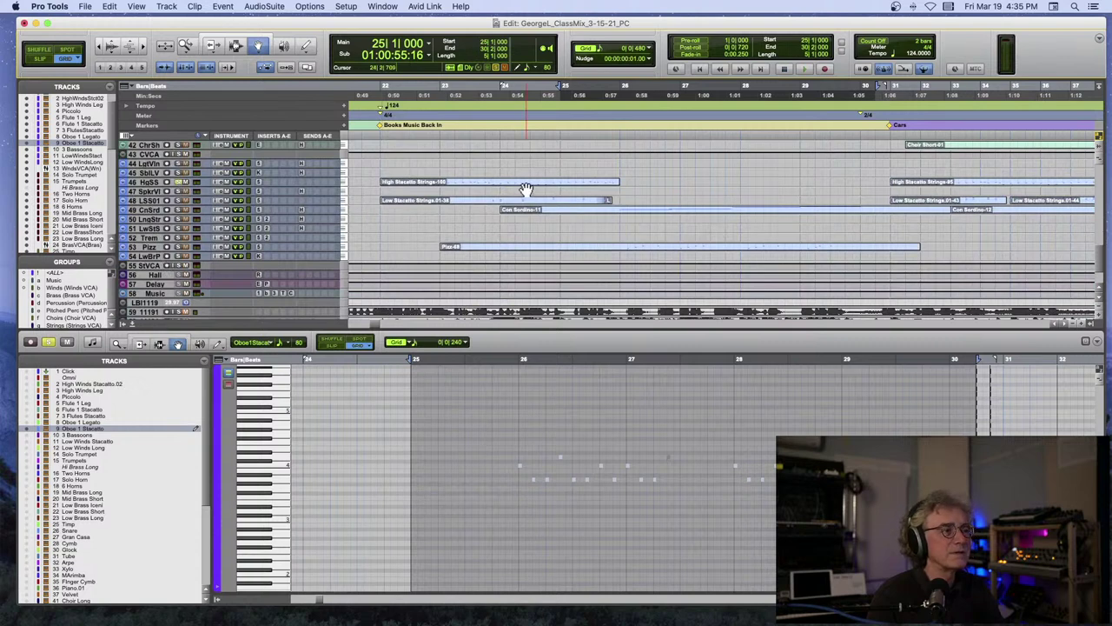
left_click(728, 363)
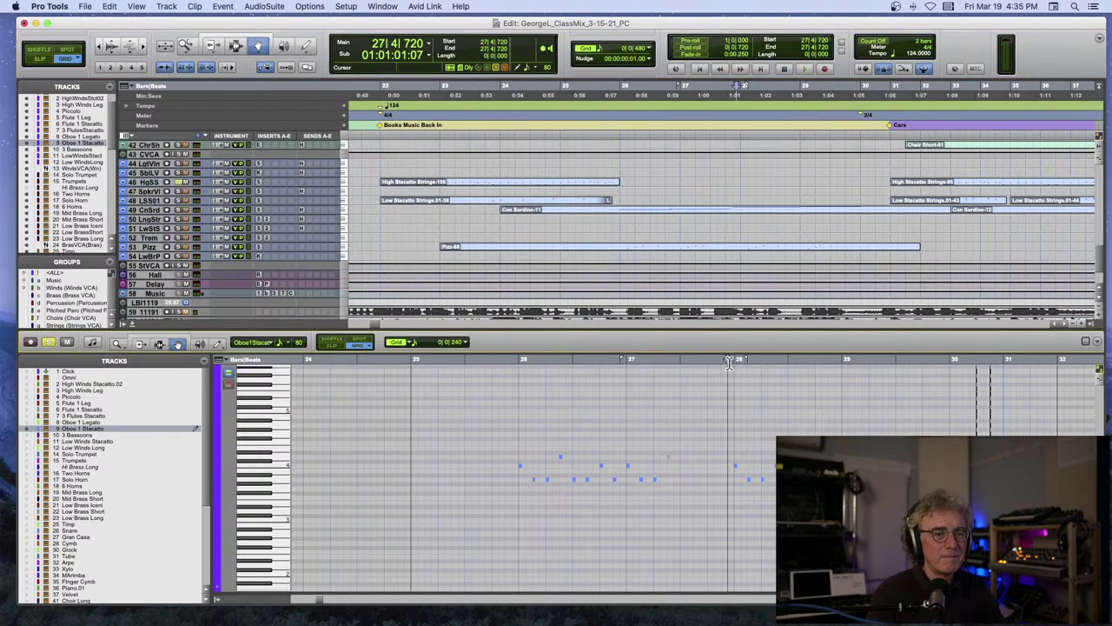
key("space")
key("space")
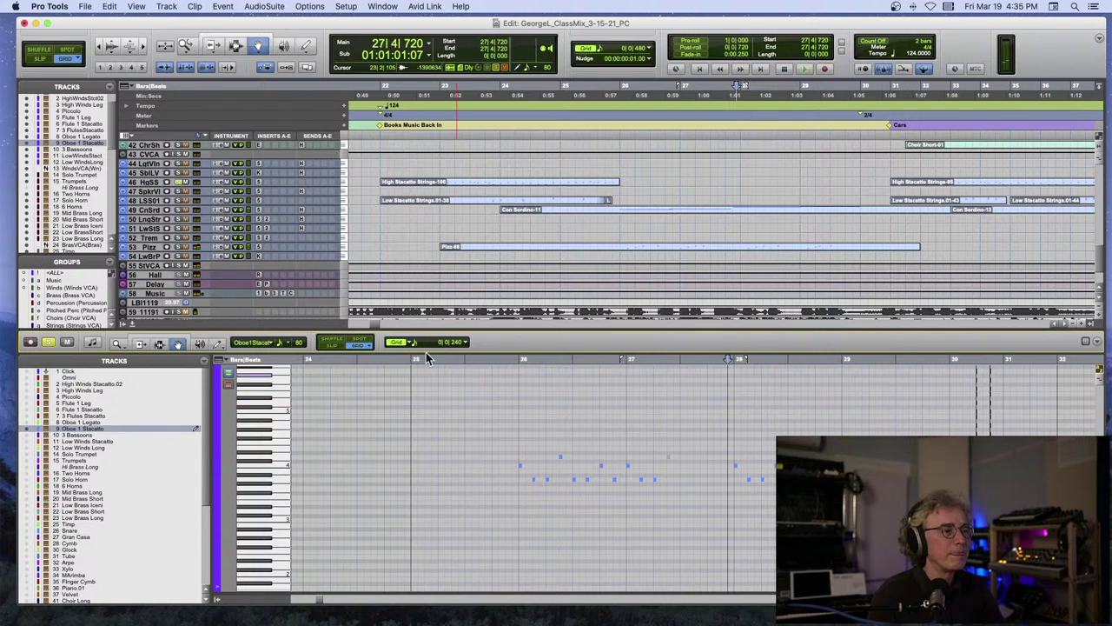
left_click(443, 184)
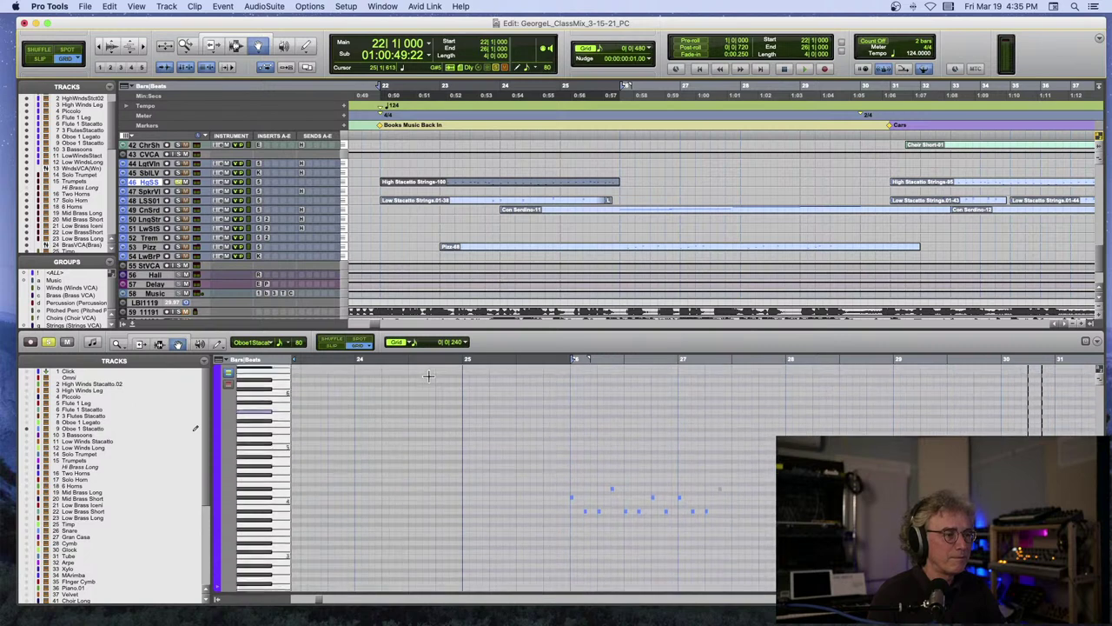
left_click(356, 359)
key("space")
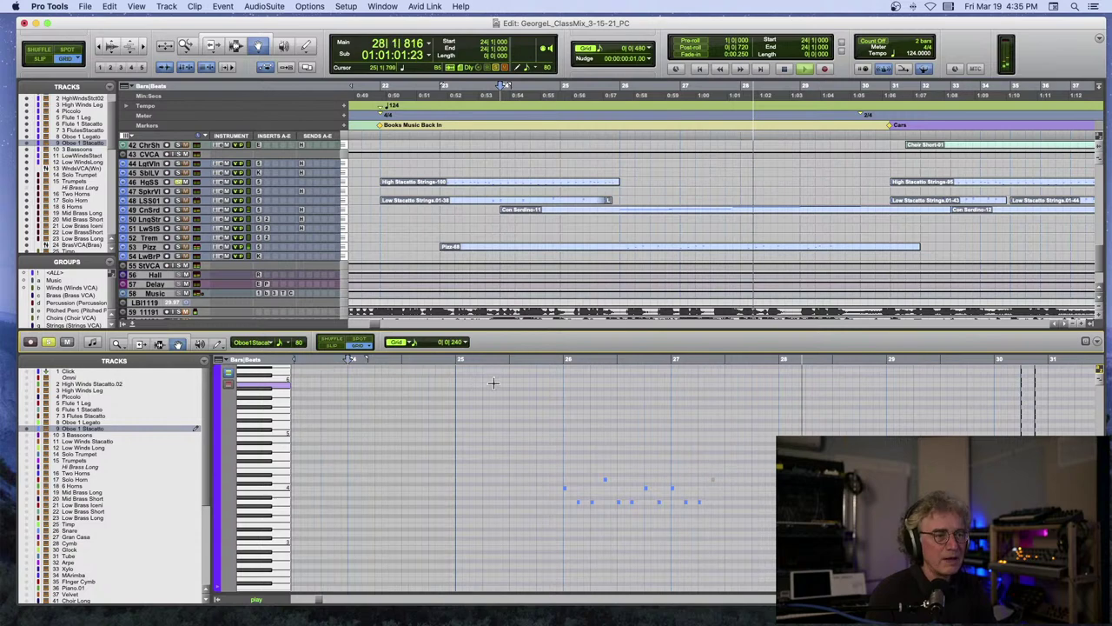
key("space")
Select the Oboe 1 Legato clip at bar 26, show its MIDI notes with the staccato part and locate those at 27|2|480 and 29|2|480.
scroll(199, 194, "up", 15)
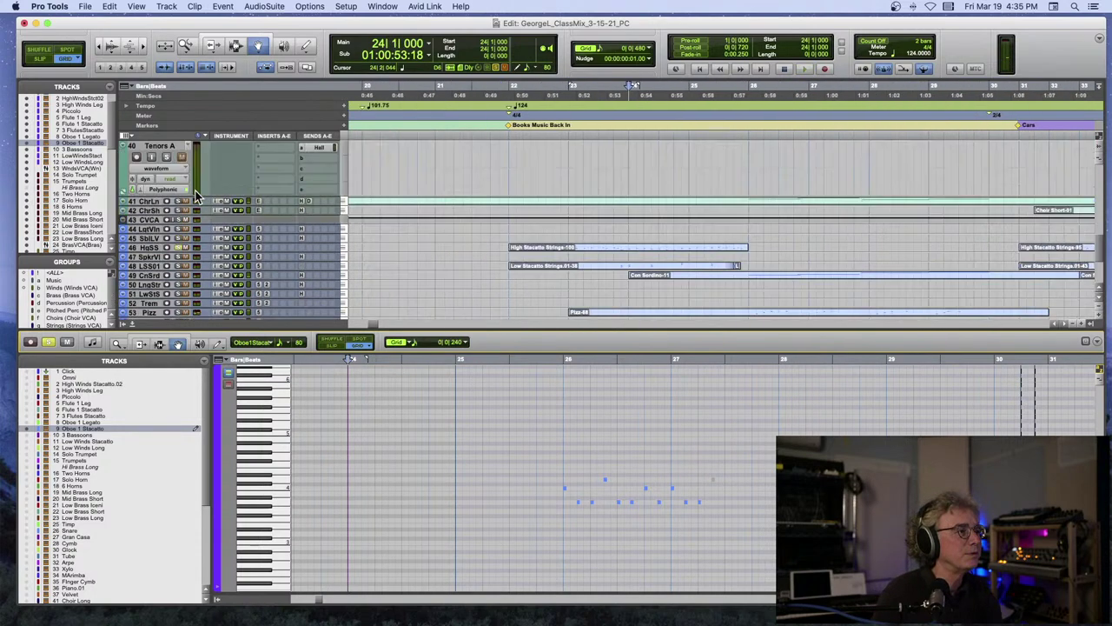
scroll(198, 195, "up", 5)
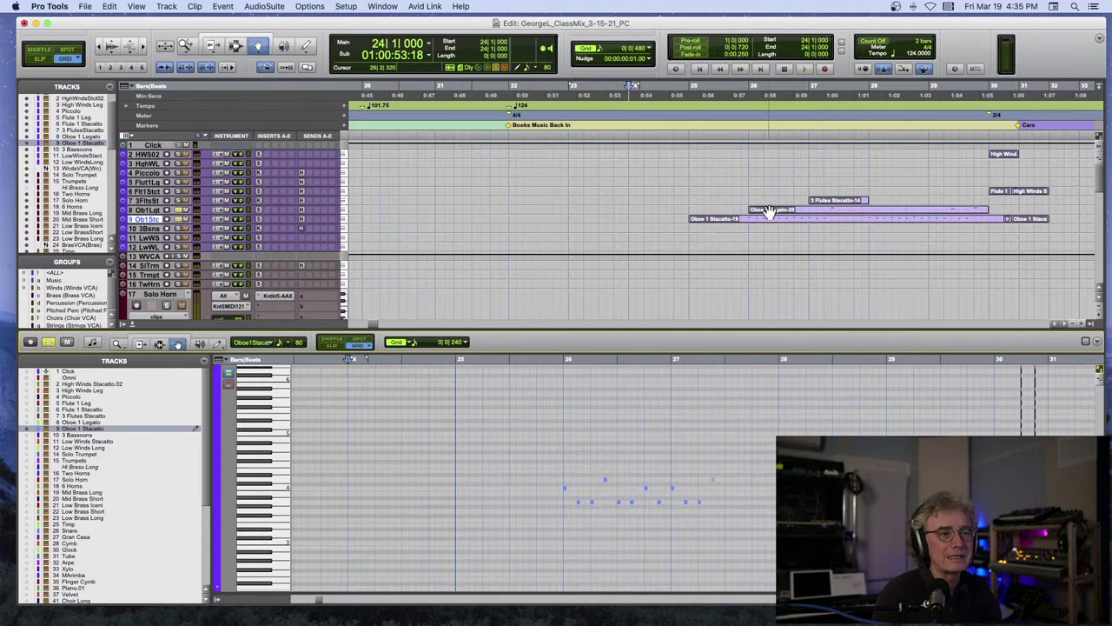
left_click(768, 211)
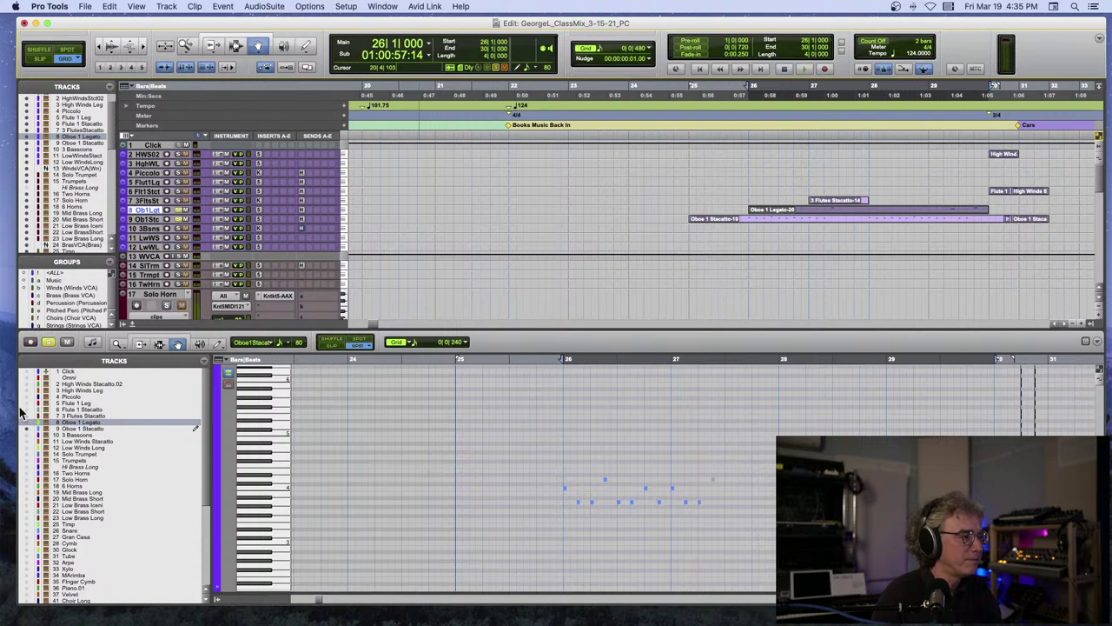
left_click(714, 485)
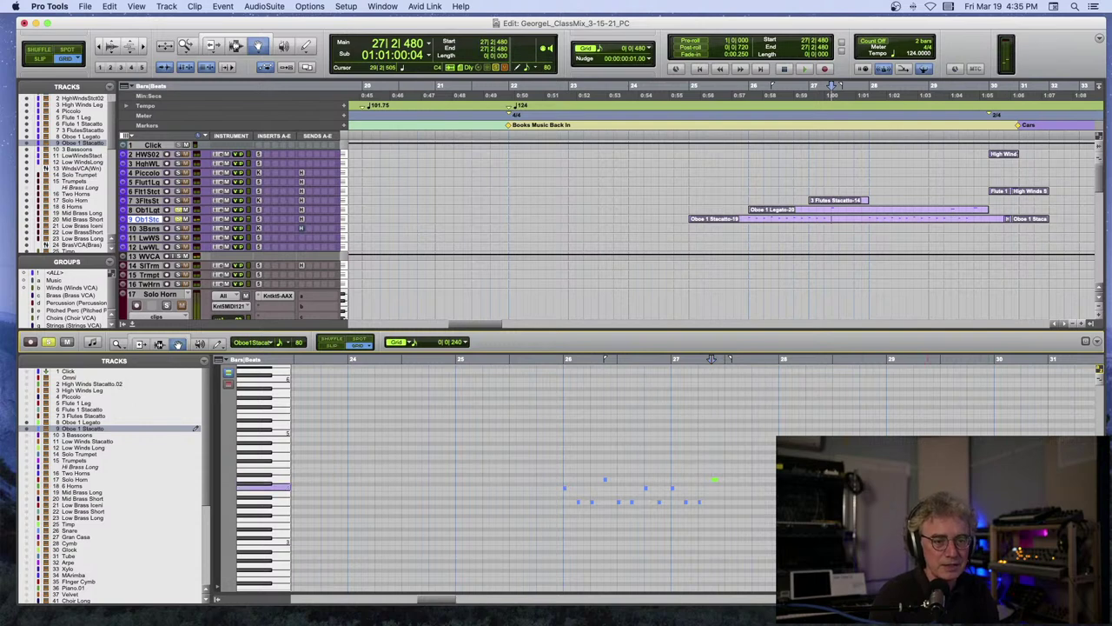
key("KP_2")
key("KP_2")
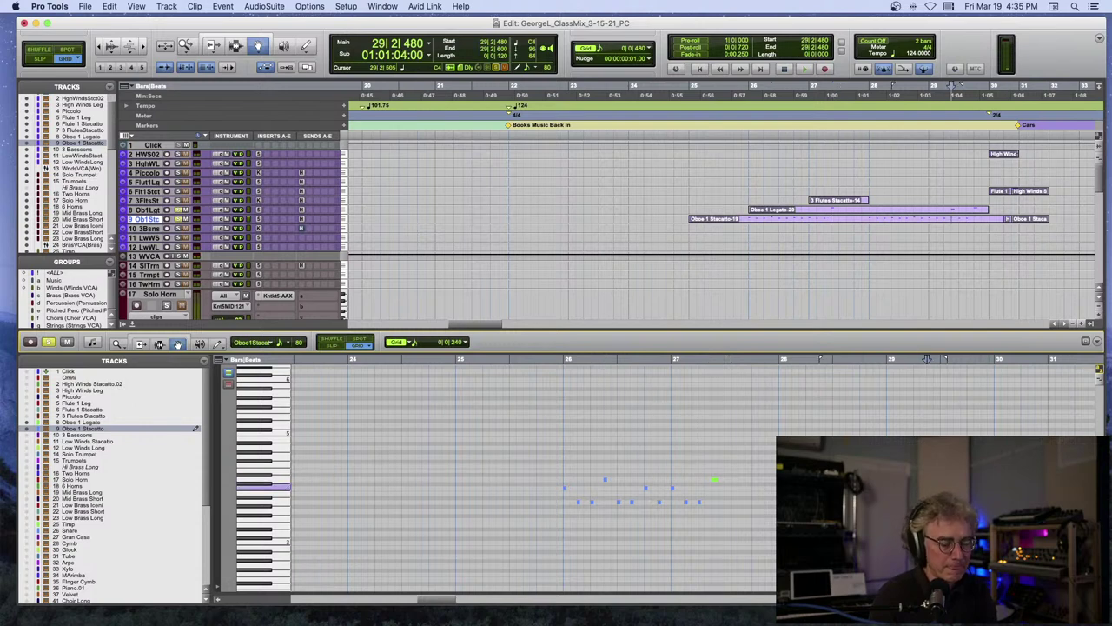
left_click(971, 479)
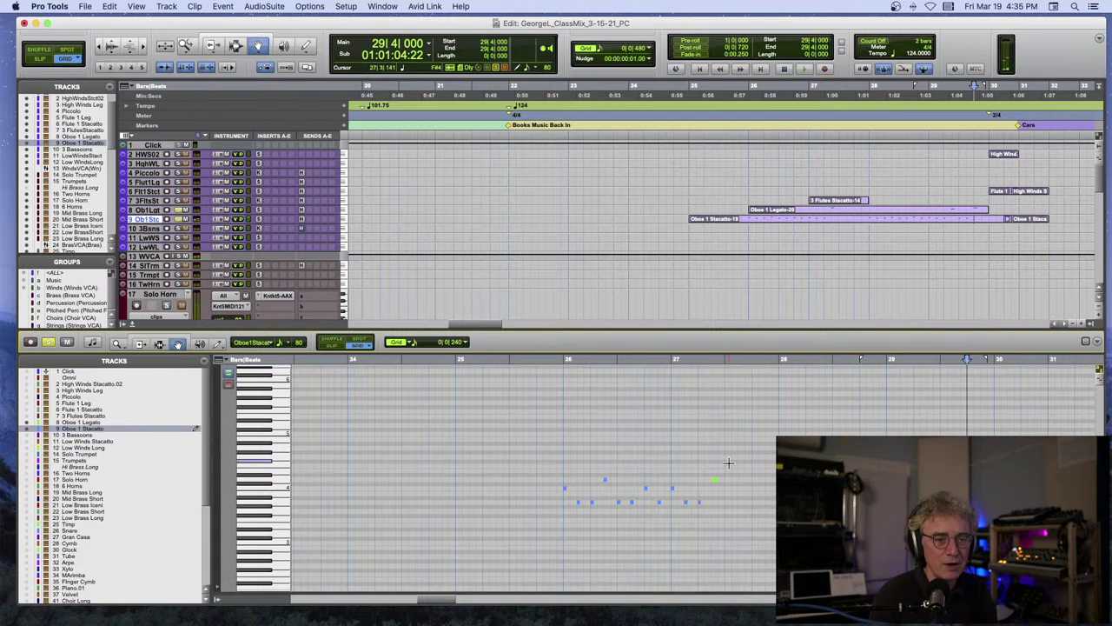
Play the soloed Oboe 1 legato and staccato parts together from 26|1|000.
left_click(563, 360)
key("space")
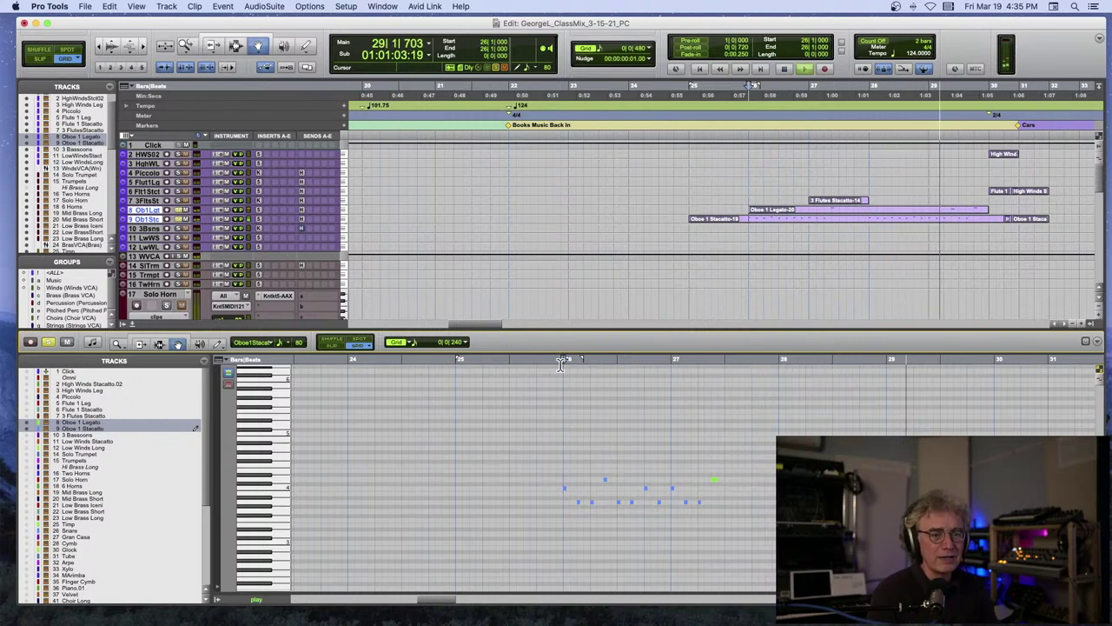
key("space")
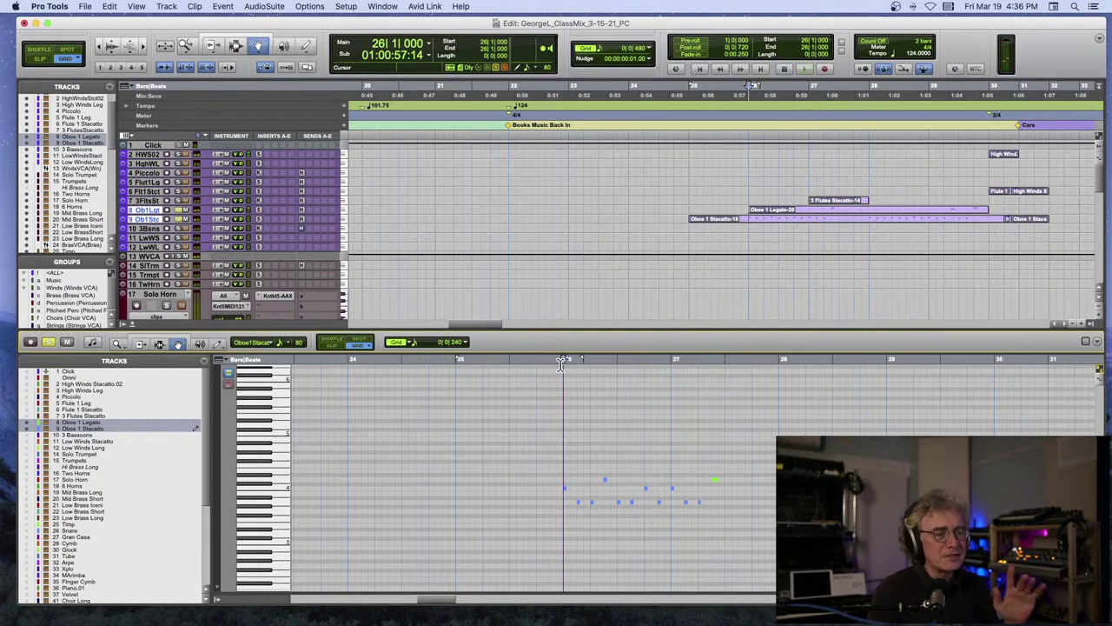
Replay the passage from 26|1|000, clear the track solos and play it with the full orchestra.
scroll(560, 365, "right", 1)
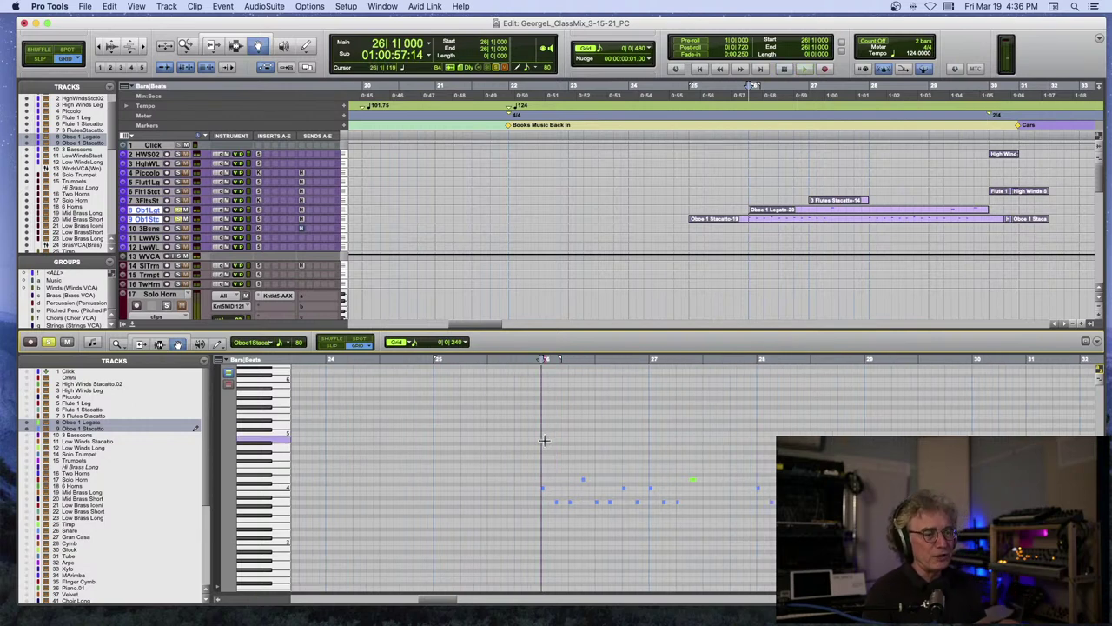
scroll(544, 440, "left", 1)
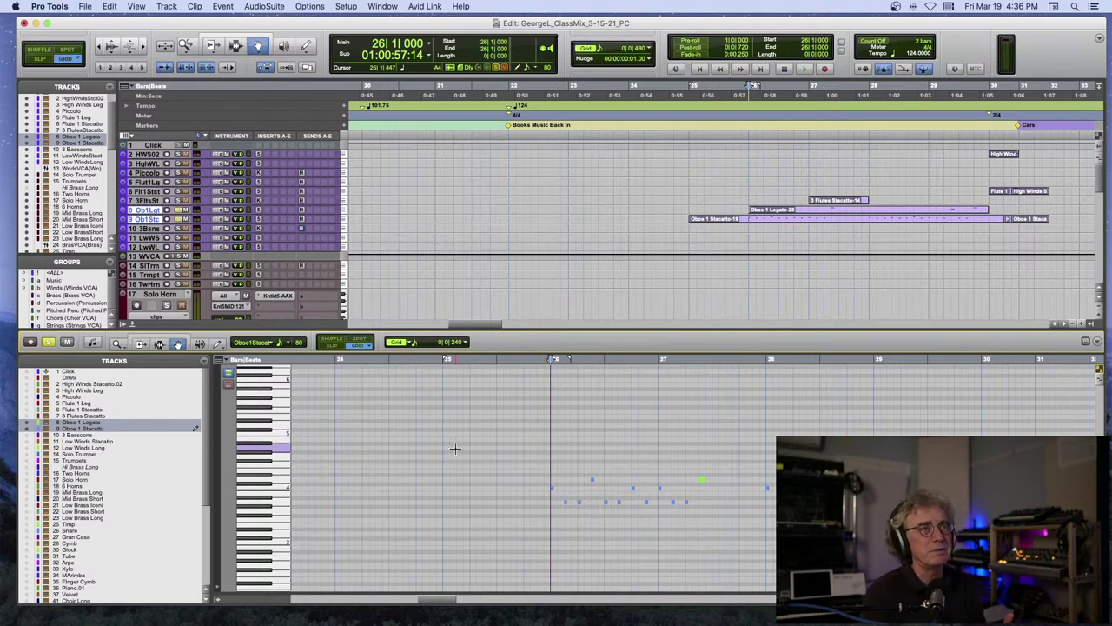
key("space")
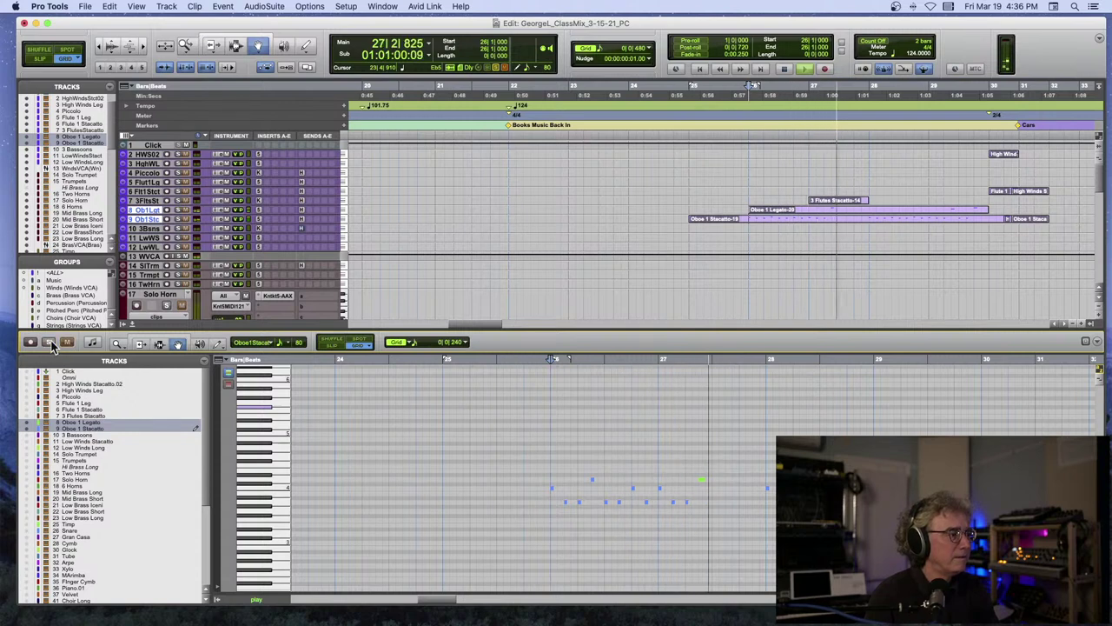
key("space")
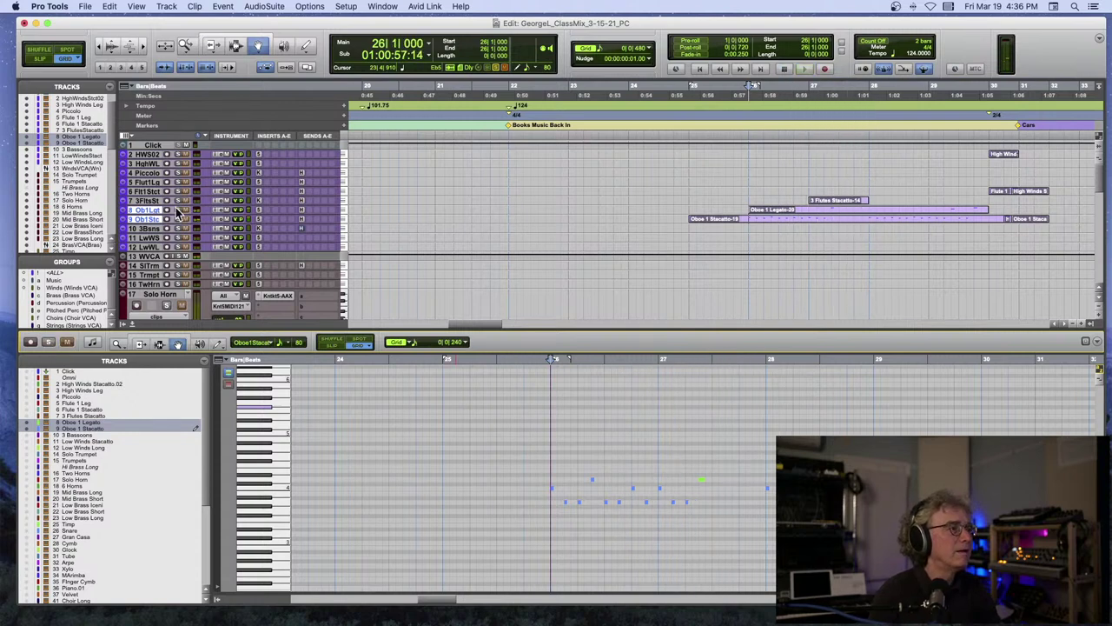
key("space")
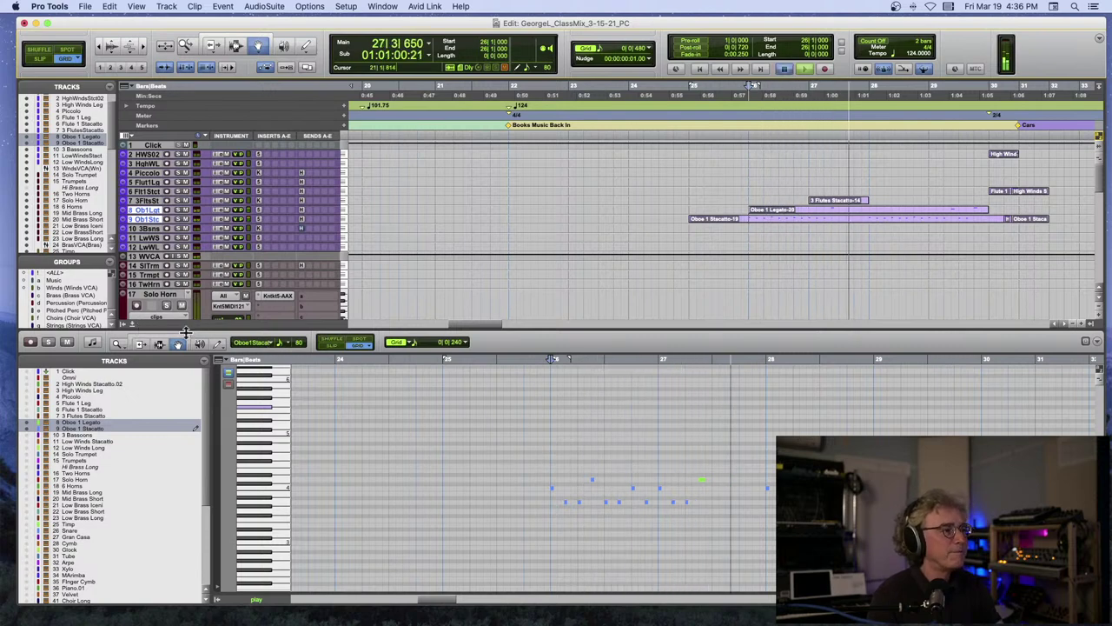
key("space")
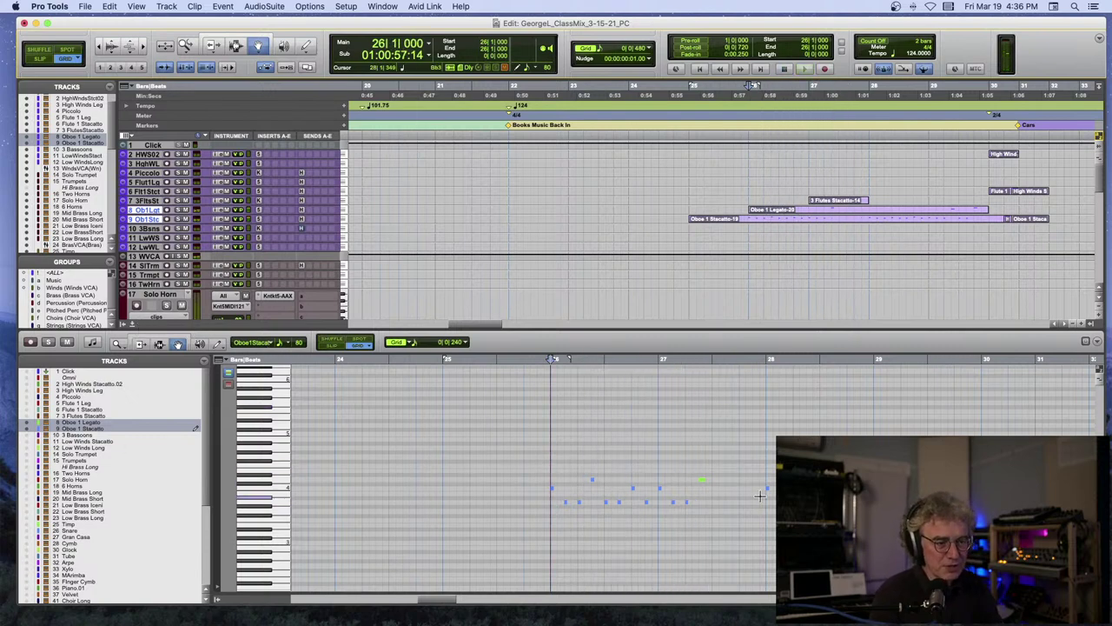
Show the Pizz track's notes in the MIDI editor and bring its low-register pattern at bar 26 into view.
scroll(88, 514, "down", 6)
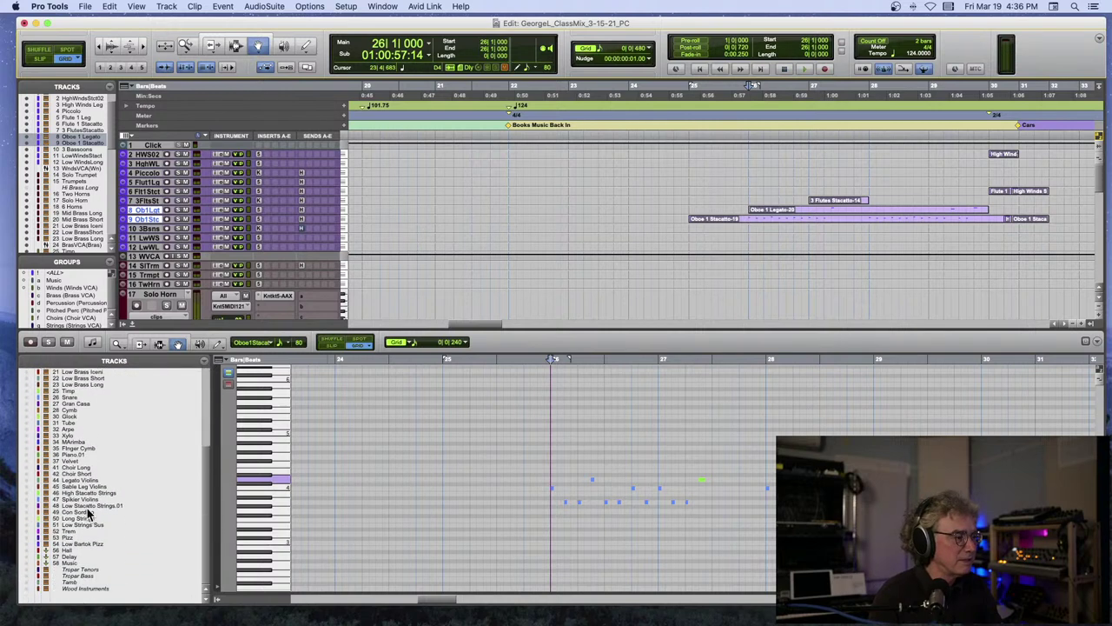
left_click(28, 545)
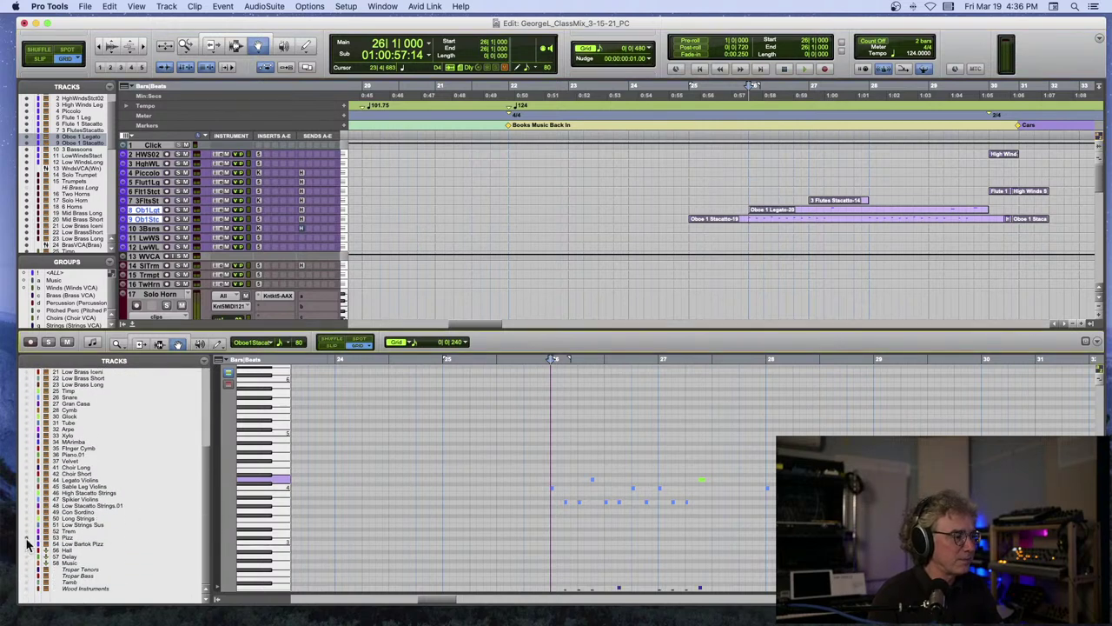
scroll(471, 527, "down", 5)
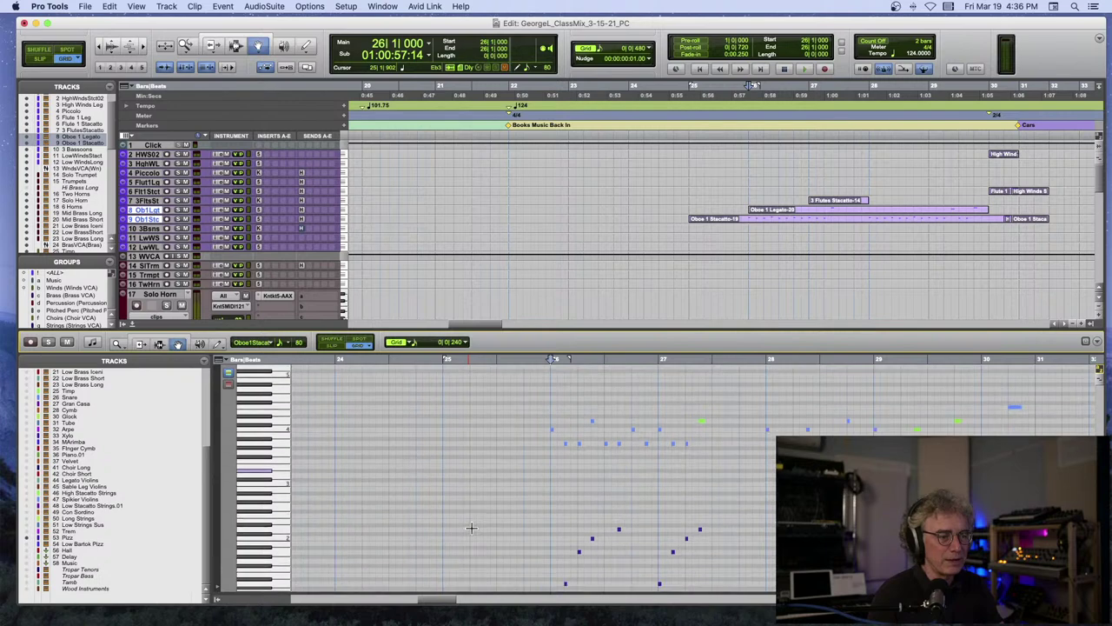
scroll(471, 527, "down", 4)
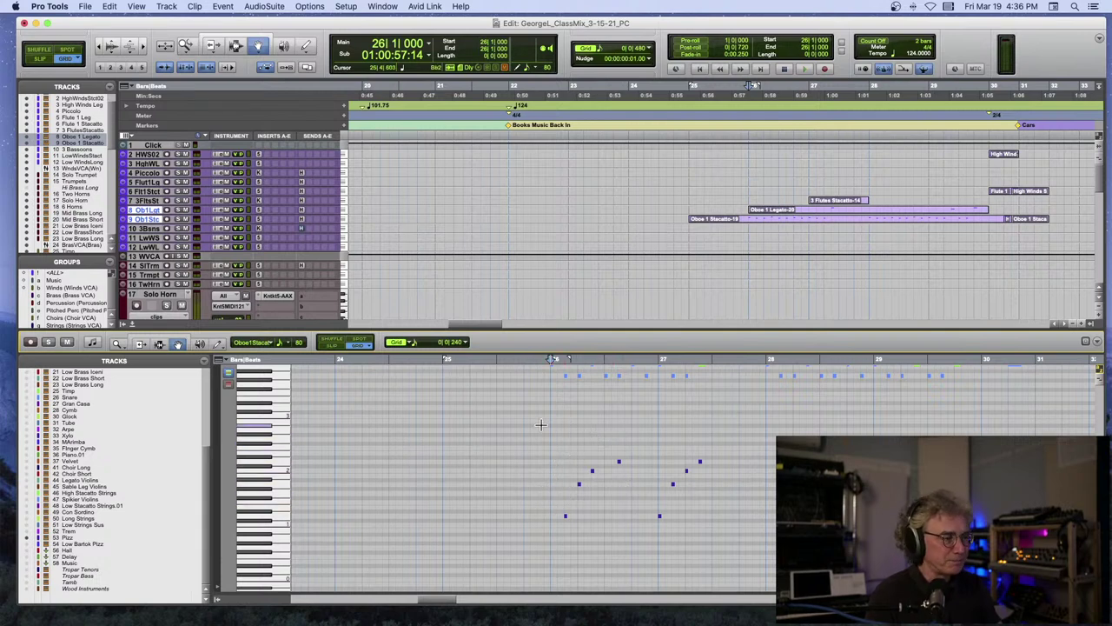
Restore the solos, select the four Pizz notes in bar 26 and play the passage from 25|4|720.
left_click(49, 341)
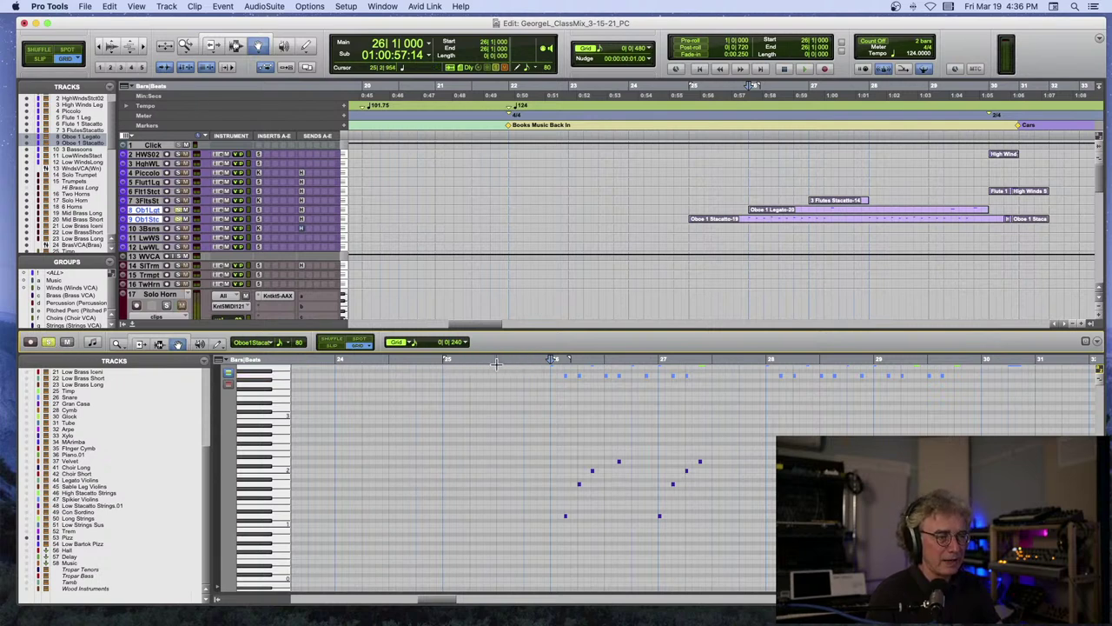
left_click_drag(558, 431, 635, 539)
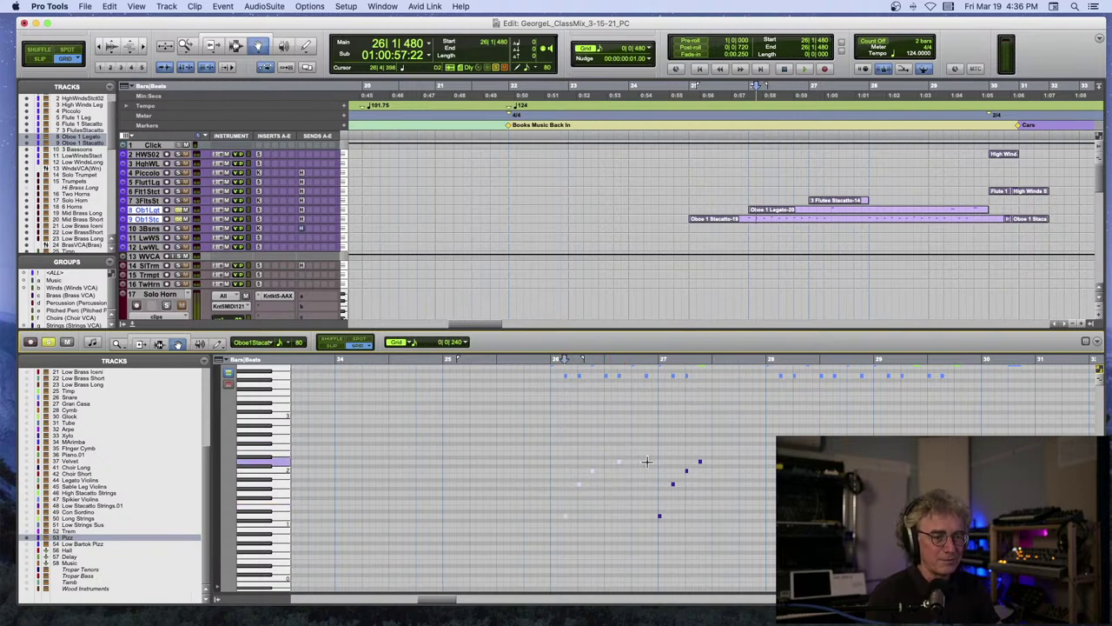
left_click(545, 359)
key("space")
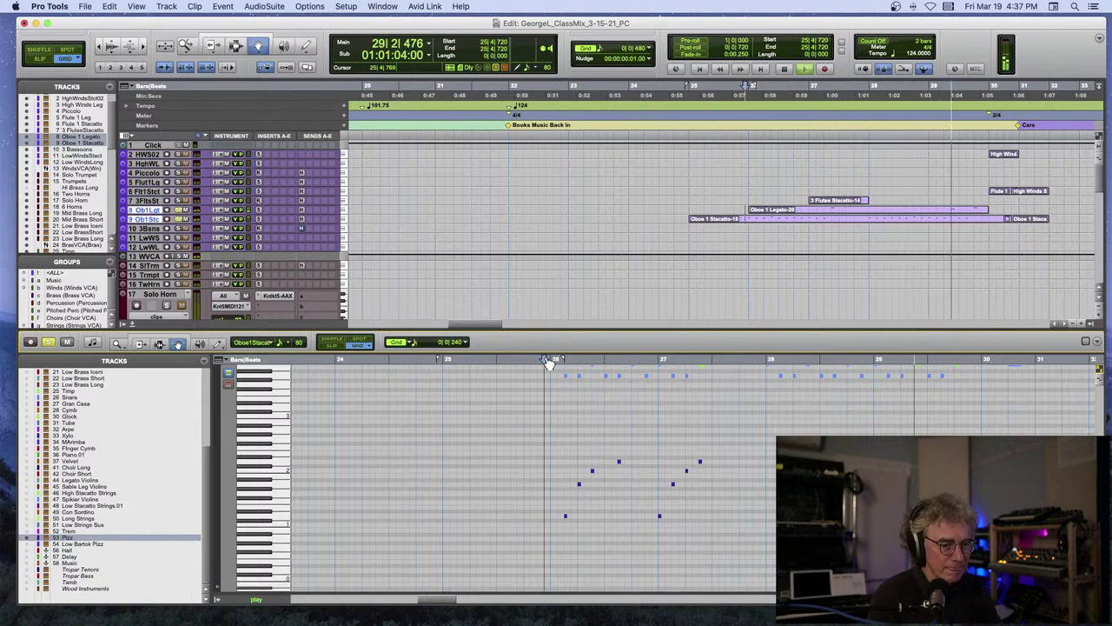
key("space")
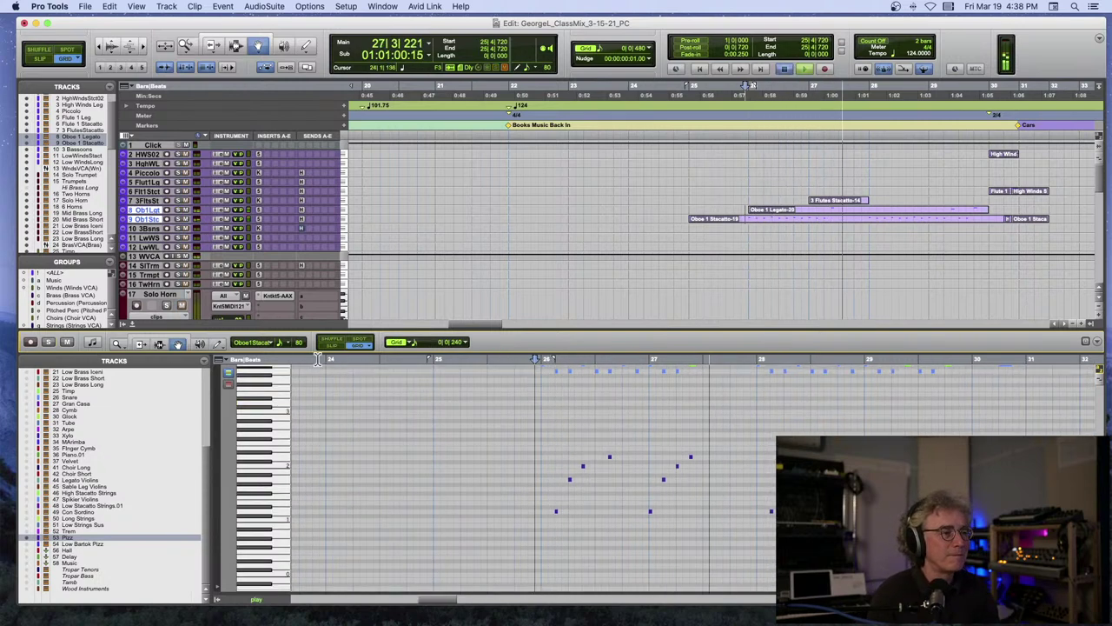
Stop playback, bring the string tracks into view and solo the Con Sordino and Pizz tracks.
key("space")
scroll(221, 300, "down", 5)
scroll(222, 300, "down", 10)
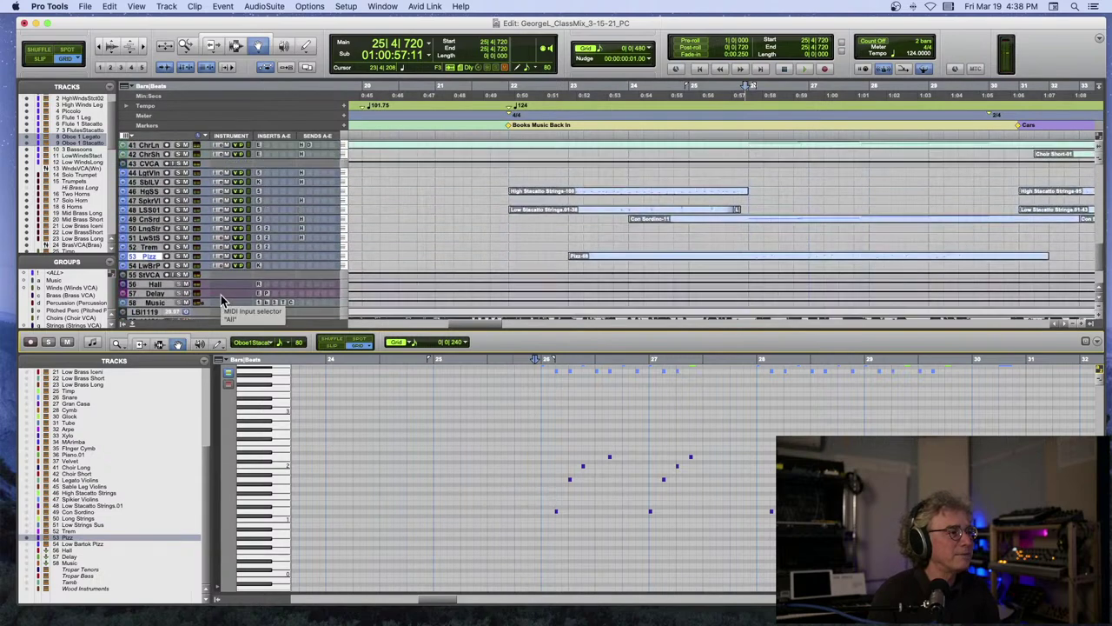
left_click(167, 219)
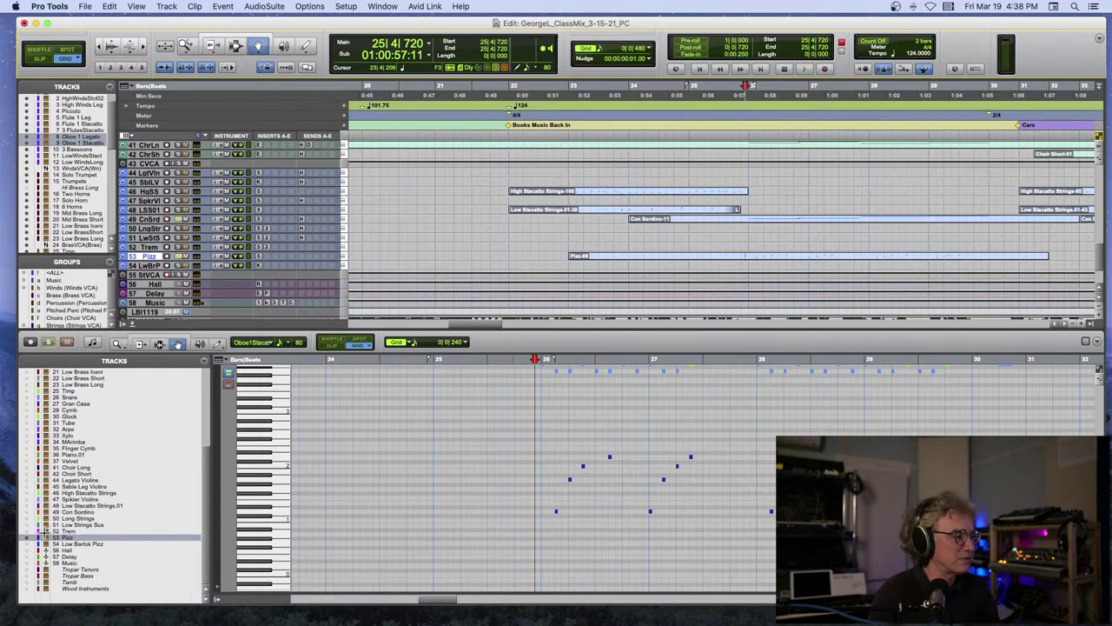
Play the soloed Con Sordino and Pizz tracks from 25|4|720 with the long con sordino notes in view in the MIDI editor.
key("F12")
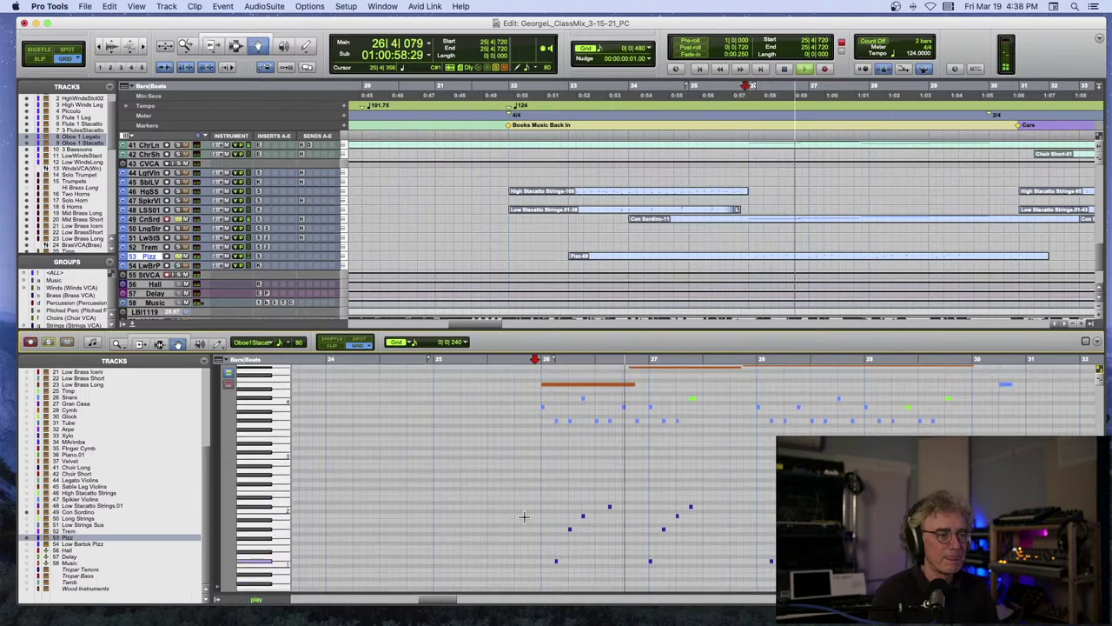
scroll(347, 462, "up", 1)
scroll(348, 463, "up", 3)
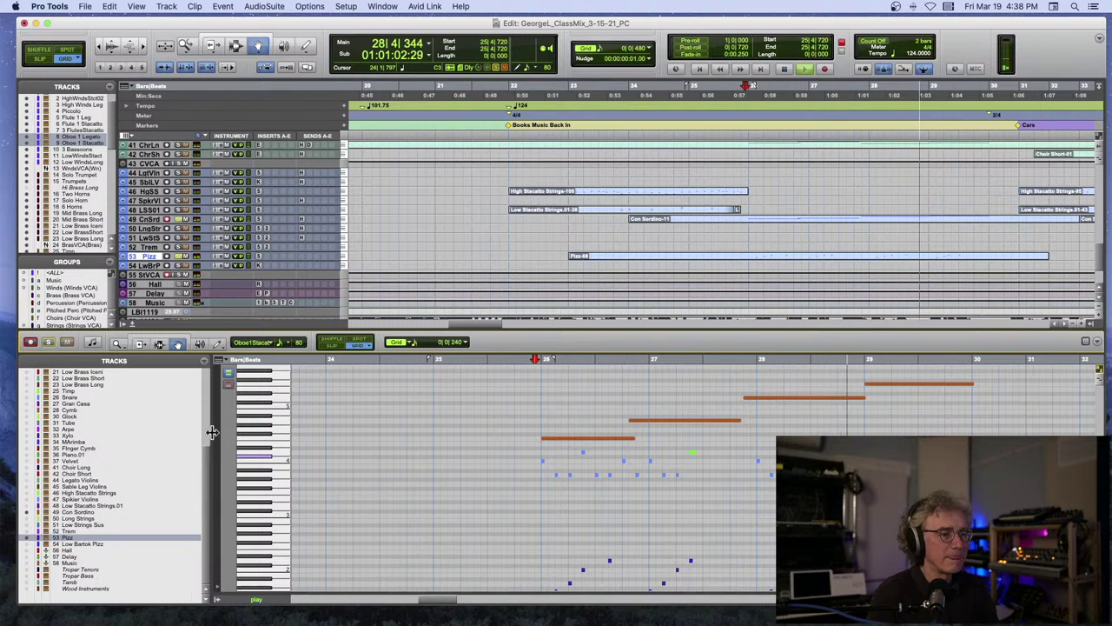
key("space")
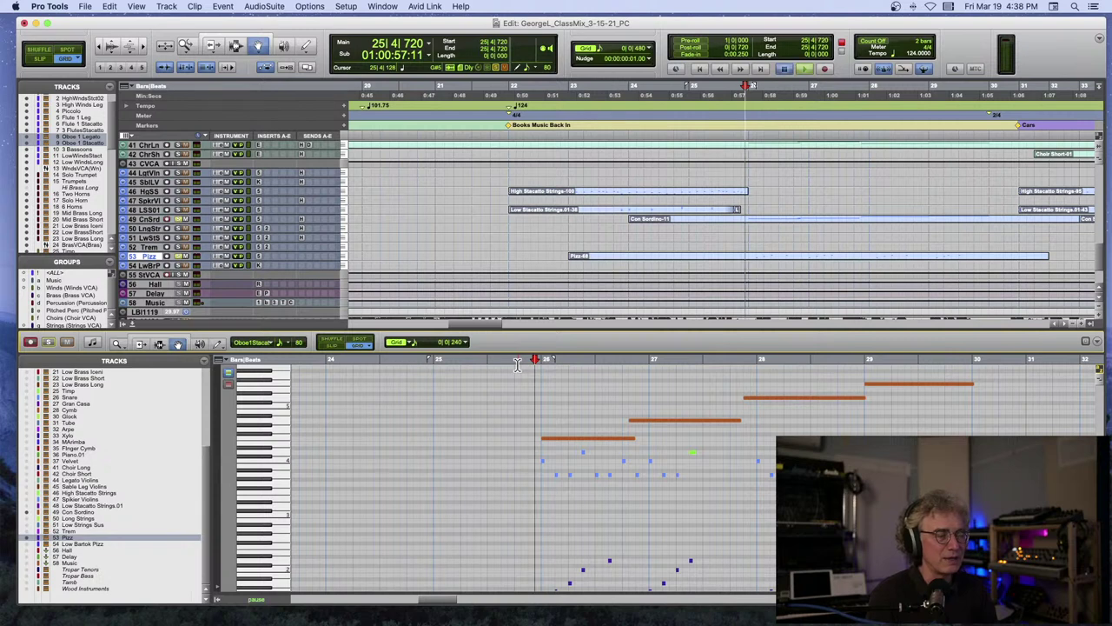
key("space")
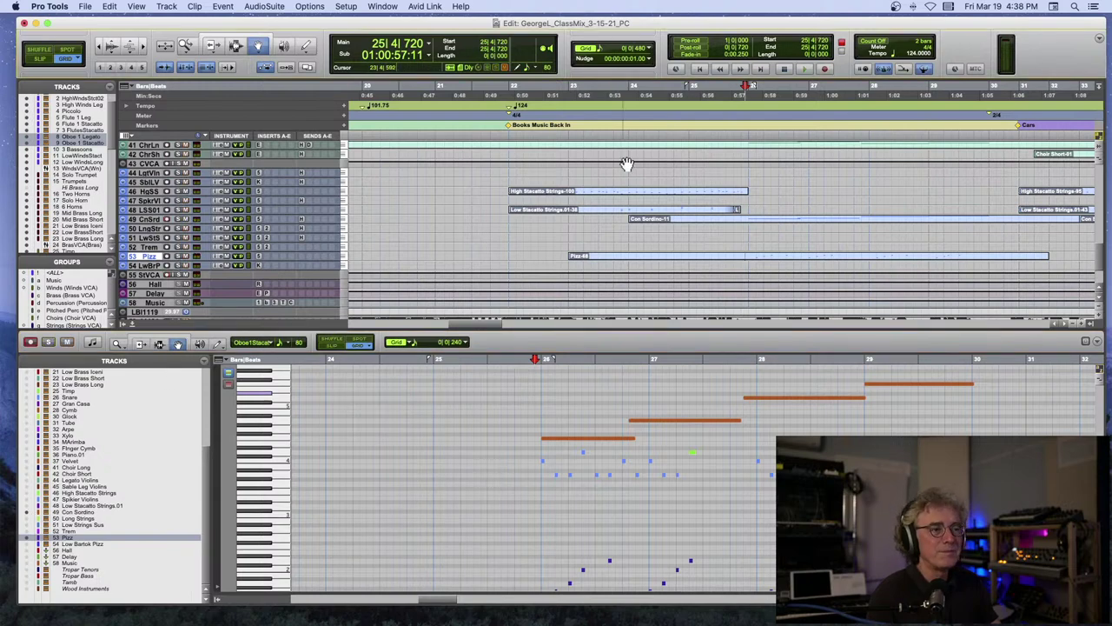
Bring the choir and keyboard tracks into view, solo the Choir Long track and play it from 25|4|000.
left_click(628, 127)
scroll(500, 254, "up", 10)
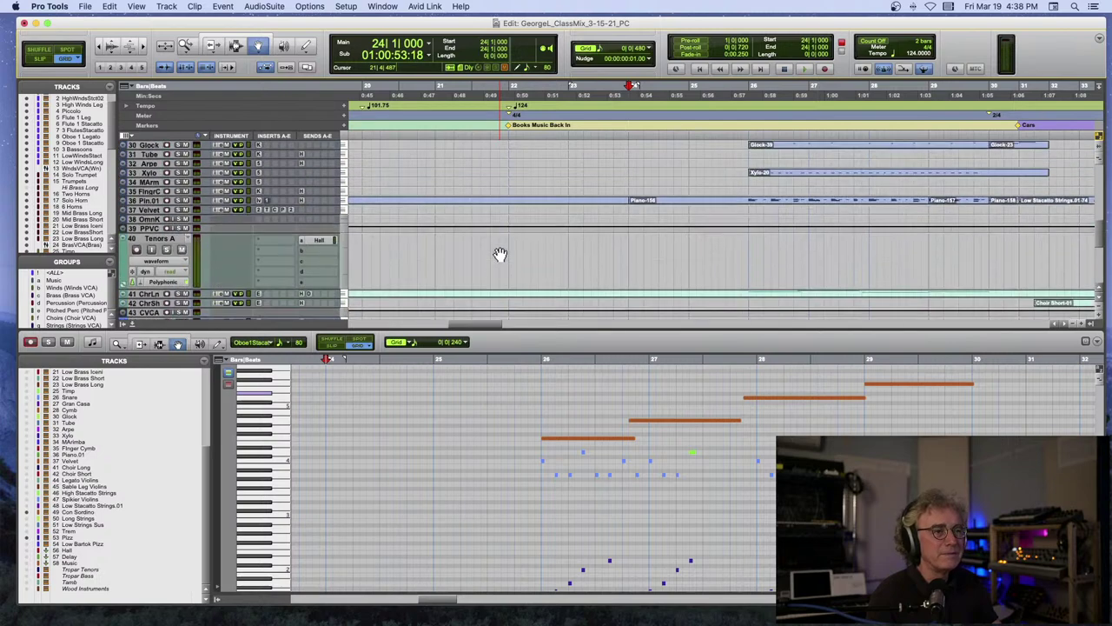
scroll(500, 253, "up", 3)
scroll(500, 254, "down", 5)
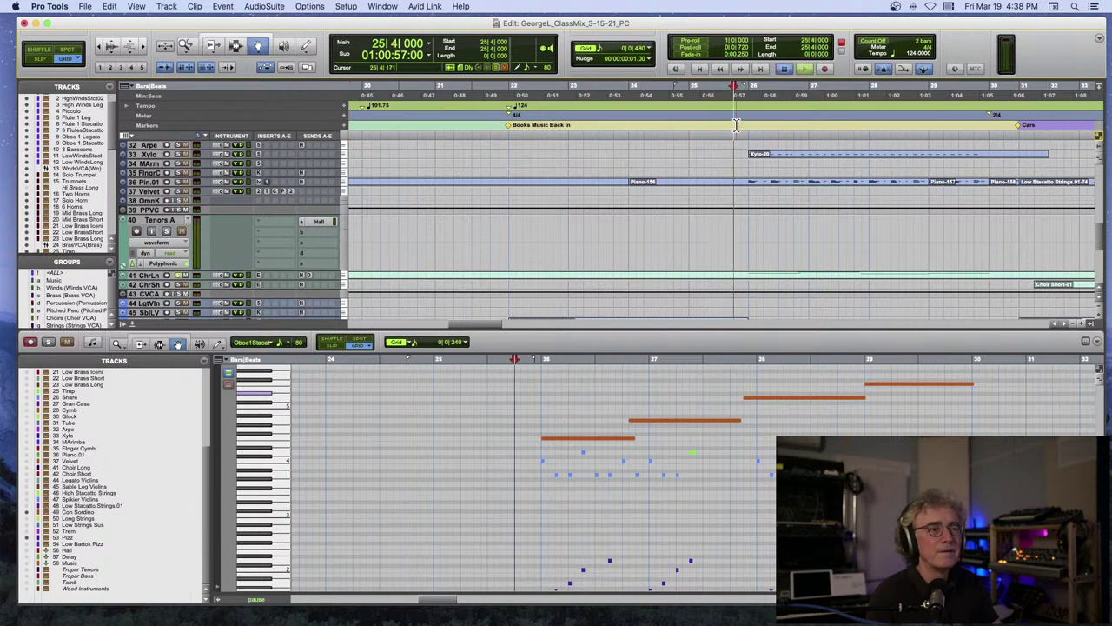
key("space")
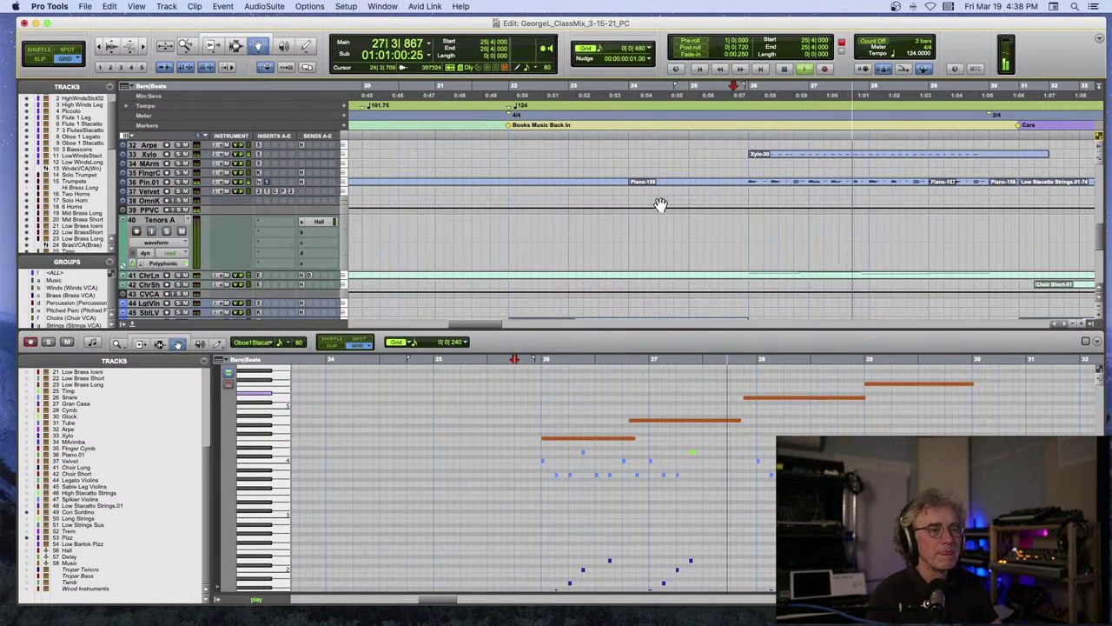
key("space")
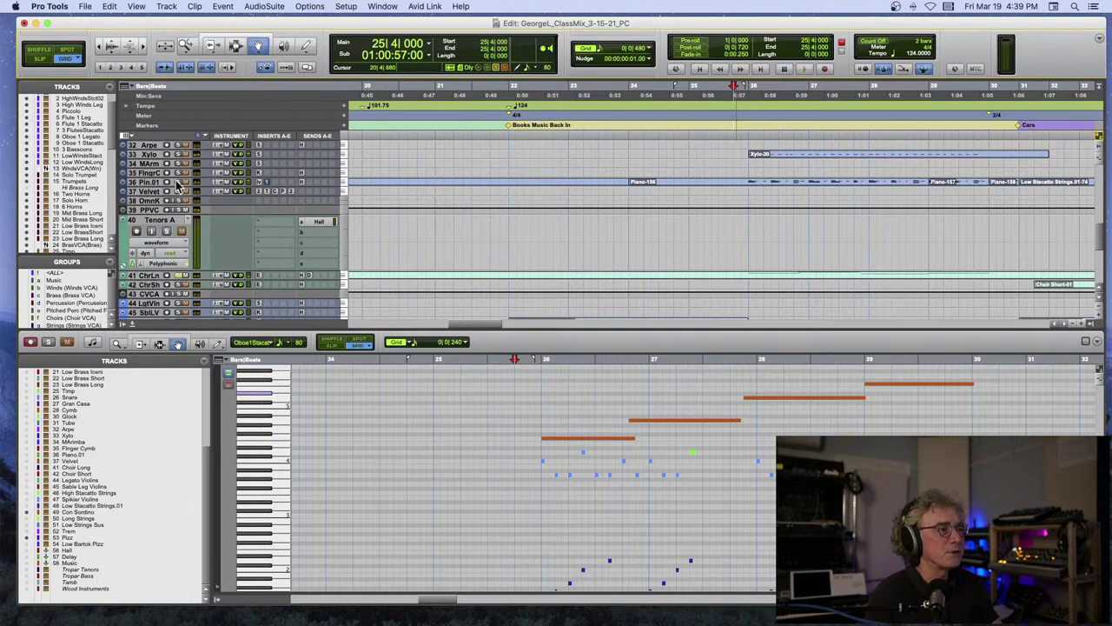
Play the Xylo and Piano tracks soloed together with Choir Long from 25|4|000, and bring the woodwind tracks into view.
key("space")
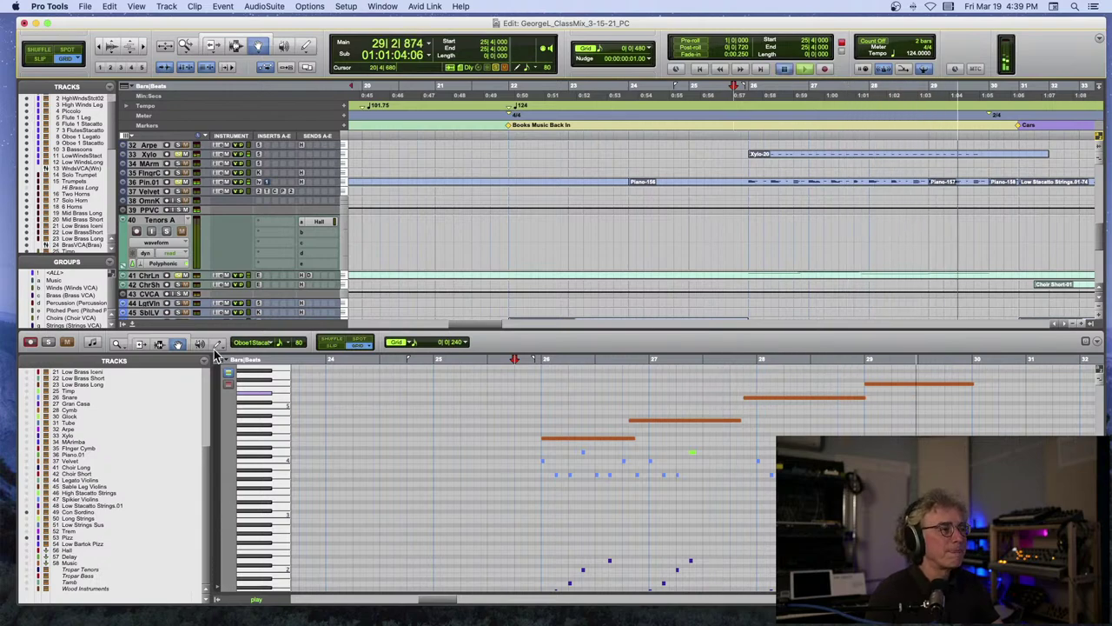
key("space")
scroll(213, 198, "up", 10)
scroll(213, 198, "up", 10)
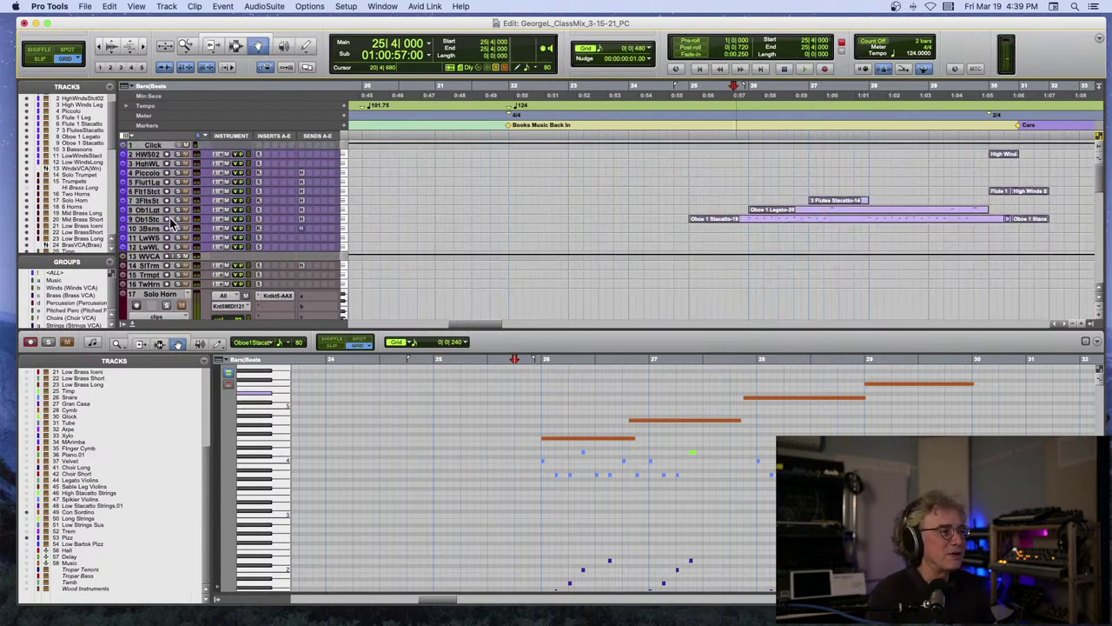
Audition the two soloed Oboe 1 tracks from bar 25 beat 4, and play the passage again from bar 27.
key("space")
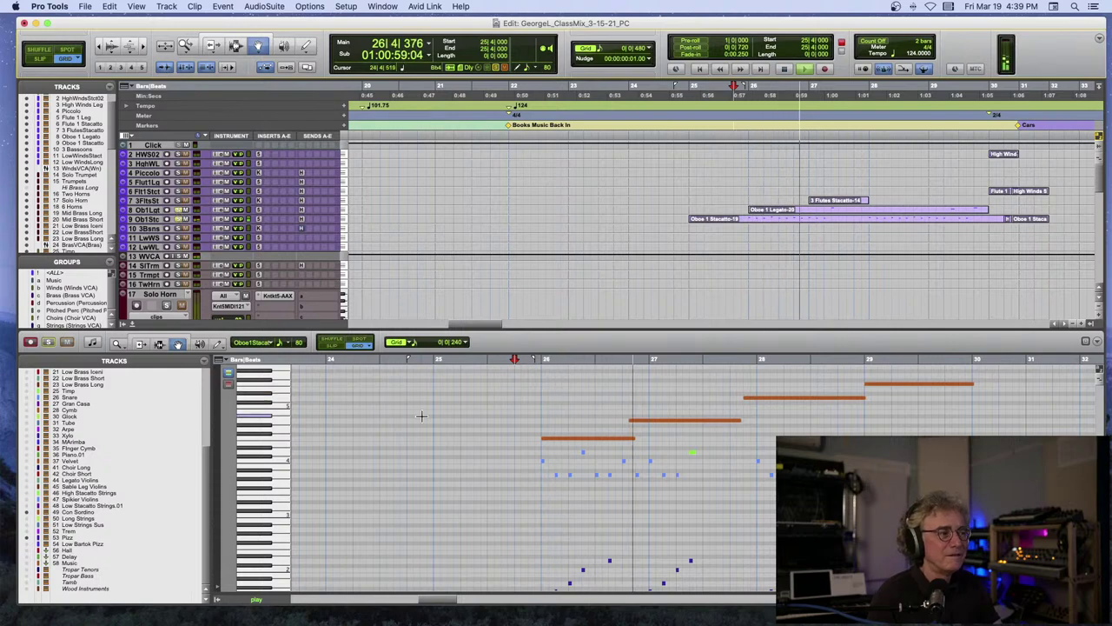
scroll(421, 415, "down", 4)
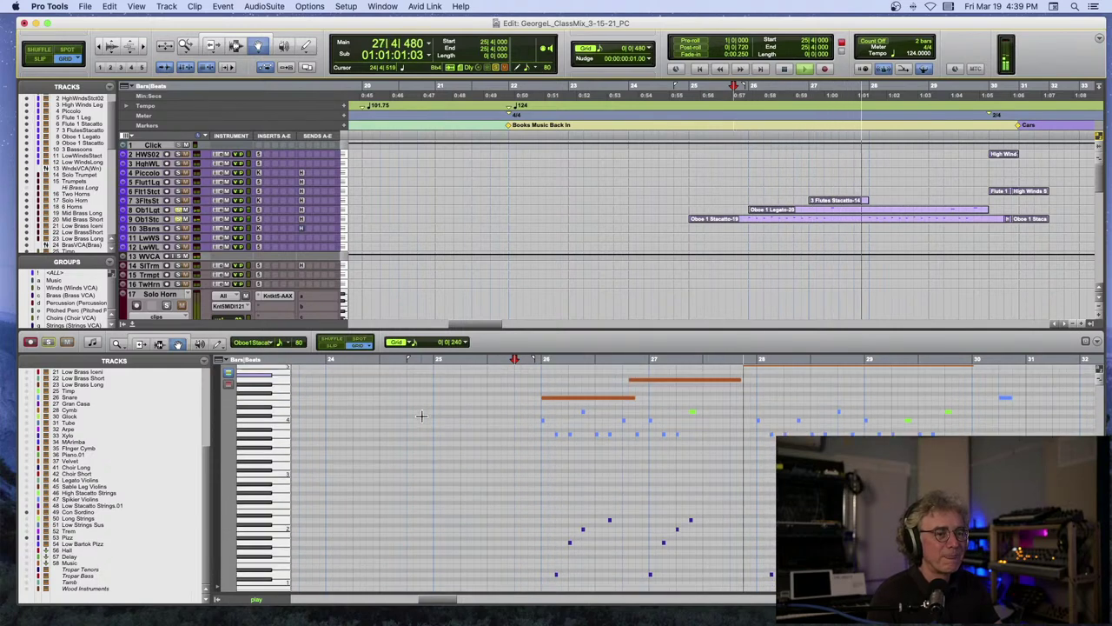
scroll(420, 415, "down", 2)
scroll(421, 415, "down", 2)
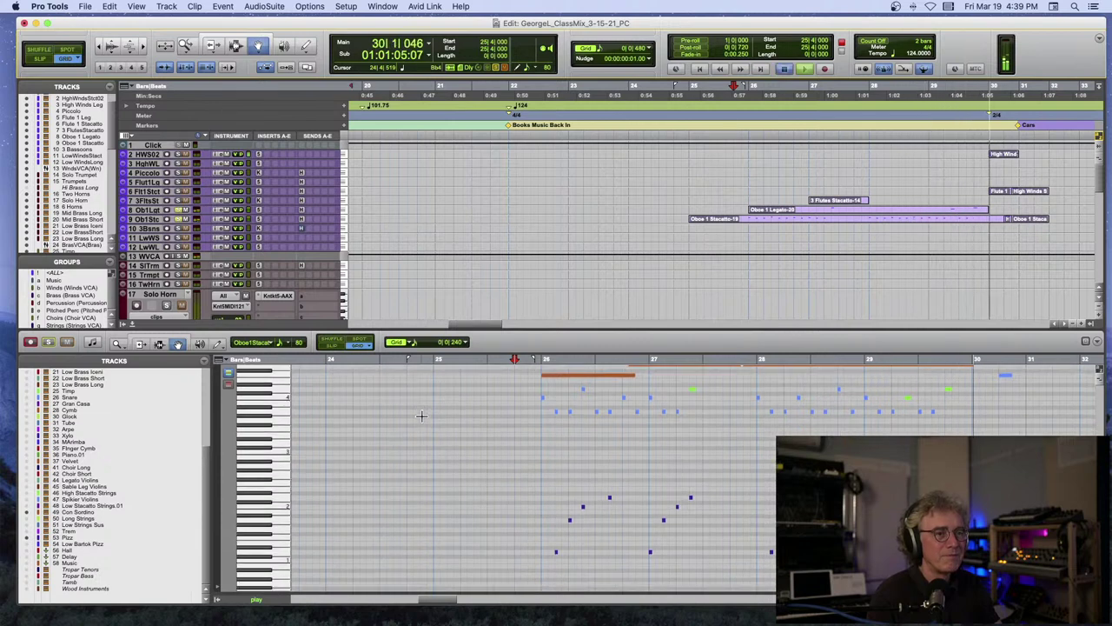
key("space")
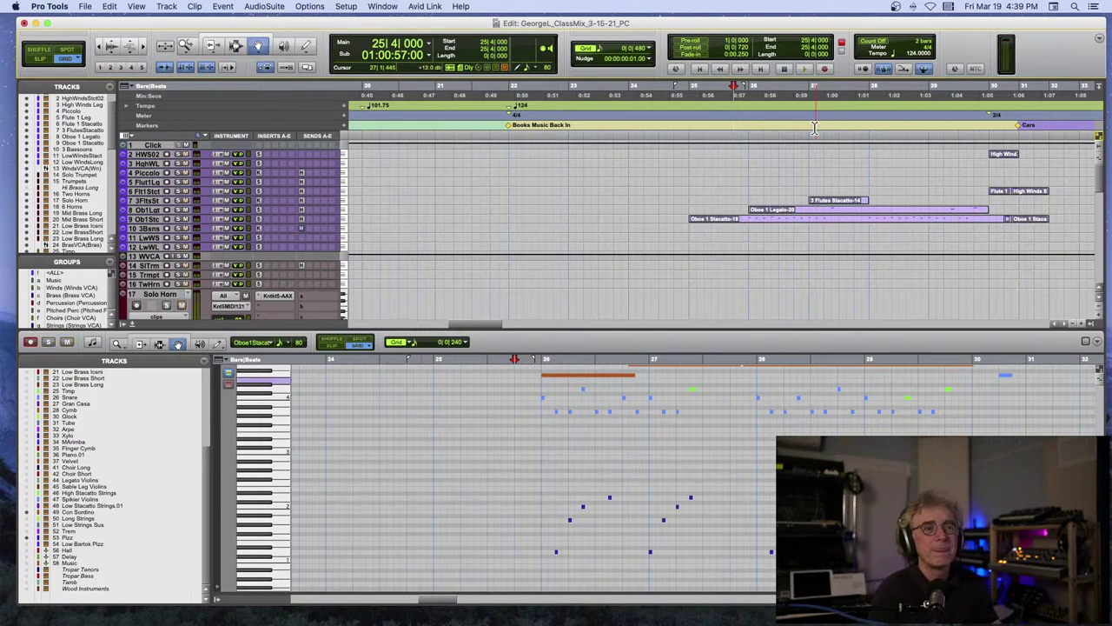
key("space")
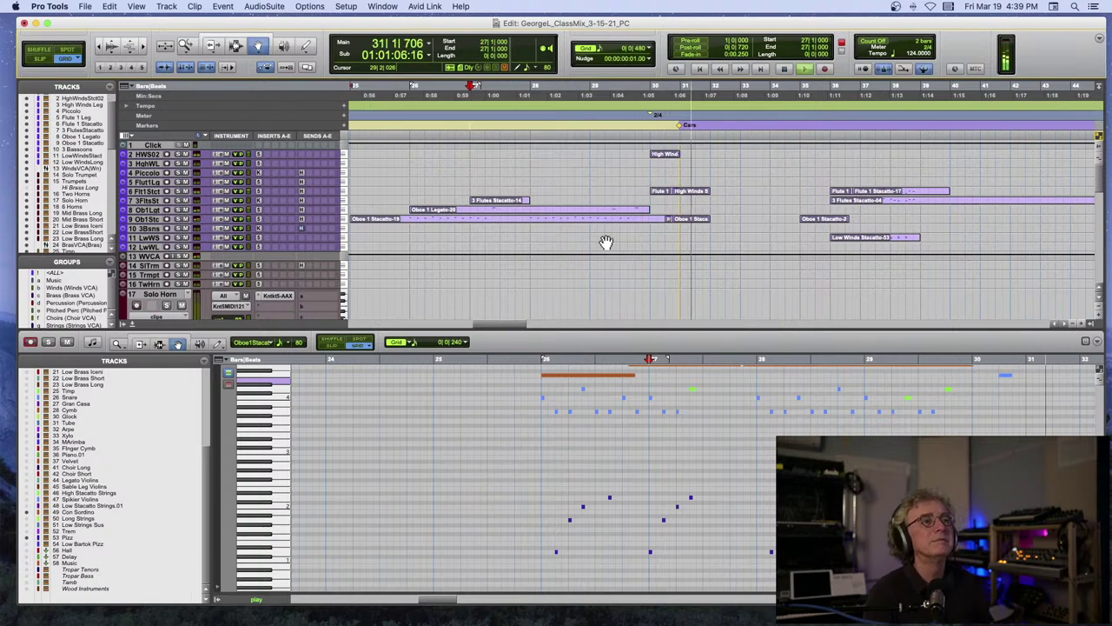
key("space")
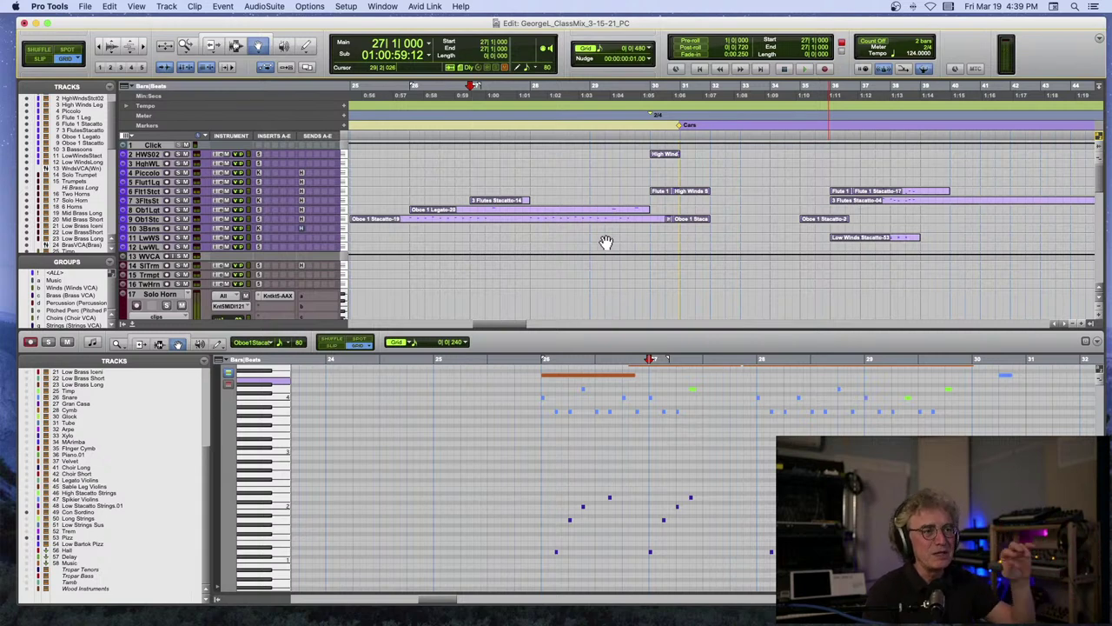
Zoom in on the 2/4 meter change at bar 30 and play into it from bar 29 beat 3.
left_click(650, 126)
key("super+bracketright")
key("super+bracketright")
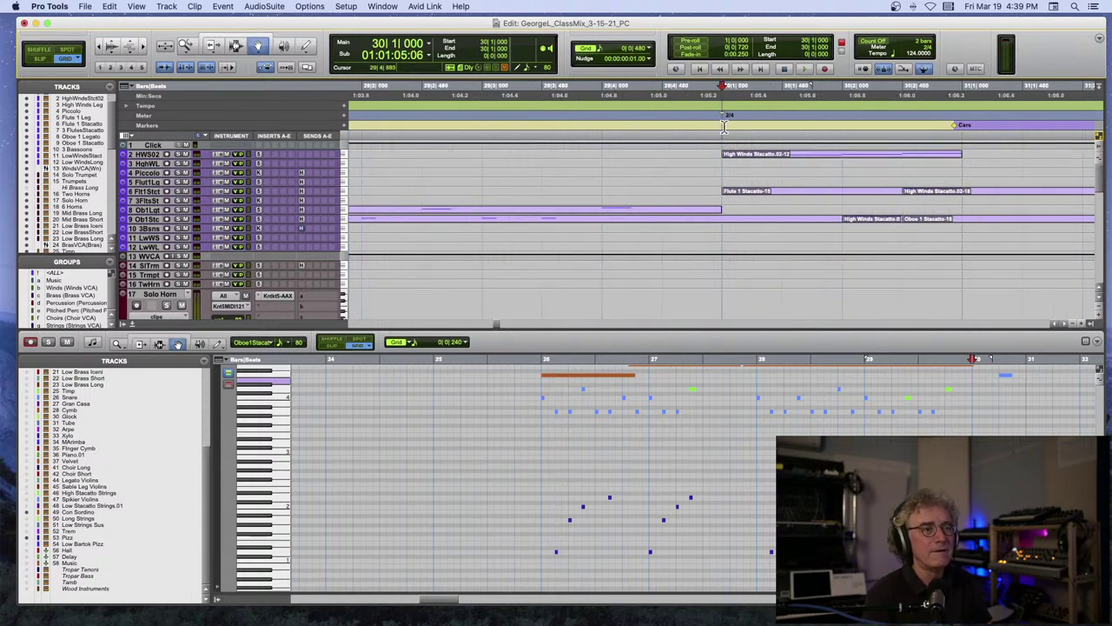
left_click_drag(723, 126, 880, 129)
left_click(722, 128)
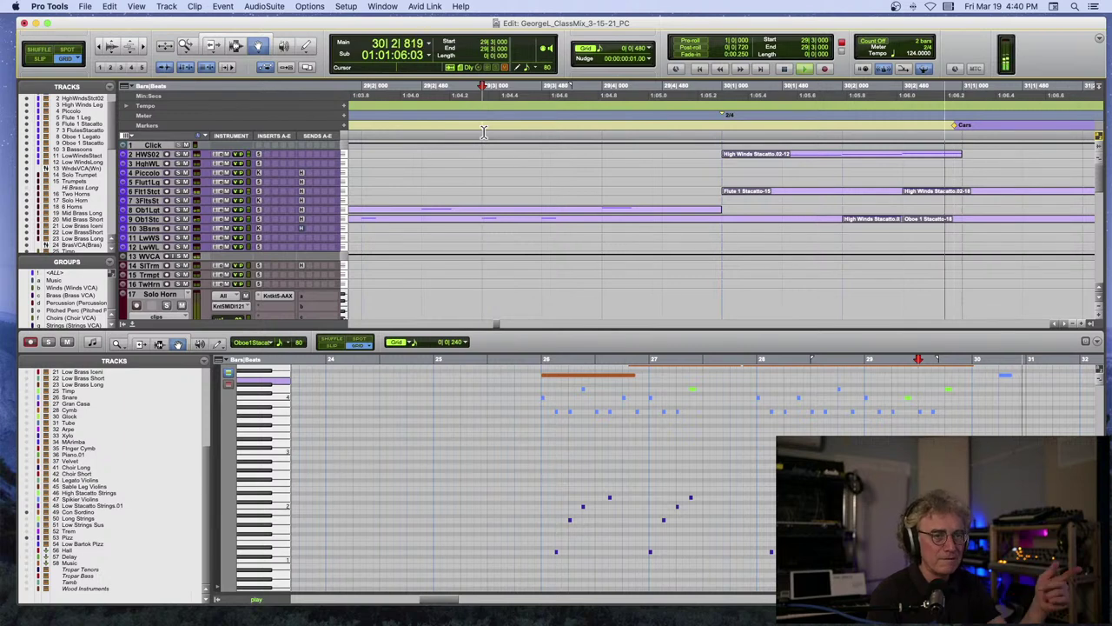
Zoom the timeline back out and place the playback start at the Cars marker on bar 31.
key("super+bracketleft")
key("super+bracketleft")
key("super+bracketleft")
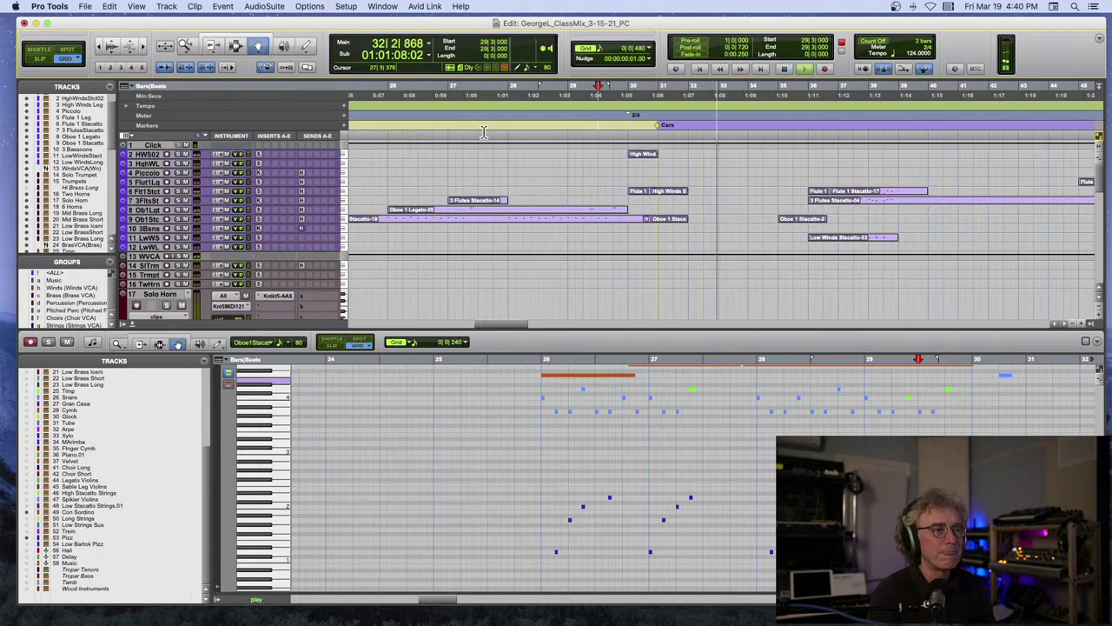
key("super+bracketleft")
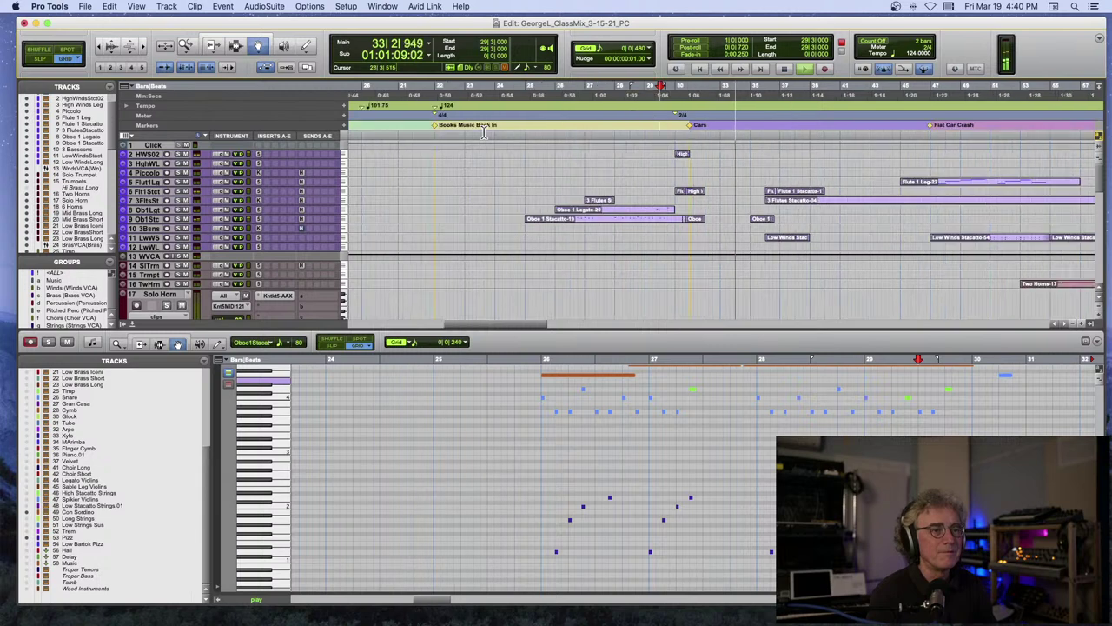
left_click(686, 117)
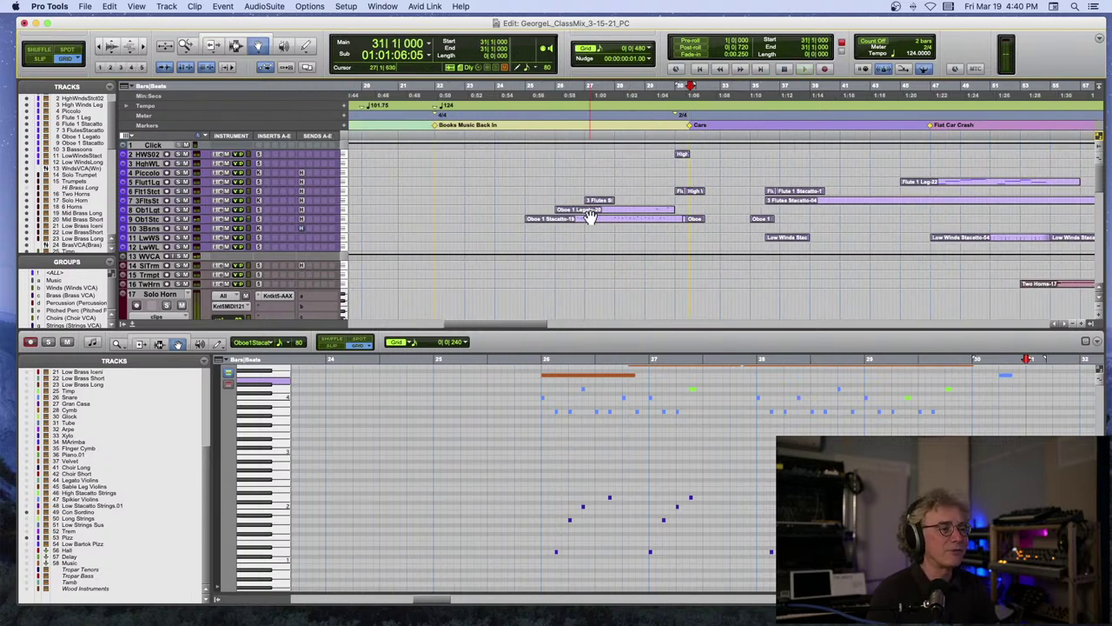
Set the MIDI editor's scrolling mode to Page.
left_click(1097, 343)
mouse_move(1032, 407)
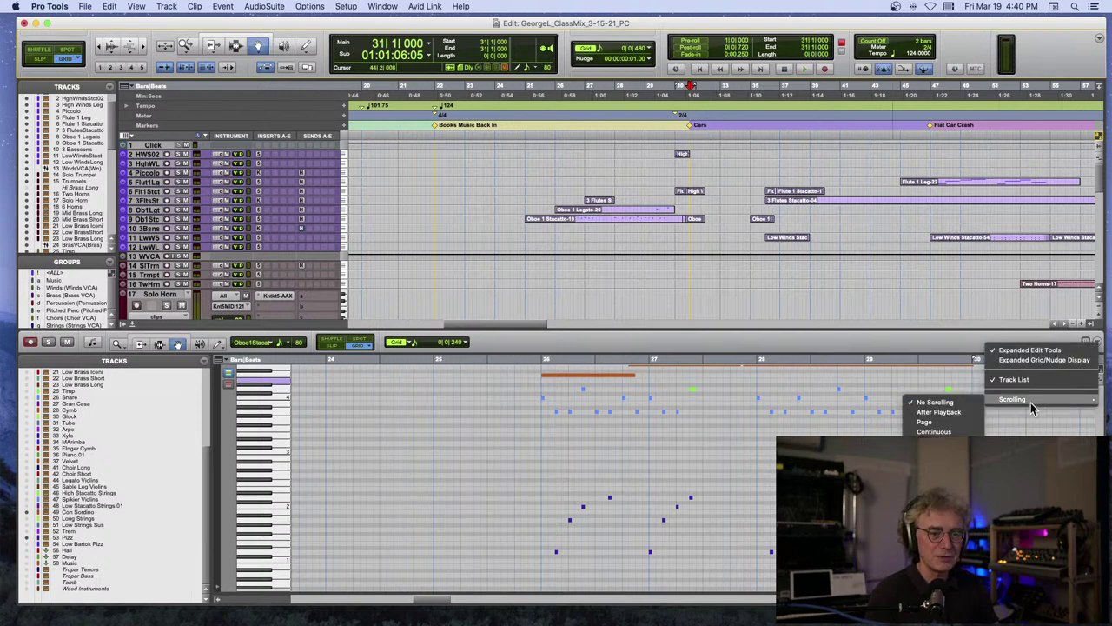
left_click(938, 422)
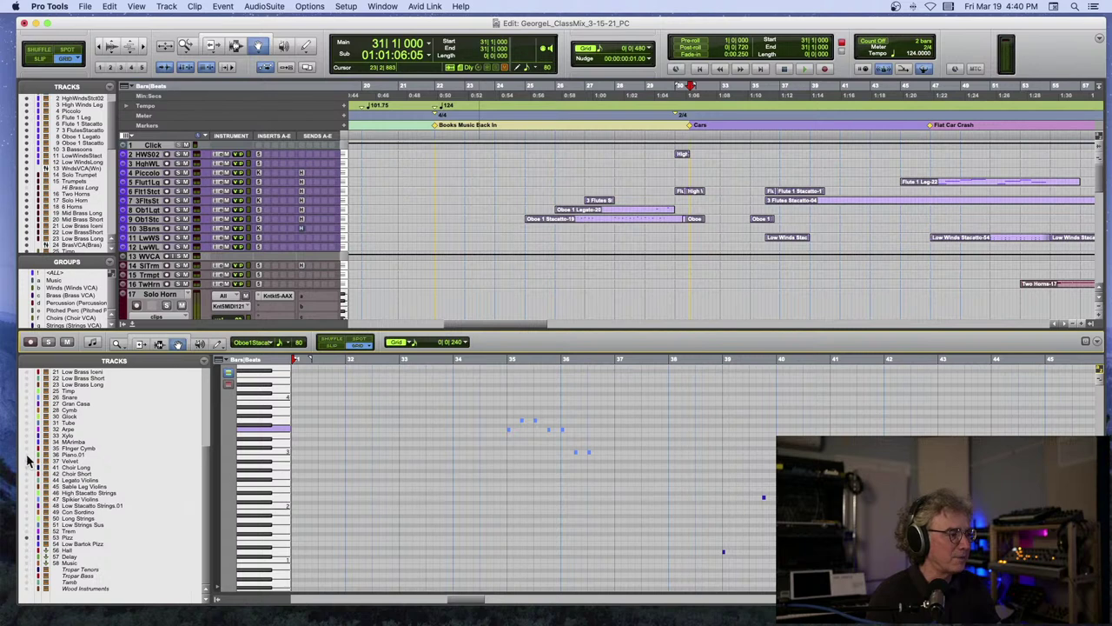
Show the Piano.01 notes in the MIDI editor and play the section from bar 31.
scroll(527, 463, "left", 5)
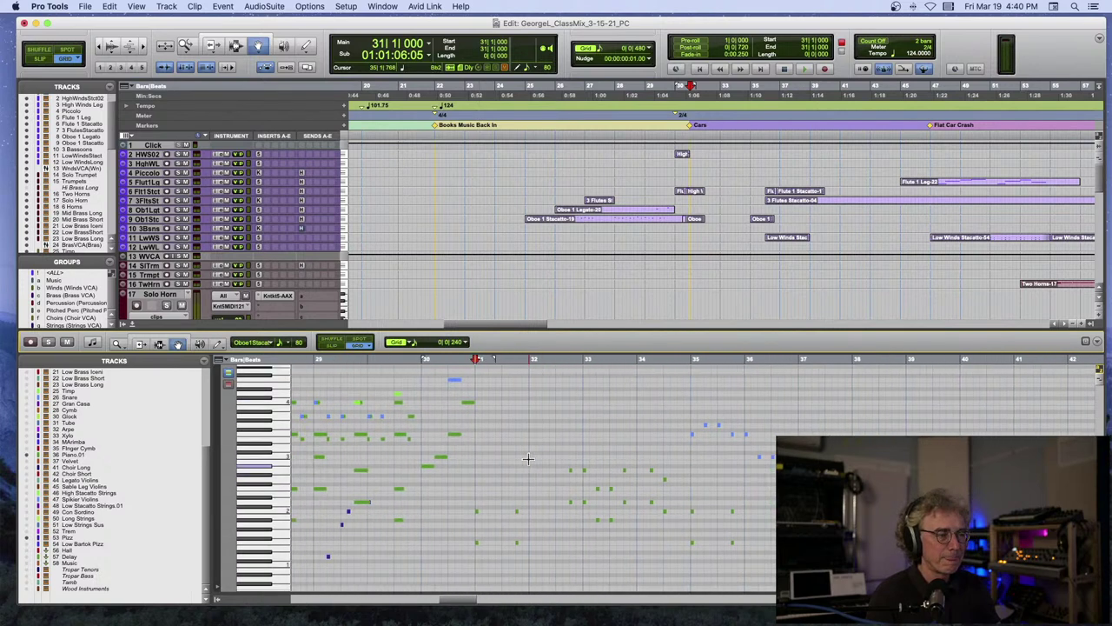
key("space")
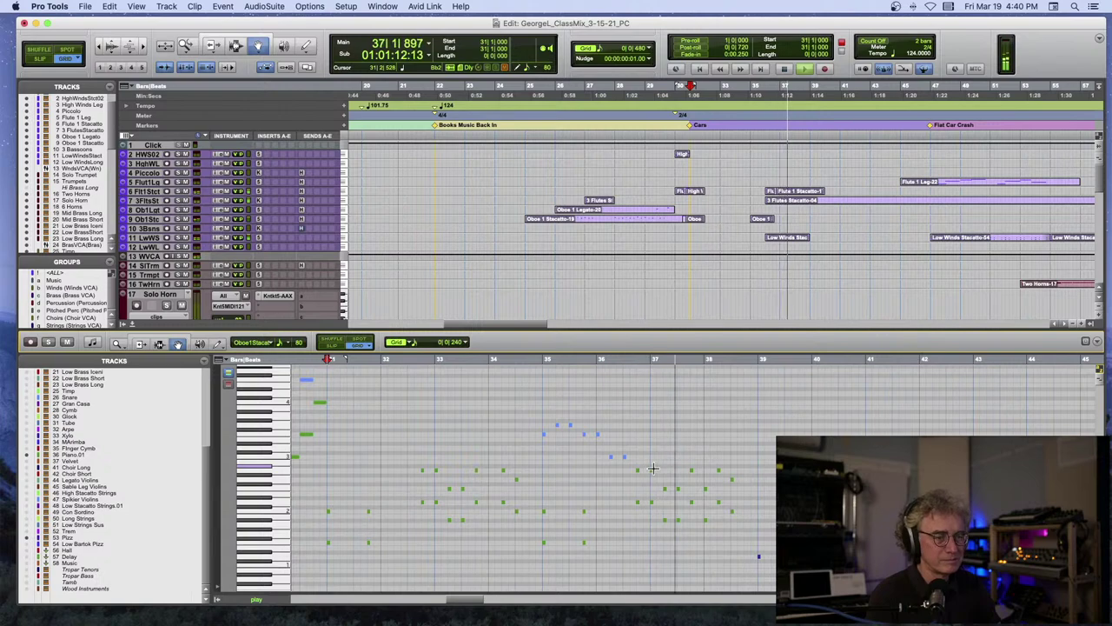
key("space")
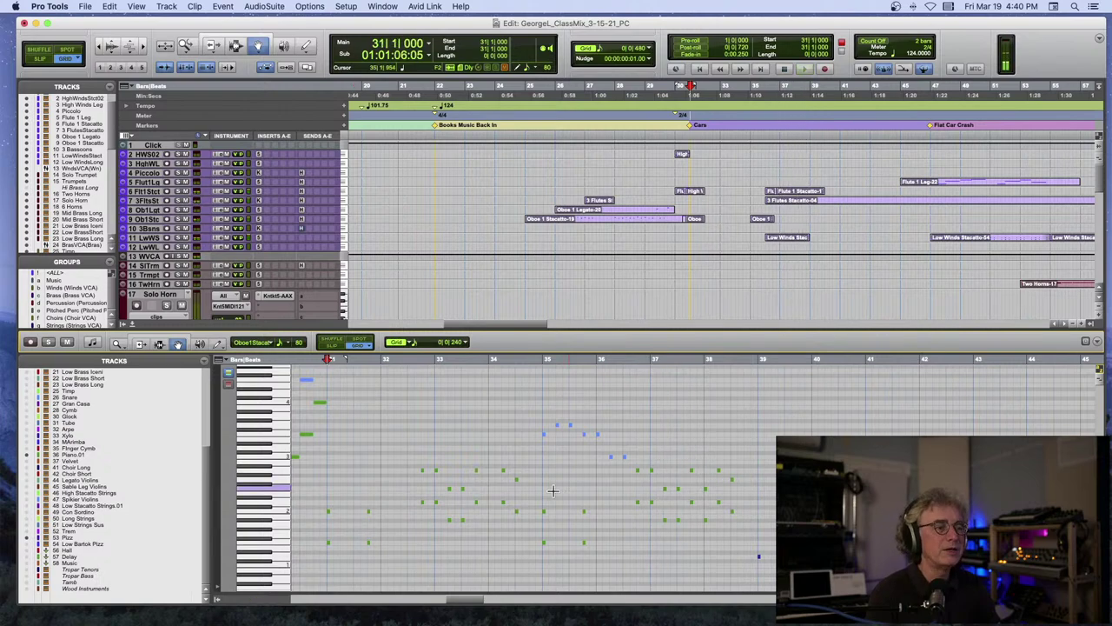
Compare the piano and pizzicato notes across bars 26 to 38, play from bar 37, and return to the Cars marker.
scroll(449, 492, "left", 10)
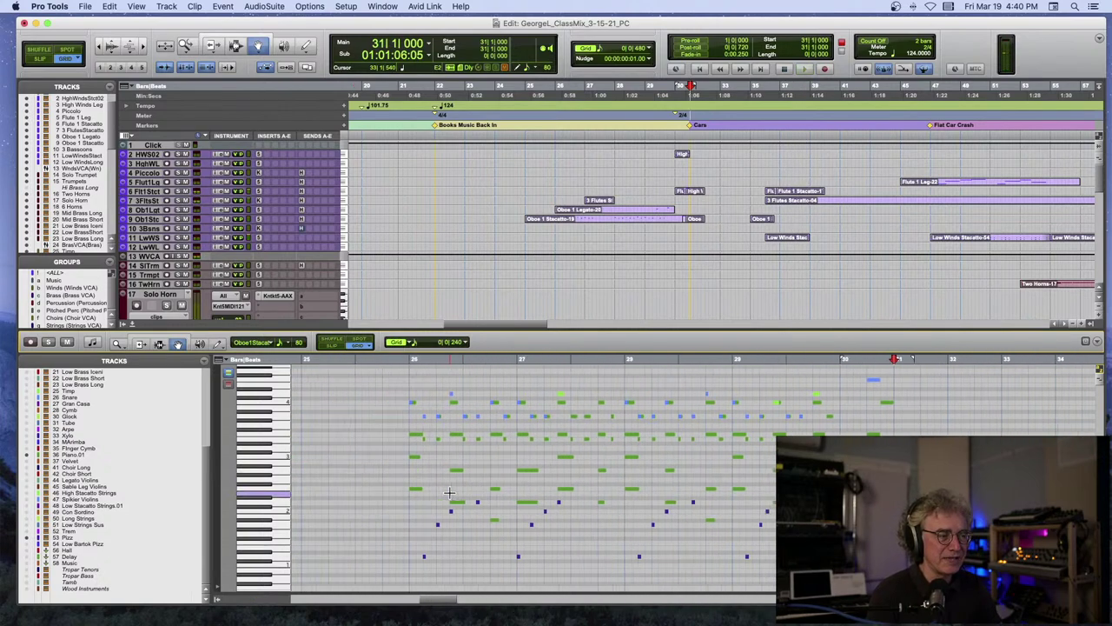
scroll(450, 492, "left", 3)
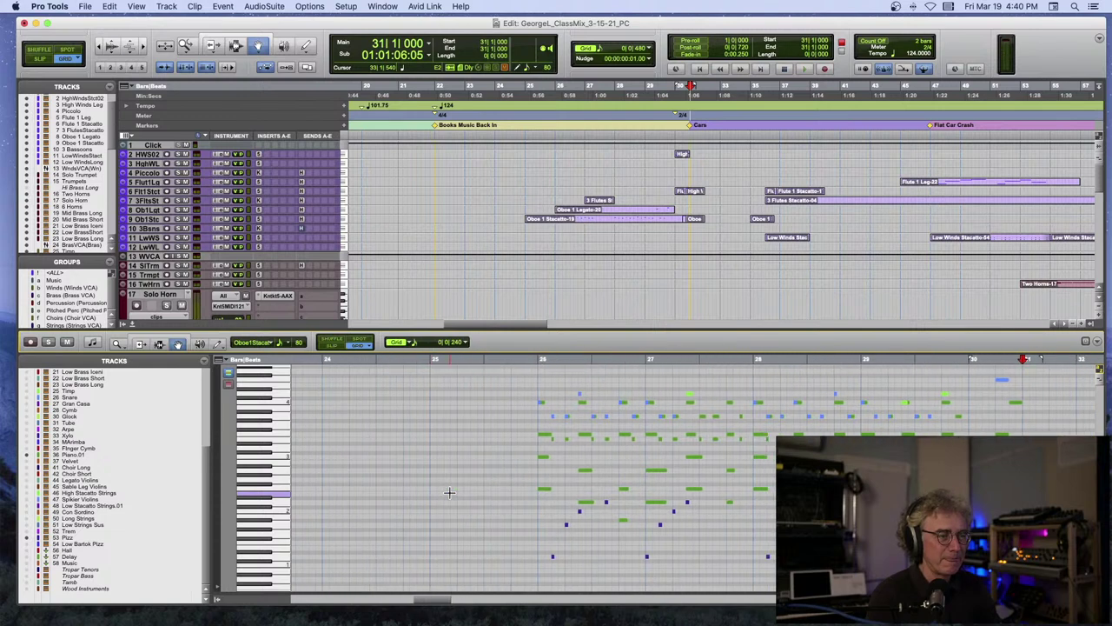
scroll(449, 492, "right", 20)
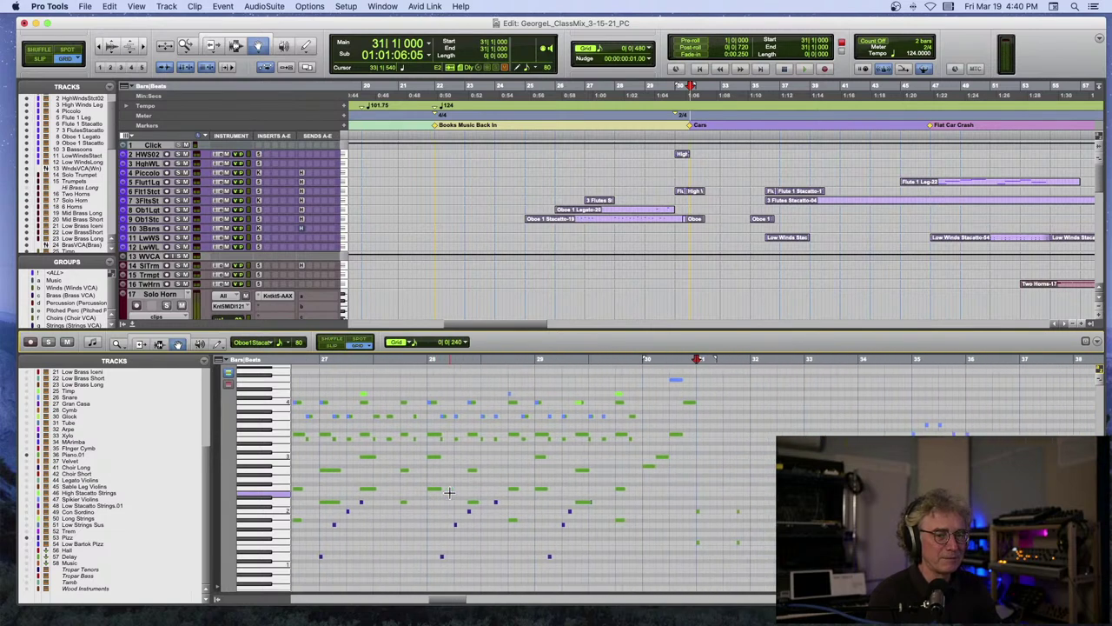
scroll(449, 492, "left", 20)
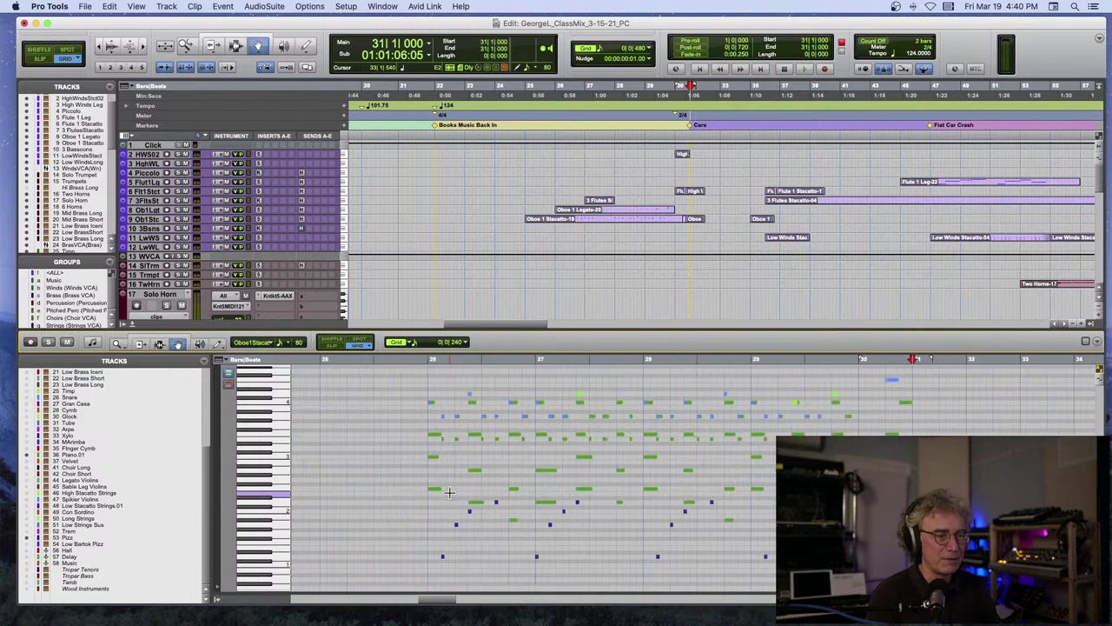
scroll(449, 492, "right", 20)
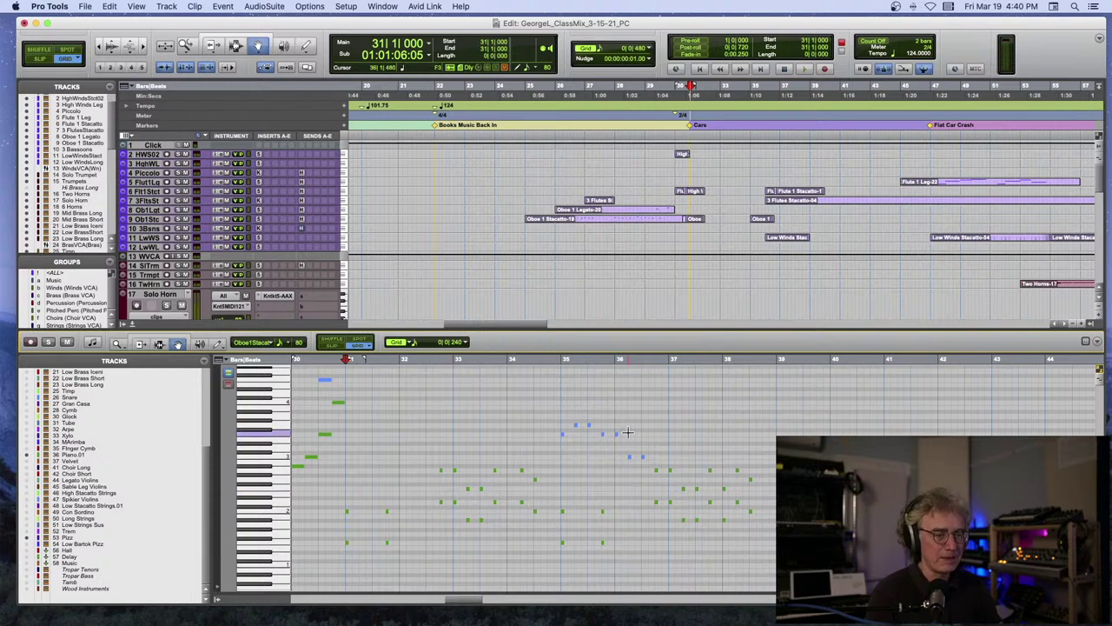
scroll(627, 431, "right", 3)
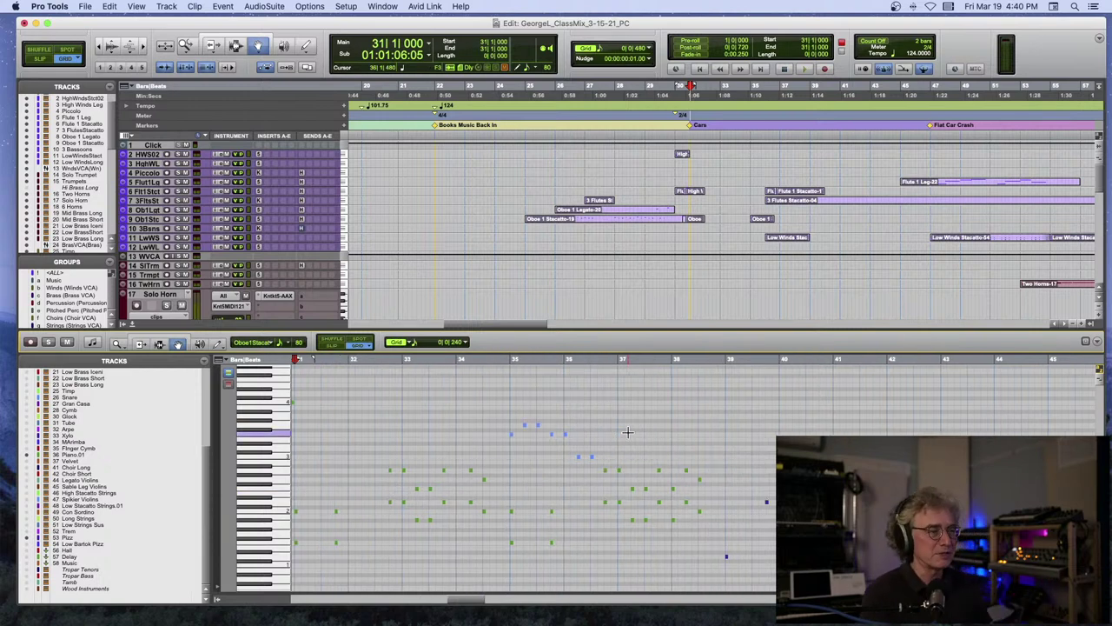
key("space")
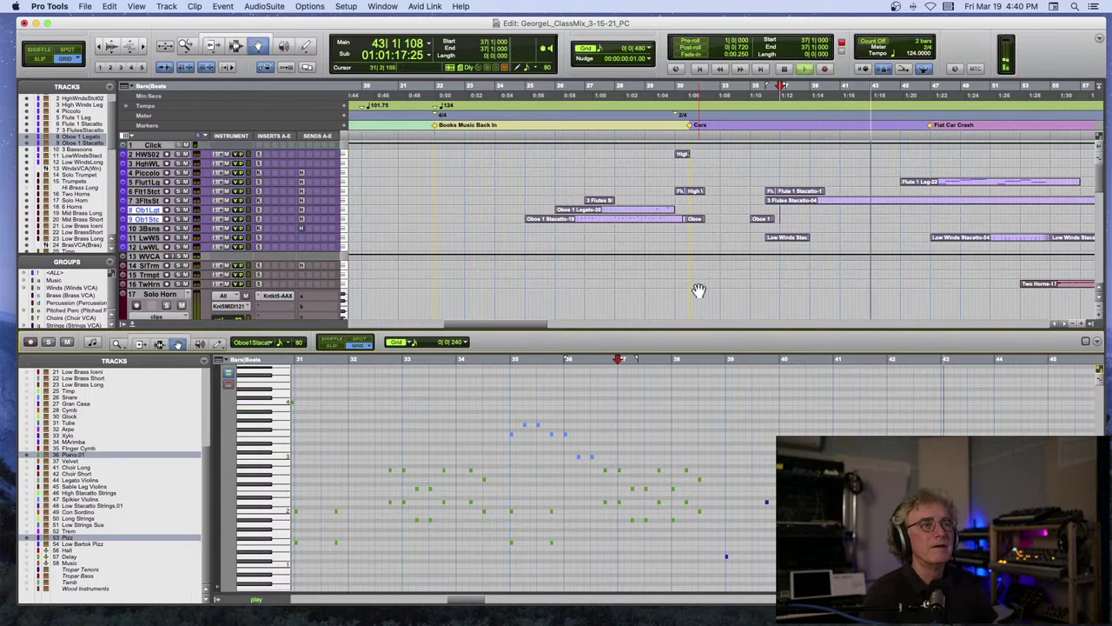
left_click(687, 115)
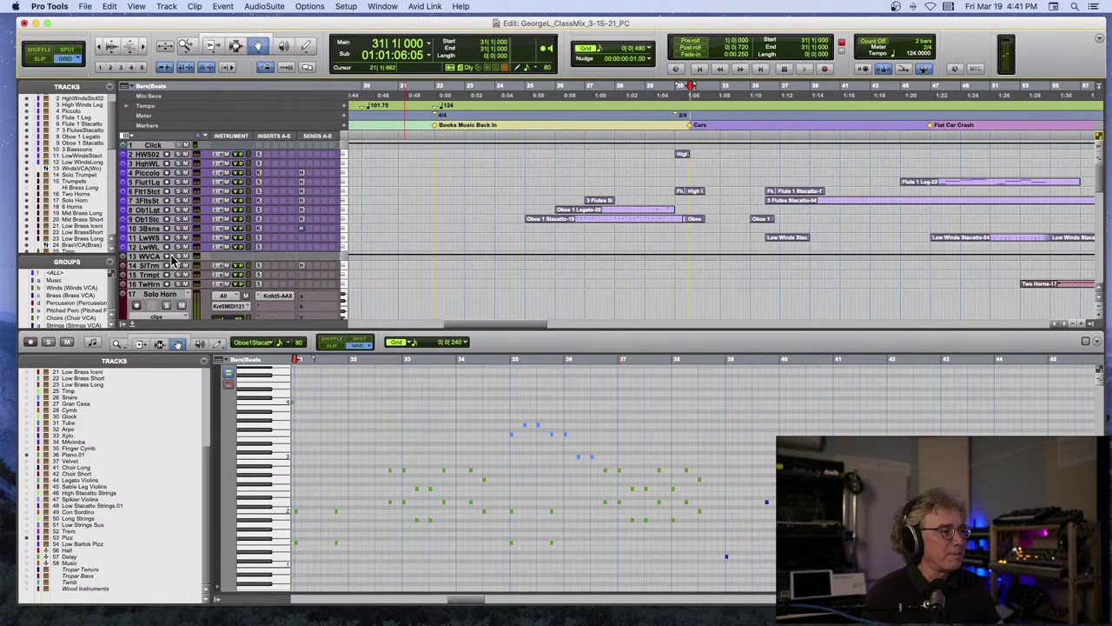
Reduce the Solo Horn track to the same compact height as its neighbouring tracks.
scroll(171, 254, "down", 5)
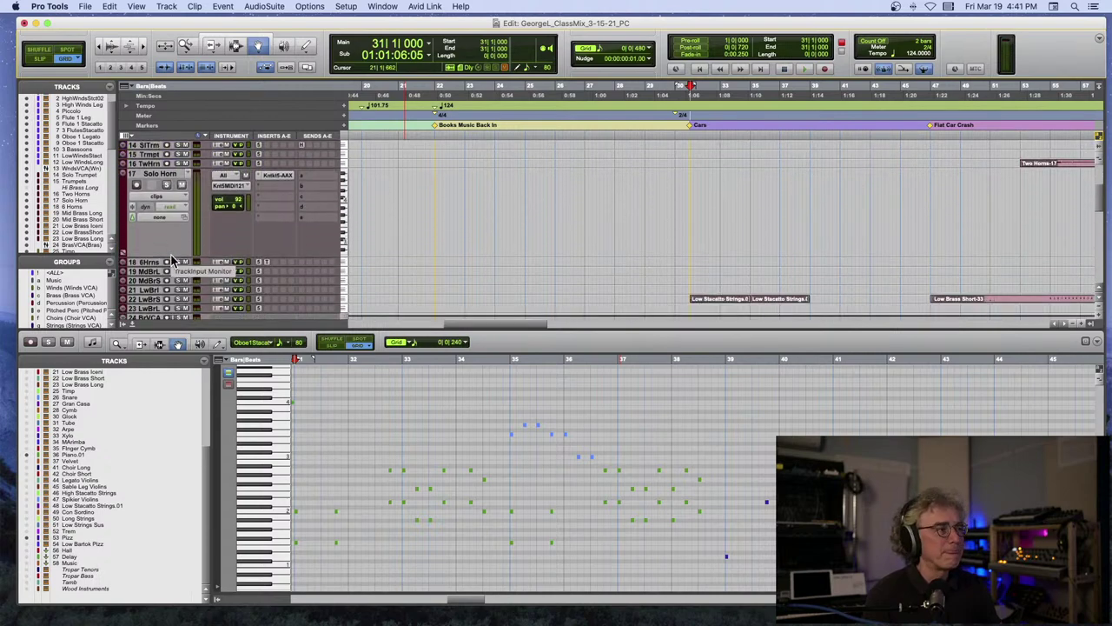
left_click_drag(170, 254, 189, 174)
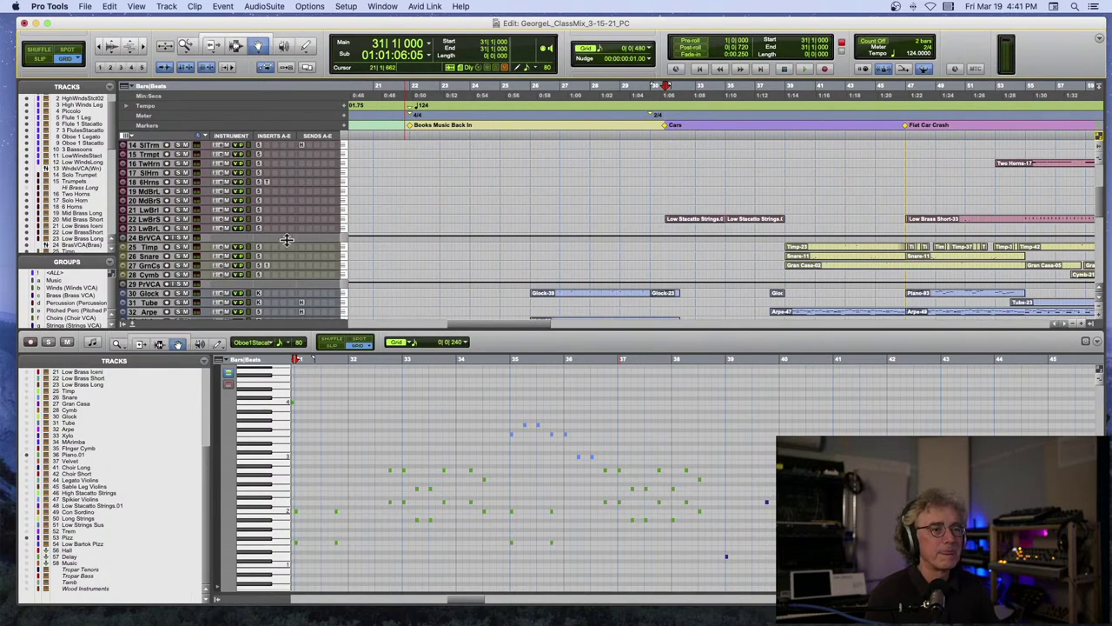
Solo the Arpe track, select its clip starting at bar 38, and show its notes in the MIDI editor.
scroll(285, 243, "down", 3)
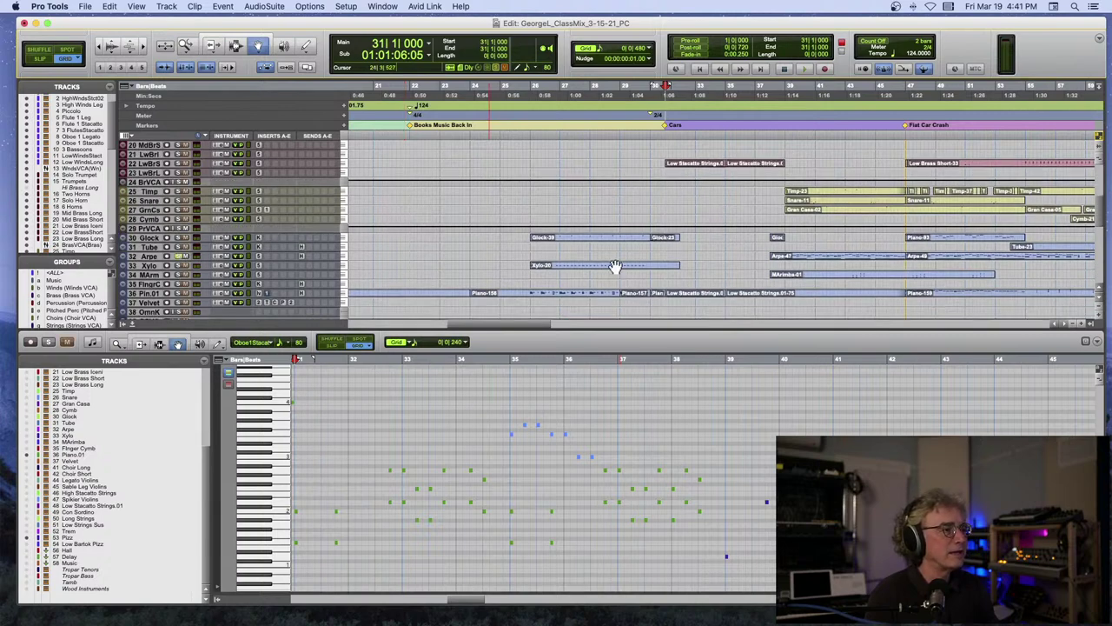
left_click(809, 259)
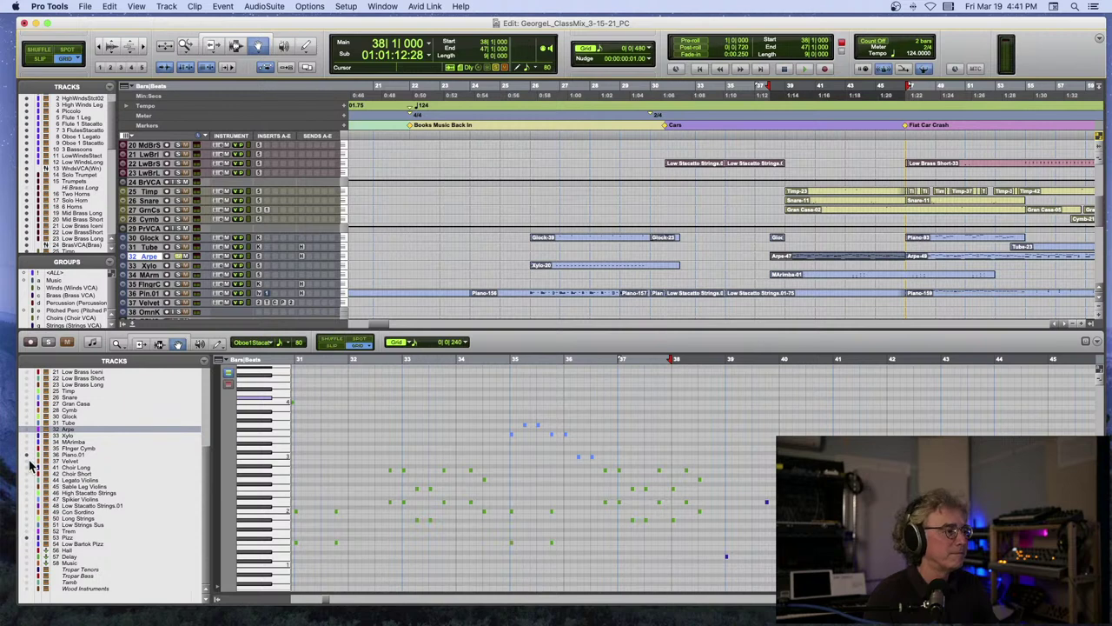
left_click(26, 429)
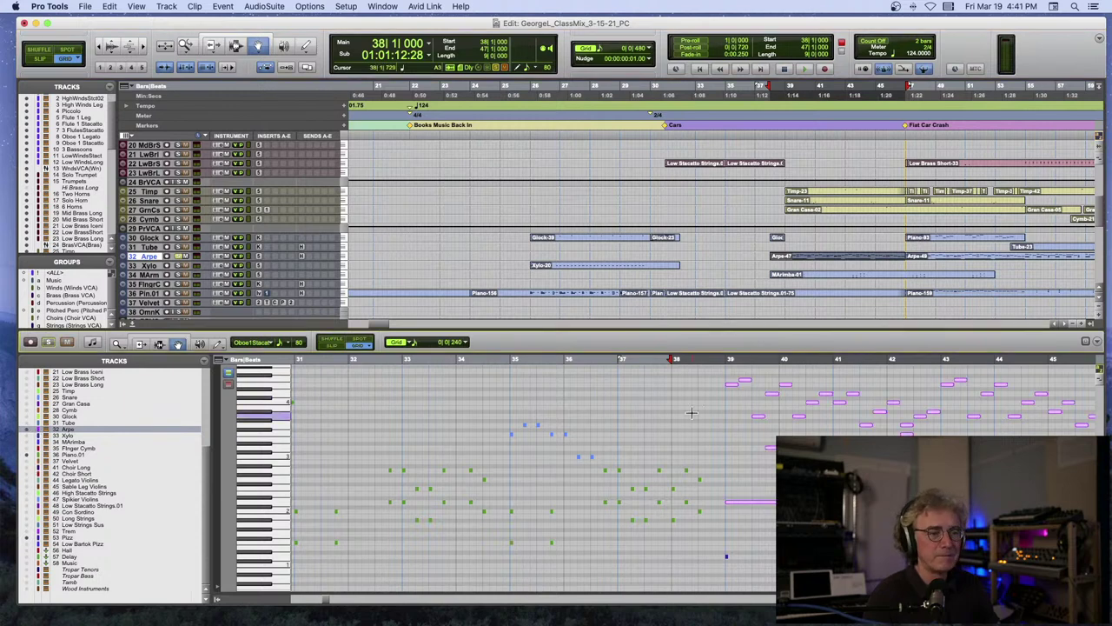
Play the soloed Arpe part from 36|2|240 and examine its notes in the MIDI editor.
left_click(600, 363)
key("space")
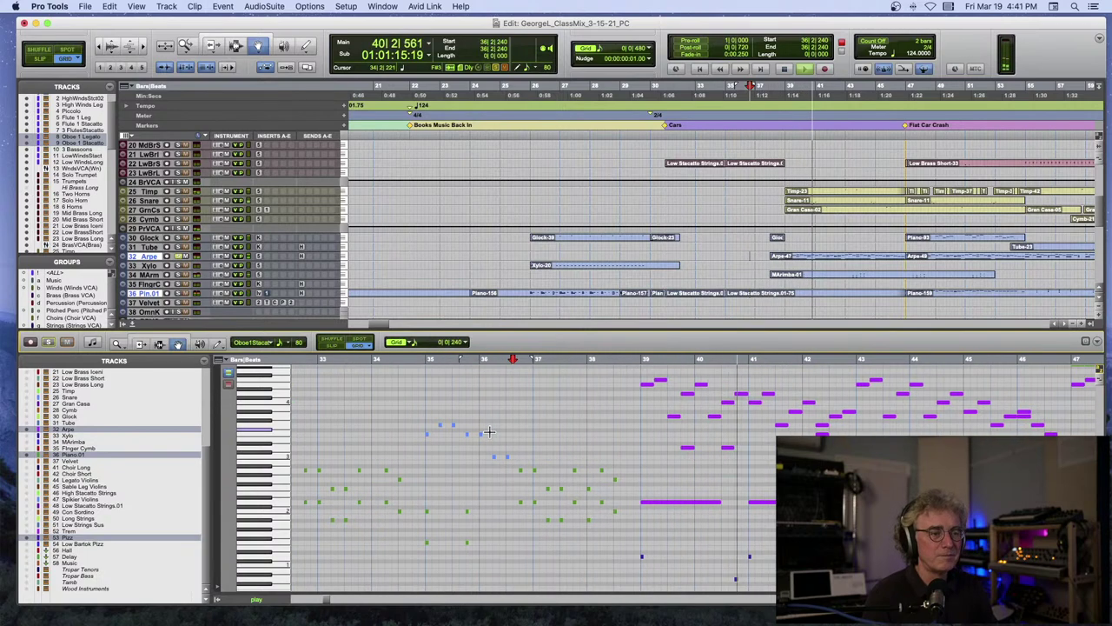
scroll(489, 432, "down", 2)
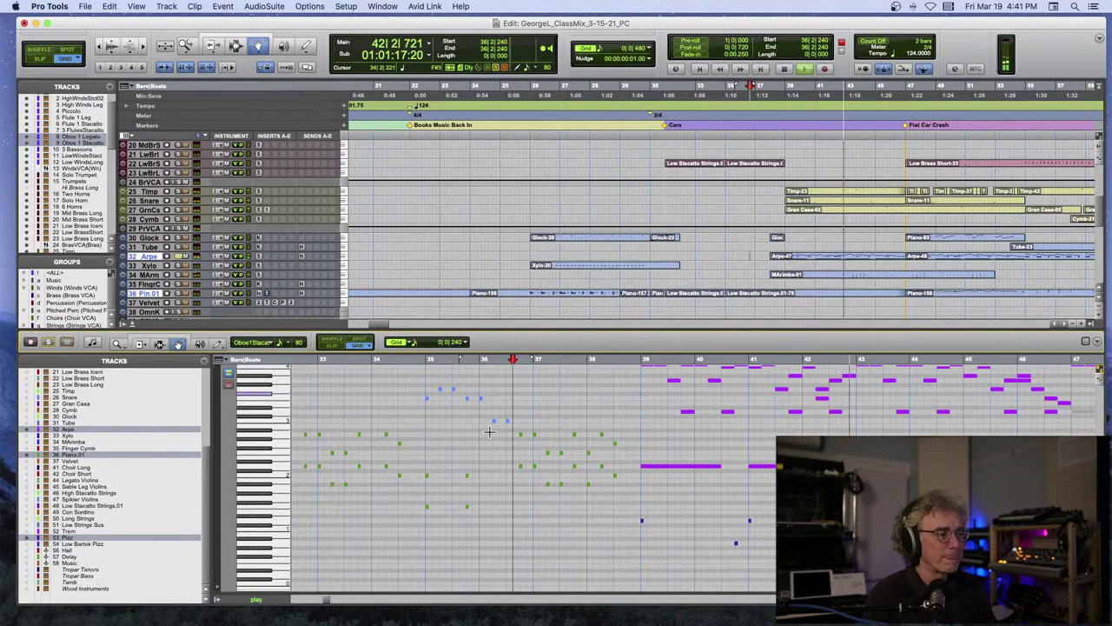
scroll(208, 319, "down", 1)
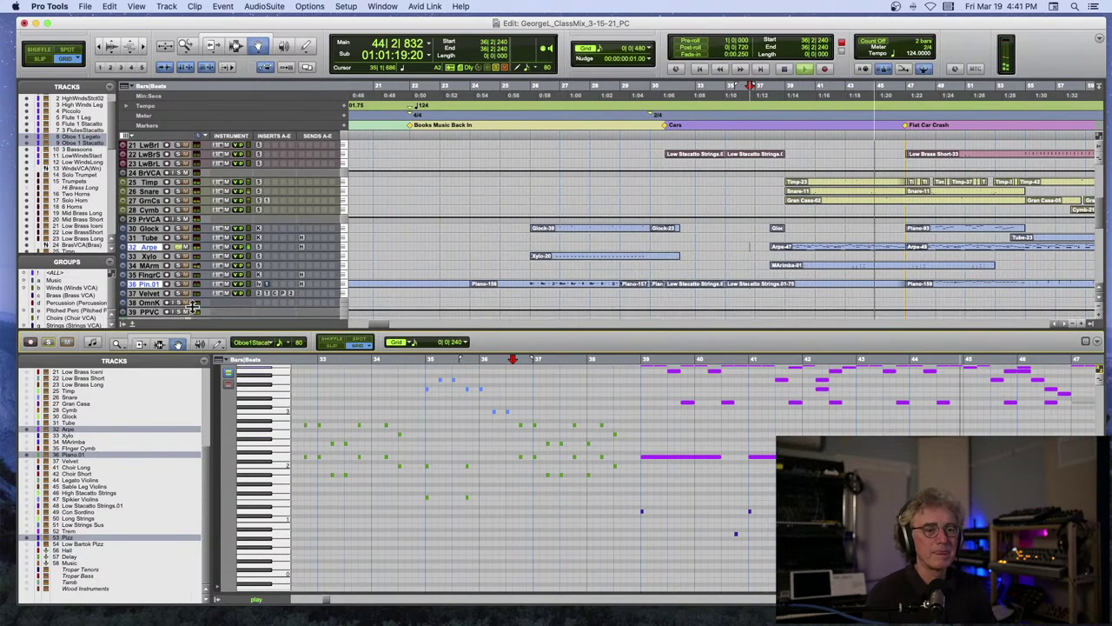
Solo the Pizz track among the strings instead of Arpe and play it from 36|2|240.
scroll(196, 276, "down", 10)
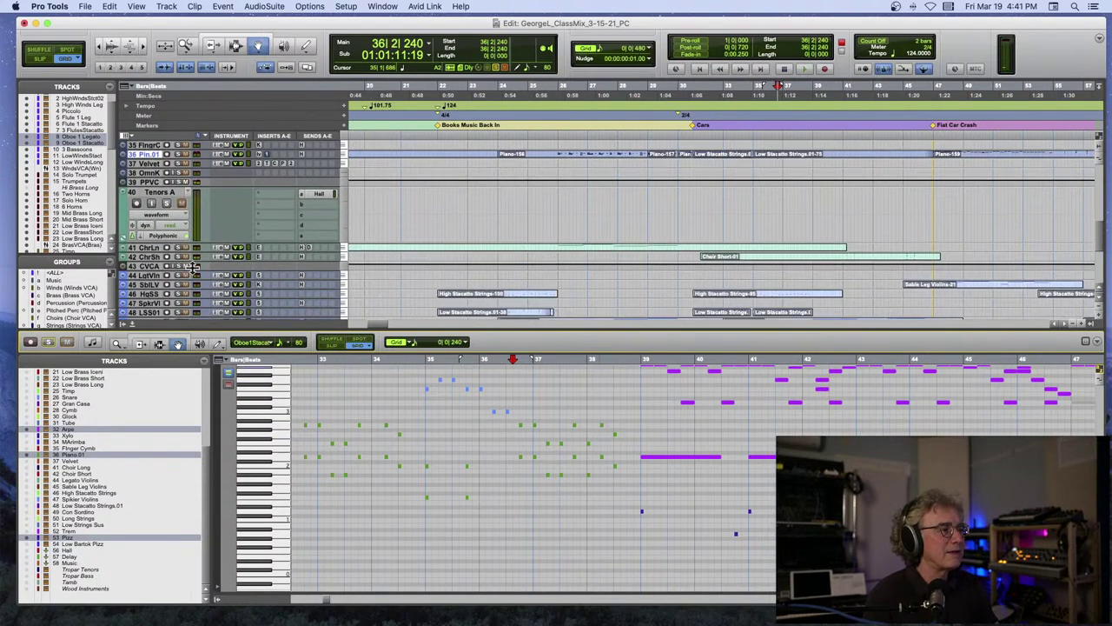
scroll(192, 268, "up", 2)
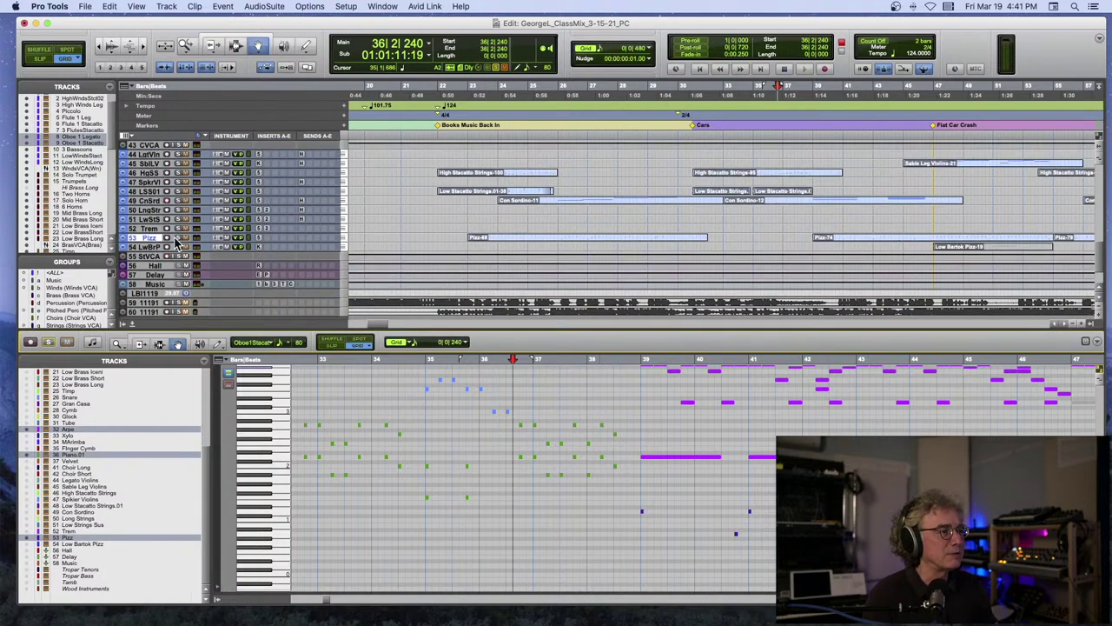
key("space")
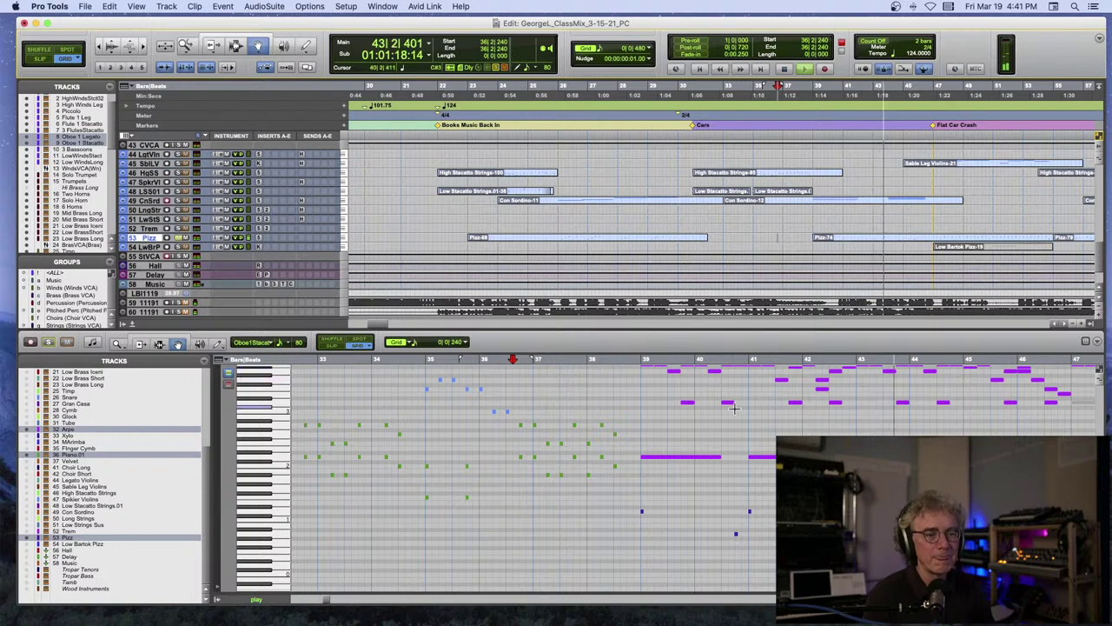
Make Arpe the only track selected for editing in the MIDI editor and play it with Pizz from 43|1|000.
key("space")
left_click(197, 428)
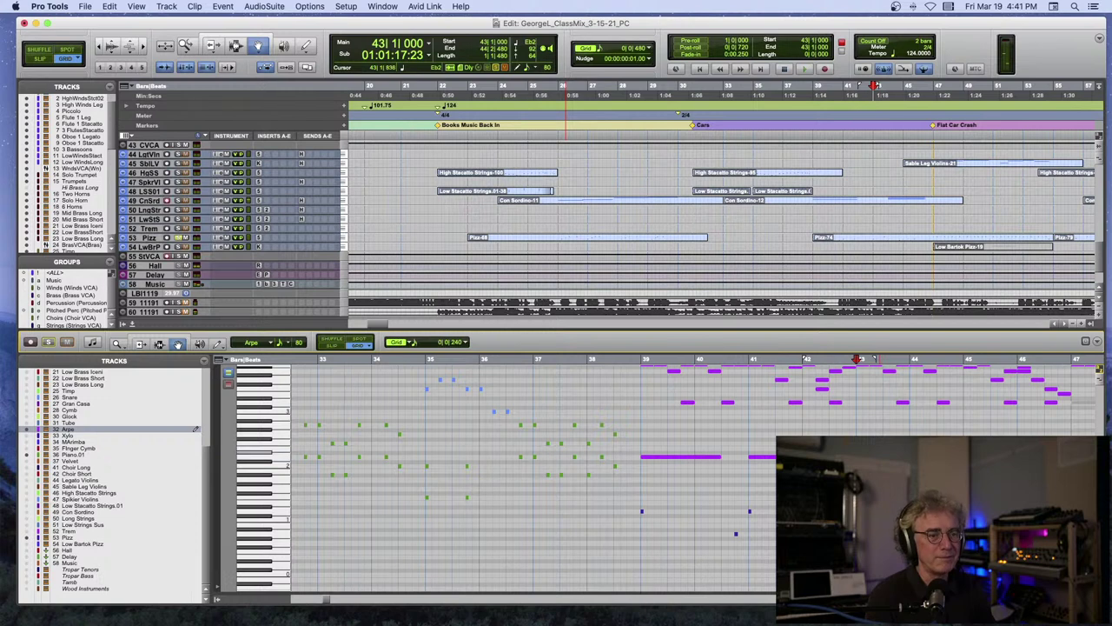
key("space")
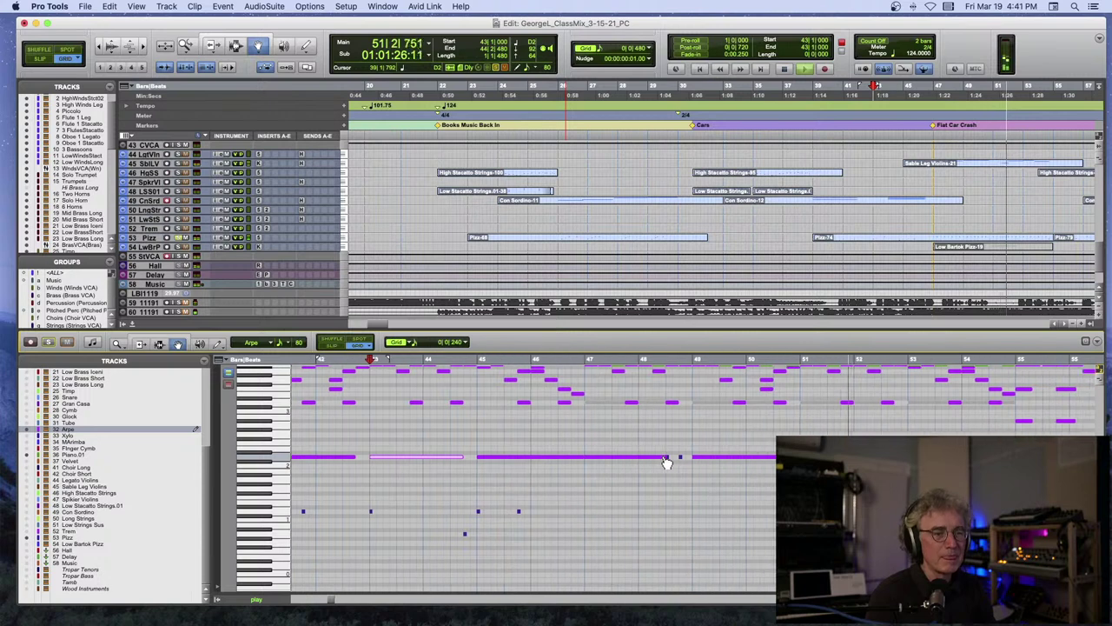
key("space")
Raise the long Arpe note at bar 47 to E2, return it to D2, and play from 47|1|000.
left_click_drag(567, 462, 569, 455)
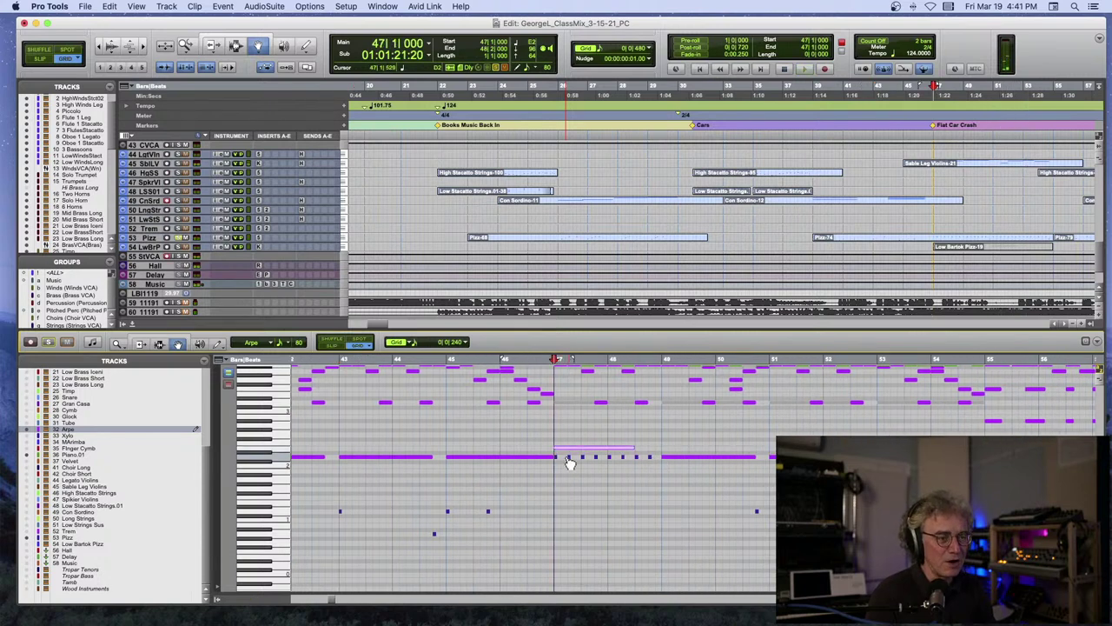
left_click_drag(620, 453, 620, 461)
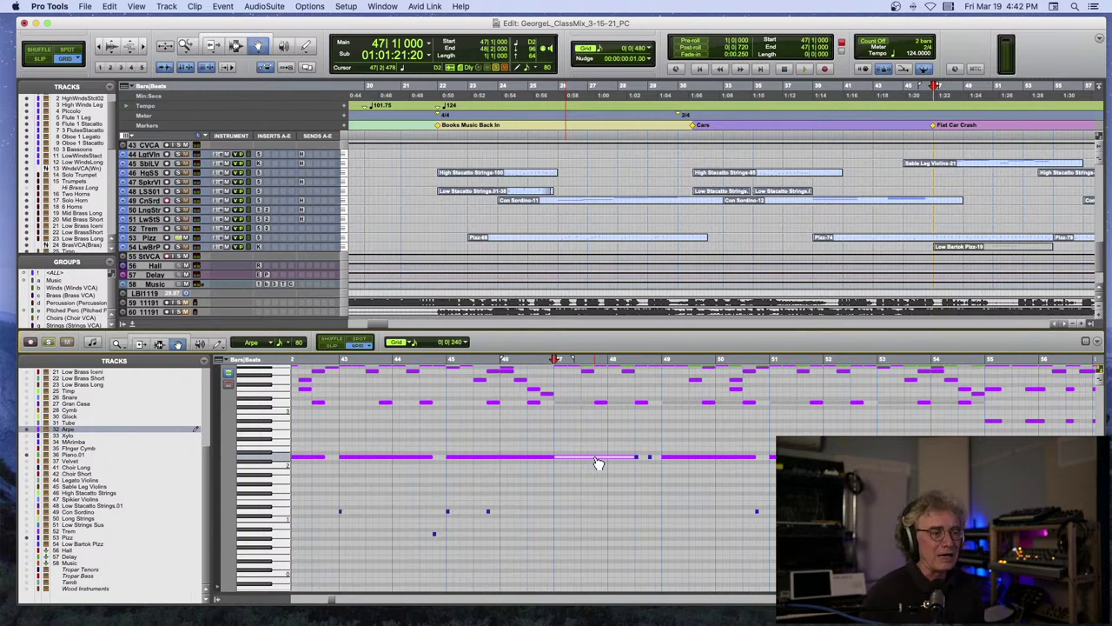
key("space")
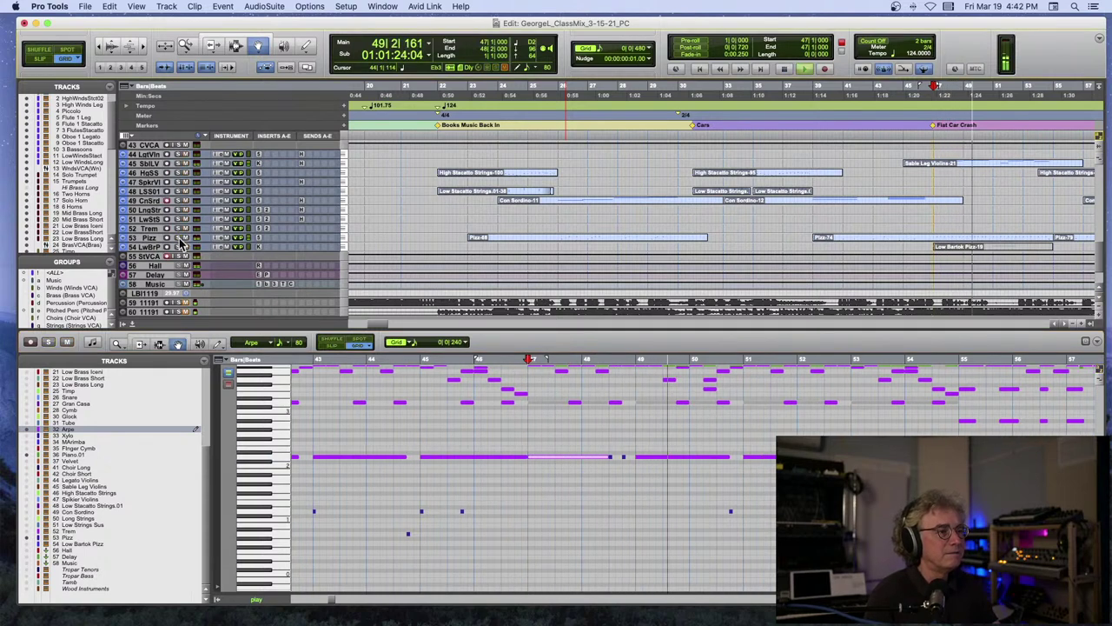
key("space")
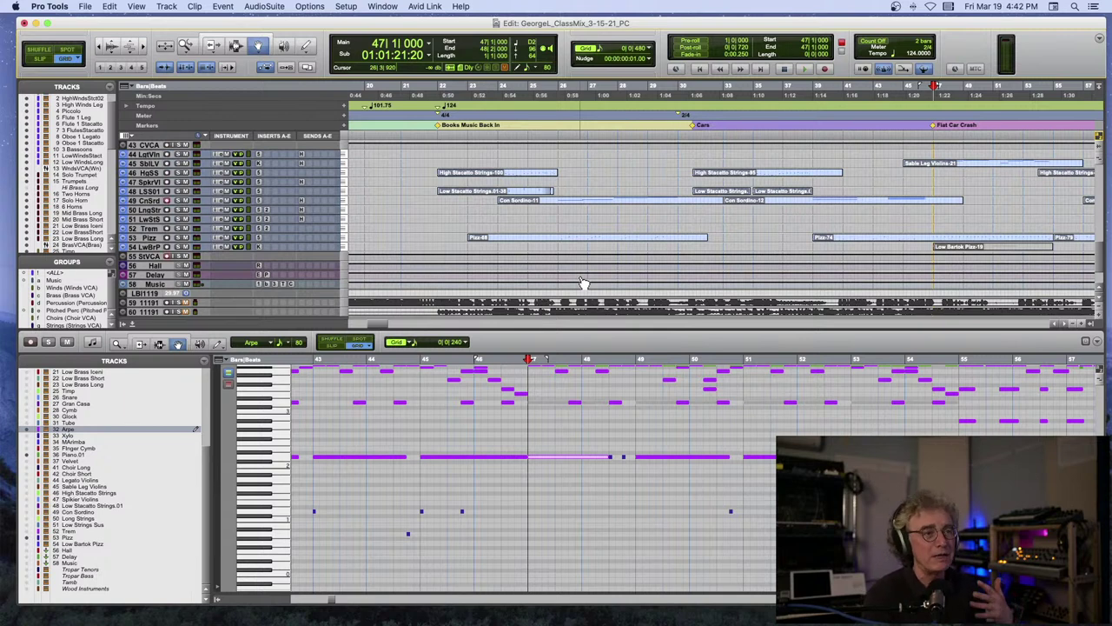
Play the cue from the start of the Cars section at 31|1|000, then from 39|1|000.
scroll(639, 228, "right", 2)
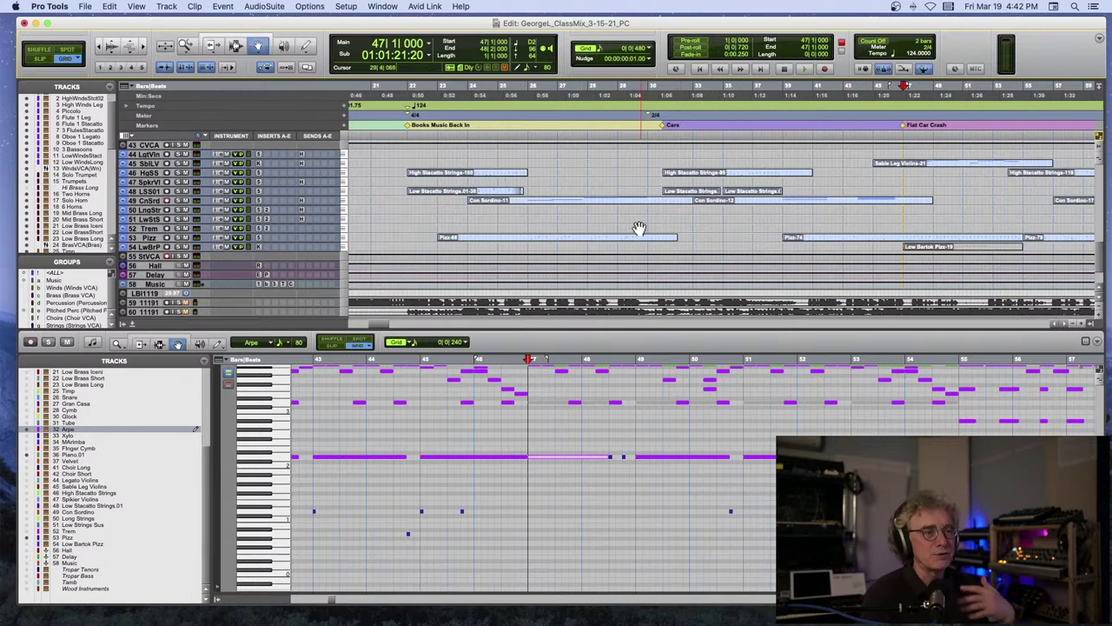
left_click(663, 114)
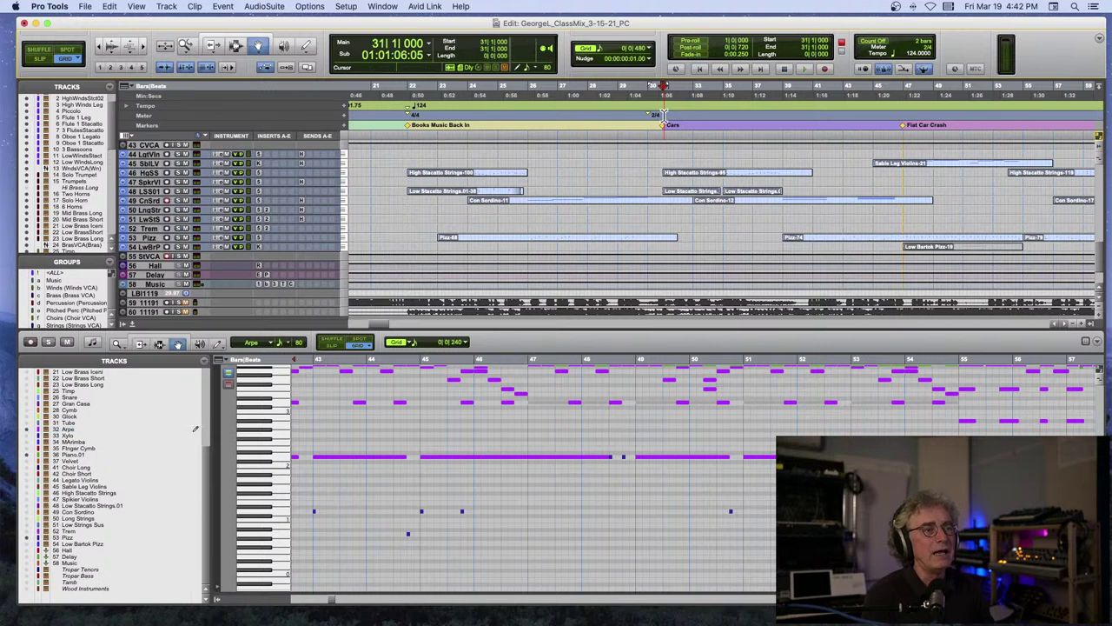
key("space")
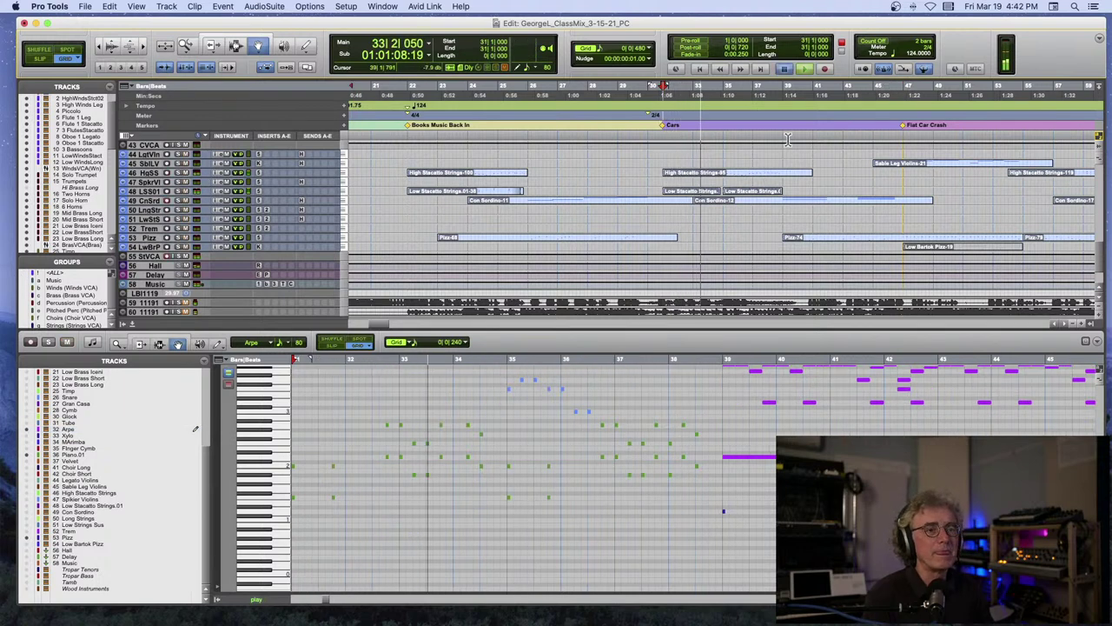
key("Tab")
key("space")
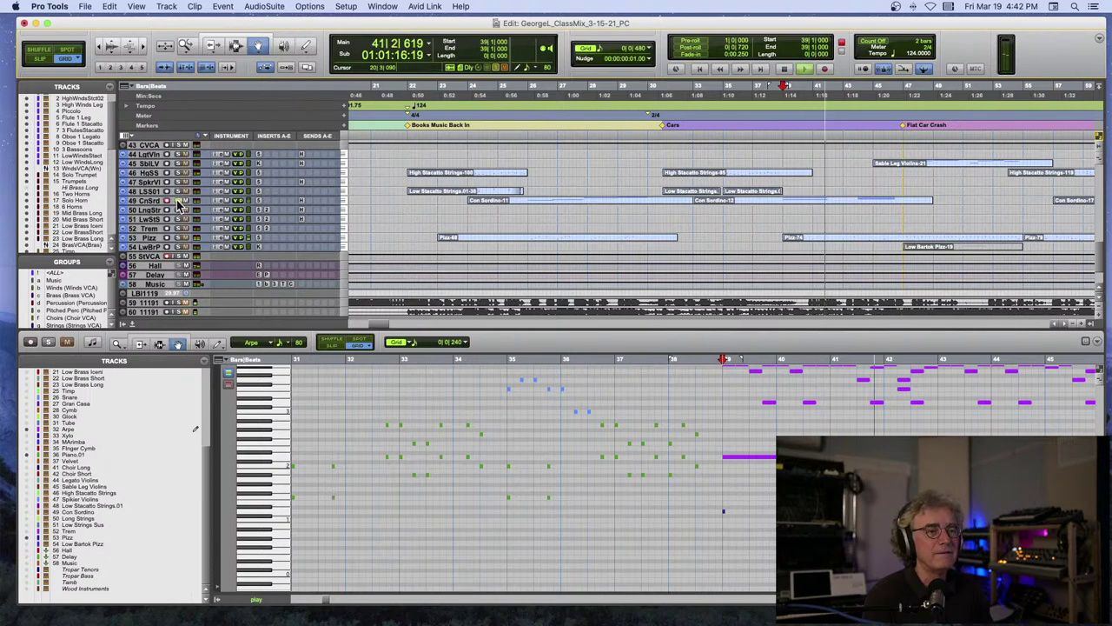
Replay the cue from 39|1|000 while examining the pitched percussion, piano and choir tracks.
scroll(564, 240, "up", 5)
scroll(564, 240, "up", 3)
key("space")
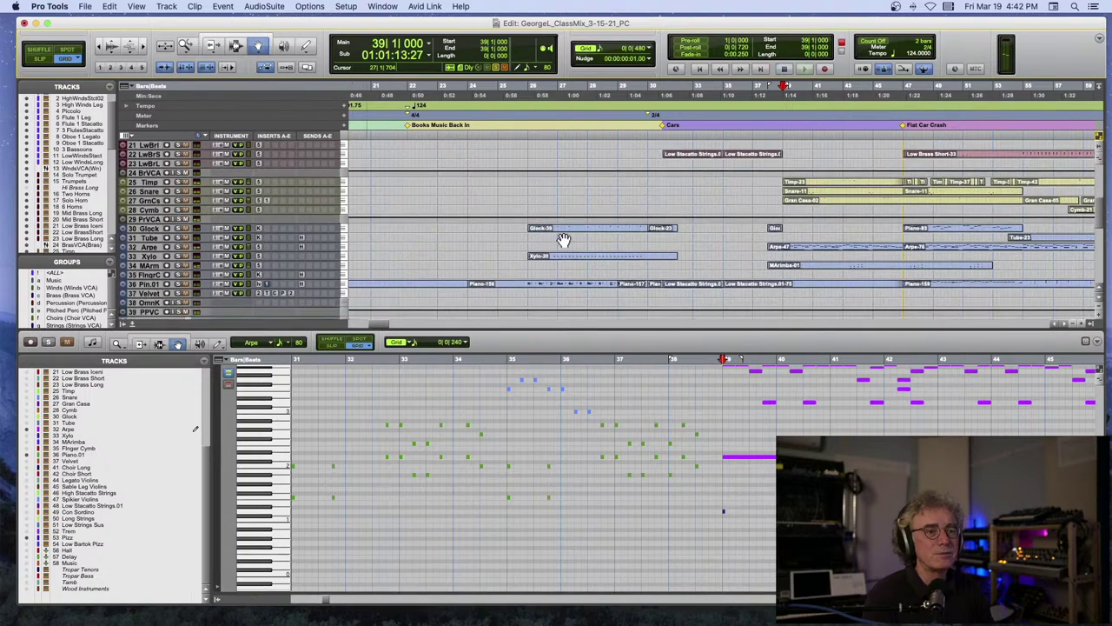
scroll(564, 240, "down", 5)
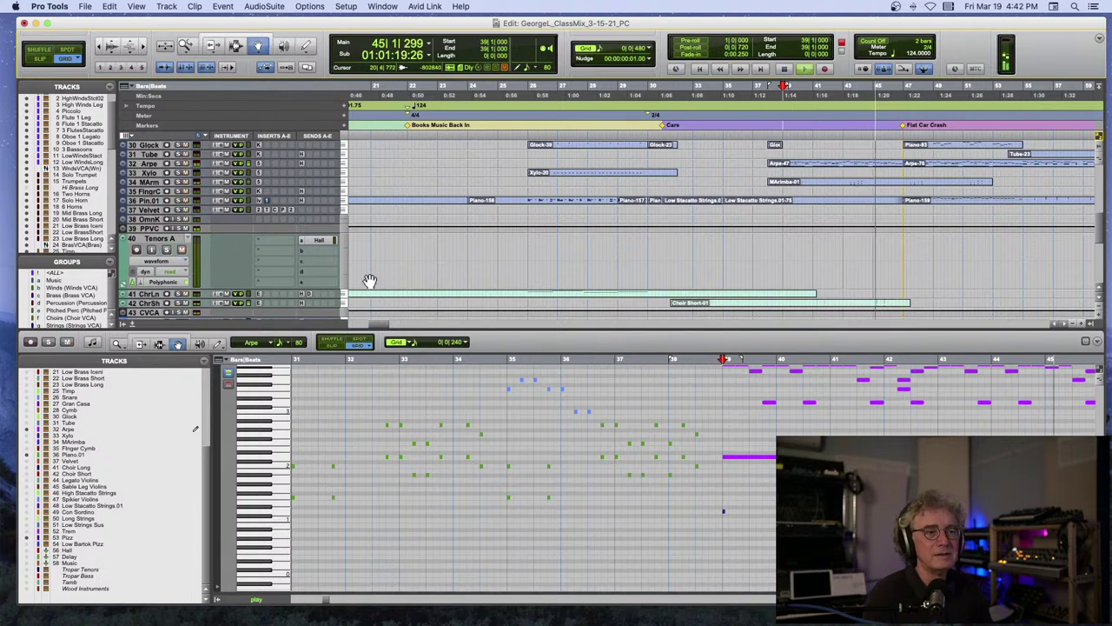
key("space")
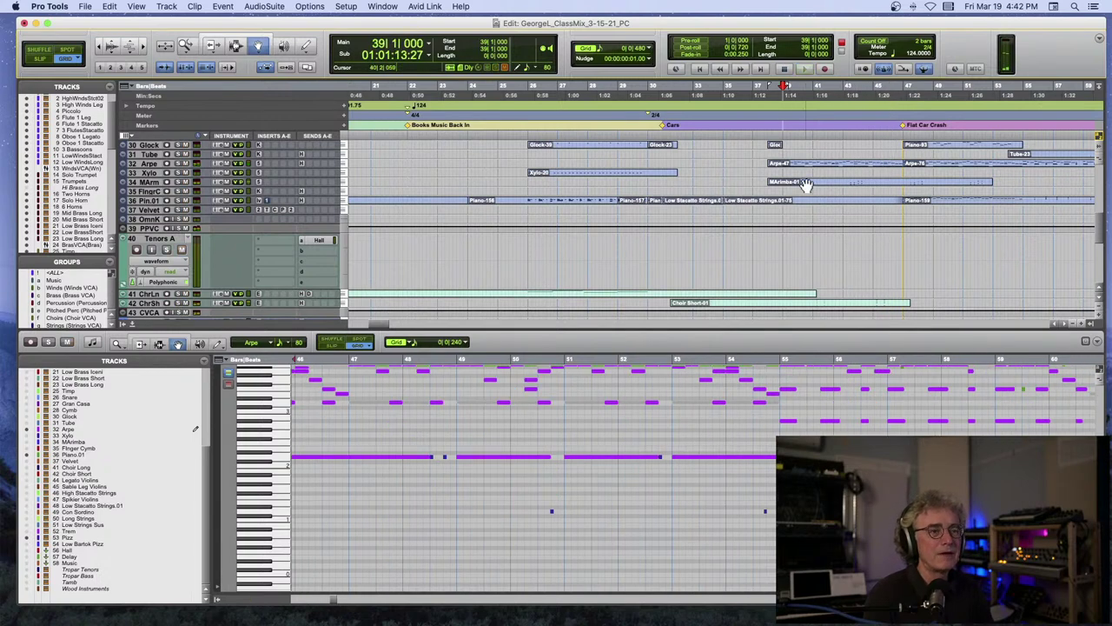
Select the MArimba-01 clip, solo Arpe, Marimba and Choir Short, and play them from 38|1|000.
left_click(806, 184)
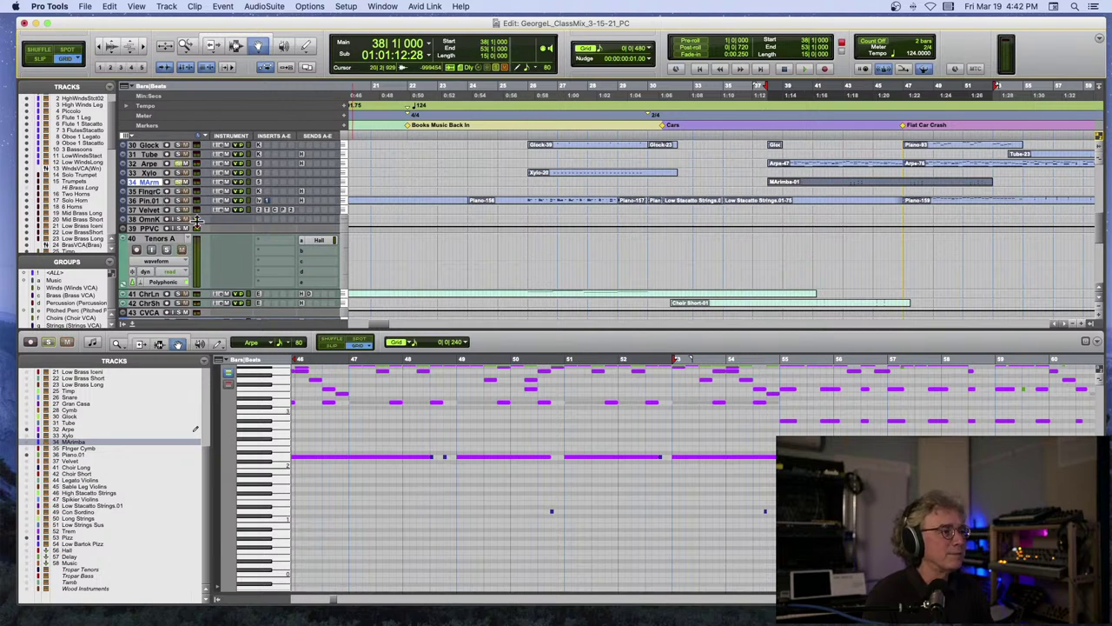
key("space")
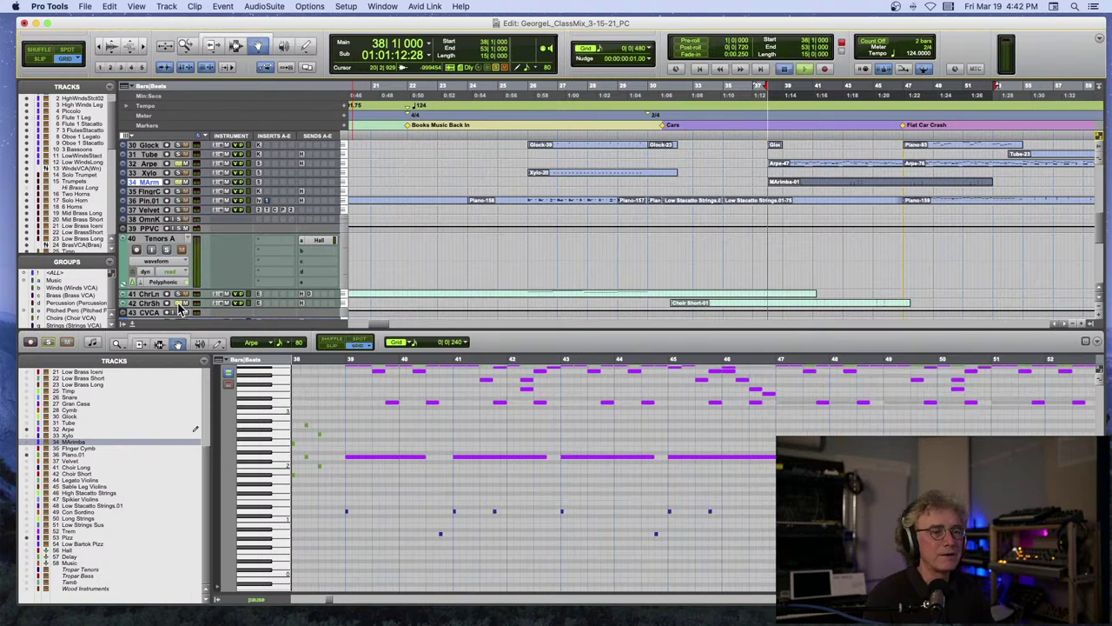
key("space")
key("space")
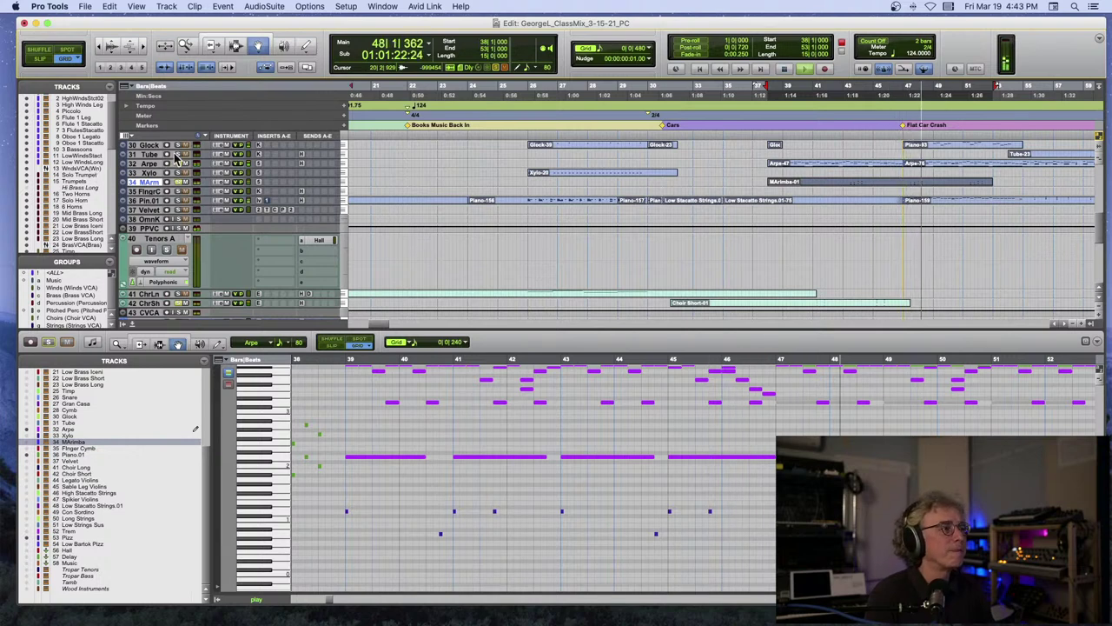
Add Glock to the soloed tracks, select its clip starting at bar 47, and play the combination from 38|1|000.
left_click(938, 147)
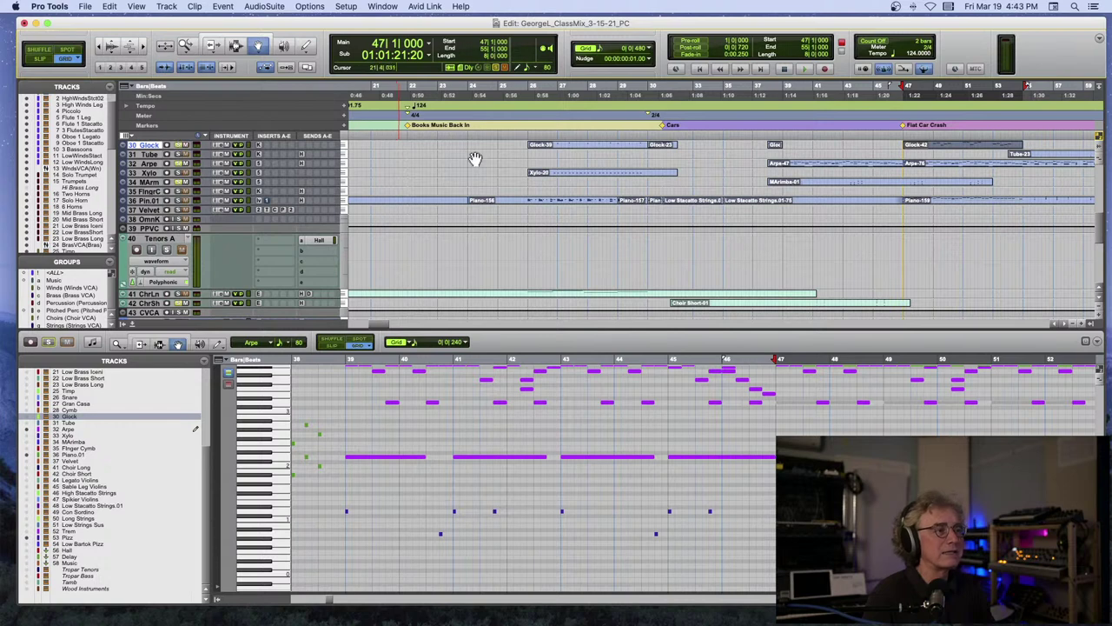
left_click(769, 129)
key("space")
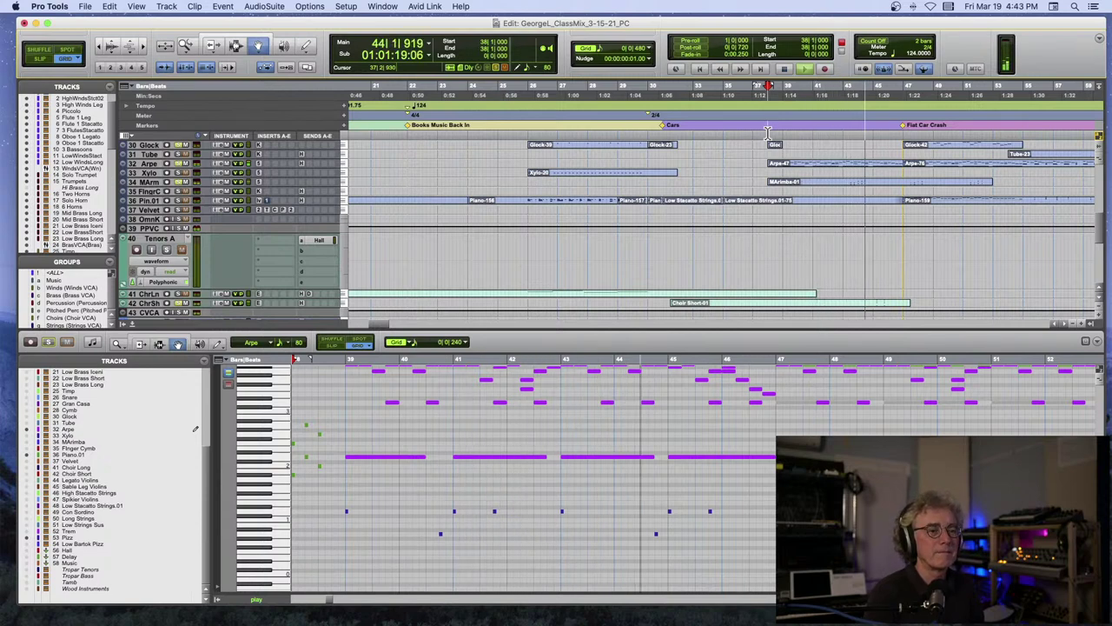
Hide the docked MIDI editor and enlarge the height of the tracks, with the Glock-42 clip selected.
left_click(128, 326)
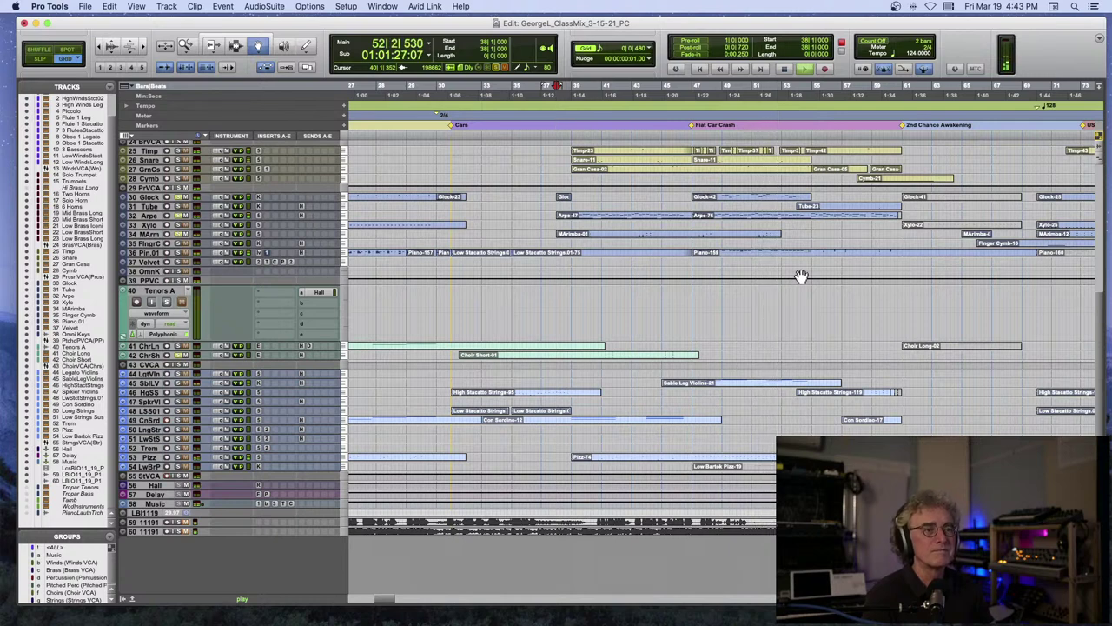
left_click(739, 200)
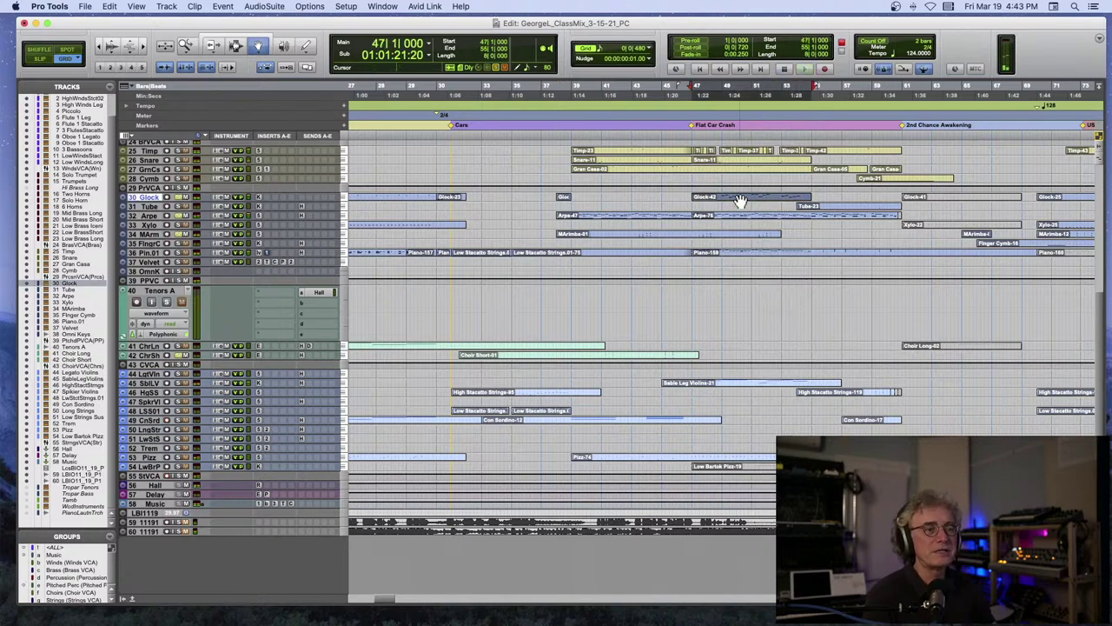
key("ctrl+alt+Up")
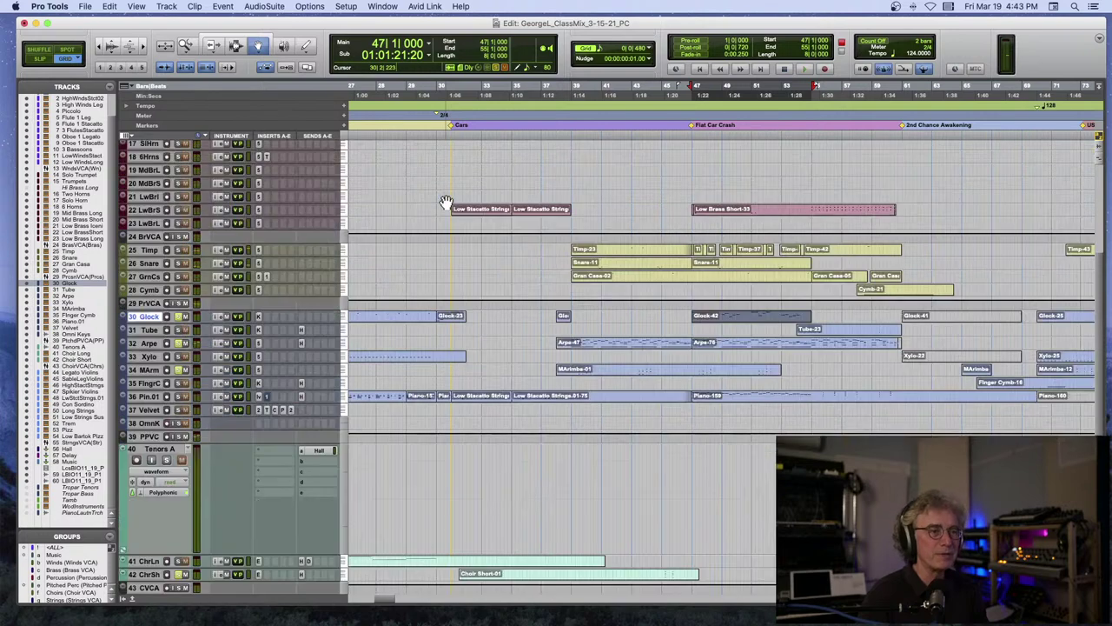
scroll(446, 202, "up", 10)
scroll(446, 202, "down", 10)
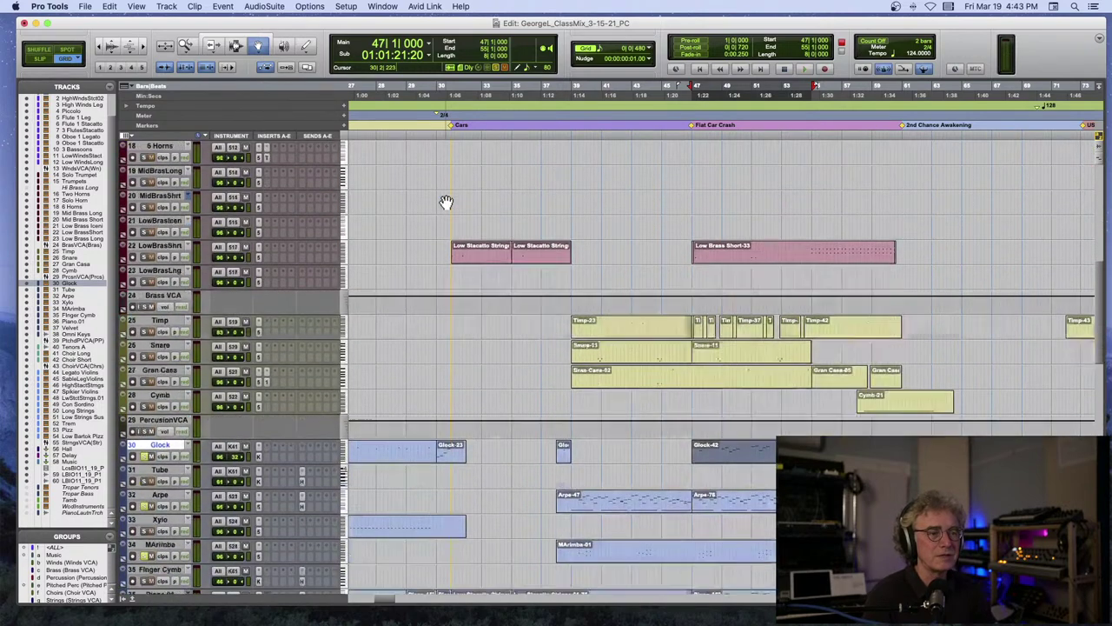
scroll(446, 201, "down", 1)
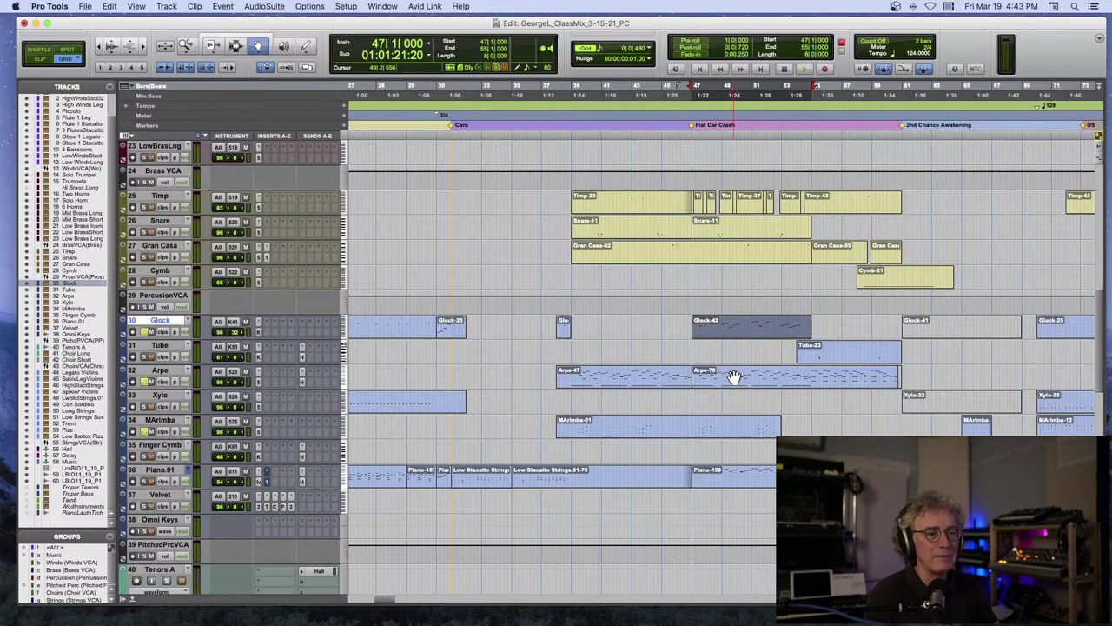
Play the soloed parts from the Fiat Car Crash marker at 47|1|000, then replay them with Piano.01 also soloed.
key("super+bracketright")
key("super+bracketright")
scroll(735, 376, "right", 5)
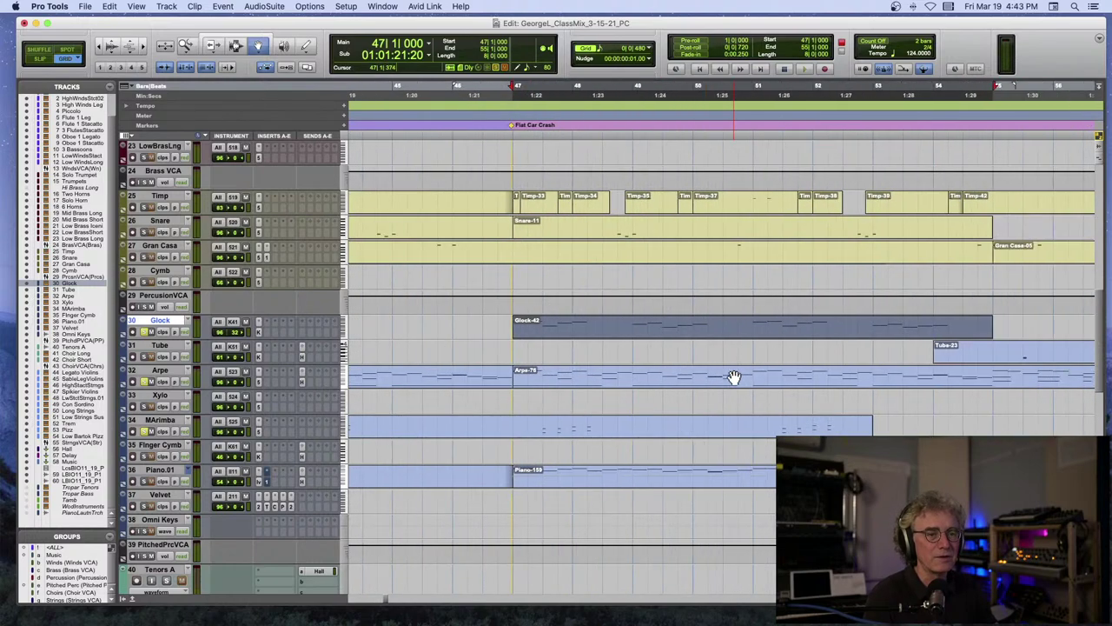
left_click(512, 121)
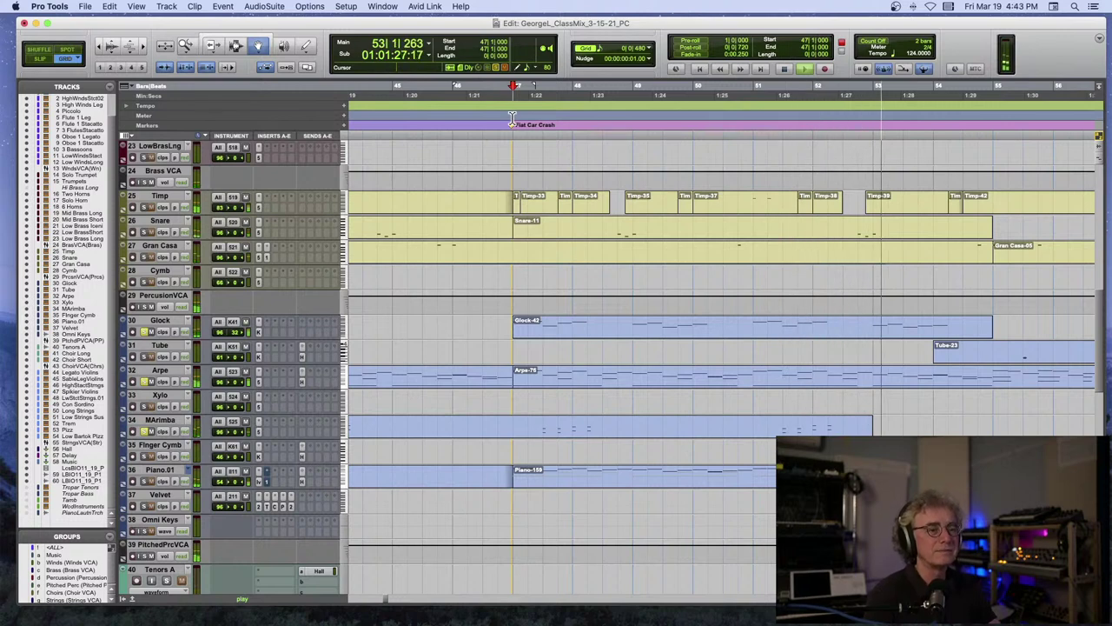
key("space")
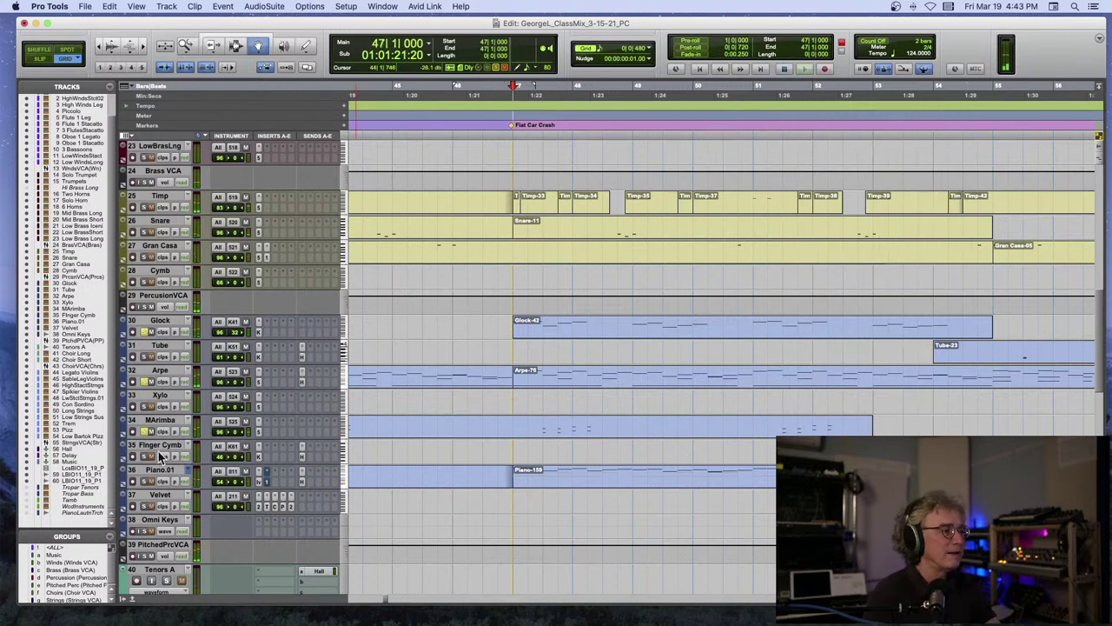
key("space")
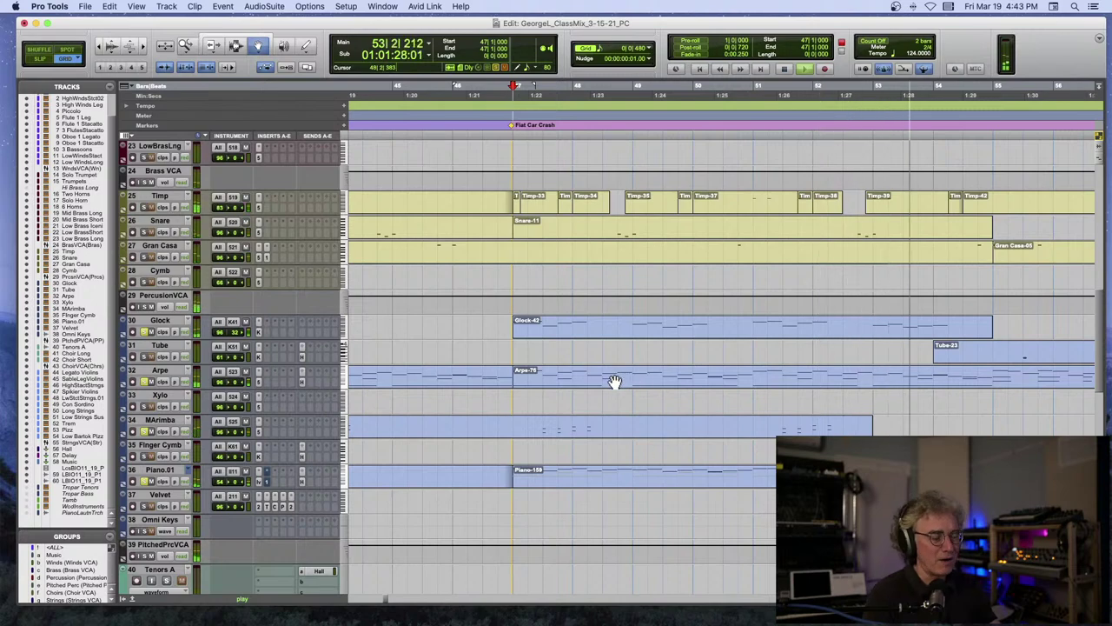
Select the Piano.01 clip starting at bar 47, then play the soloed parts from 54|1|000.
key("super+bracketleft")
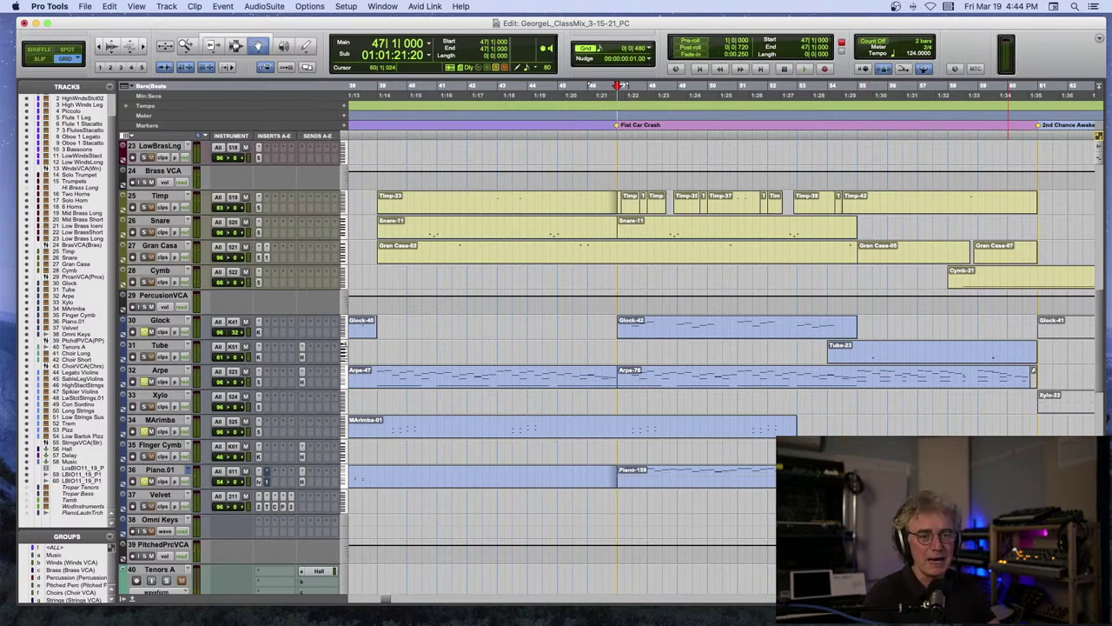
key("shift+Tab")
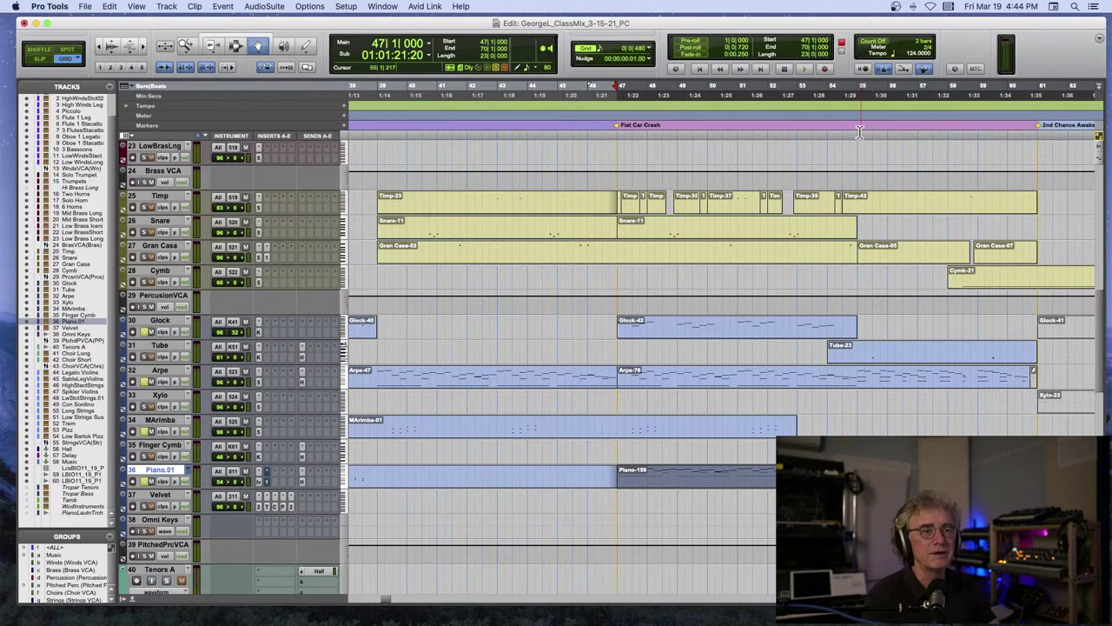
left_click(823, 128)
key("space")
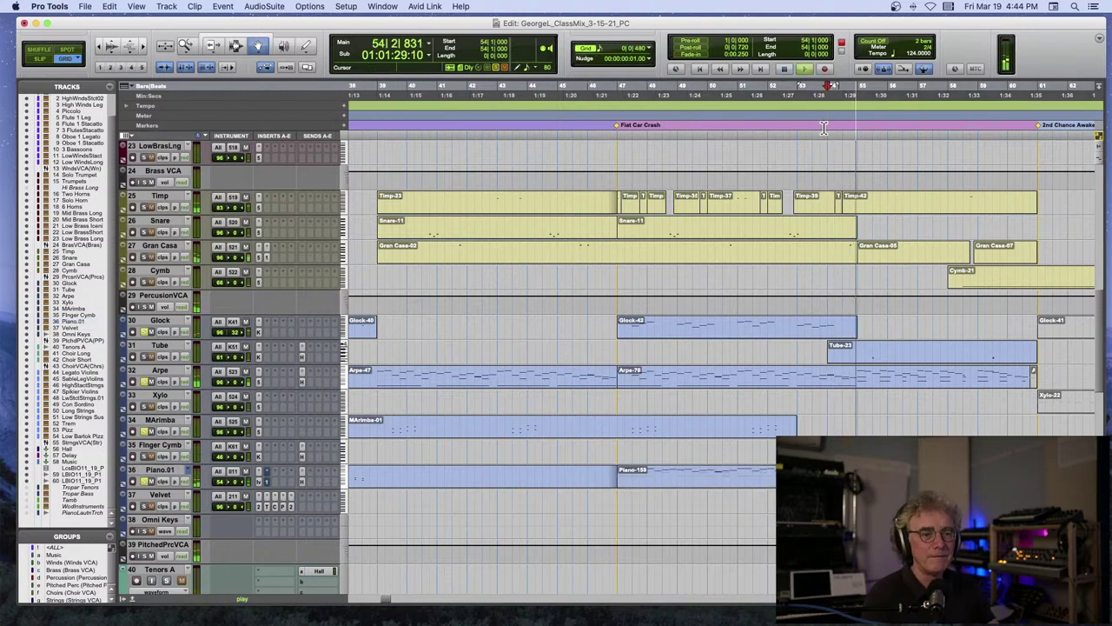
key("space")
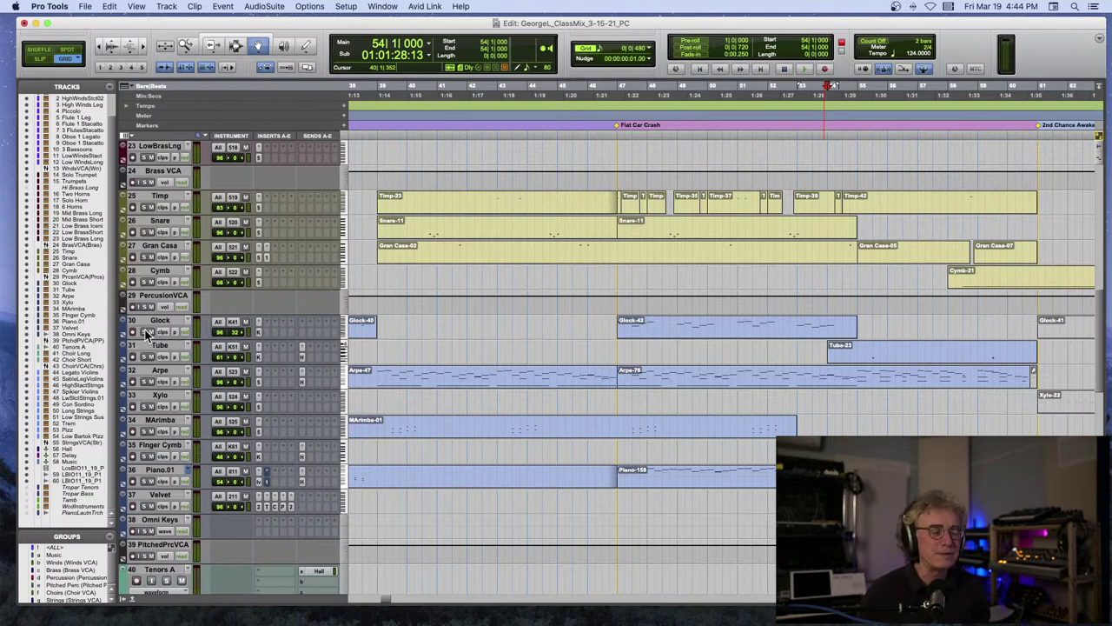
Play the transition into the 2nd Chance Awakening section from 60|2|000, then start playback from 57|1|000.
key("r")
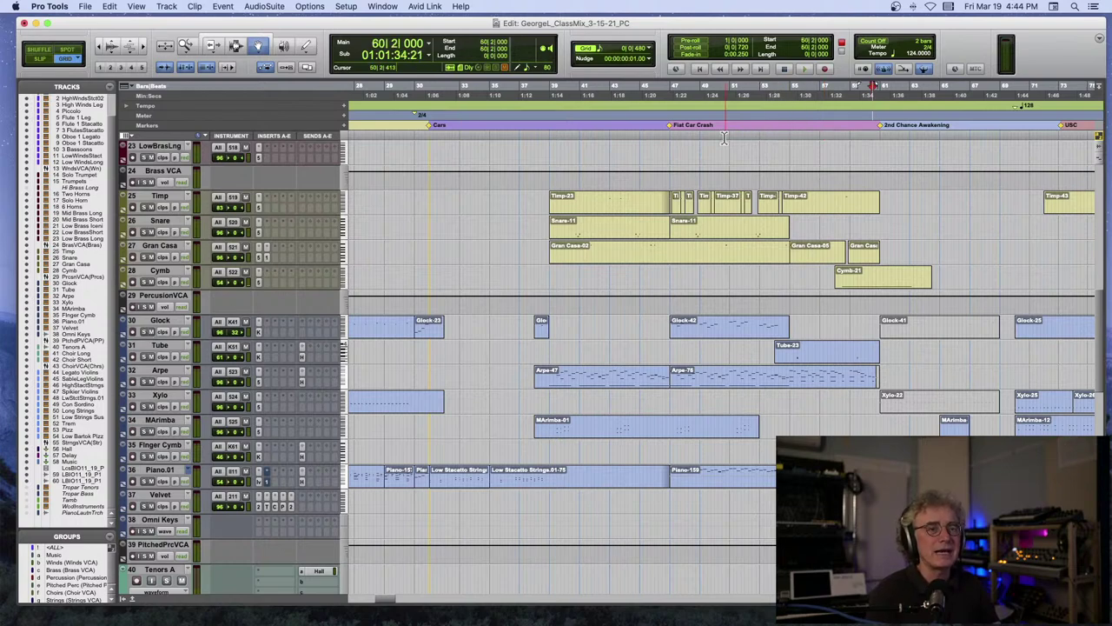
scroll(698, 148, "right", 5)
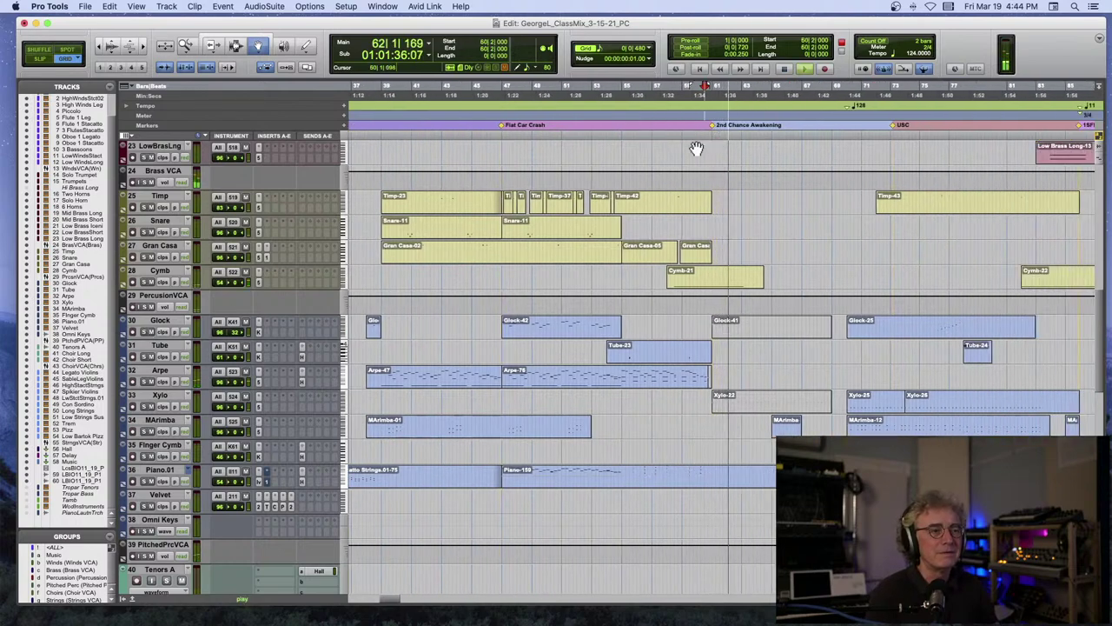
left_click(652, 129)
key("space")
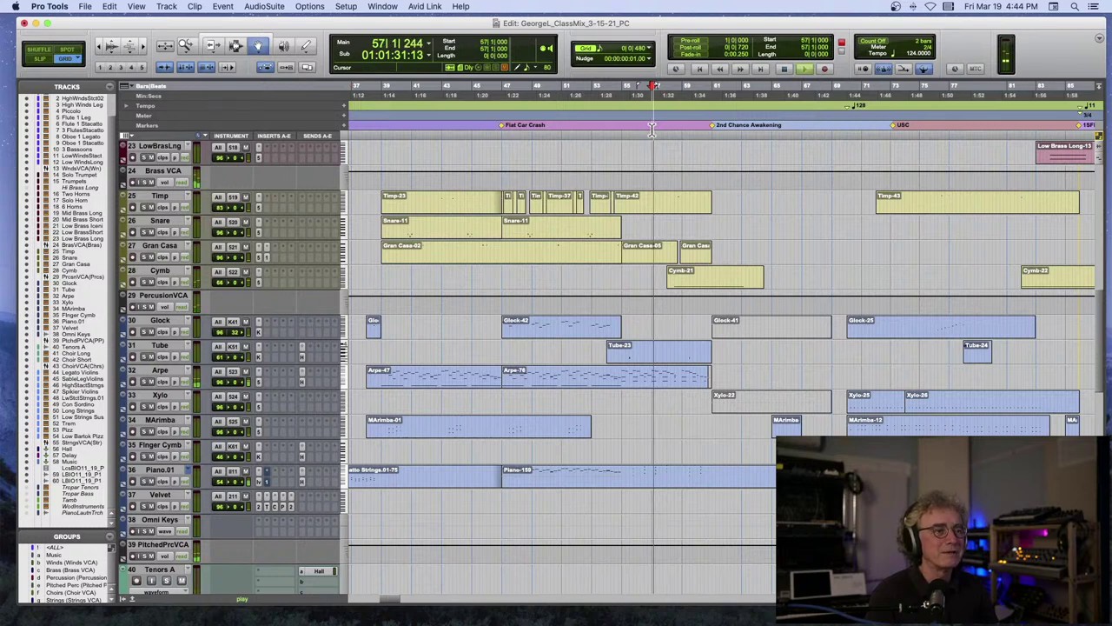
key("space")
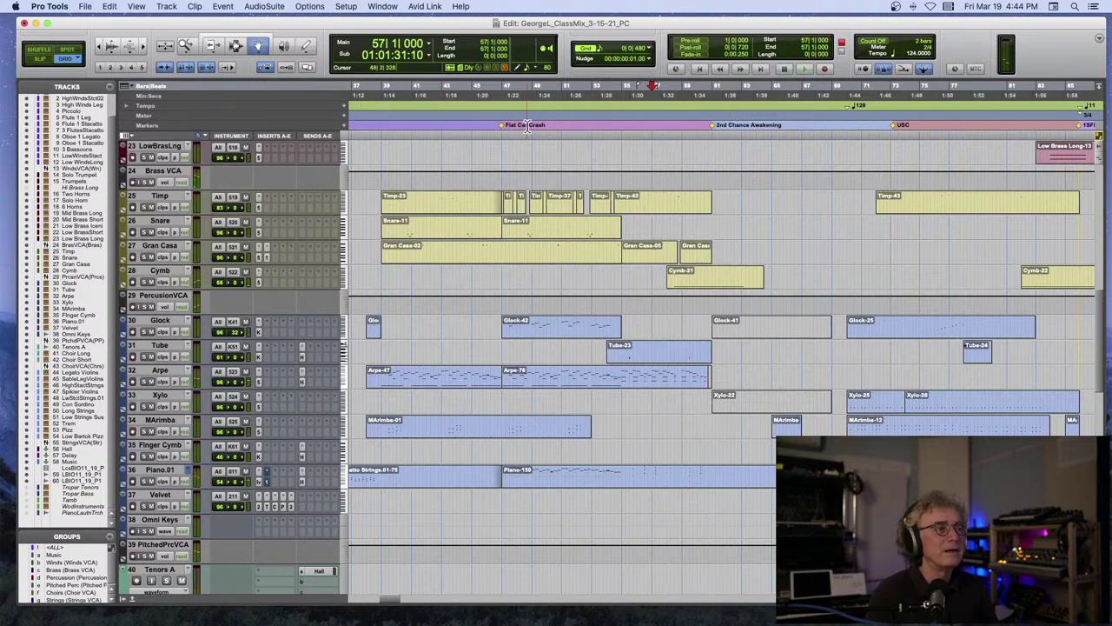
Play the Fiat Car Crash section from 47|1|000, following the low brass, percussion and pitched parts up close toward 2nd Chance Awakening.
key("space")
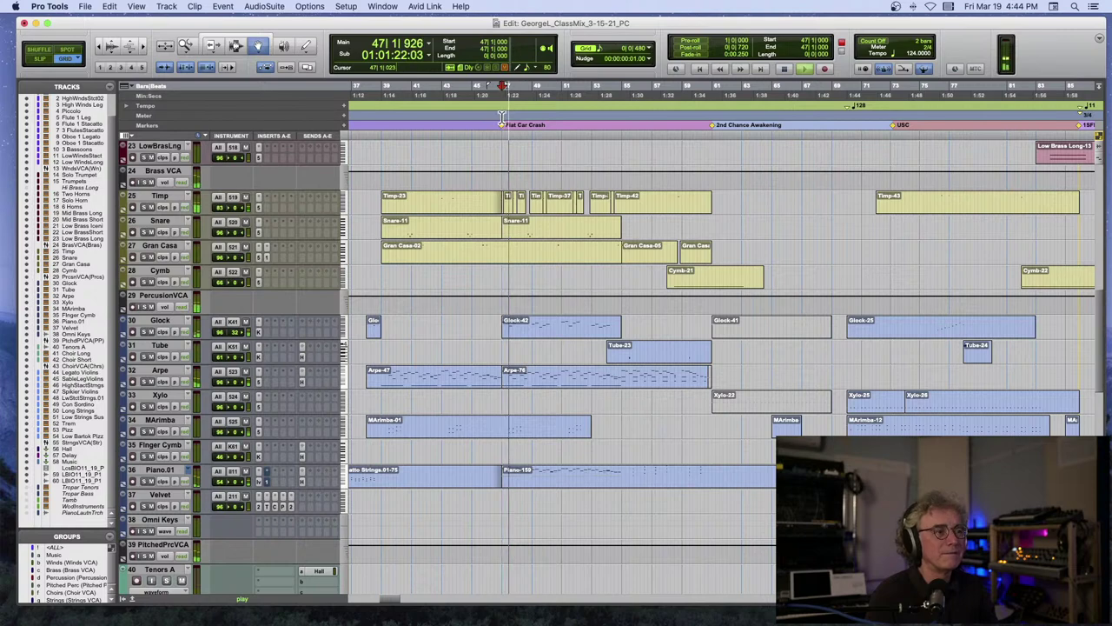
key("super+bracketright")
key("super+bracketright")
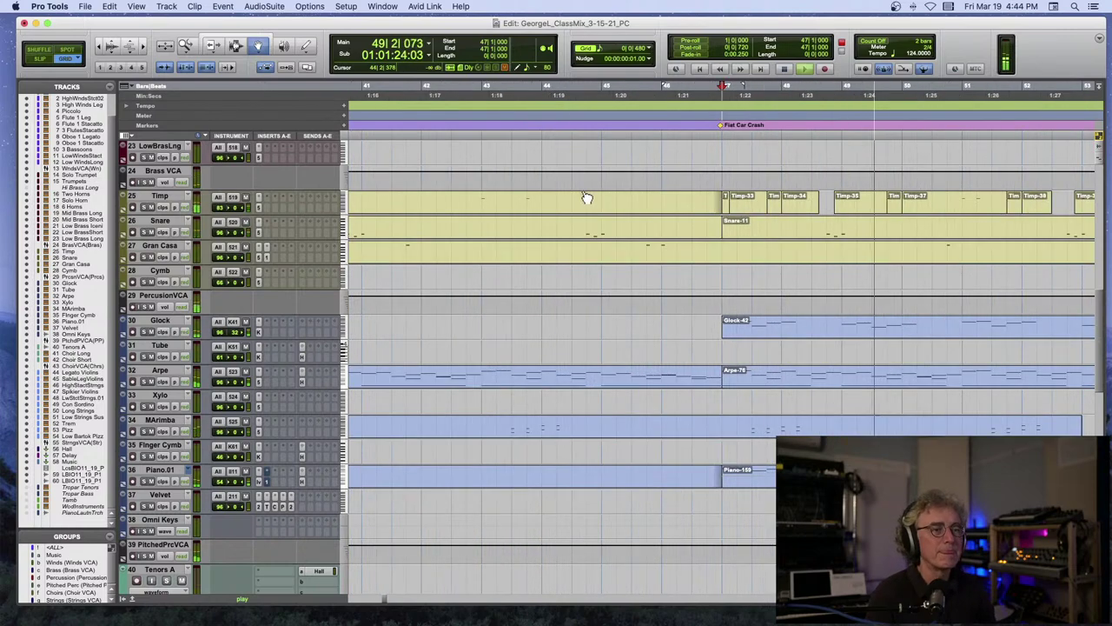
scroll(584, 197, "right", 3)
scroll(584, 197, "right", 5)
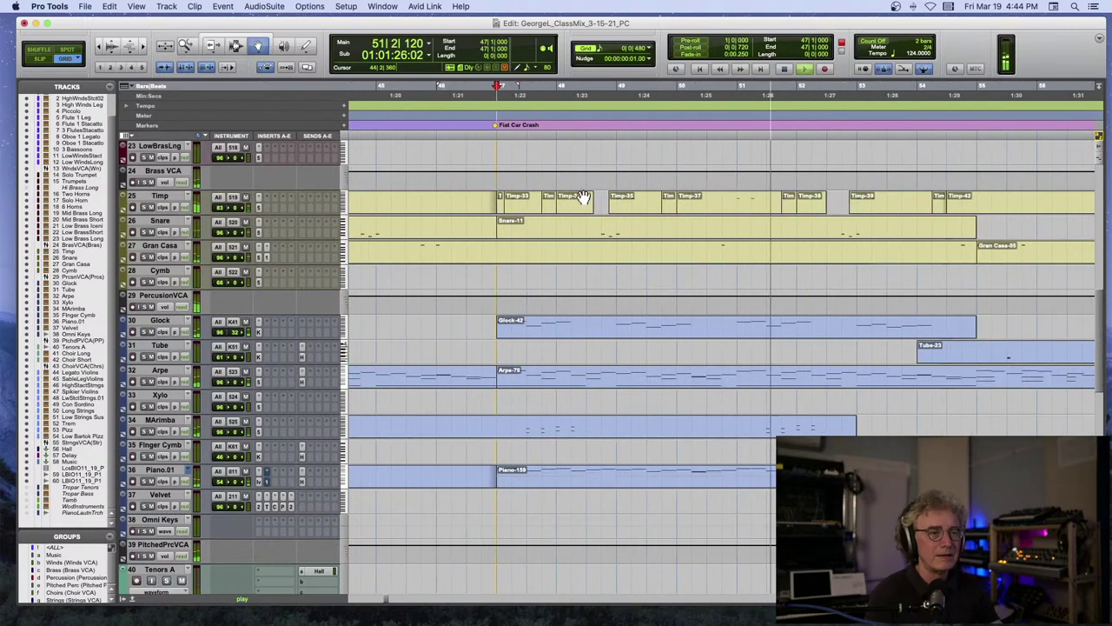
scroll(584, 196, "down", 1)
scroll(583, 196, "up", 2)
scroll(584, 196, "up", 1)
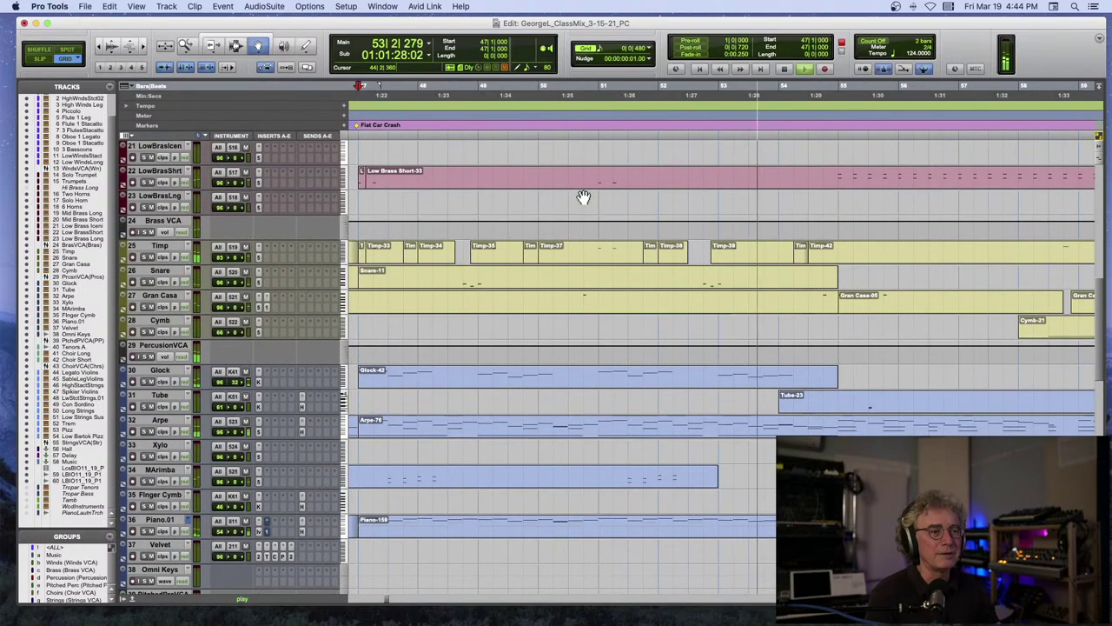
scroll(584, 196, "right", 5)
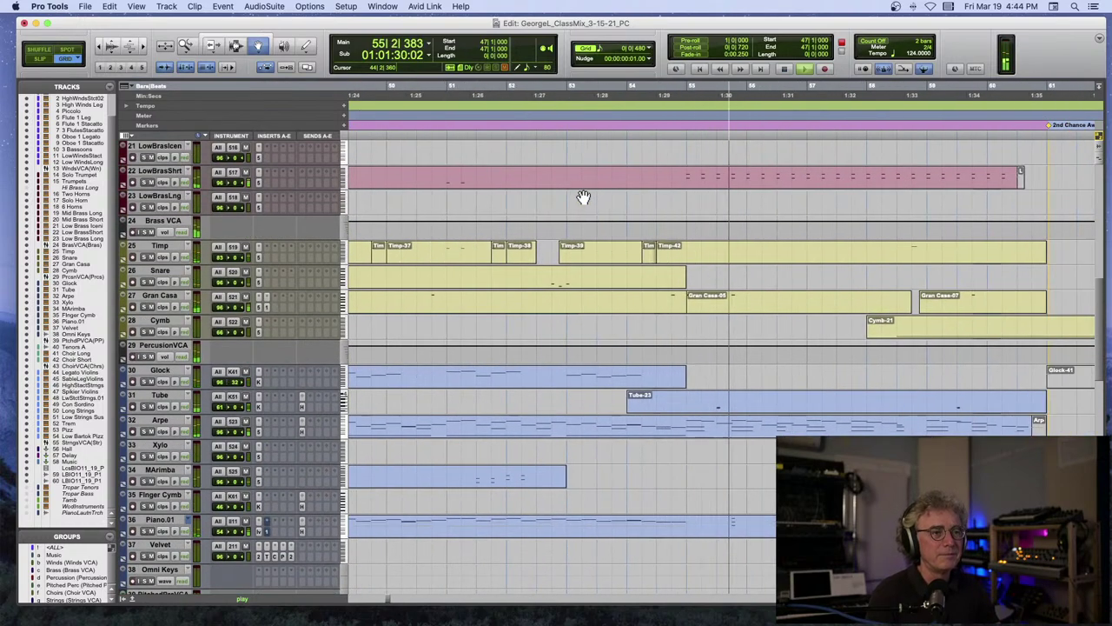
scroll(584, 197, "right", 2)
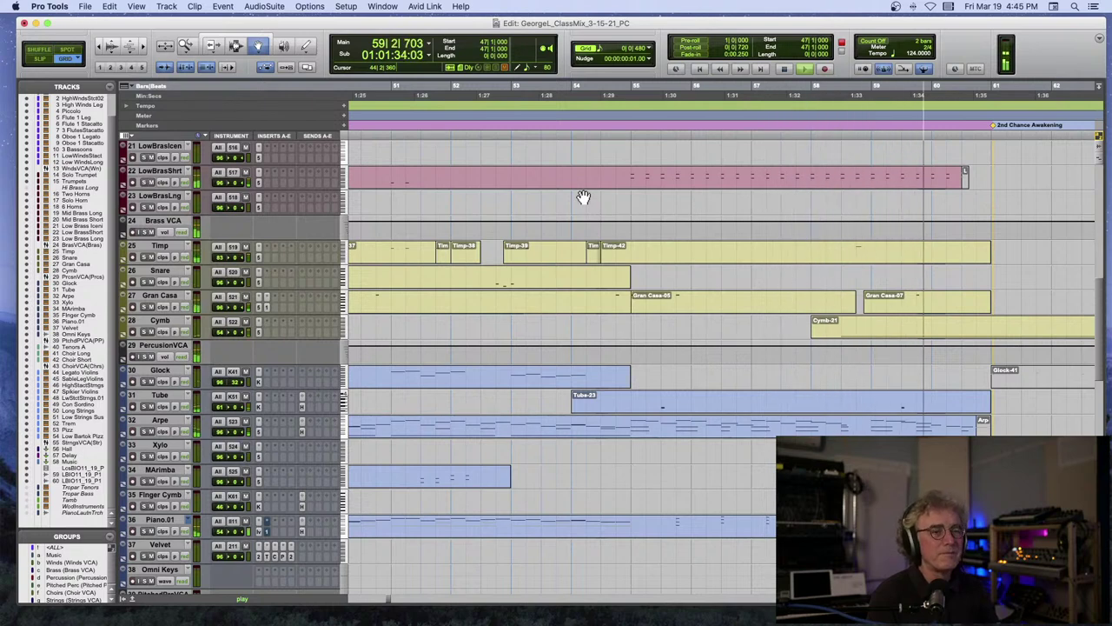
key("space")
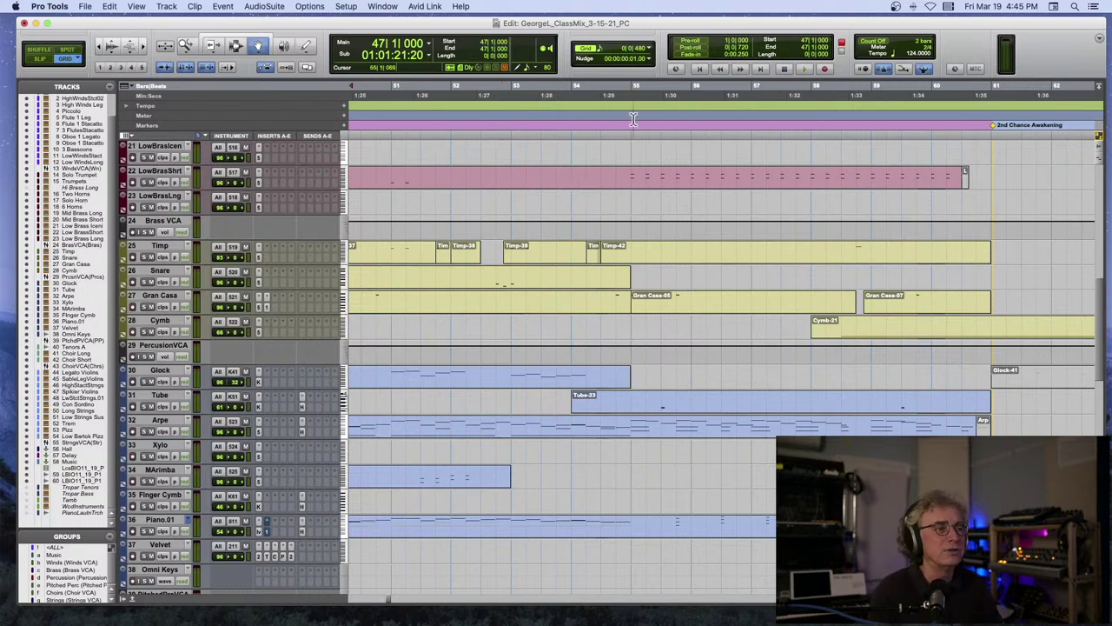
Play the end of the Fiat Car Crash section from 55|1|000 and bring the brass and low winds tracks into view.
key("space")
key("r")
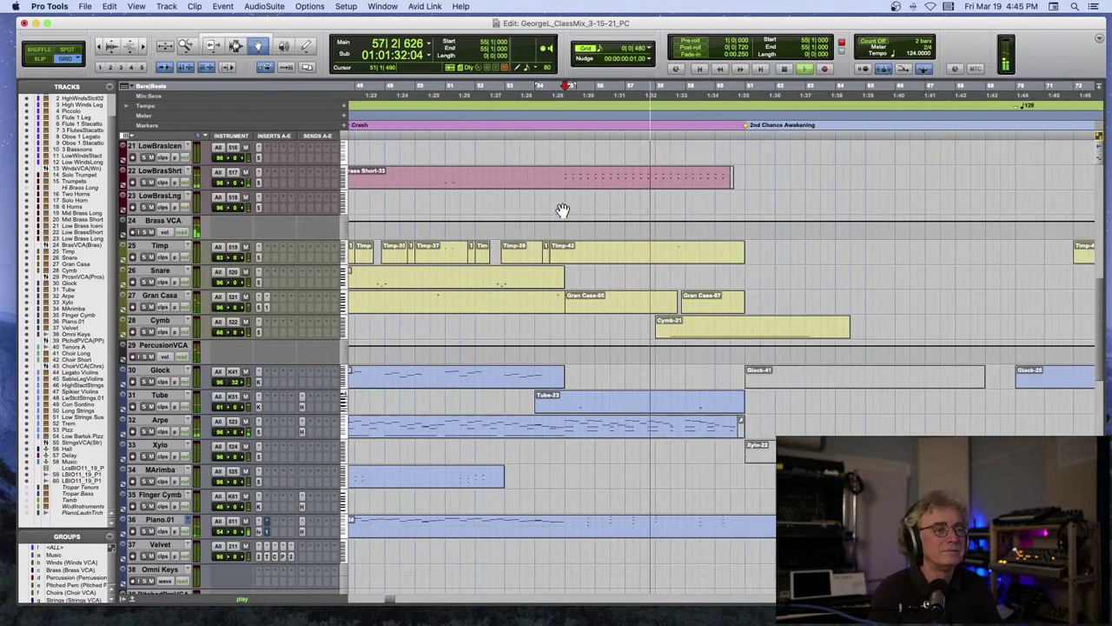
scroll(562, 210, "up", 5)
scroll(562, 211, "up", 6)
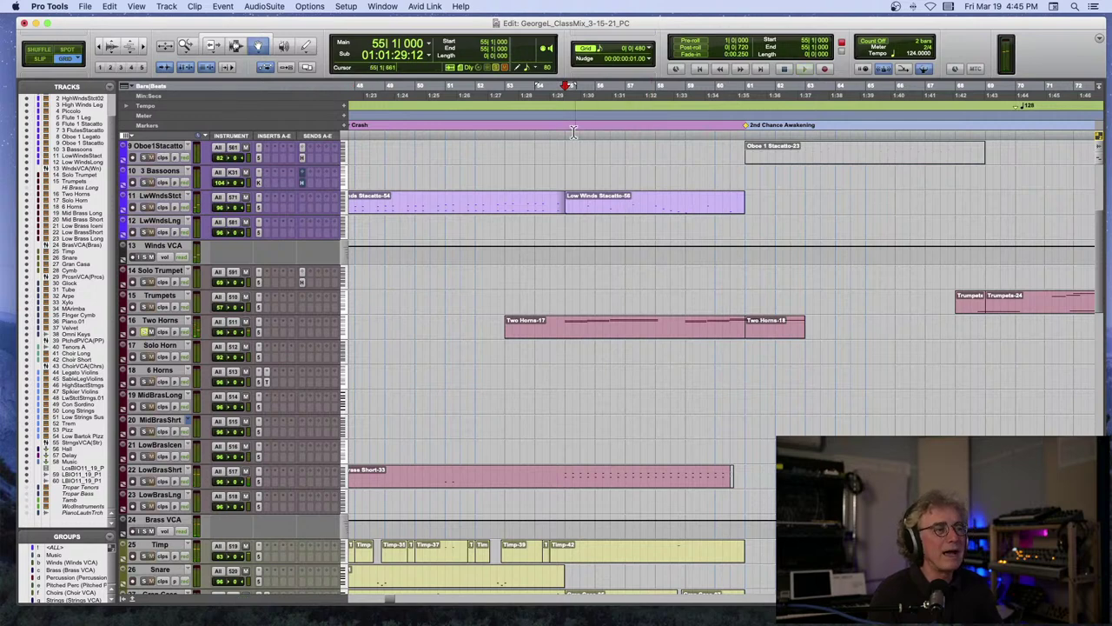
Play from 55|1|000 across the 2nd Chance Awakening marker with the Two Horns track soloed.
key("space")
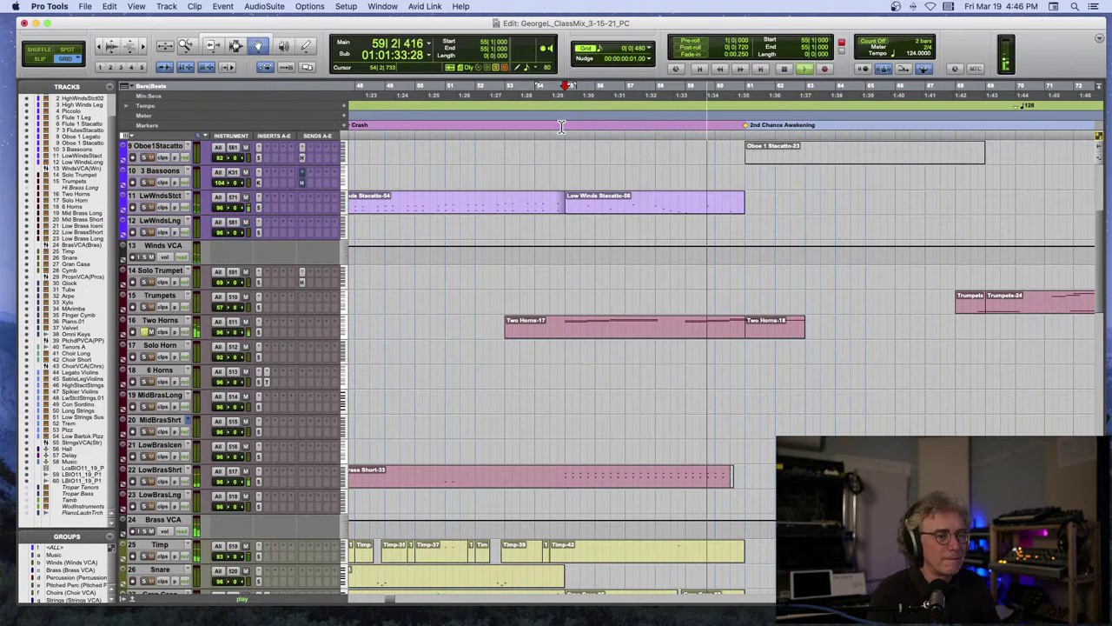
scroll(263, 255, "up", 1)
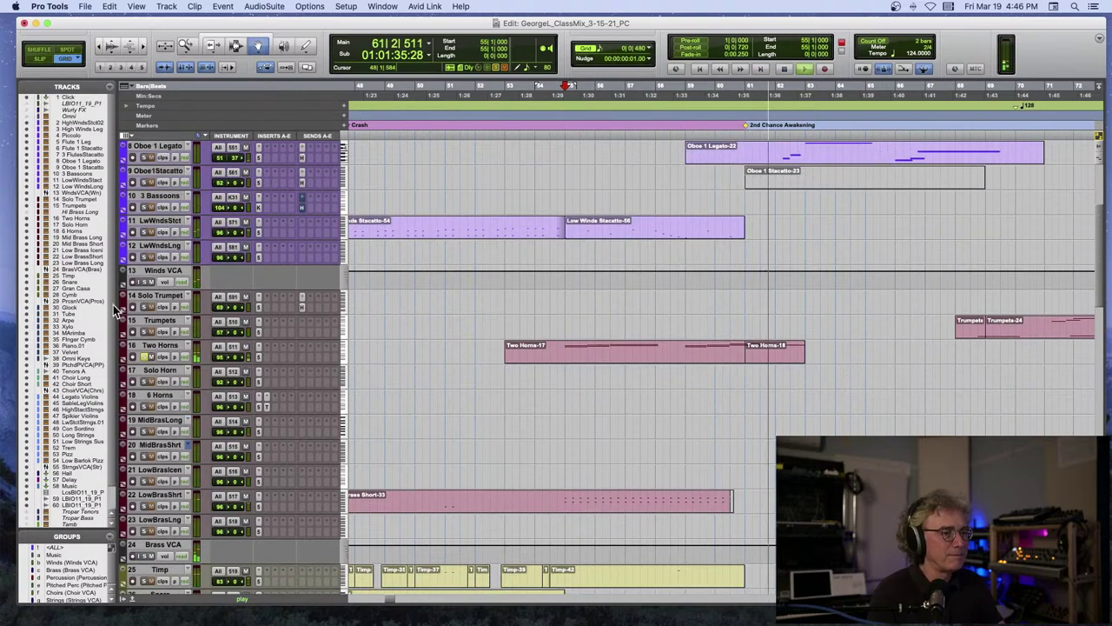
key("space")
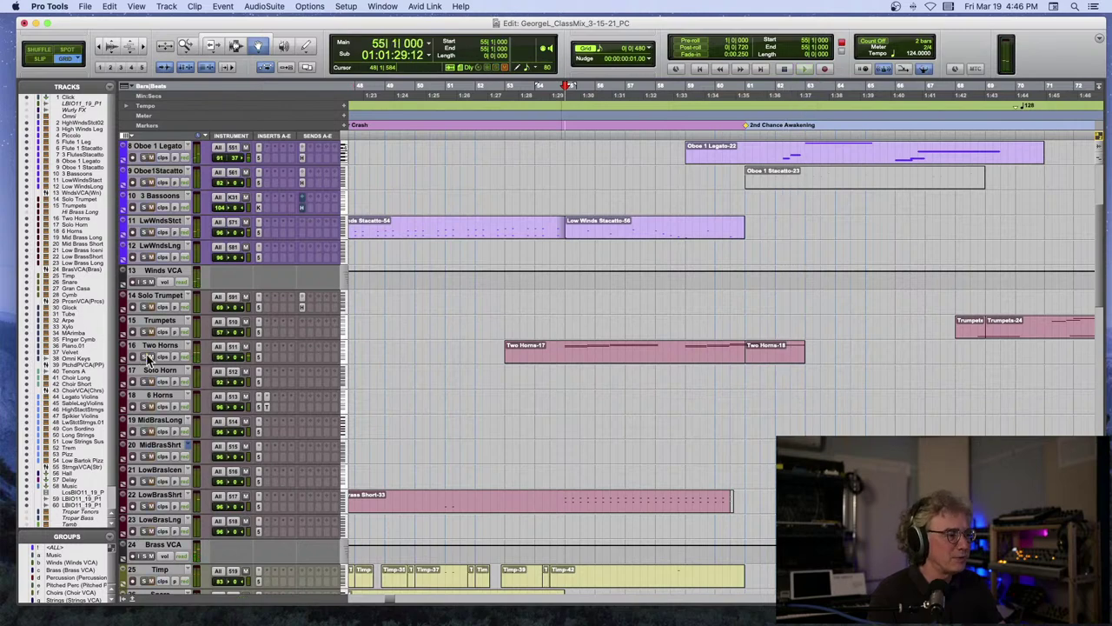
Play from 55|1|000 with the LwWndsStct track soloed, then select its clip starting at bar 55 and replay it.
key("space")
scroll(217, 352, "up", 2)
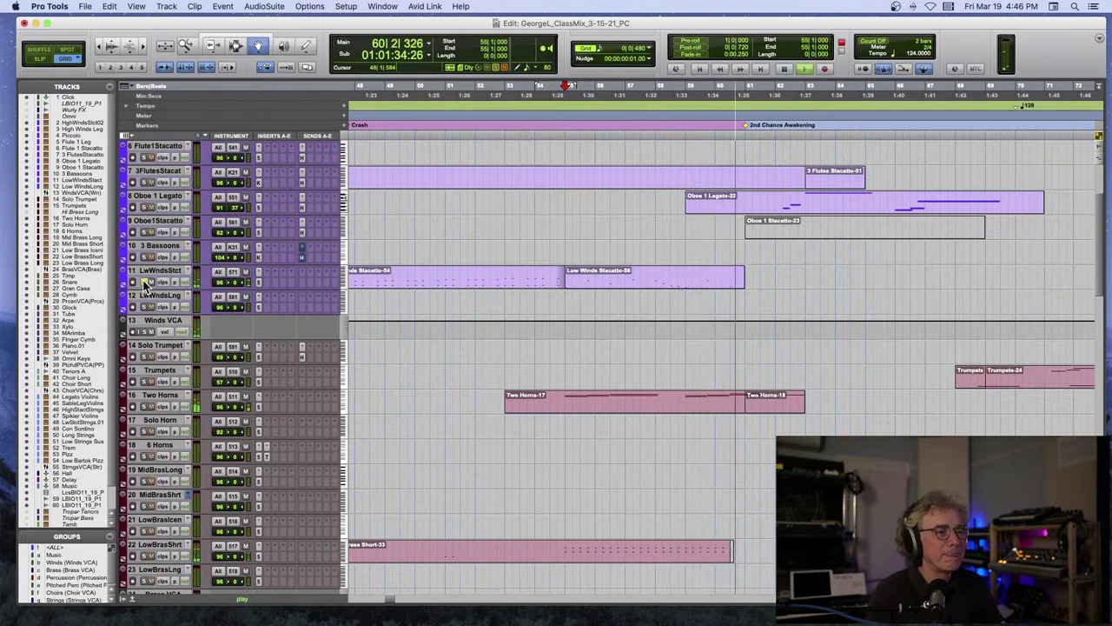
key("space")
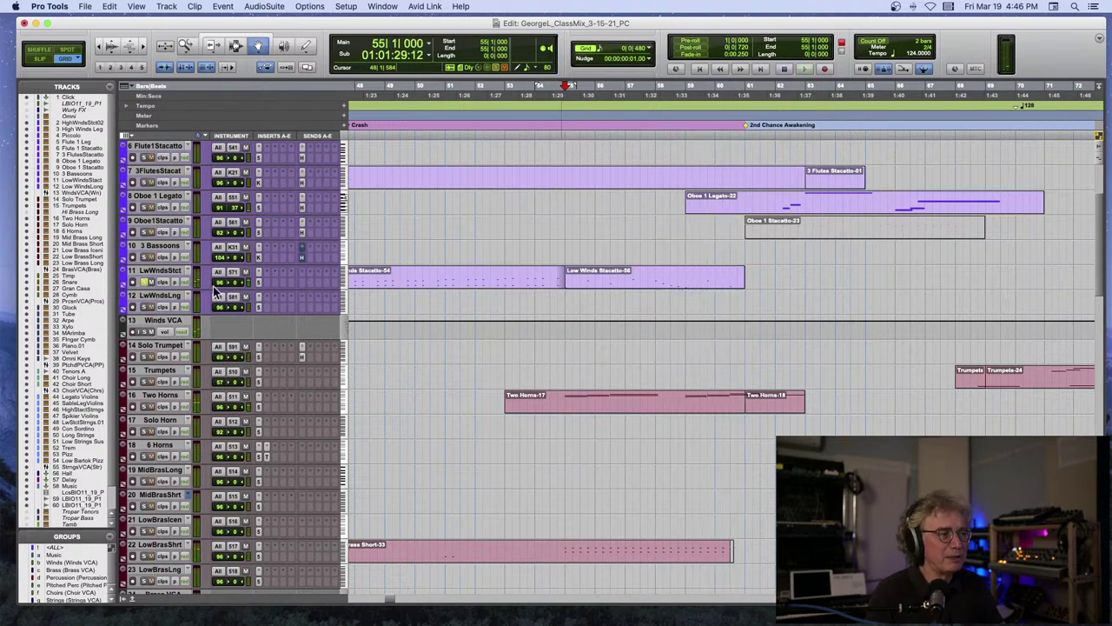
left_click(597, 288)
key("space")
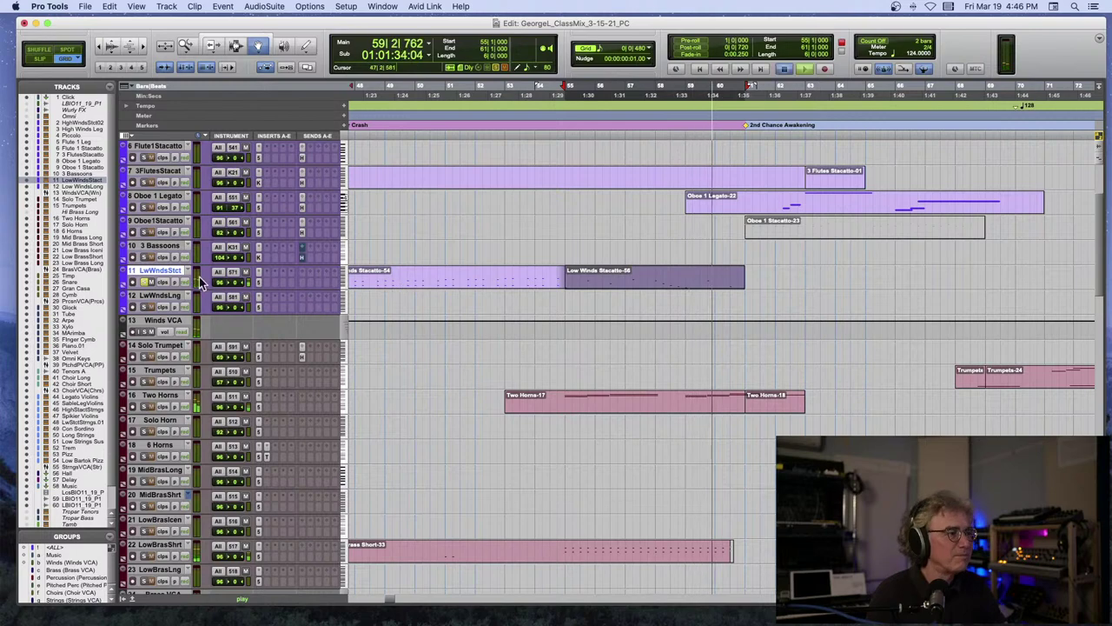
key("space")
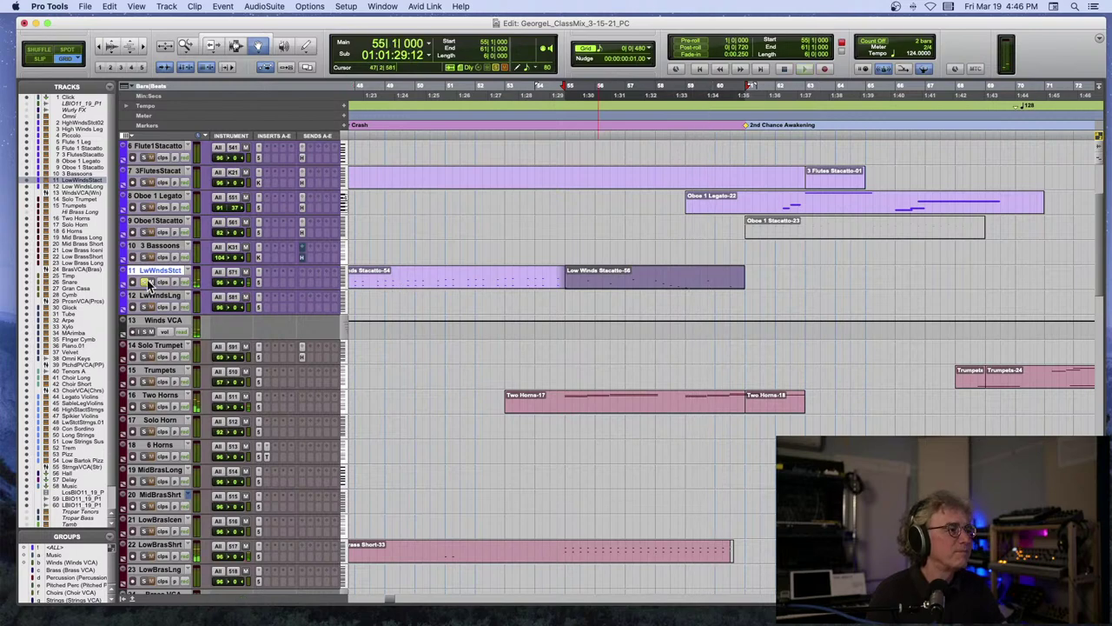
Play the transition into 2nd Chance Awakening from 58|2|480, then select the Oboe 1 Legato clip starting at bar 59.
left_click(677, 113)
key("space")
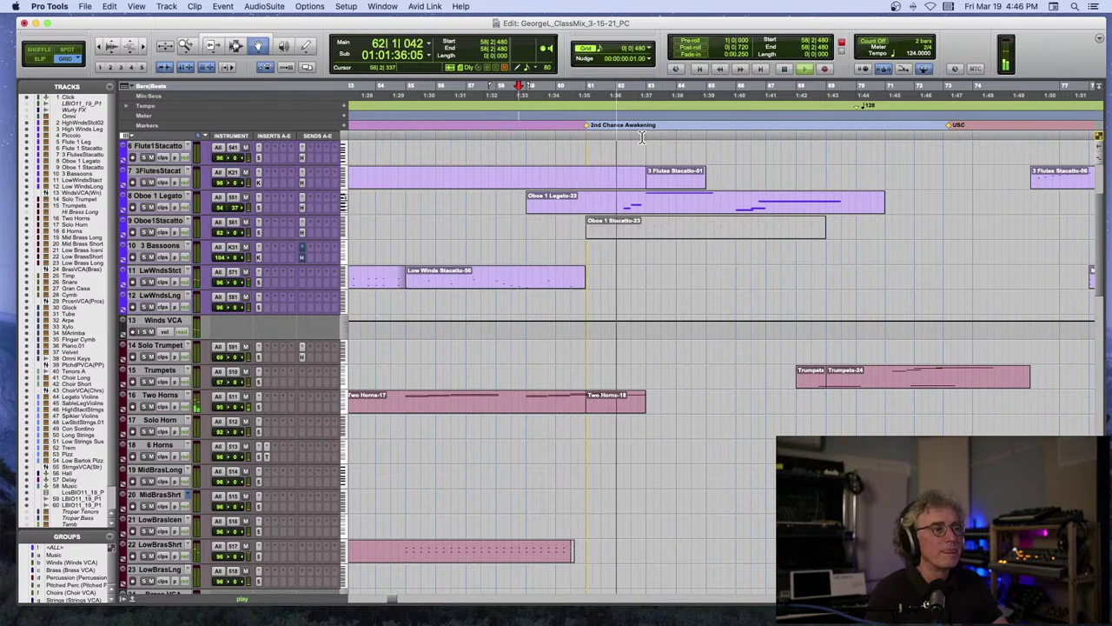
key("space")
left_click(666, 204)
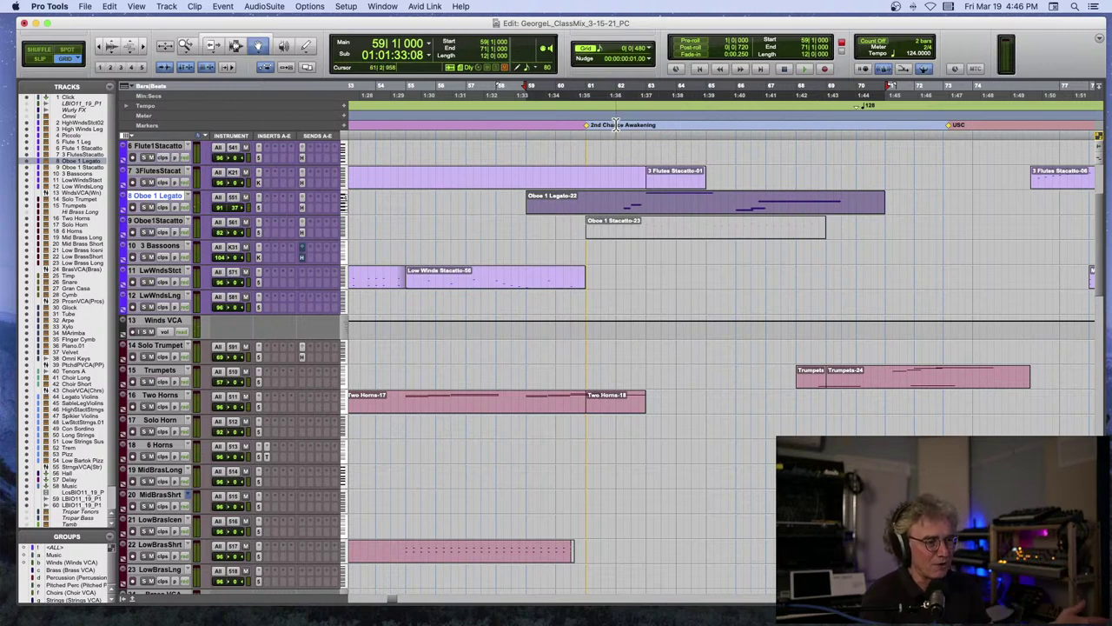
Play the 2nd Chance Awakening section from its marker at 61|1|000 into the following section.
left_click(587, 118)
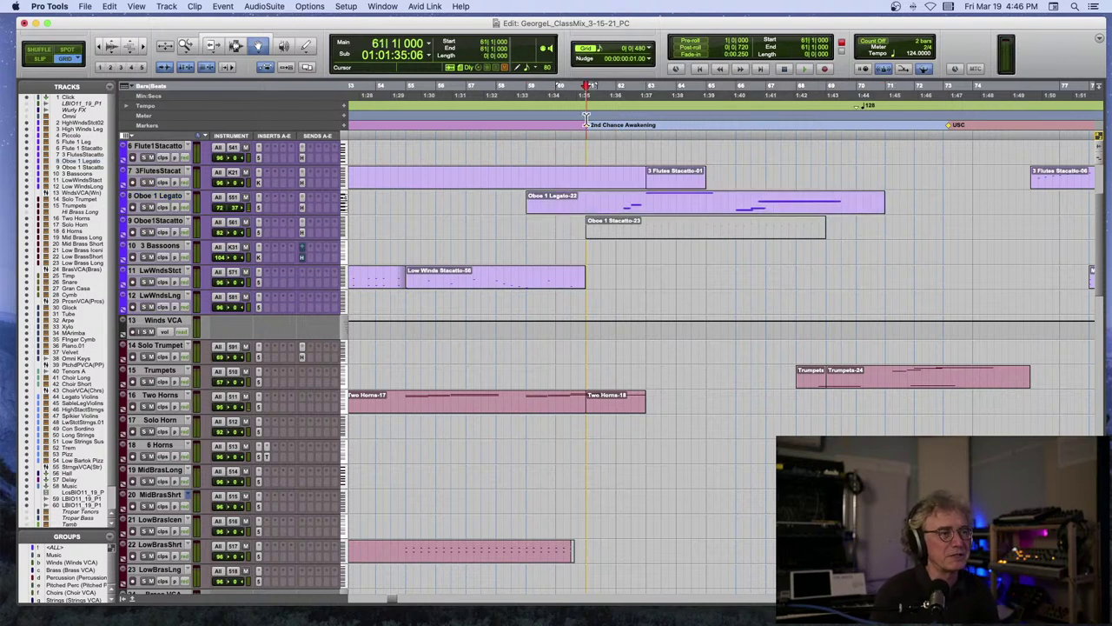
key("space")
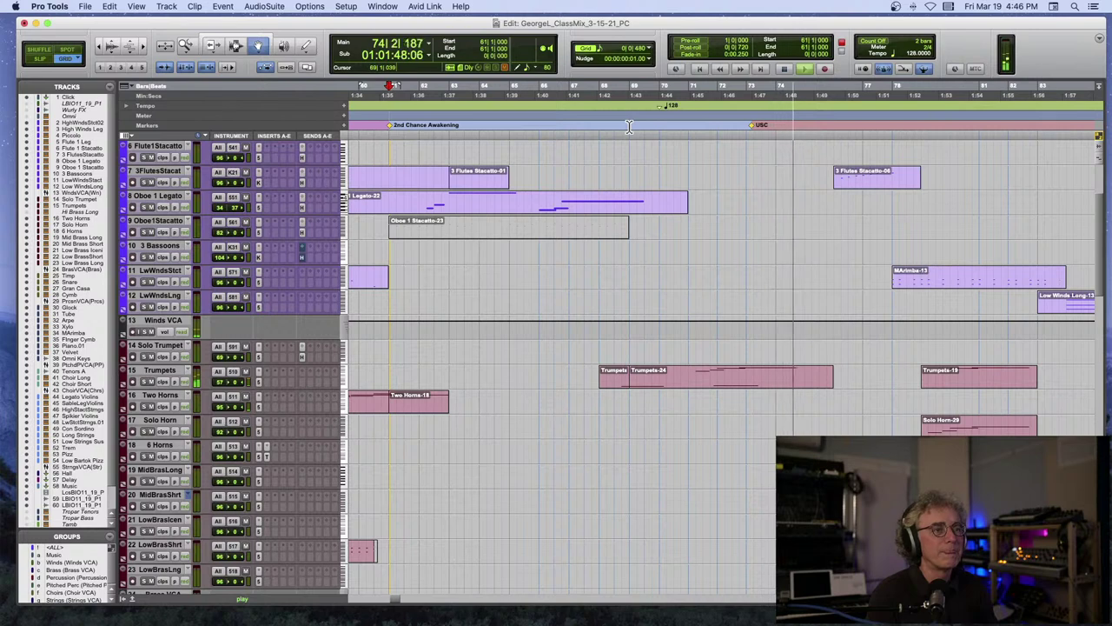
key("space")
Move the USC marker earlier to bar 70, then play across it from 69|1|000.
left_click_drag(750, 125, 663, 130)
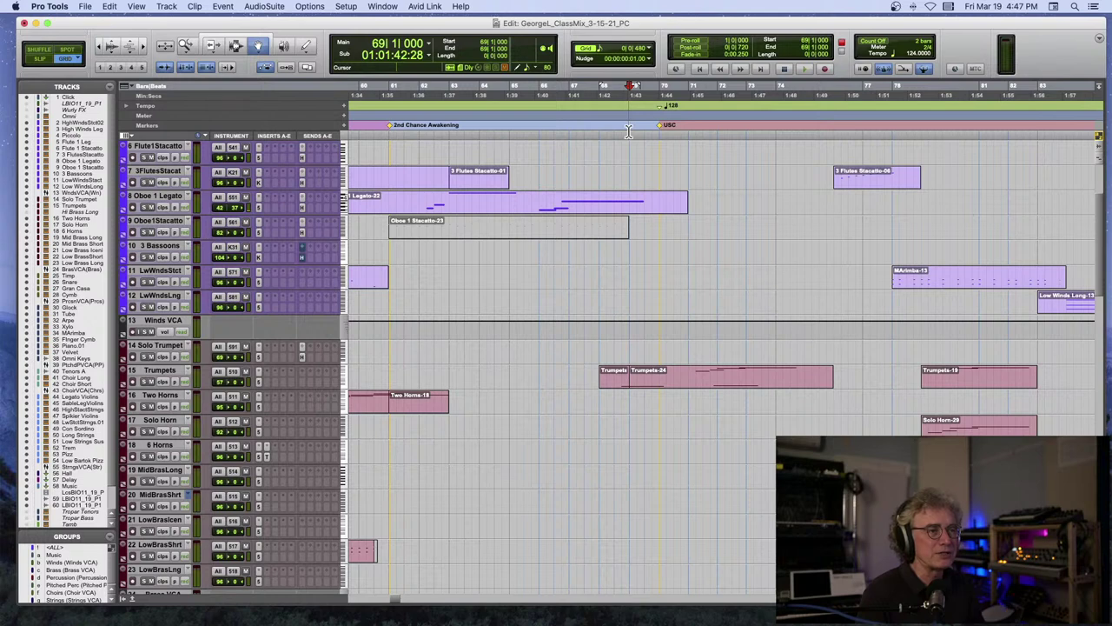
key("space")
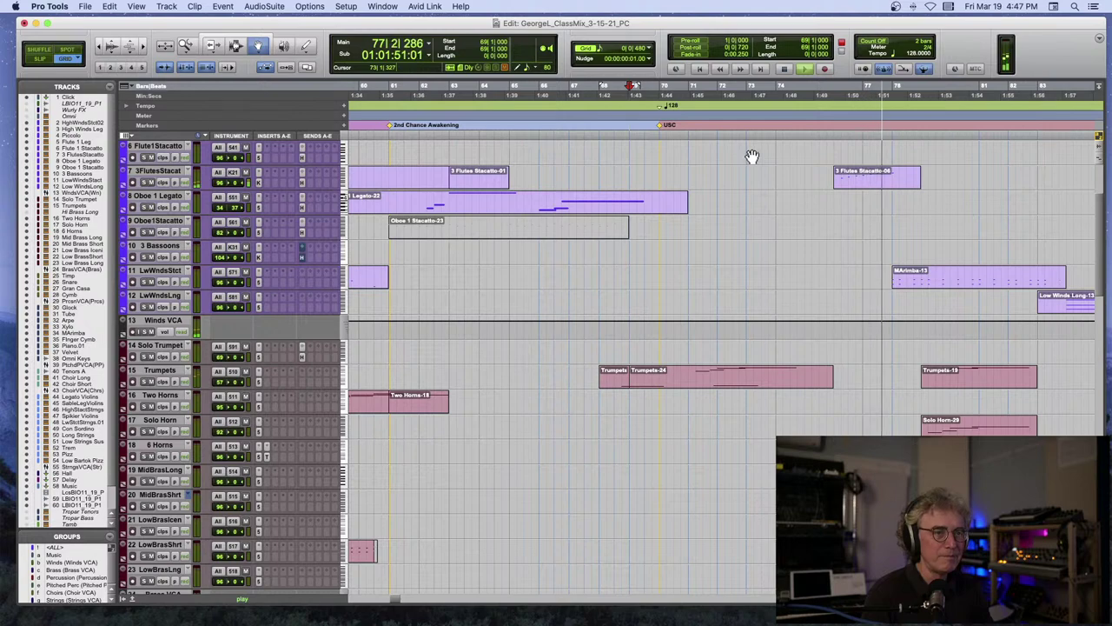
key("space")
Select the HghWndsSt02 clip starting at bar 70 and play from 70|1|000 with that track soloed.
scroll(859, 182, "up", 4)
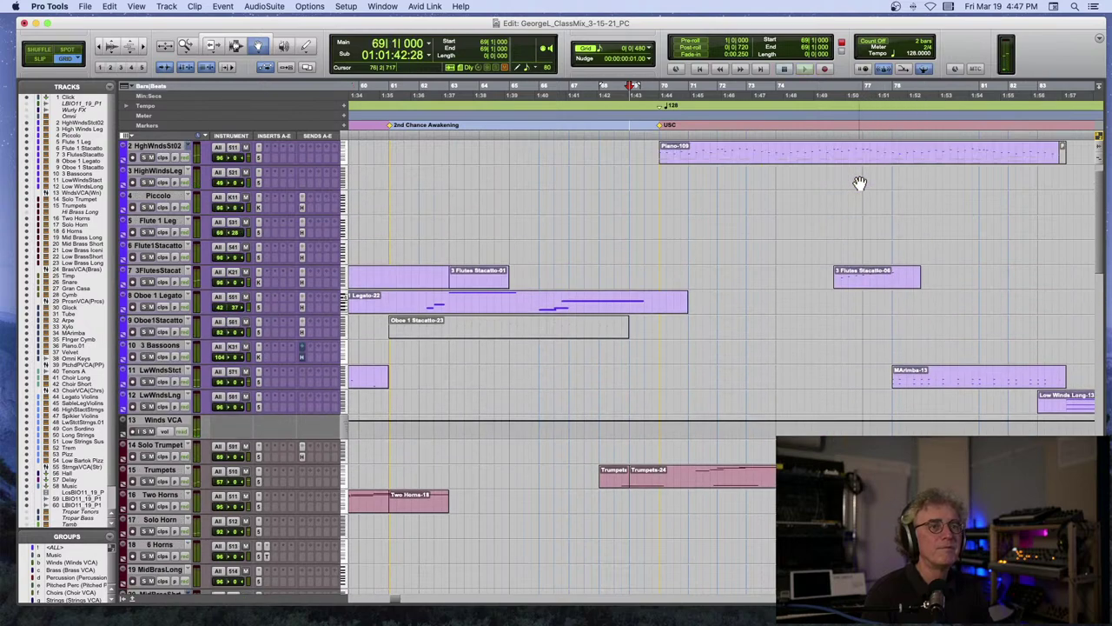
left_click(735, 159)
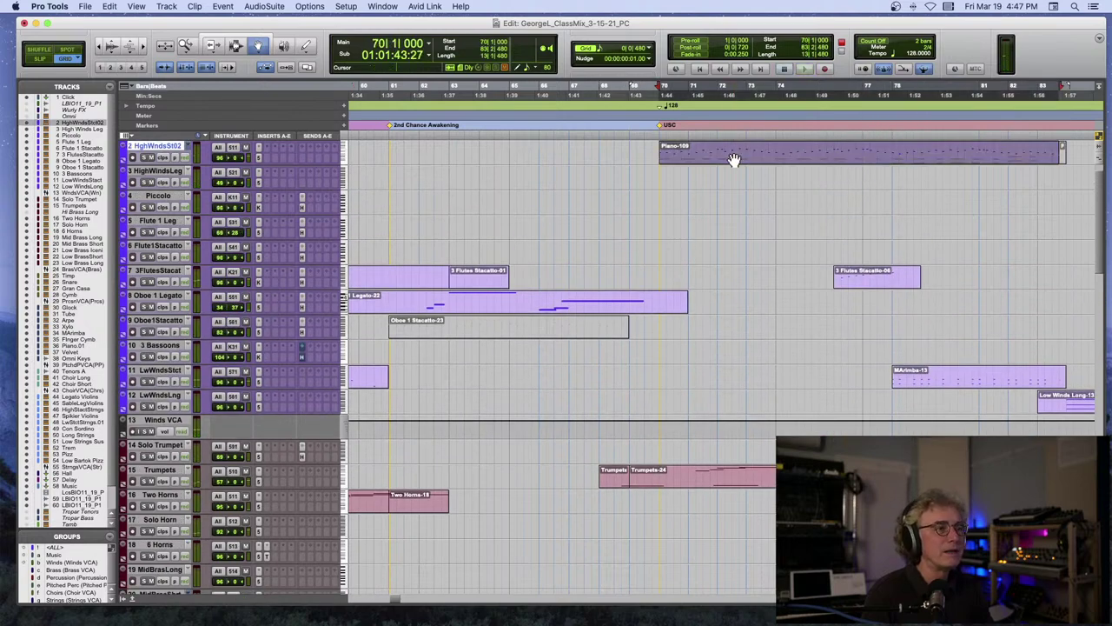
scroll(711, 163, "right", 2)
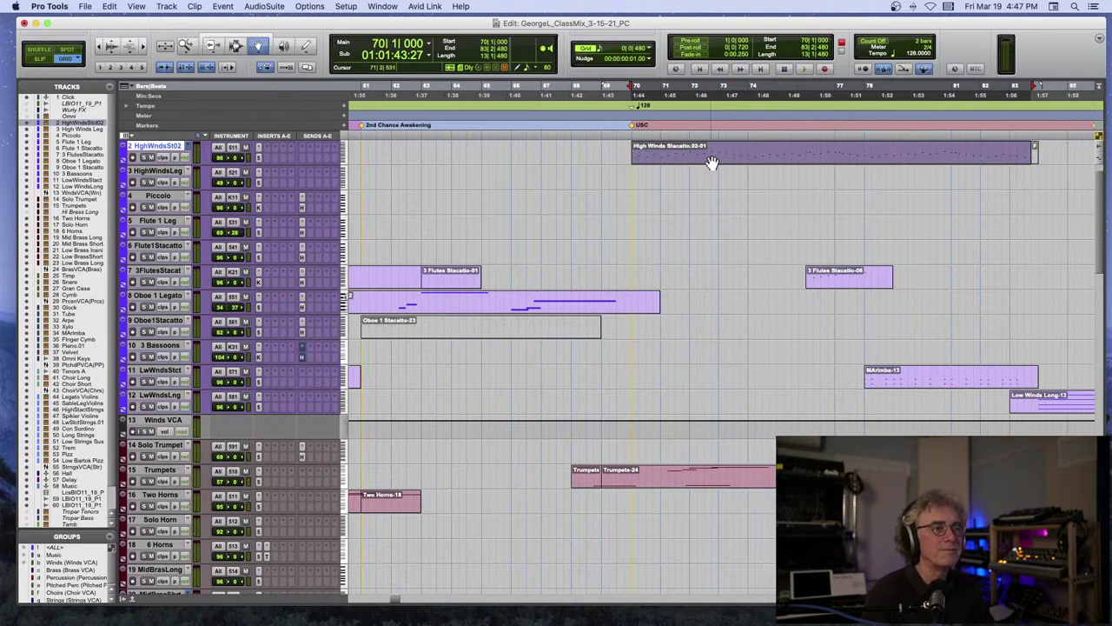
key("space")
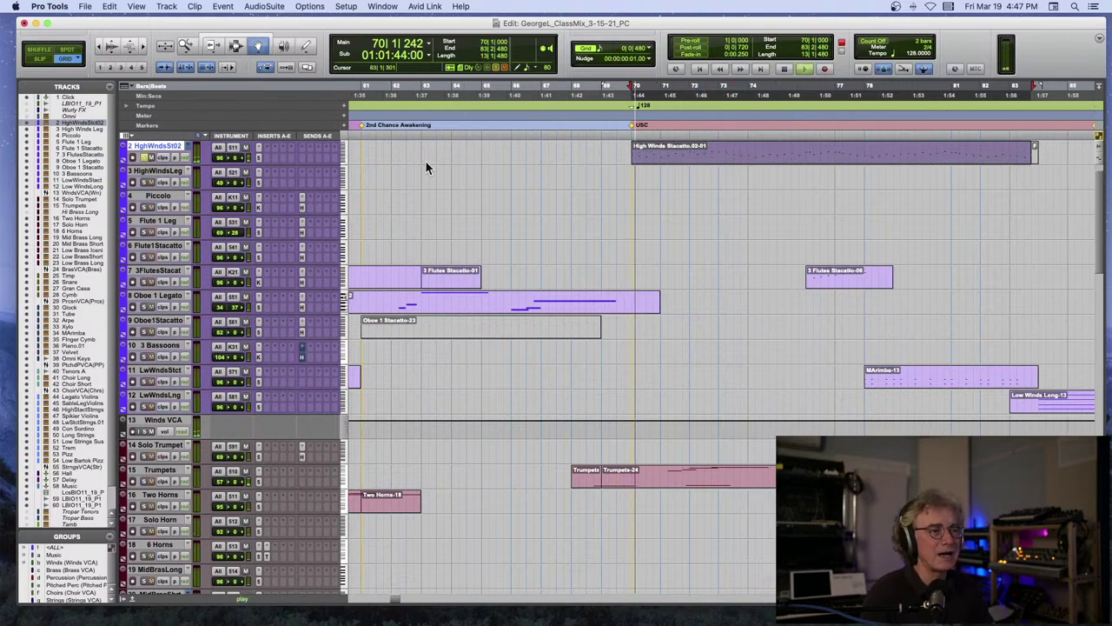
scroll(425, 161, "down", 10)
scroll(426, 163, "down", 6)
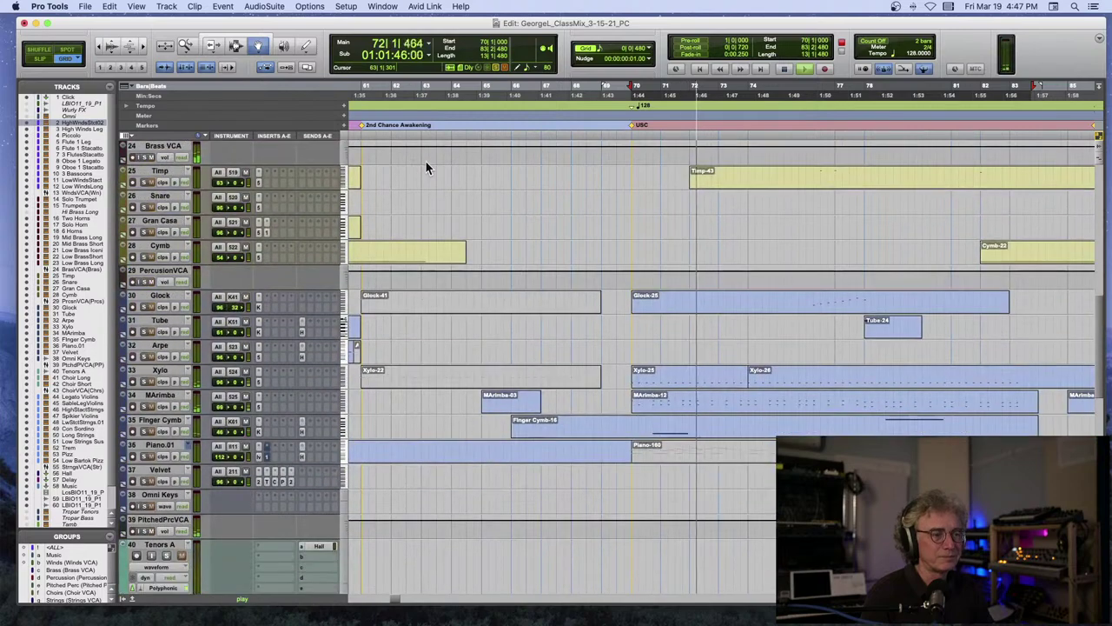
scroll(438, 347, "down", 2)
key("space")
Play the USC section from 70|1|000 with the HghStctStrng and LwStctStrn01 tracks soloed.
scroll(438, 347, "down", 10)
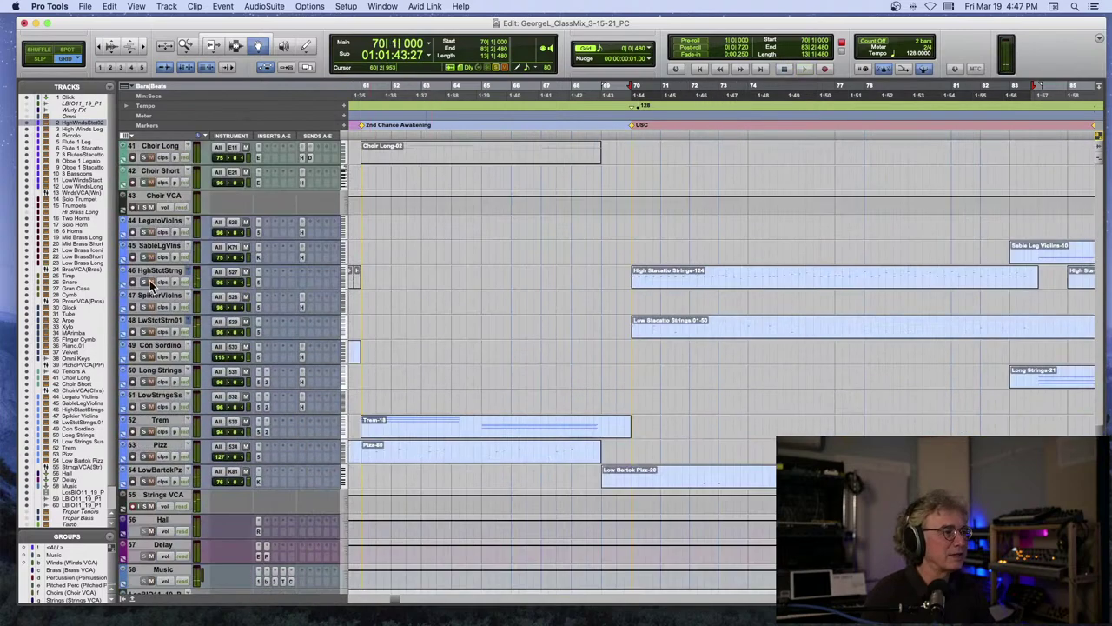
key("space")
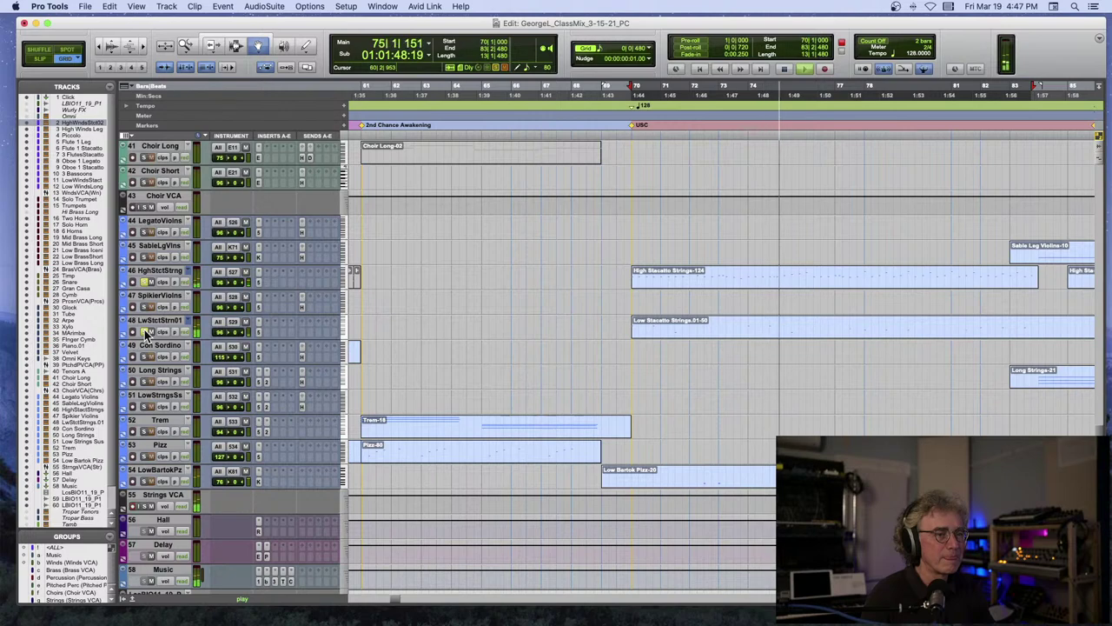
scroll(150, 335, "up", 5)
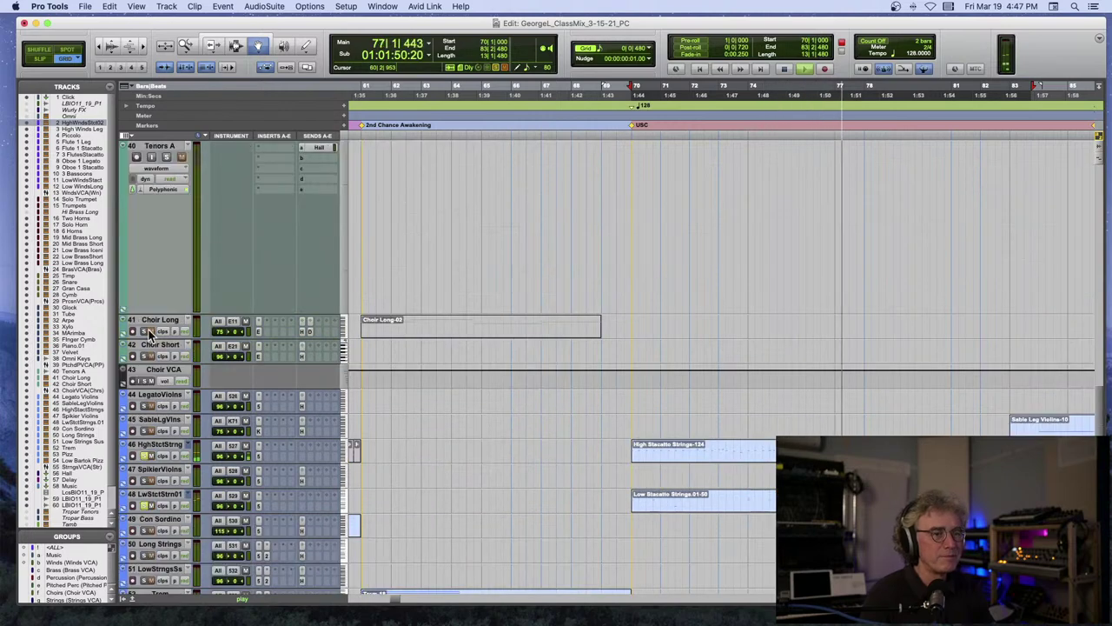
key("space")
Replay the USC section from 70|1|000 with the LowBartokPz track also soloed, following the string parts past bar 84.
scroll(150, 335, "down", 7)
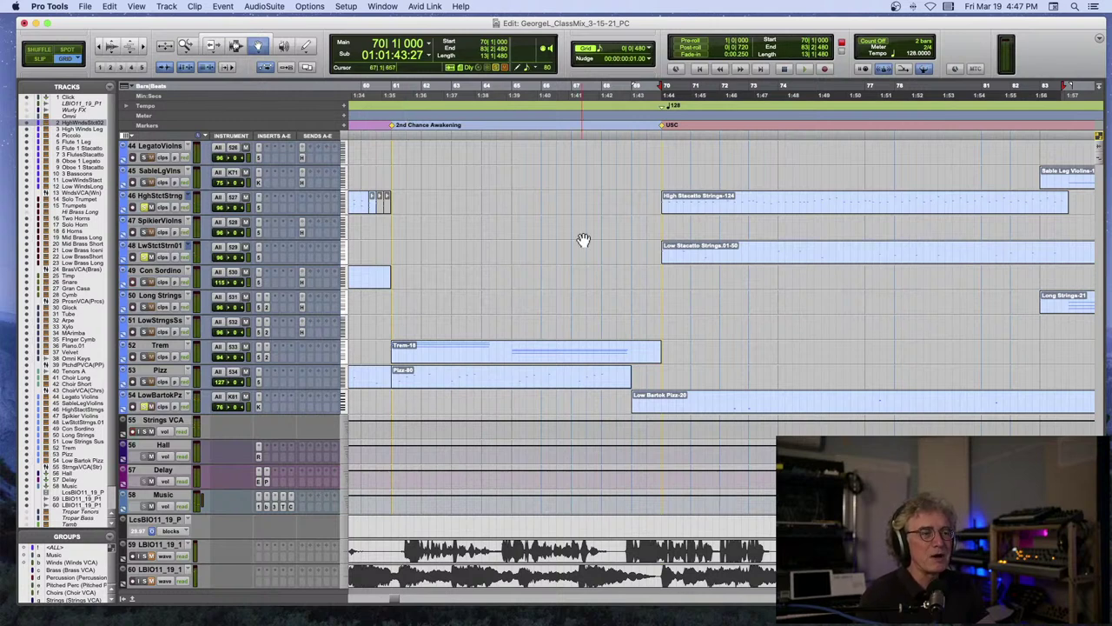
key("space")
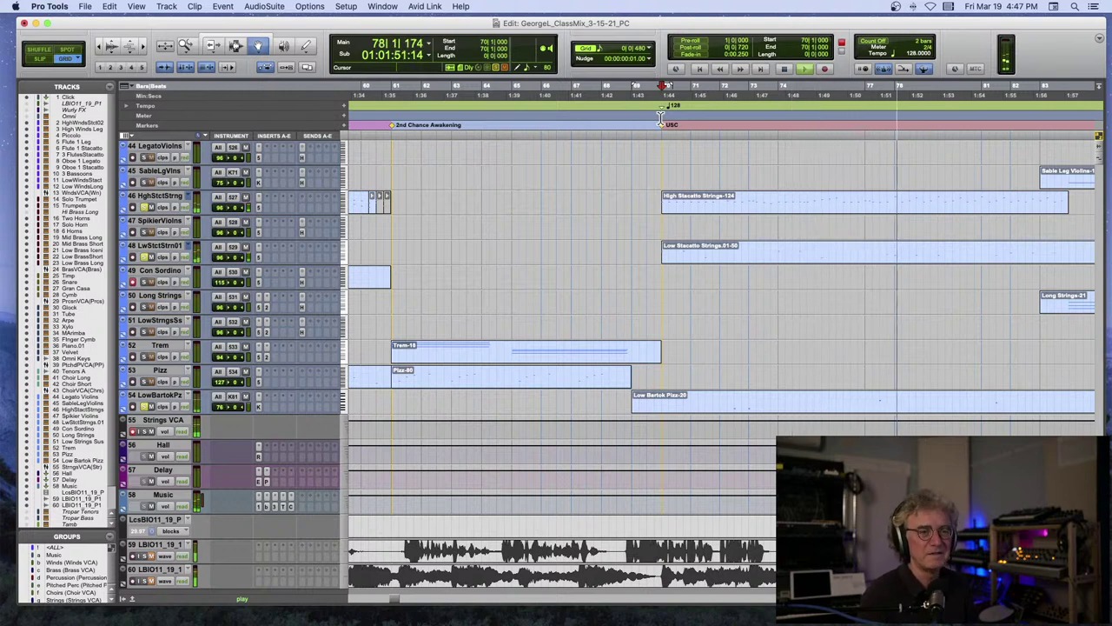
scroll(651, 166, "right", 1)
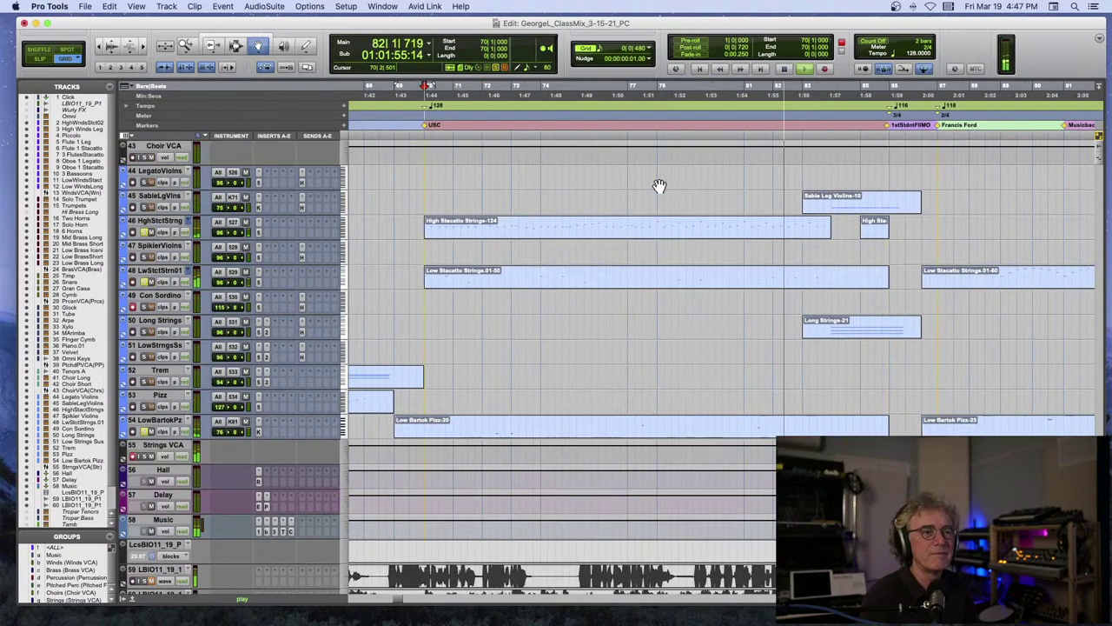
scroll(658, 186, "up", 3)
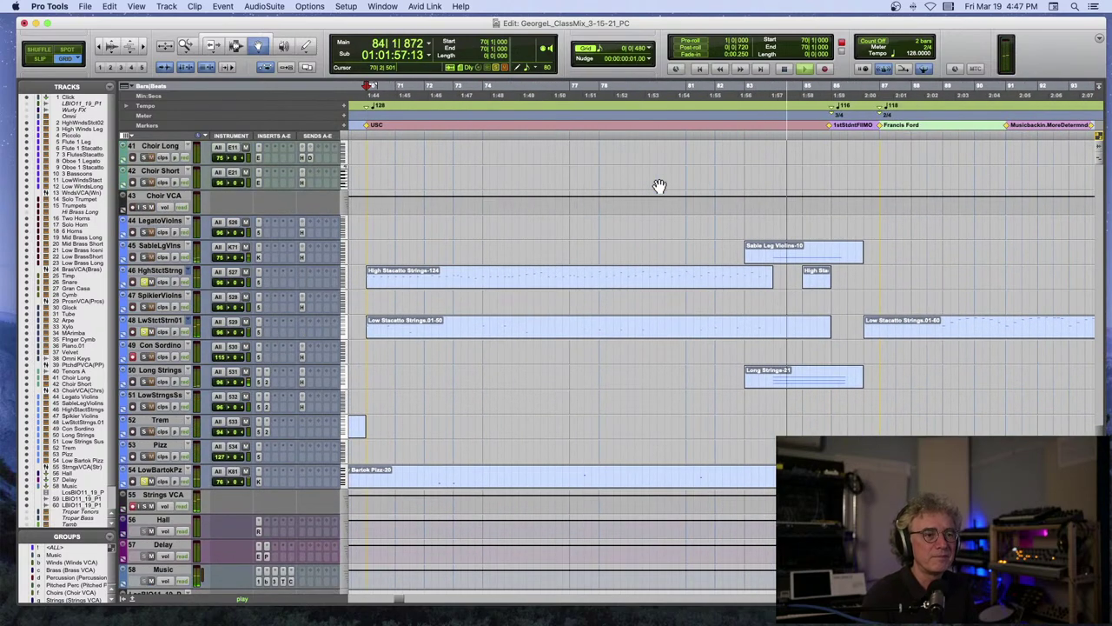
key("space")
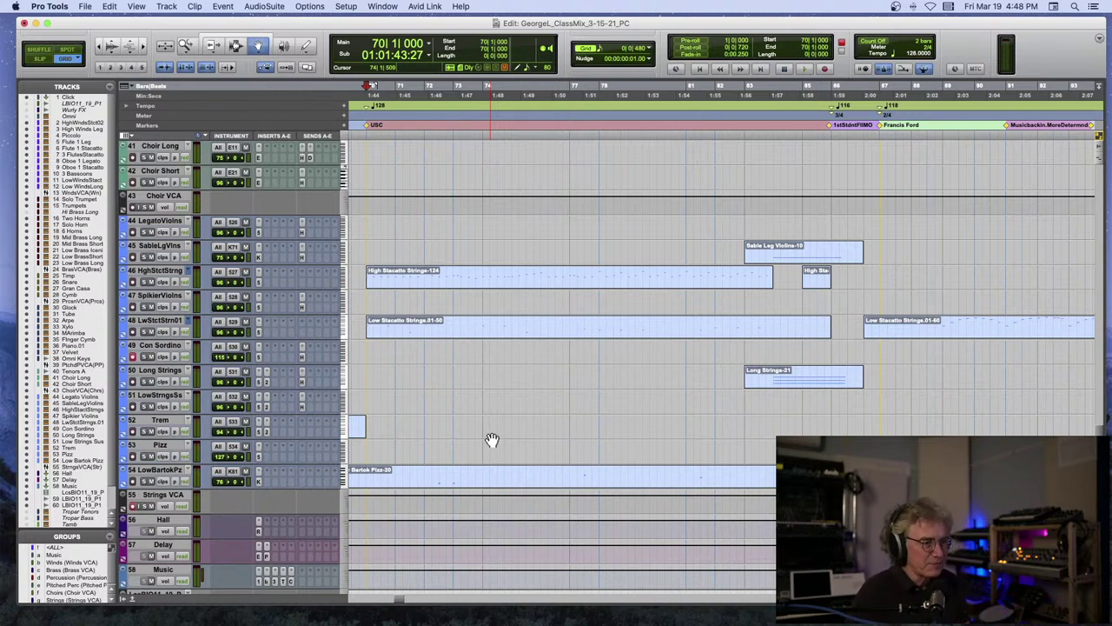
Play the end of the USC section from 85|2|000 and again from 83|1|480.
scroll(492, 439, "right", 10)
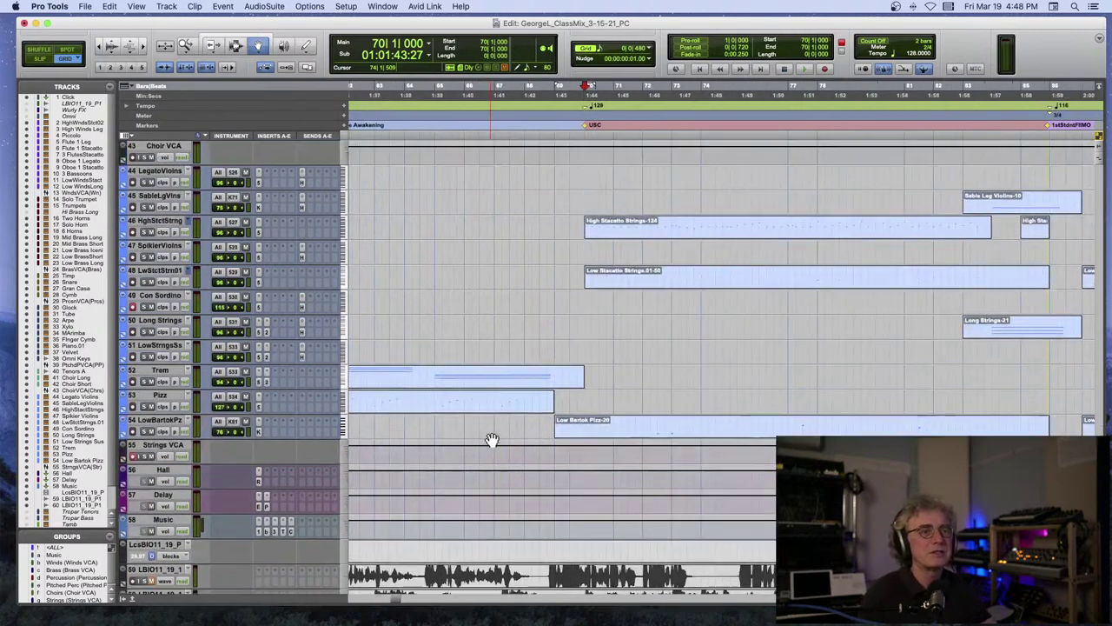
scroll(491, 439, "right", 1)
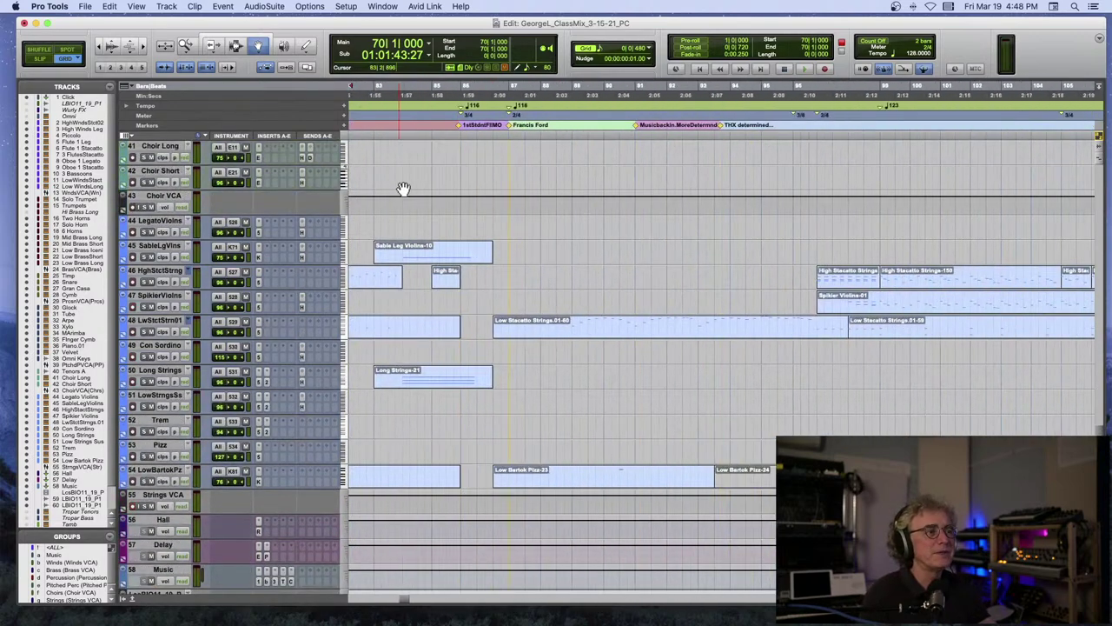
left_click(443, 113)
key("space")
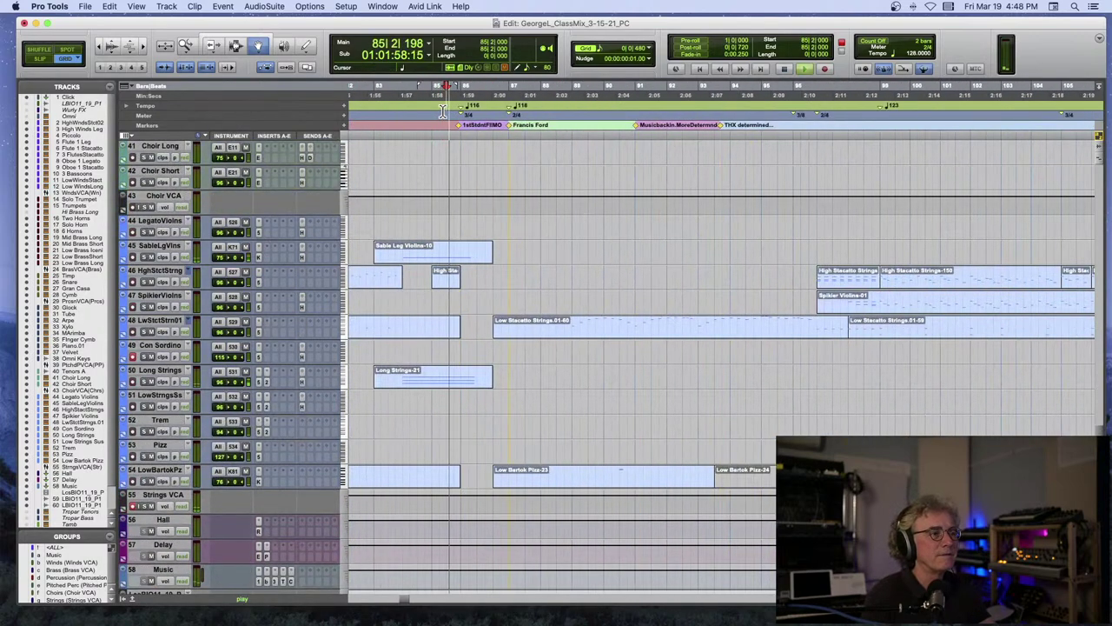
left_click(381, 120)
key("space")
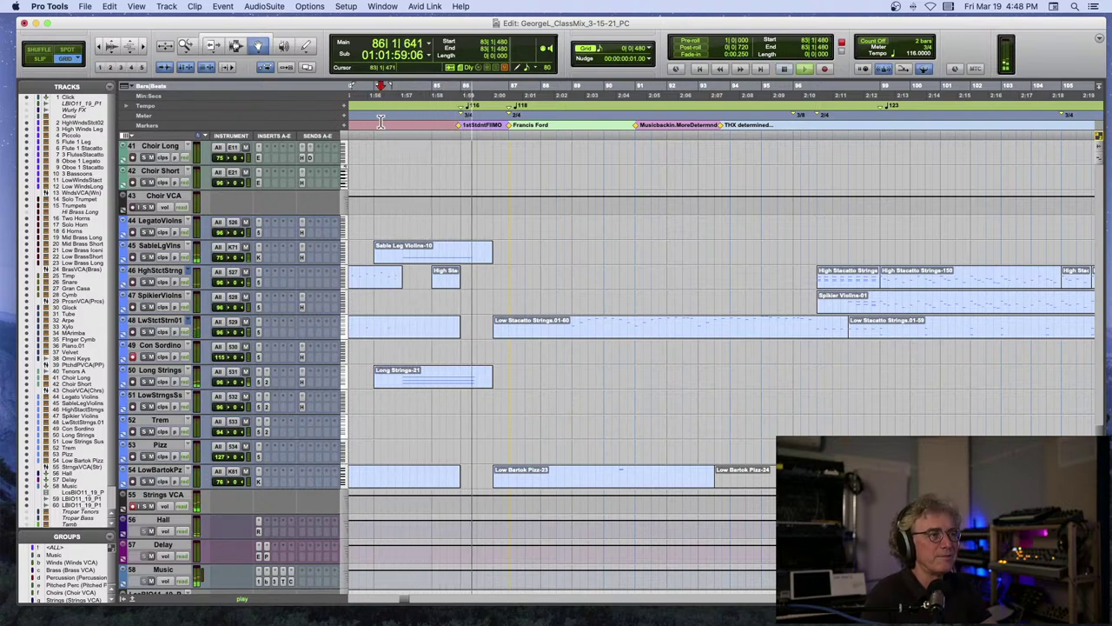
key("space")
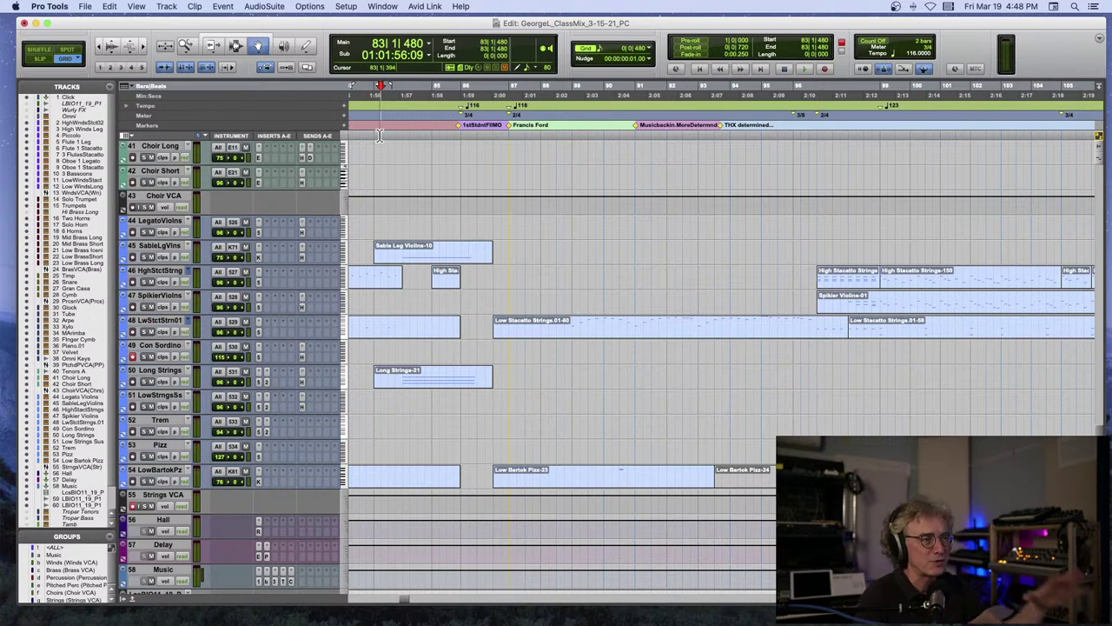
Replay from 83|1|480 through the Francis Ford section up to the Music back in marker.
key("space")
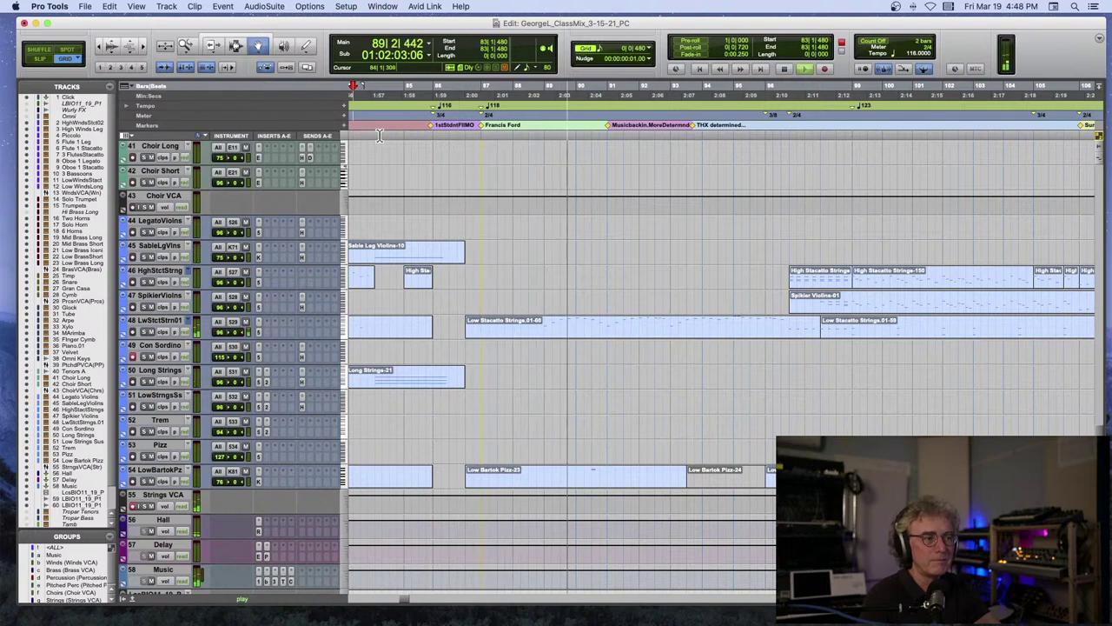
scroll(524, 152, "down", 2)
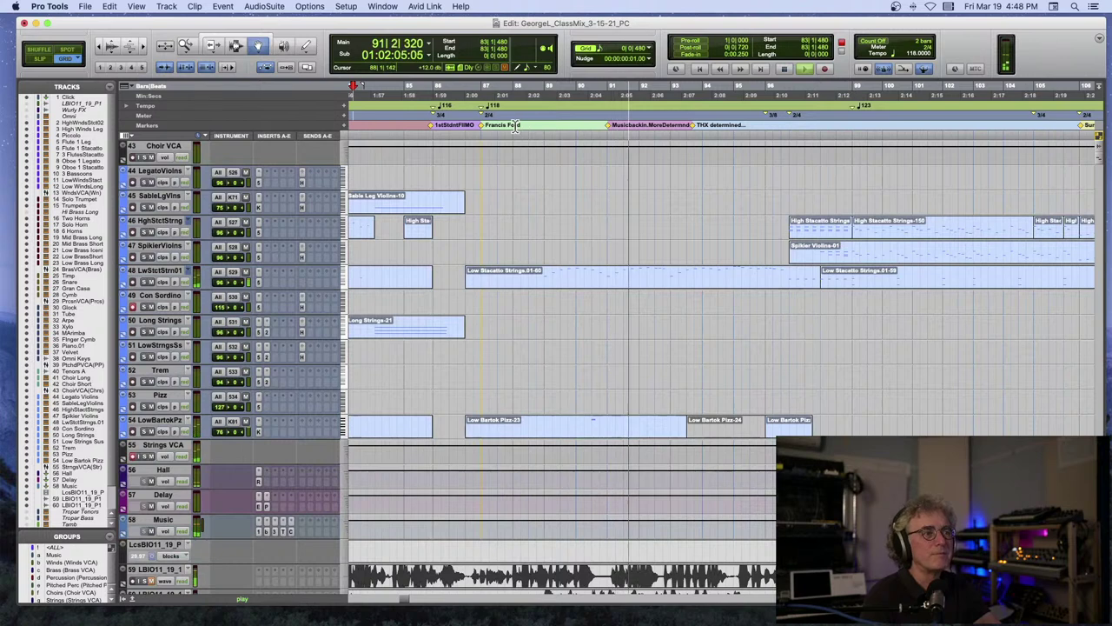
key("space")
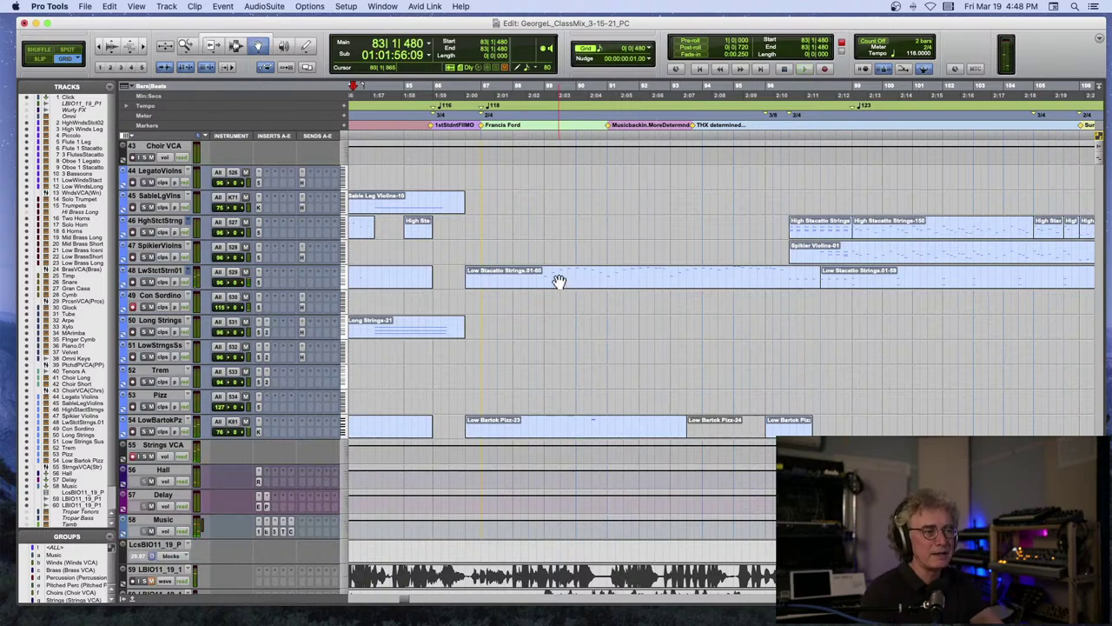
Select the low staccato strings clip under Francis Ford and play from 88|1|000 with the LwStctStrn01 track soloed.
left_click(559, 281)
scroll(558, 280, "left", 1)
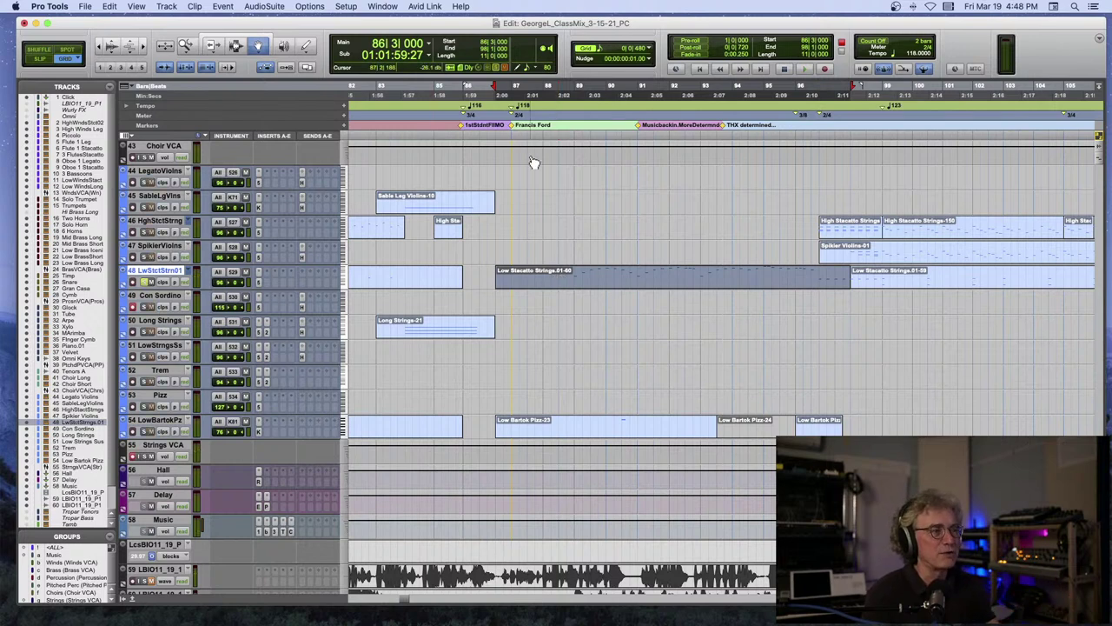
left_click(544, 120)
key("space")
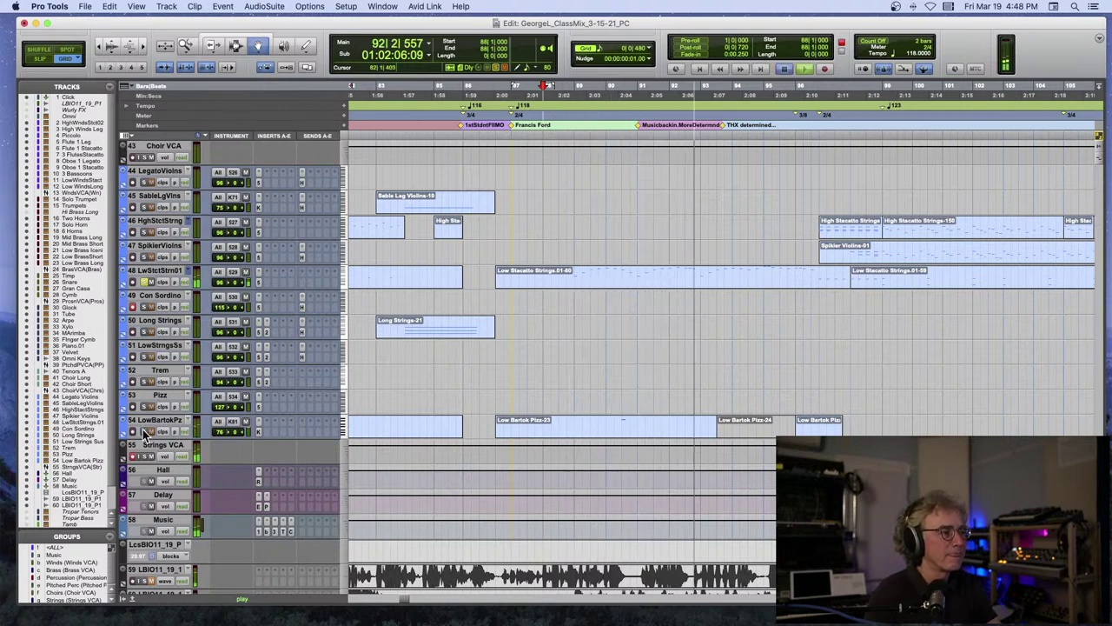
Replay the Francis Ford section from 88|1|000 with the LowBartokPz track also soloed.
key("space")
key("space")
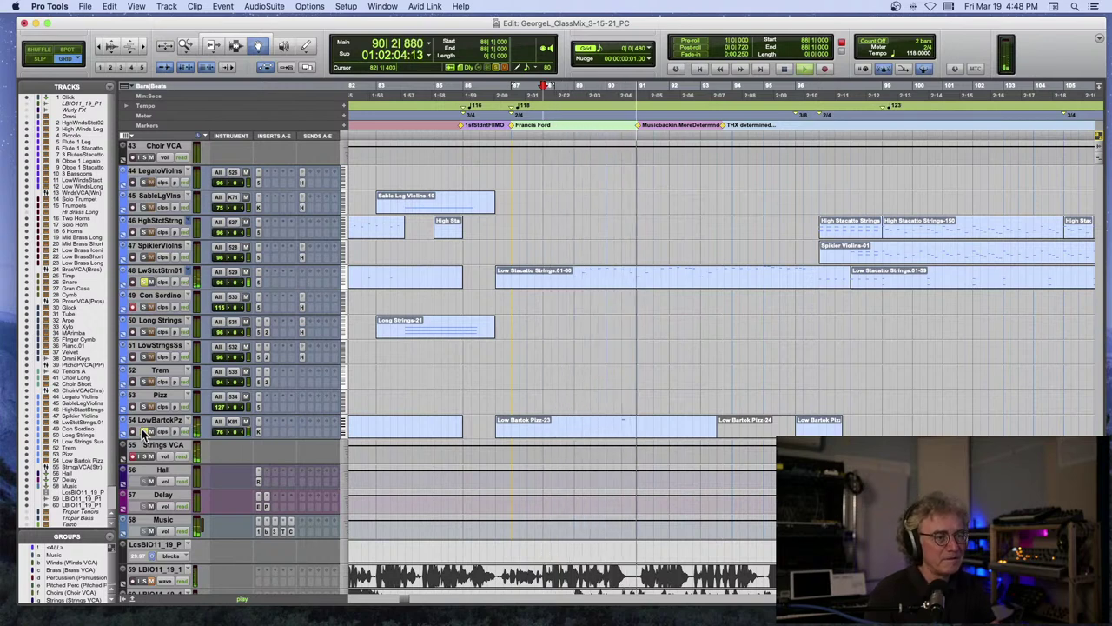
key("space")
Play the Francis Ford section from 88|1|000 with the MidBrasShrt track also soloed.
scroll(416, 292, "up", 15)
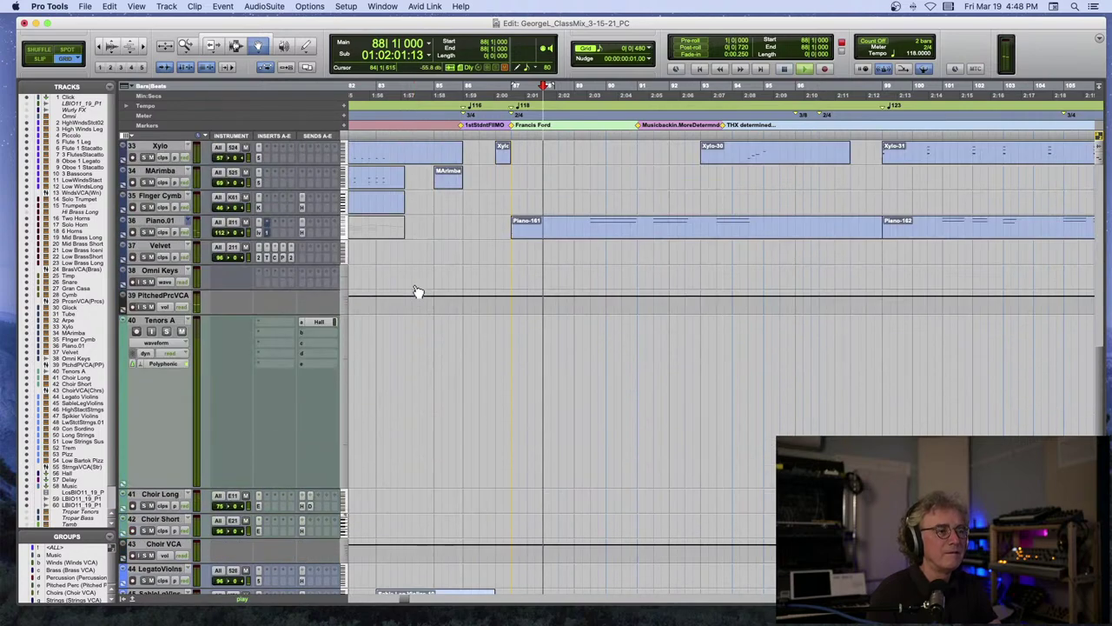
key("space")
scroll(415, 291, "up", 8)
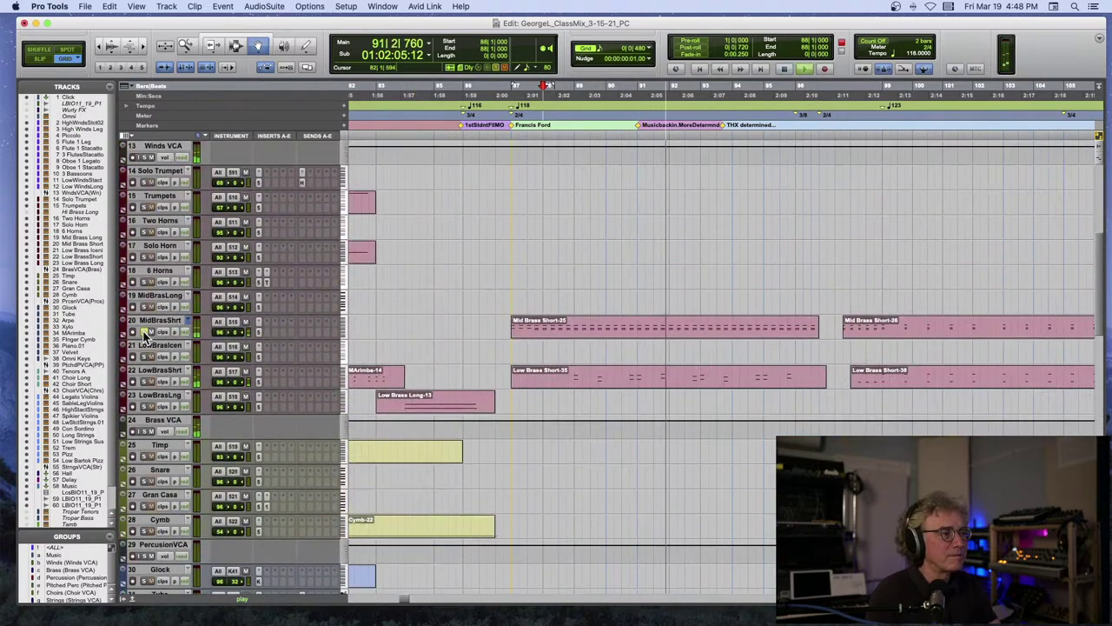
Replay the Francis Ford section from 88|1|000 with the LwWndsStct track added to the solos.
scroll(157, 338, "up", 10)
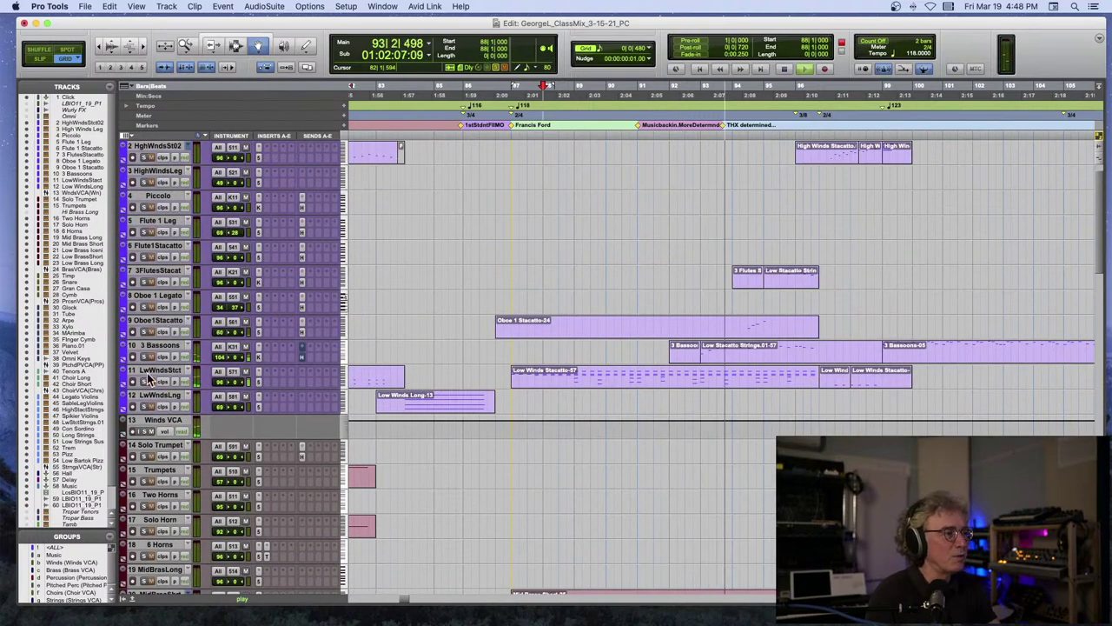
key("space")
key("space")
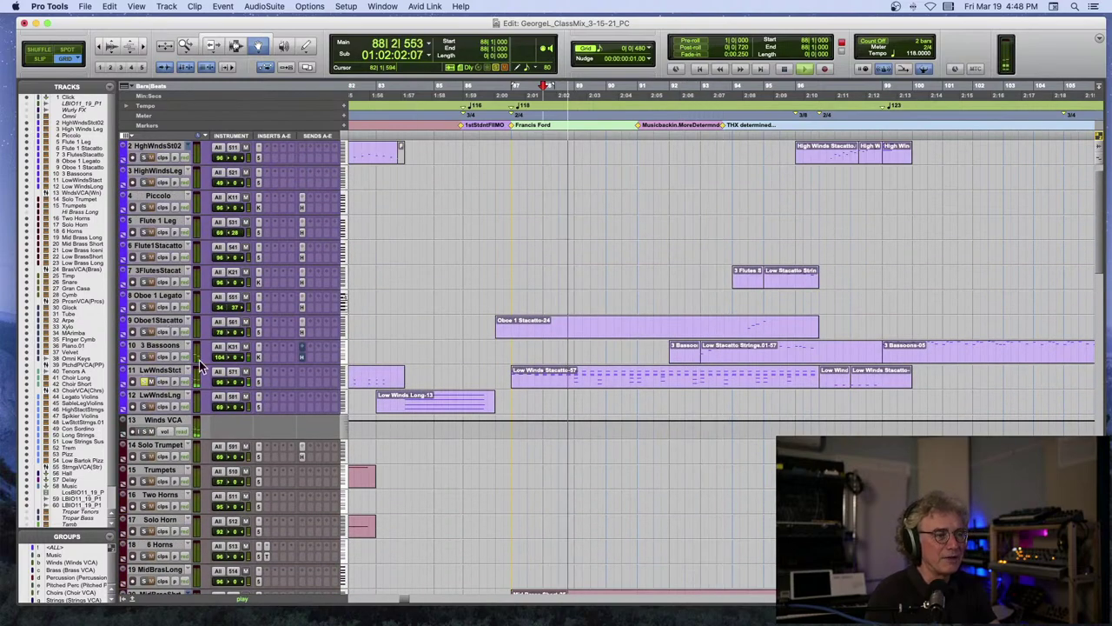
scroll(199, 365, "down", 6)
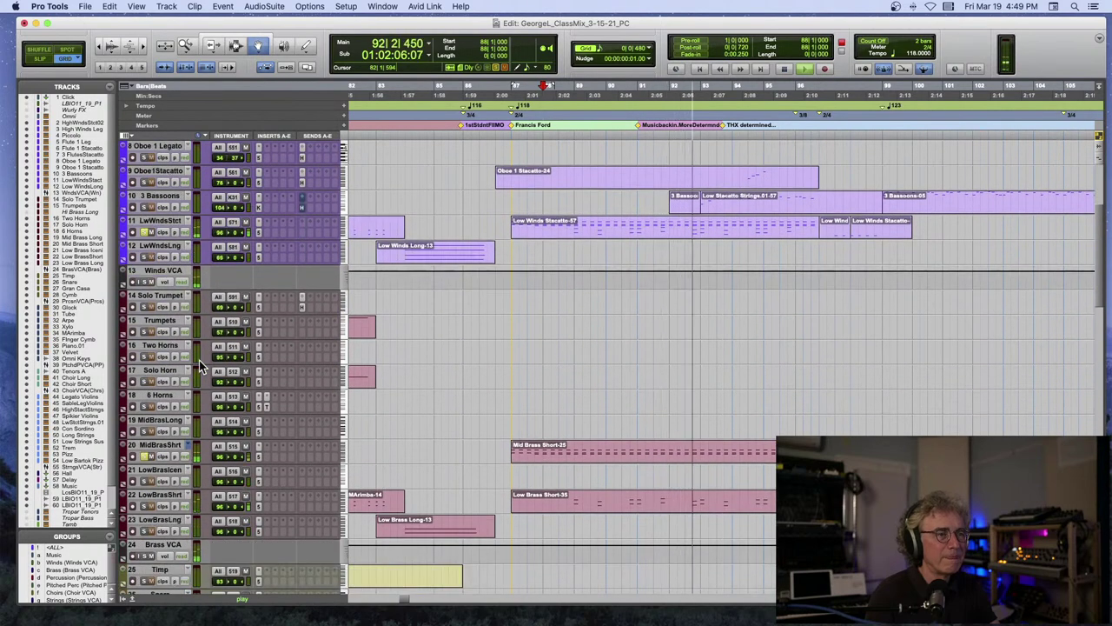
key("space")
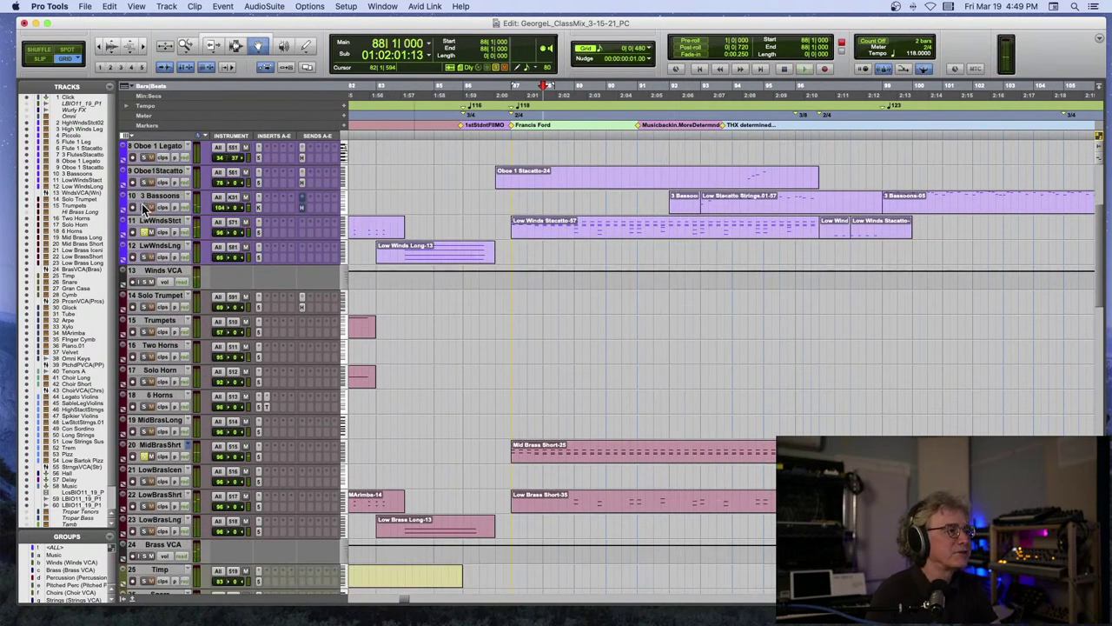
Play the 3 Bassoons clip from 93|1|000 with the 3 Bassoons and Oboe1Stacatto tracks also soloed, and consolidate that clip.
left_click(717, 204)
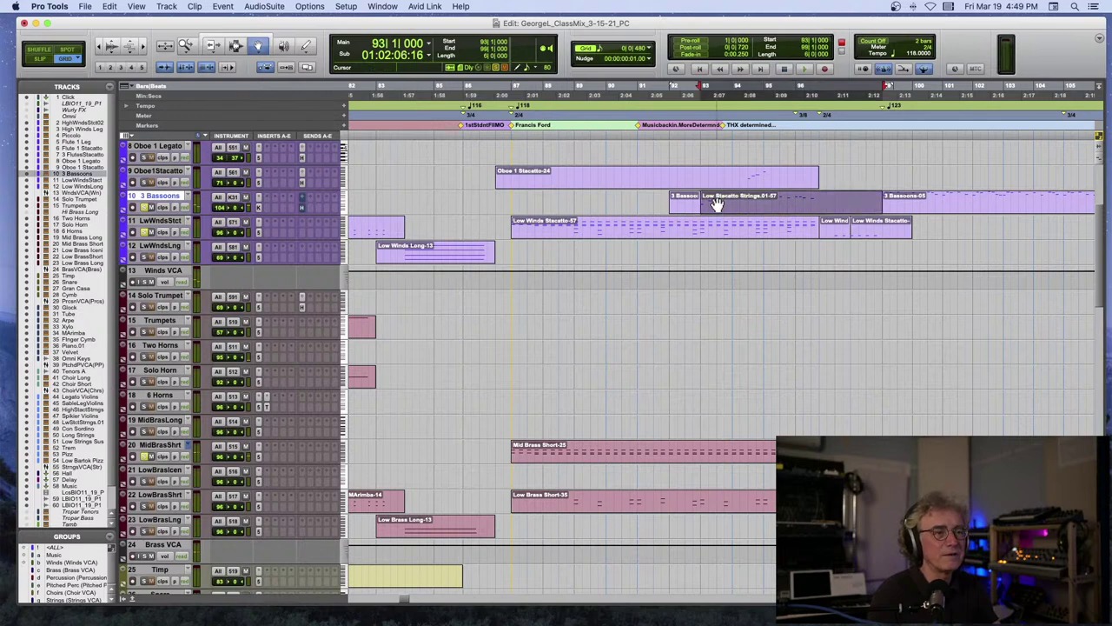
scroll(717, 203, "up", 5)
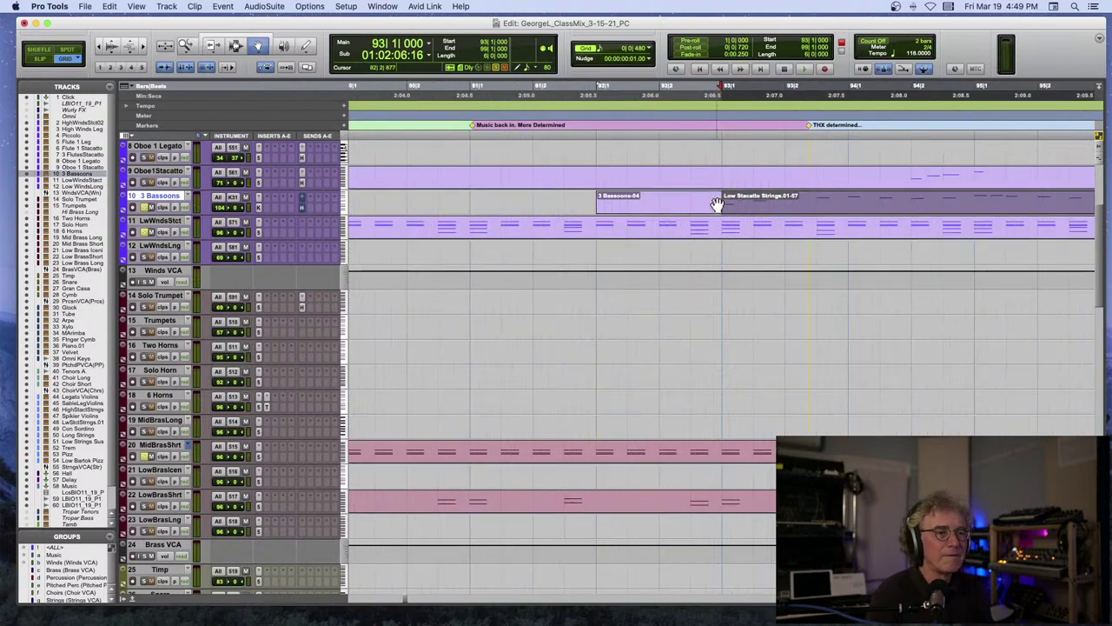
key("space")
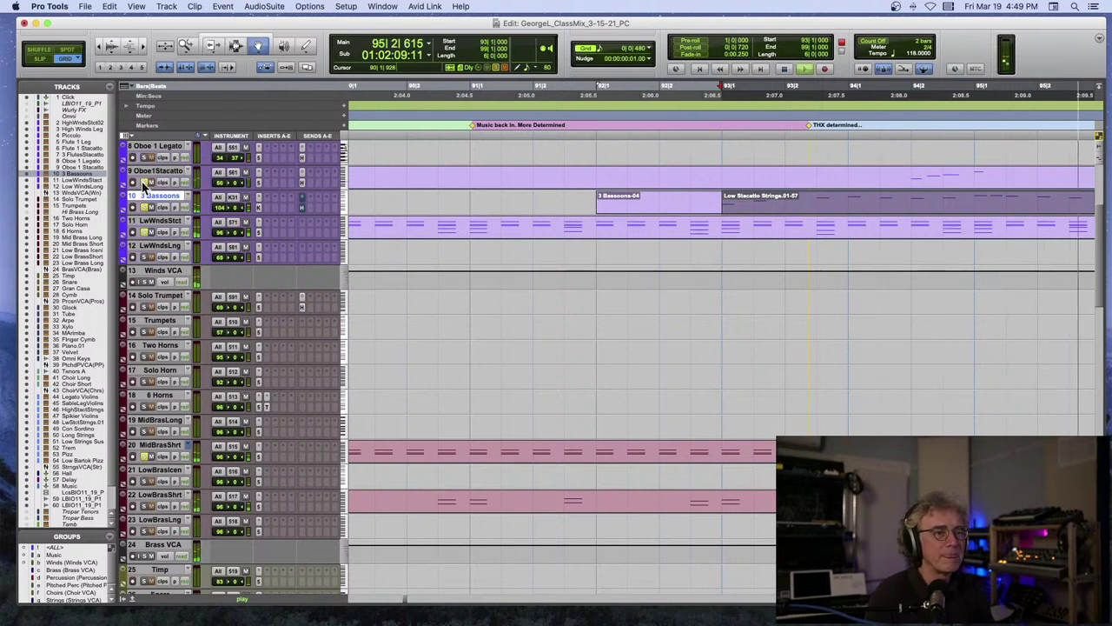
key("space")
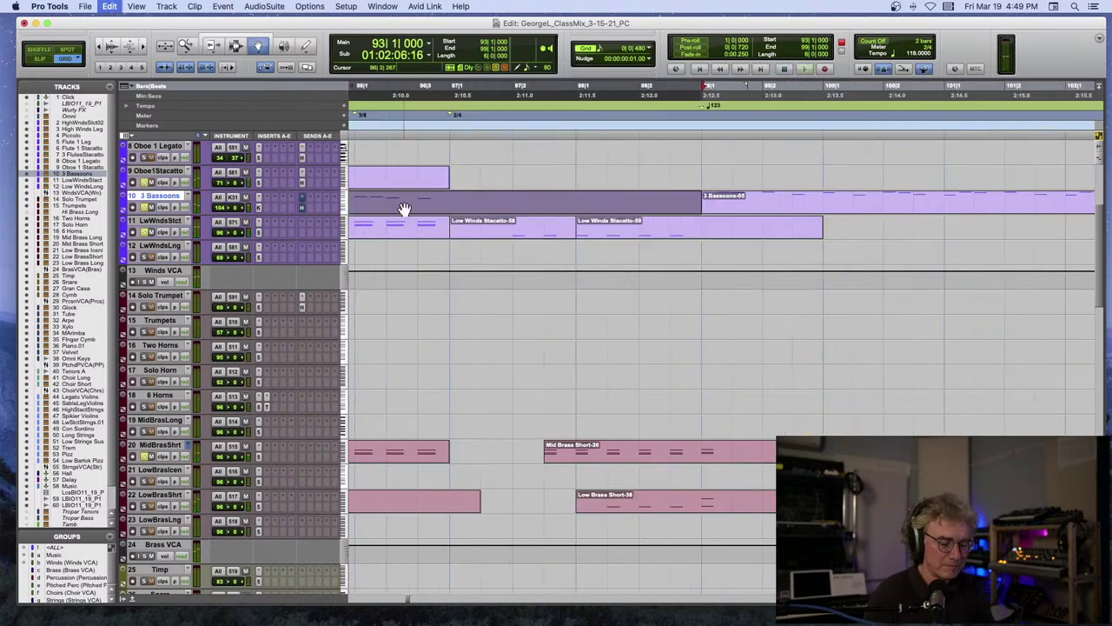
key("space")
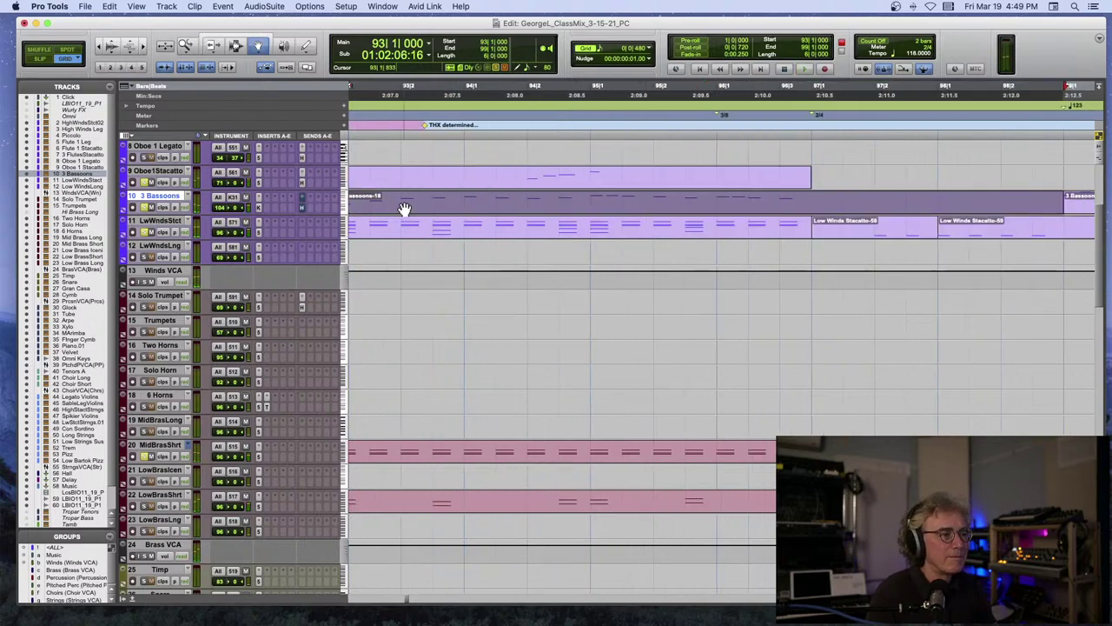
Replay from 93|1|000 into the THX determined section with the LwStctStrn01 track soloed, following the string clips.
key("space")
scroll(404, 208, "down", 5)
scroll(404, 208, "down", 12)
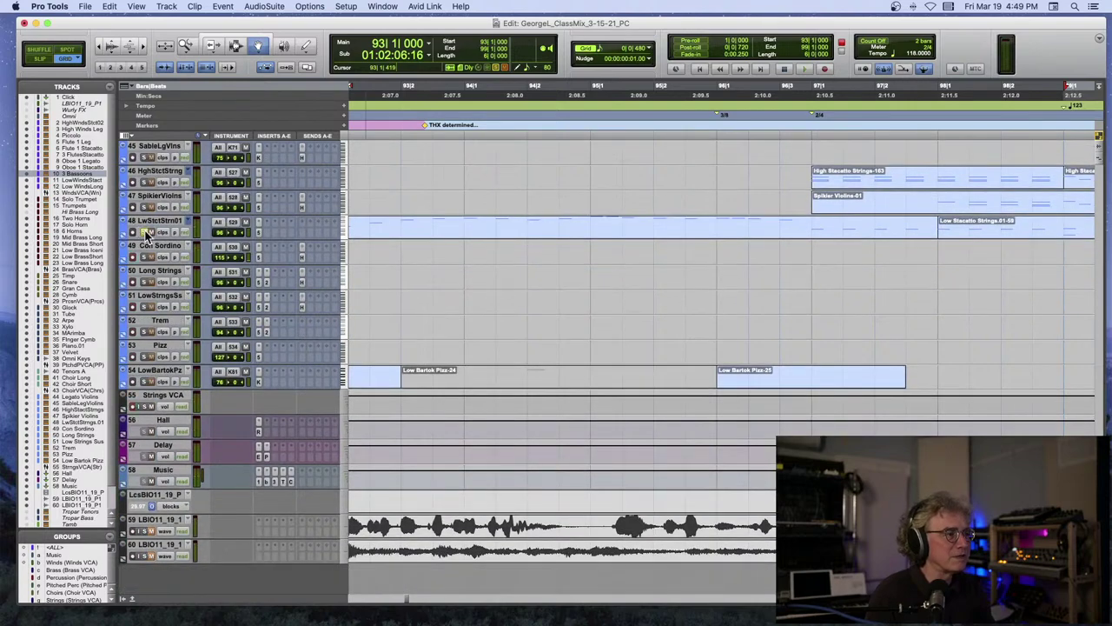
key("super+bracketleft")
key("super+bracketleft")
key("super+bracketleft")
key("space")
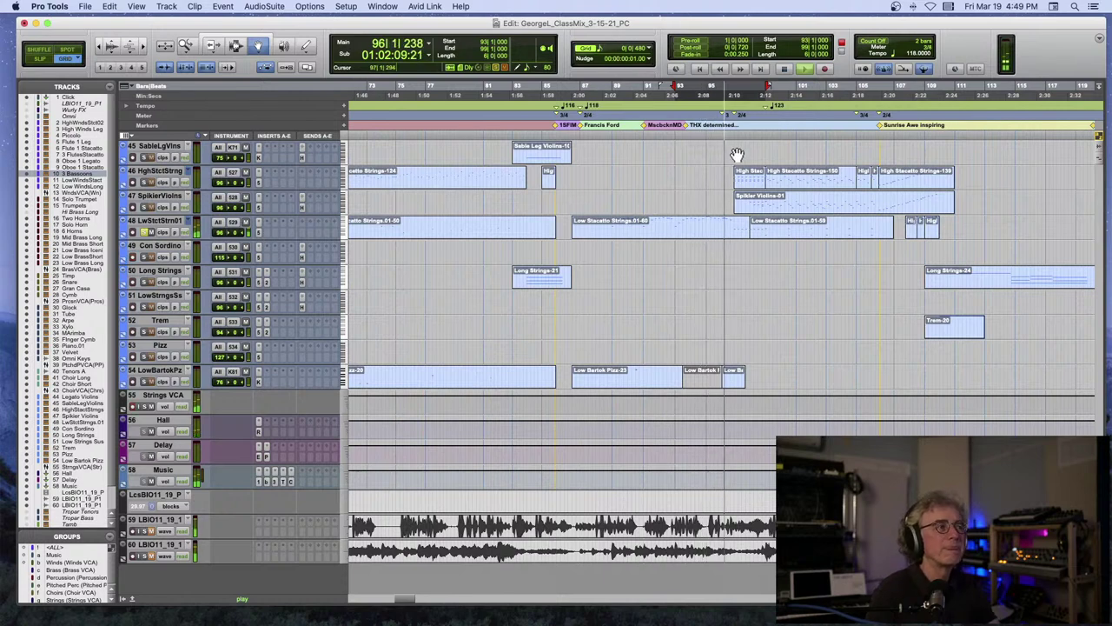
key("space")
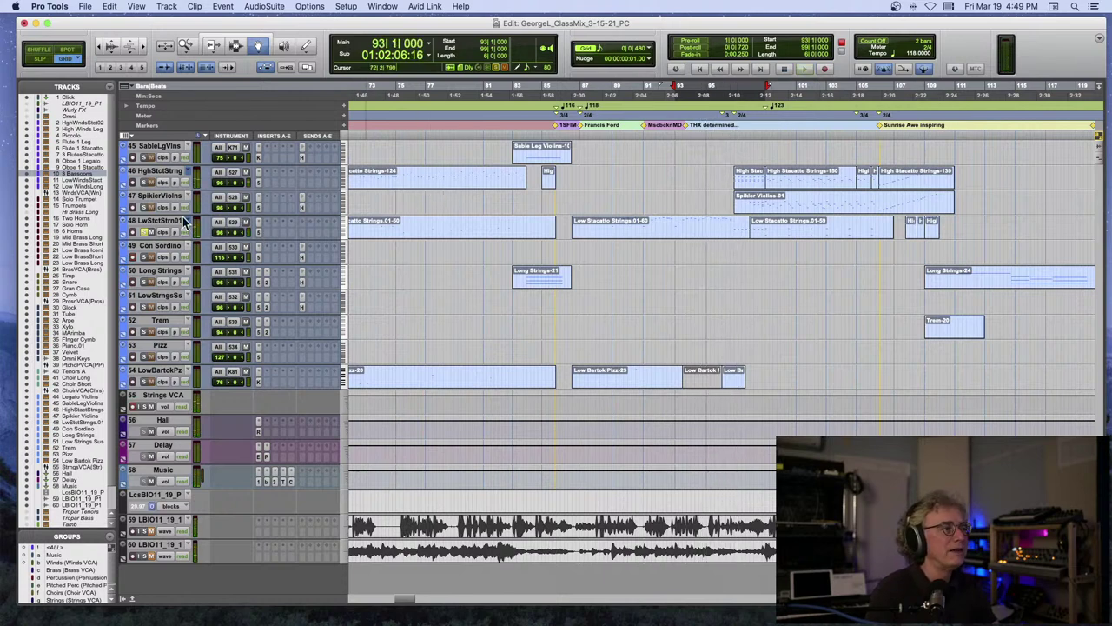
Play without solos from 95|2|000 through the THX determined and Sunrise Awe inspiring sections to the American Graffiti marker.
left_click(716, 123)
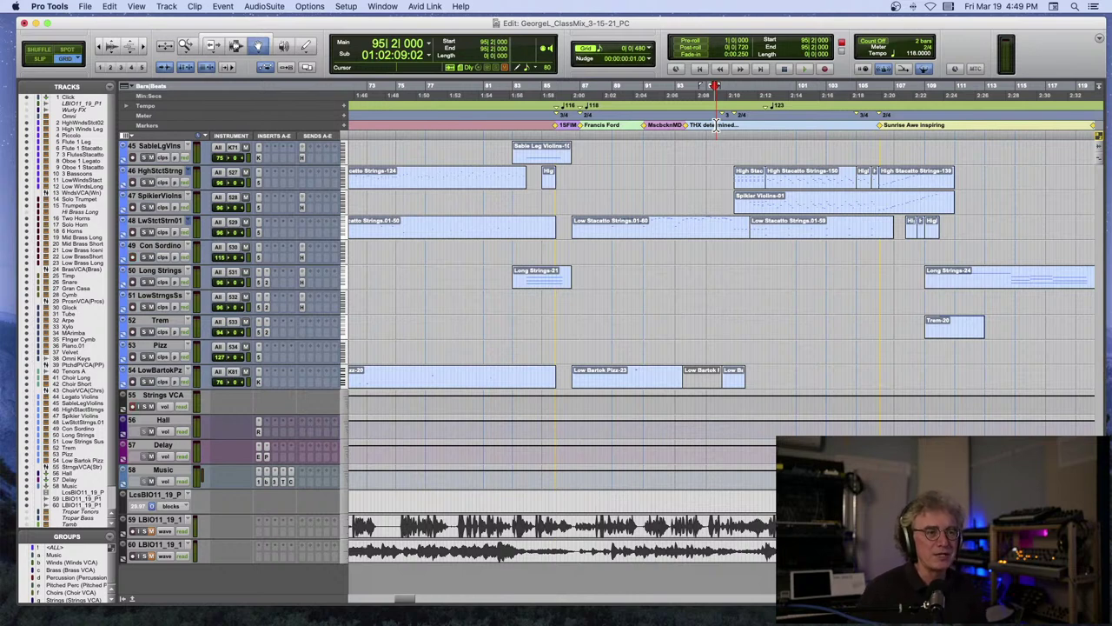
key("space")
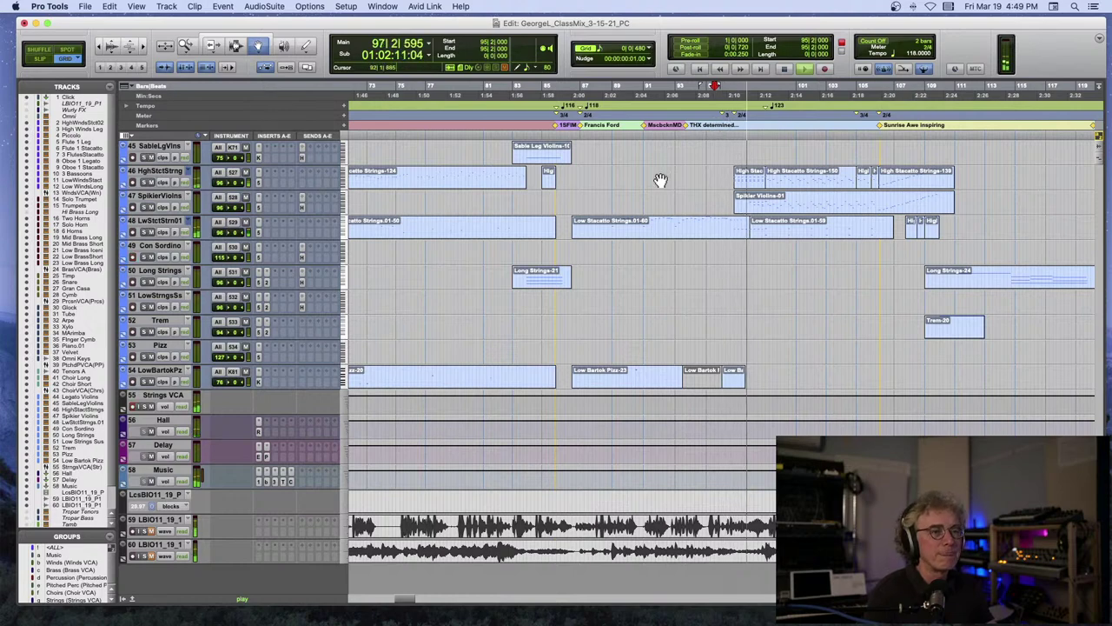
scroll(657, 178, "right", 5)
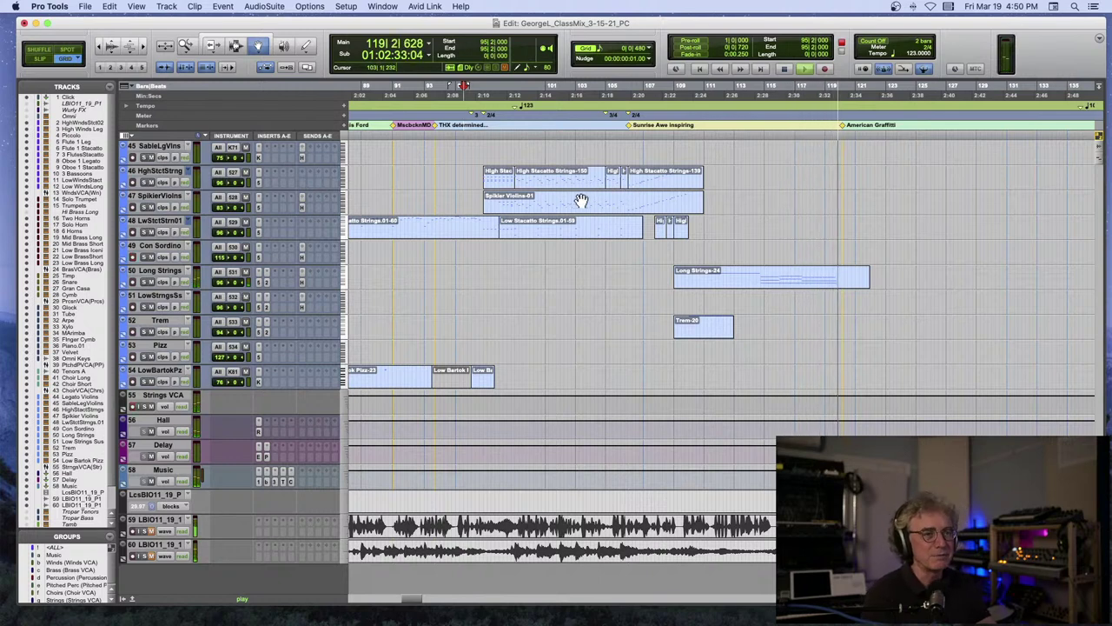
key("space")
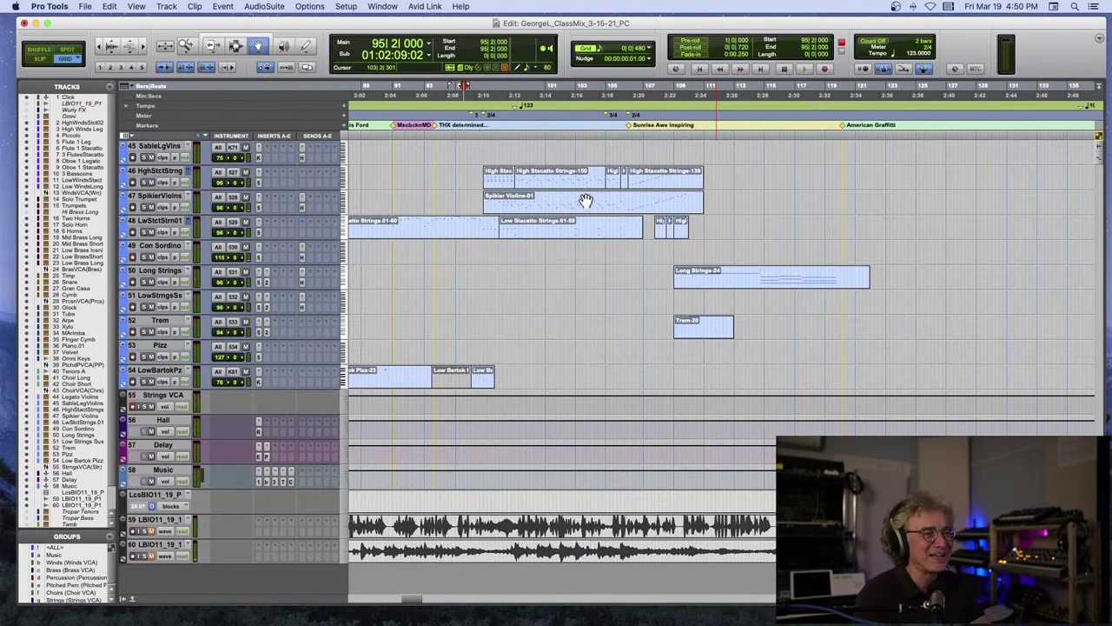
Select the HghStctStrng and SpikierViolns clips starting at bar 97 and show their notes in an enlarged docked MIDI editor.
scroll(586, 200, "up", 3)
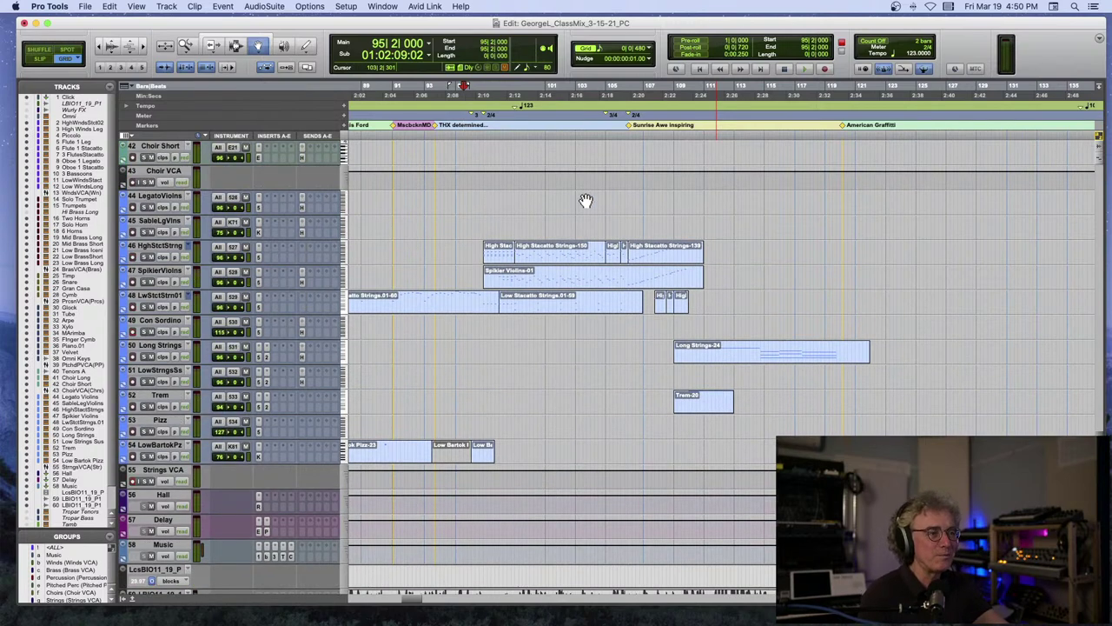
left_click(506, 258)
left_click(546, 278, "shift")
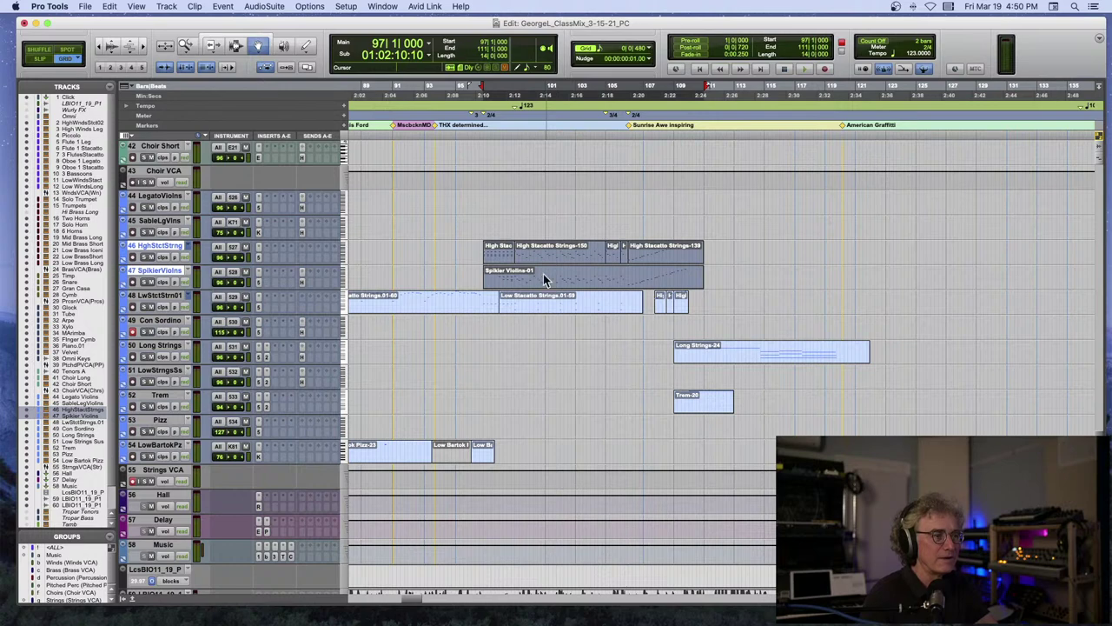
key("ctrl+equal")
left_click_drag(473, 327, 492, 187)
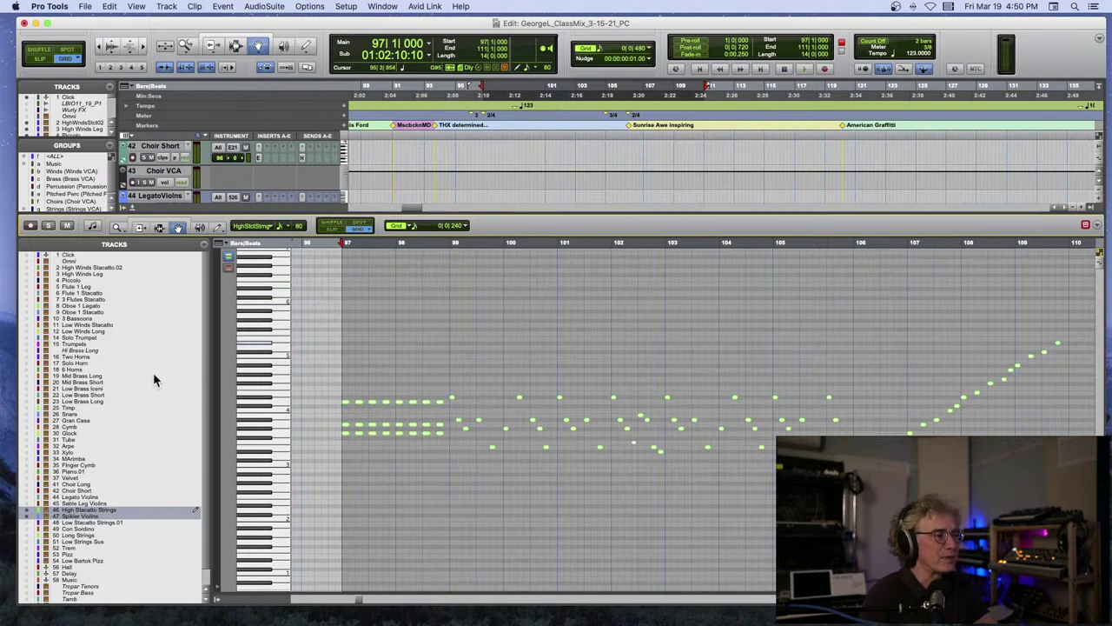
Hide the Spikier Violins notes in the MIDI editor and play High Stacatto Strings soloed from 97|1|000.
left_click(28, 520)
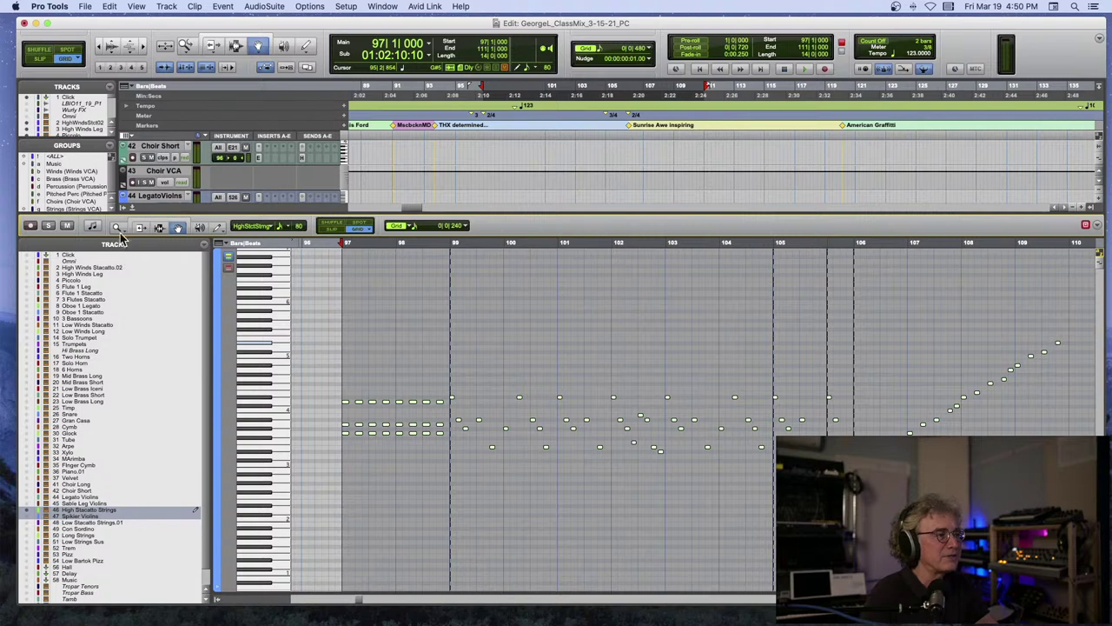
key("space")
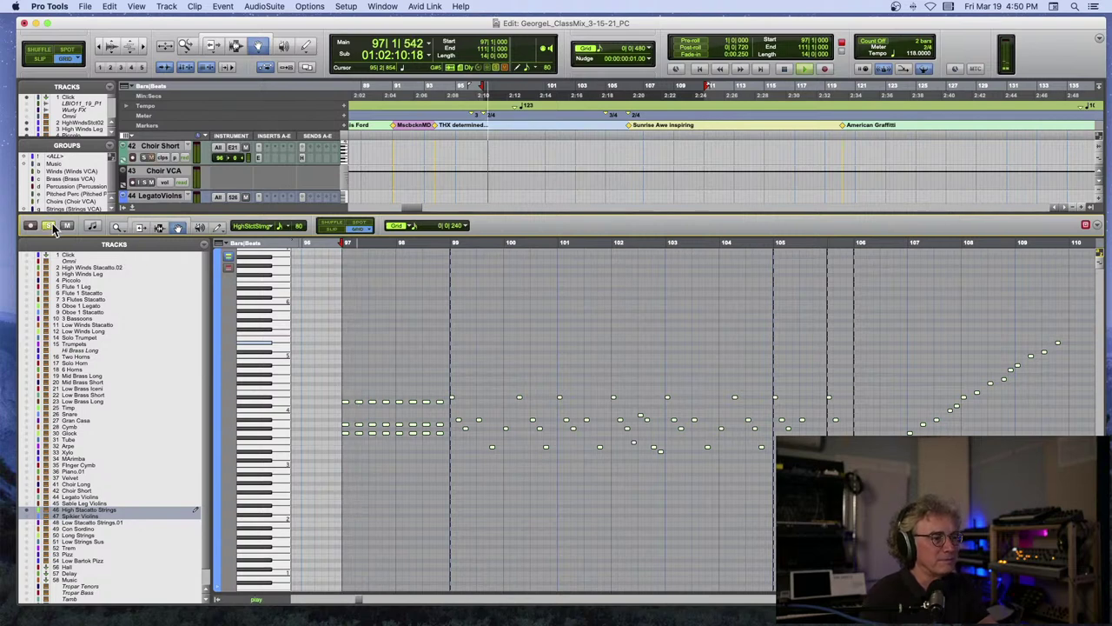
key("space")
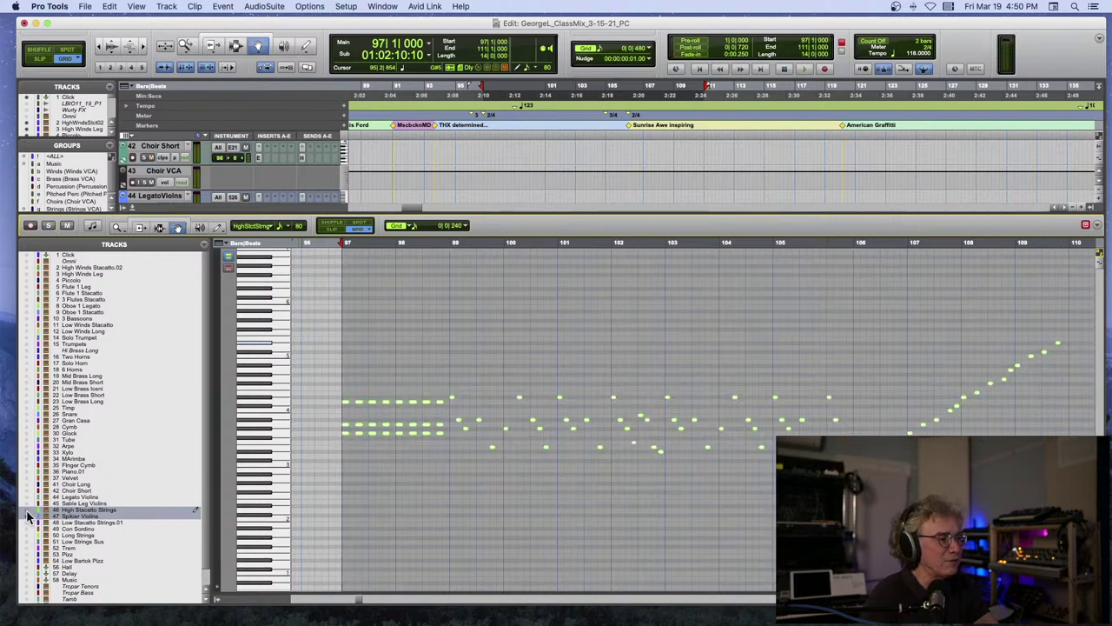
Show only the Spikier Violins notes in the MIDI editor and play that track soloed from 97|1|000.
left_click(28, 520)
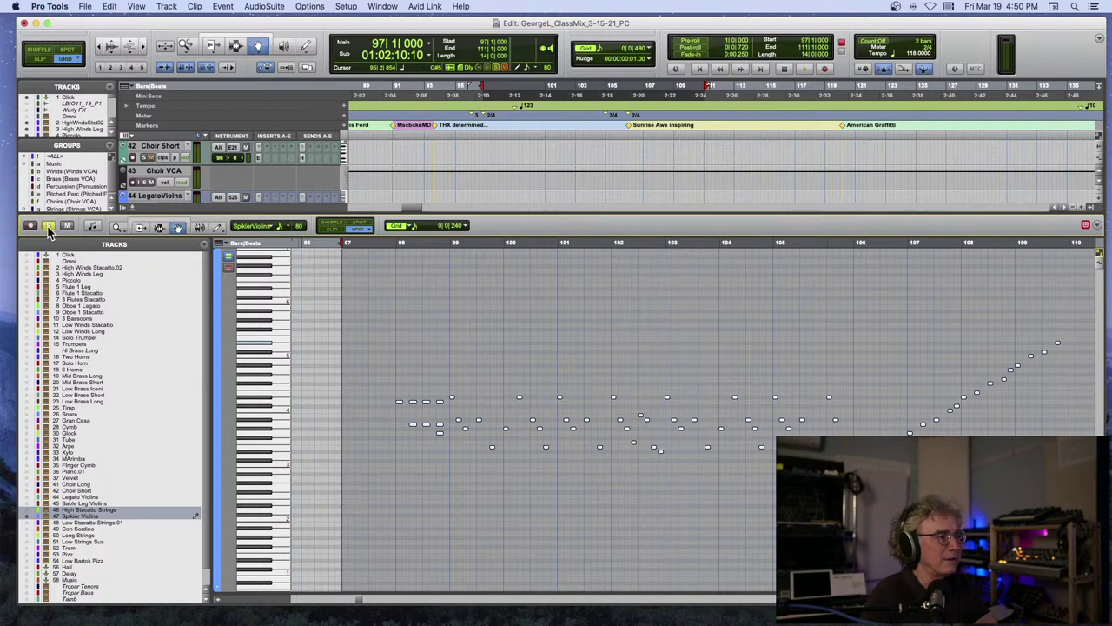
key("space")
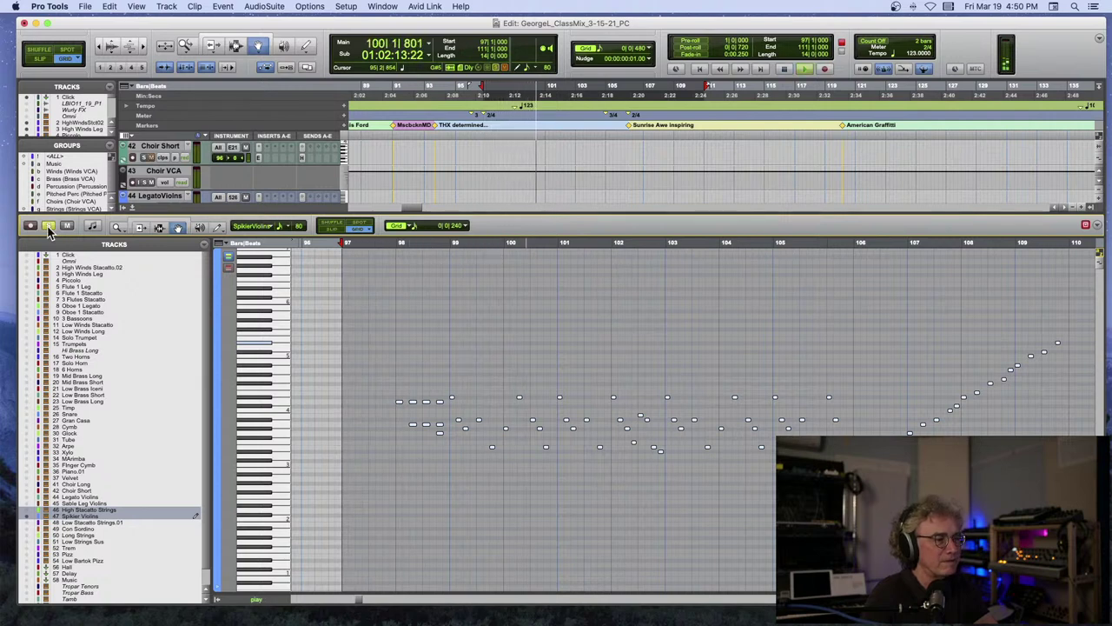
key("space")
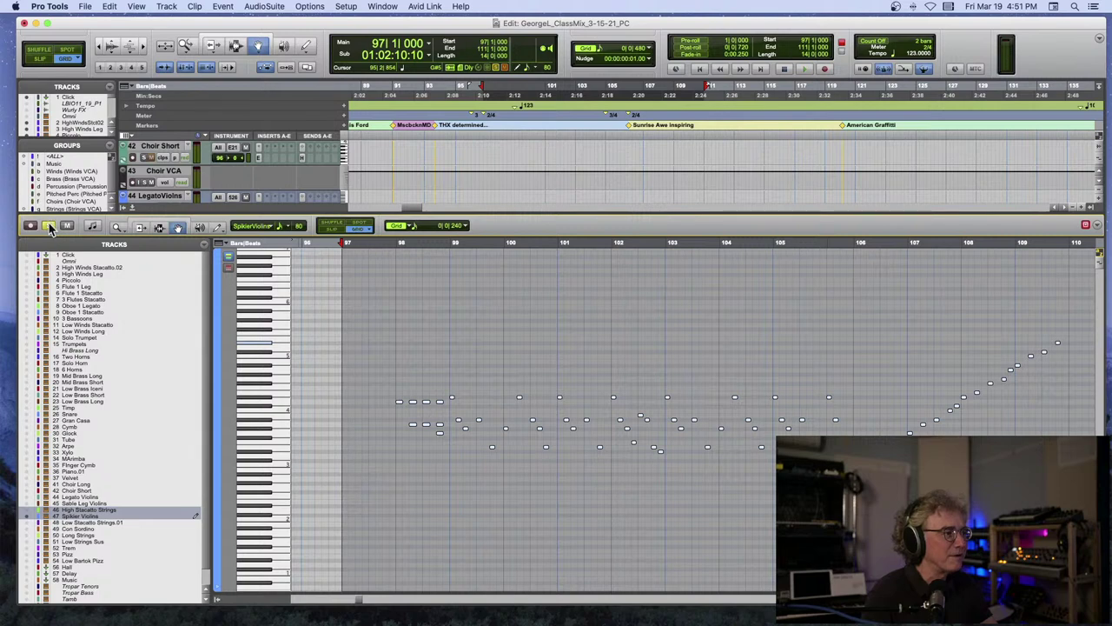
Show the High Stacatto Strings notes alongside Spikier Violins and play both tracks soloed from 97|1|000.
left_click(28, 511)
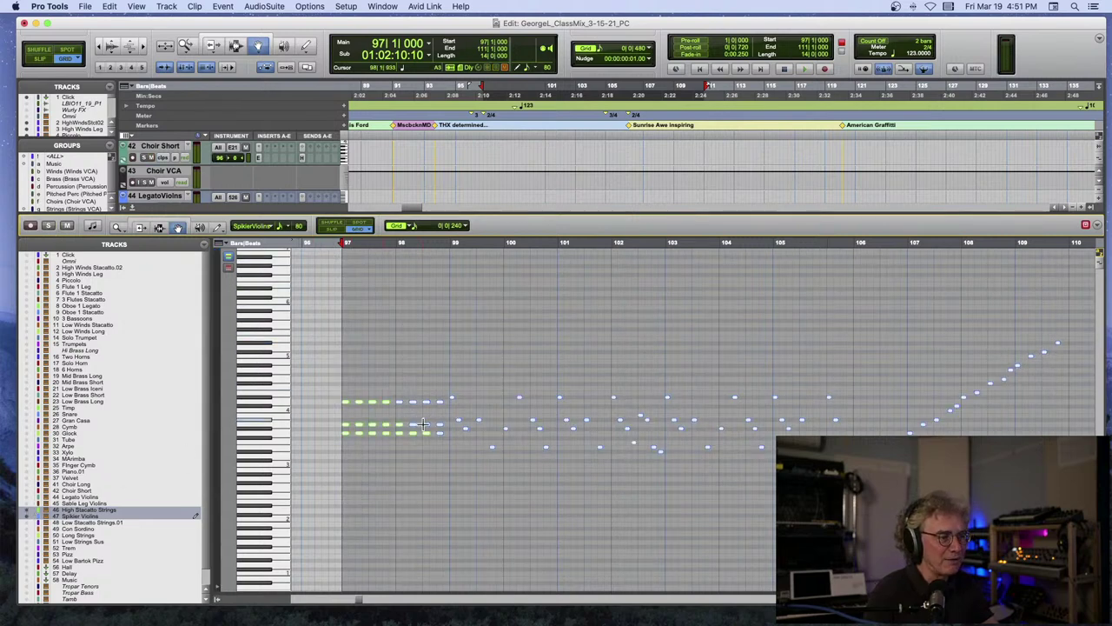
key("space")
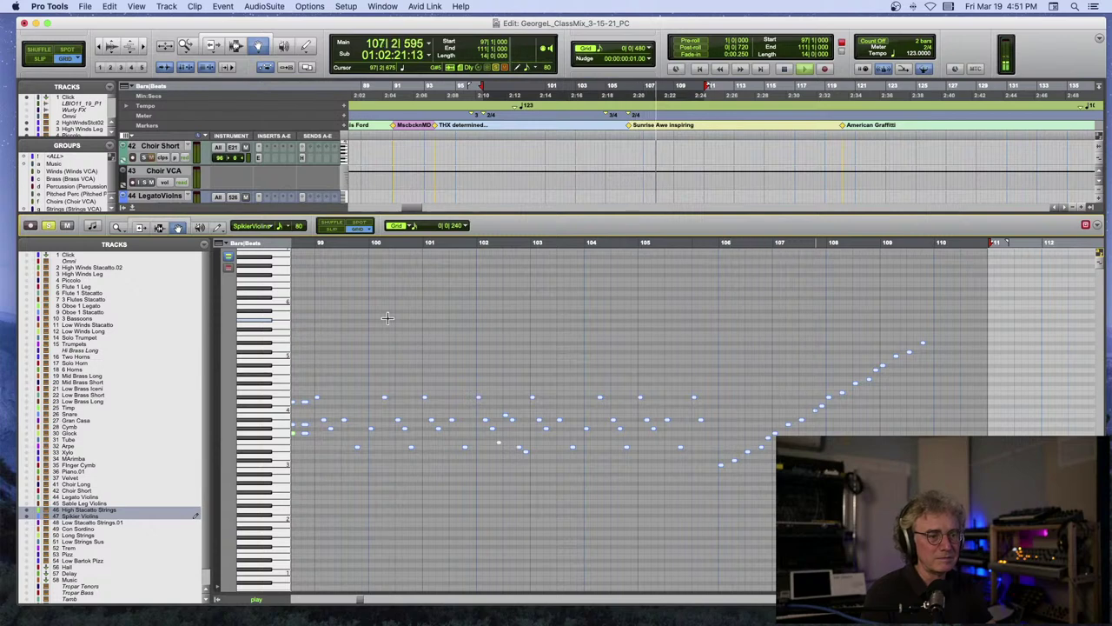
key("space")
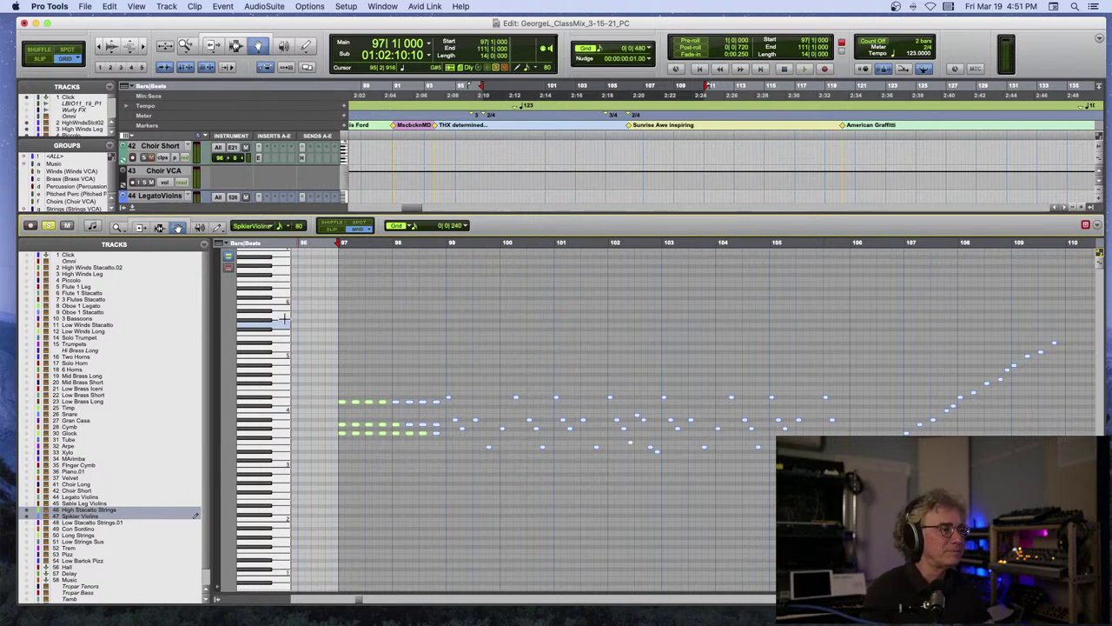
Shrink the docked MIDI editor to reveal the tracks and play the arrangement without solos from 97|1|000.
scroll(128, 281, "down", 2)
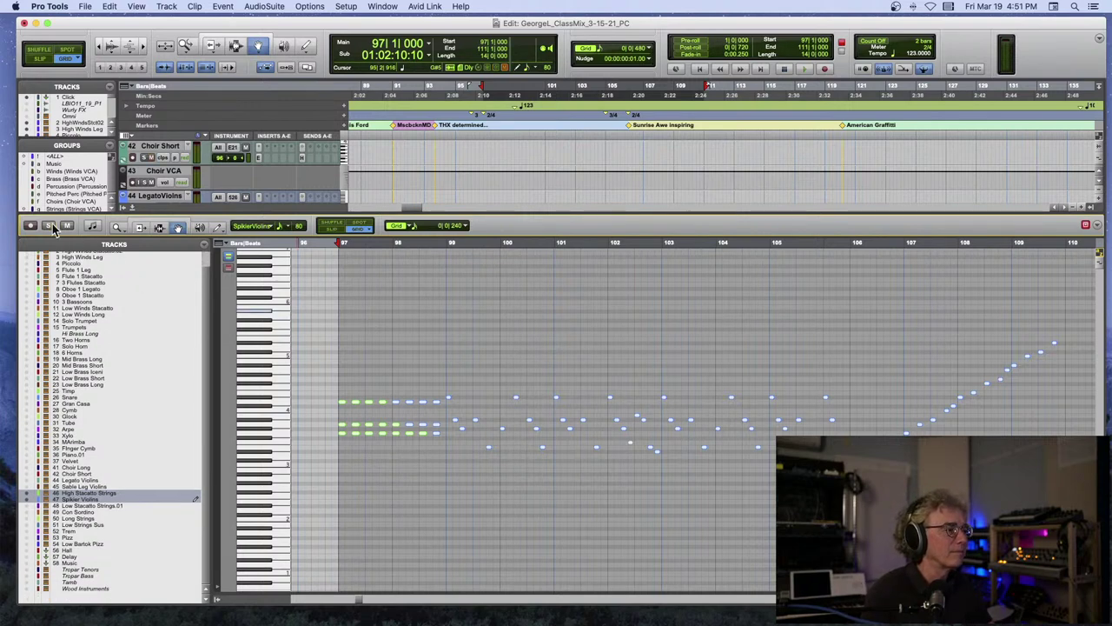
left_click_drag(186, 210, 215, 483)
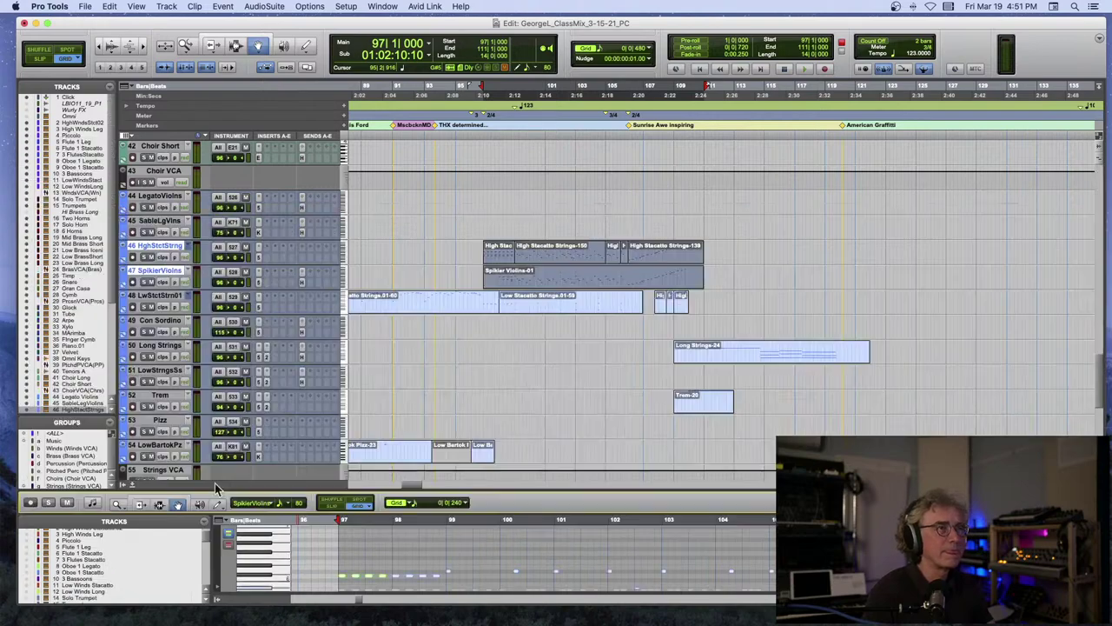
key("space")
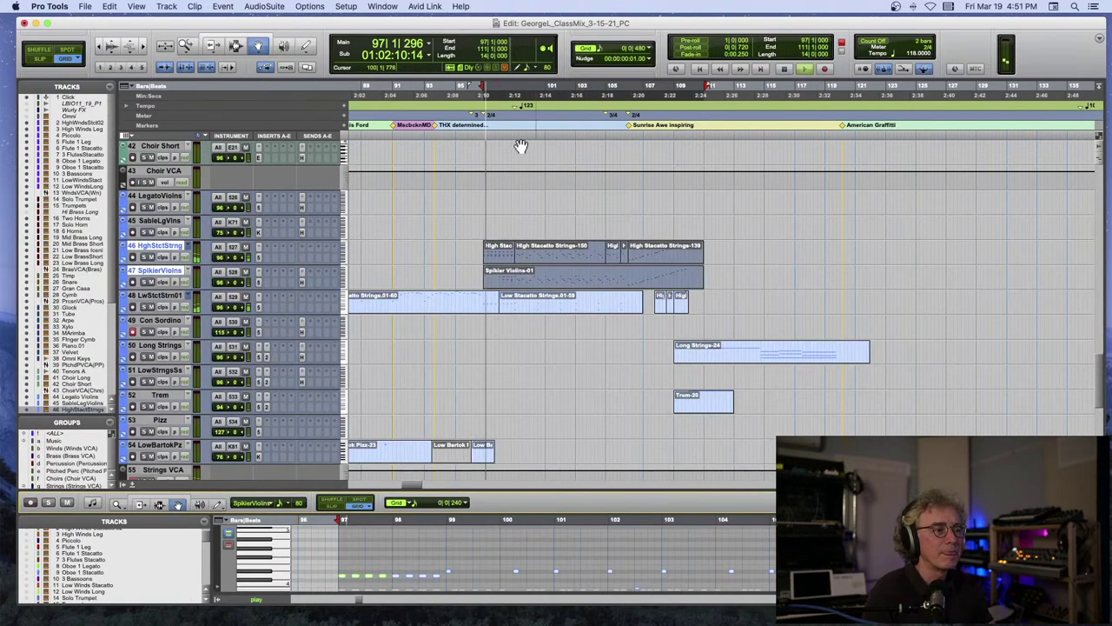
scroll(515, 185, "up", 10)
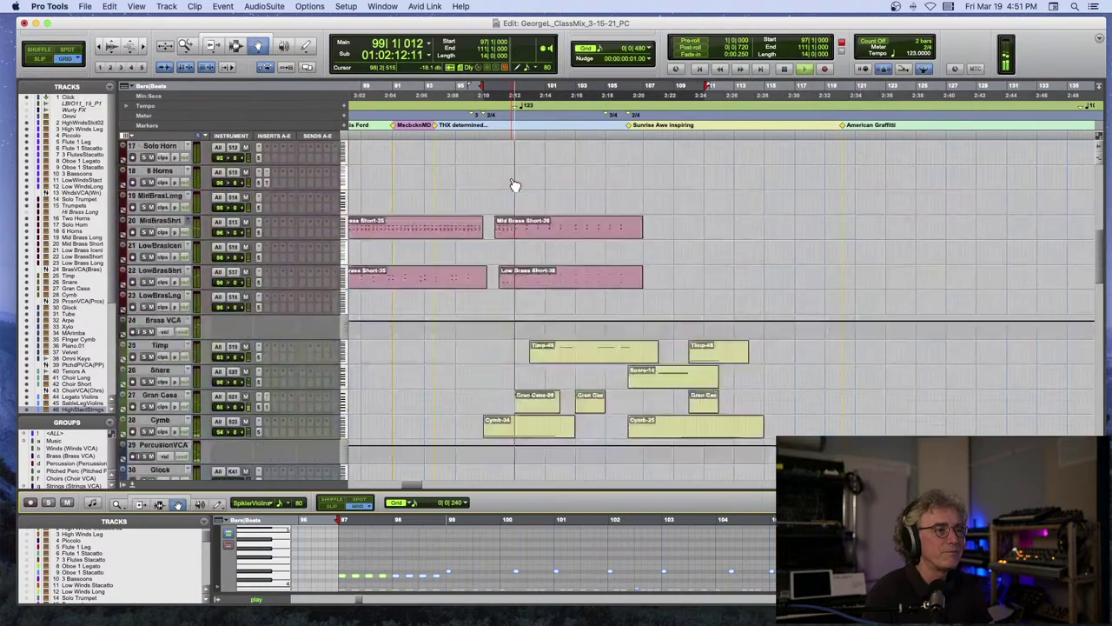
key("space")
Show the HghWndsSt02 clip starting at bar 96 in an enlarged MIDI editor and play it soloed from 96|3|000.
scroll(515, 185, "up", 5)
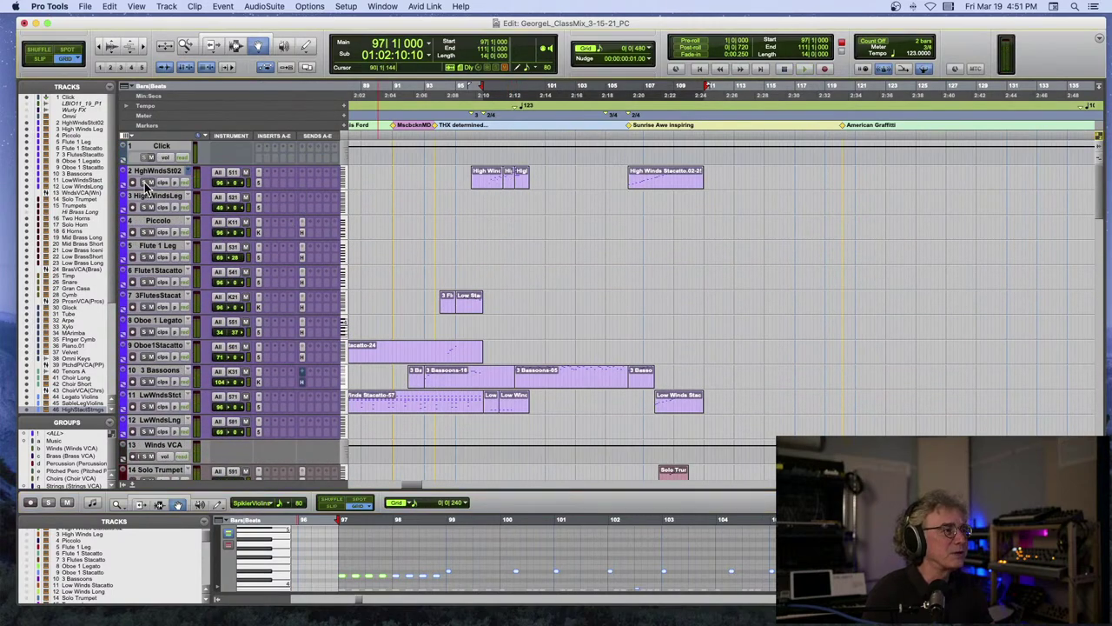
left_click(493, 181)
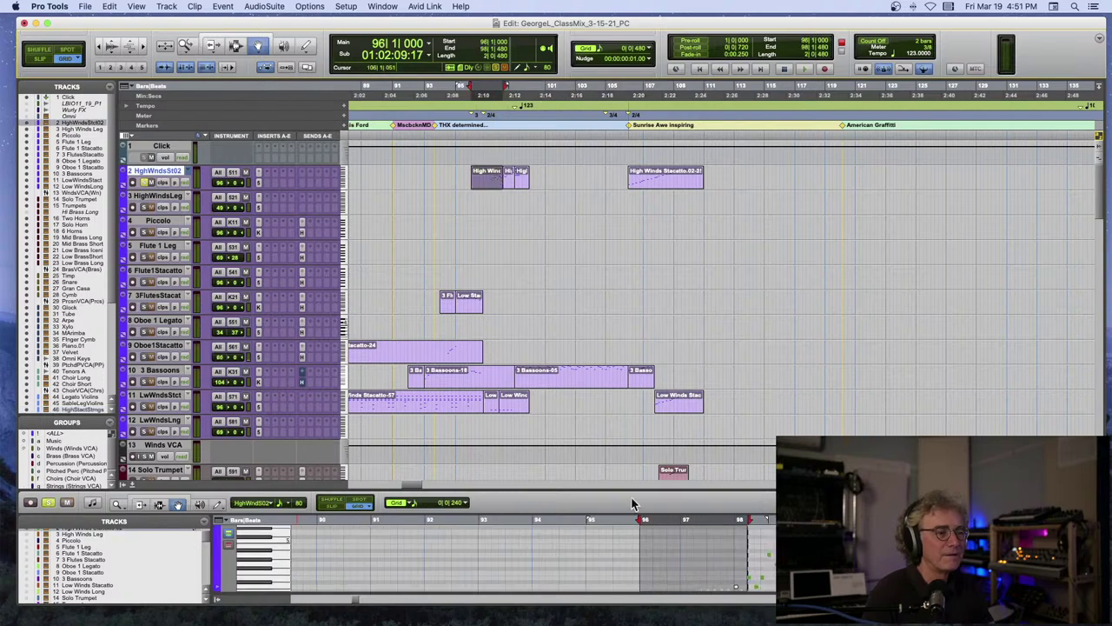
left_click_drag(633, 498, 637, 221)
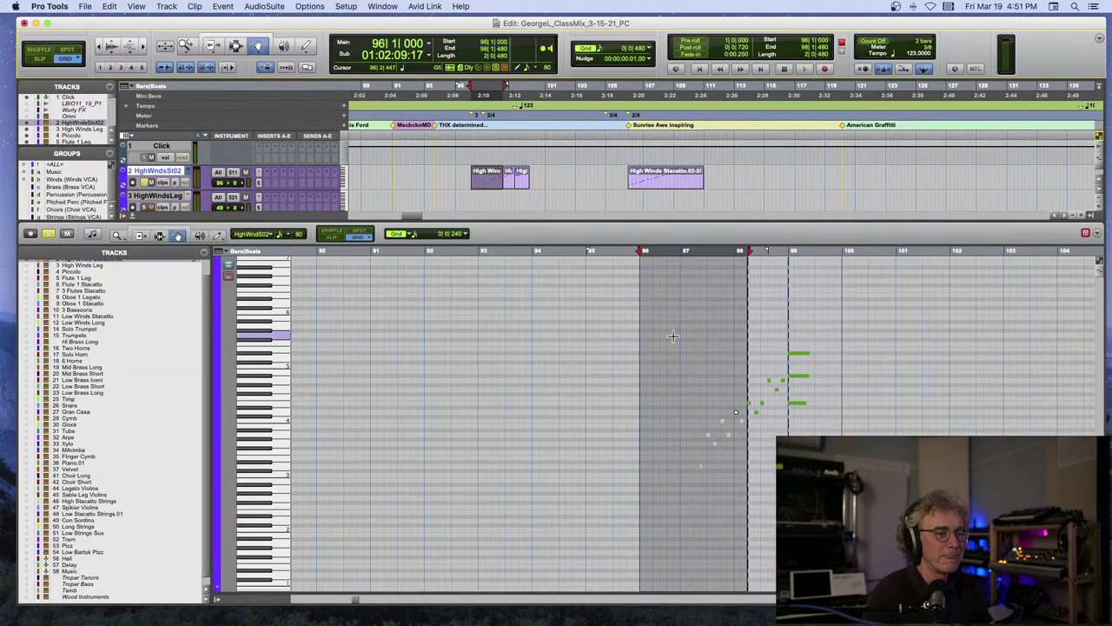
left_click(671, 251)
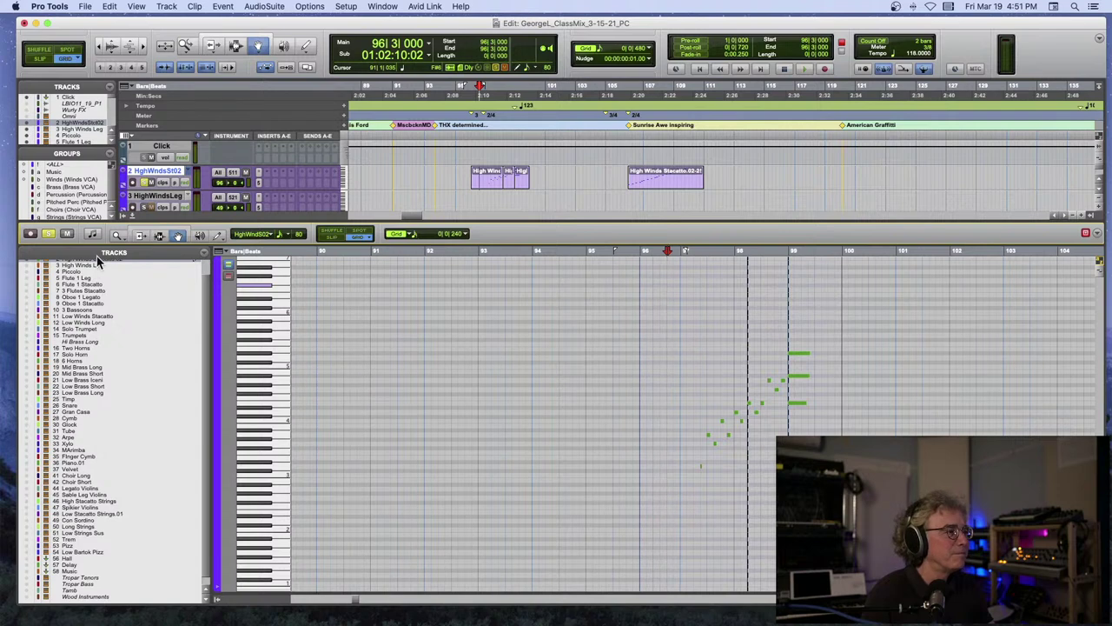
key("space")
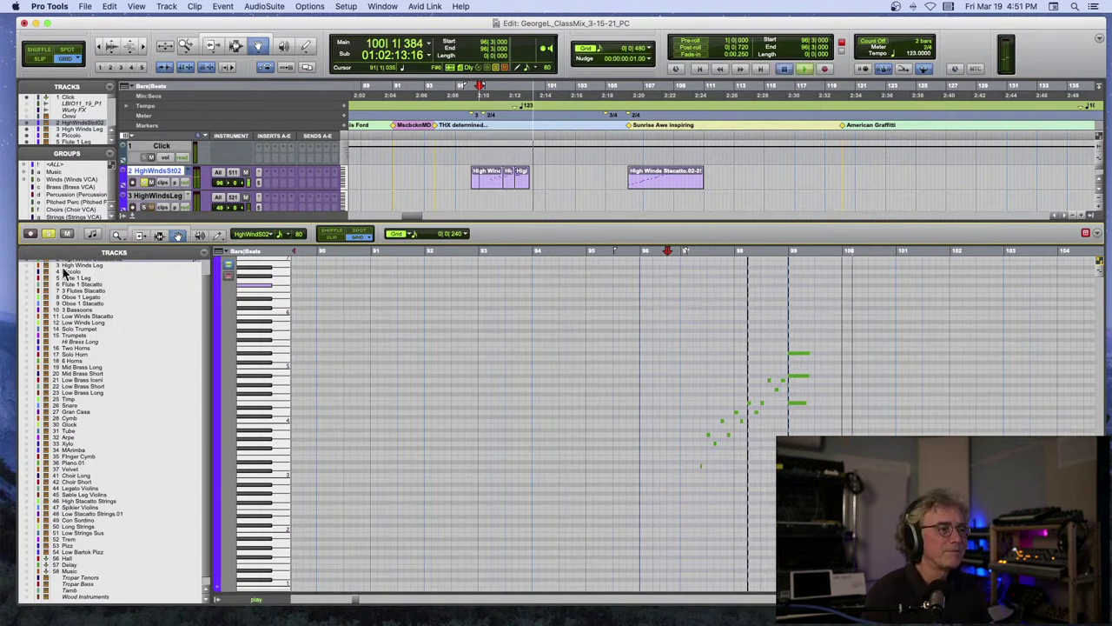
key("space")
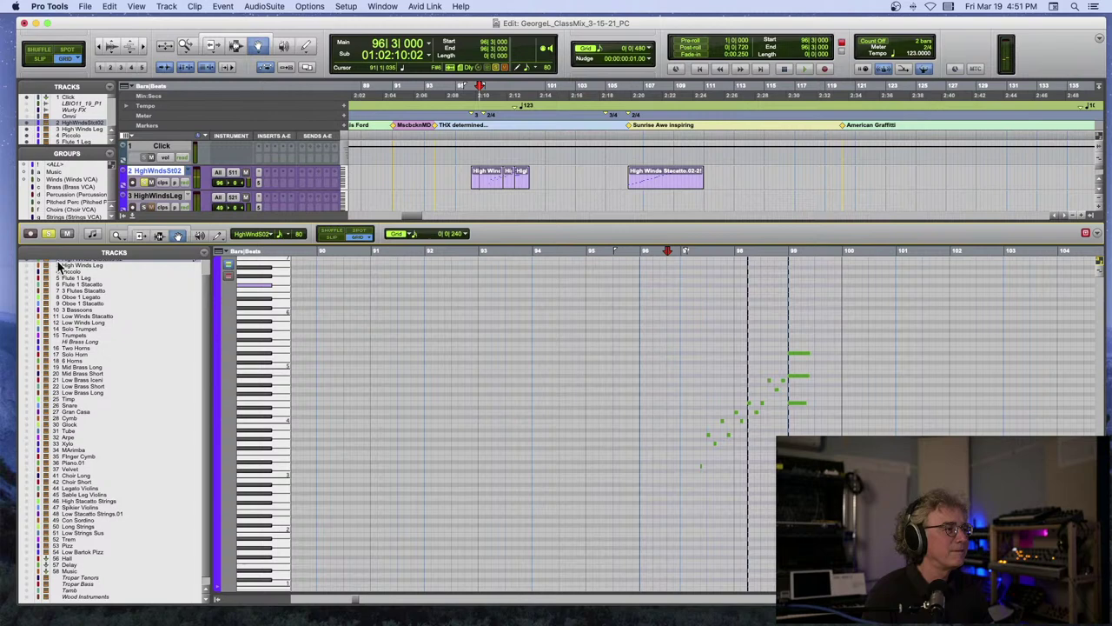
Audition each note of the high winds chord at 99|1|000, and replay the soloed run from 97|1|000.
left_click(793, 404)
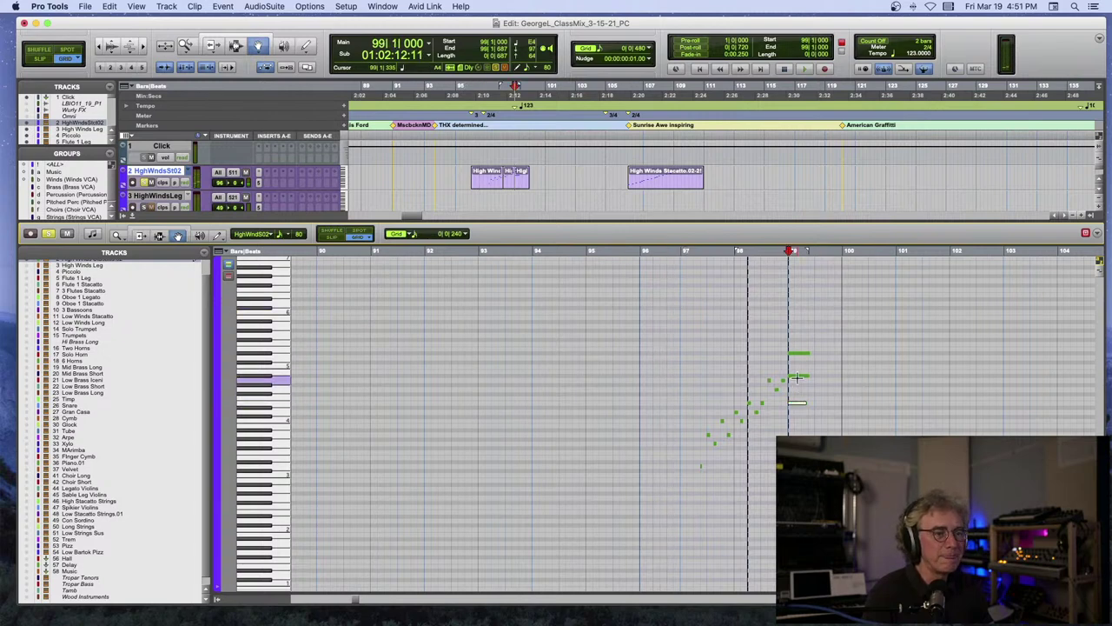
left_click(798, 377)
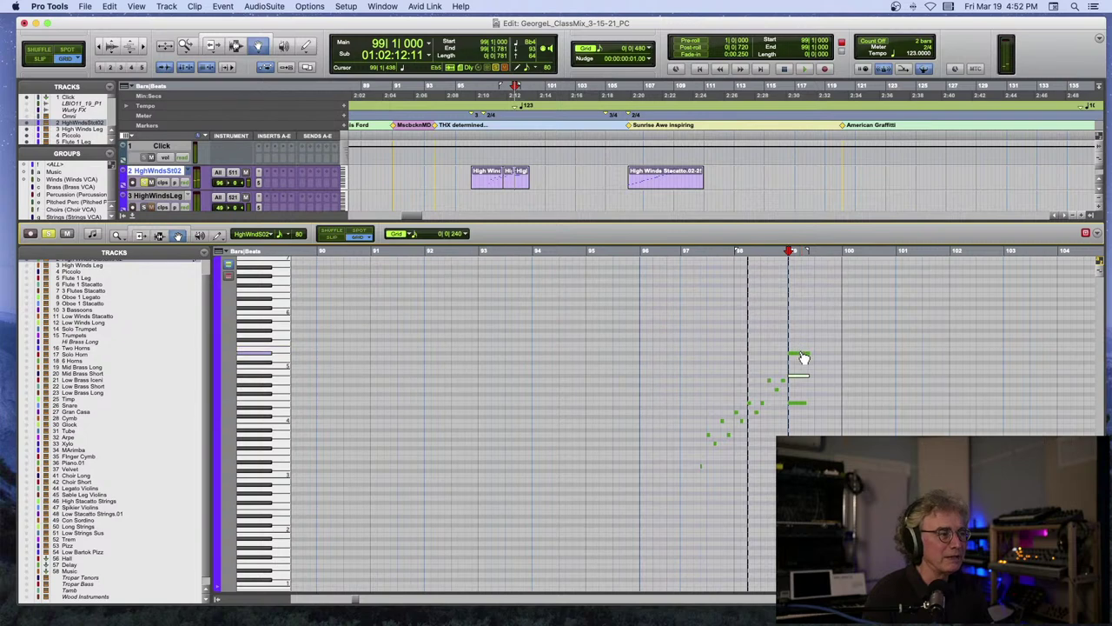
left_click(800, 354)
left_click(683, 265)
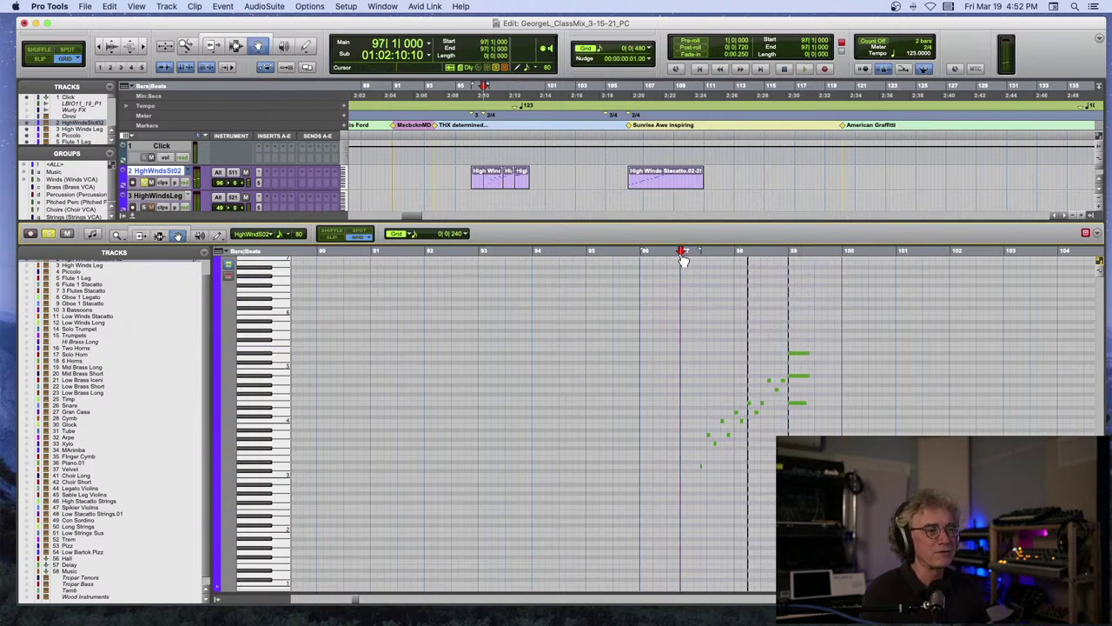
key("space")
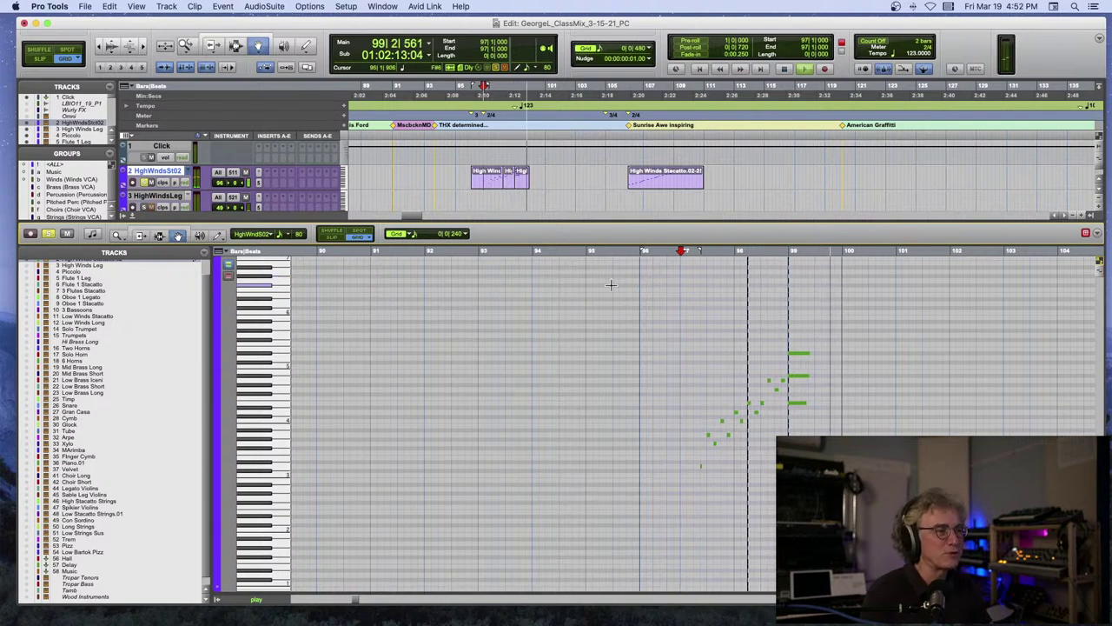
key("space")
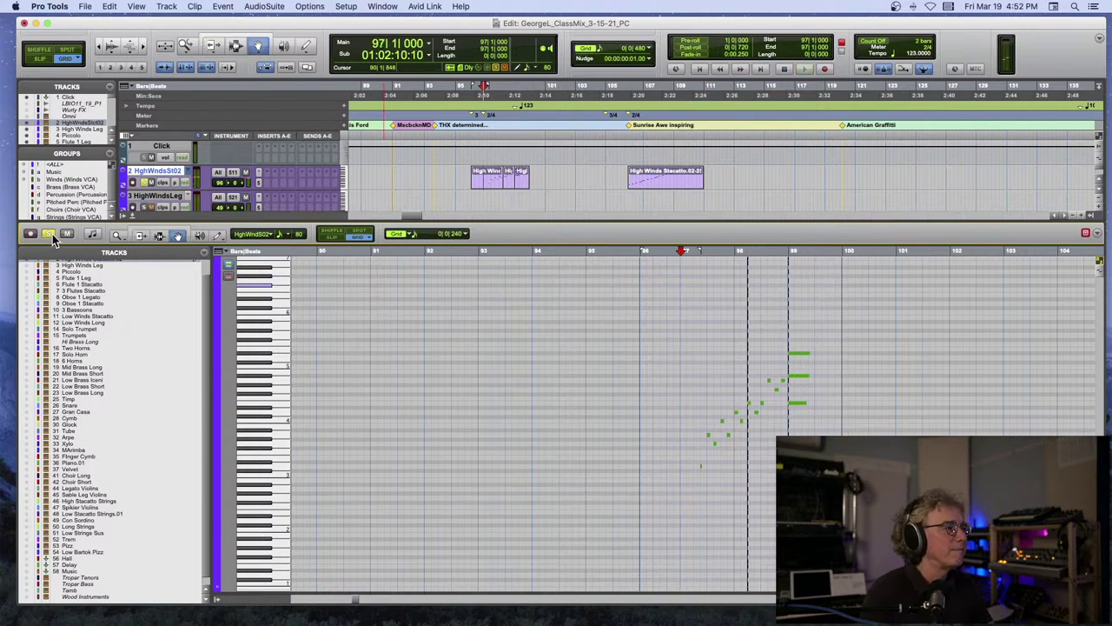
Play the arrangement without solos from 105|2|480 into the Sunrise Awe inspiring section.
left_click(615, 135)
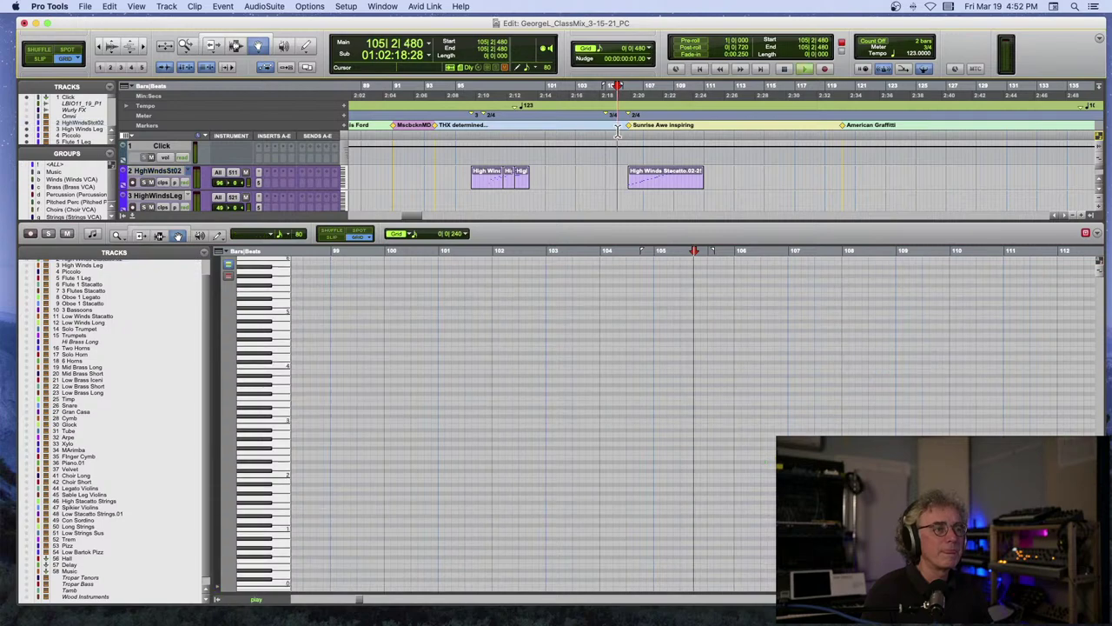
key("space")
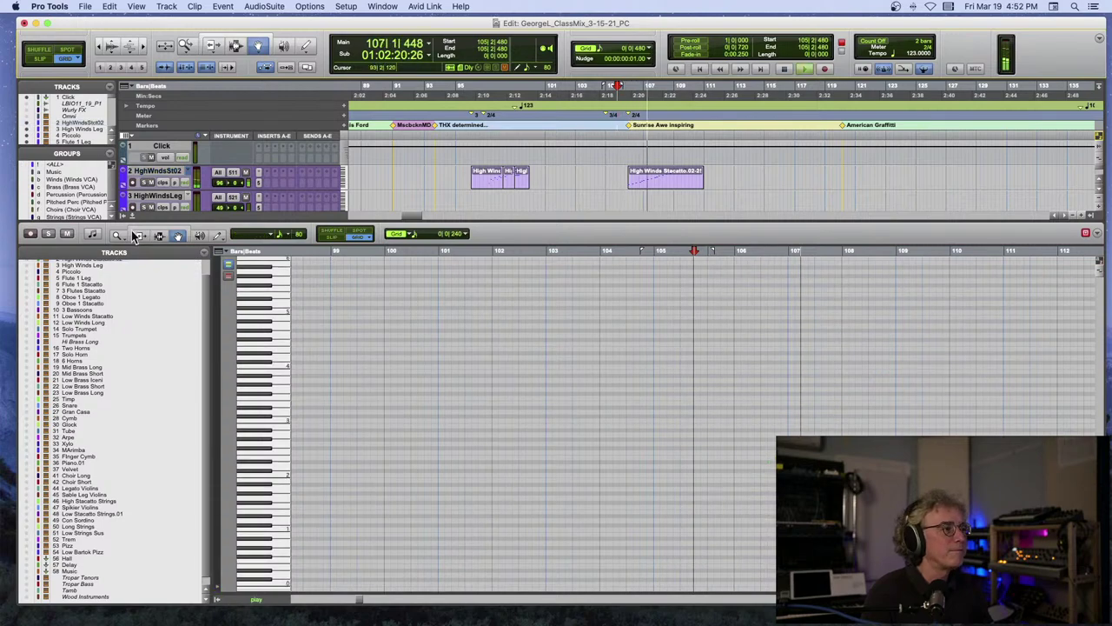
key("space")
Close the docked MIDI editor and play the MidBrasShrt and LowBrasShrt clips soloed together from 97|2|480.
left_click(129, 219)
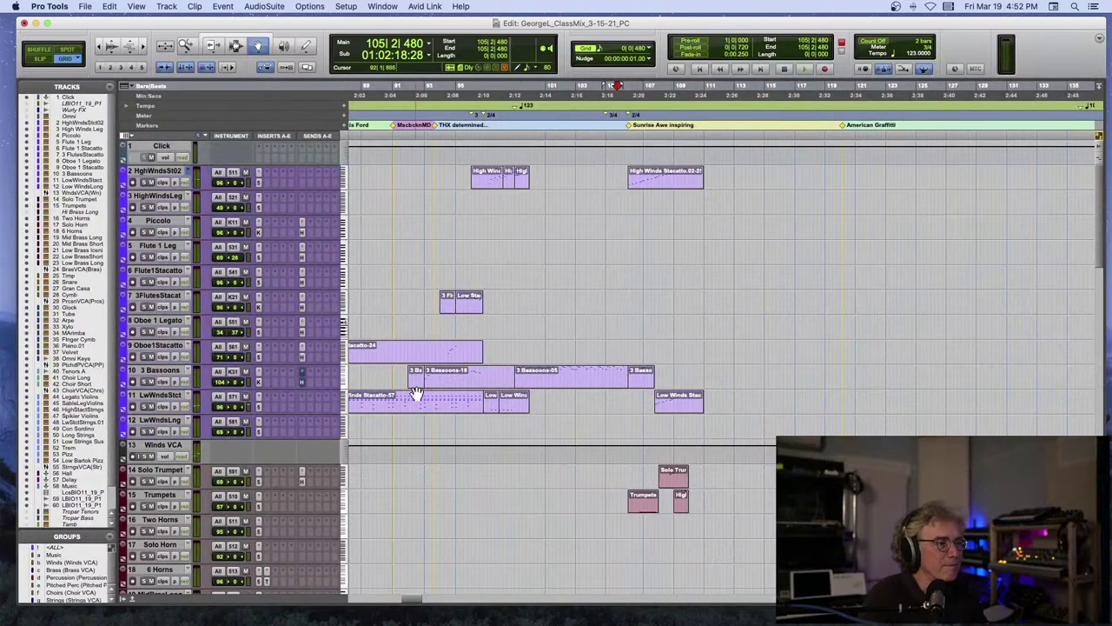
scroll(414, 392, "left", 5)
scroll(698, 380, "down", 6)
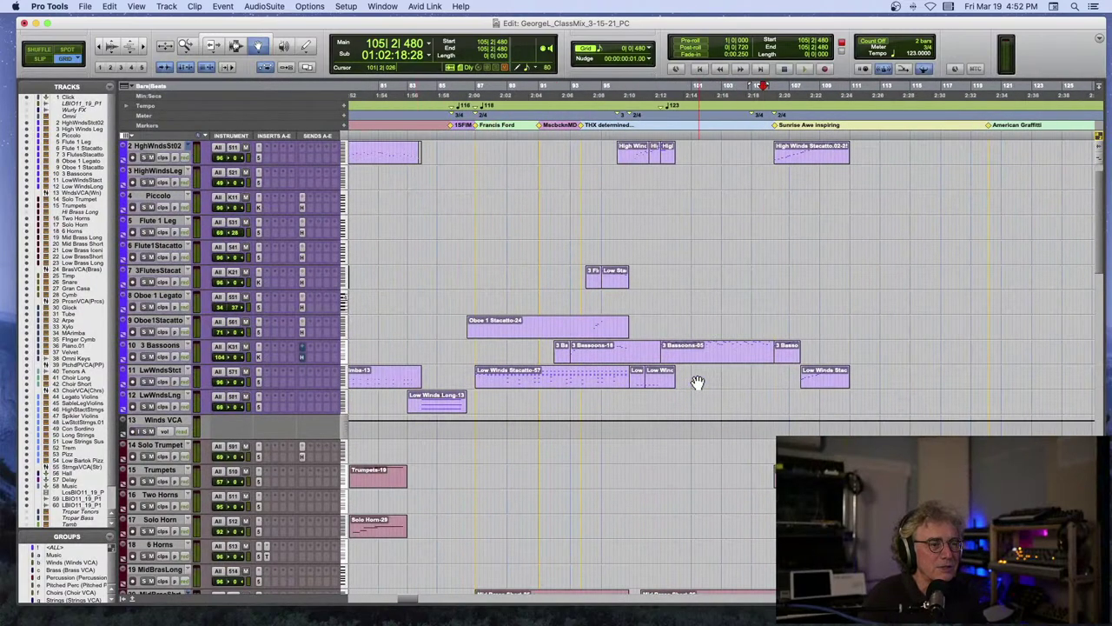
scroll(698, 381, "down", 2)
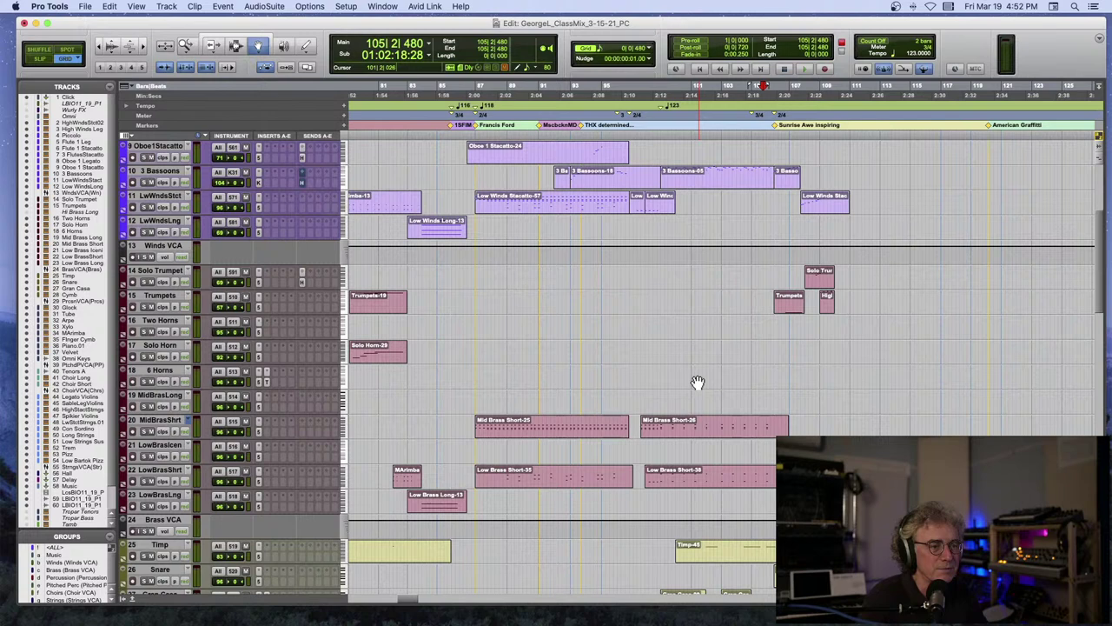
left_click(676, 425)
left_click(685, 481, "shift")
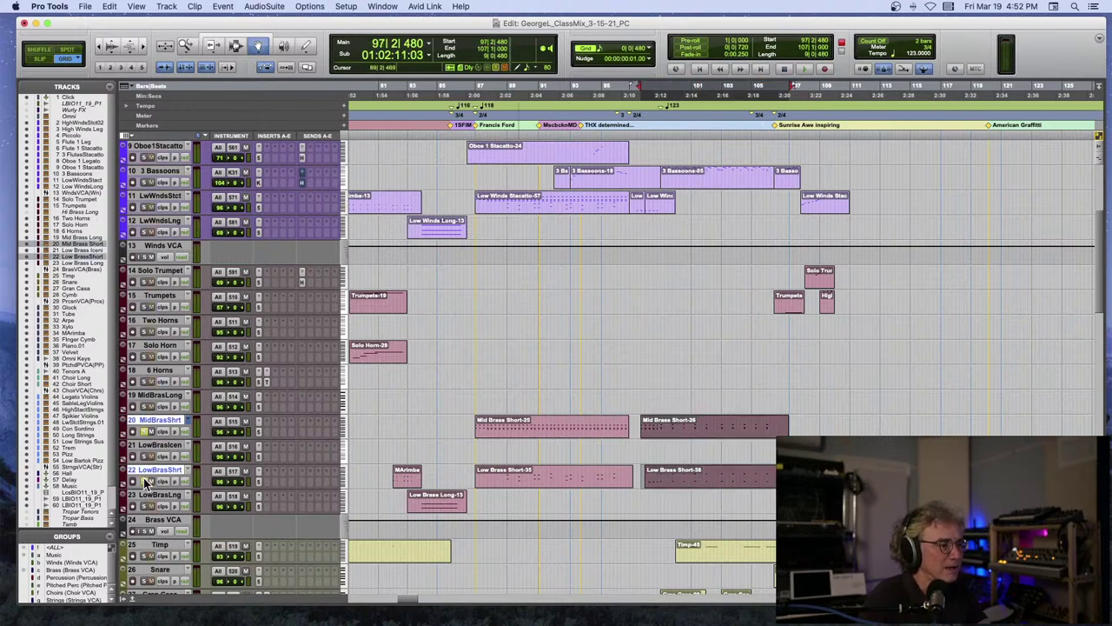
key("space")
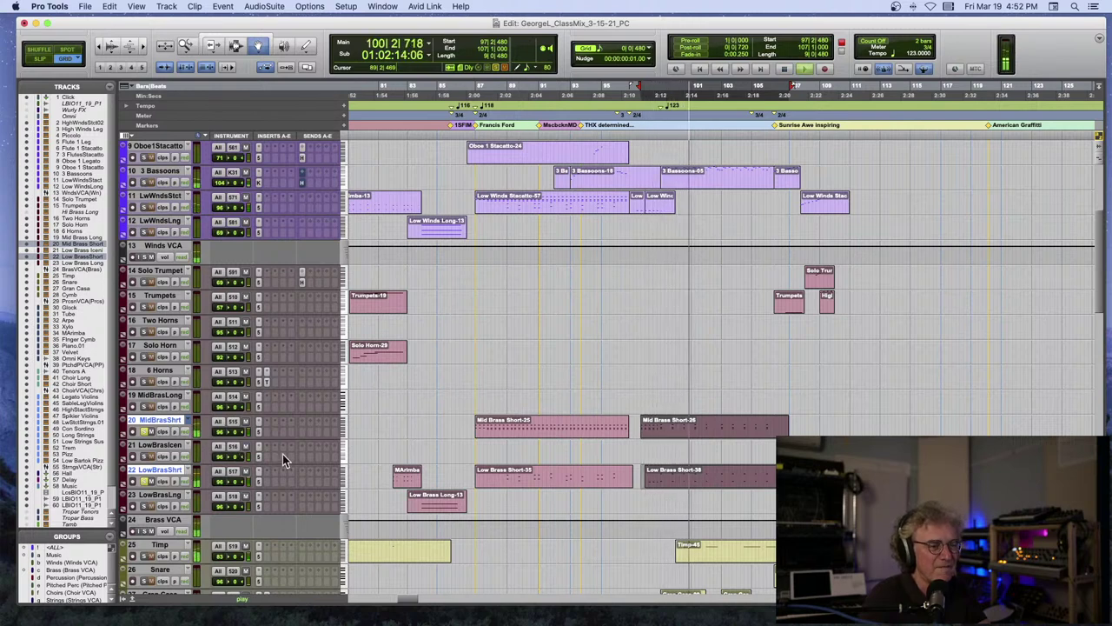
key("space")
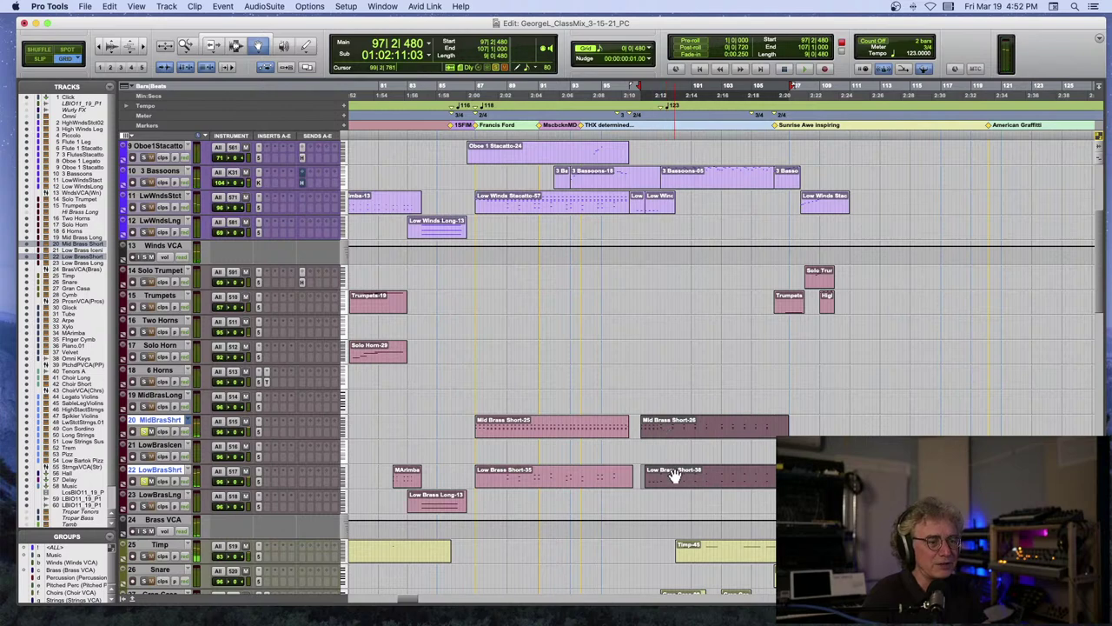
Open both short brass clips in the MIDI editor, zoomed in on bar 99, and audition the chord's notes at 99|1|000.
double_click(680, 433)
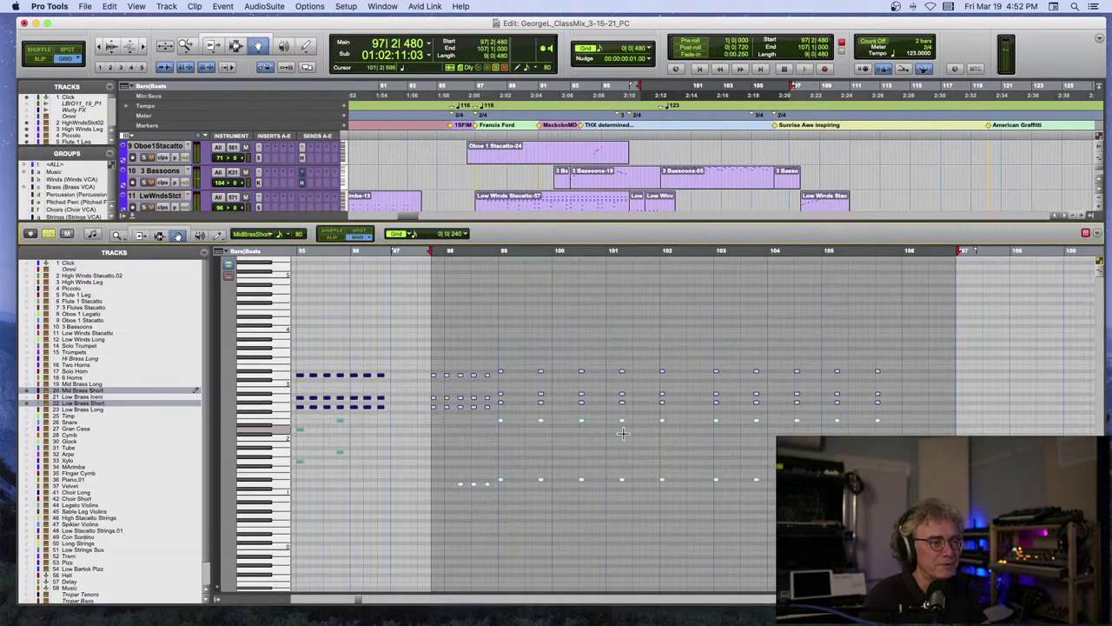
left_click(502, 442)
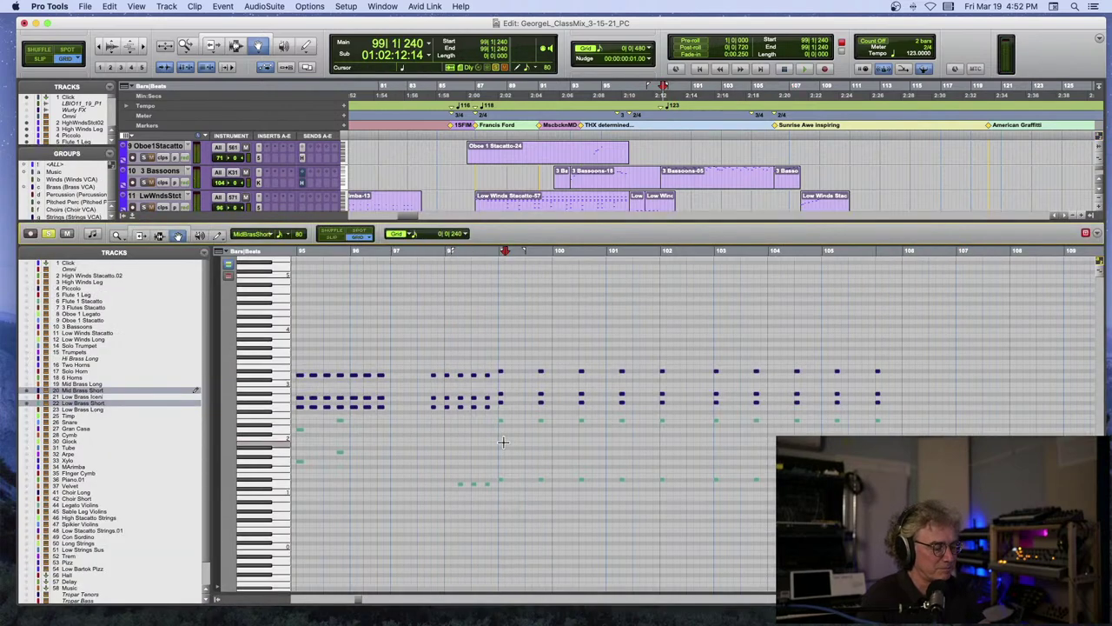
key("super+bracketright")
key("super+bracketright")
left_click(682, 481)
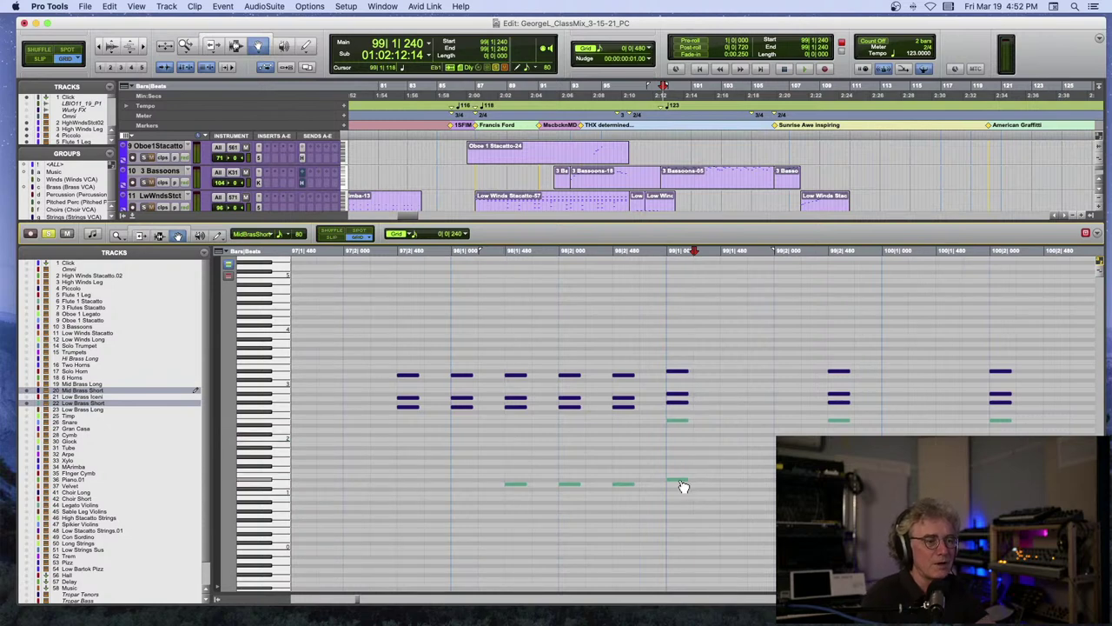
left_click(677, 421)
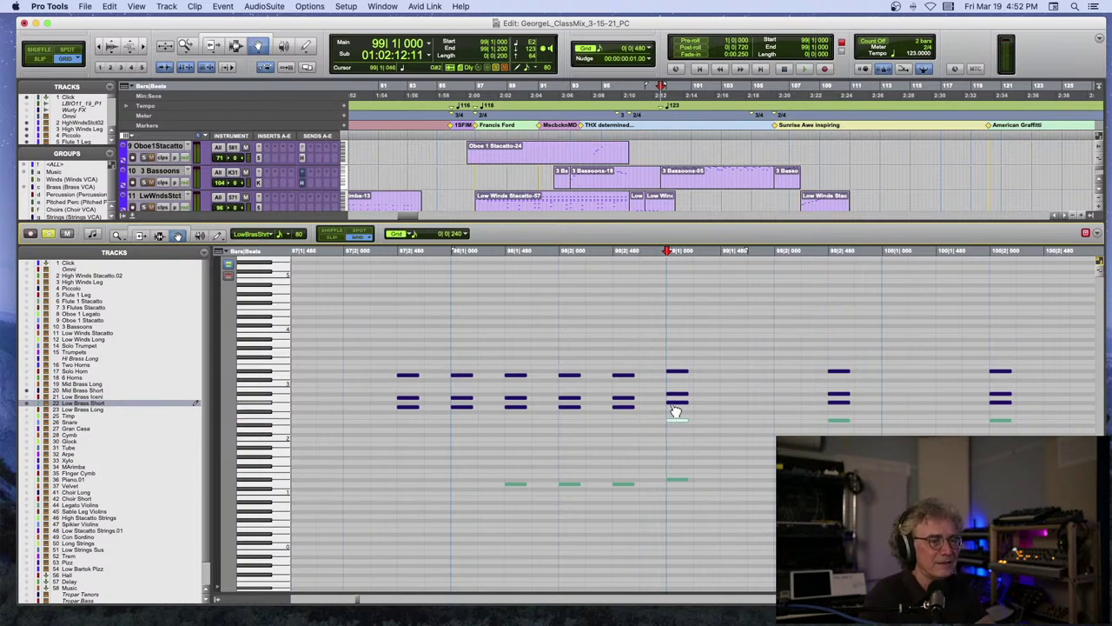
left_click(679, 403)
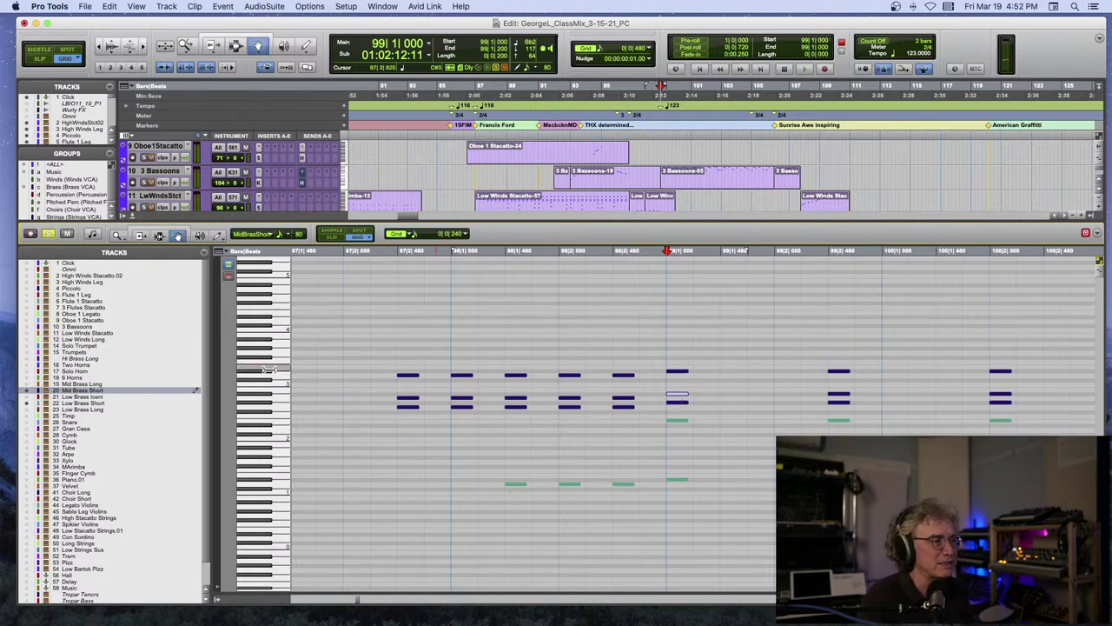
scroll(148, 205, "down", 4)
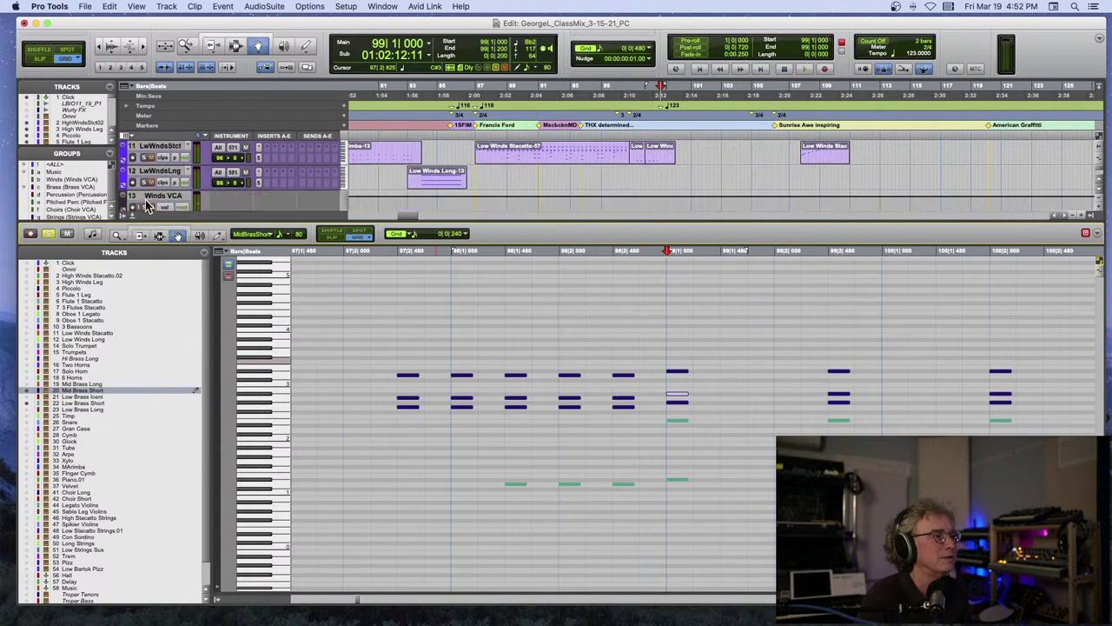
Solo the Piano.01 track alongside the mid and low short brass and play them together from 97|2|240.
scroll(148, 205, "down", 8)
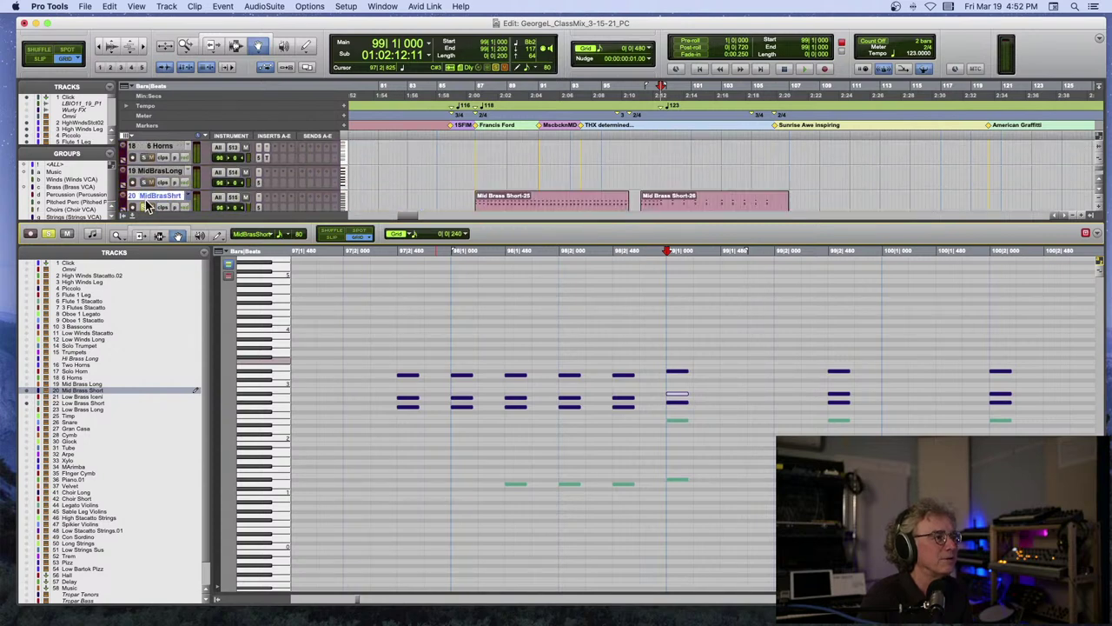
scroll(147, 205, "down", 3)
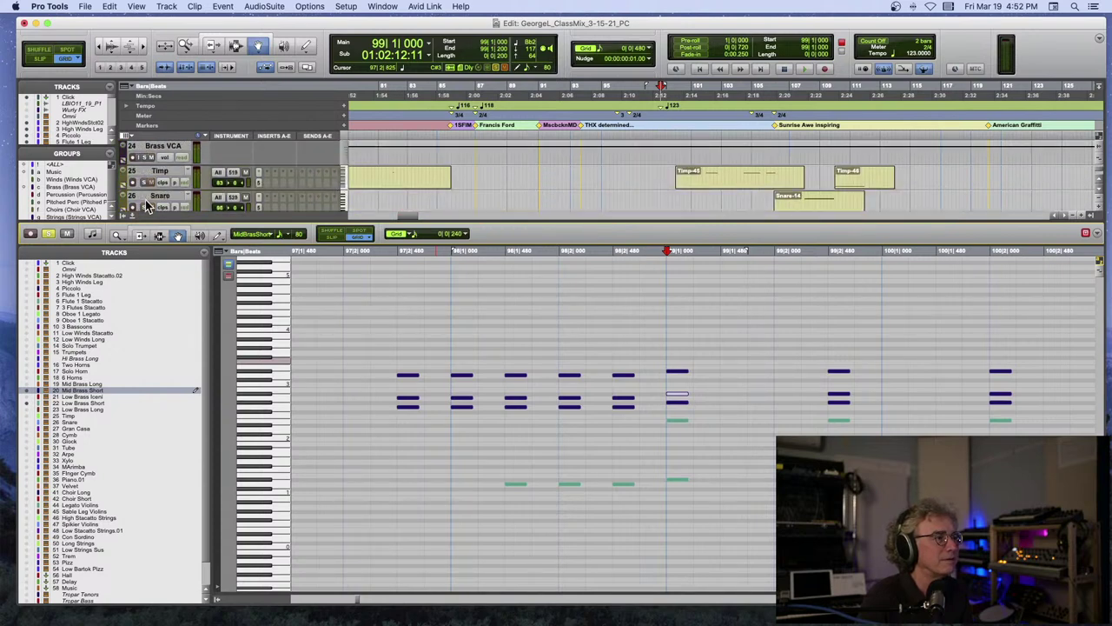
scroll(148, 205, "down", 6)
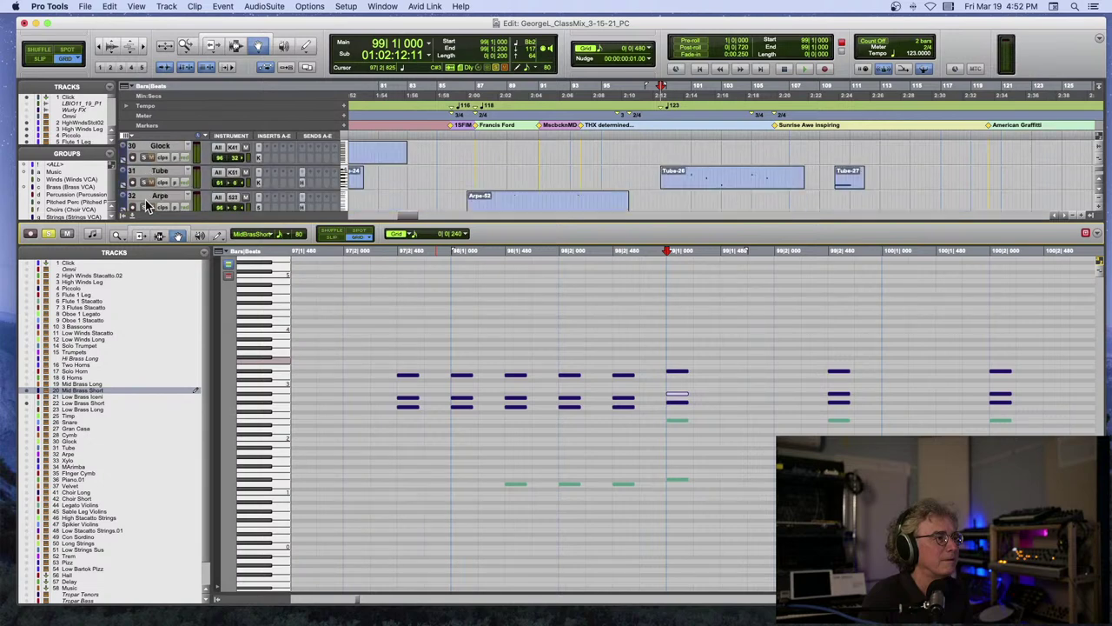
scroll(147, 205, "down", 2)
scroll(148, 205, "down", 2)
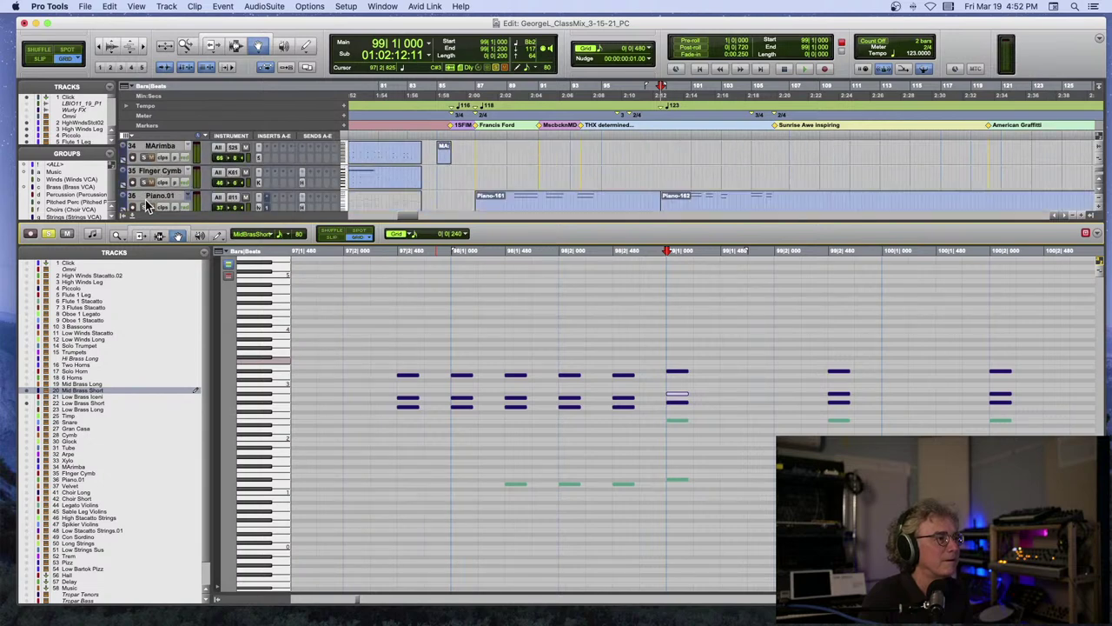
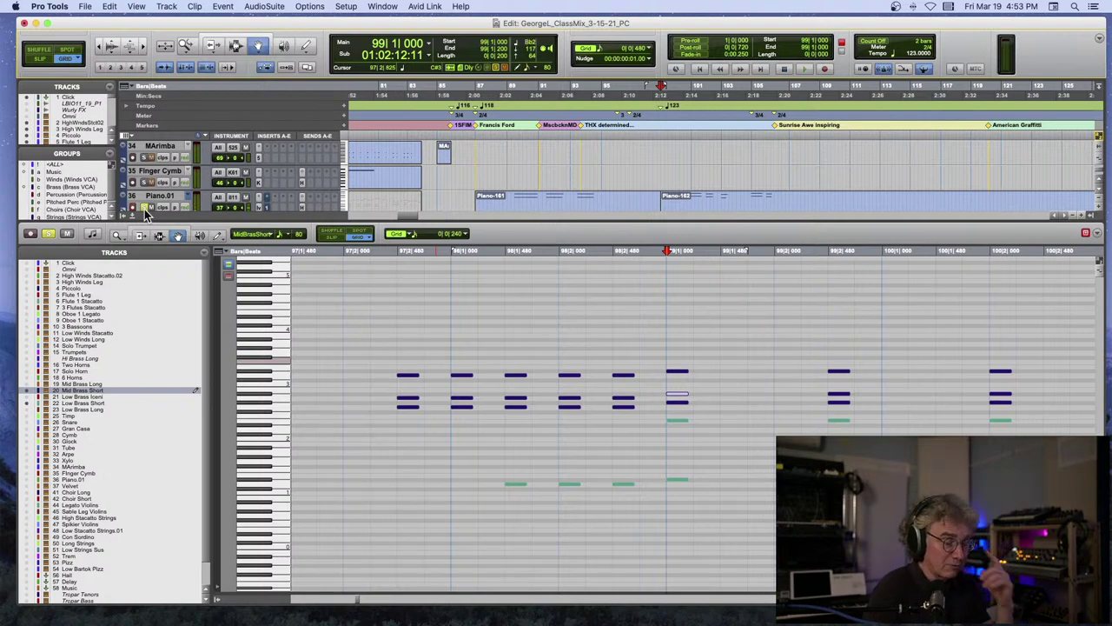
left_click(382, 254)
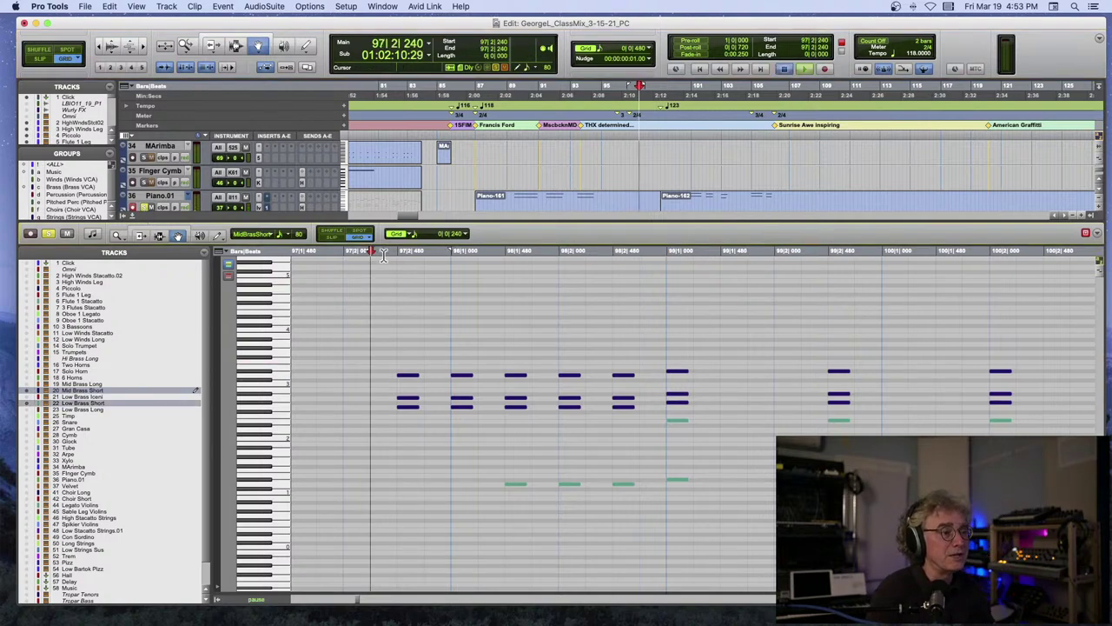
key("space")
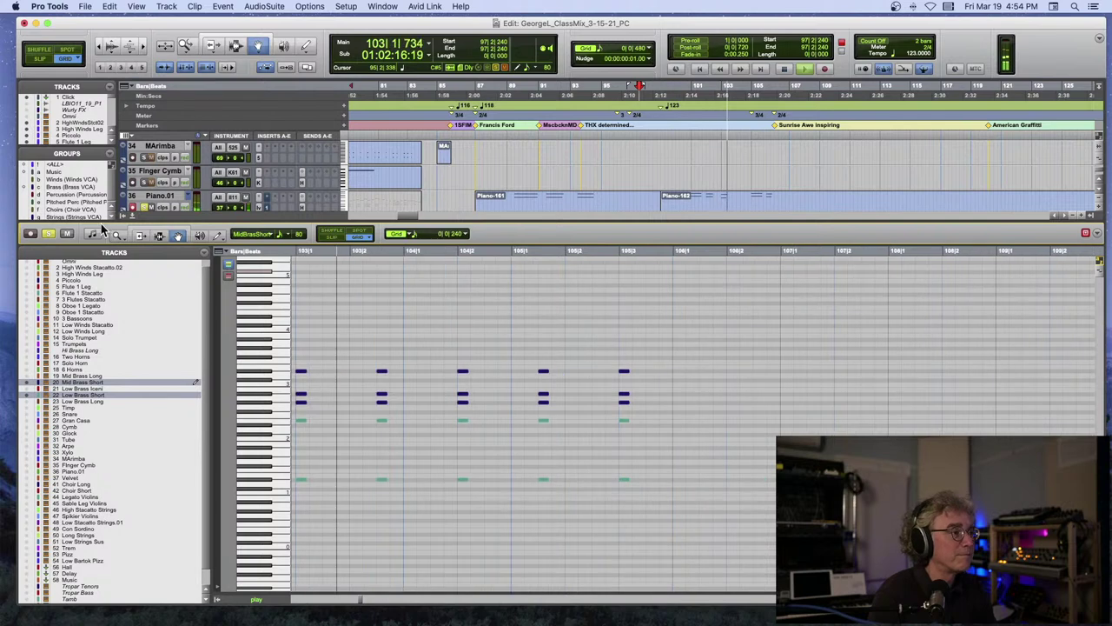
key("space")
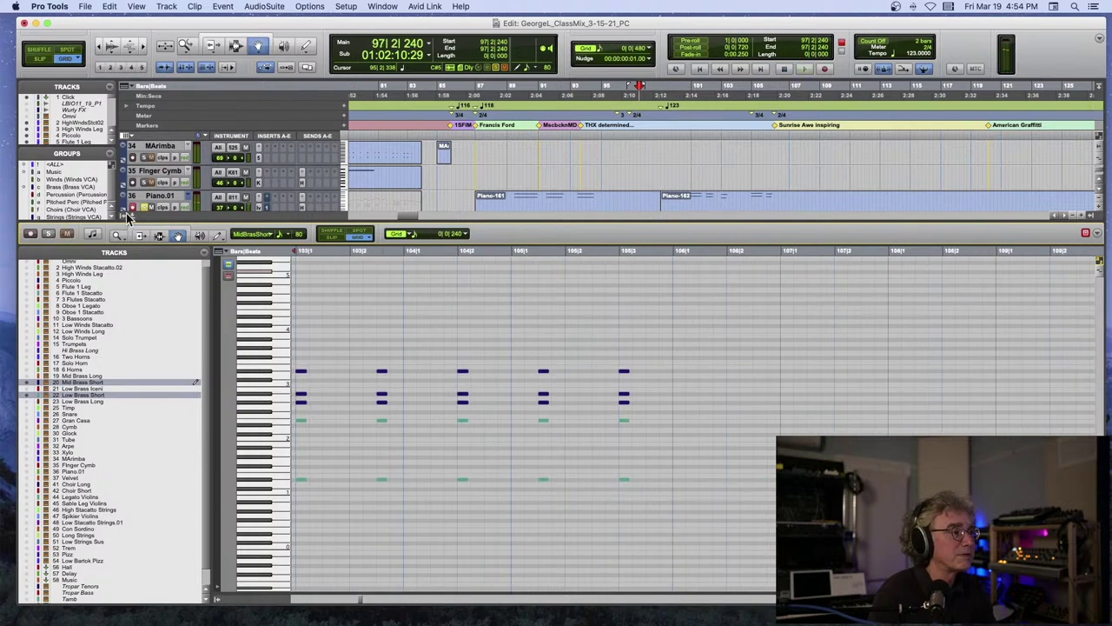
Play the arrangement without solos from 93|2|000 and close the docked MIDI editor.
left_click(575, 111)
key("space")
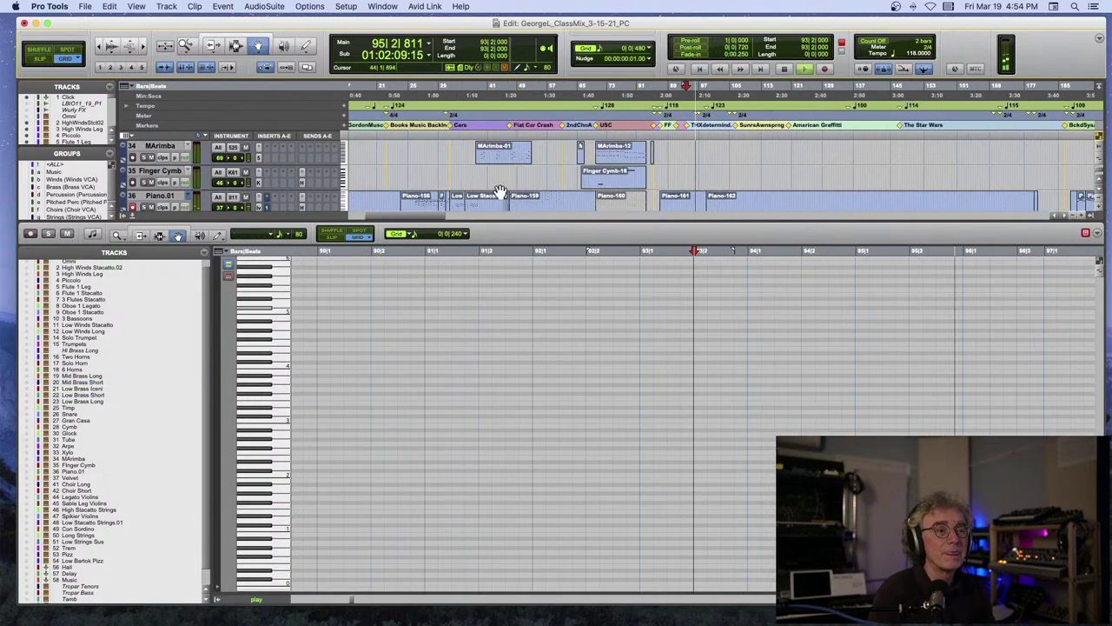
left_click(132, 217)
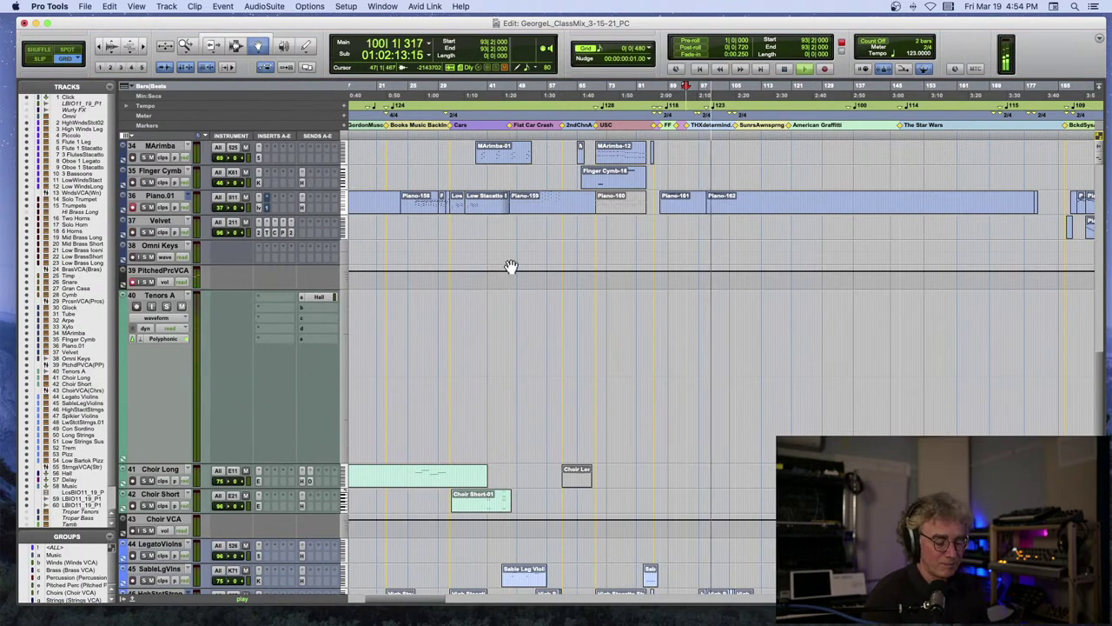
Shrink all track heights and follow playback through the THX section into Sunrise Awe inspiring, up to about bar 109.
key("ctrl+alt+Down")
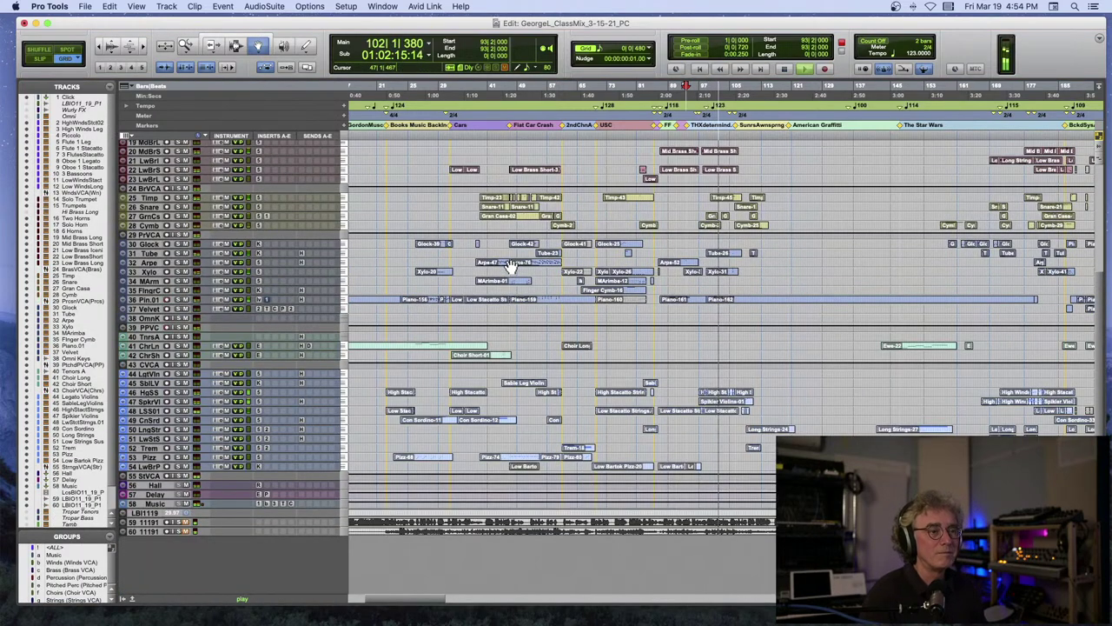
key("ctrl+bracketright")
key("ctrl+bracketright")
key("ctrl+bracketright")
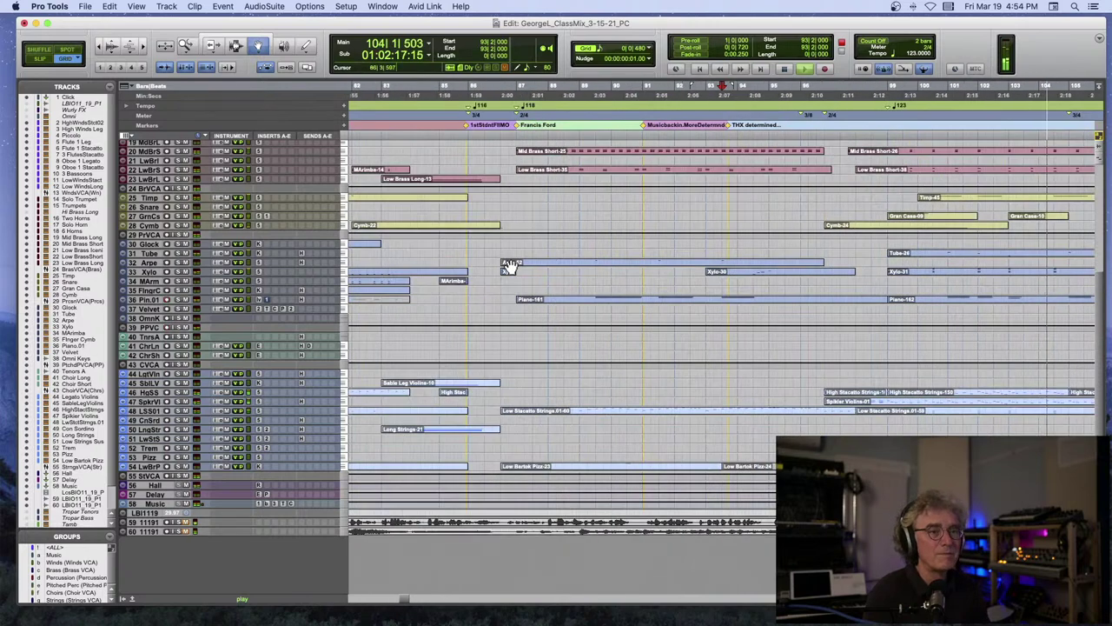
scroll(511, 265, "right", 5)
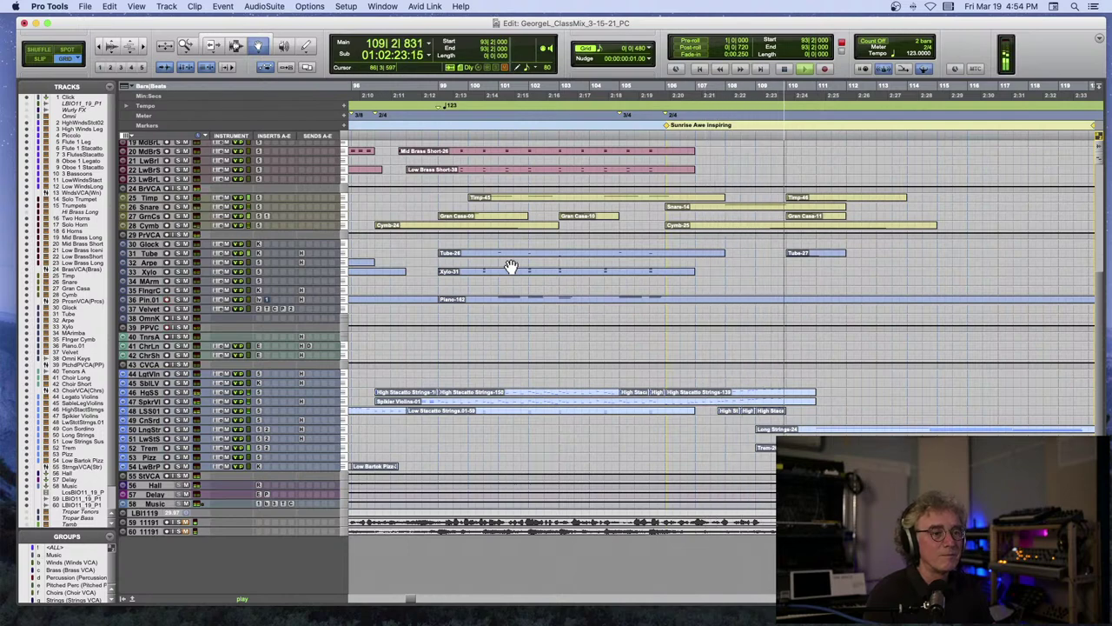
key("space")
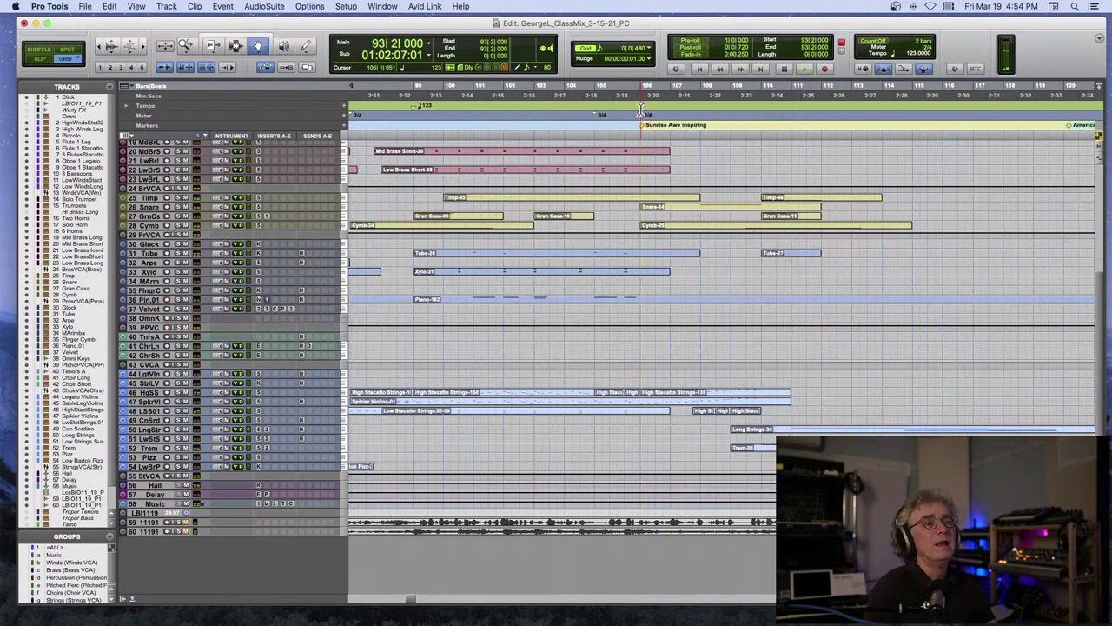
Play the Sunrise Awe inspiring section from 106|1|000 to about bar 113.
left_click(640, 111)
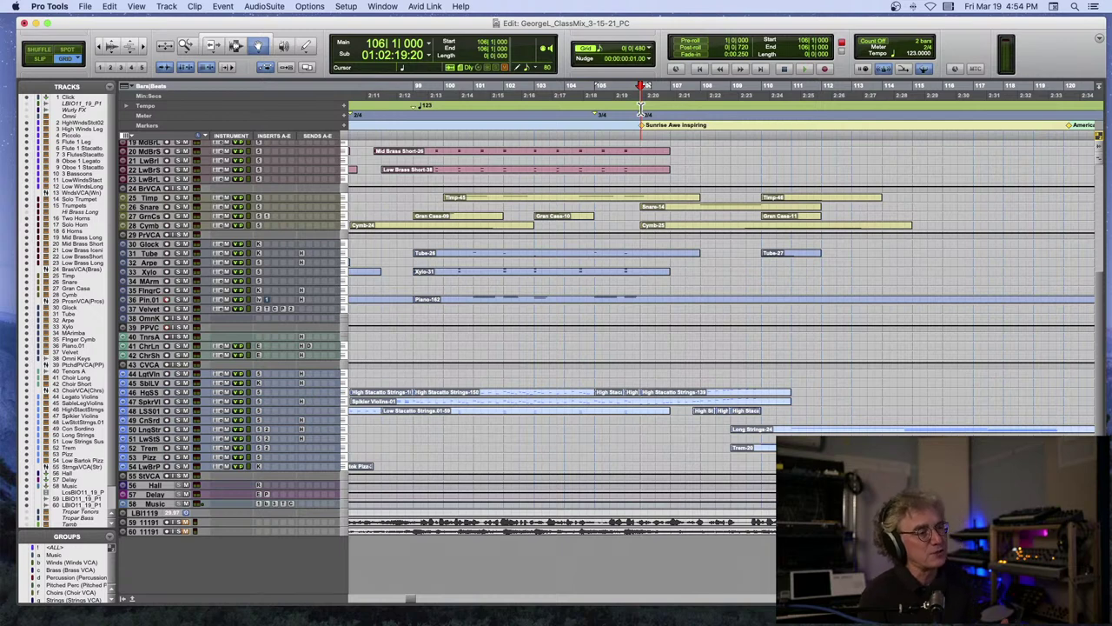
key("space")
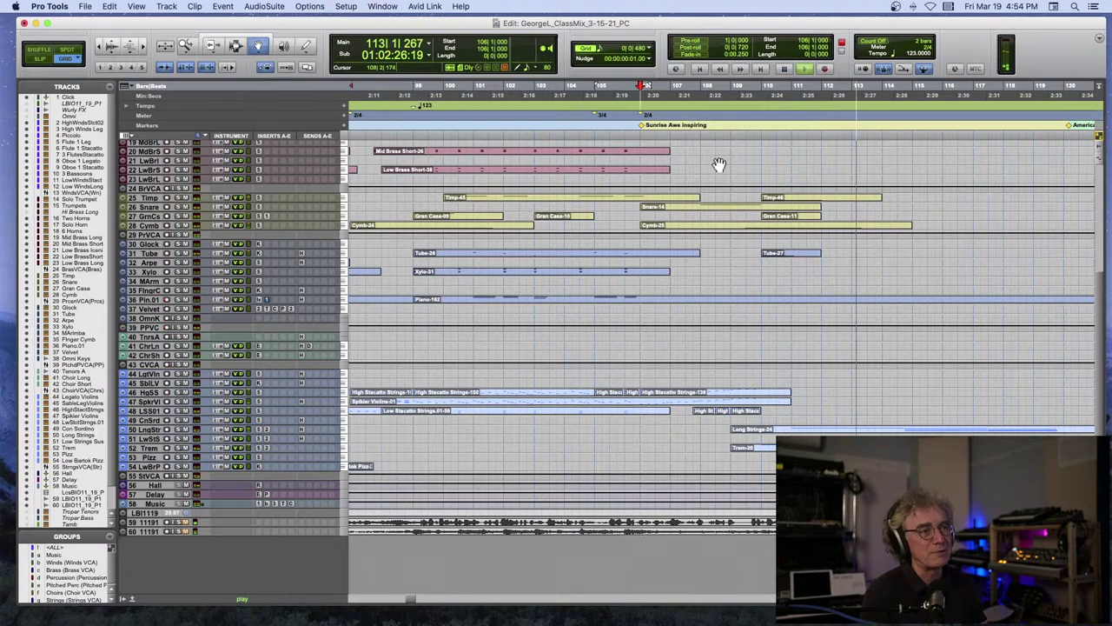
key("space")
Select the Solo Trumpet clip at 108|1|000 and play it with its track soloed.
scroll(719, 165, "up", 5)
scroll(719, 165, "up", 3)
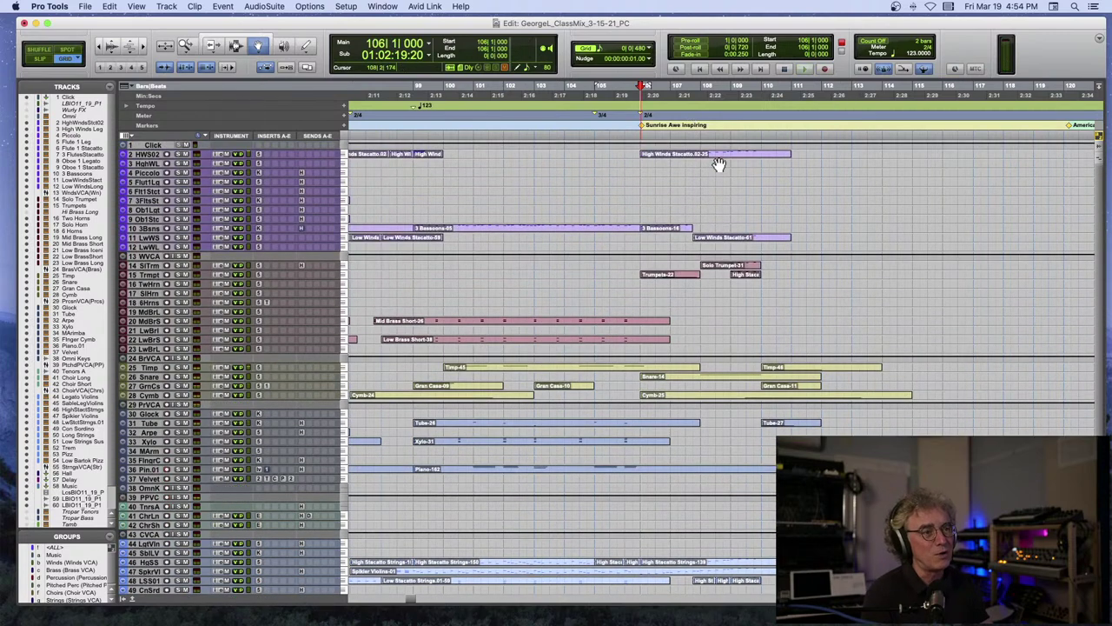
left_click(715, 268)
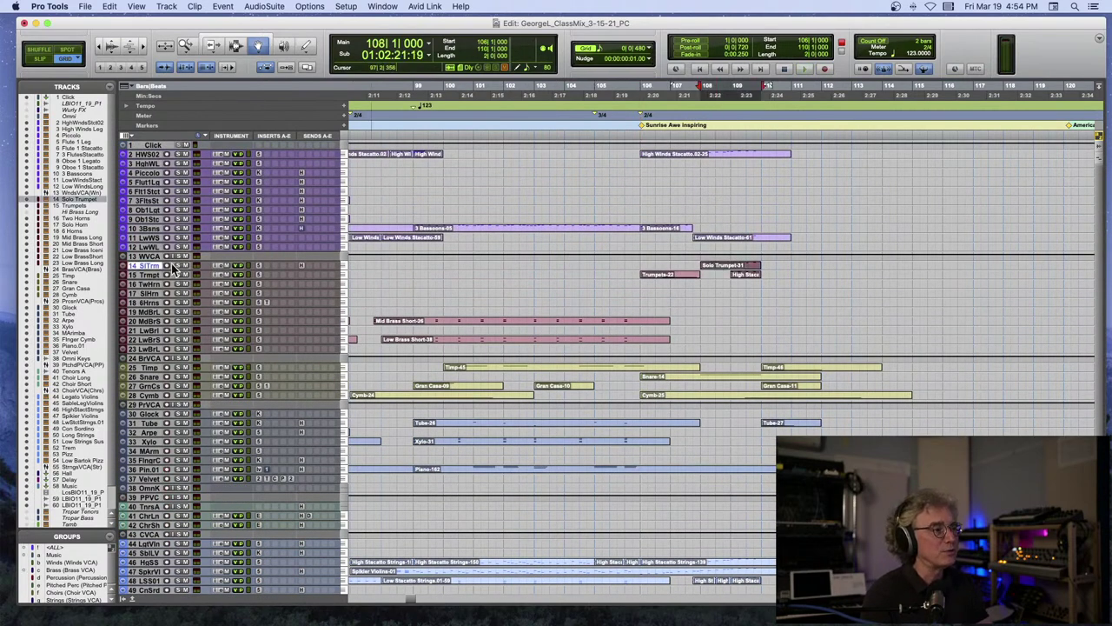
key("space")
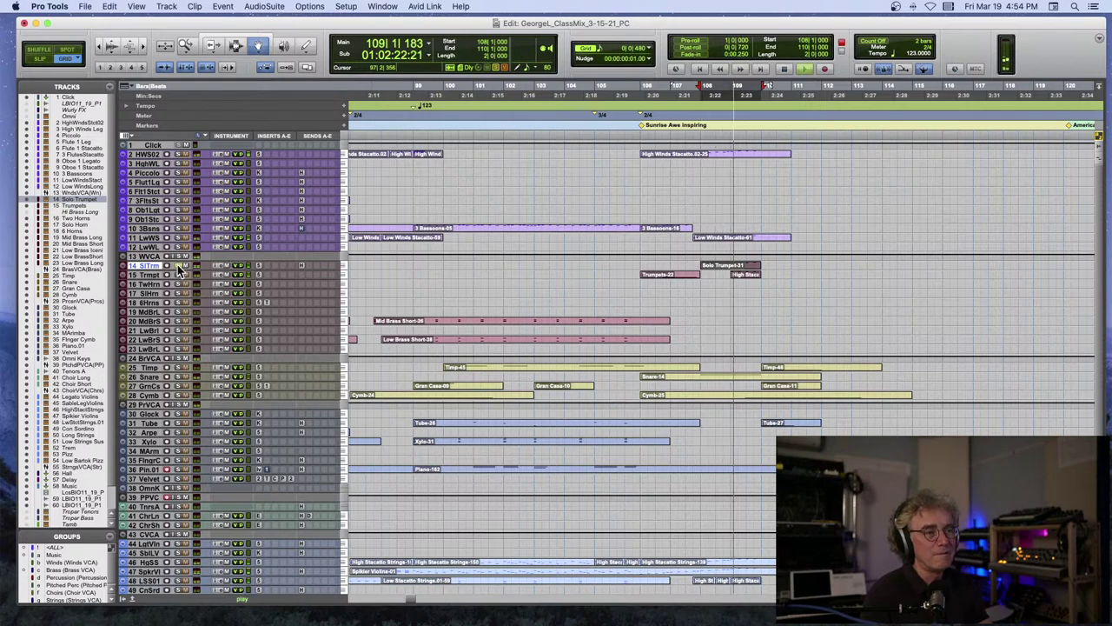
key("space")
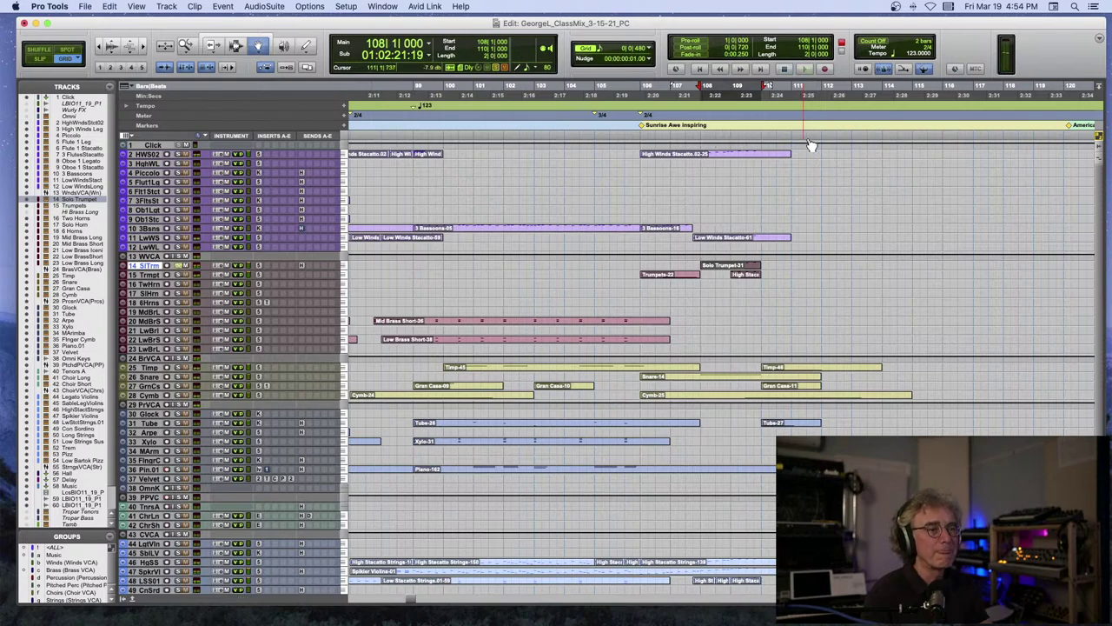
Play from 110|1|000 with the timeline zoomed out, and place the edit cursor at 145|2|480, ahead of The Star Wars marker.
left_click(763, 126)
key("space")
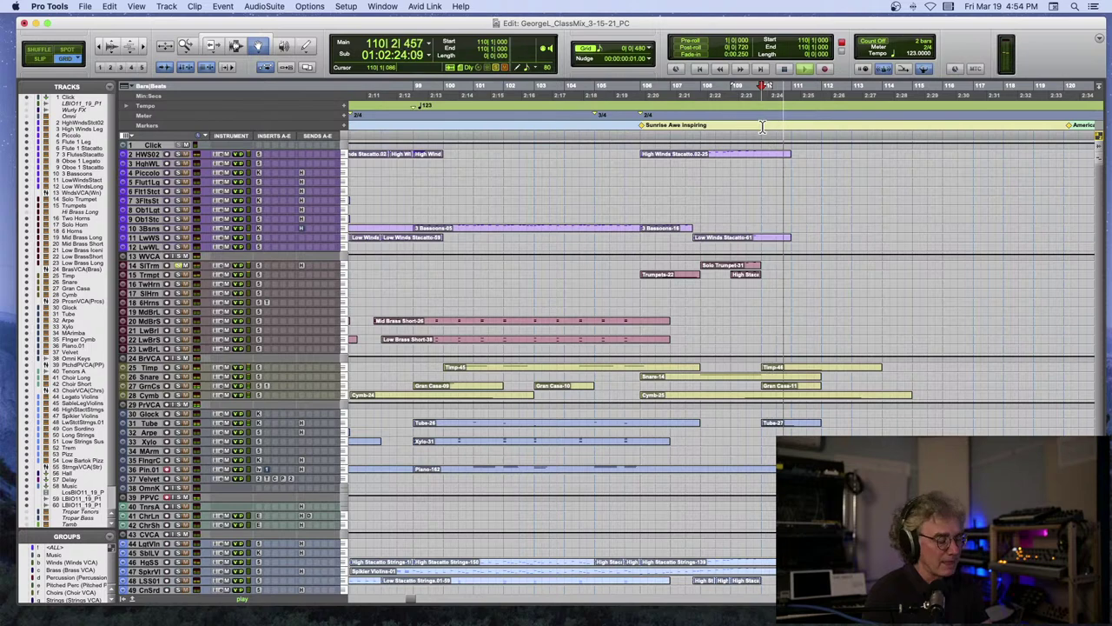
key("super+bracketleft")
key("super+bracketleft")
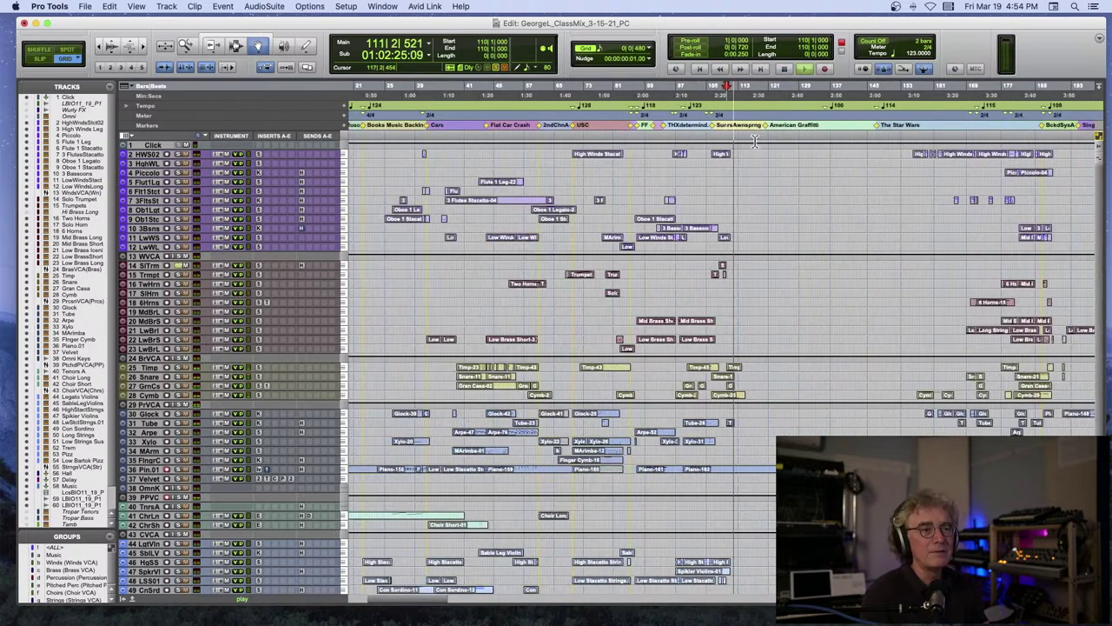
left_click(871, 119)
key("space")
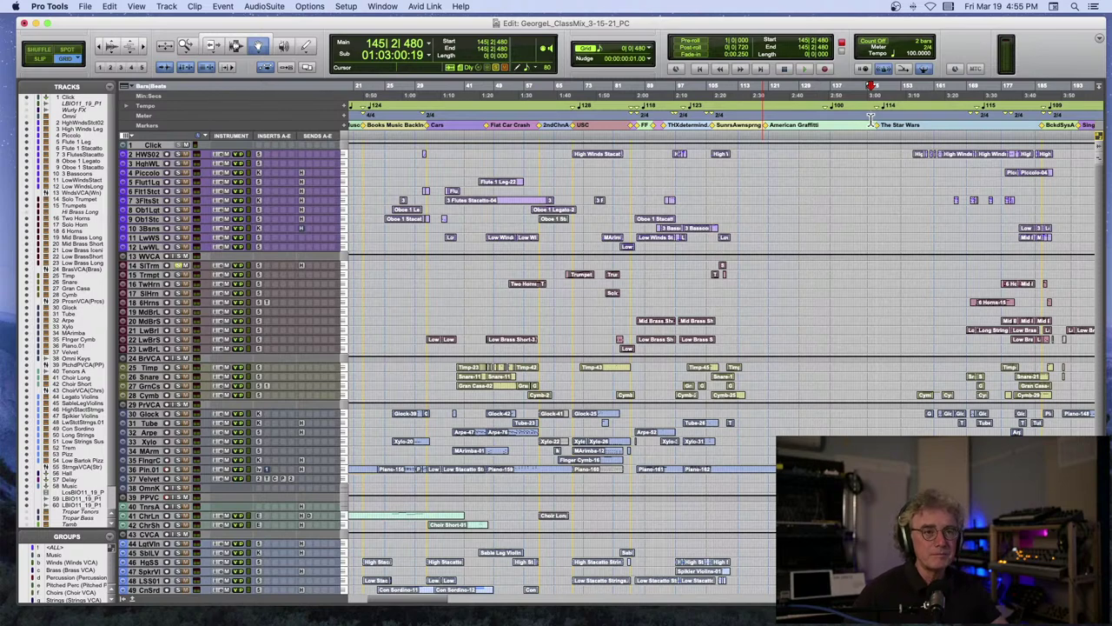
Place the edit cursor at The Star Wars marker at 147|1|000 and play a few bars from there.
scroll(870, 119, "right", 10)
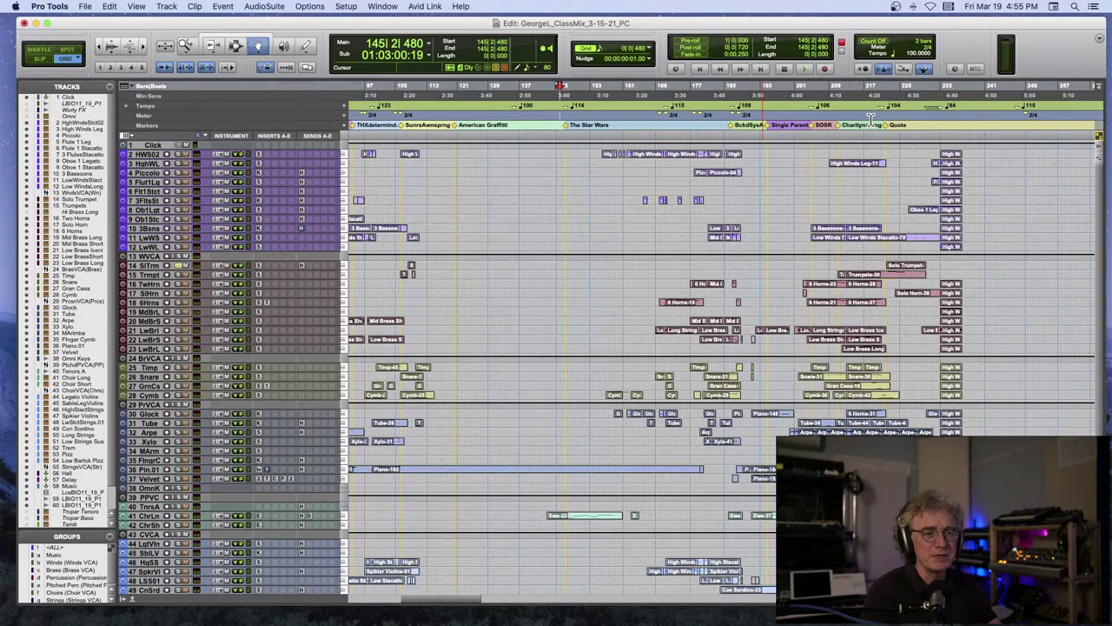
left_click(566, 115)
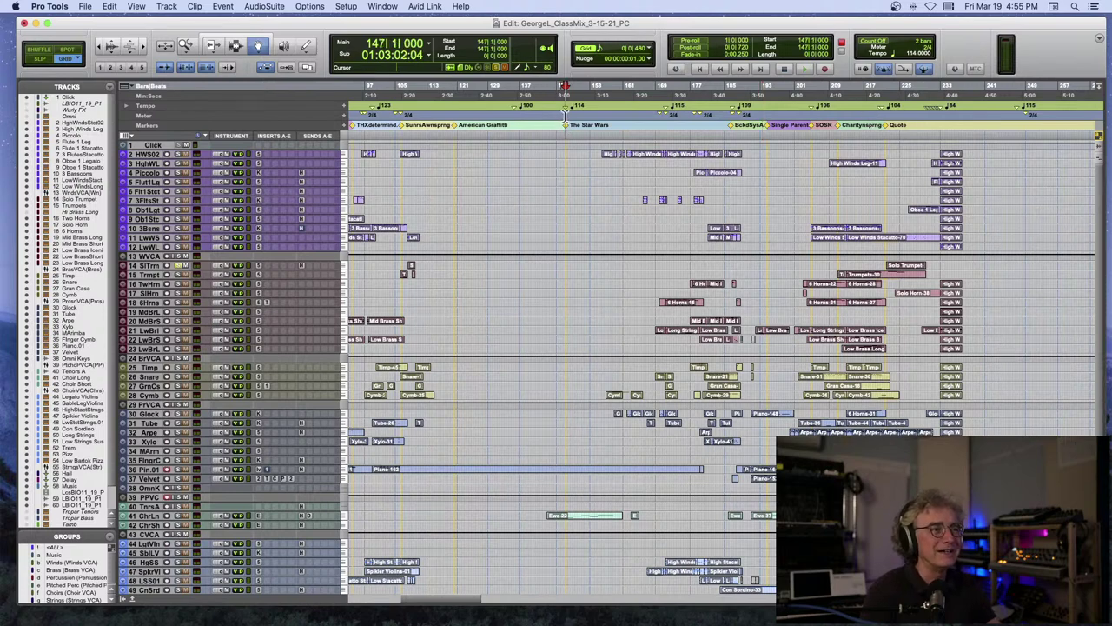
scroll(565, 116, "left", 1)
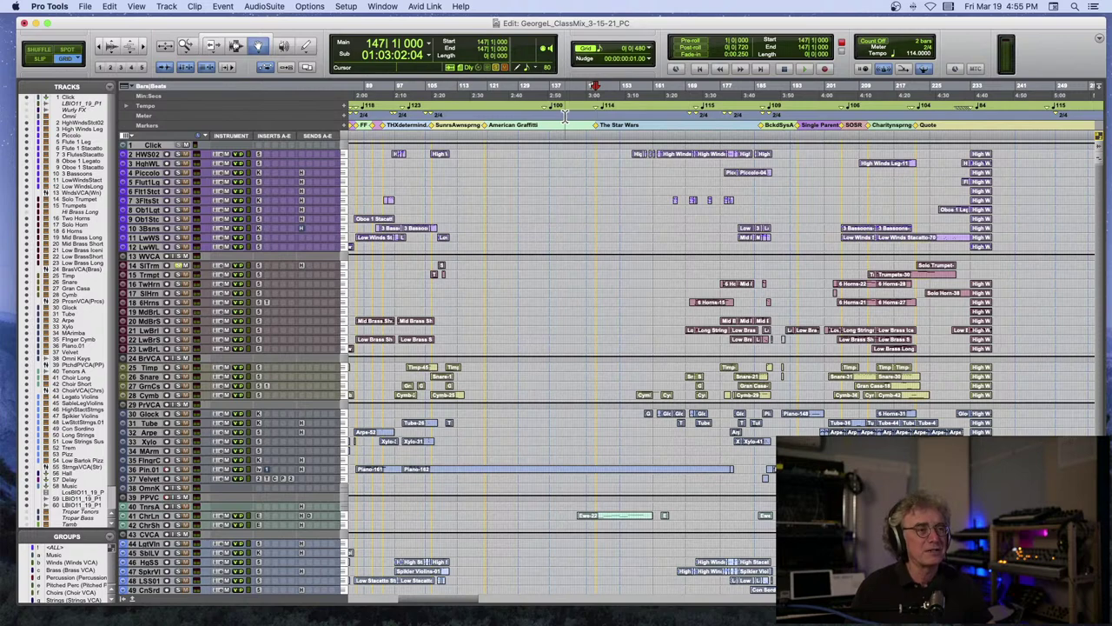
key("space")
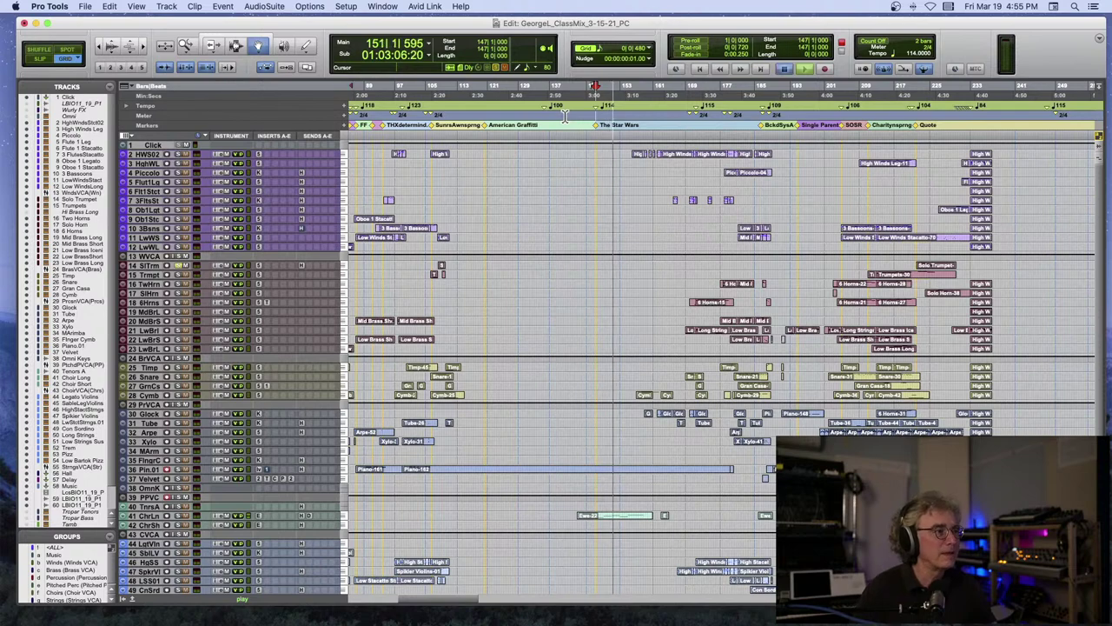
key("space")
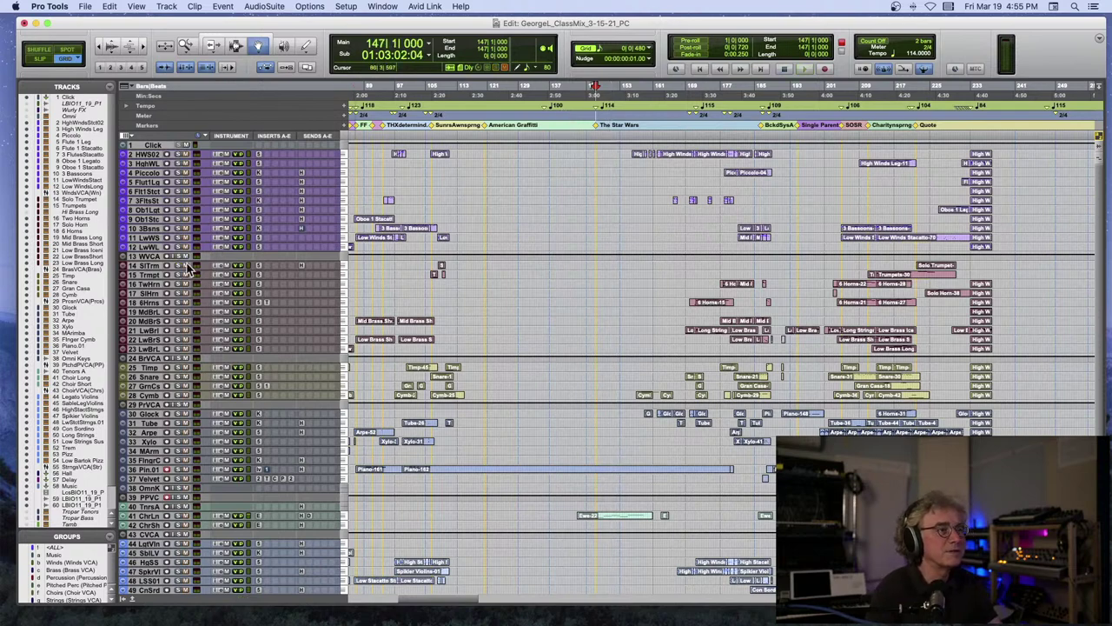
Replay from 147|1|000 without the trumpet solo, following the clips through The Star Wars section past the Bucked System Again marker.
key("space")
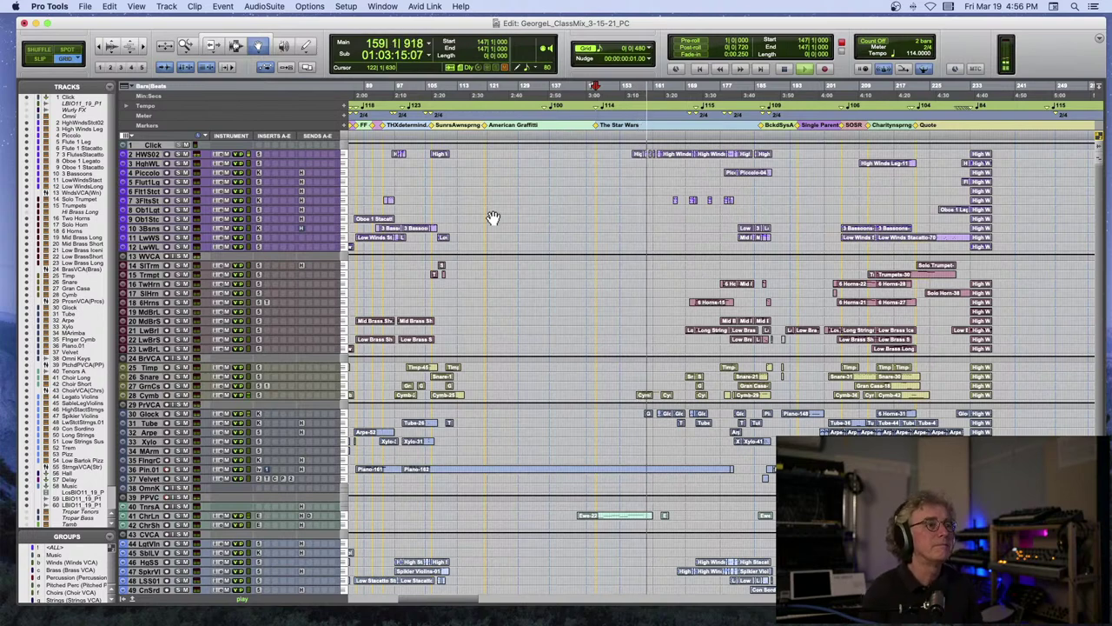
key("super+bracketright")
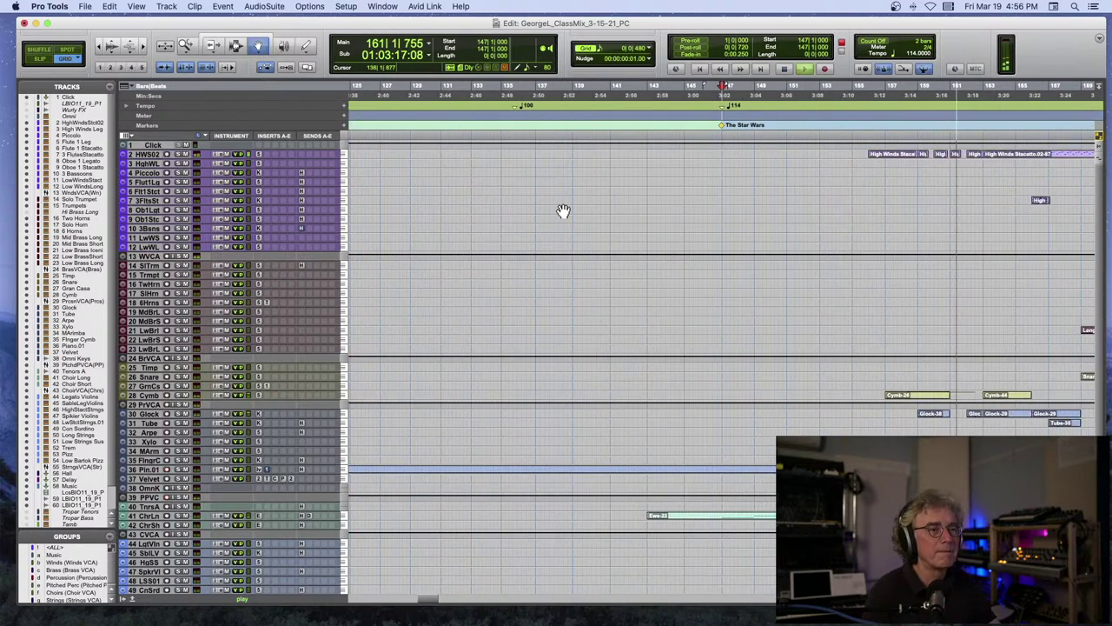
scroll(563, 211, "right", 10)
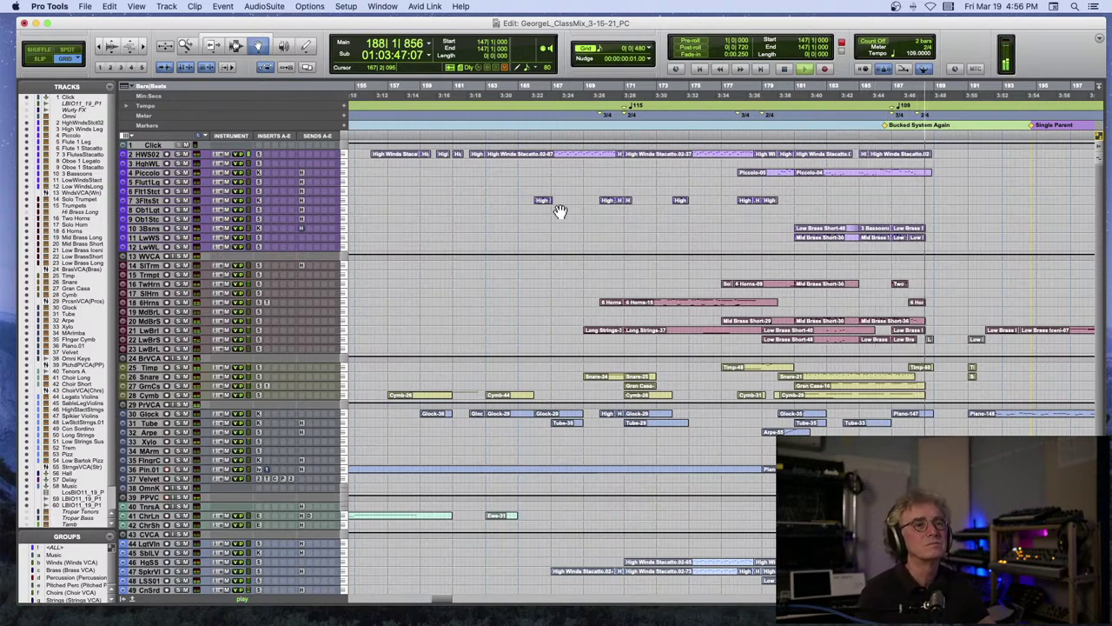
key("space")
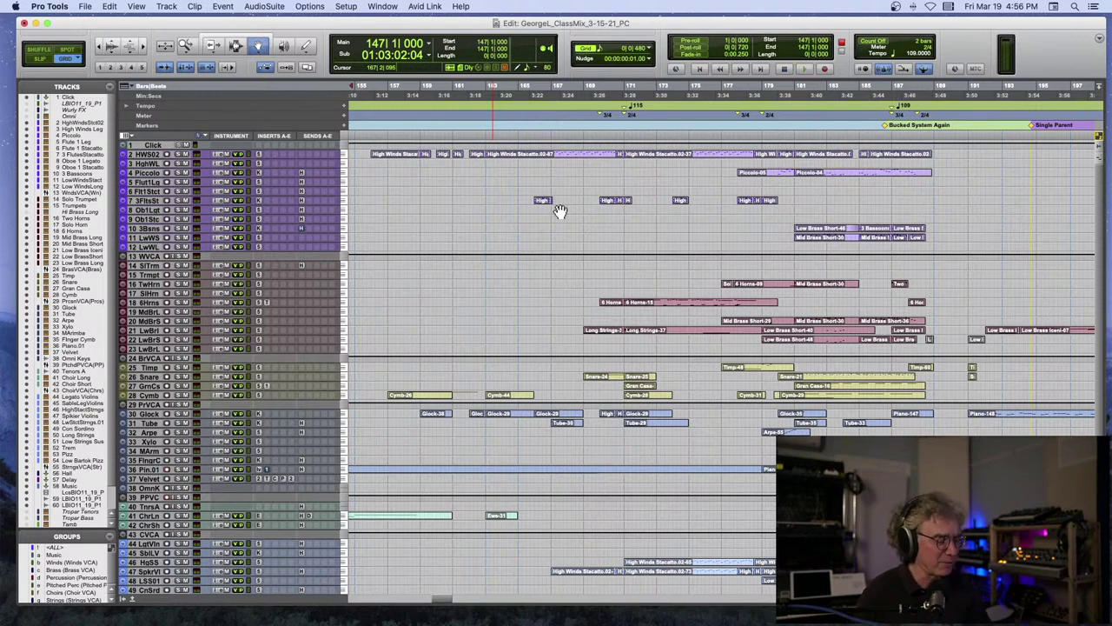
Select the High Winds Staccato clip at 163|1|000 and play the passage from its start.
left_click(534, 155)
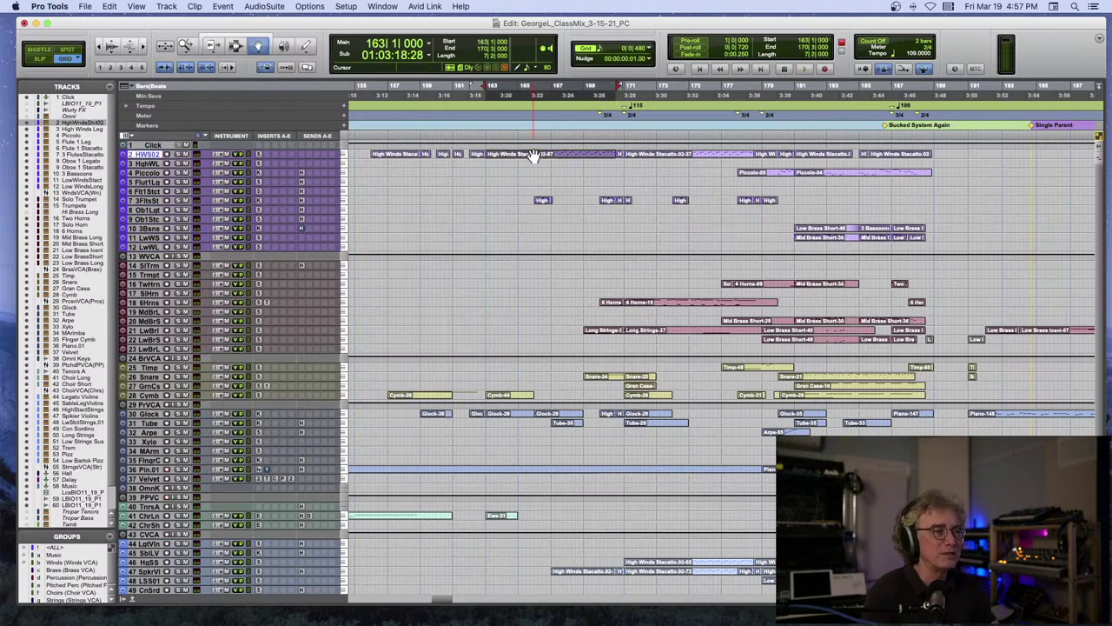
key("space")
key("super+bracketright")
key("super+bracketright")
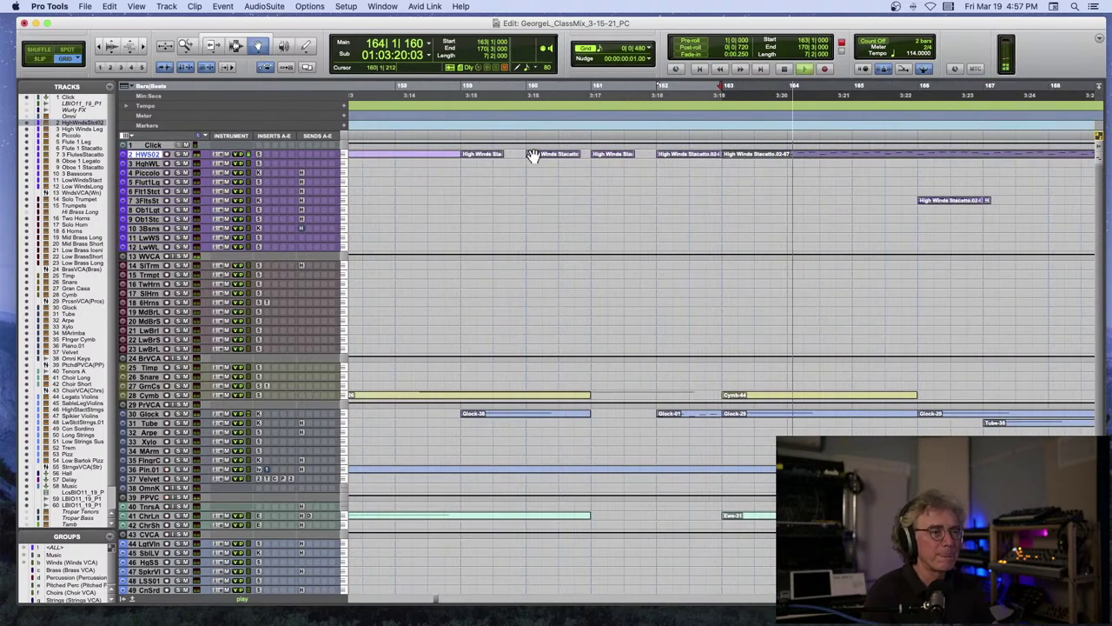
scroll(544, 215, "right", 3)
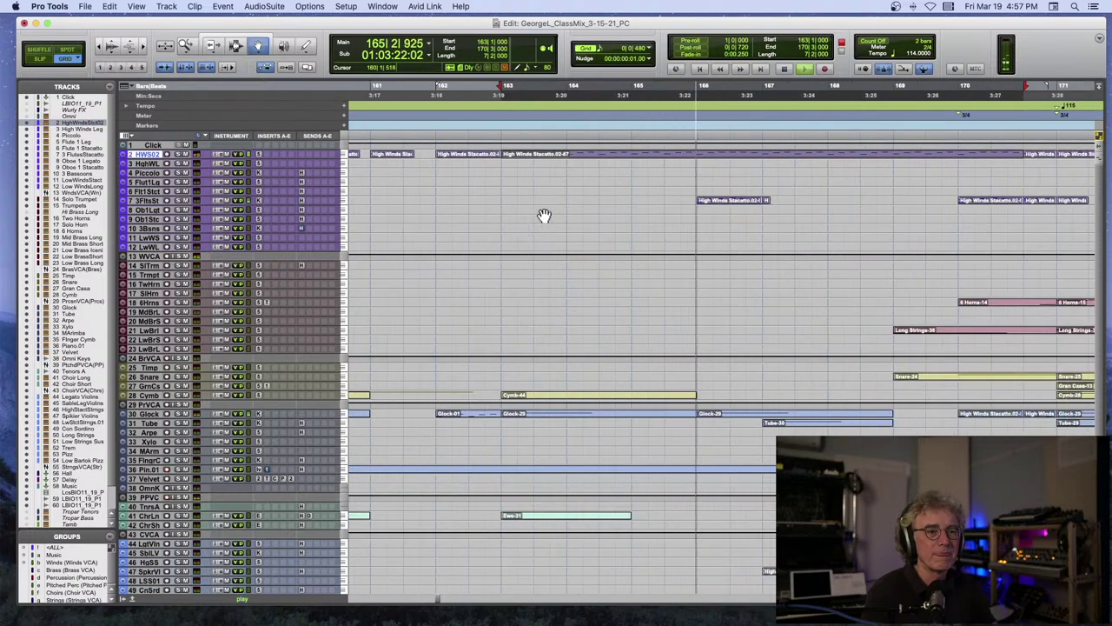
key("space")
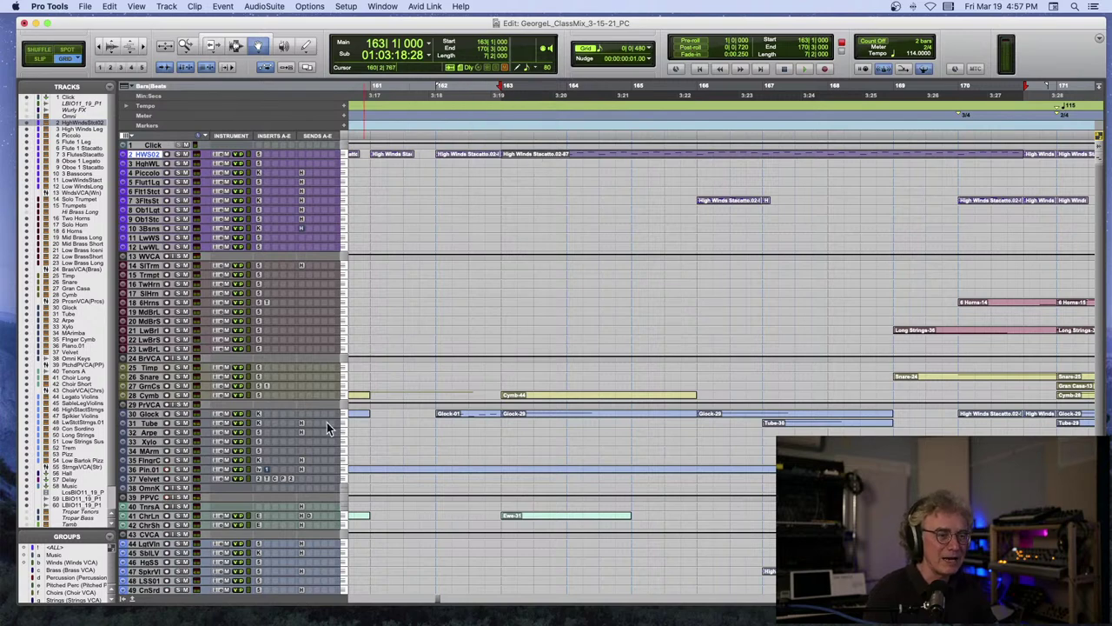
Inspect the Tube track's Kontakt instrument, close it, and replay the passage from 163|1|000.
left_click(258, 428)
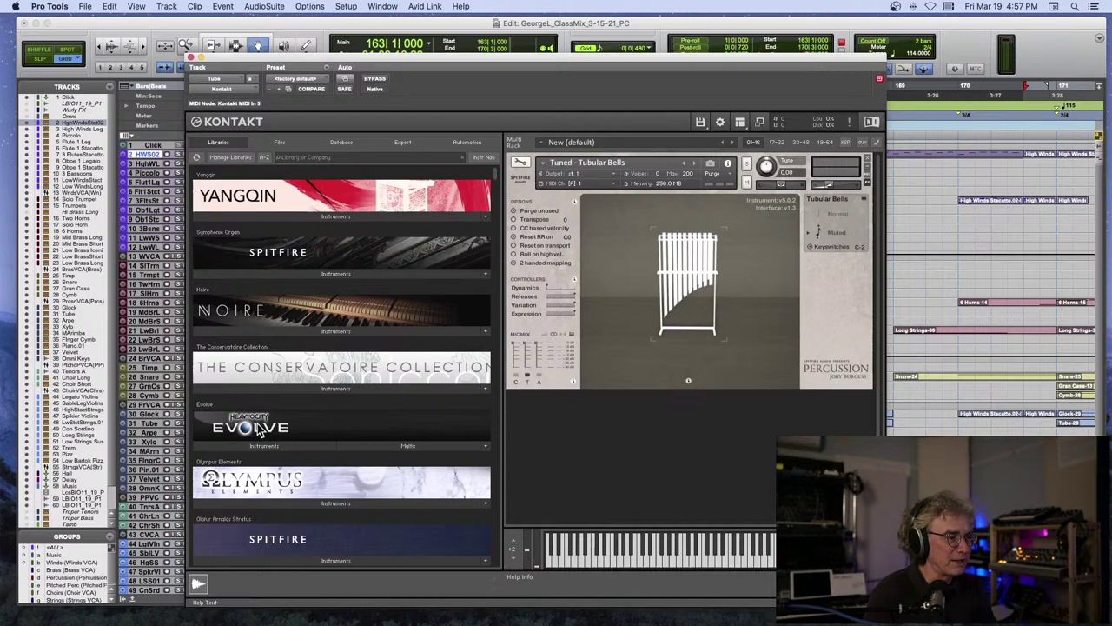
left_click(191, 58)
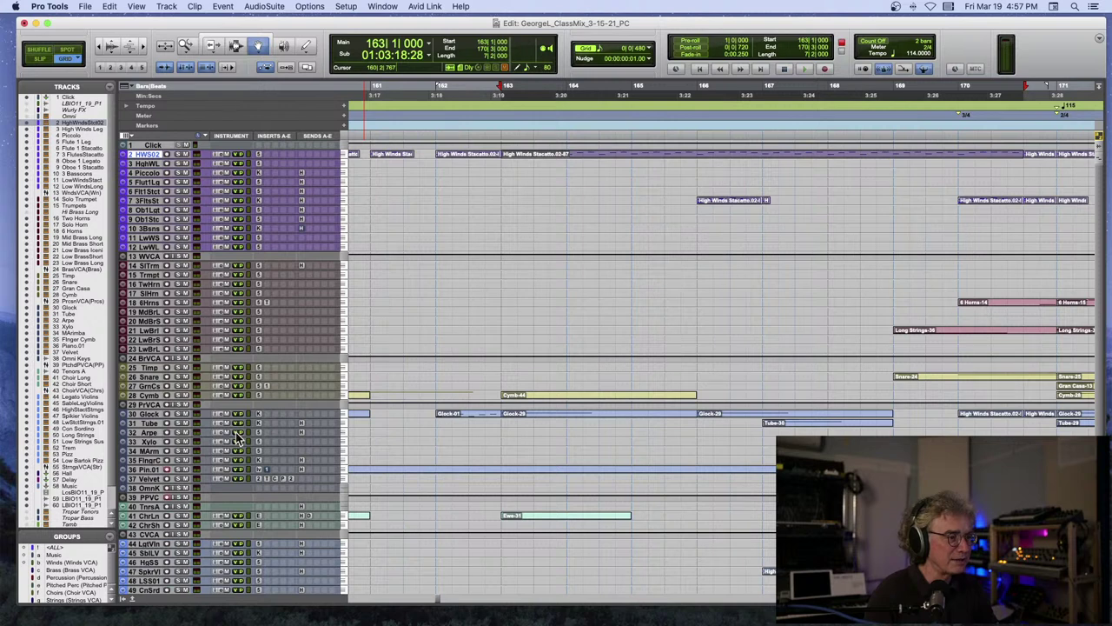
key("space")
left_click_drag(235, 432, 235, 433)
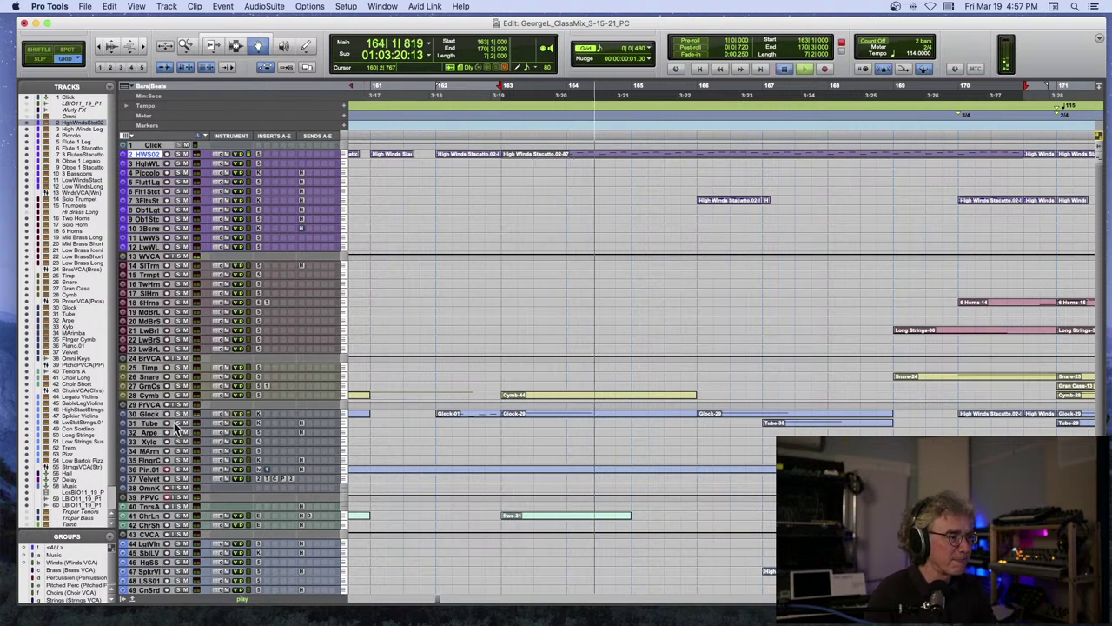
key("space")
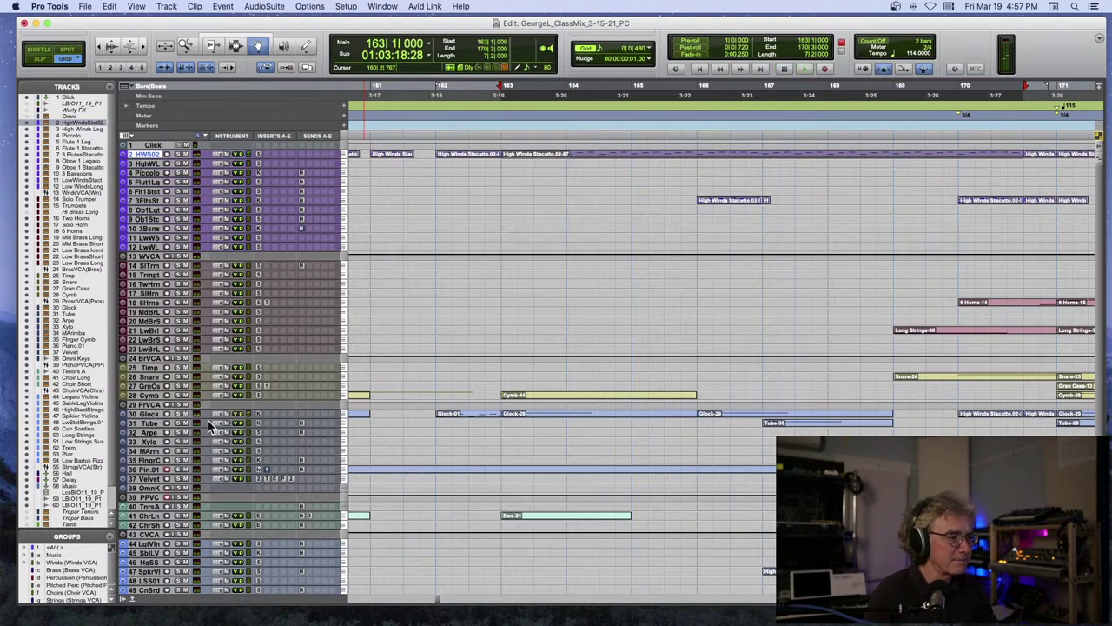
Show the I/O column, check the Tube track's volume fader, and hide the column again.
left_click(132, 137)
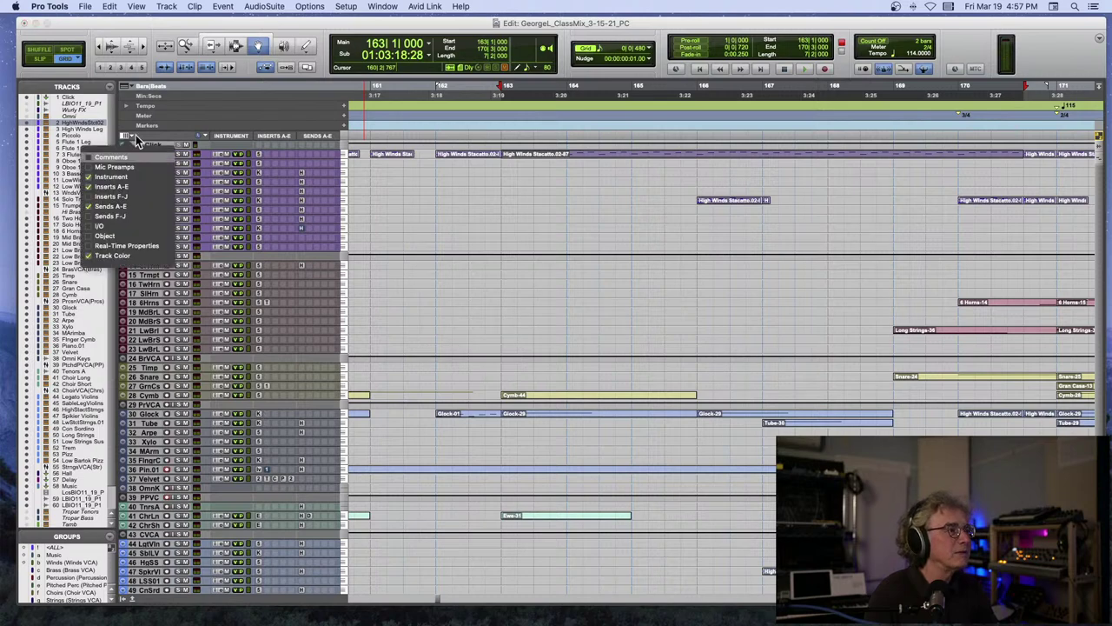
left_click(94, 227)
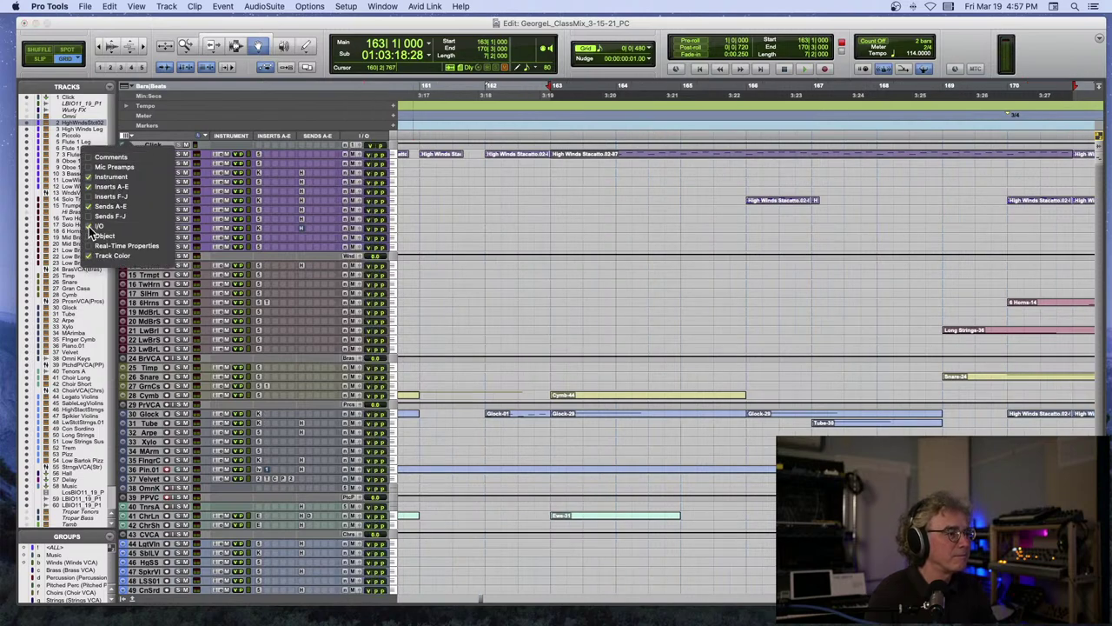
left_click(369, 425)
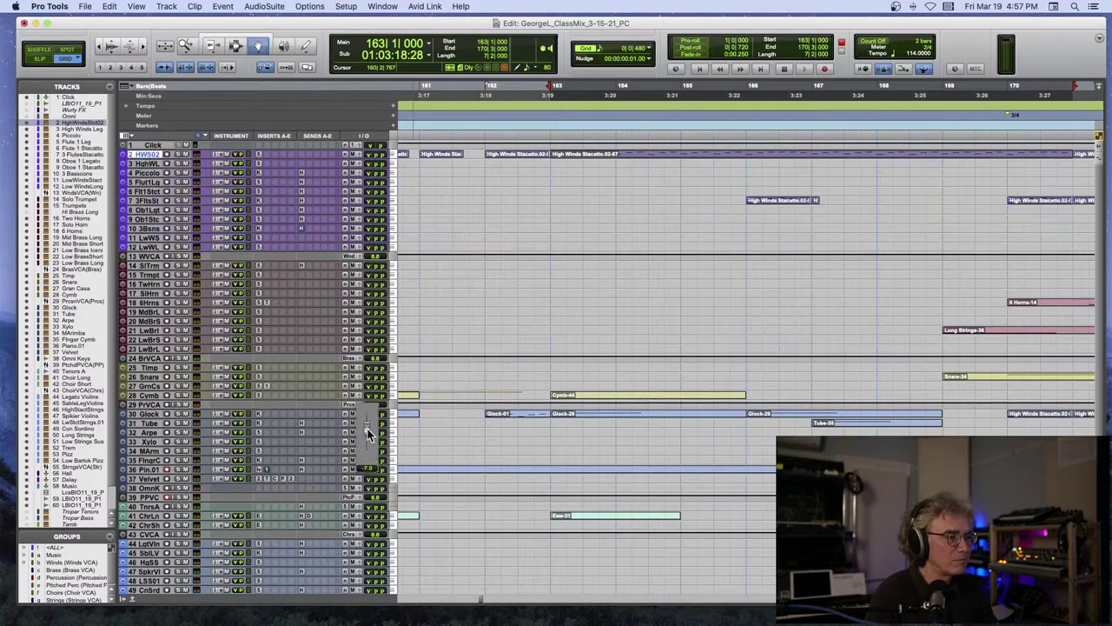
left_click(367, 429)
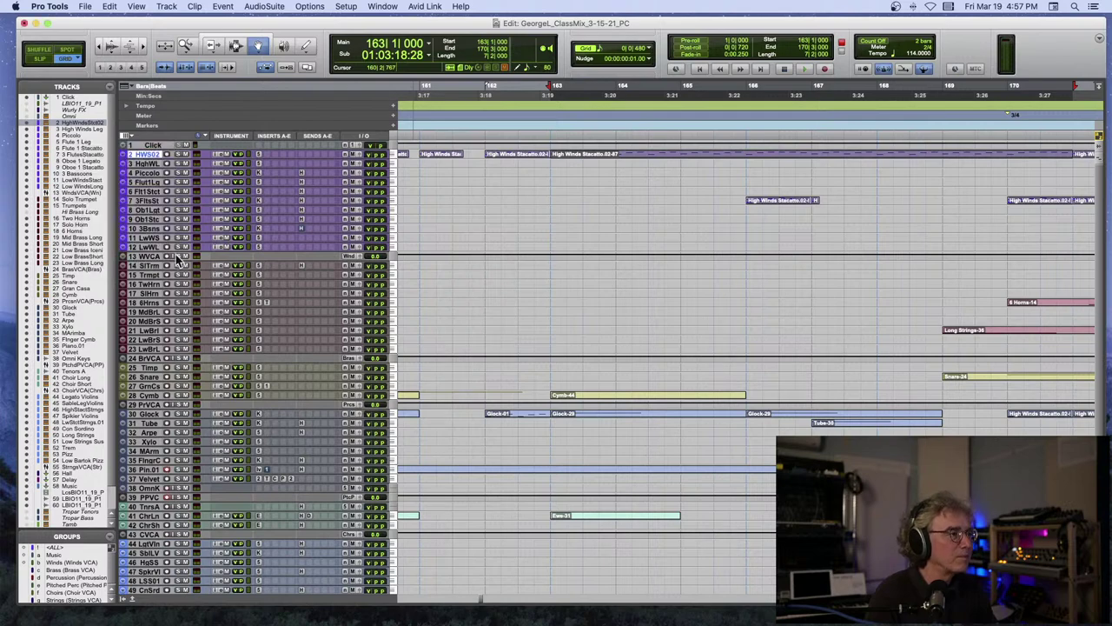
left_click(127, 137)
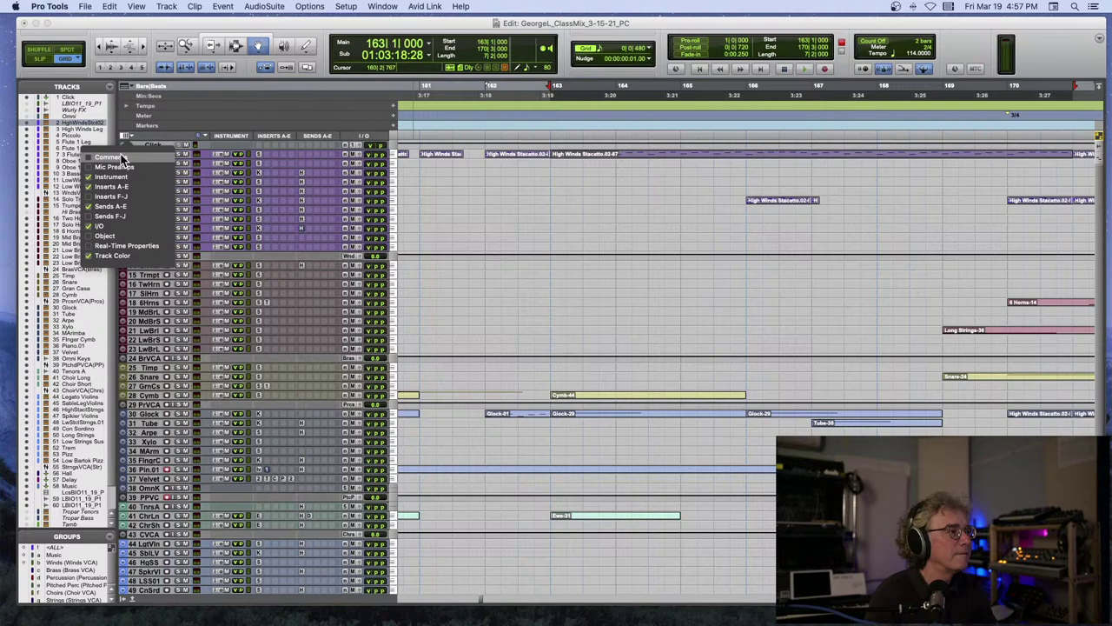
left_click(94, 226)
left_click(236, 149)
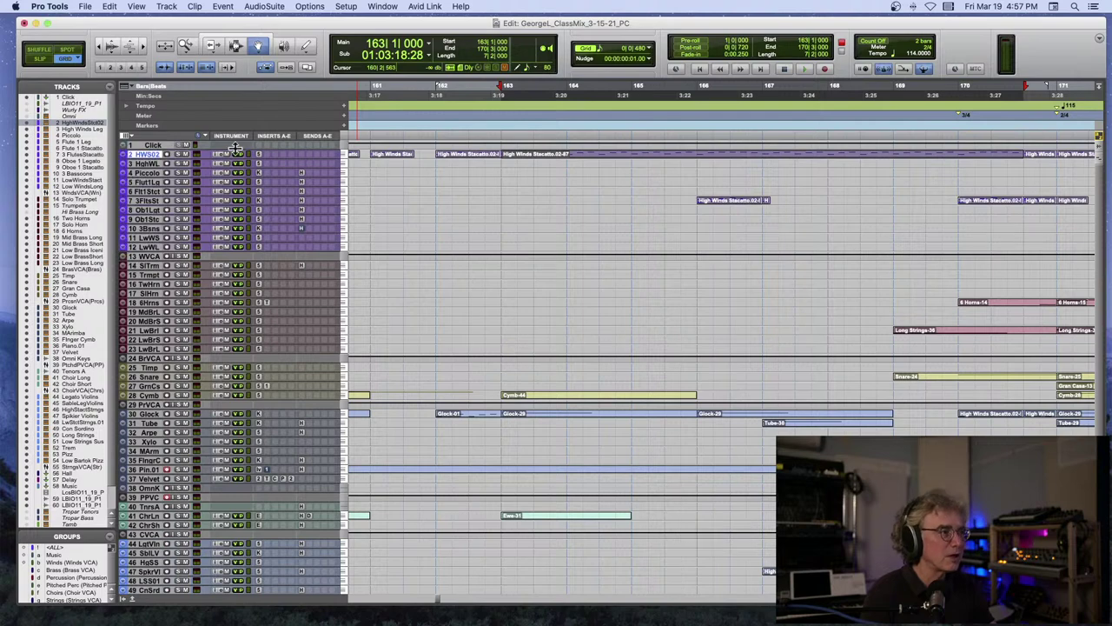
Solo the HWS02 high winds staccato track and play it from 164|1|000.
left_click(177, 154)
left_click(568, 143)
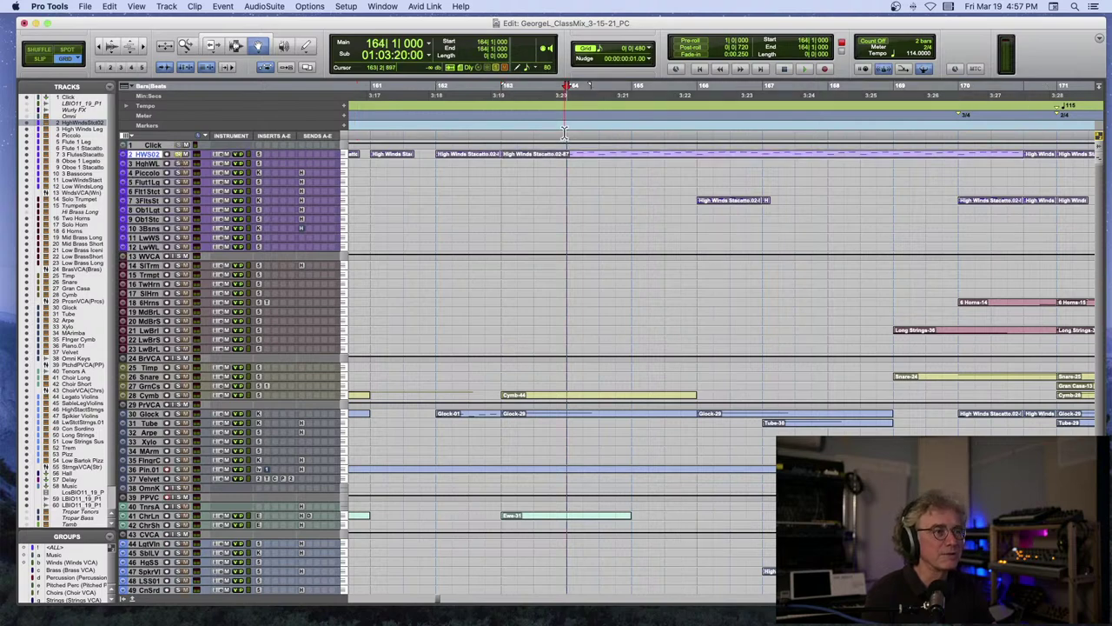
key("space")
left_click(145, 158)
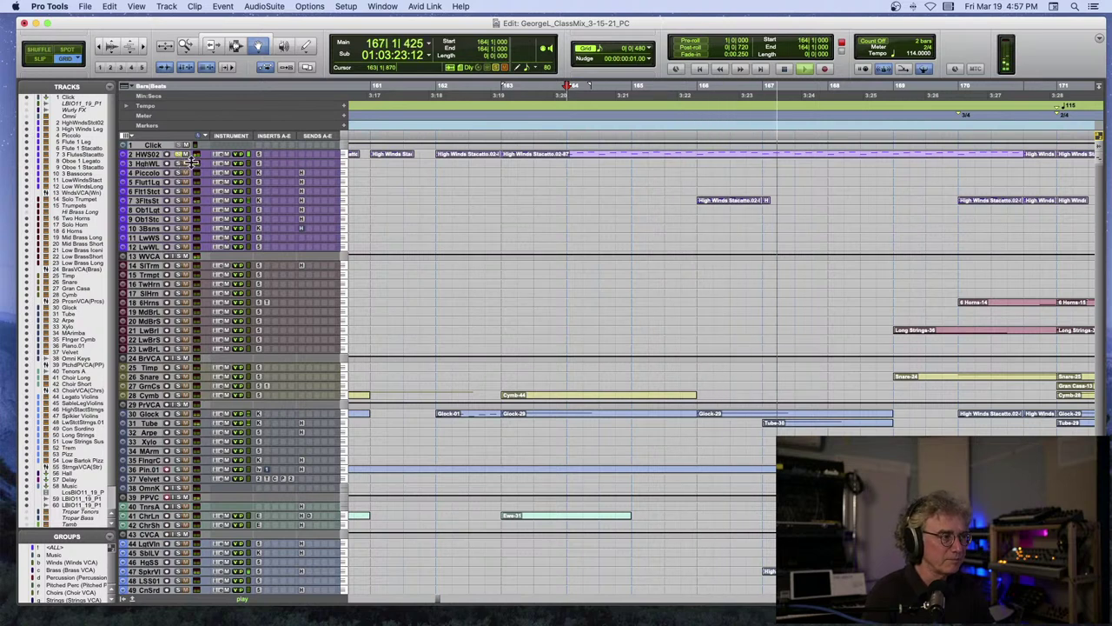
key("space")
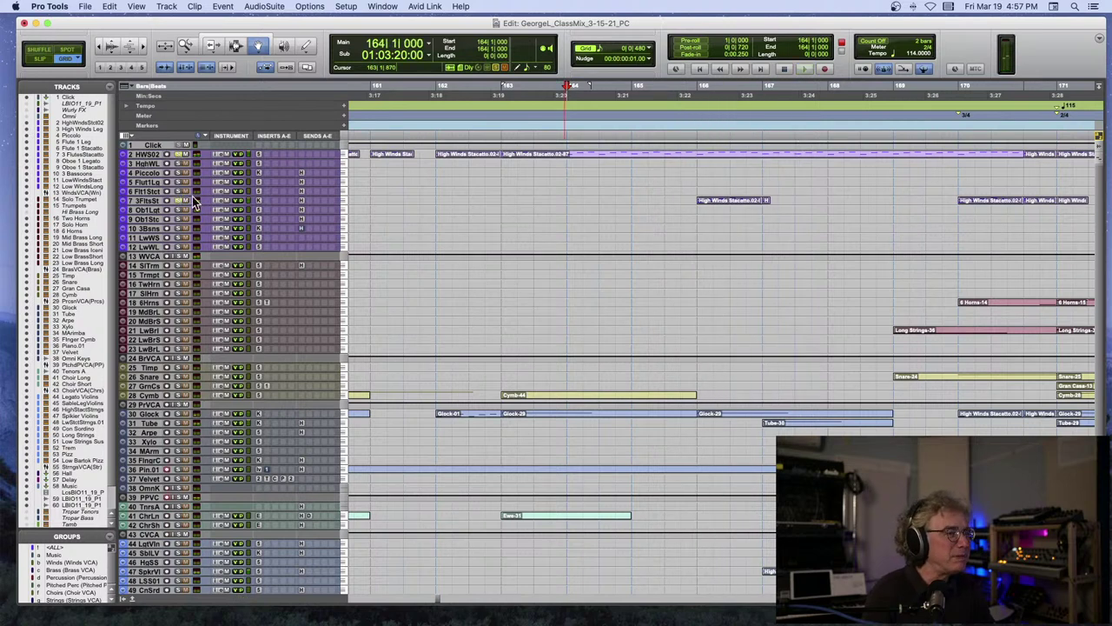
Compare the 3 Flutes Staccato track from 166|1|000, playing it soloed with the high winds and on its own.
left_click(693, 131)
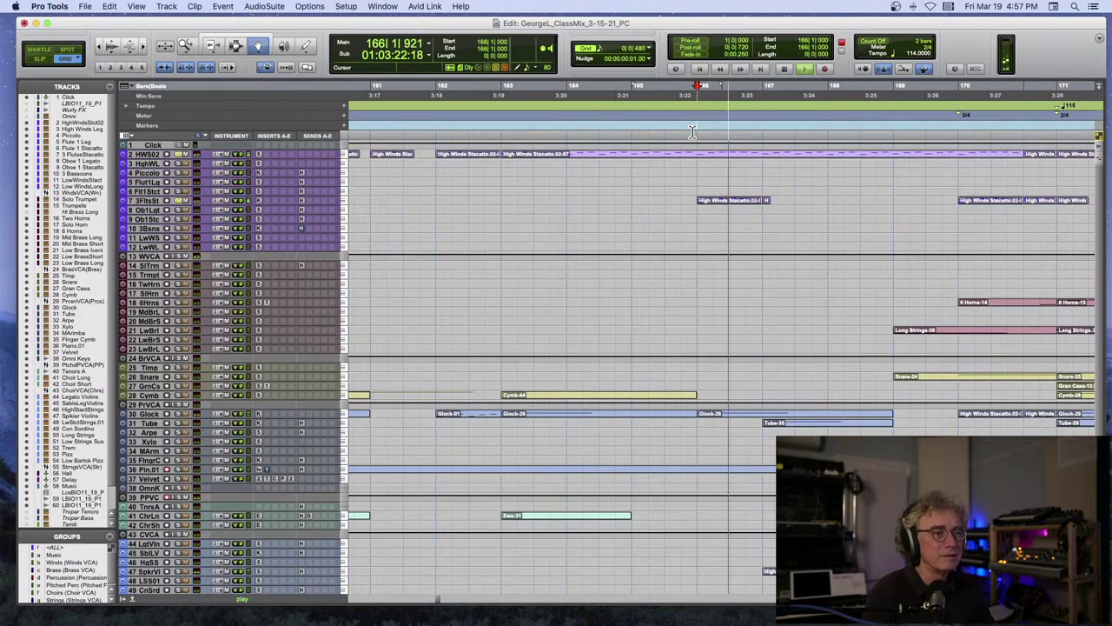
key("space")
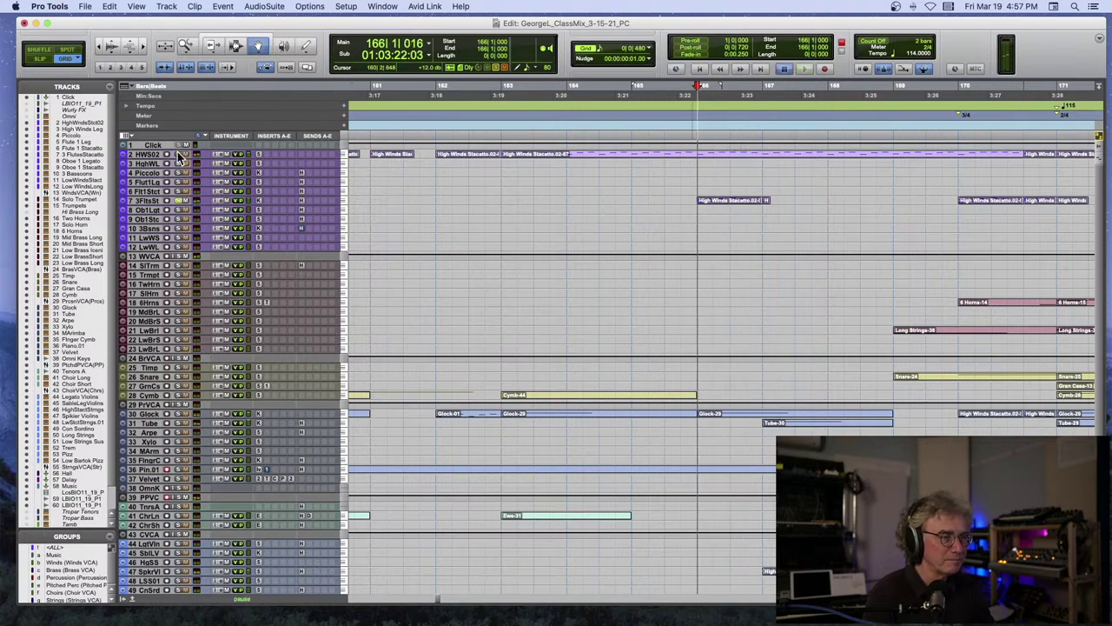
key("space")
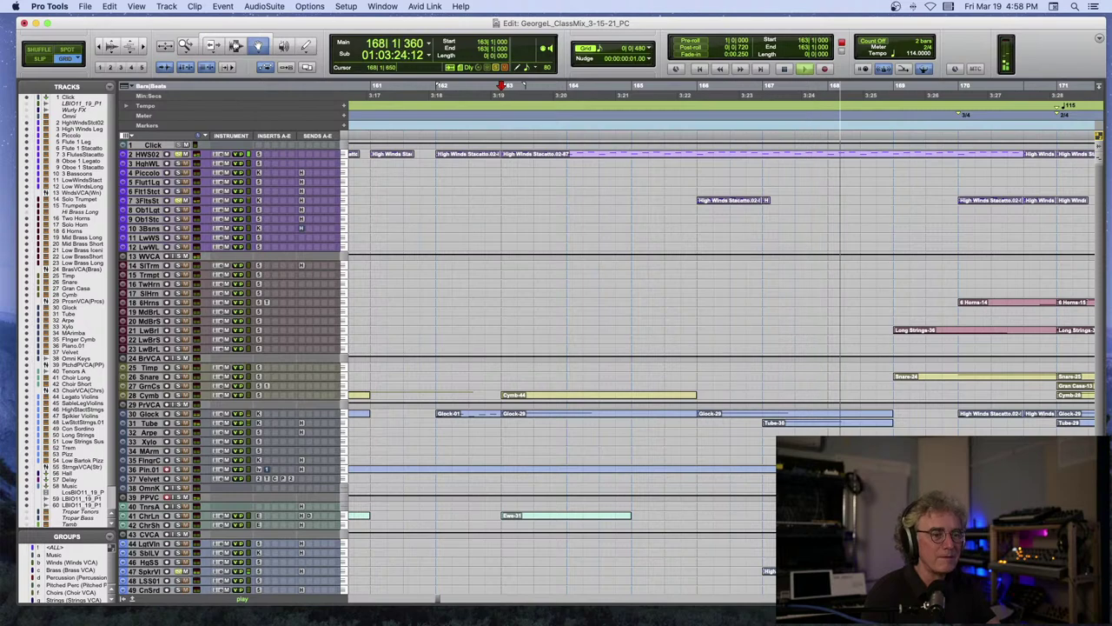
Consolidate the High Staccato Strings and Spikier Violins clips from 167|1|000 to 178|3|000, and again from 178|3|000 for a 9|2|000 length.
left_click_drag(762, 571, 1025, 571)
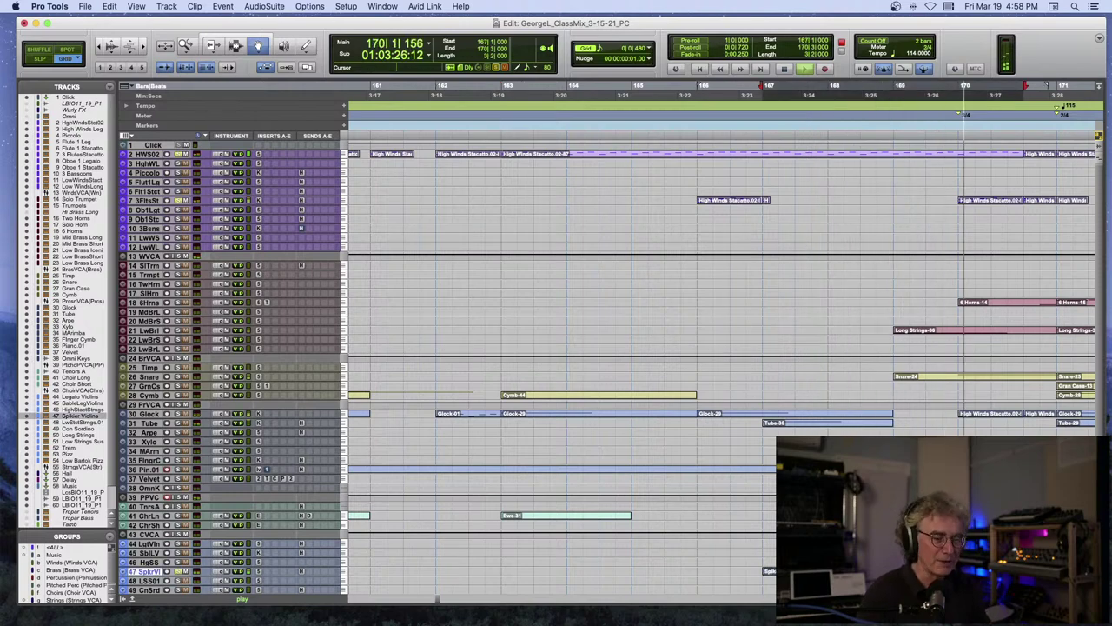
key("r")
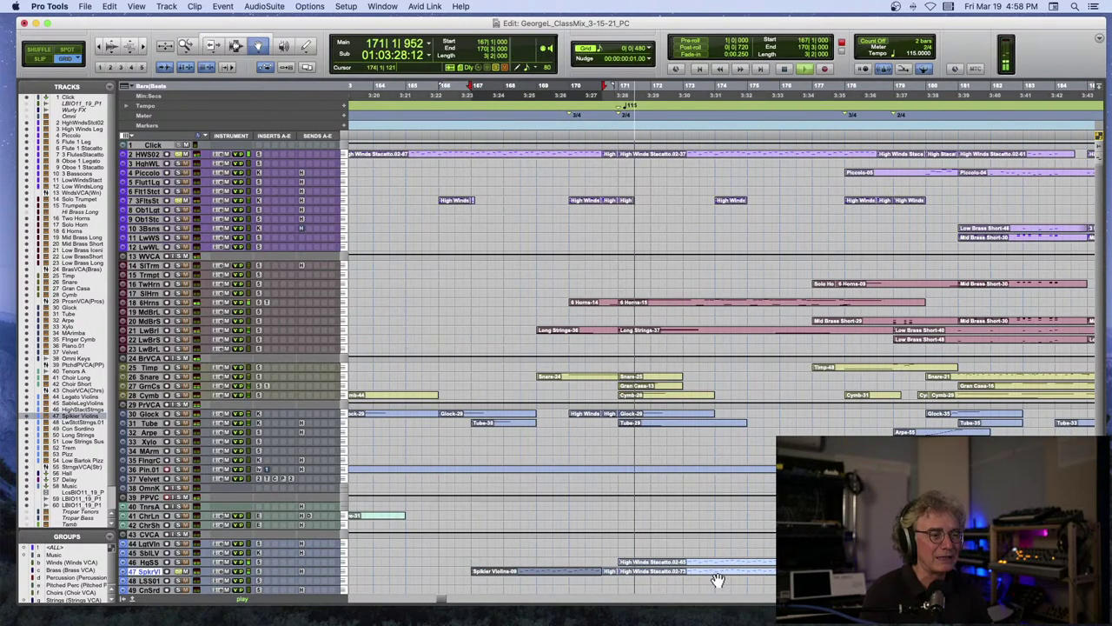
key("space")
left_click(719, 564, "shift")
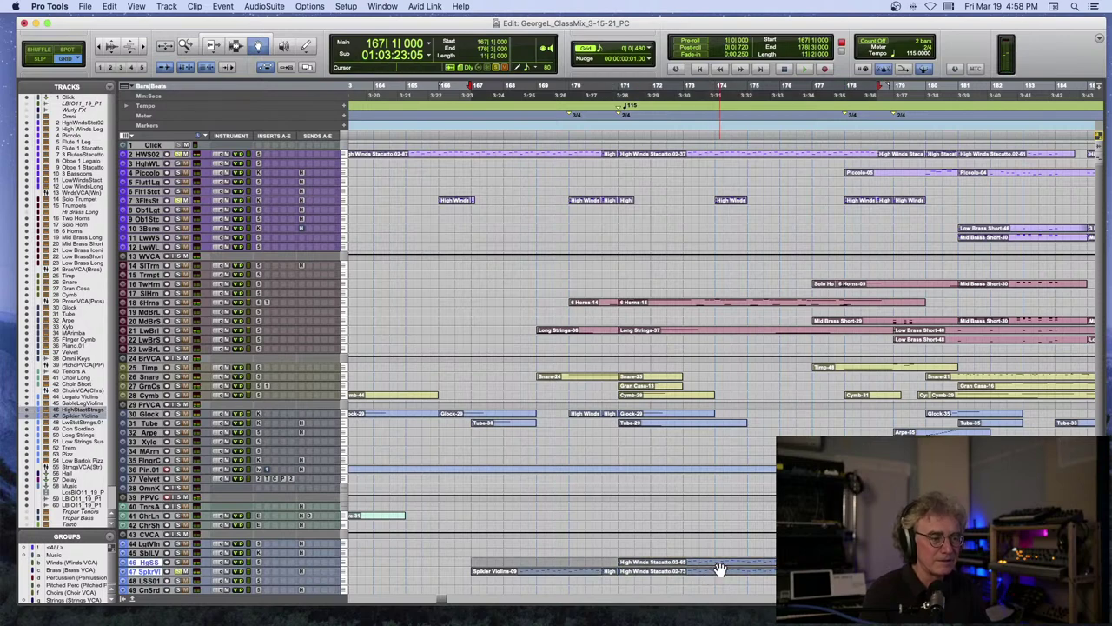
key("super+v")
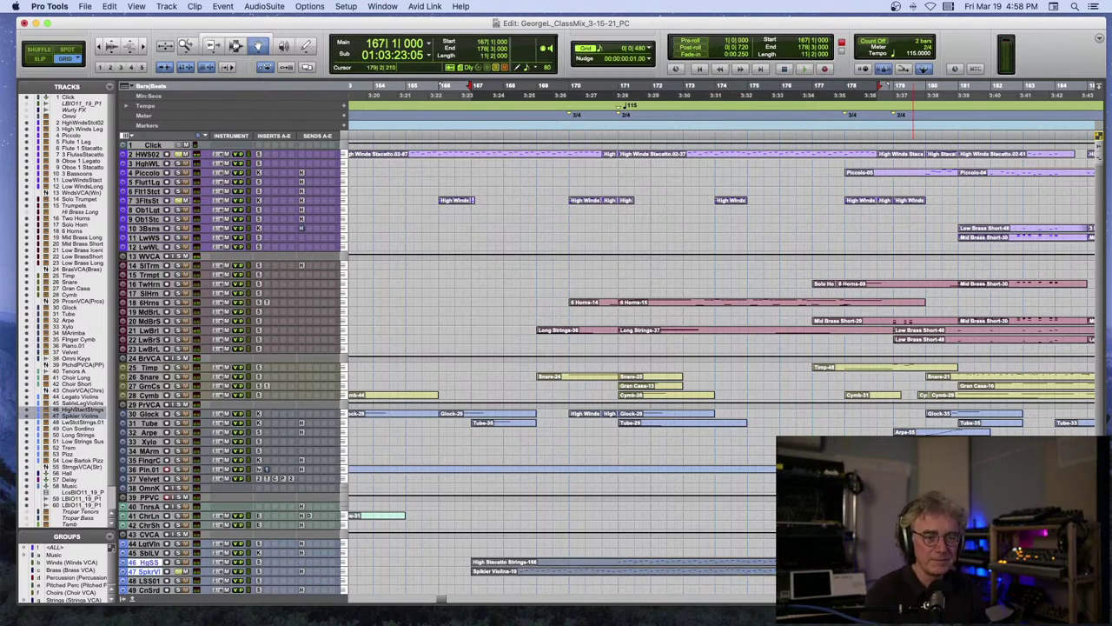
left_click_drag(876, 563, 1045, 563)
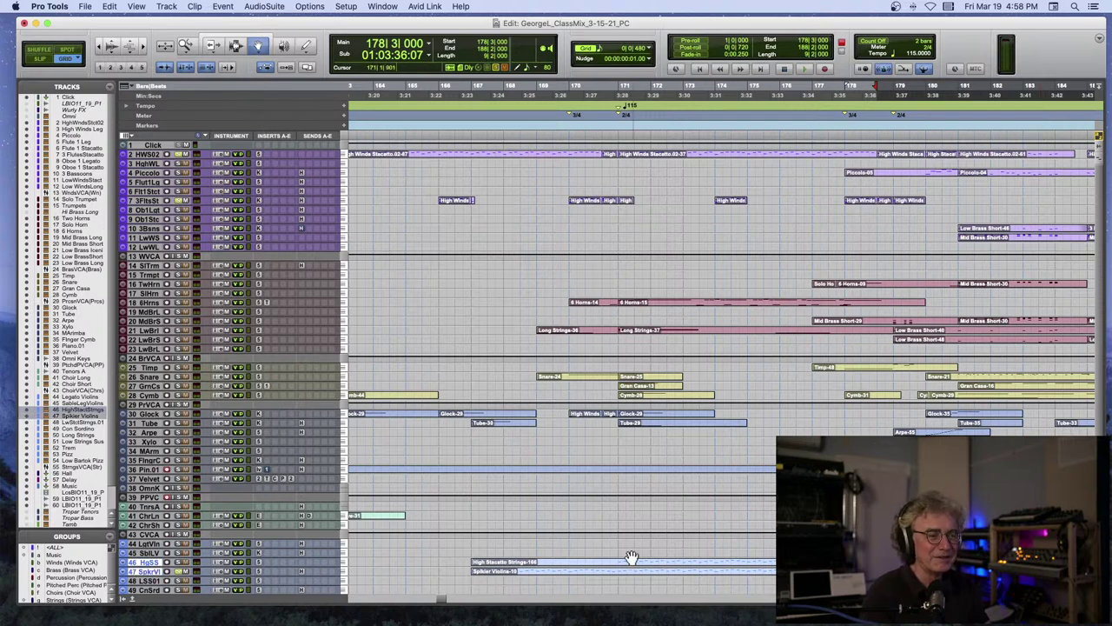
key("super+alt+z")
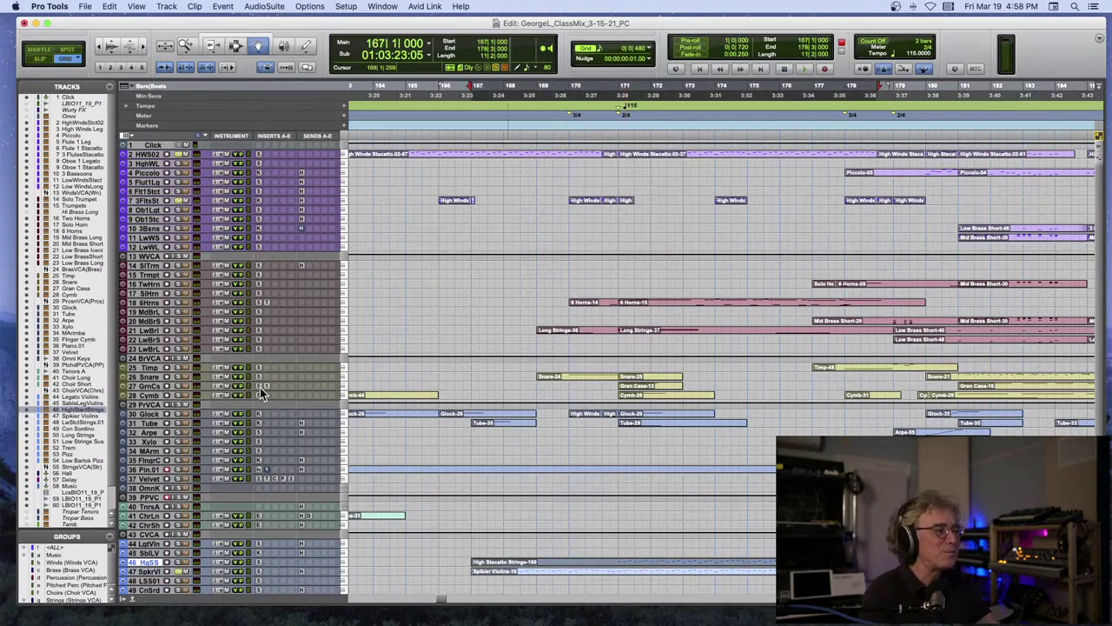
Play the soloed parts from 170|1|000 and replay them from 167|1|000.
left_click(577, 128)
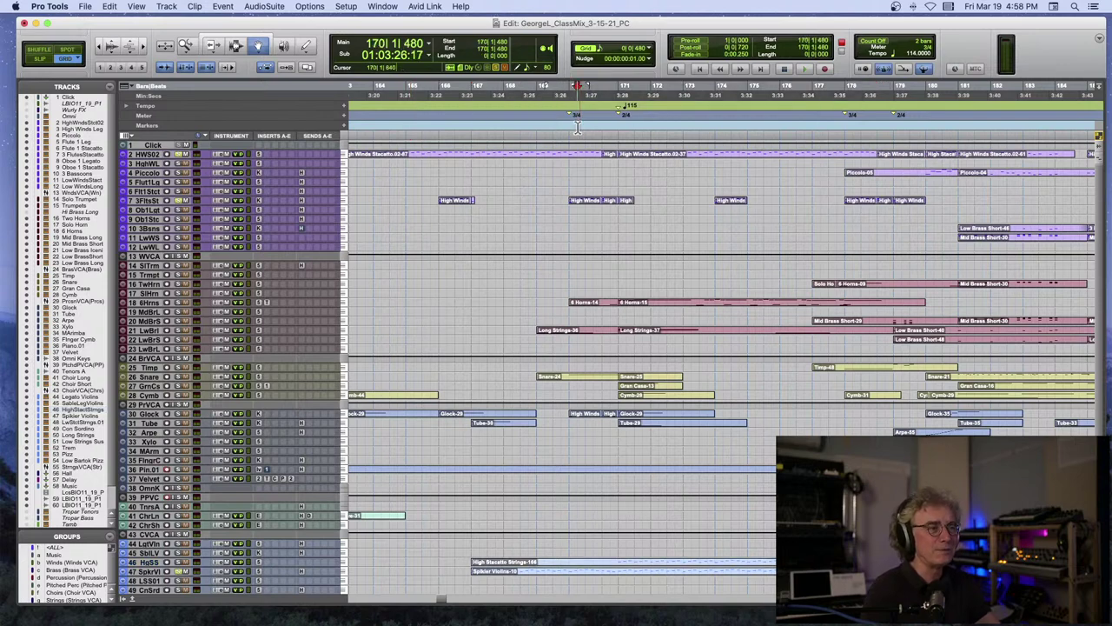
key("space")
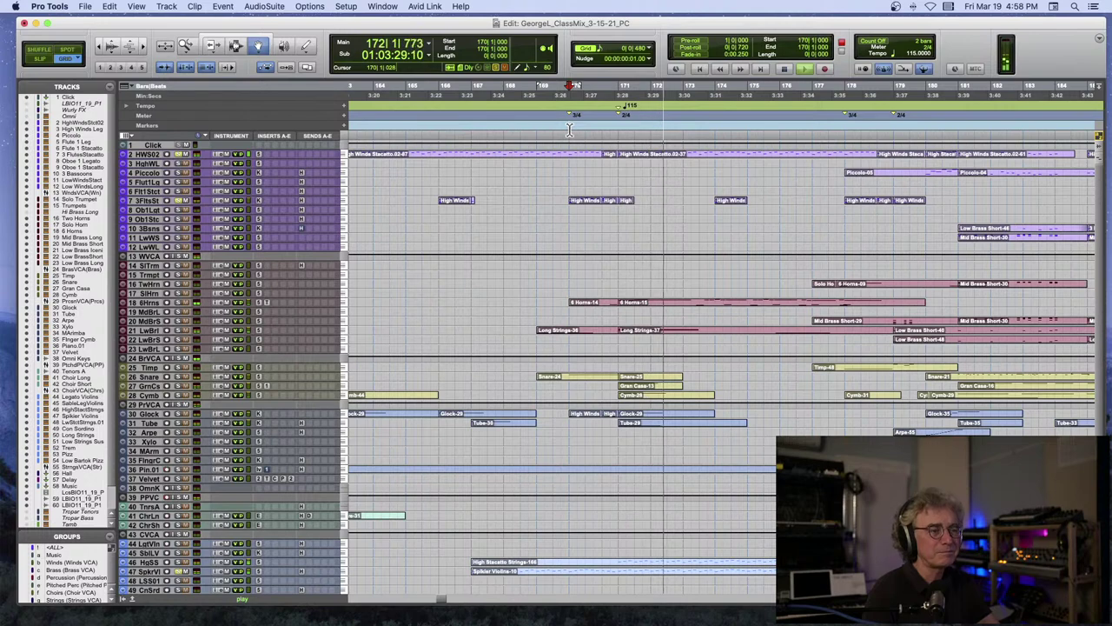
key("space")
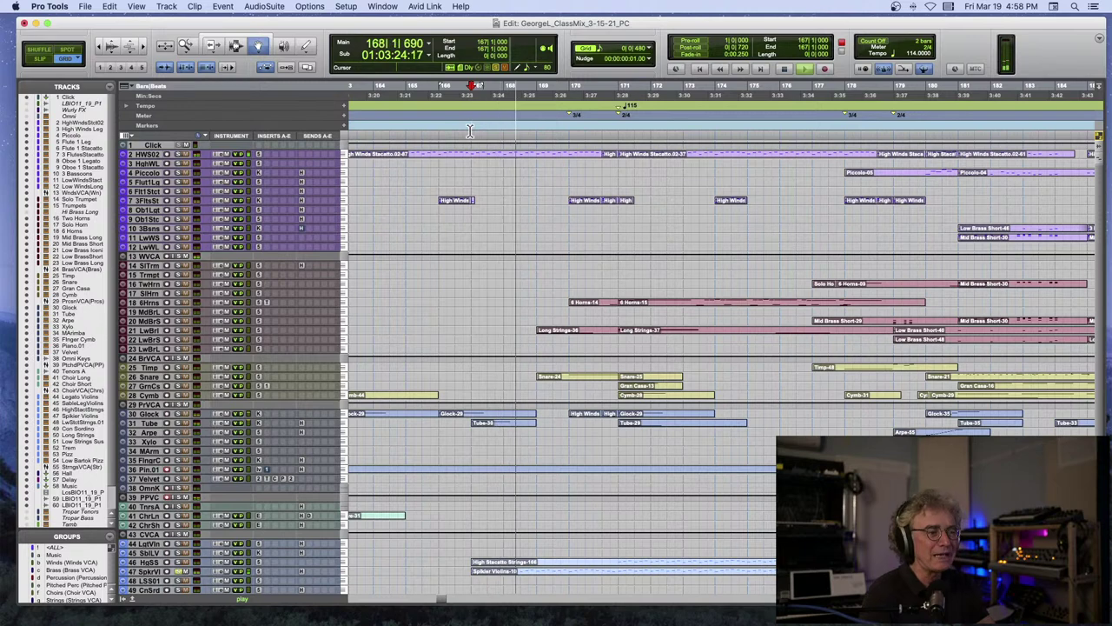
key("r")
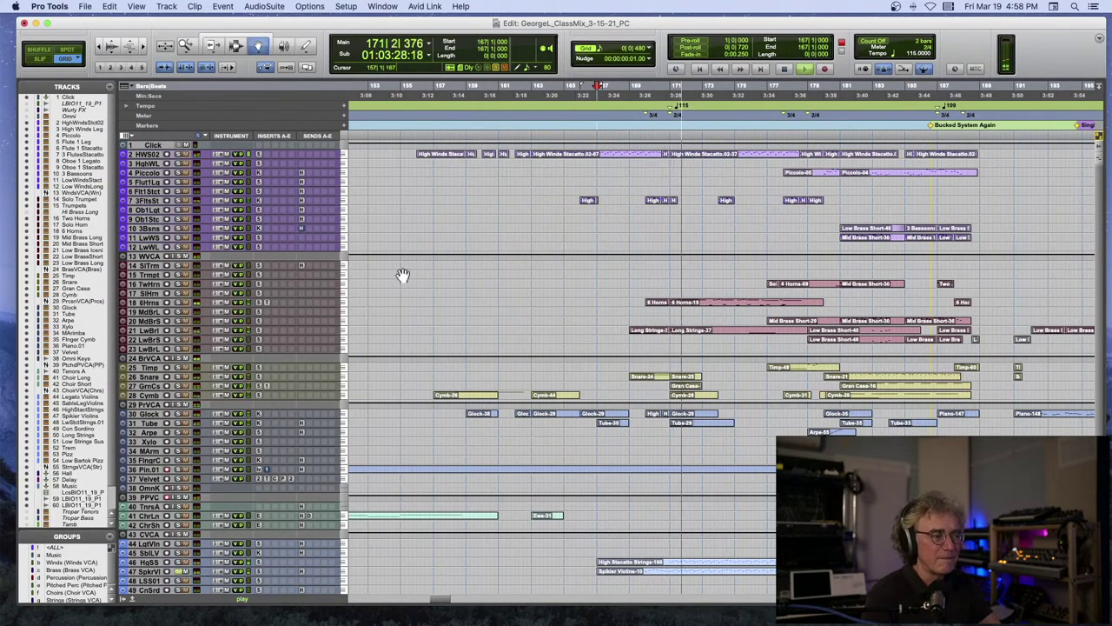
key("space")
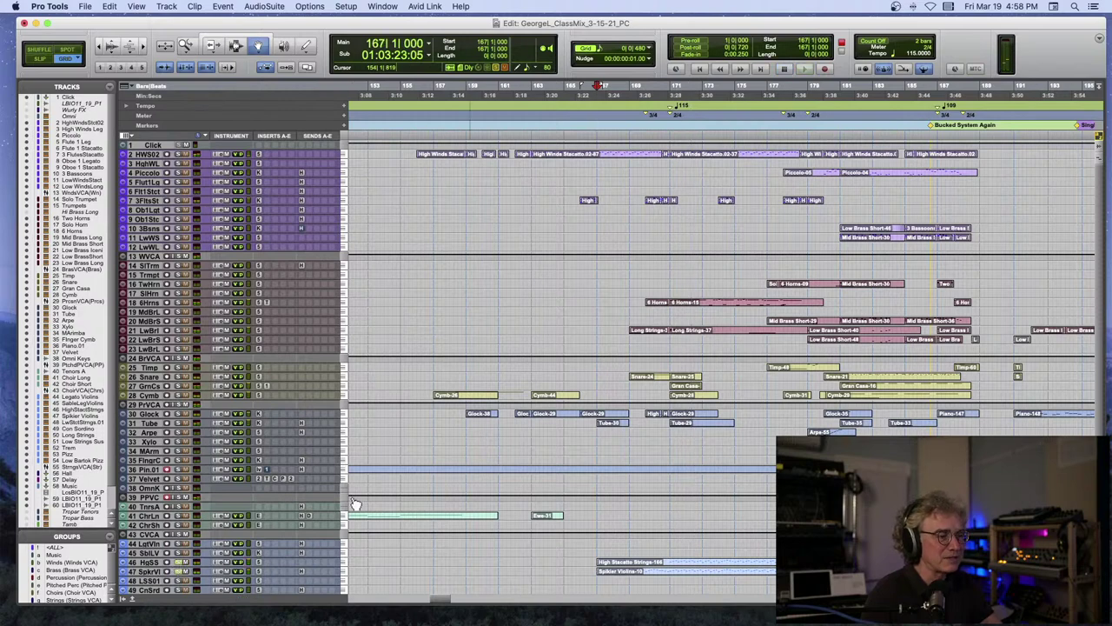
Select the High Staccato Strings clip at 167|1|000 and enlarge the track heights to show the string parts more clearly.
left_click(671, 566)
scroll(671, 566, "down", 6)
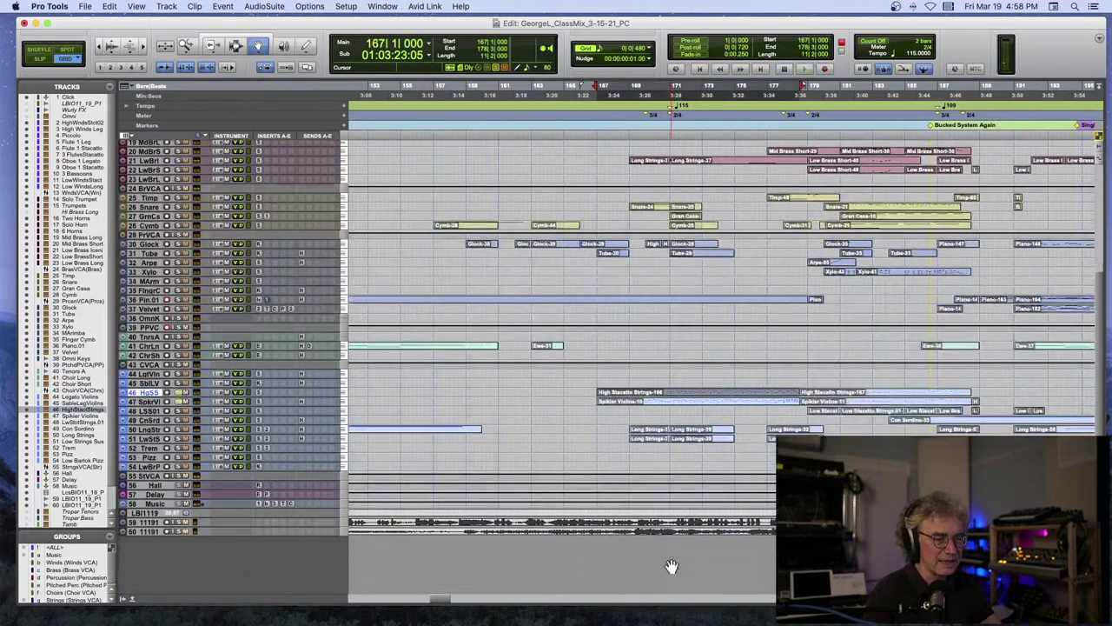
key("ctrl+alt+Down")
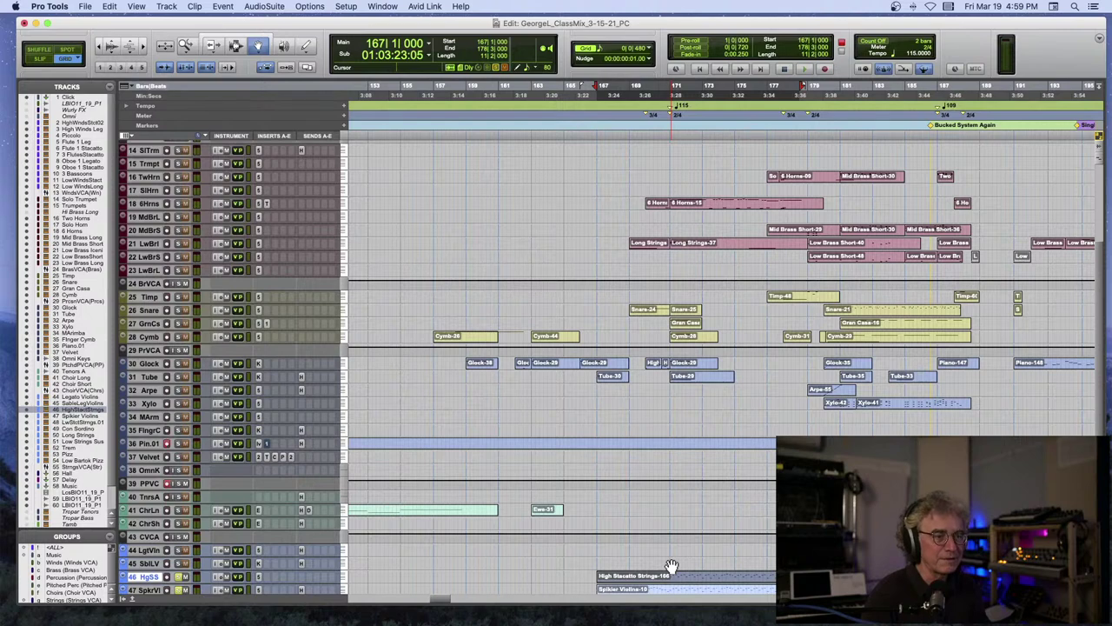
scroll(671, 565, "left", 3)
scroll(671, 566, "down", 10)
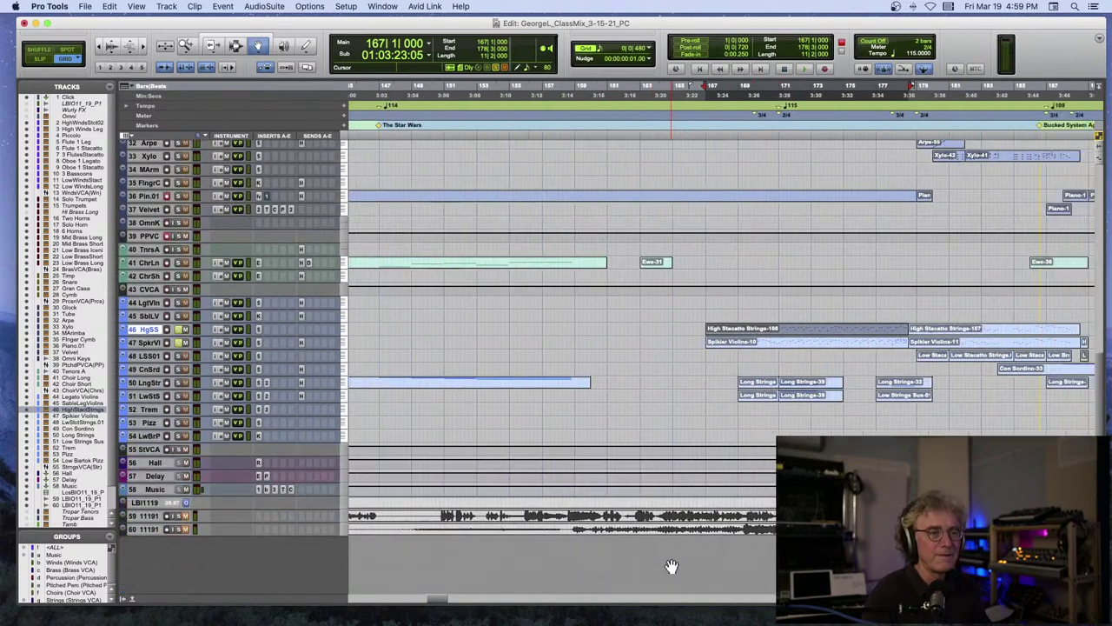
scroll(671, 566, "right", 2)
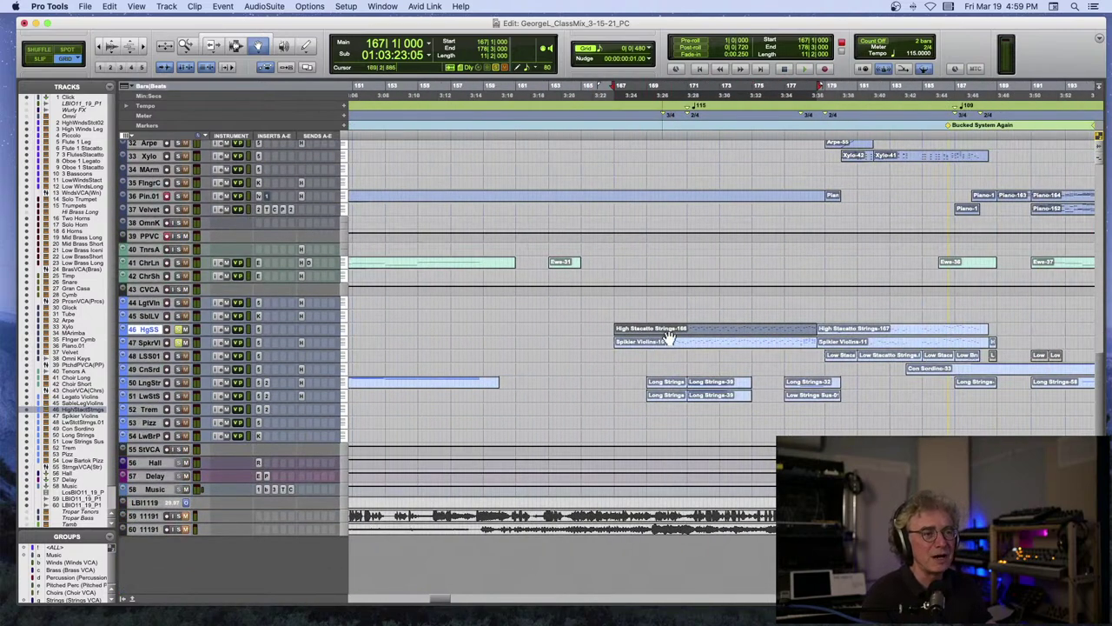
Play the soloed High Staccato Strings and Spikier Violins parts from 167|1|480.
left_click(617, 123)
key("space")
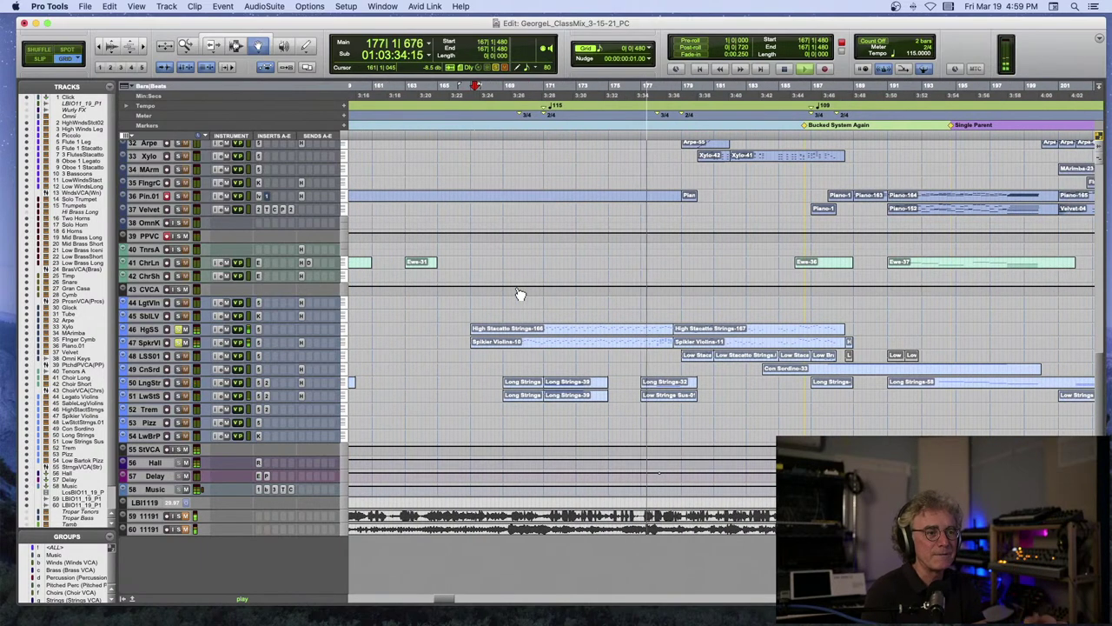
key("space")
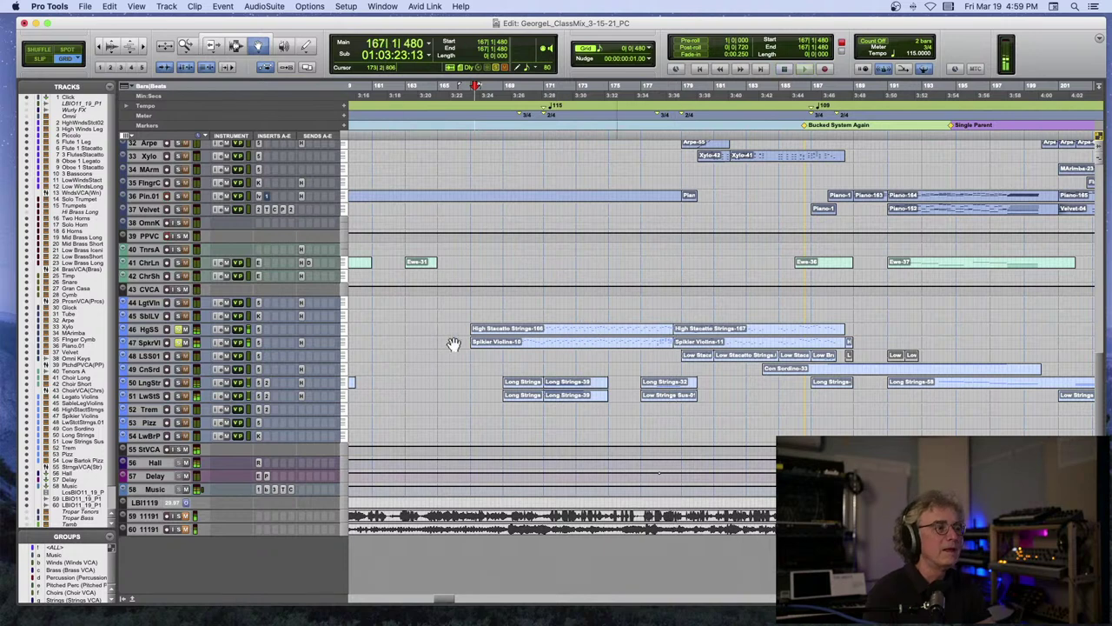
Select the Spikier Violins clip at 167|1|000 and enlarge the track heights for the whole arrangement.
left_click(631, 347)
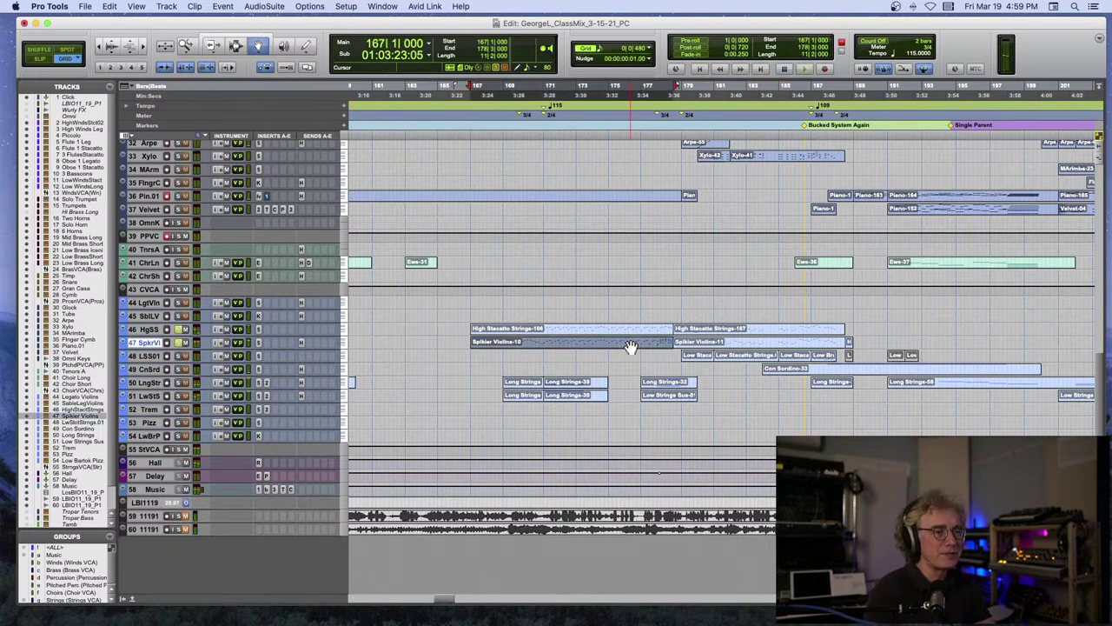
left_click(634, 335, "shift")
left_click(434, 343)
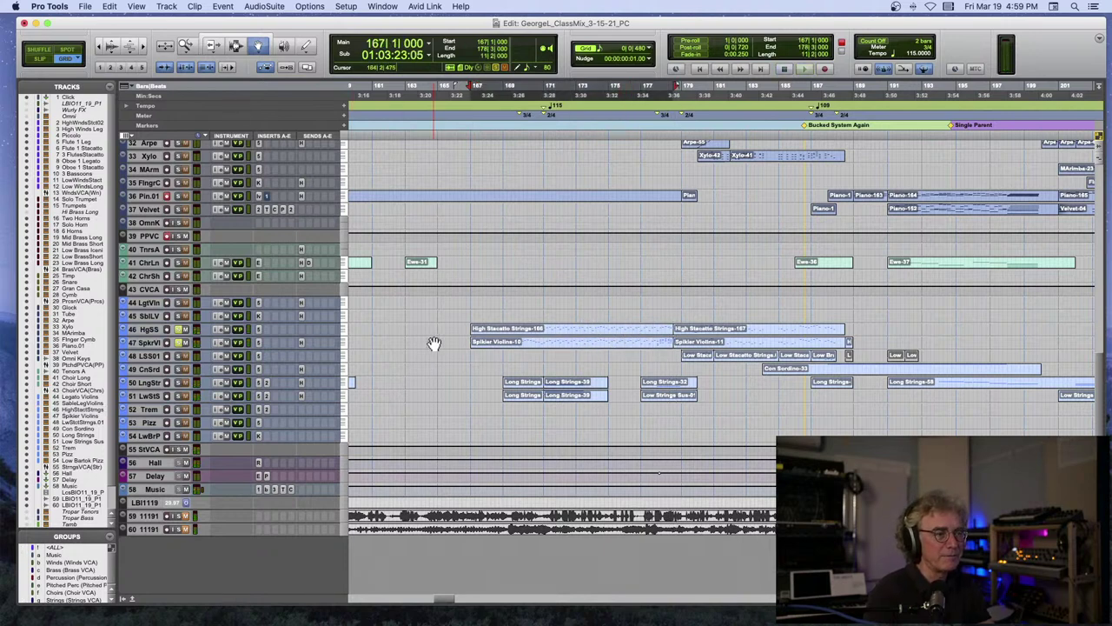
left_click(651, 343)
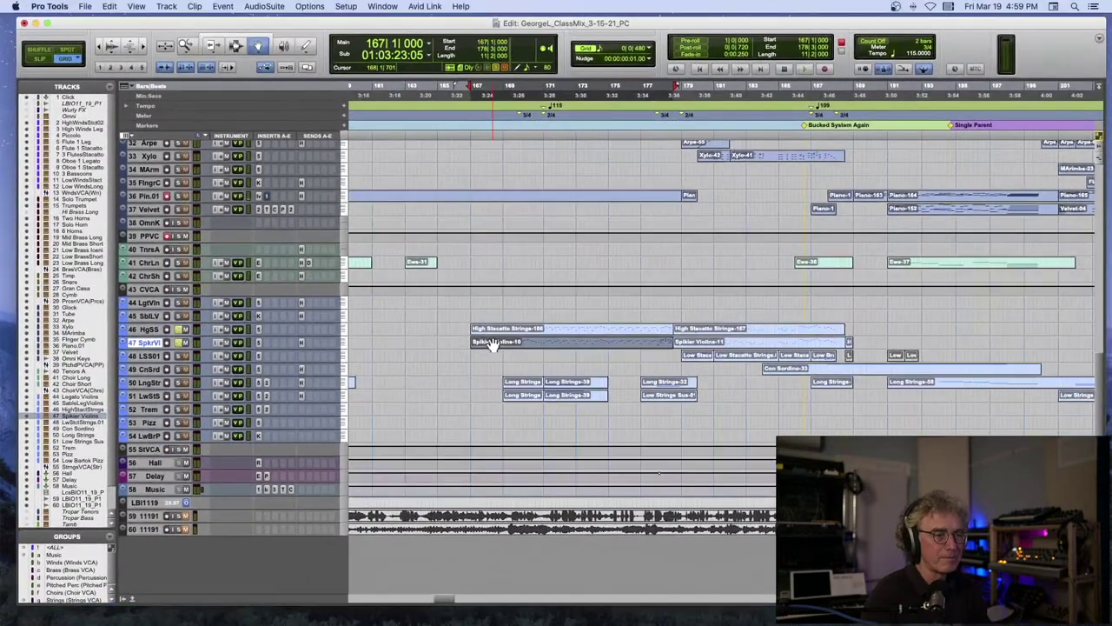
scroll(492, 344, "up", 10)
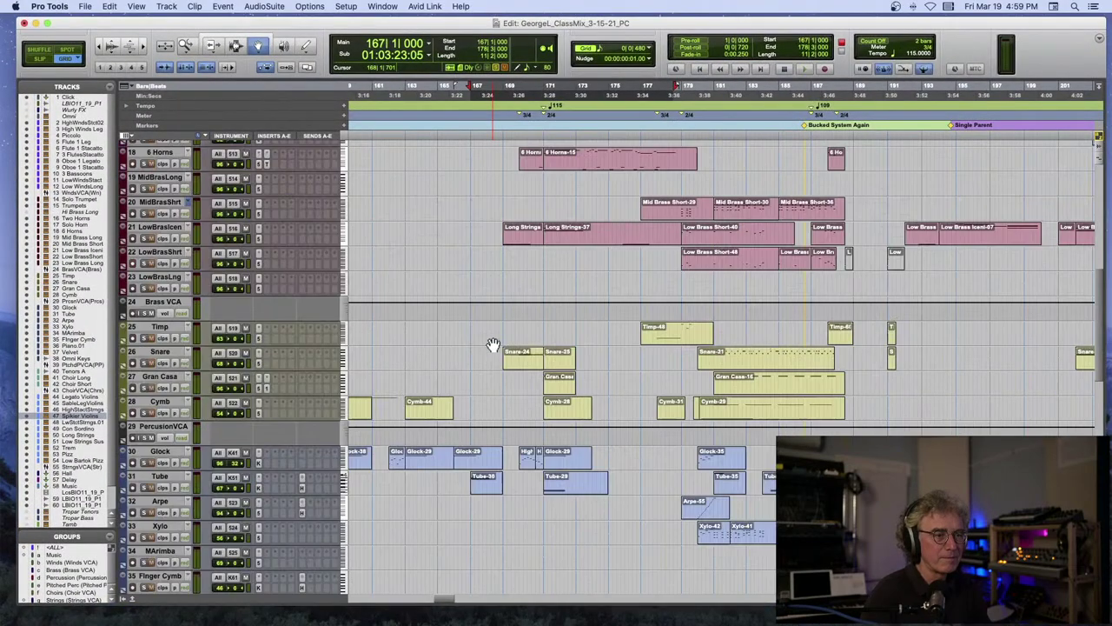
scroll(493, 345, "down", 10)
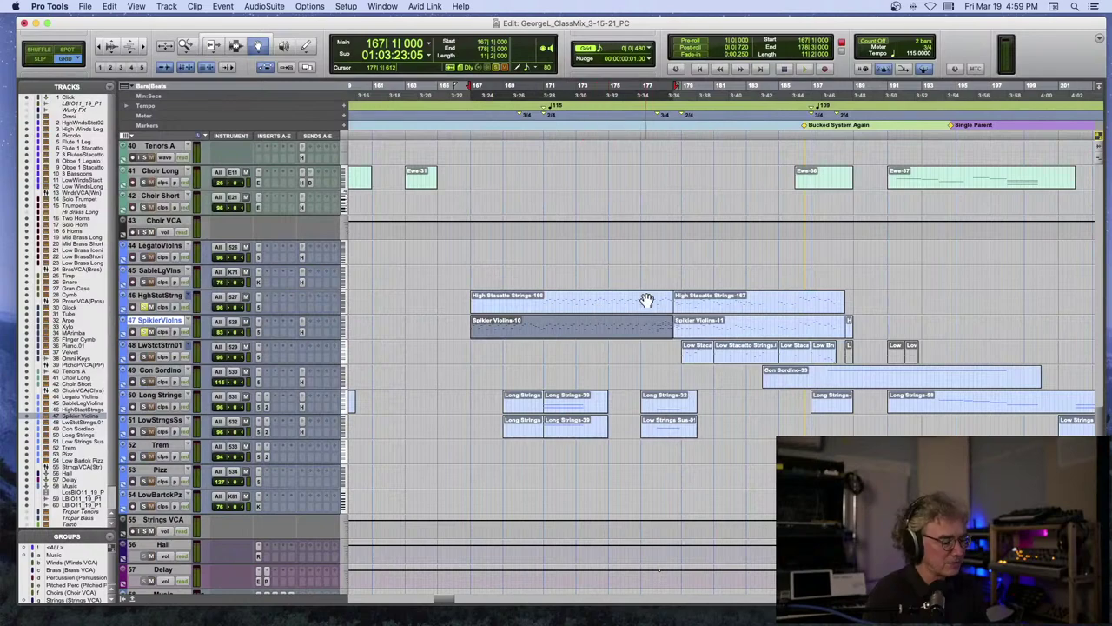
Play the soloed High Staccato Strings and Spikier Violins from 176|1|000 into the second pair of clips.
scroll(647, 299, "up", 5)
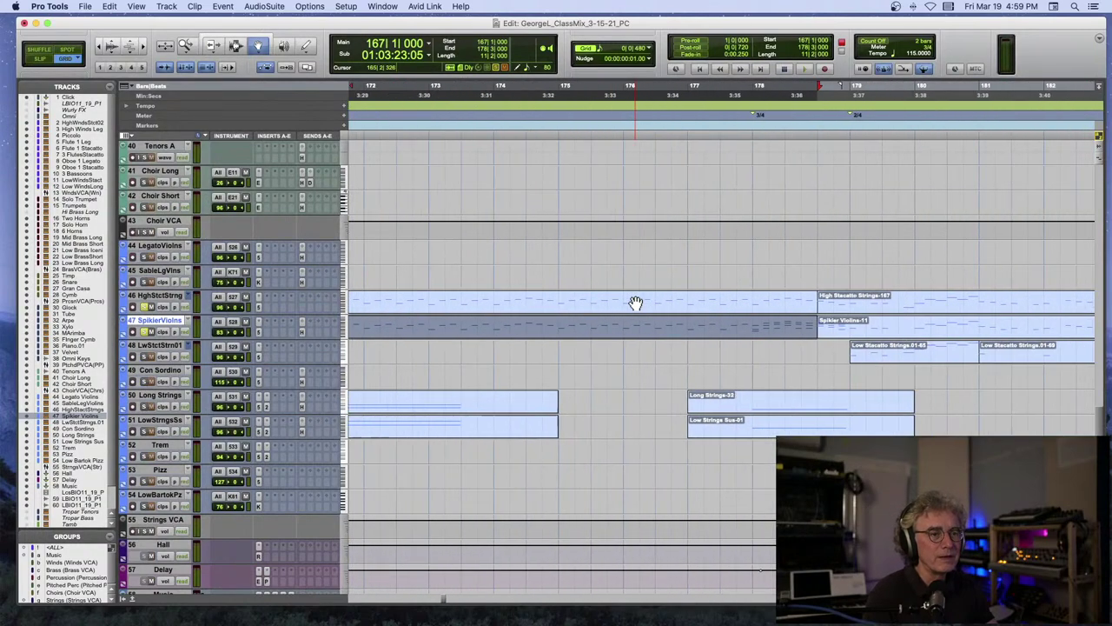
scroll(636, 303, "right", 3)
left_click(560, 114)
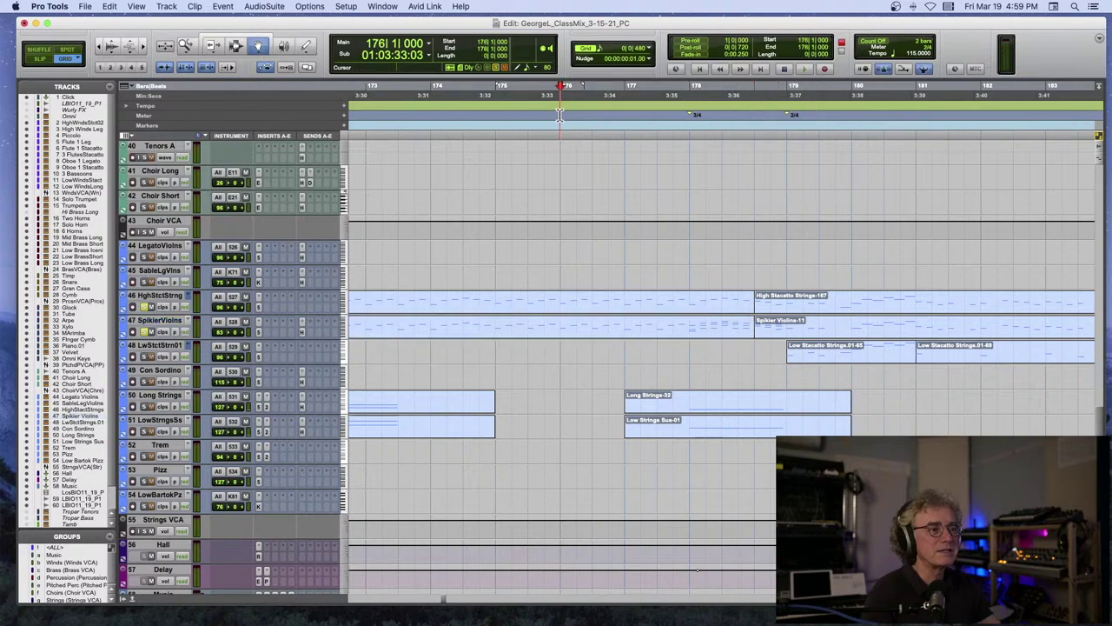
key("space")
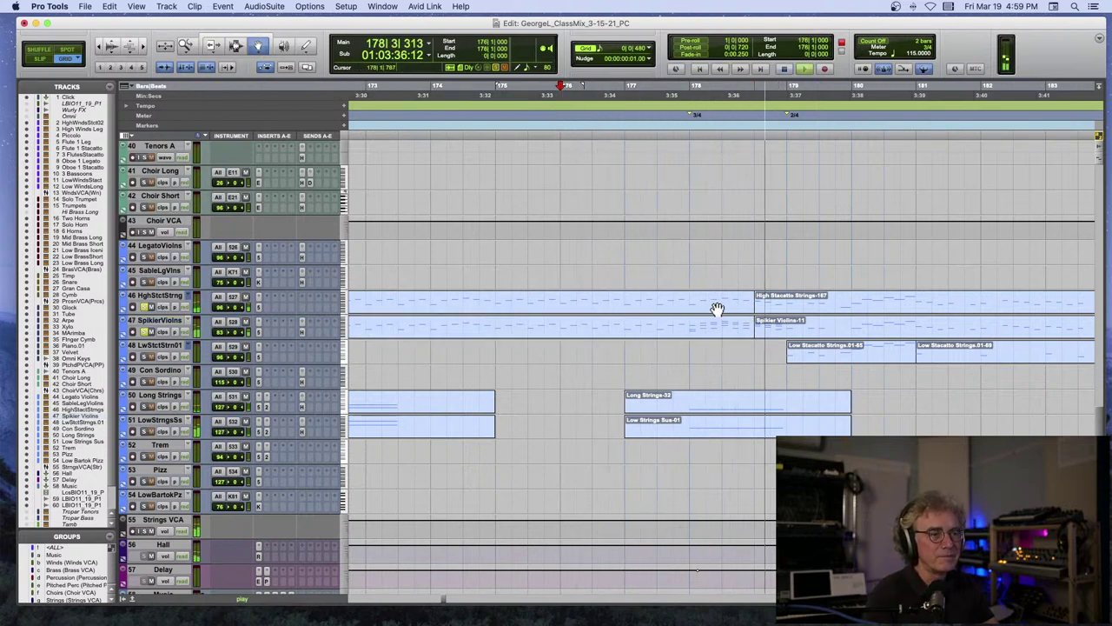
key("space")
Select the Spikier Violins clip and play from 167|1|000 with the 3 Flutes Staccato track soloed alongside the high strings.
left_click(711, 335)
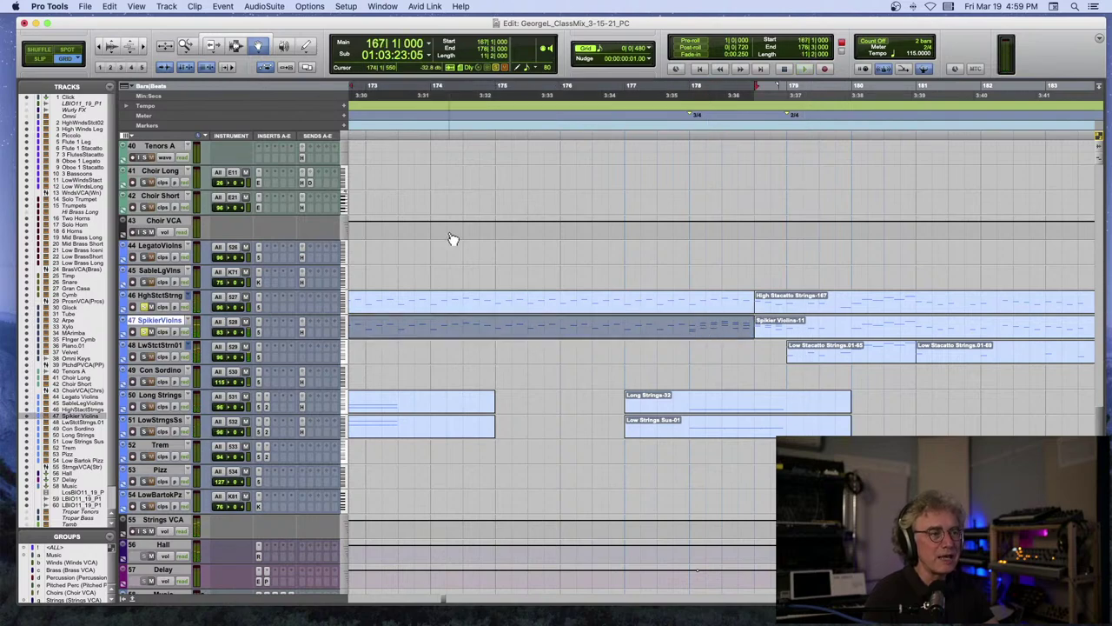
scroll(452, 239, "up", 15)
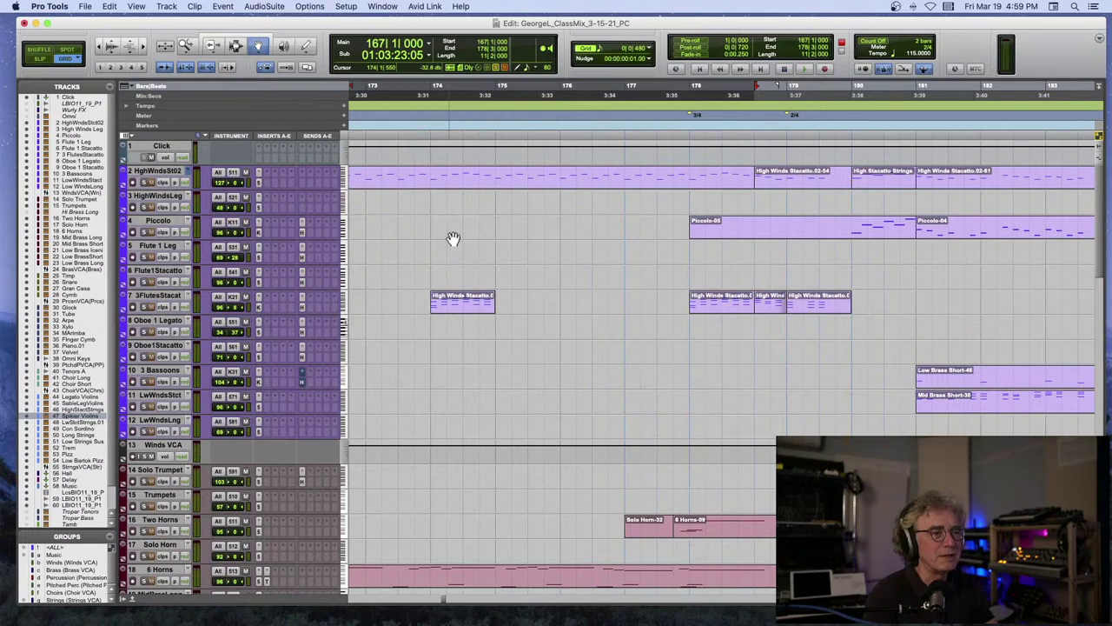
key("space")
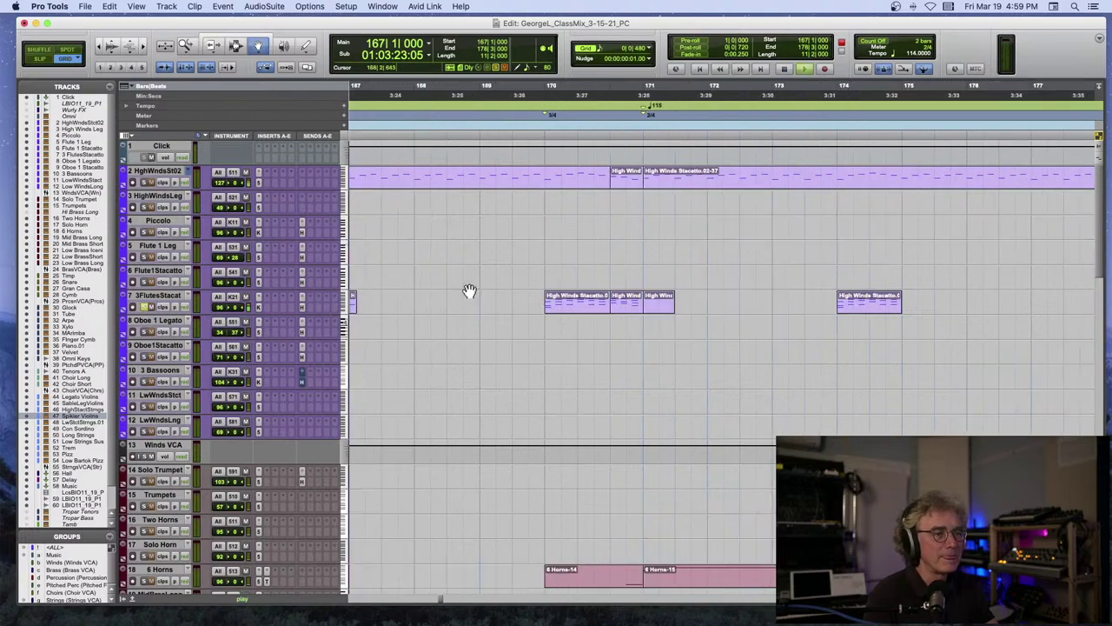
scroll(470, 292, "down", 4)
scroll(469, 291, "down", 20)
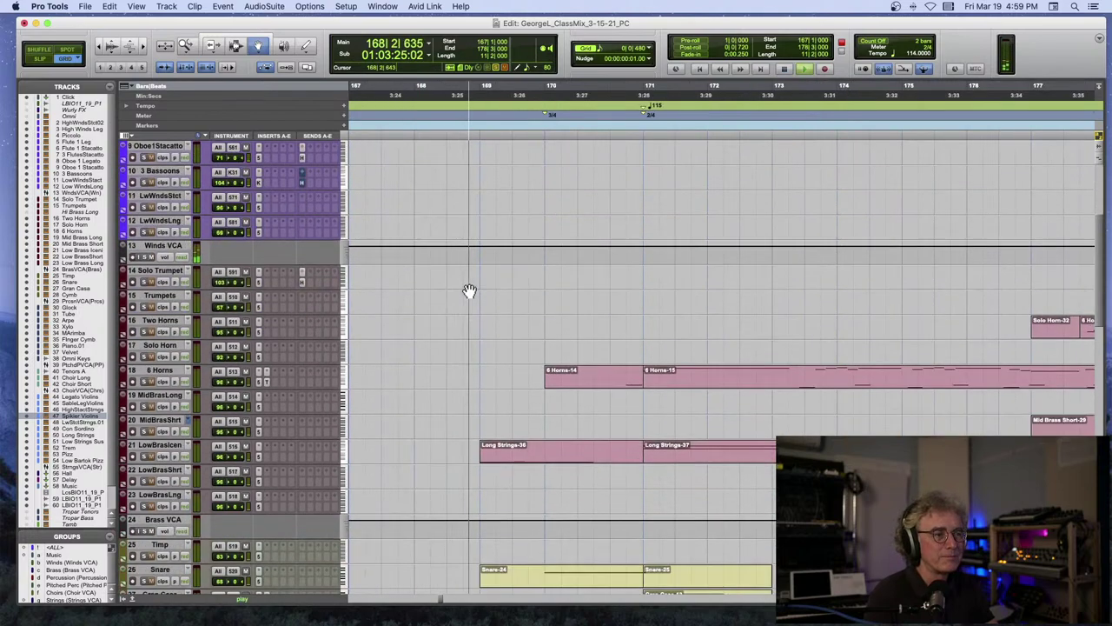
scroll(470, 291, "down", 5)
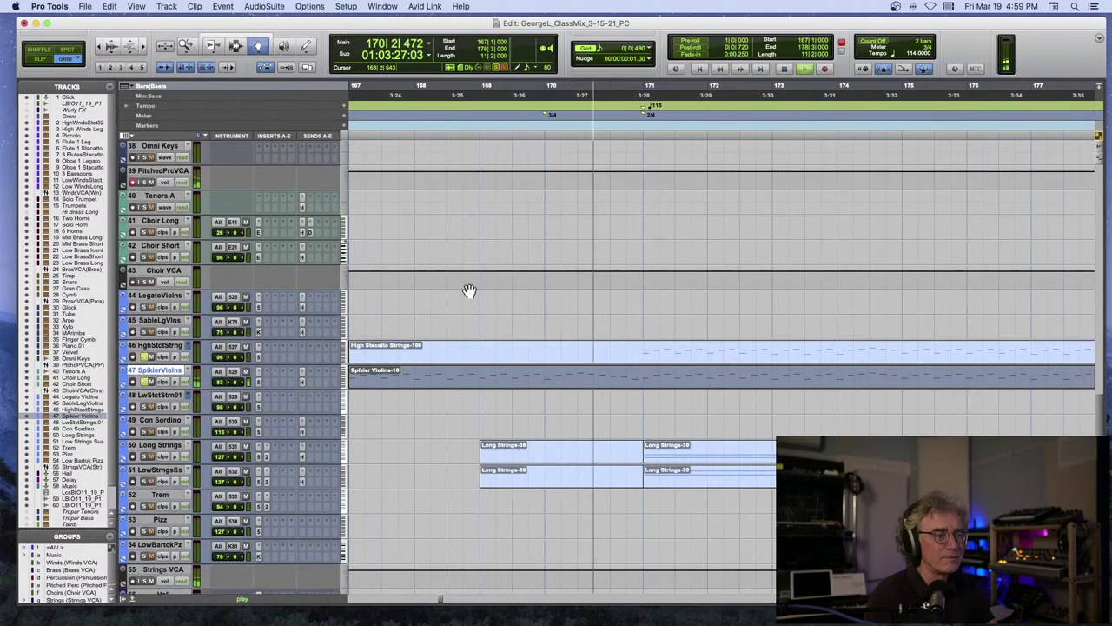
key("space")
Replay the soloed flutes and high strings from 167|1|000 through to 178|3.
scroll(469, 291, "right", 3)
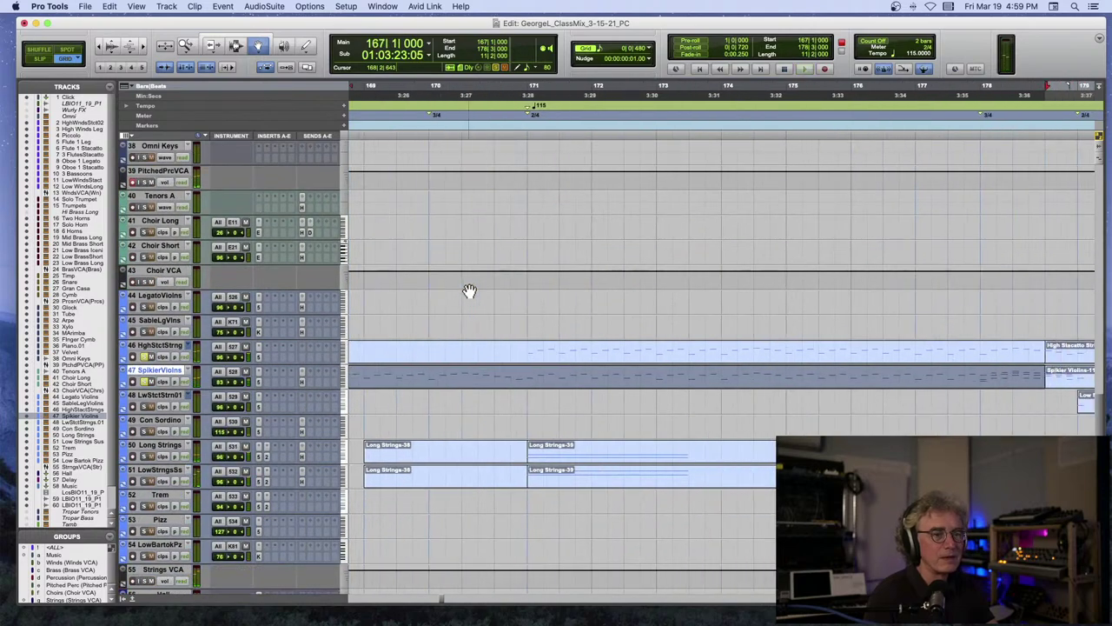
scroll(469, 291, "left", 2)
key("space")
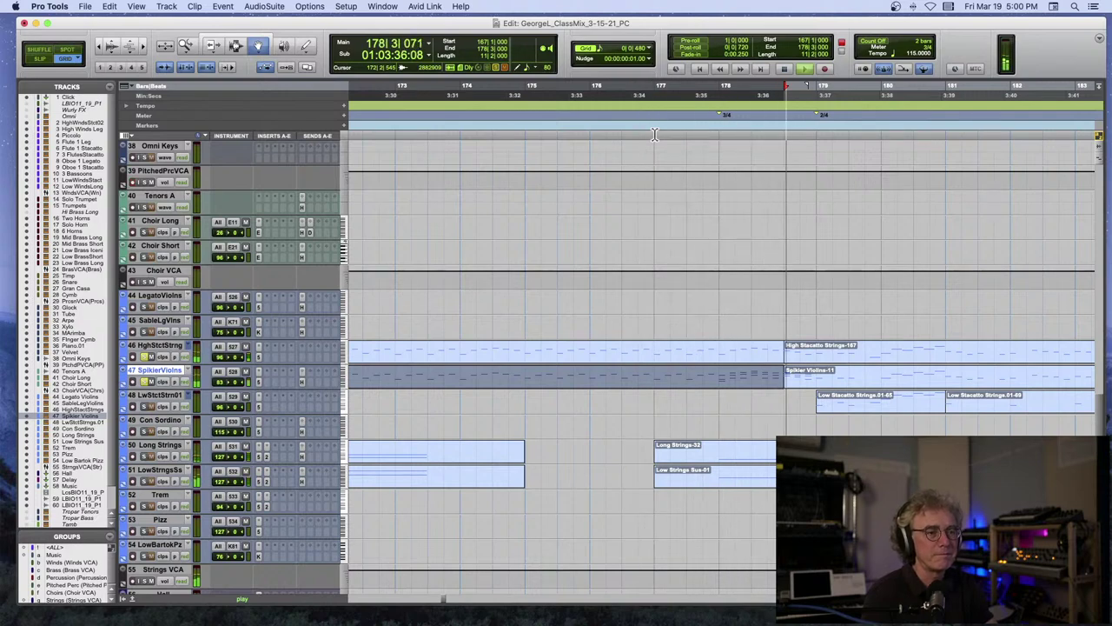
scroll(656, 185, "right", 10)
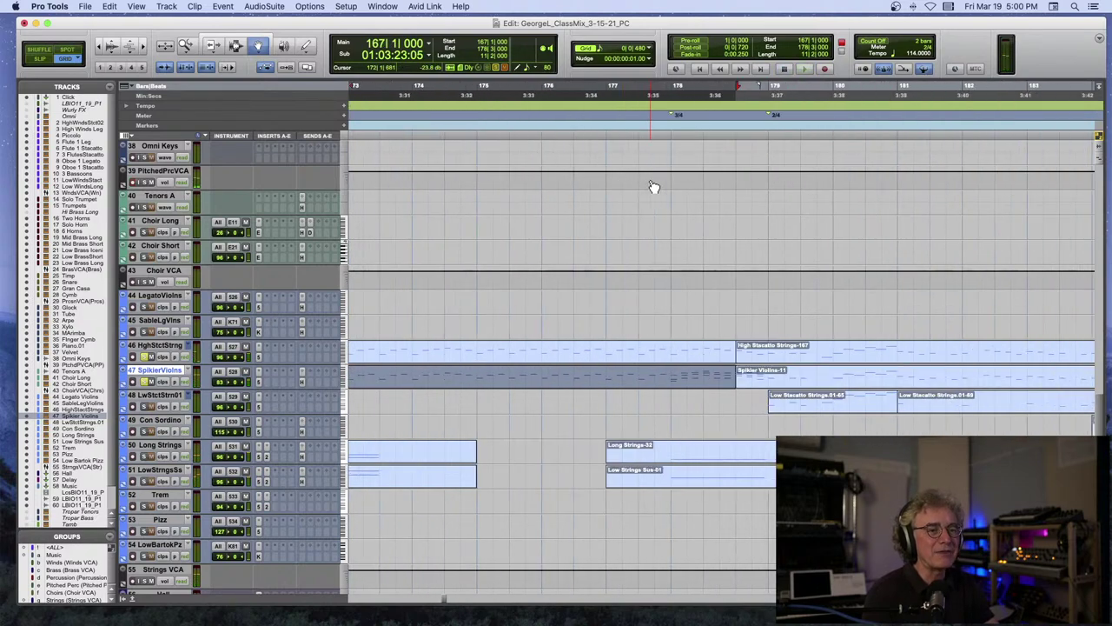
Take the High Staccato Strings out of solo and play the Spikier Violins from 178|1|000.
scroll(654, 187, "right", 3)
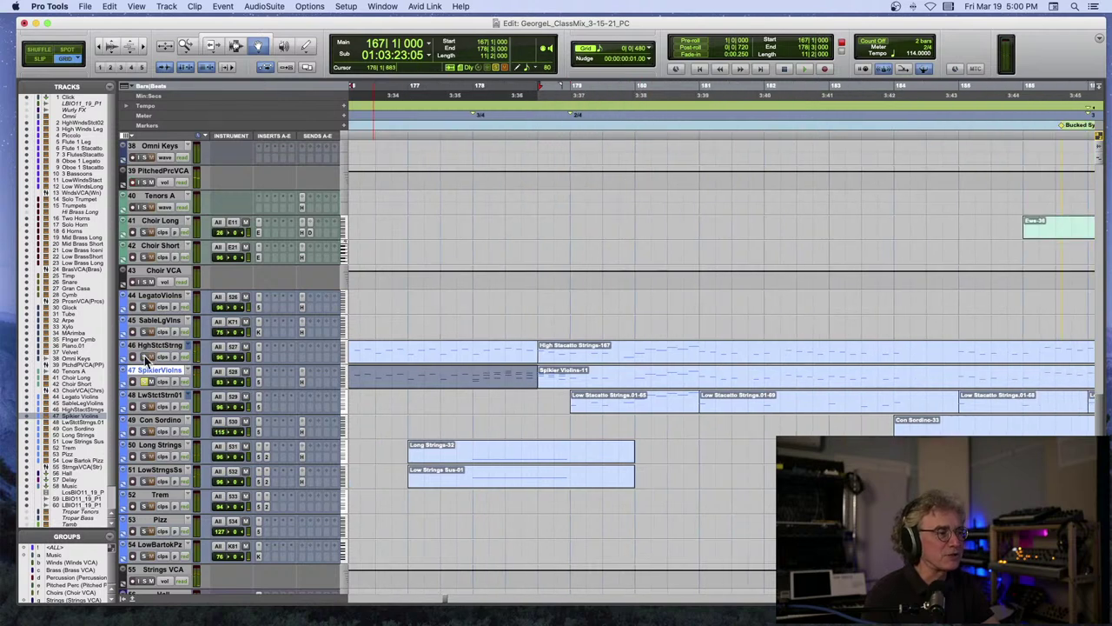
left_click(469, 128)
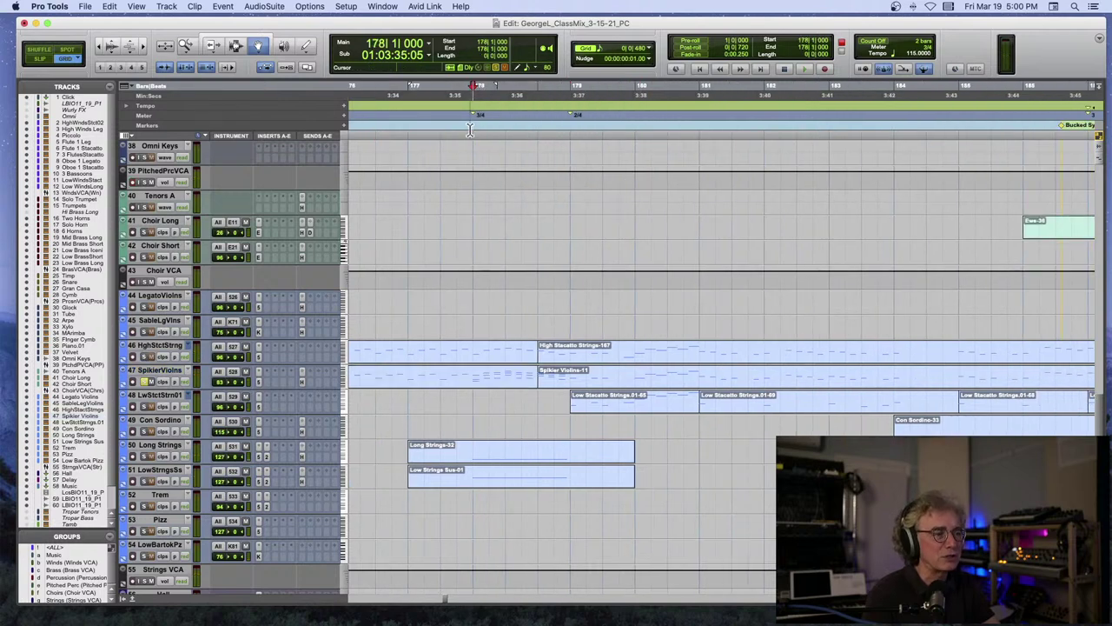
key("space")
key("space")
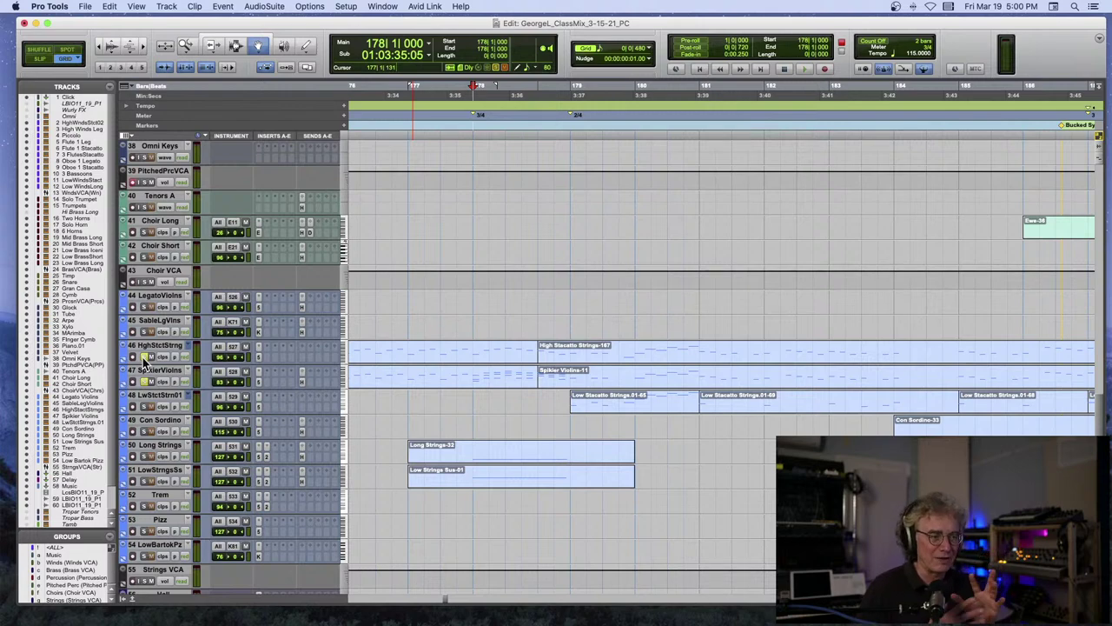
Play the High Staccato Strings soloed with the Spikier Violins from 178|1|000, and replay the passage with both solos off.
key("space")
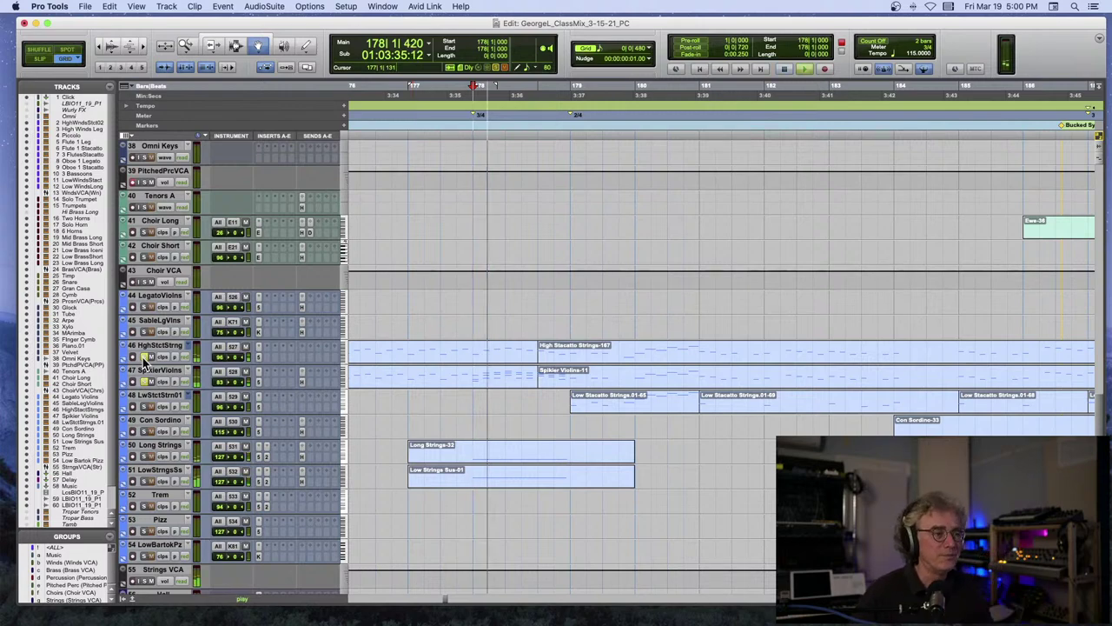
scroll(144, 365, "down", 8)
scroll(143, 365, "up", 3)
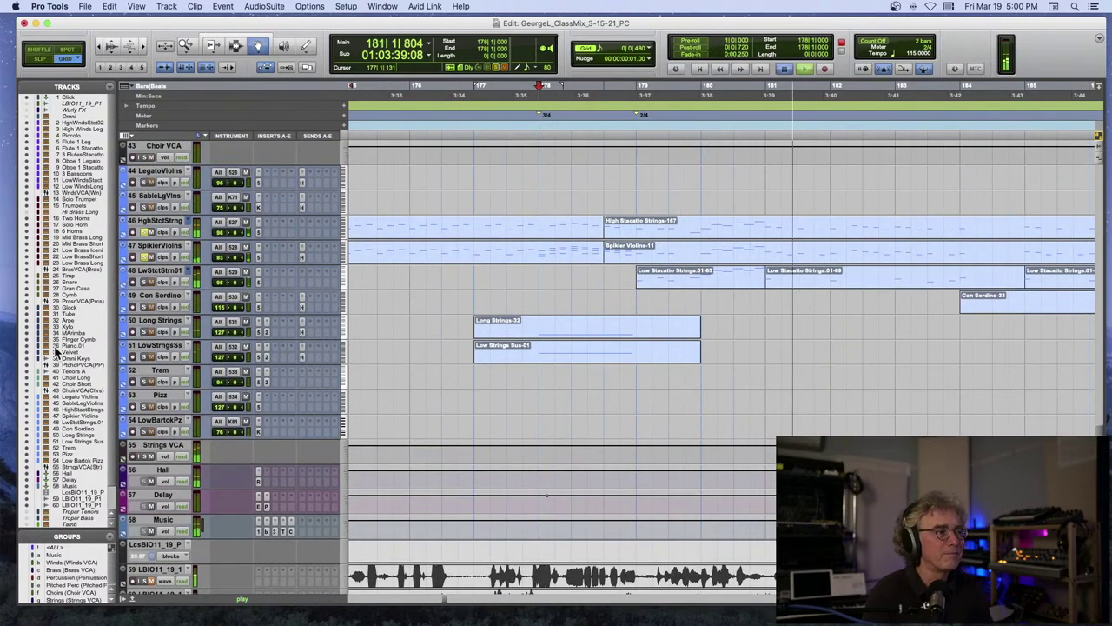
key("space")
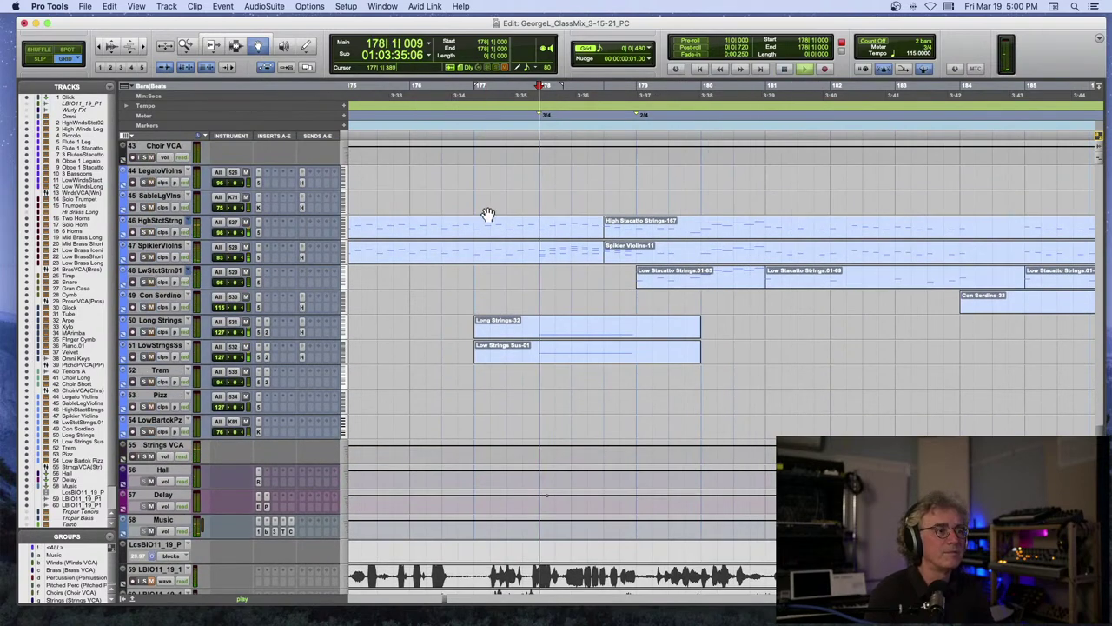
Solo the Percussion VCA and Pitched Percussion VCA and play the percussion parts from 177|1|000.
scroll(487, 215, "down", 3)
scroll(528, 213, "up", 1)
scroll(530, 211, "up", 20)
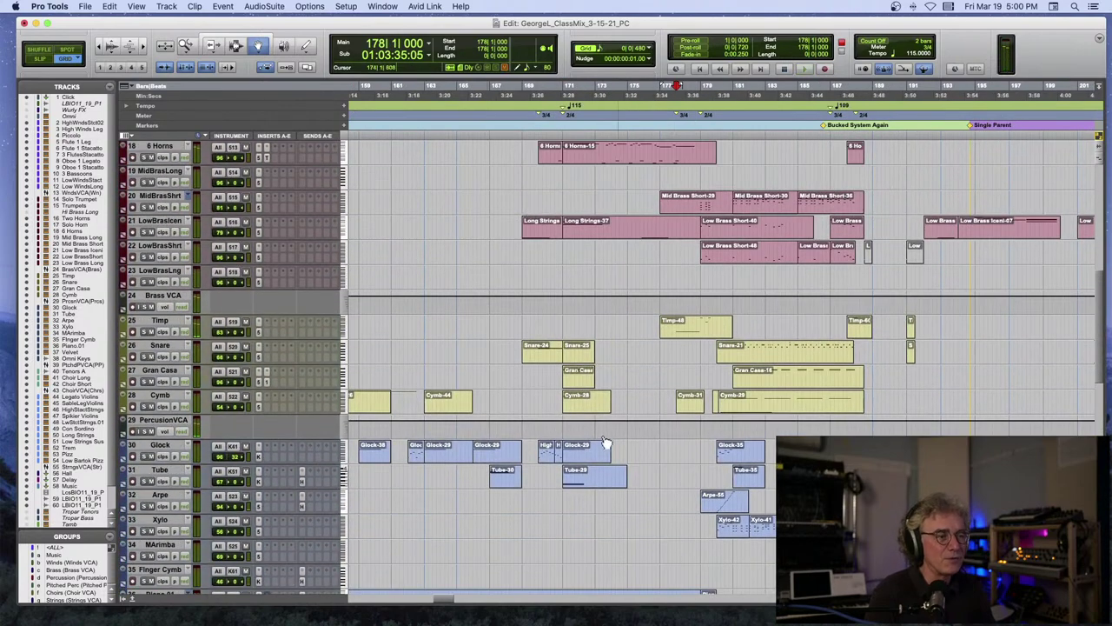
scroll(592, 485, "down", 7)
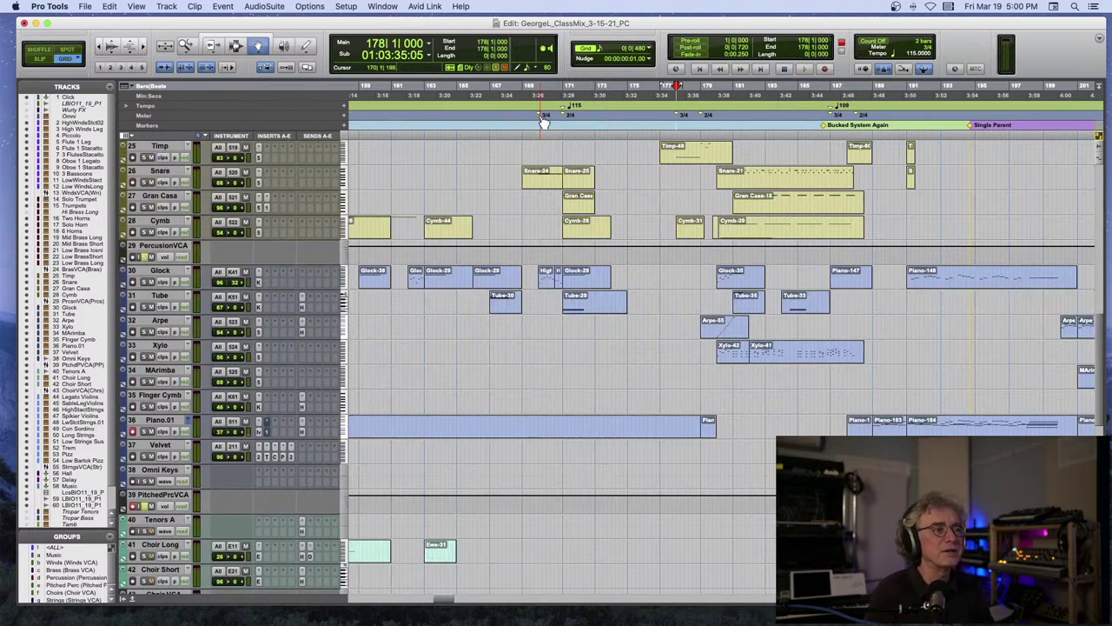
key("space")
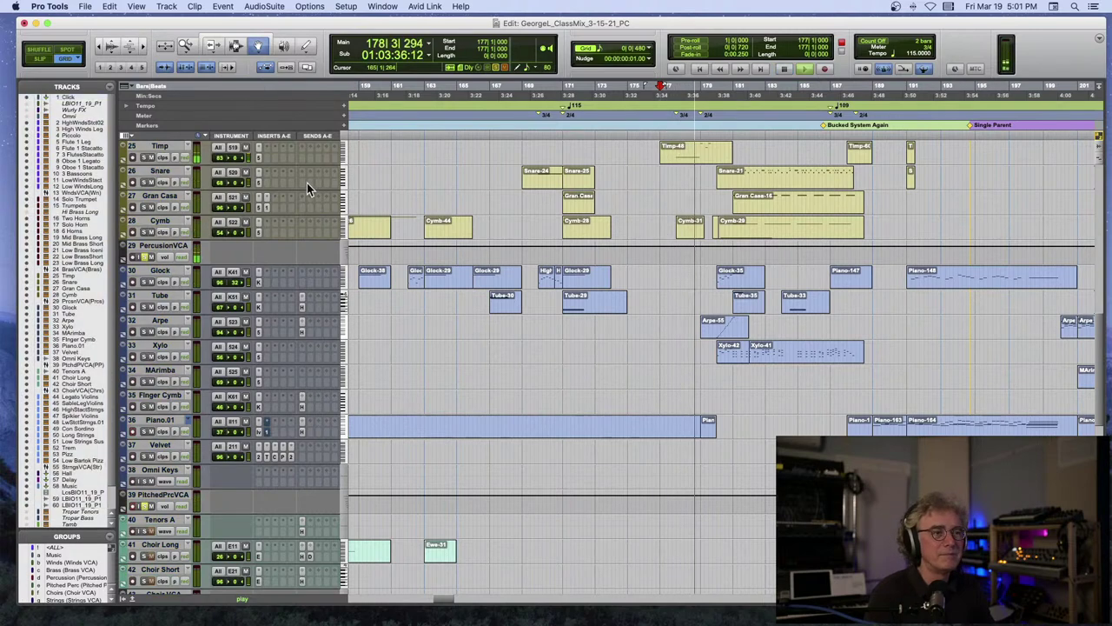
scroll(307, 182, "up", 2)
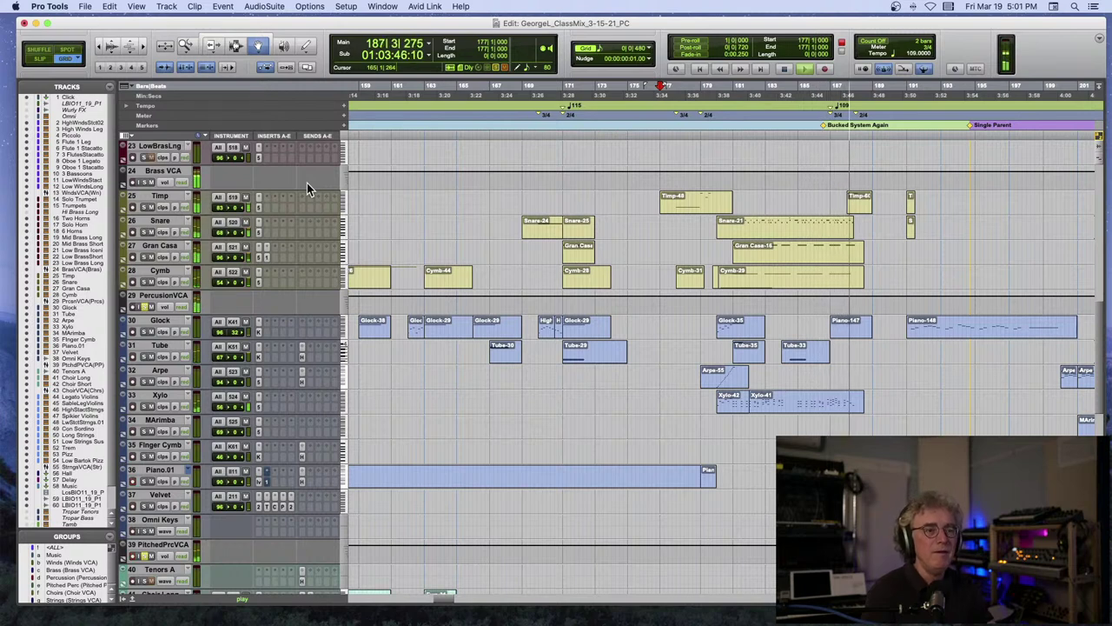
key("space")
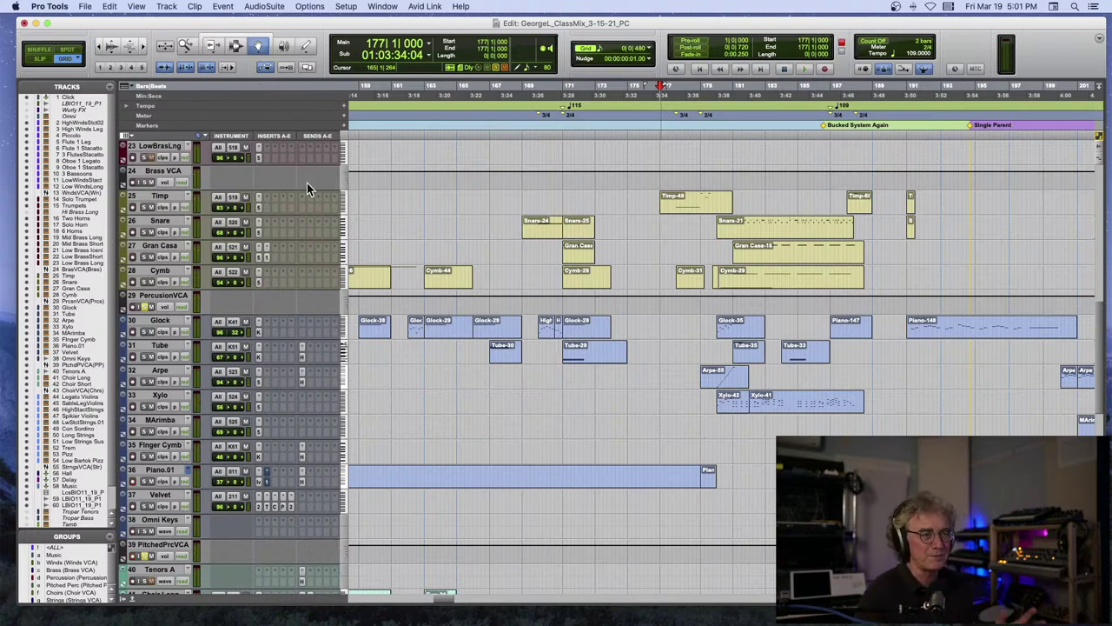
Replace the percussion solos with a solo on the Brass VCA and play the brass parts from 169|2|480.
scroll(306, 183, "right", 3)
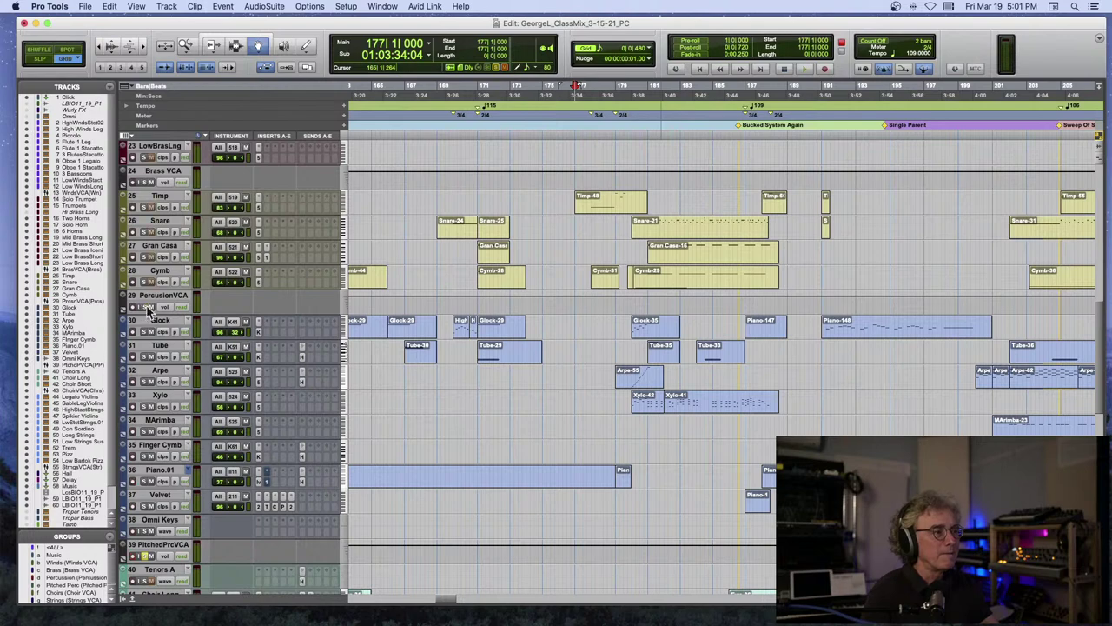
scroll(355, 303, "up", 5)
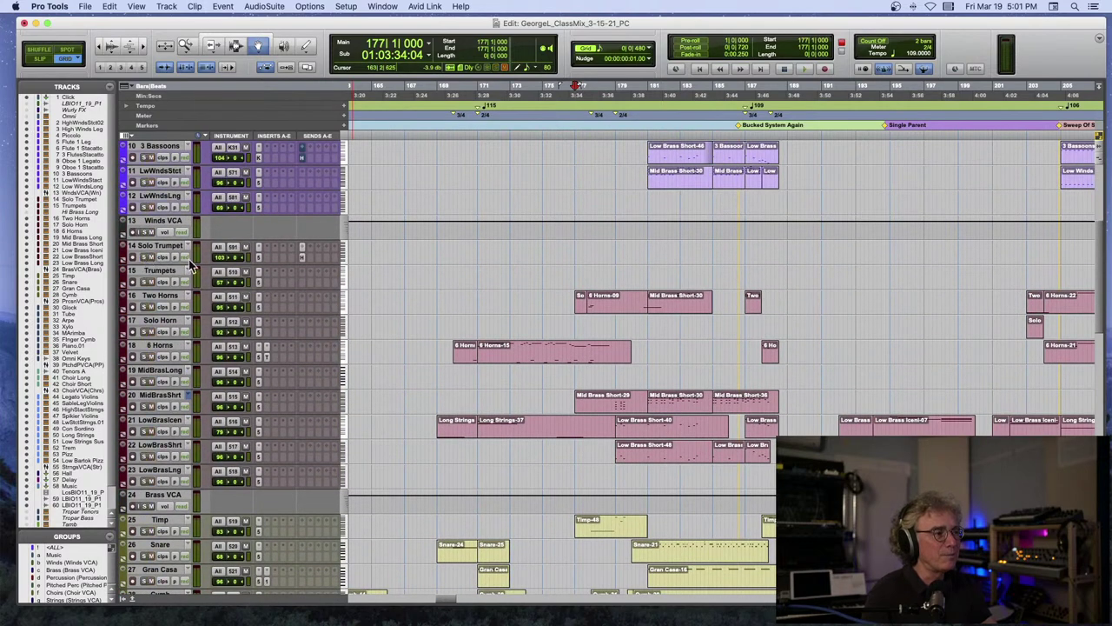
scroll(435, 269, "up", 4)
scroll(435, 269, "up", 1)
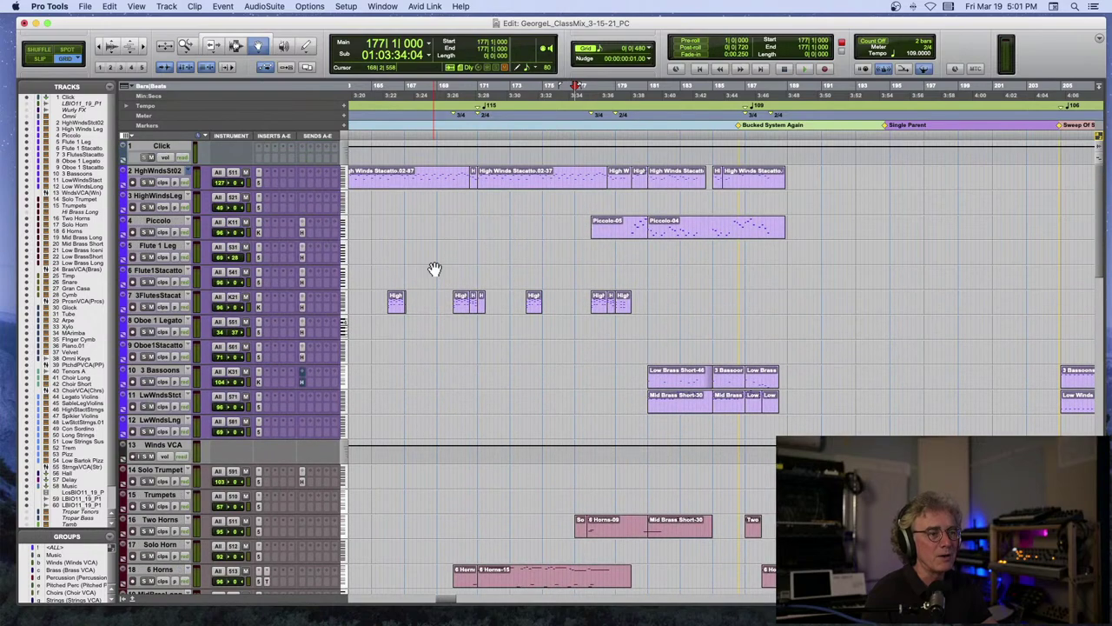
scroll(434, 269, "down", 5)
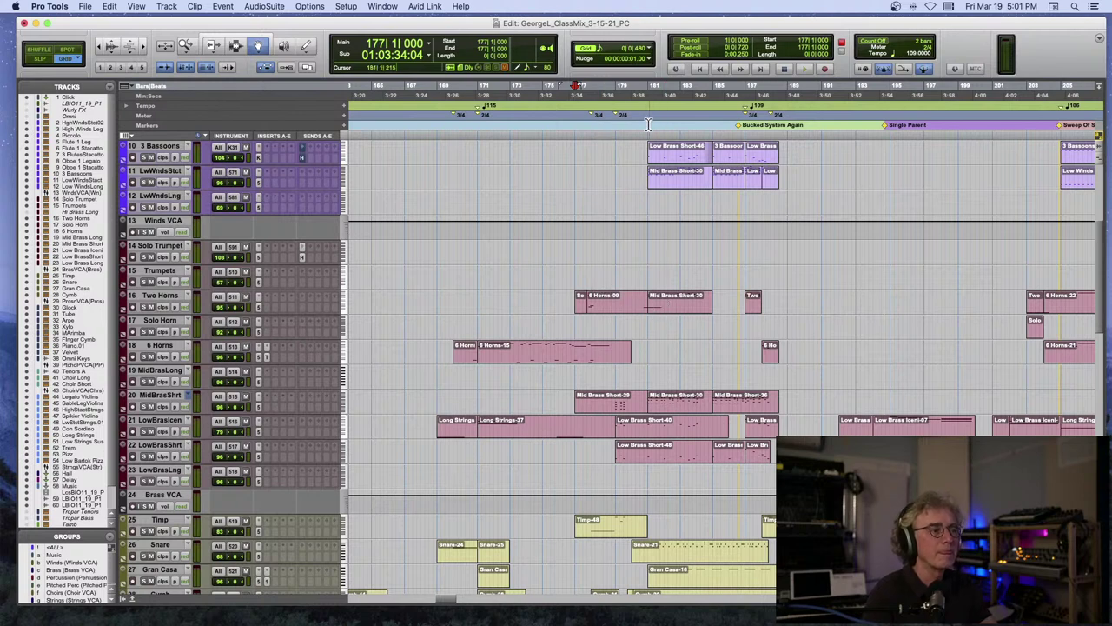
left_click(444, 128)
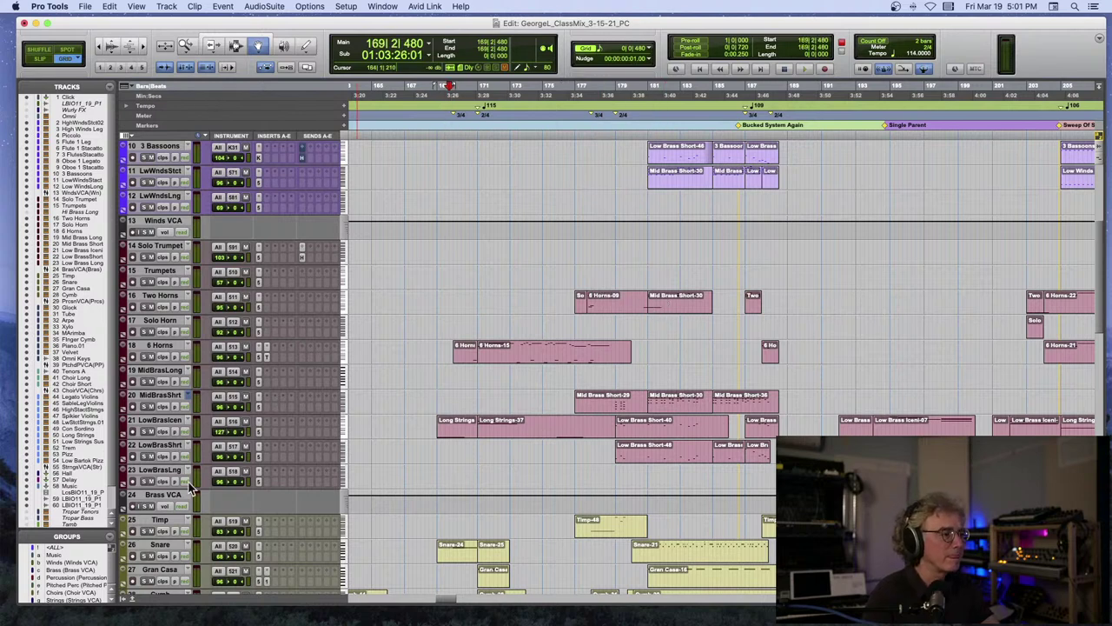
key("space")
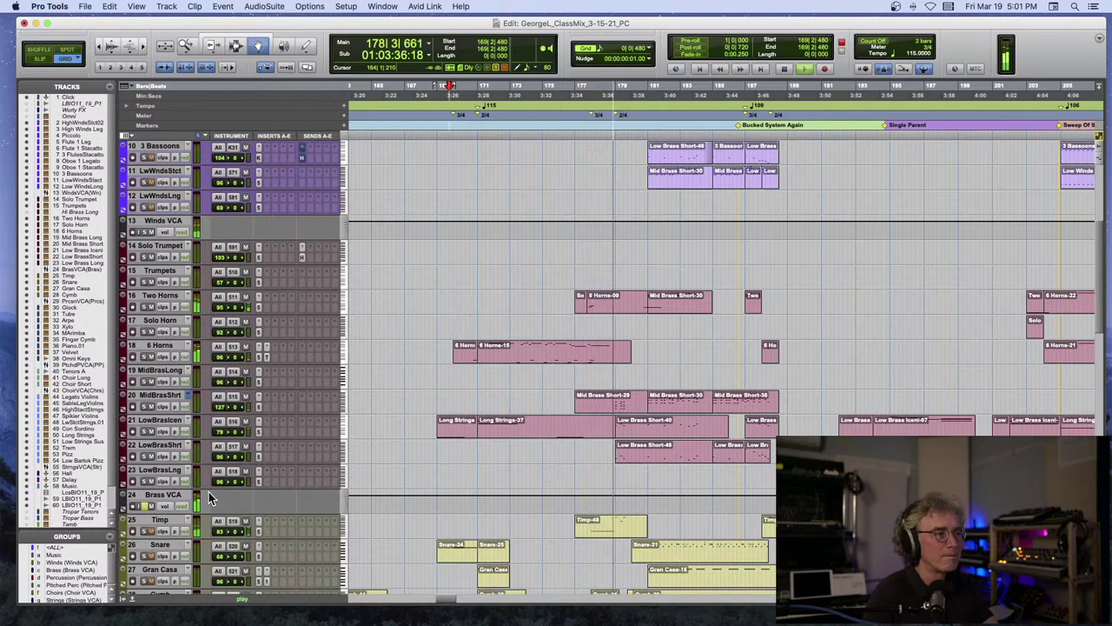
Copy the 6 Horns-14 and 6 Horns-15 clips from the 6 Horns track onto the Solo Horn track.
key("space")
left_click(507, 349)
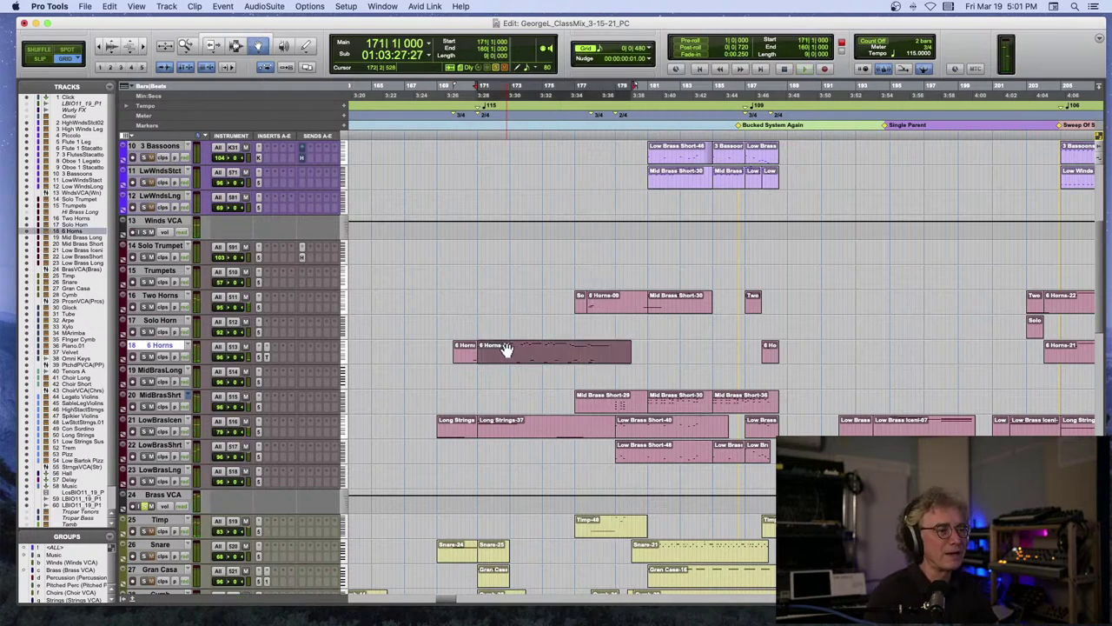
key("super+bracketright")
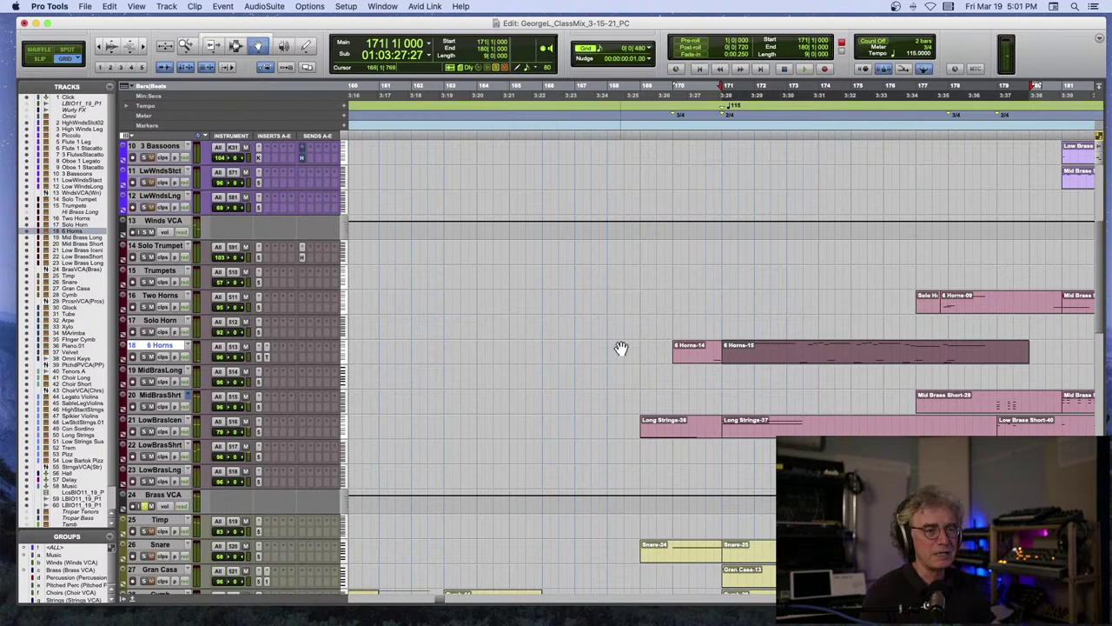
left_click(705, 354, "shift")
left_click_drag(710, 354, 710, 334)
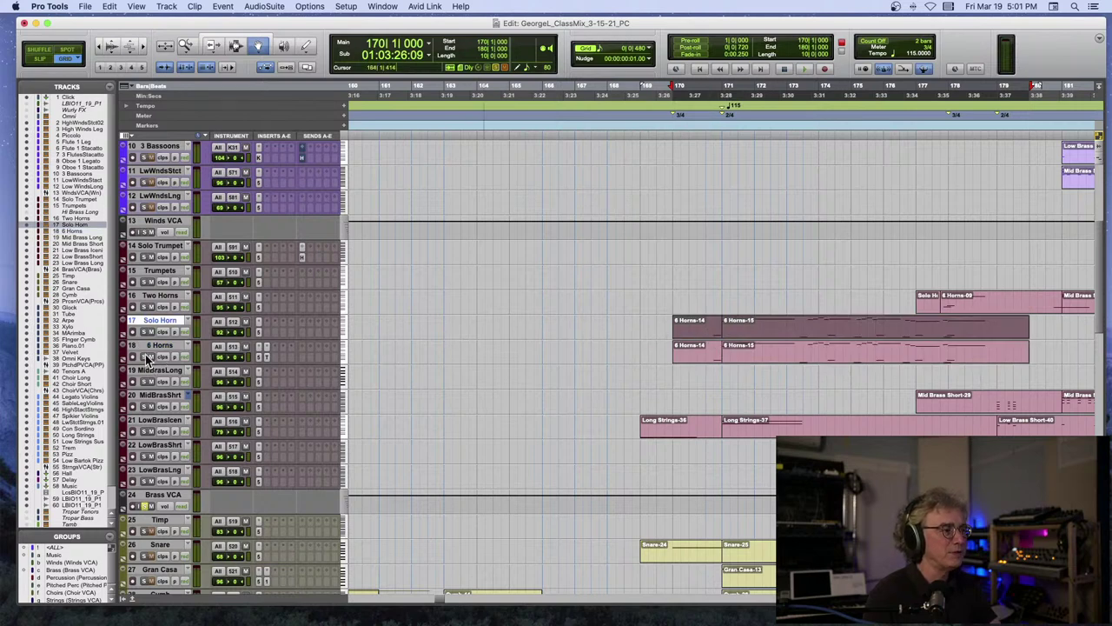
Play the horn line twice from 170|1|000 to compare Solo Horn with 6 Horns, and remove the copied clips from Solo Horn.
key("space")
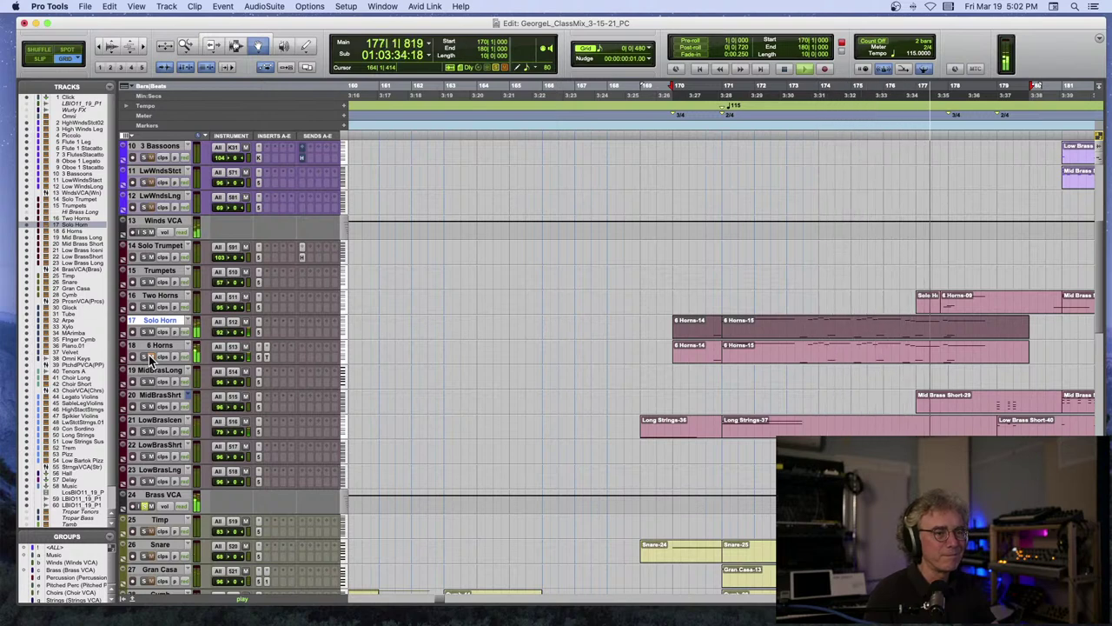
key("space")
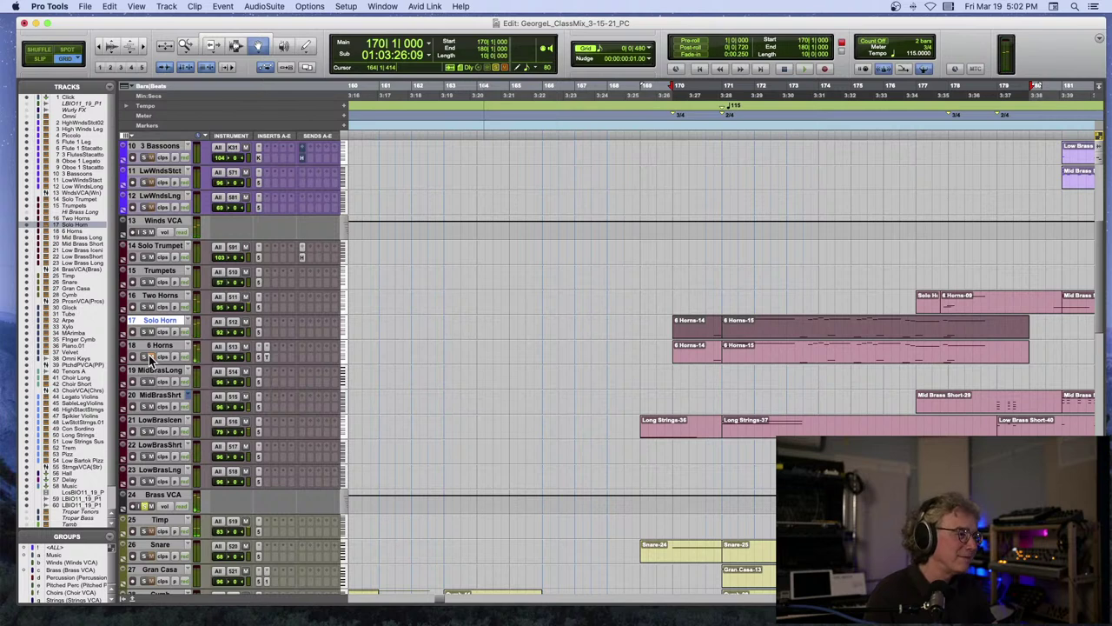
key("space")
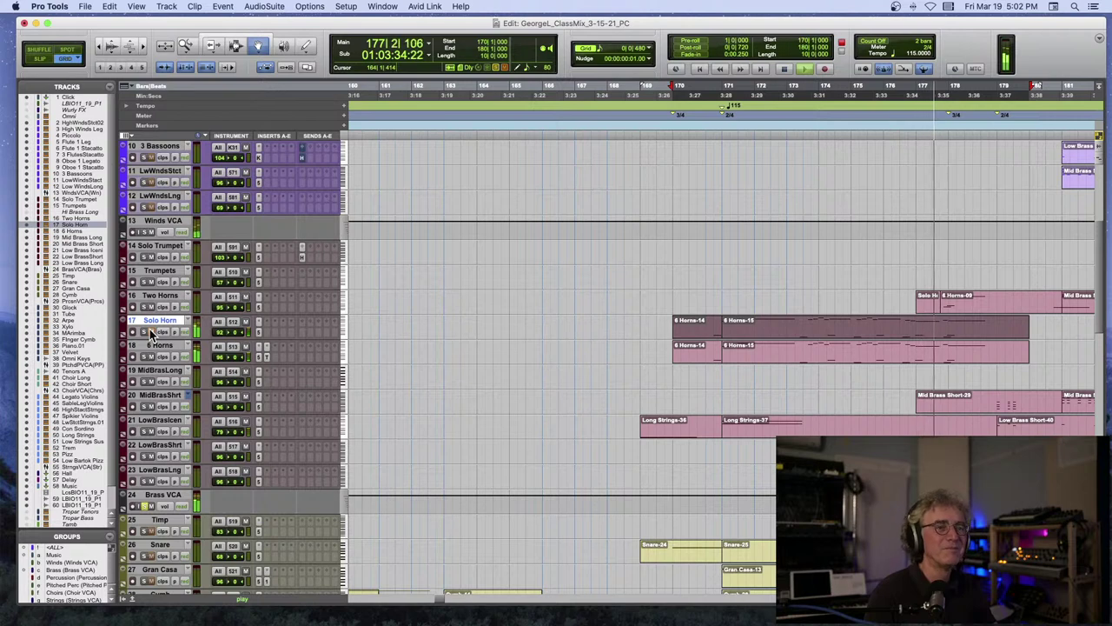
key("space")
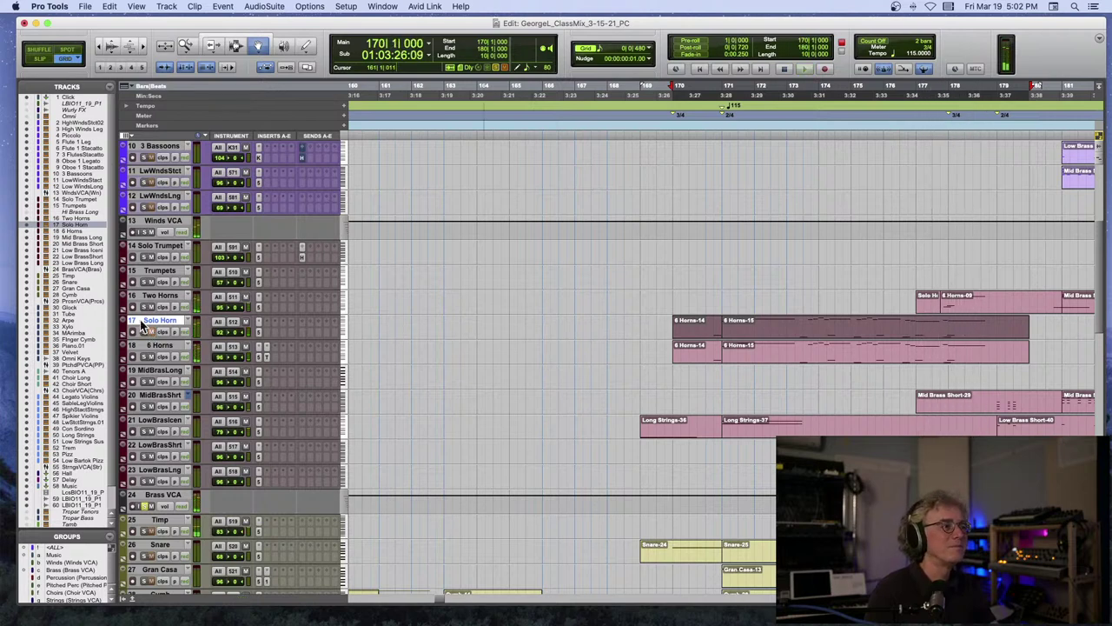
left_click(905, 326)
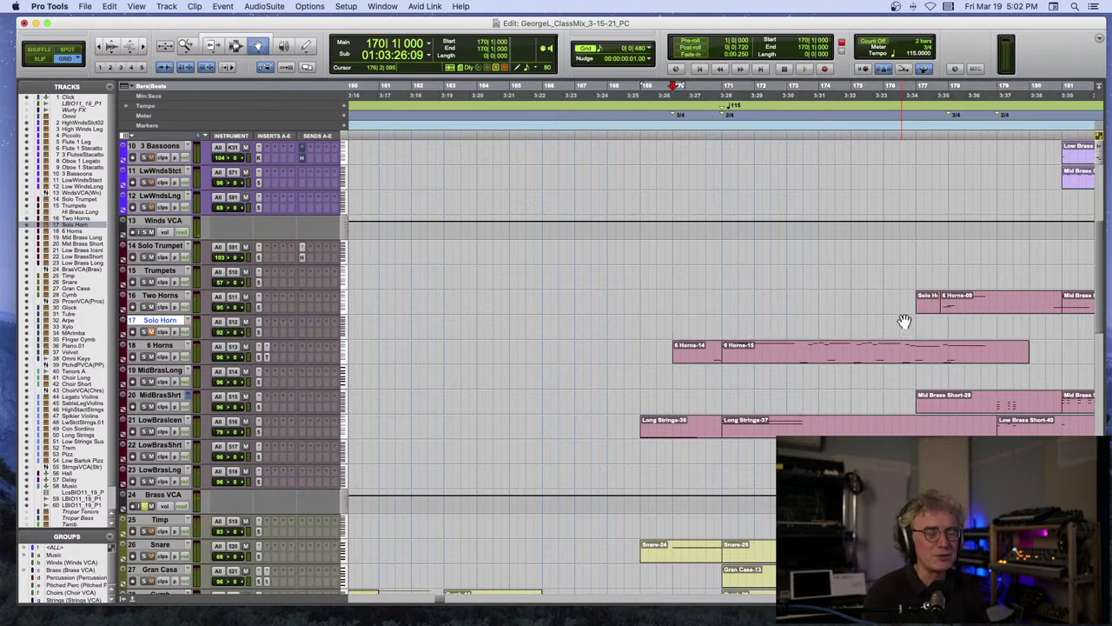
Select the 6 Horns-09 clip on the Two Horns track and play the soloed brass from 177|1|480.
left_click(964, 301)
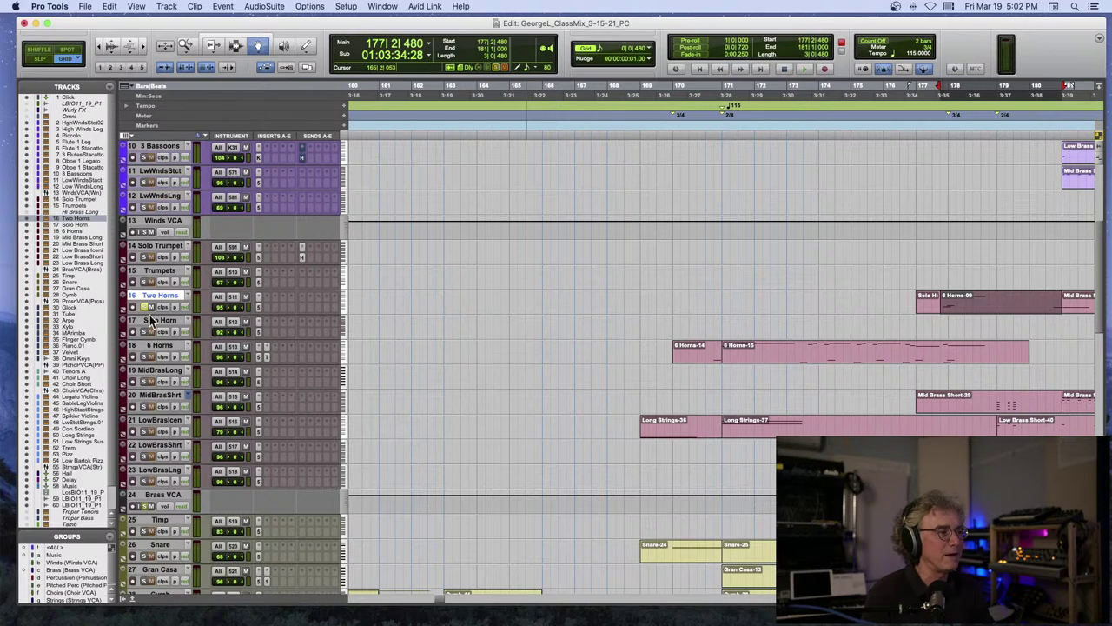
left_click(927, 122)
key("space")
scroll(876, 169, "right", 5)
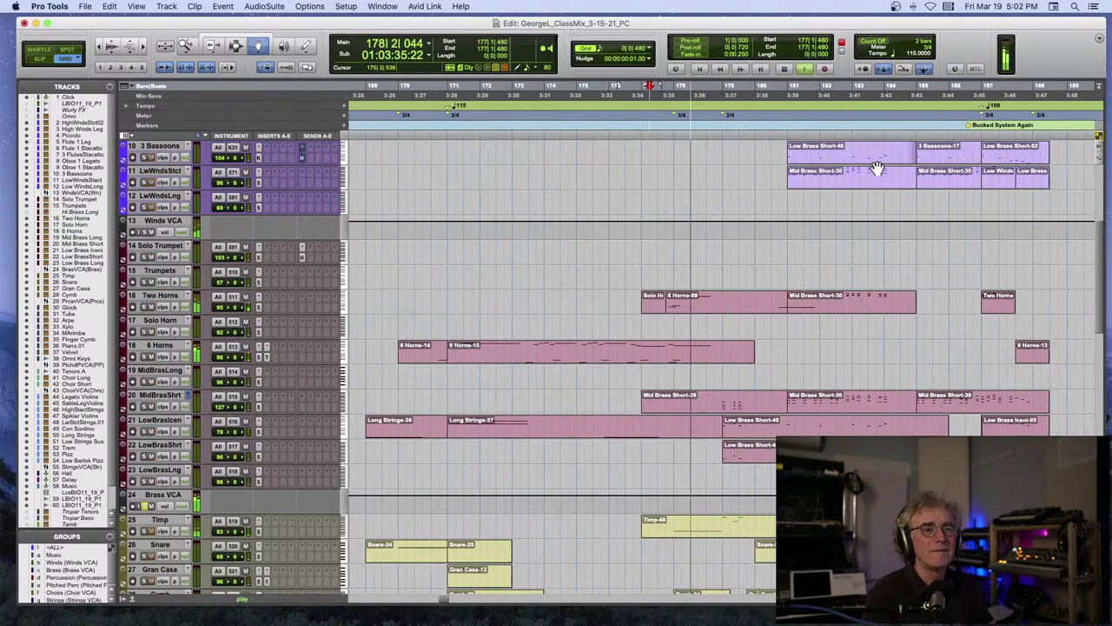
Compare the notes of the Two Horns clip starting at 177|2|480 with the overlapping 6 Horns-15 clip.
left_click(716, 303)
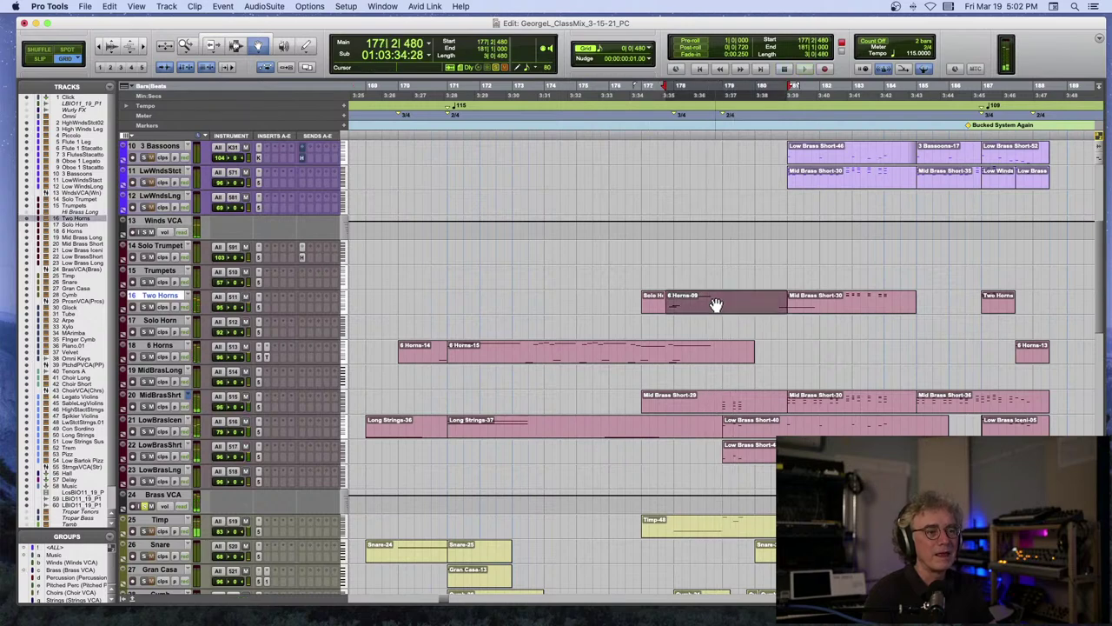
left_click(691, 354)
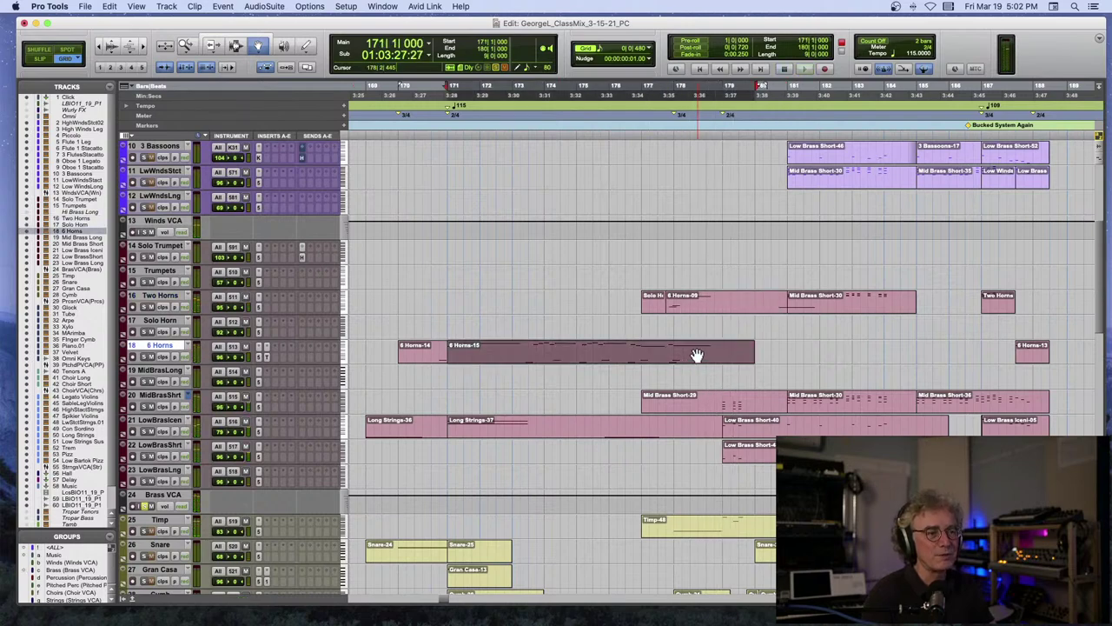
scroll(693, 357, "up", 6)
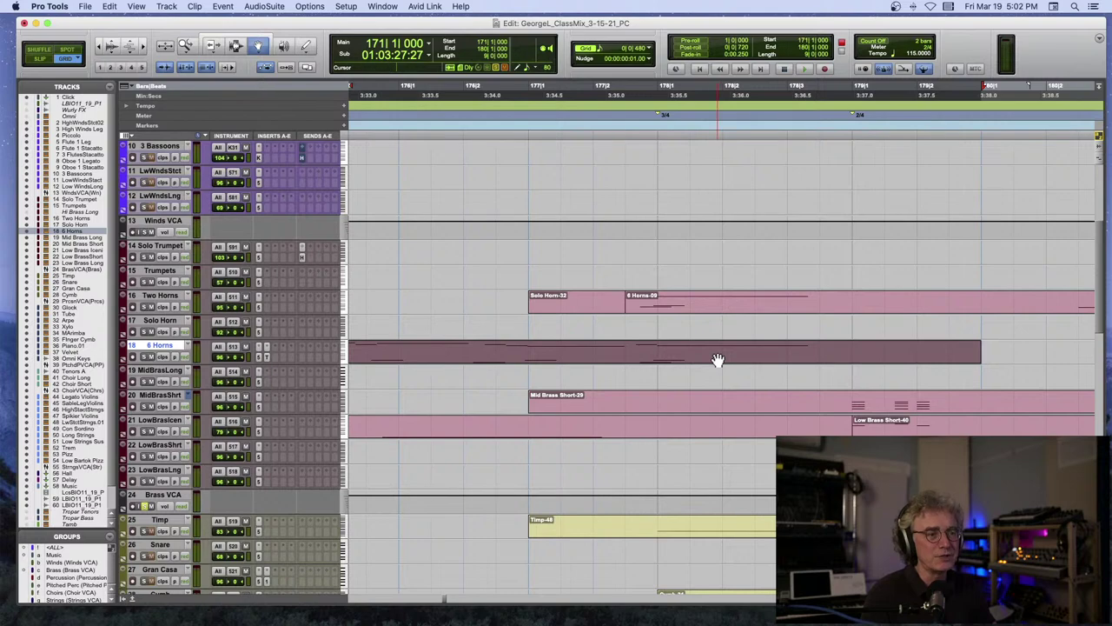
left_click(625, 302, "shift")
left_click(663, 306)
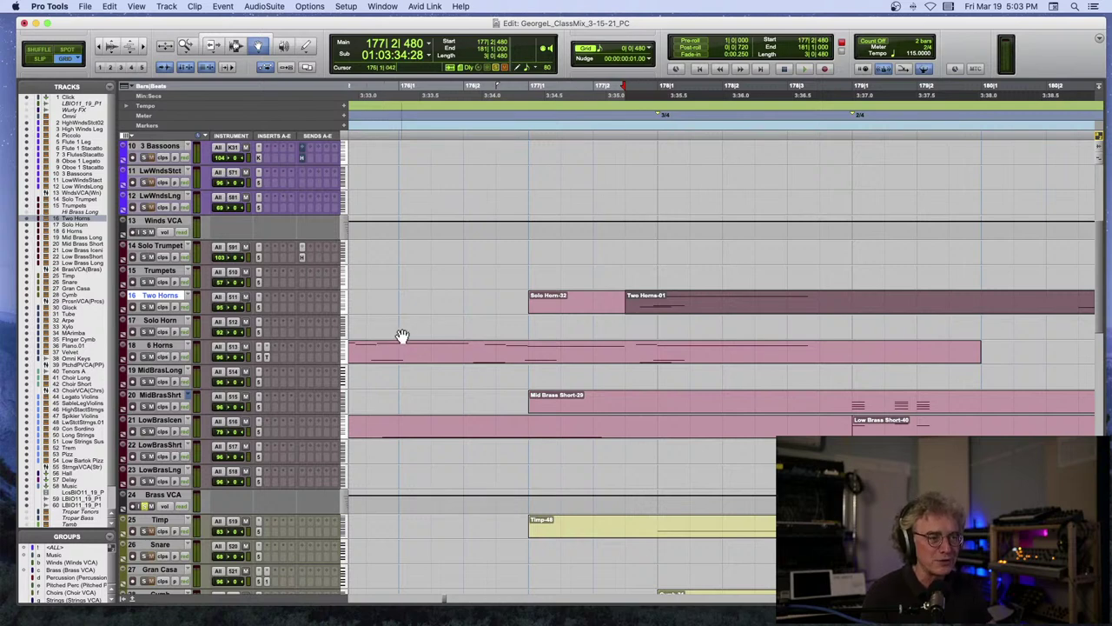
left_click(702, 353)
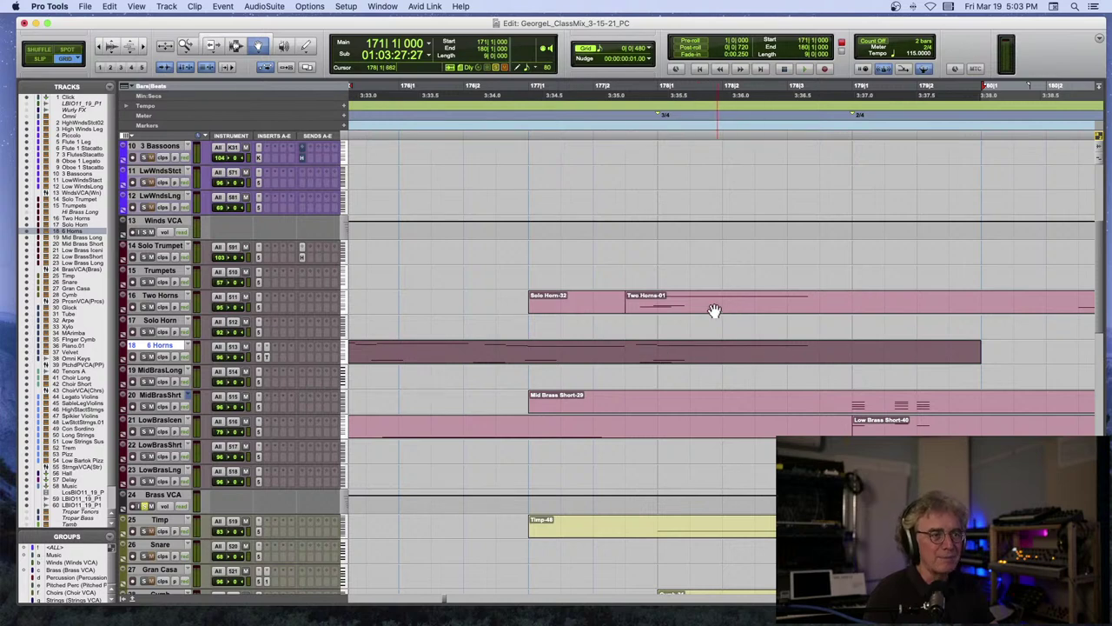
Play the brass with the Brass VCA soloed from 177|1|000.
left_click(525, 115)
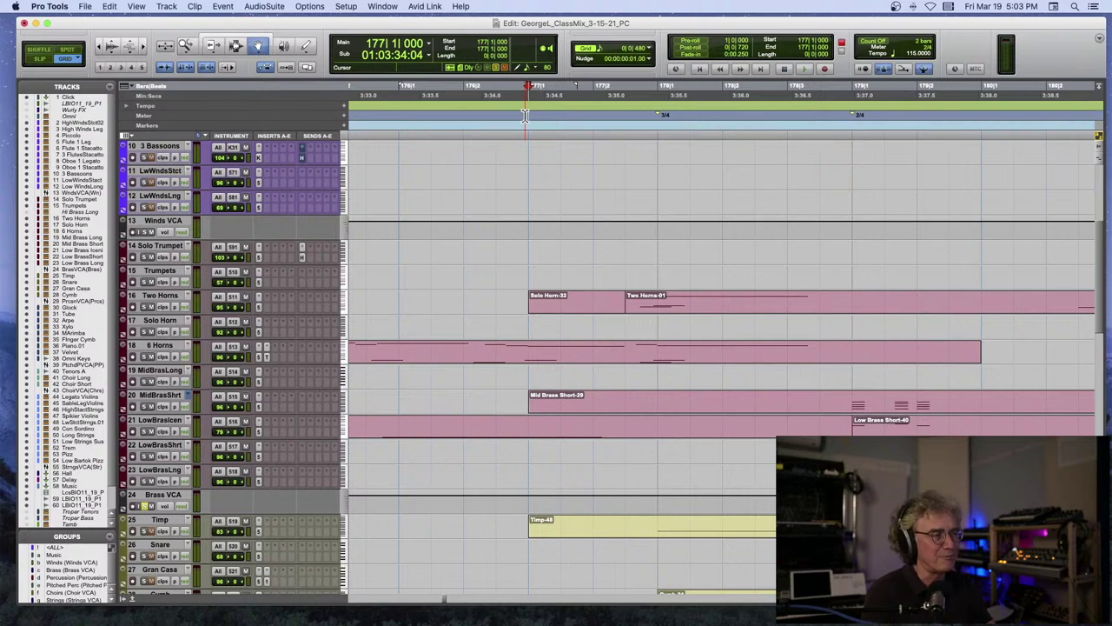
key("space")
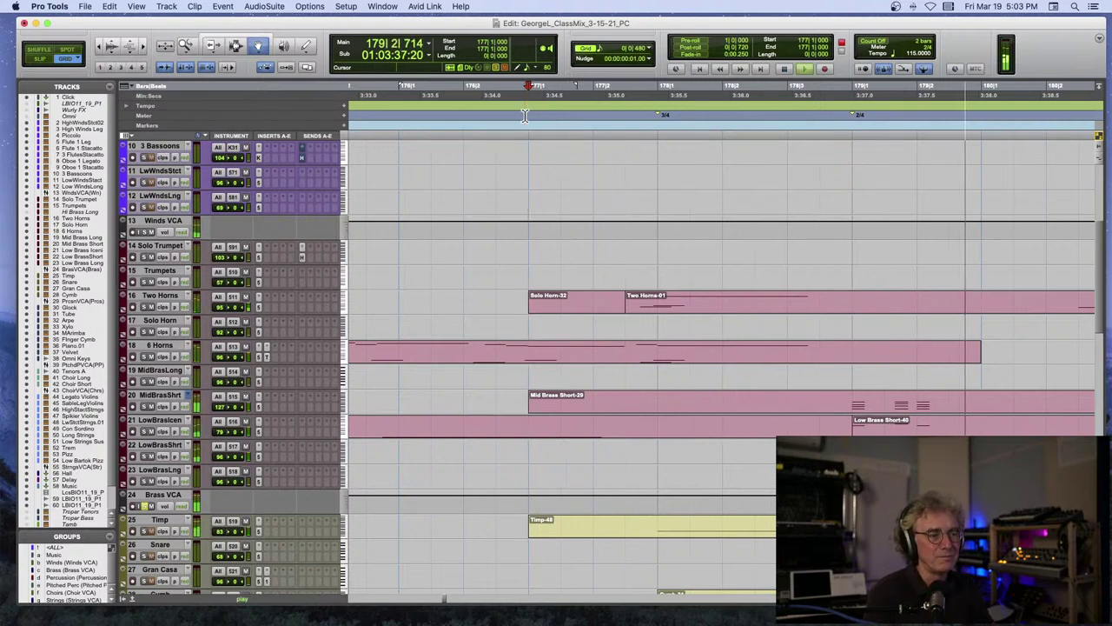
key("space")
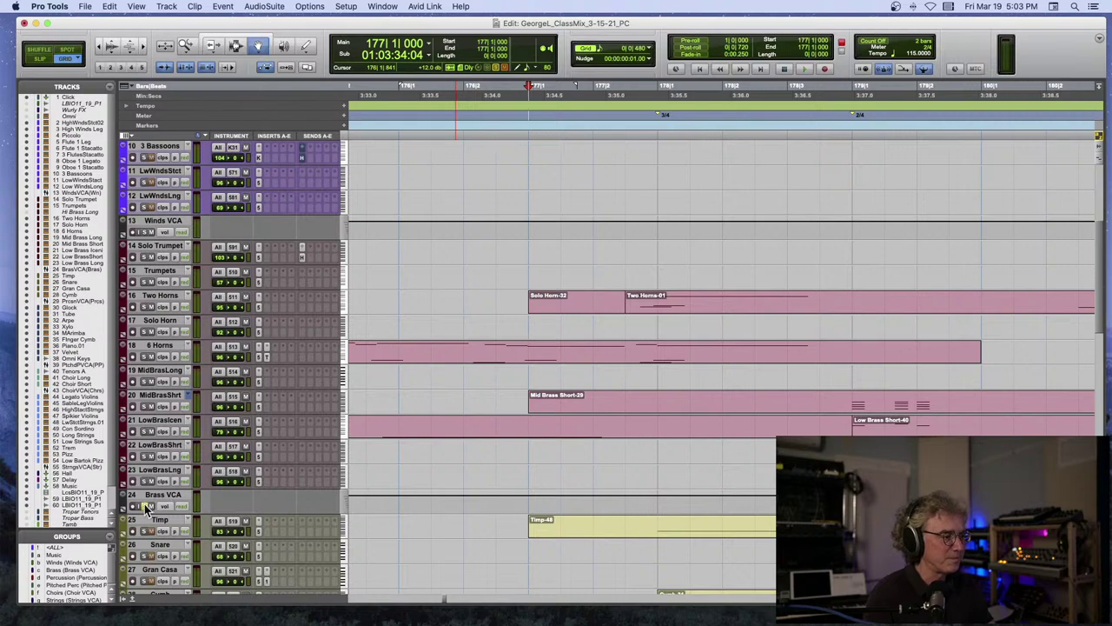
Take the Brass VCA out of solo and play the full arrangement from 177|1|000 and from 187|1|480.
scroll(754, 402, "down", 1)
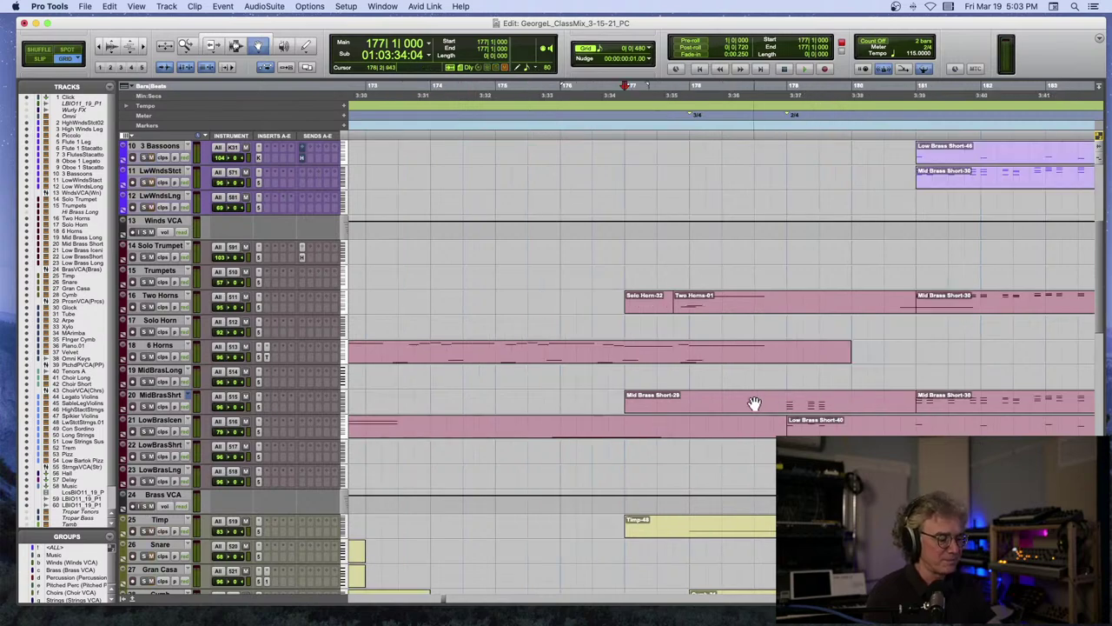
scroll(754, 402, "down", 2)
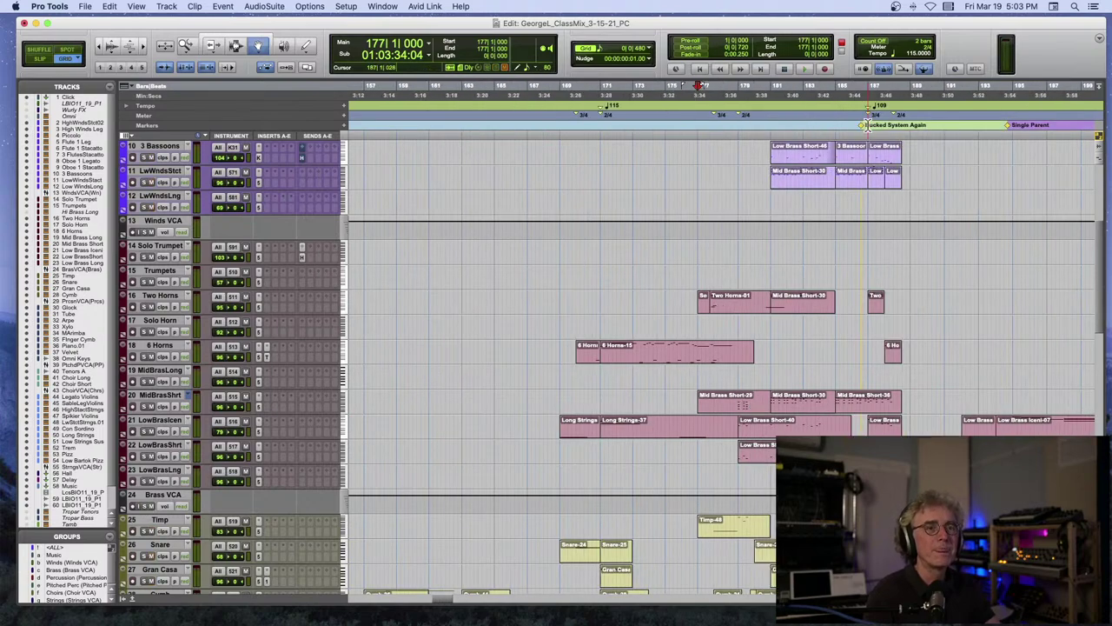
key("space")
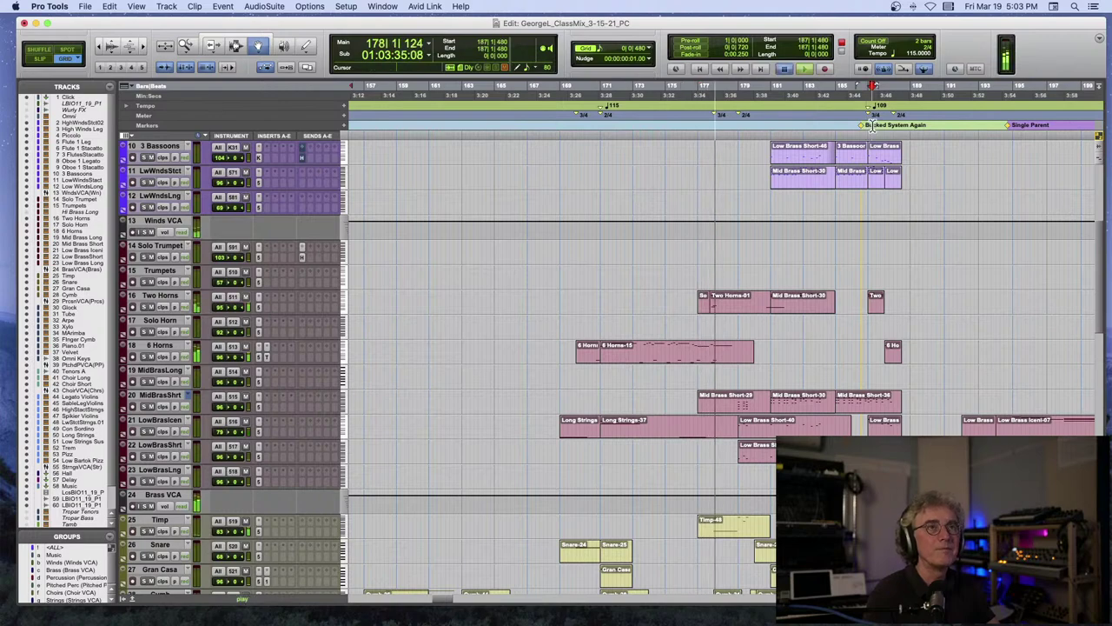
left_click(871, 124)
scroll(872, 124, "right", 10)
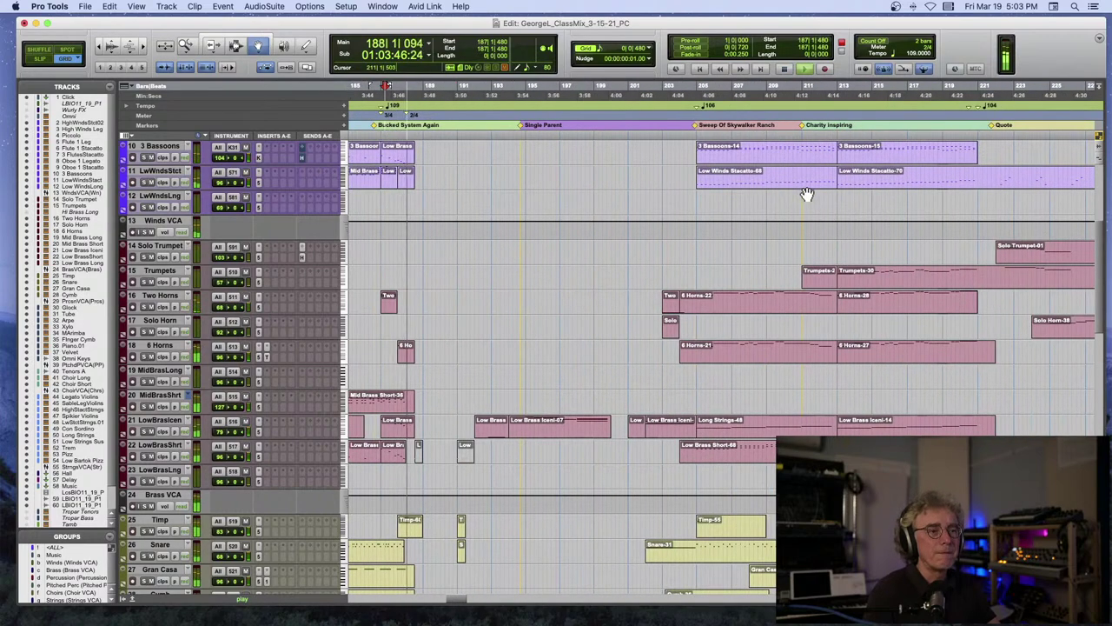
key("space")
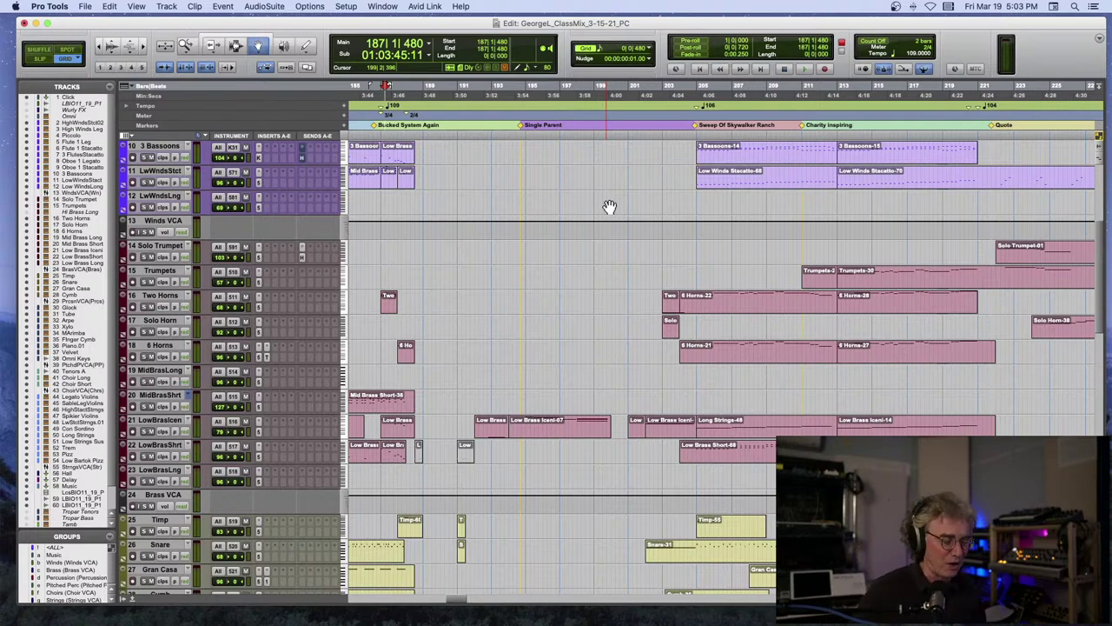
Play the full arrangement from 188|1|480, and replay it from 187|3|480 through the Single Parent section.
scroll(609, 206, "down", 10)
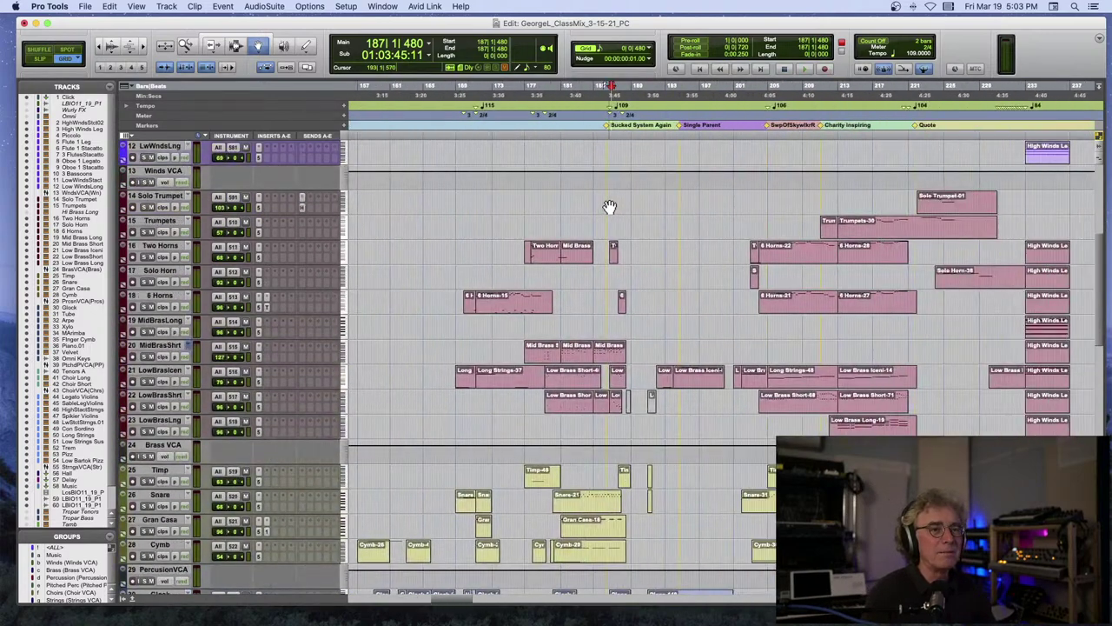
scroll(609, 206, "up", 2)
scroll(606, 206, "left", 3)
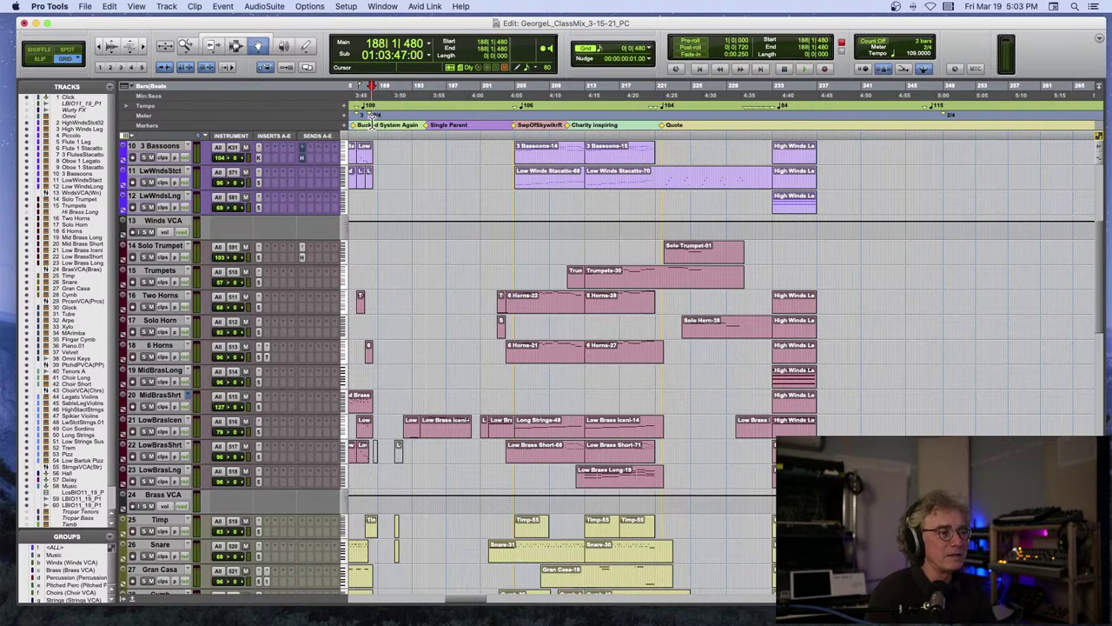
key("space")
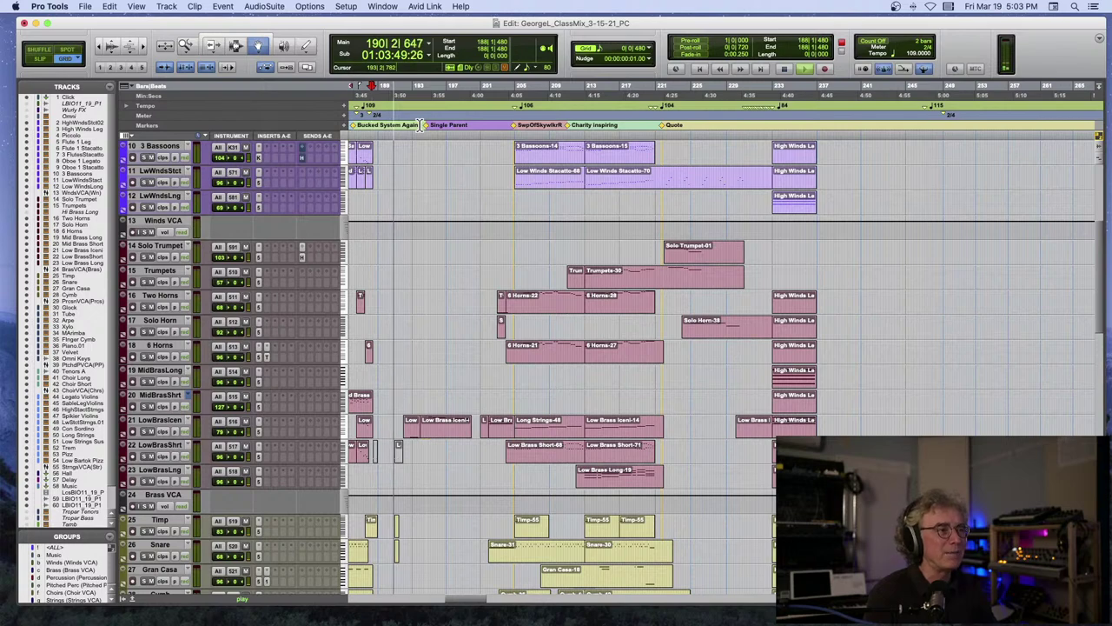
key("space")
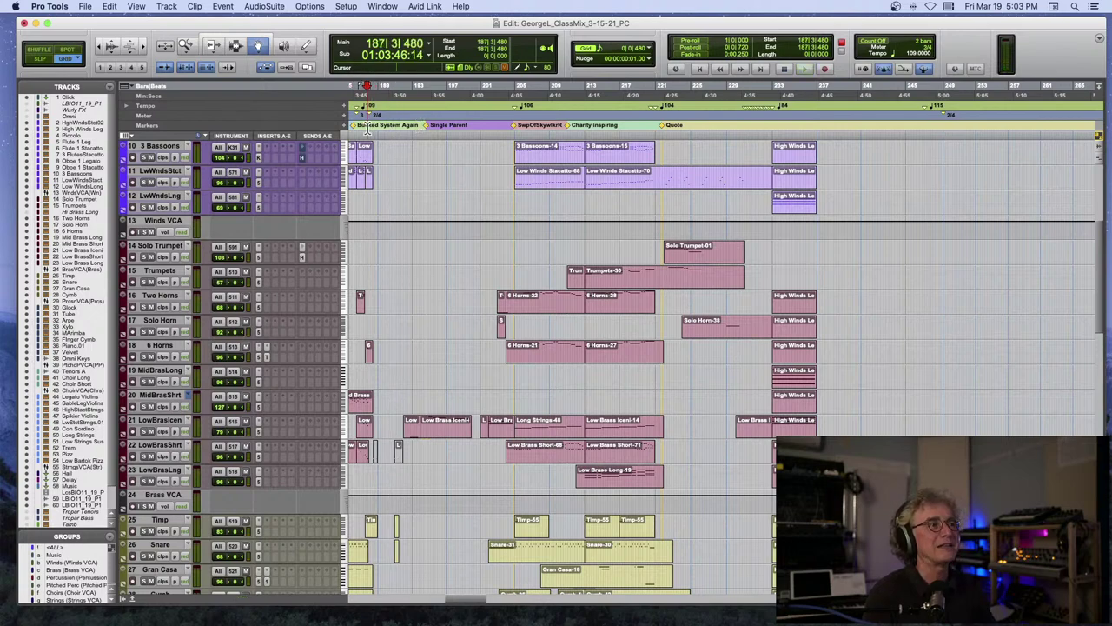
key("space")
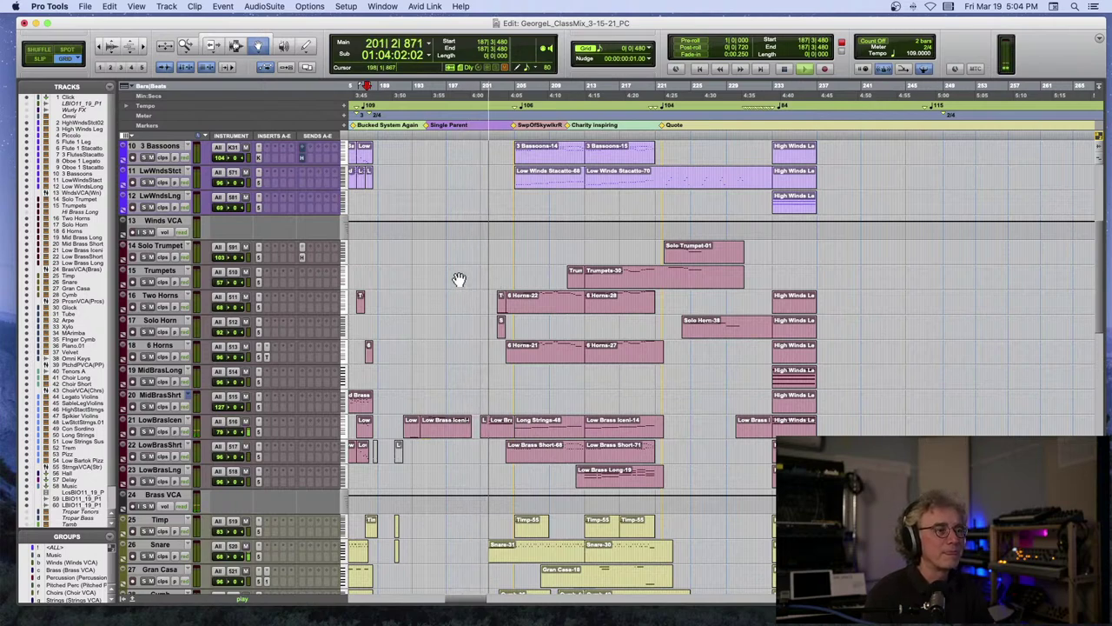
key("space")
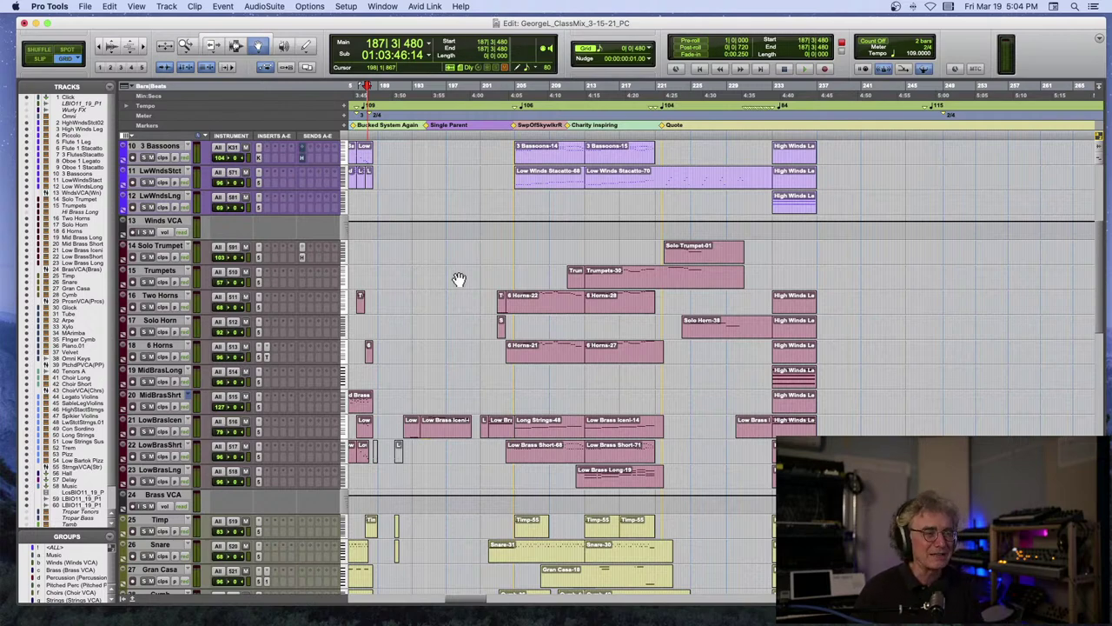
Play the full arrangement from 204|2|000 through the Sweep Of Skywalker Ranch section.
scroll(519, 182, "up", 5)
scroll(519, 182, "left", 3)
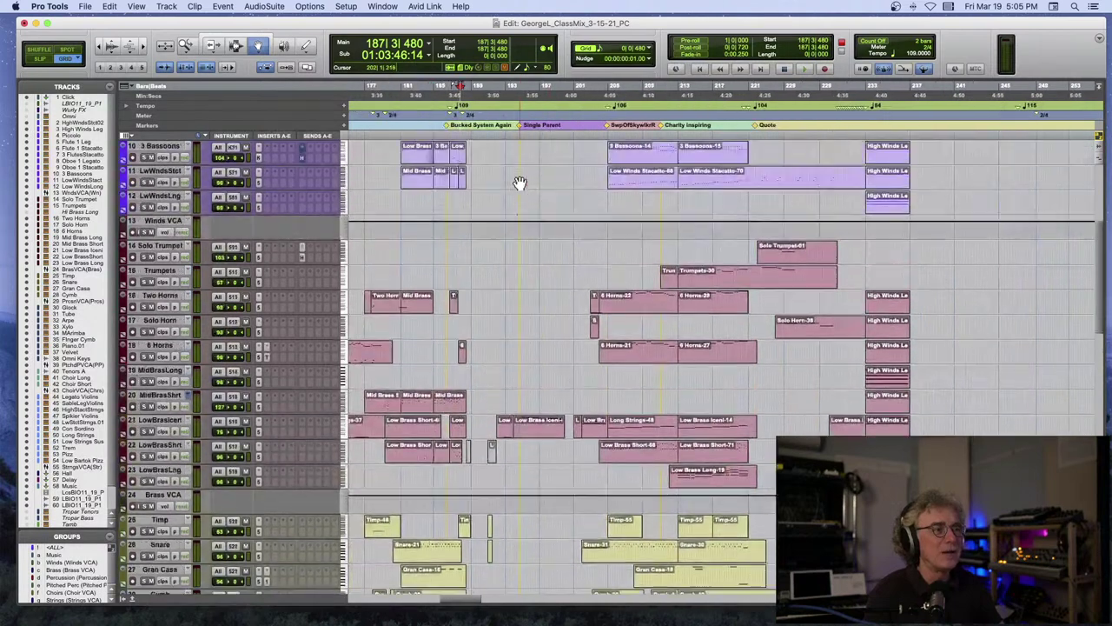
left_click(603, 119)
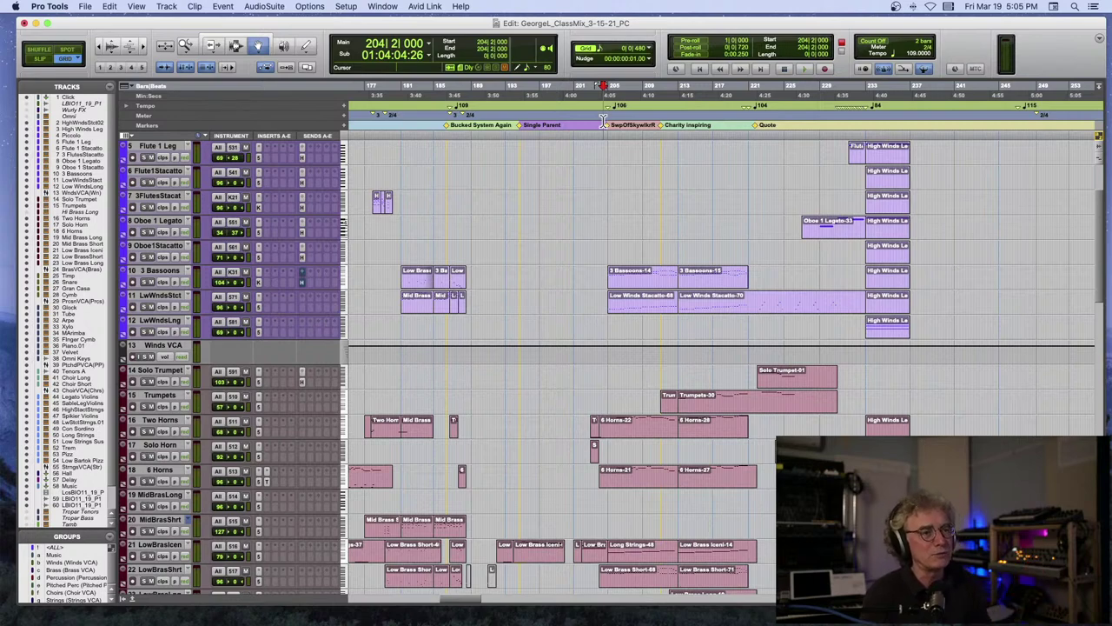
key("space")
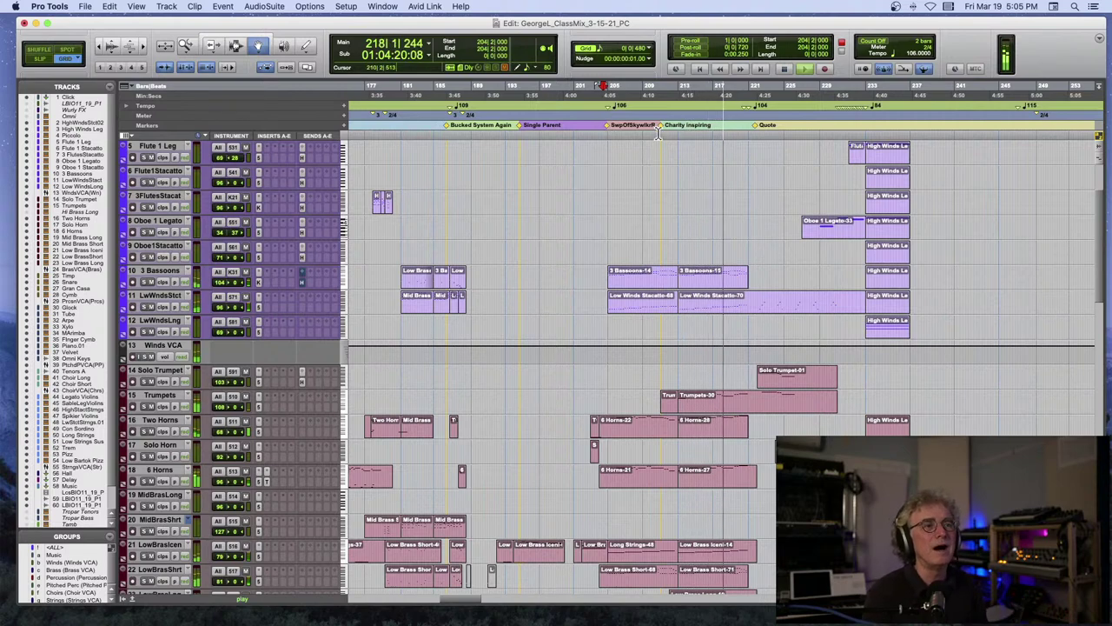
key("space")
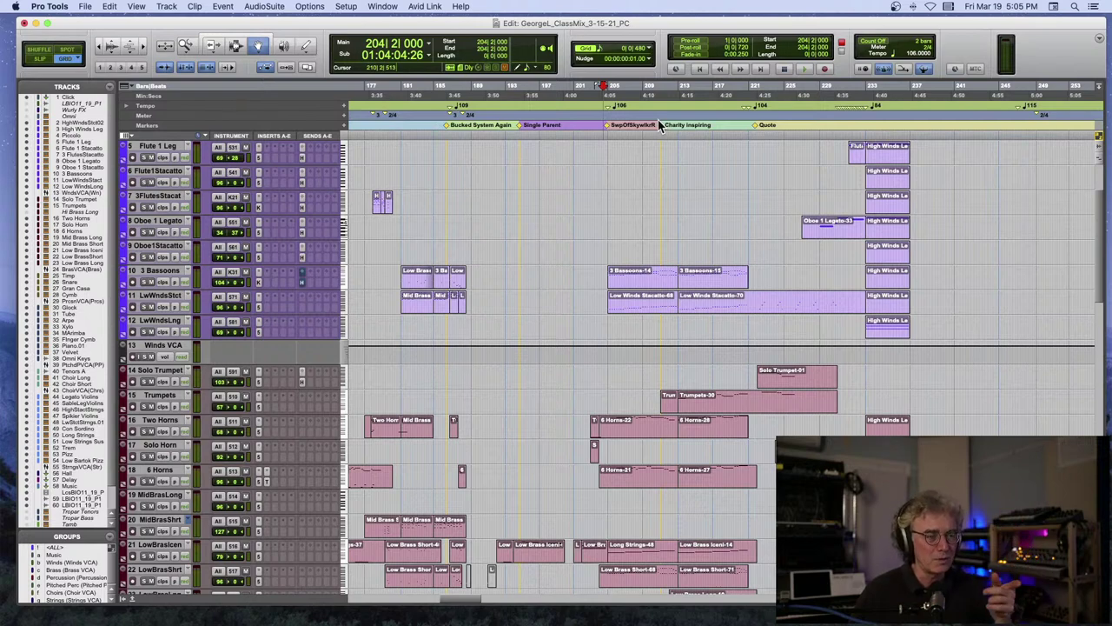
Play the full arrangement from 211|2|000 through the Charity inspiring section into the Quote section.
left_click(658, 122)
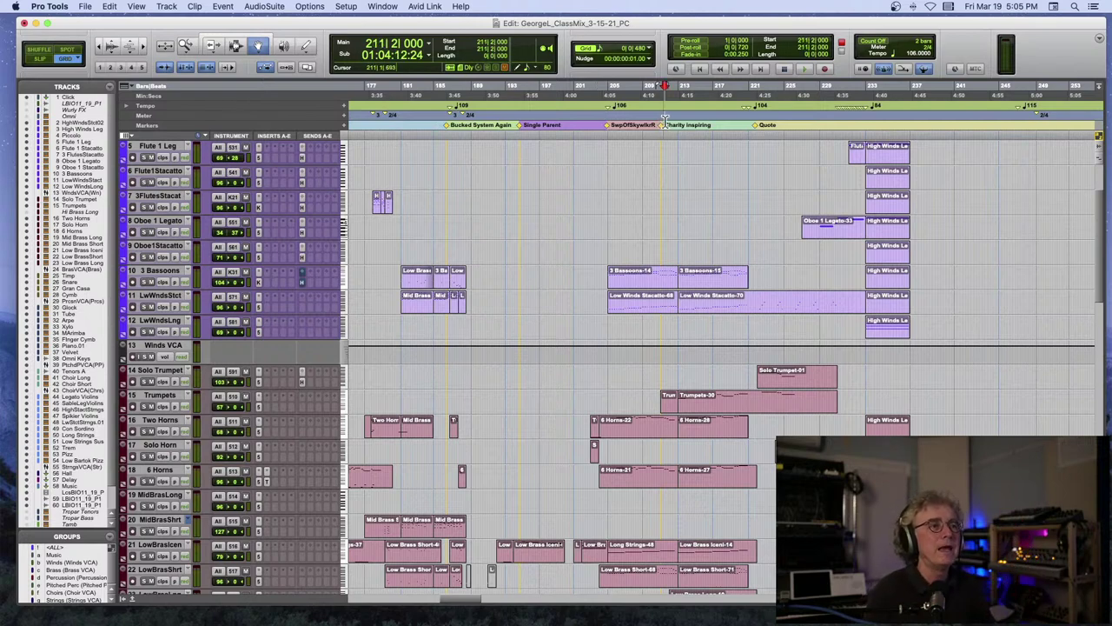
key("space")
scroll(691, 141, "right", 4)
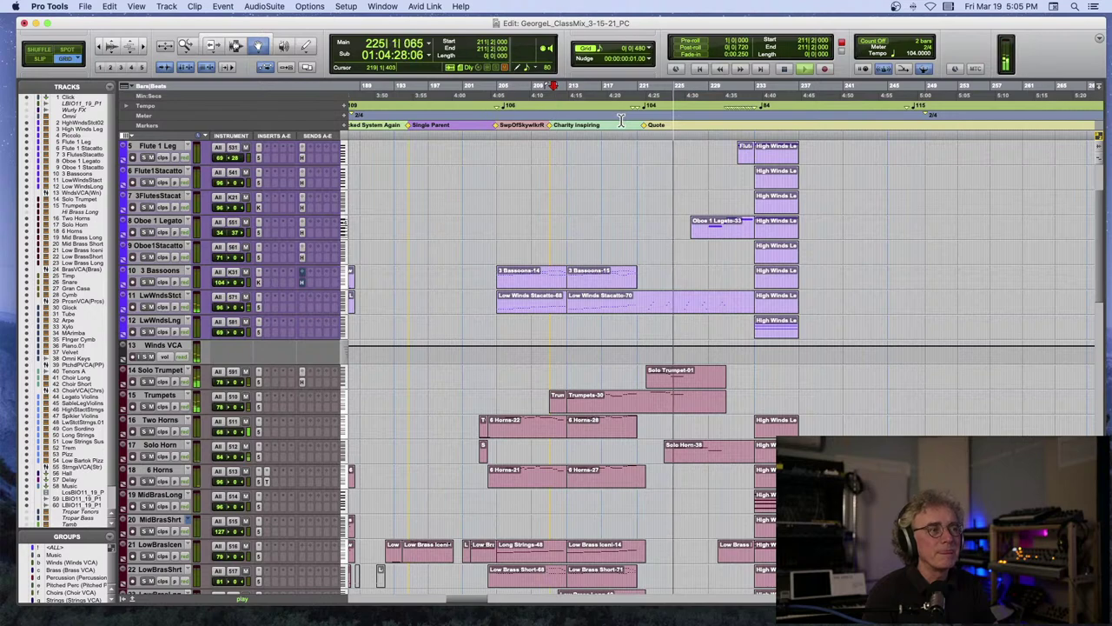
Stop playback and briefly play the full arrangement from 10|4|480 in the Narration/Stills Start section.
key("space")
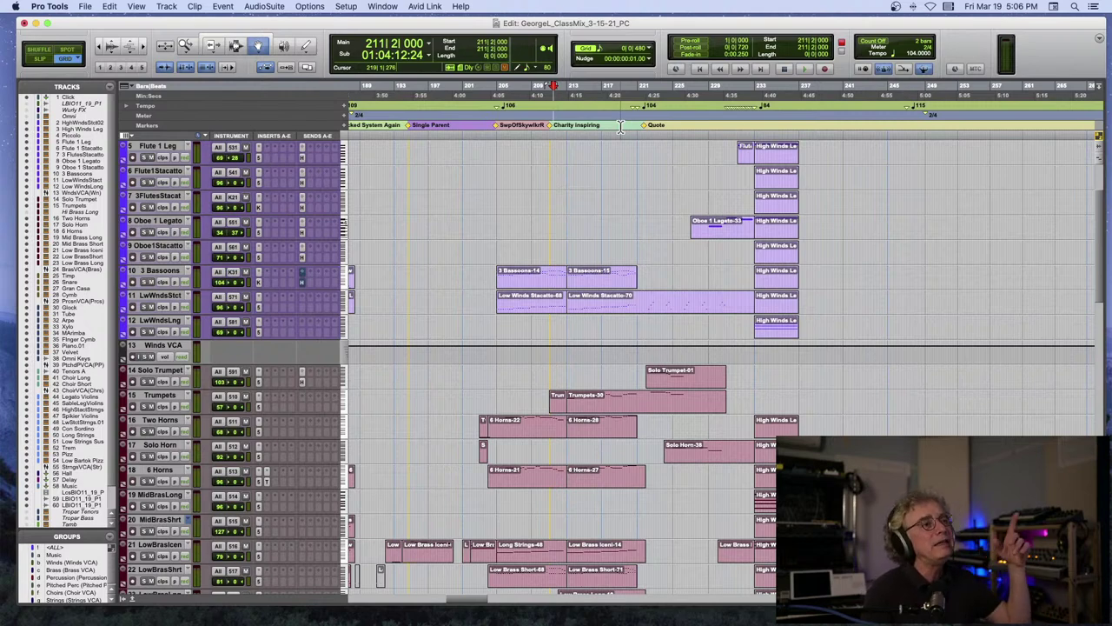
scroll(626, 126, "right", 3)
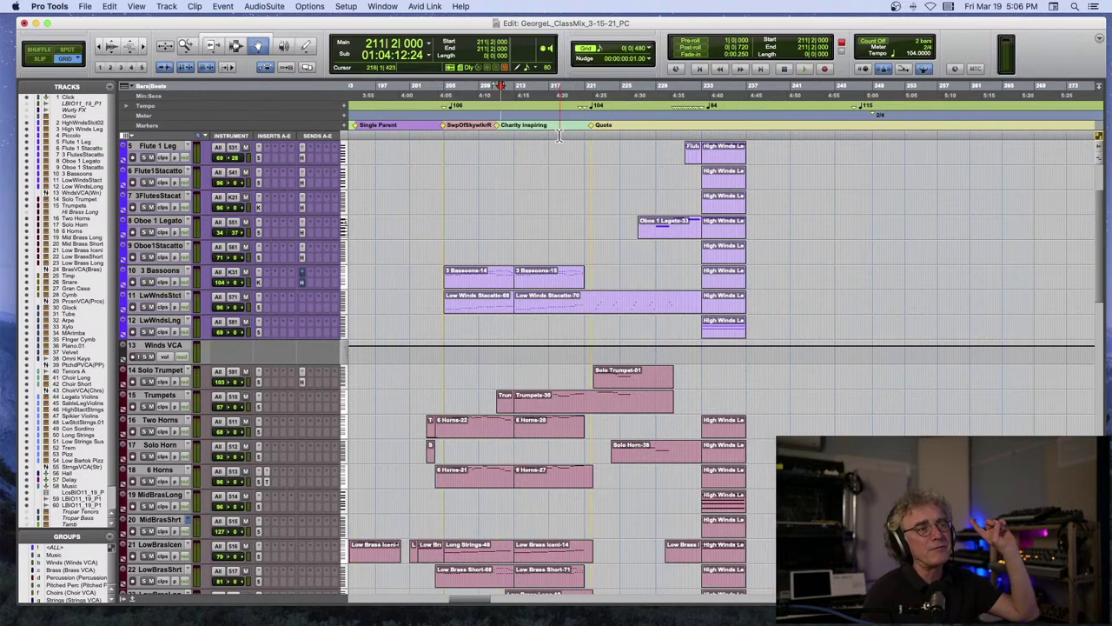
scroll(559, 135, "left", 15)
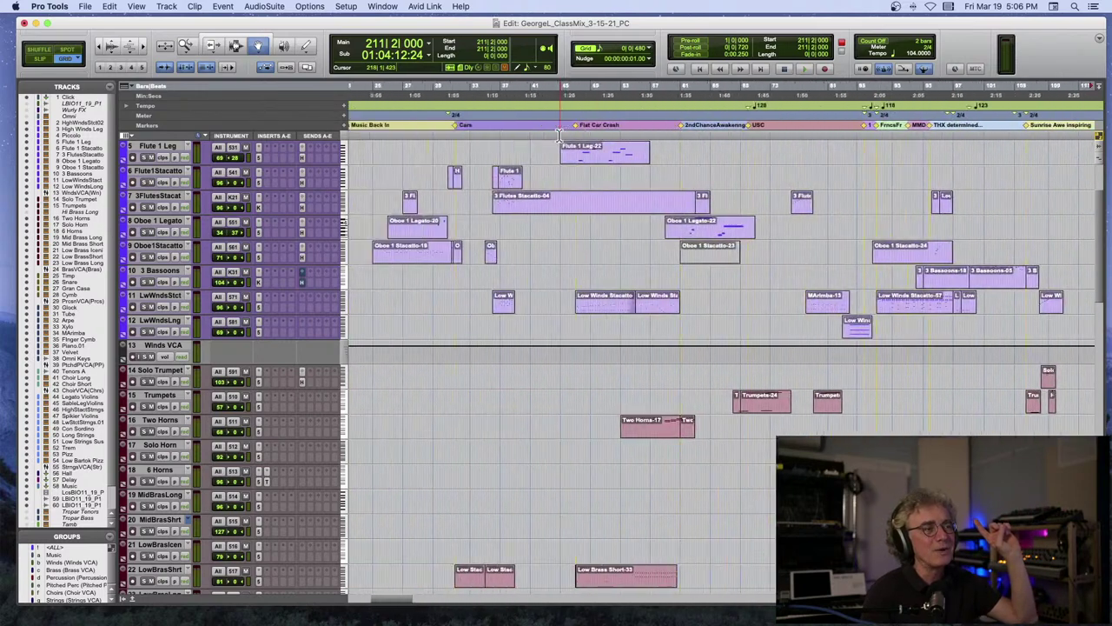
scroll(559, 135, "left", 2)
scroll(559, 134, "left", 10)
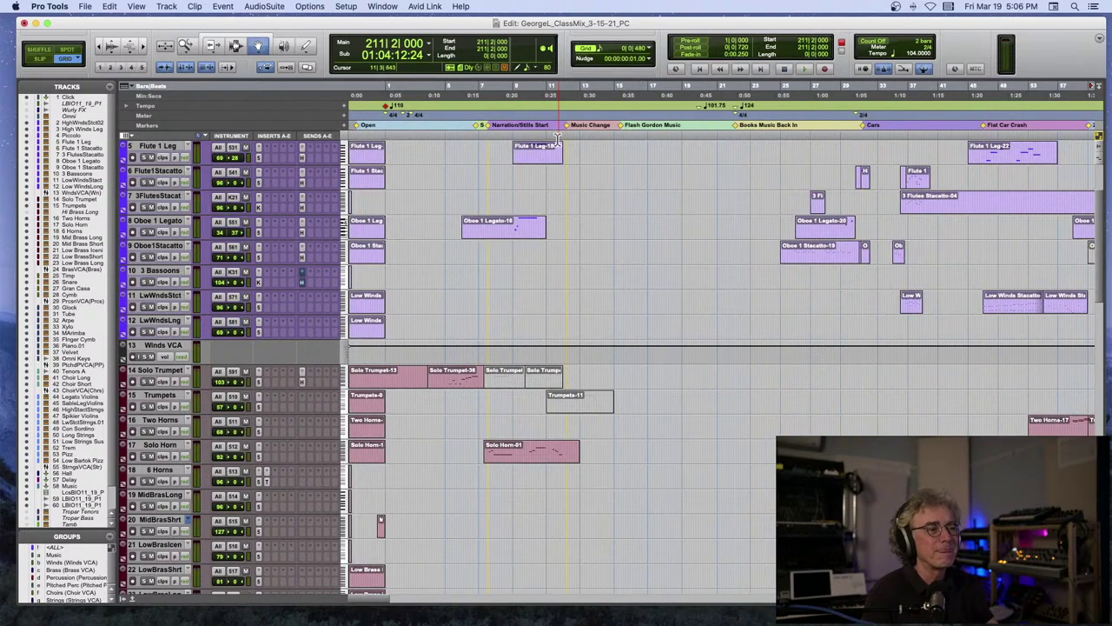
key("space")
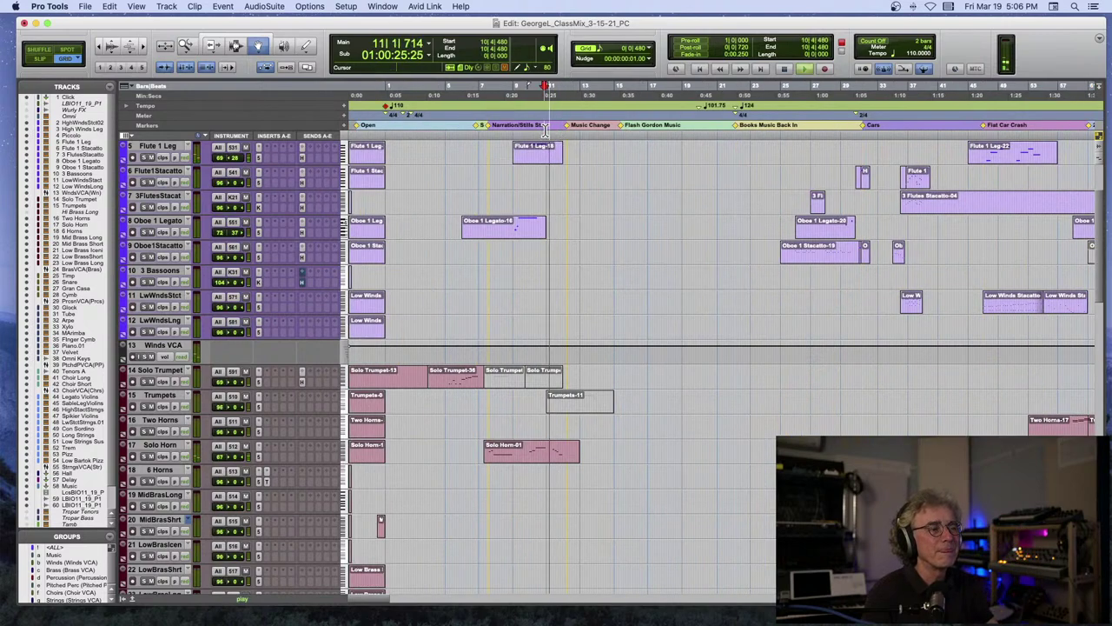
key("space")
Play the full arrangement from 221|1|480 into the Quote section.
scroll(655, 148, "right", 20)
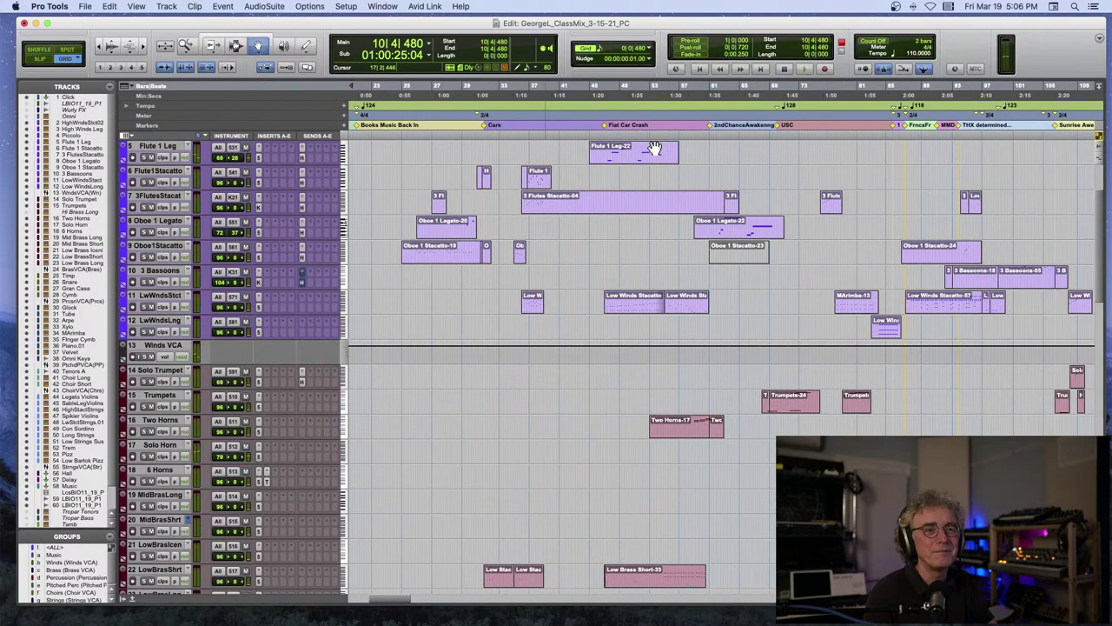
scroll(655, 148, "right", 20)
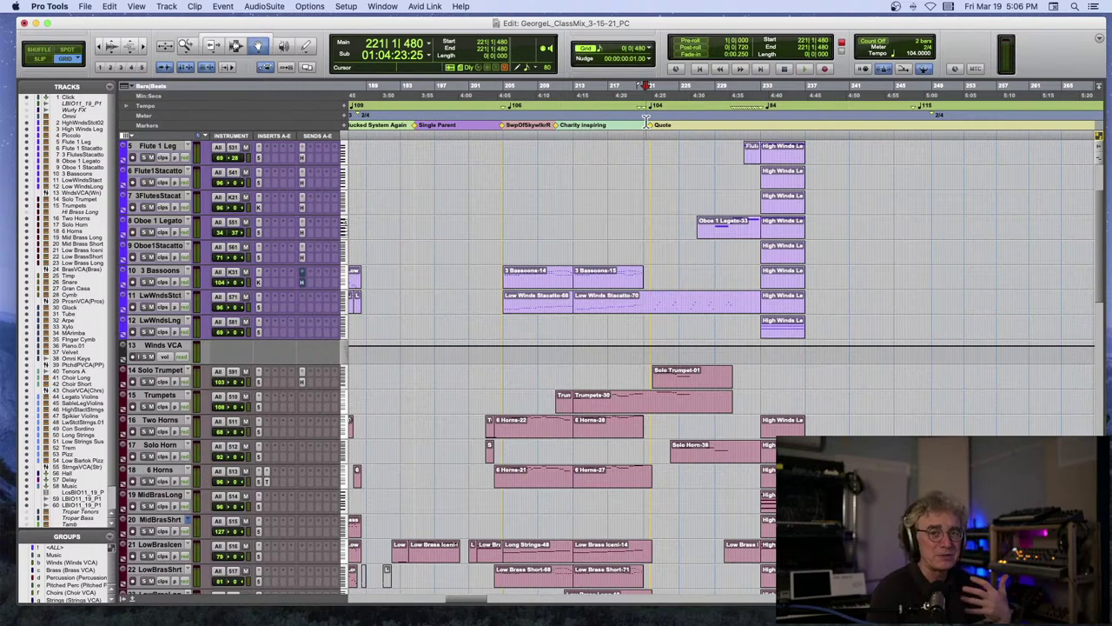
key("space")
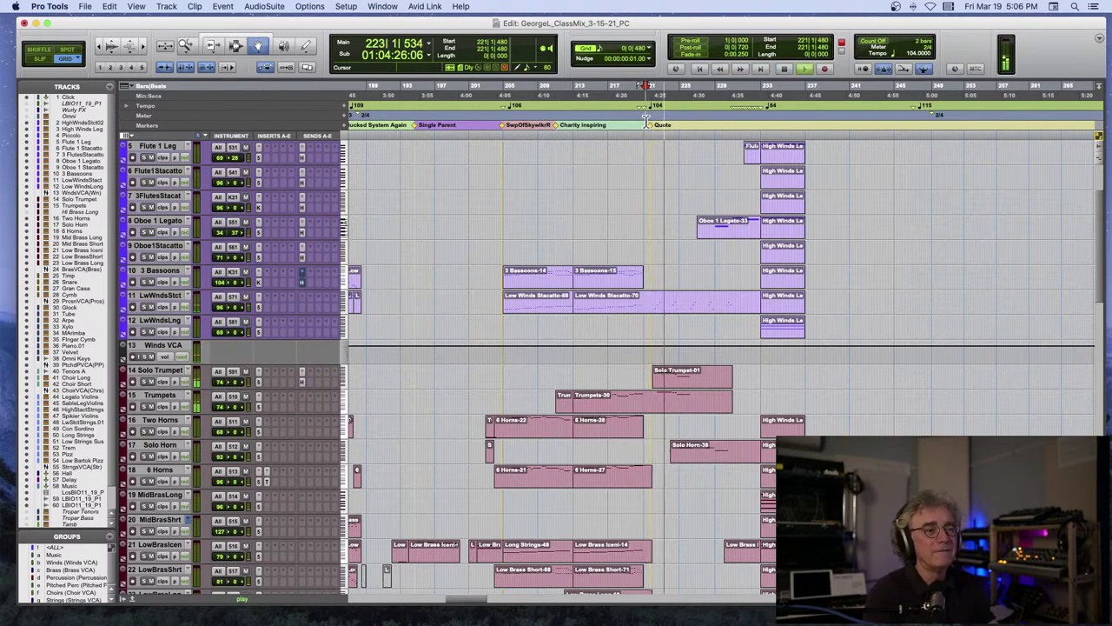
scroll(646, 120, "right", 2)
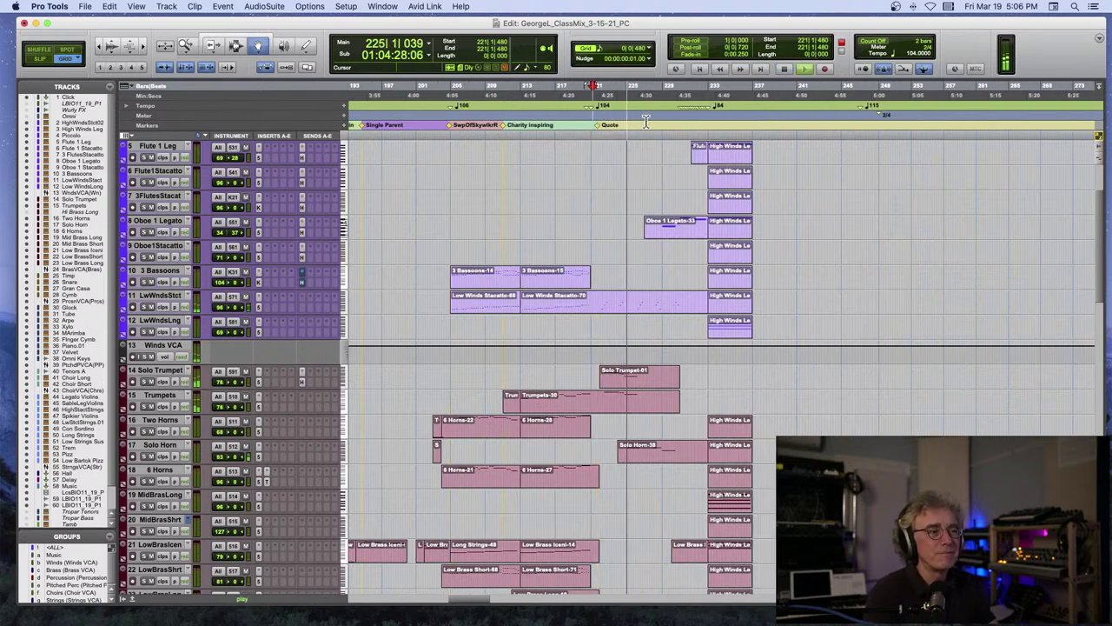